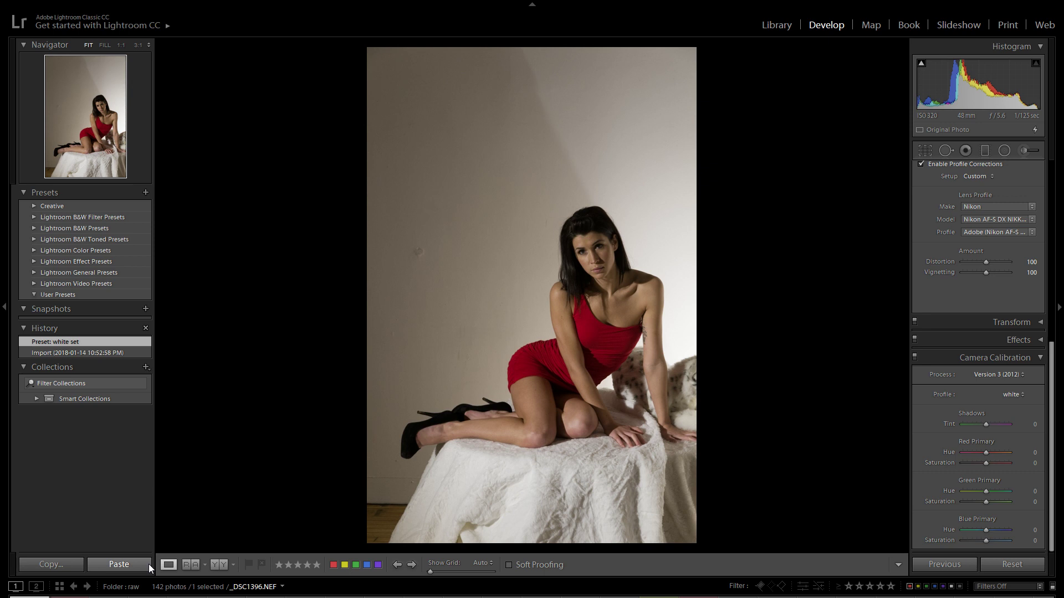
Step: Open photo _DSC1398.NEF for developing and enable lens profile corrections
{"action": "key", "text": "Right"}
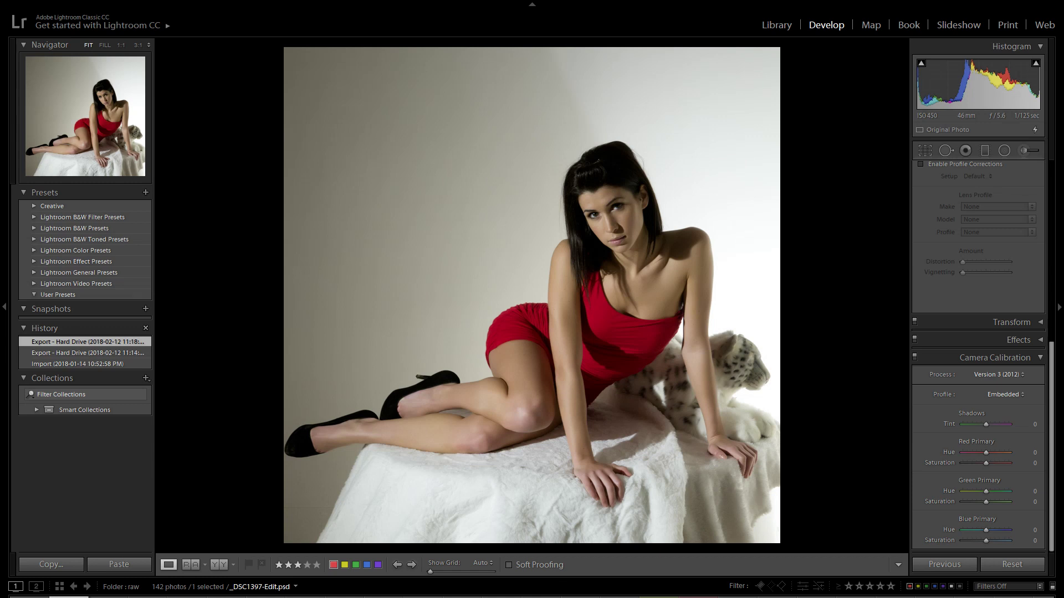
{"action": "key", "text": "Right"}
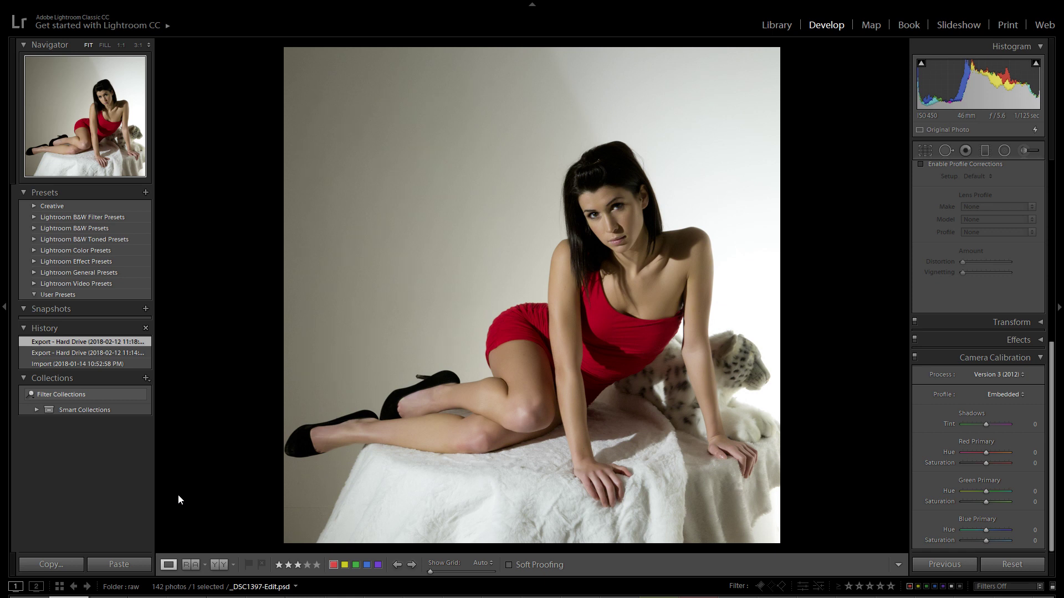
{"action": "key", "text": "Right"}
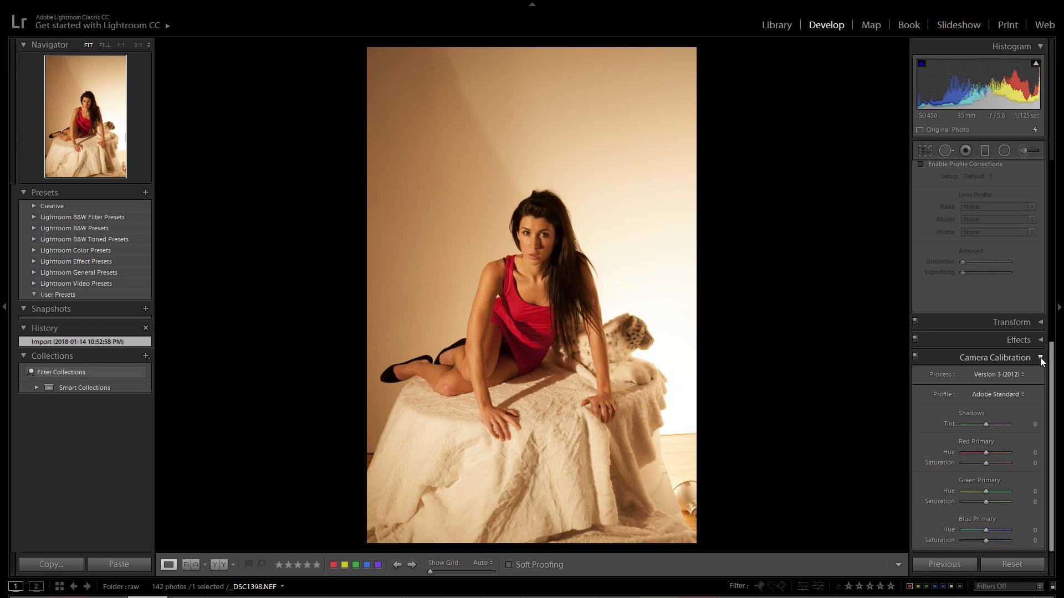
{"action": "left_click_drag", "start_coordinate": [1051, 361], "coordinate": [1038, 197]}
{"action": "scroll", "coordinate": [1038, 196], "scroll_direction": "up", "scroll_amount": 1}
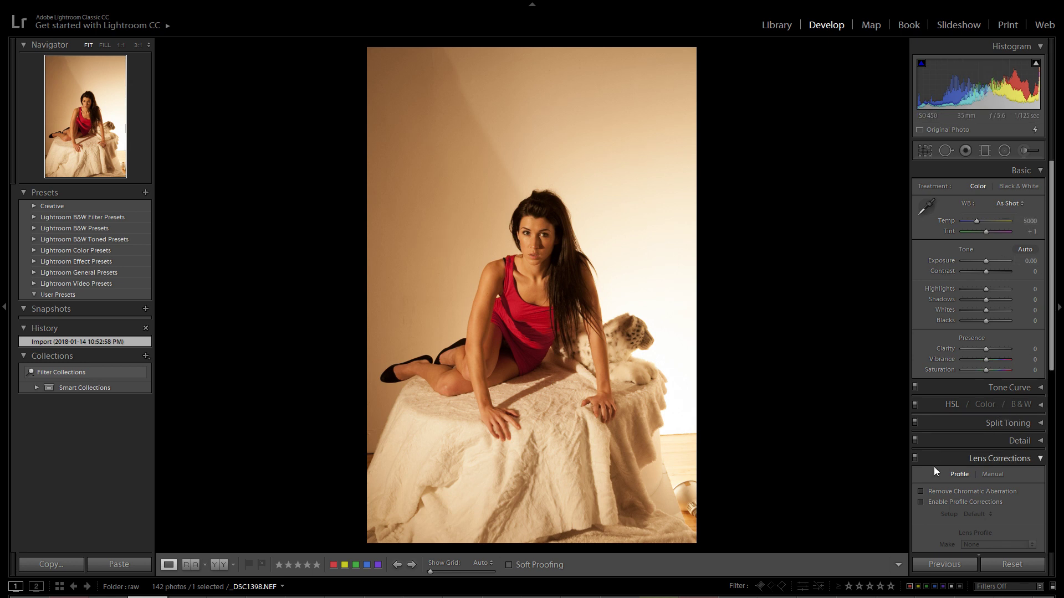
{"action": "left_click", "coordinate": [920, 502]}
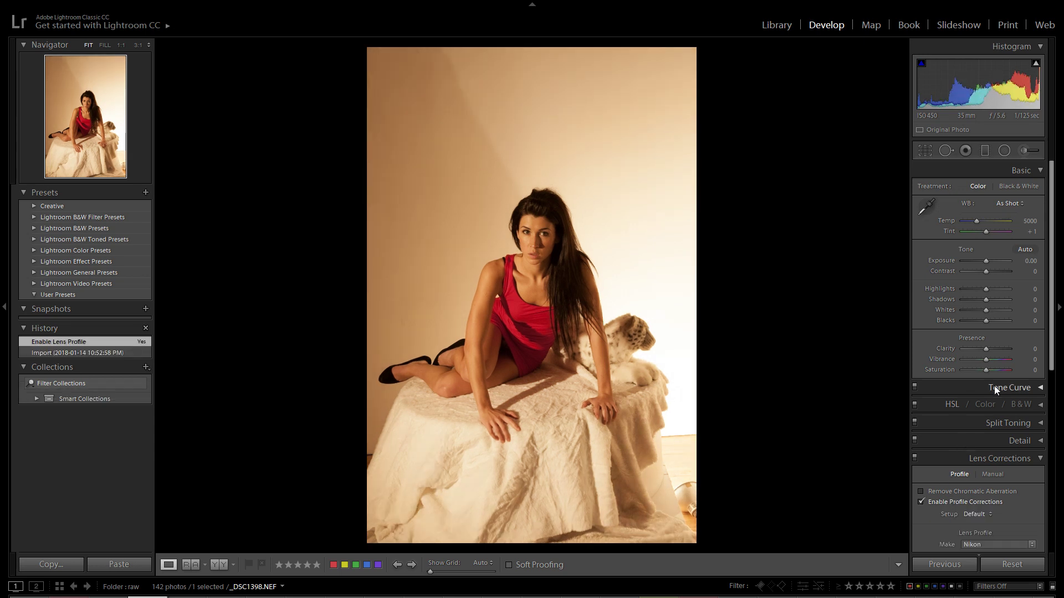
Step: Set the photo's camera calibration profile to "white"
{"action": "left_click_drag", "start_coordinate": [1050, 324], "coordinate": [1051, 392]}
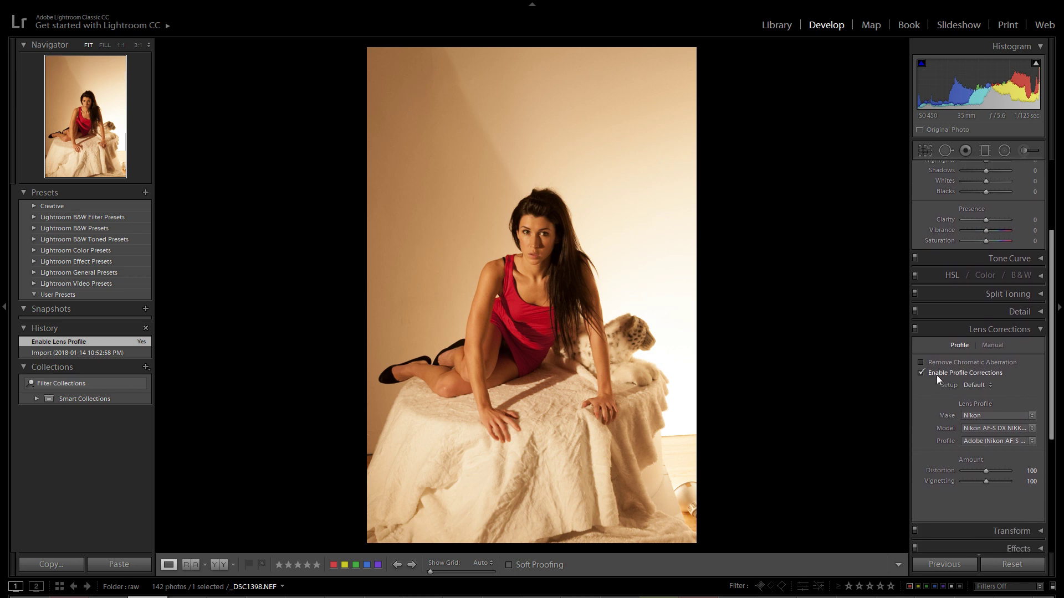
{"action": "left_click", "coordinate": [979, 468]}
{"action": "left_click_drag", "start_coordinate": [1051, 405], "coordinate": [1050, 519]}
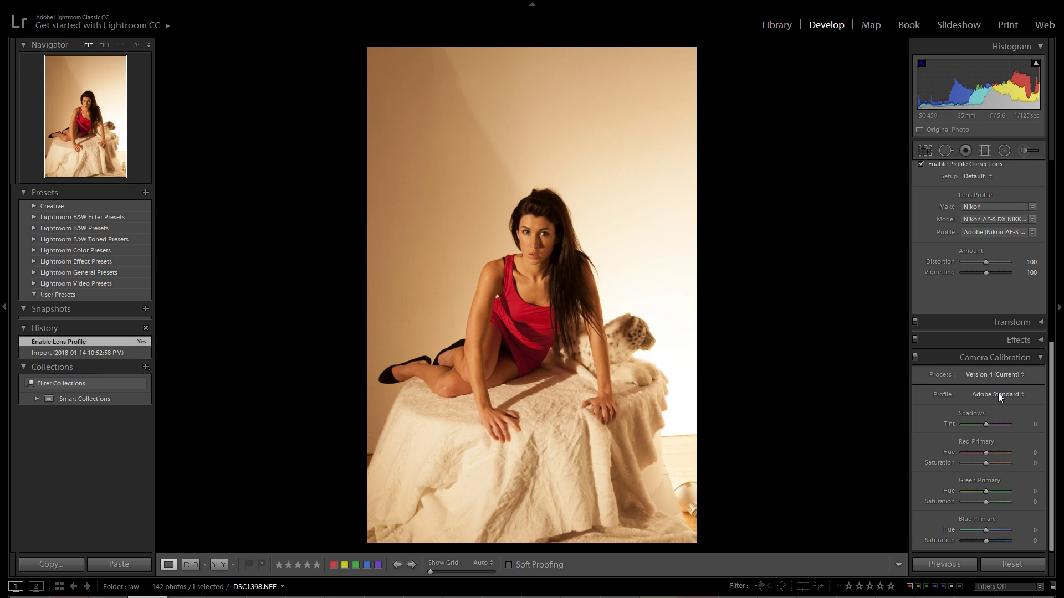
{"action": "left_click", "coordinate": [939, 380]}
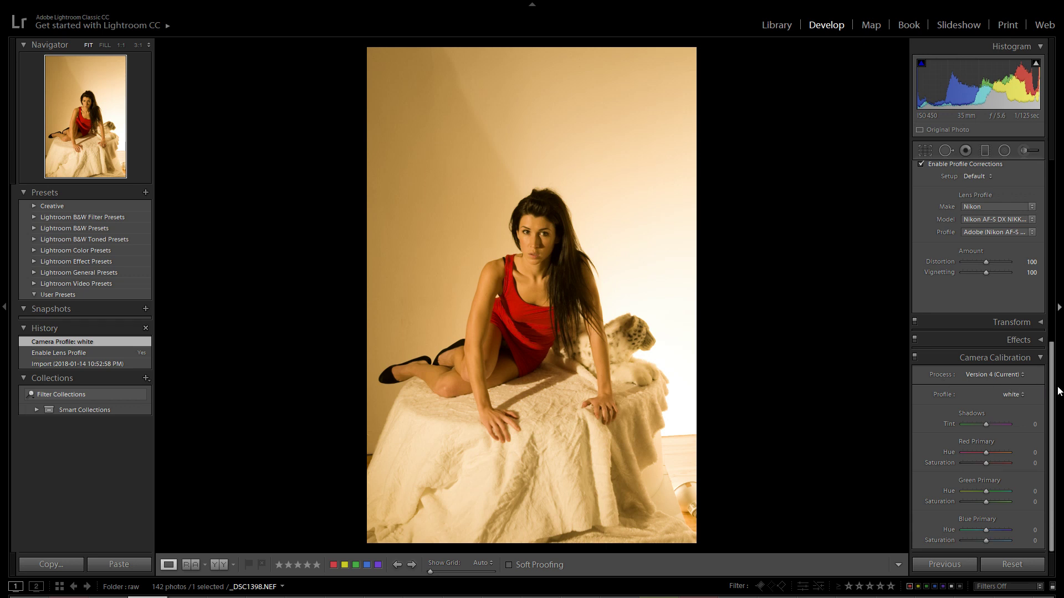
Step: Set a custom white balance of 2950 temperature and +7 tint by sampling the neutral wall behind the model at 1:1 zoom
{"action": "left_click_drag", "start_coordinate": [1053, 388], "coordinate": [935, 192]}
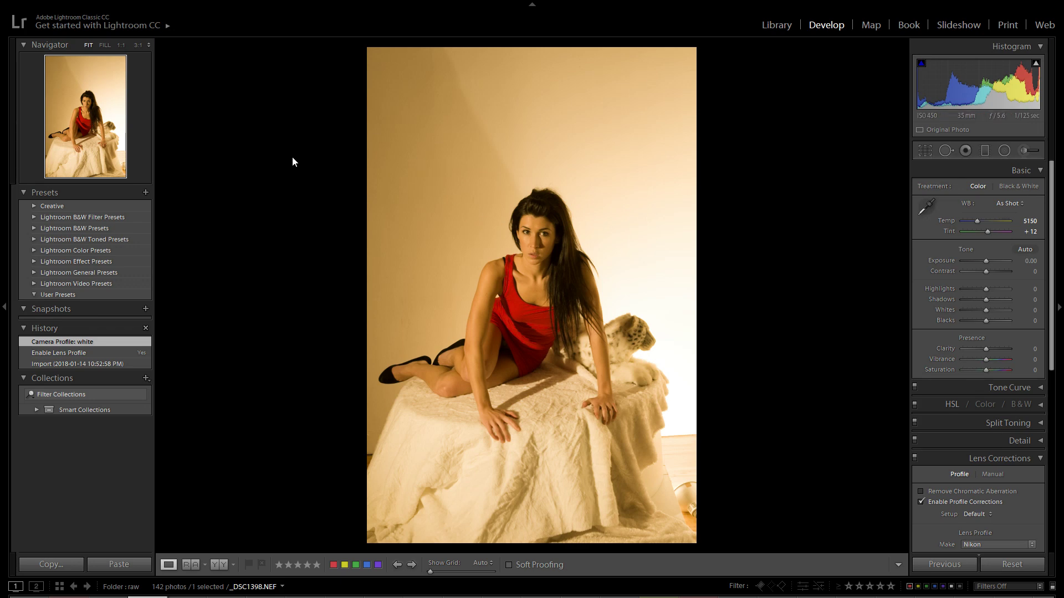
{"action": "left_click", "coordinate": [91, 102]}
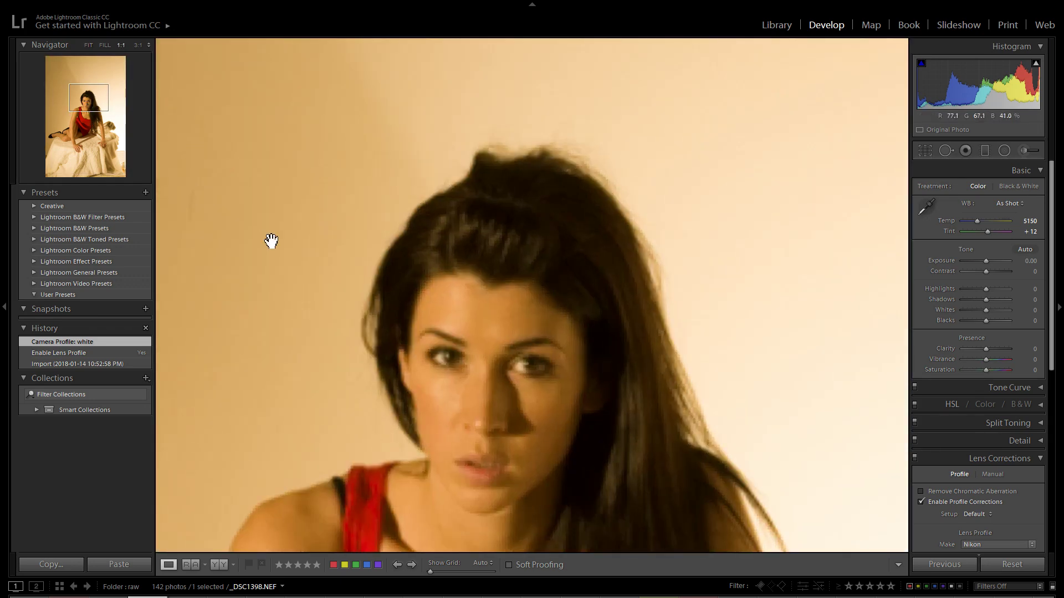
{"action": "left_click", "coordinate": [926, 207]}
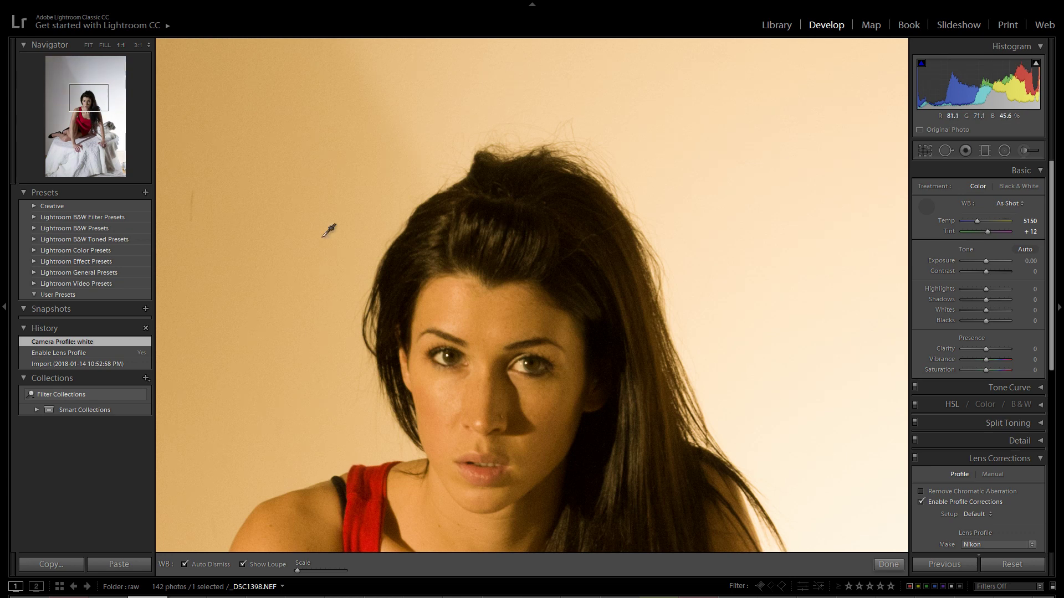
{"action": "left_click", "coordinate": [295, 312]}
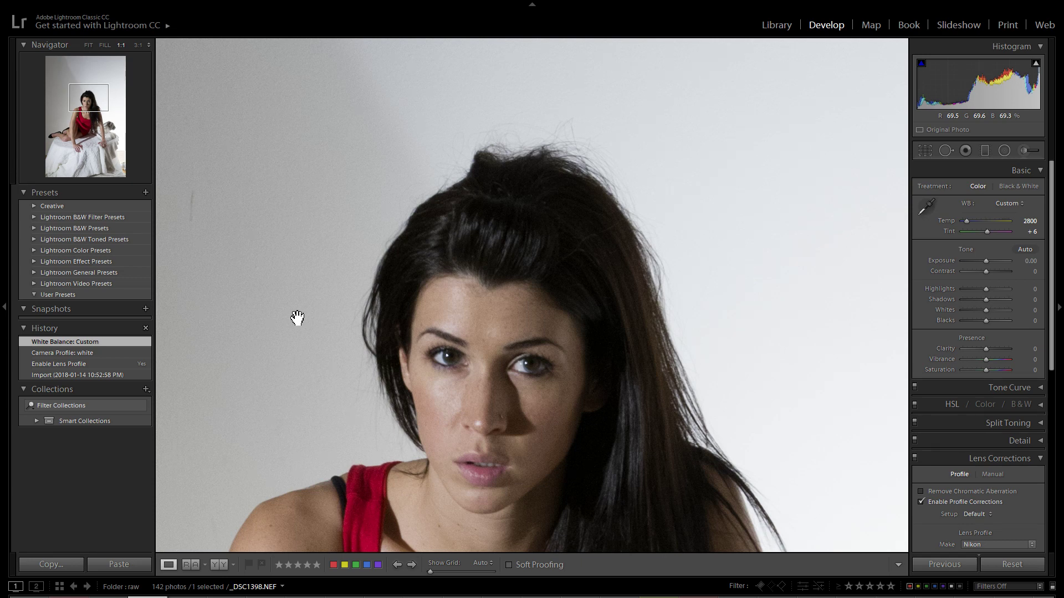
{"action": "left_click", "coordinate": [925, 208]}
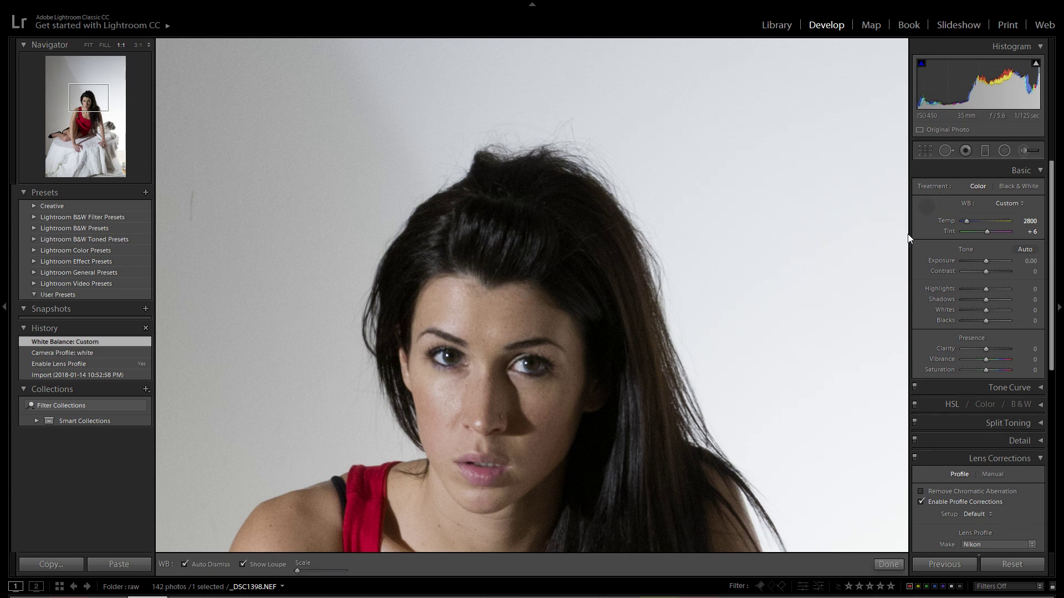
{"action": "left_click", "coordinate": [848, 322]}
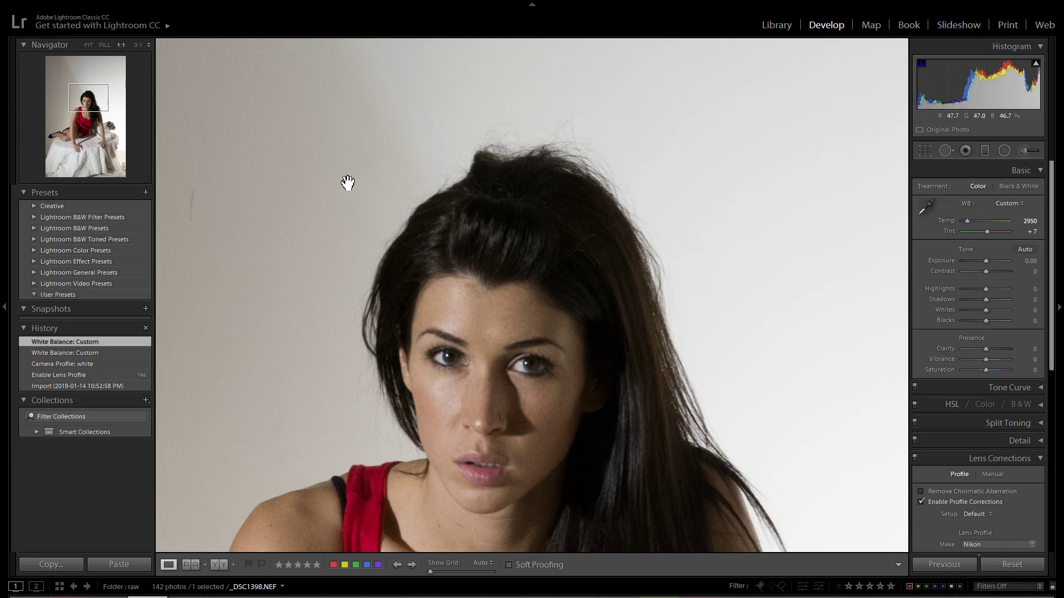
{"action": "left_click", "coordinate": [324, 228]}
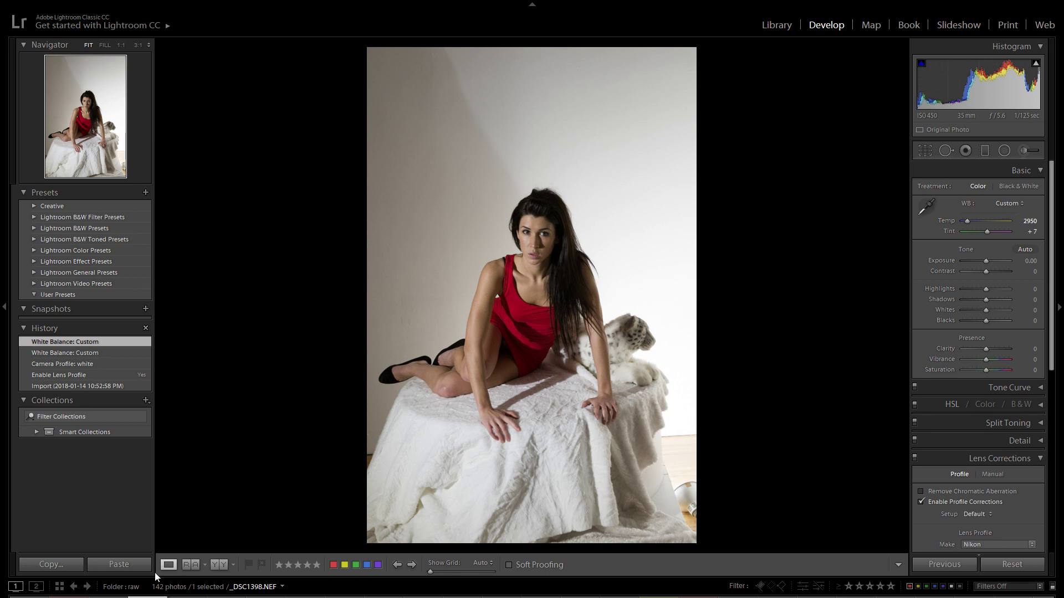
Step: Compare the white balance of the corrected photos _DSC1396 to _DSC1398 with the neighbouring shots up to _DSC1403
{"action": "key", "text": "Right"}
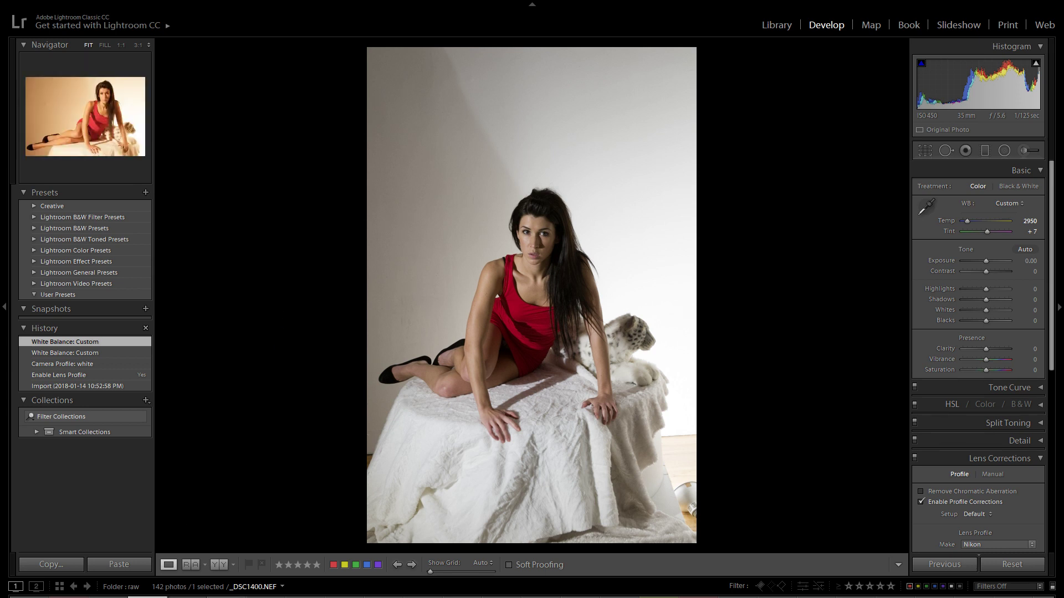
{"action": "key", "text": "Left"}
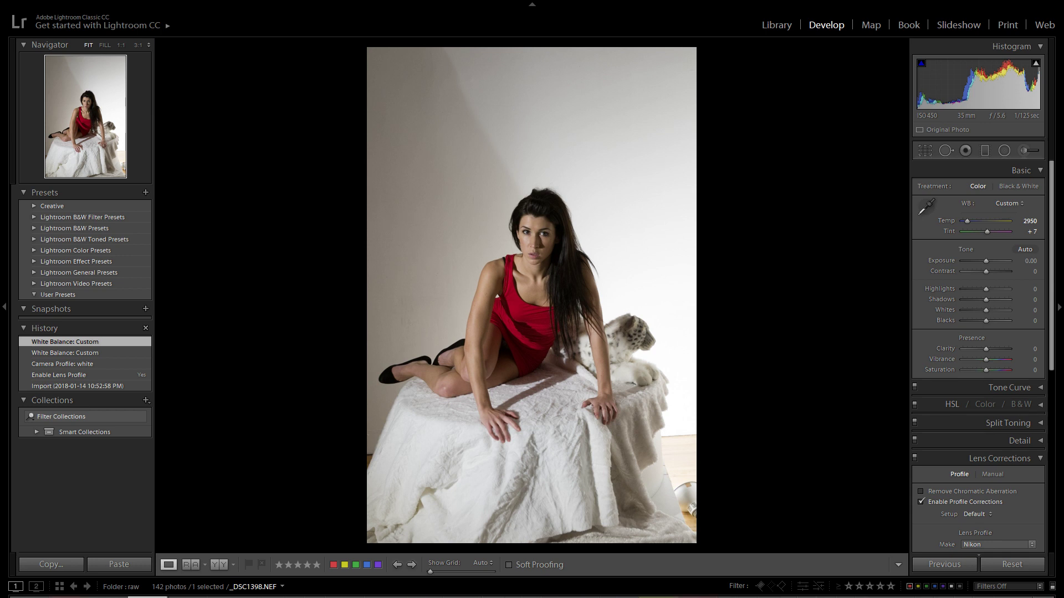
{"action": "key", "text": "Left"}
{"action": "key", "text": "Left"}
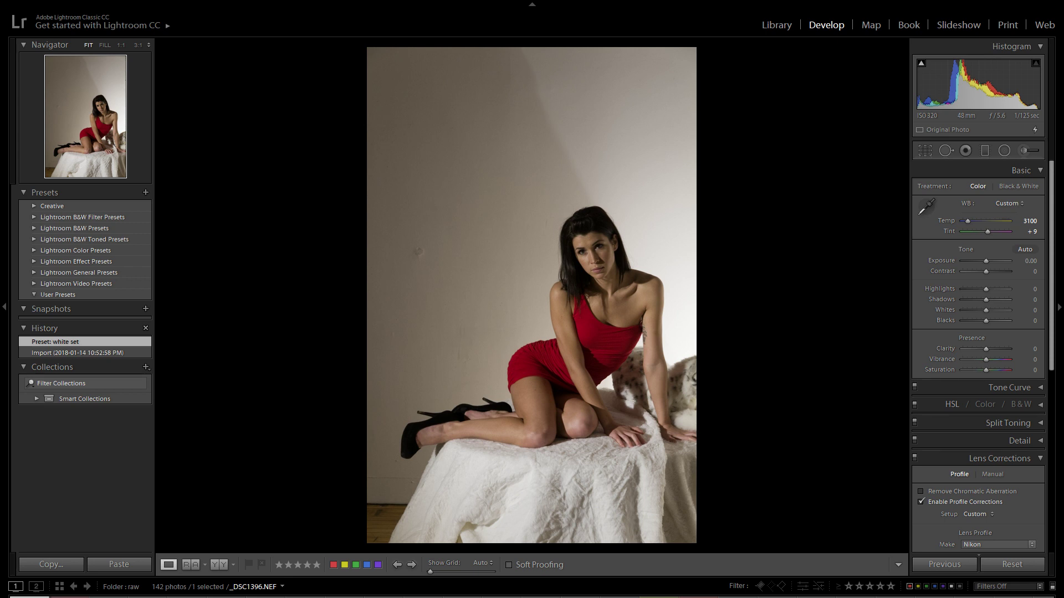
{"action": "key", "text": "Right"}
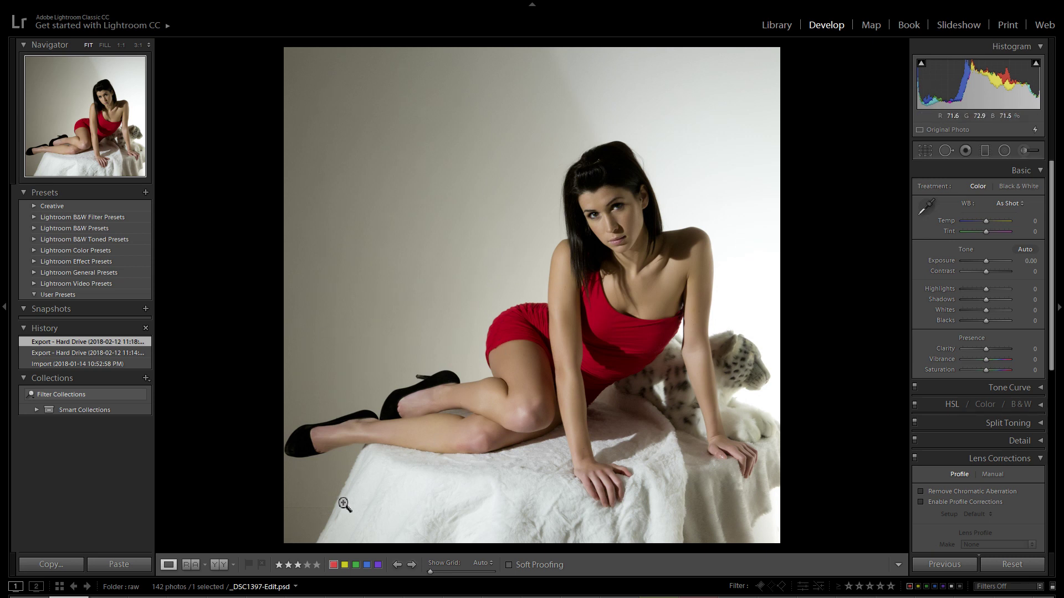
{"action": "key", "text": "Left"}
{"action": "key", "text": "Right"}
{"action": "key", "text": "Right"}
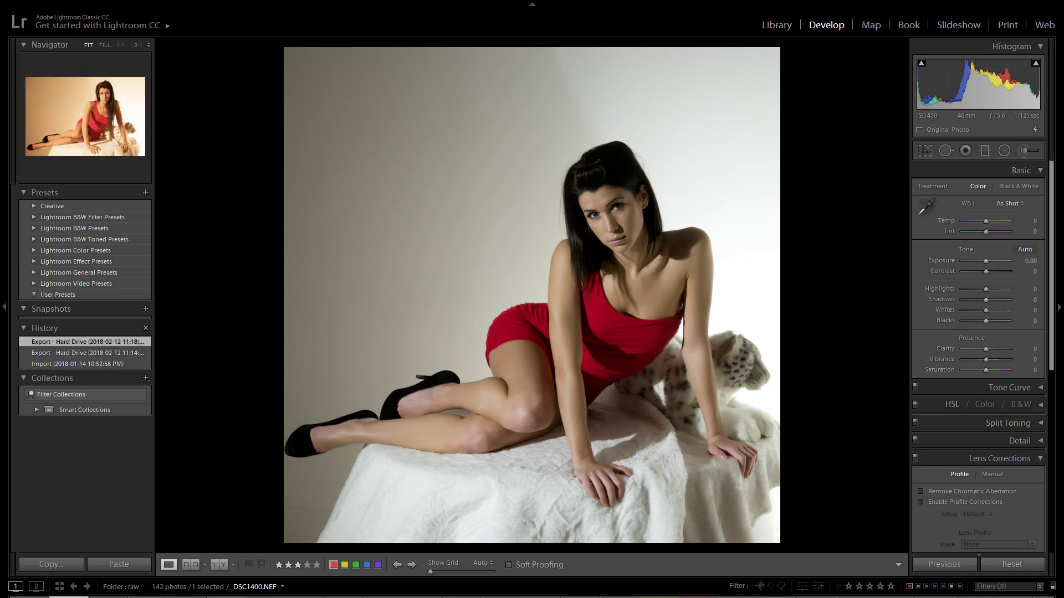
{"action": "key", "text": "Right"}
{"action": "key", "text": "Right"}
{"action": "key", "text": "Right"}
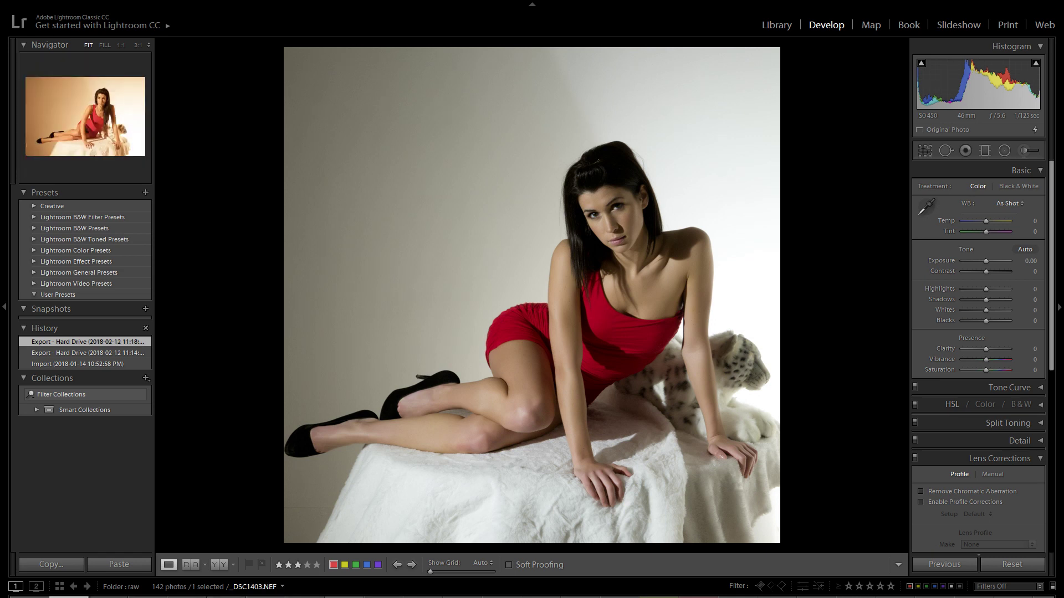
{"action": "key", "text": "Left"}
{"action": "key", "text": "Left"}
{"action": "key", "text": "Left"}
{"action": "key", "text": "Left"}
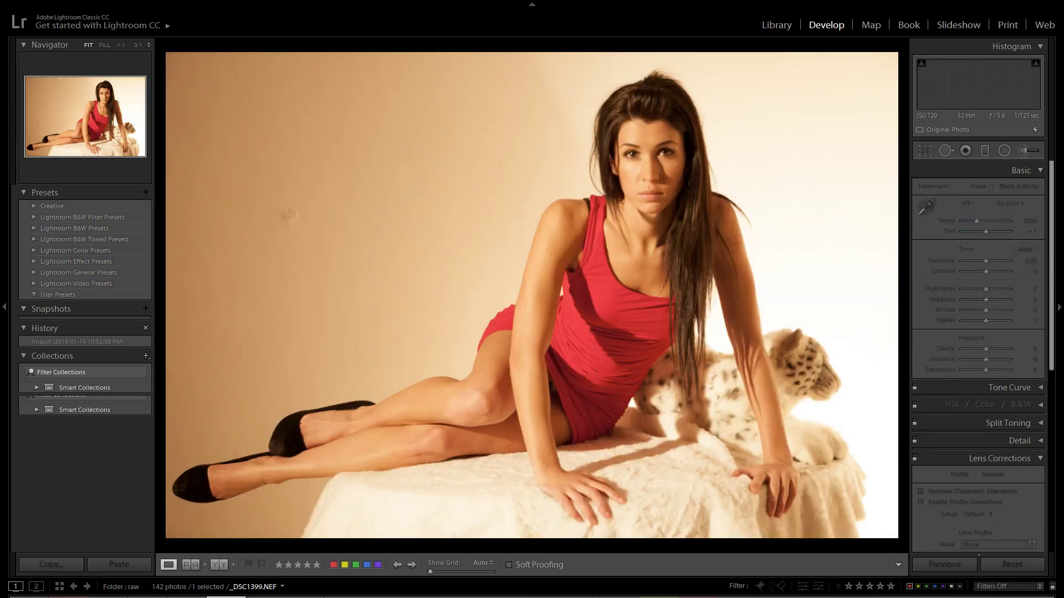
{"action": "key", "text": "Right"}
{"action": "key", "text": "Right"}
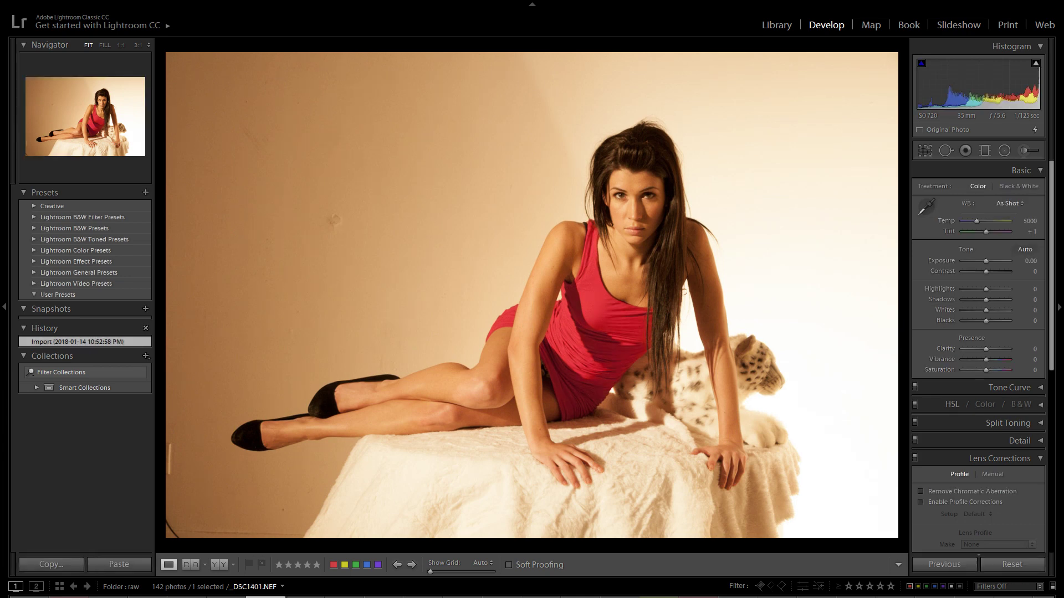
{"action": "key", "text": "Left"}
{"action": "key", "text": "Left"}
{"action": "key", "text": "Left"}
{"action": "key", "text": "Left"}
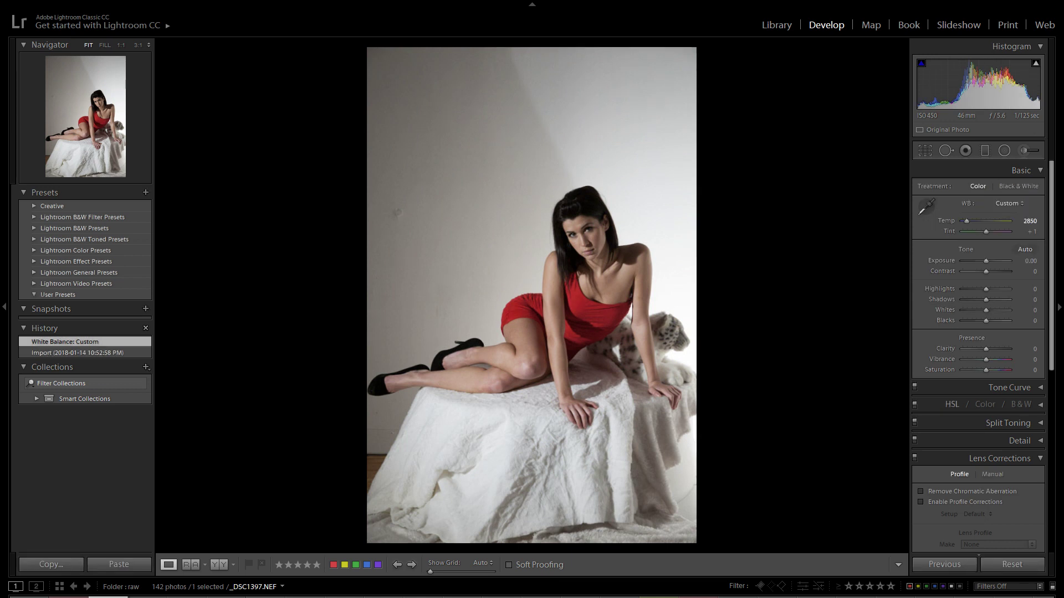
{"action": "key", "text": "Right"}
{"action": "key", "text": "Right"}
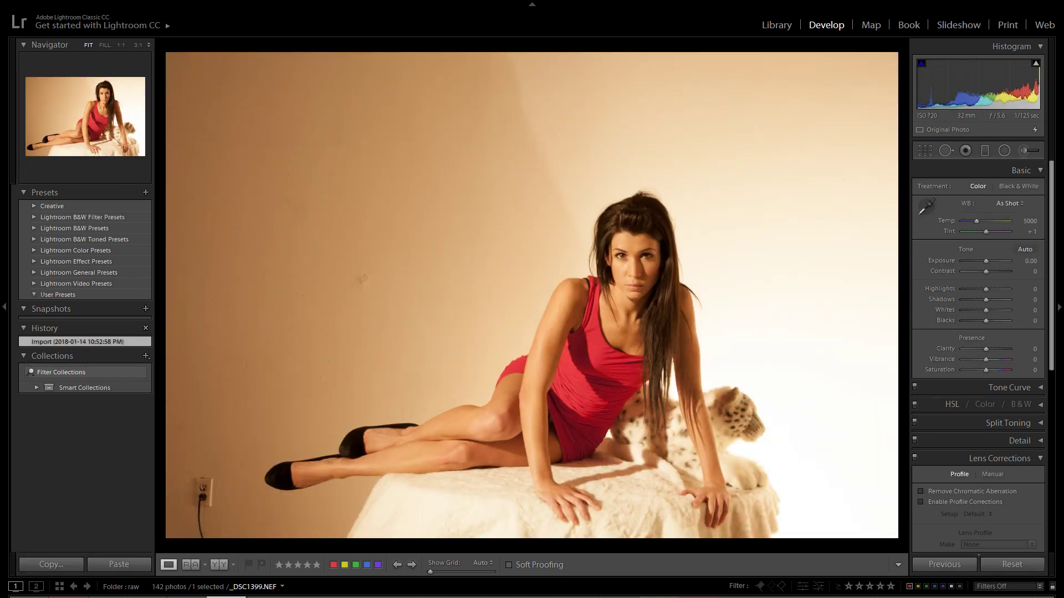
Step: Review the colour cast of the photos after _DSC1399.NEF in sequence, up to _DSC1408.NEF
{"action": "key", "text": "Right"}
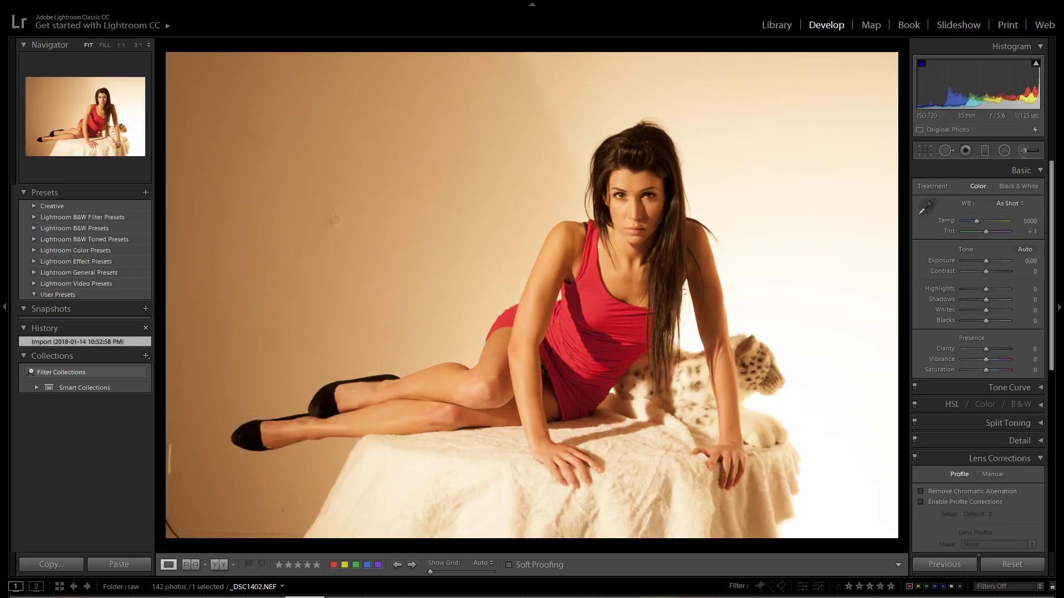
{"action": "key", "text": "Right"}
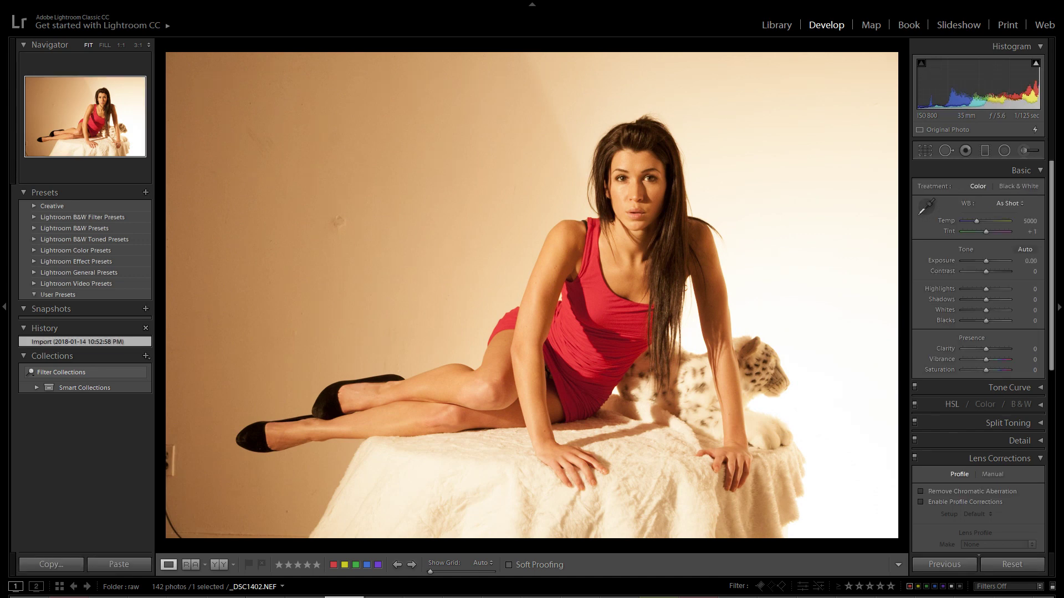
{"action": "key", "text": "Right"}
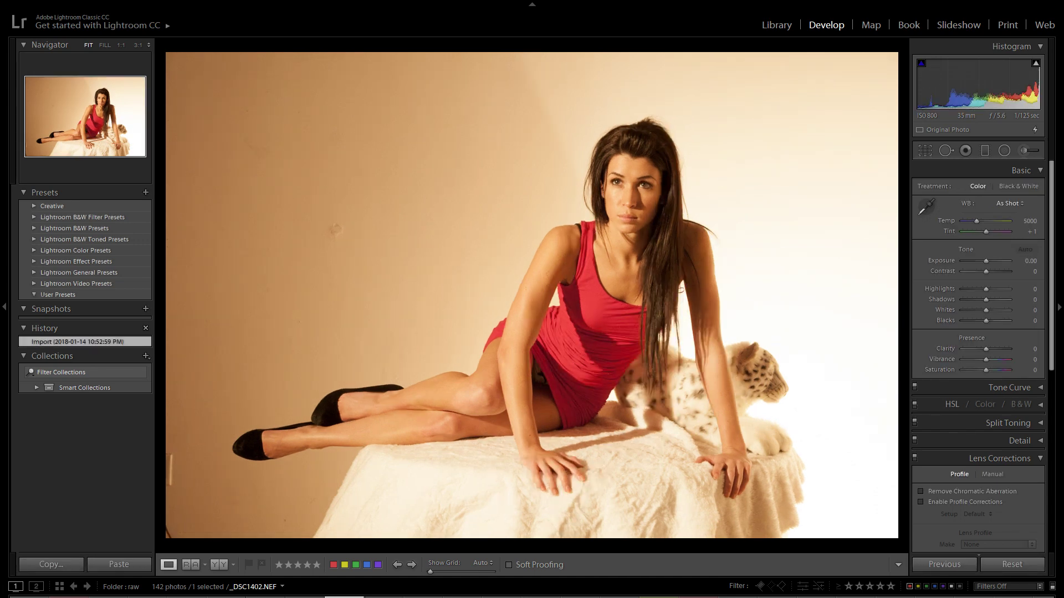
{"action": "key", "text": "Right"}
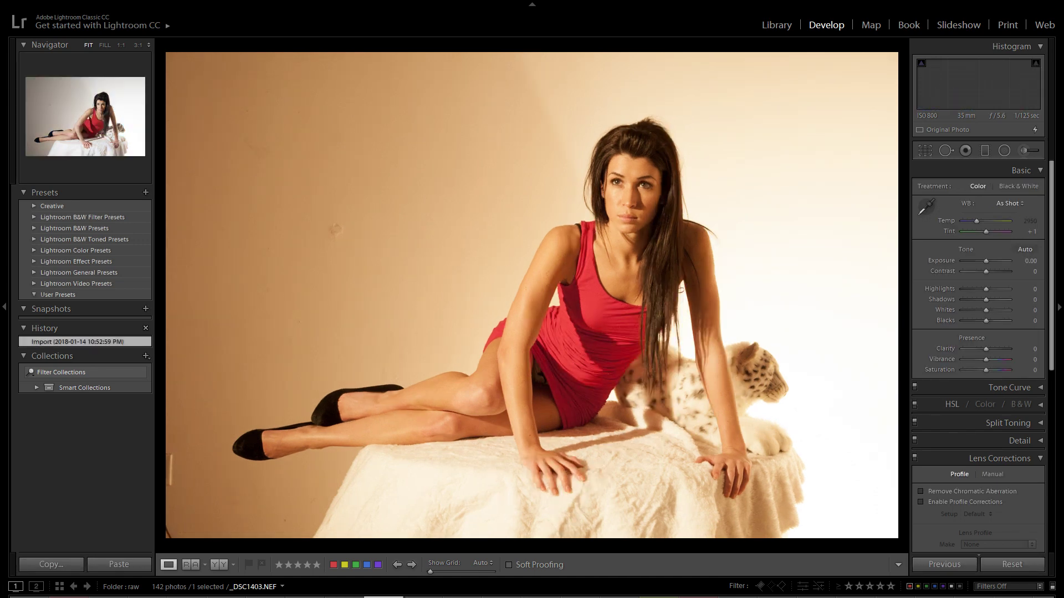
{"action": "key", "text": "Right"}
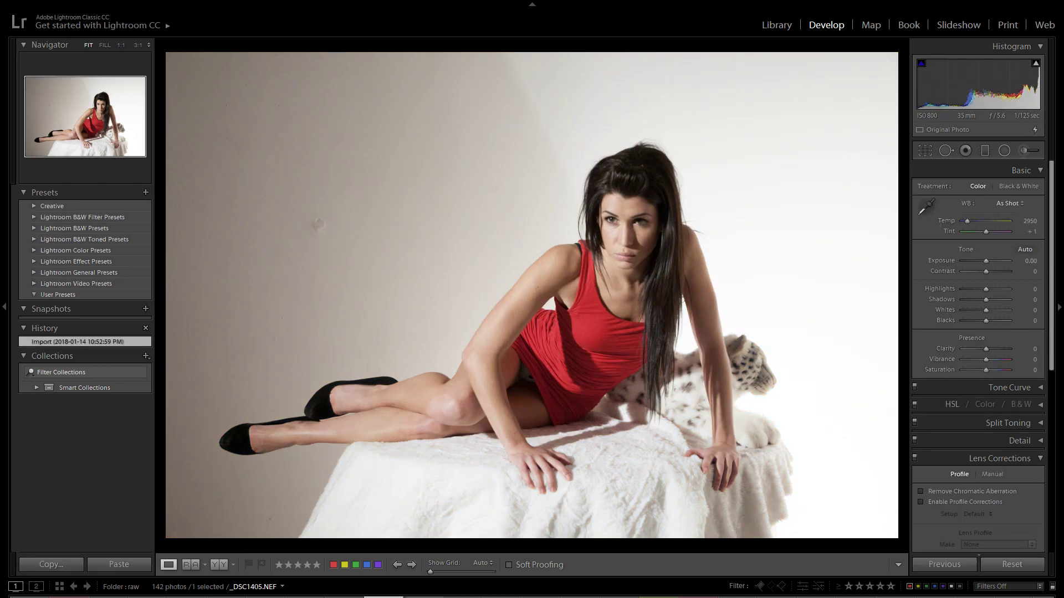
{"action": "key", "text": "Left"}
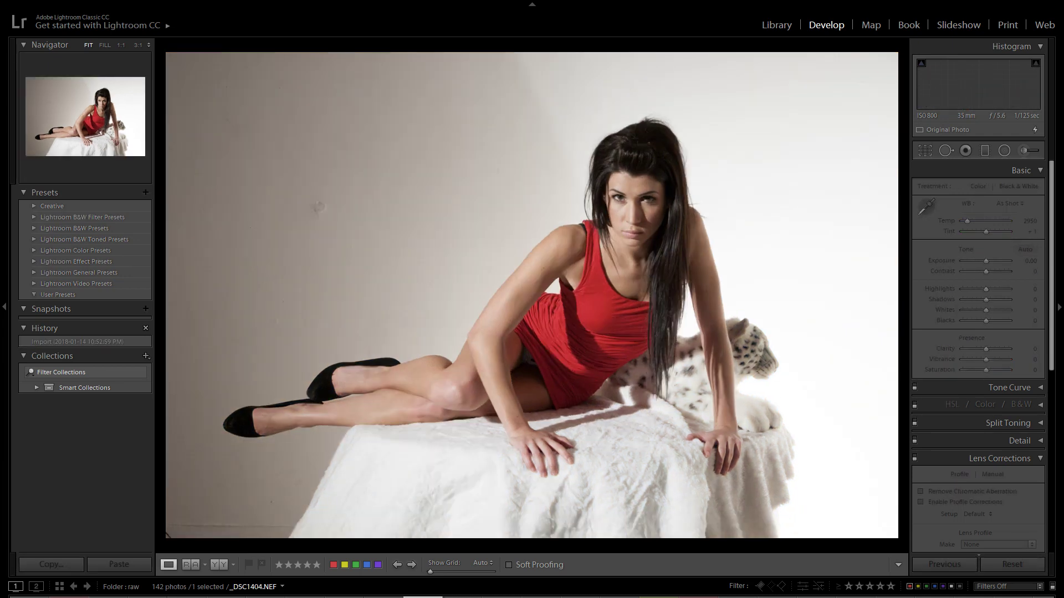
{"action": "key", "text": "Right"}
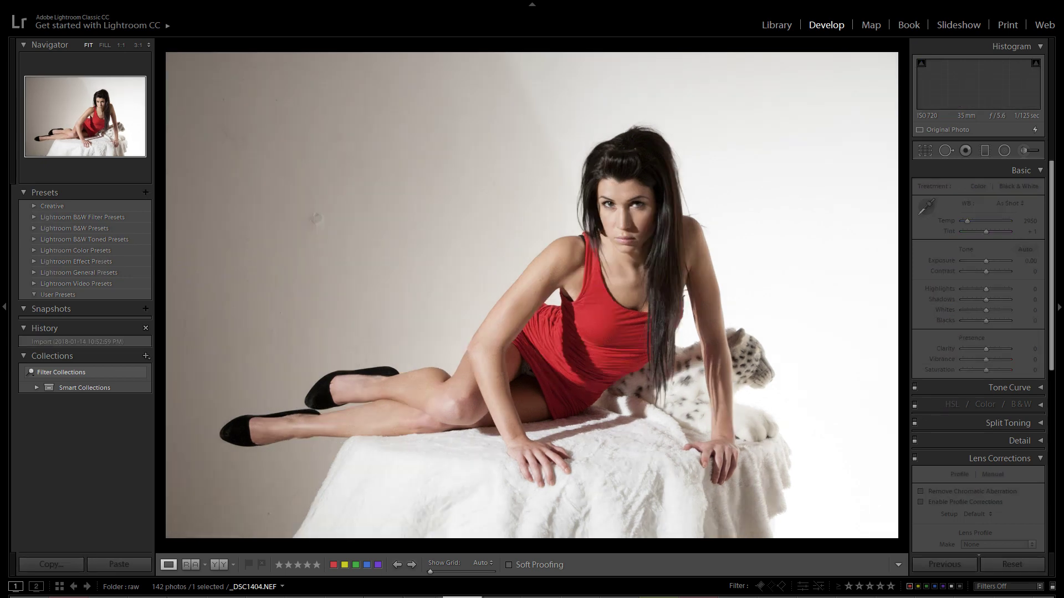
{"action": "key", "text": "Right"}
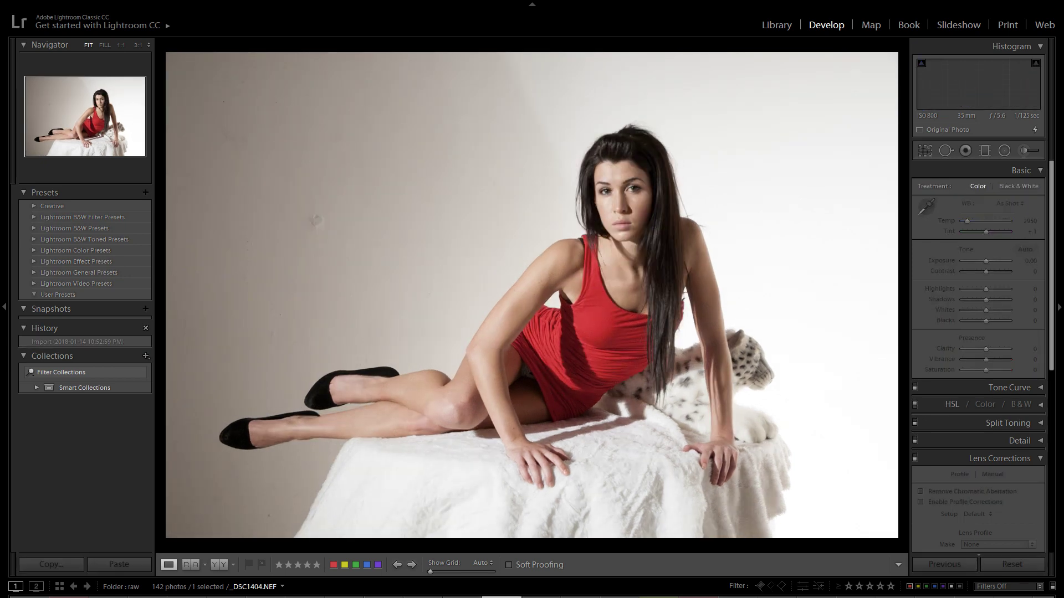
{"action": "key", "text": "Right"}
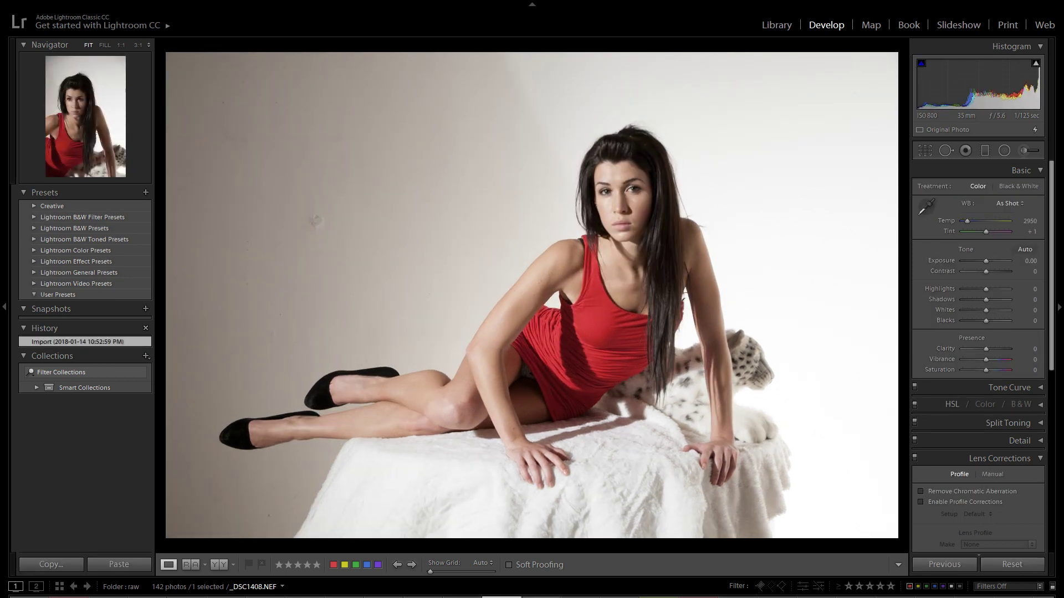
{"action": "key", "text": "Right"}
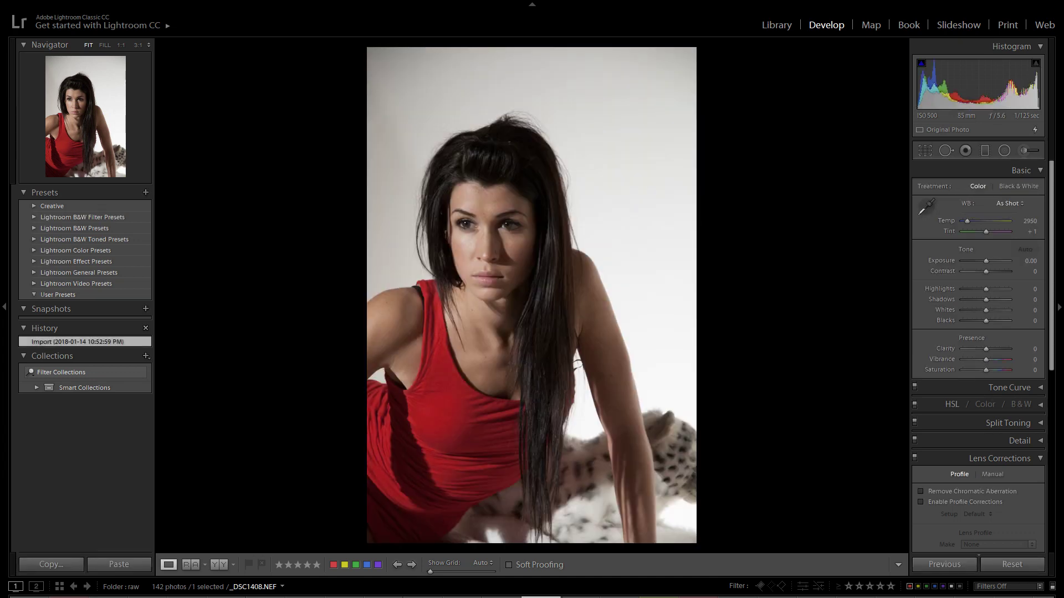
Step: Compare the retouched versions of _DSC1411 with the unedited photos _DSC1408.NEF to _DSC1410.NEF
{"action": "key", "text": "Right"}
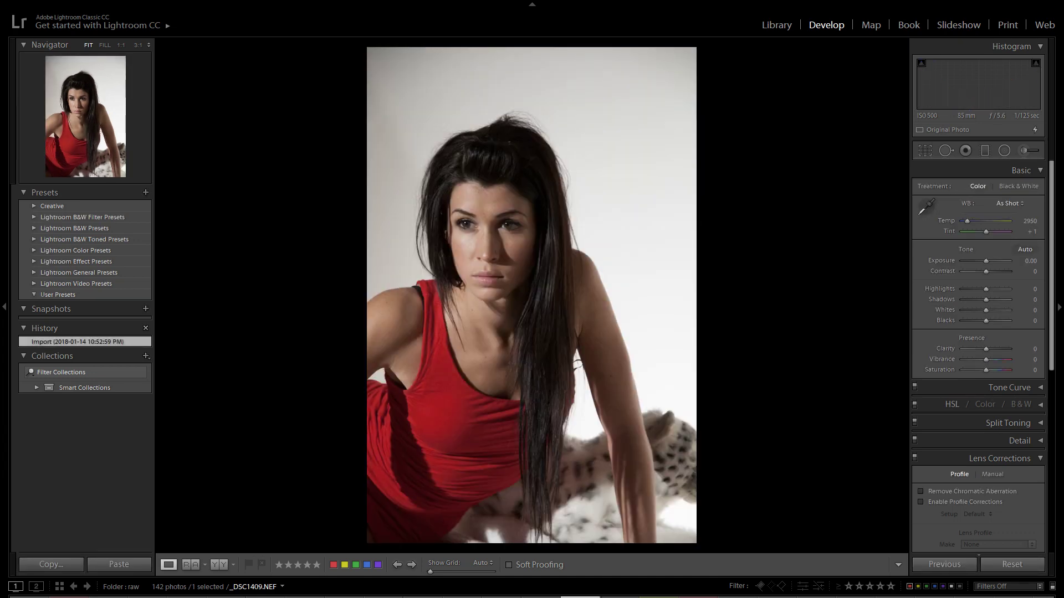
{"action": "key", "text": "Right"}
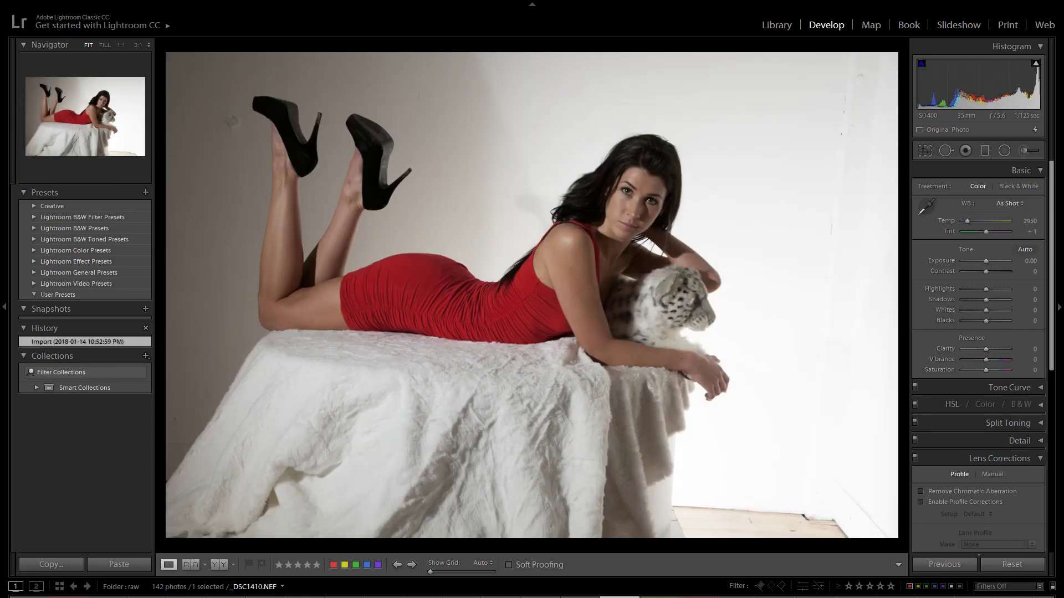
{"action": "key", "text": "Right"}
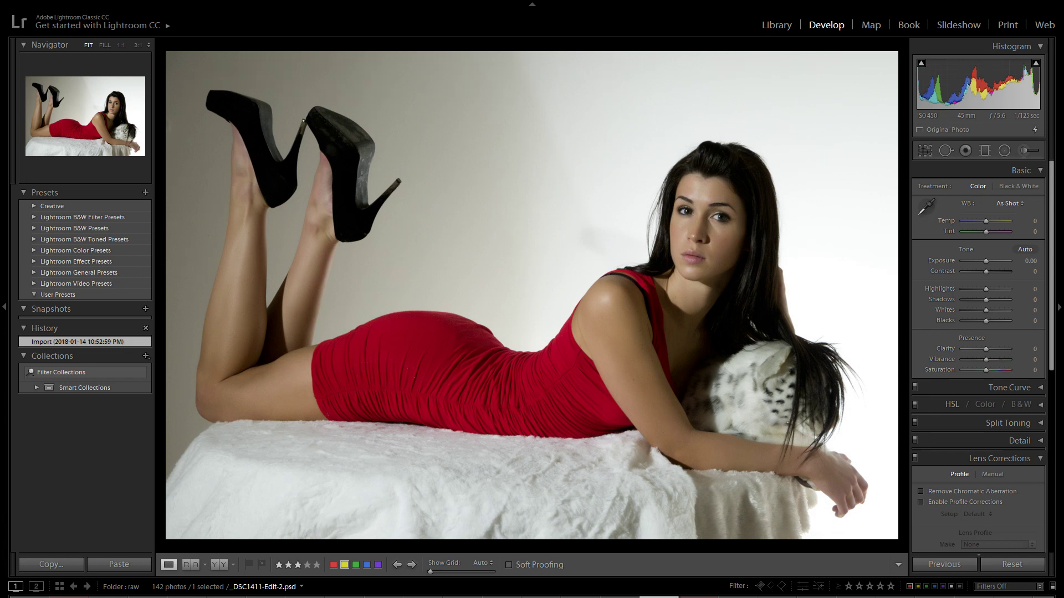
{"action": "key", "text": "Right"}
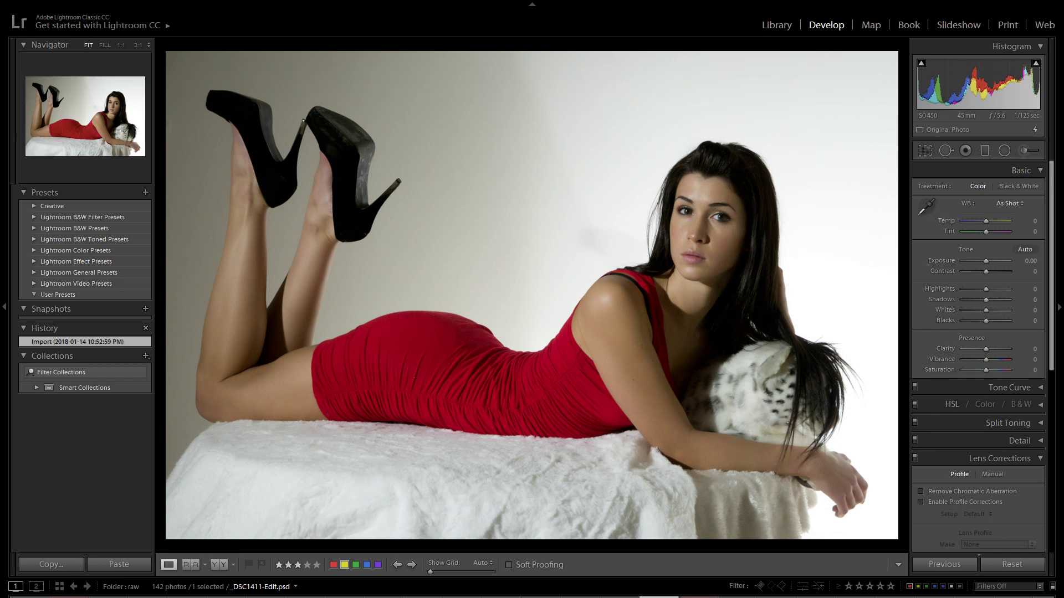
{"action": "key", "text": "Left"}
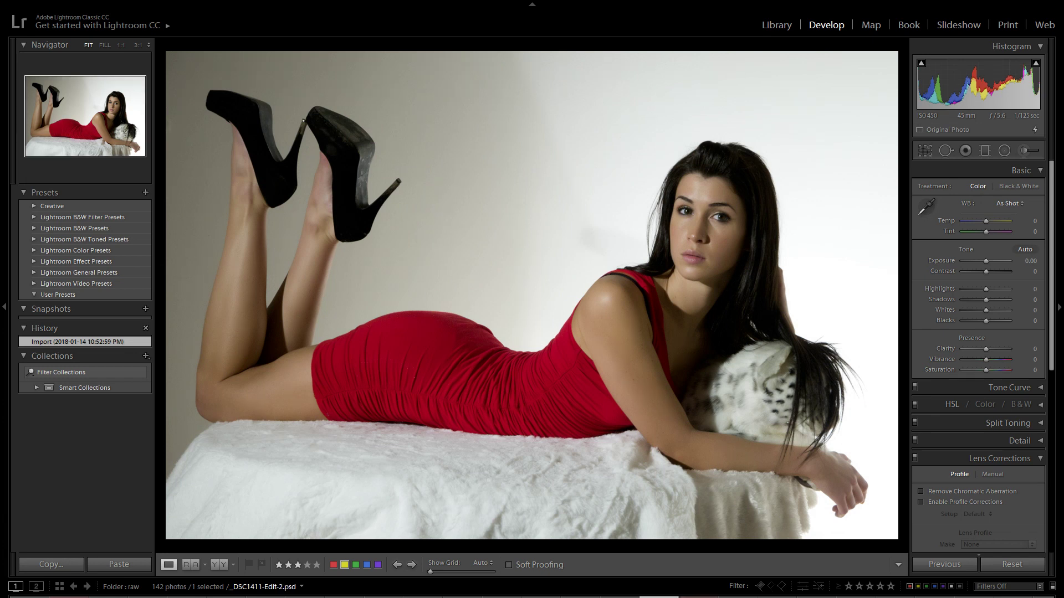
{"action": "key", "text": "Left"}
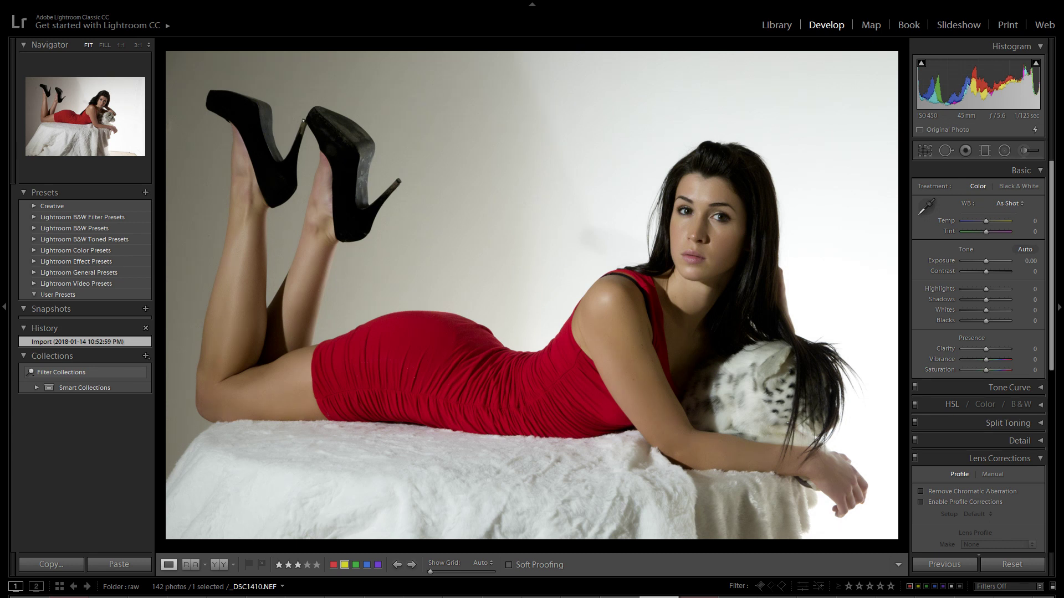
{"action": "key", "text": "Right"}
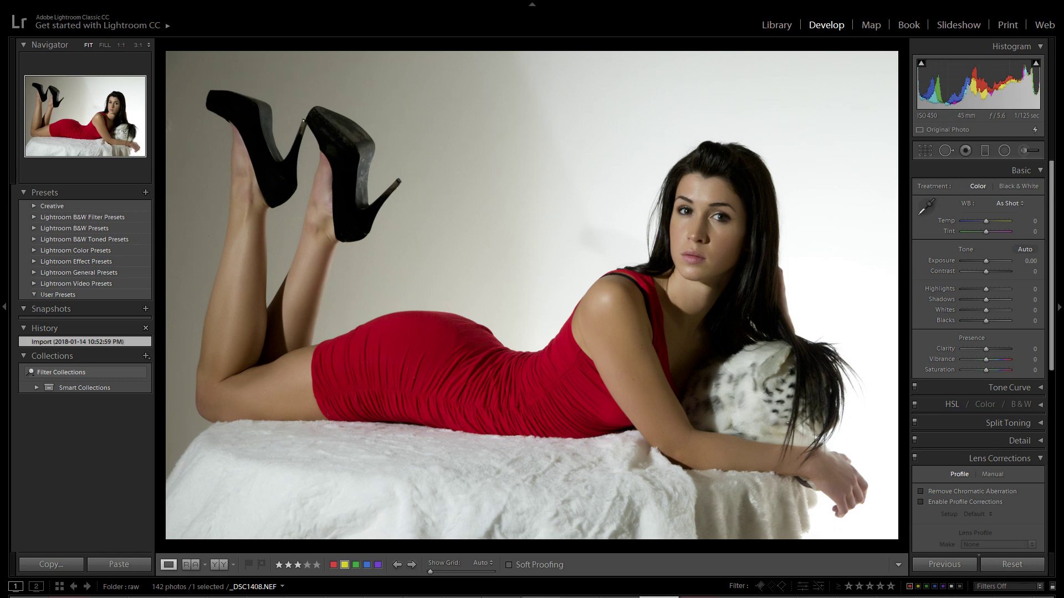
{"action": "key", "text": "Left"}
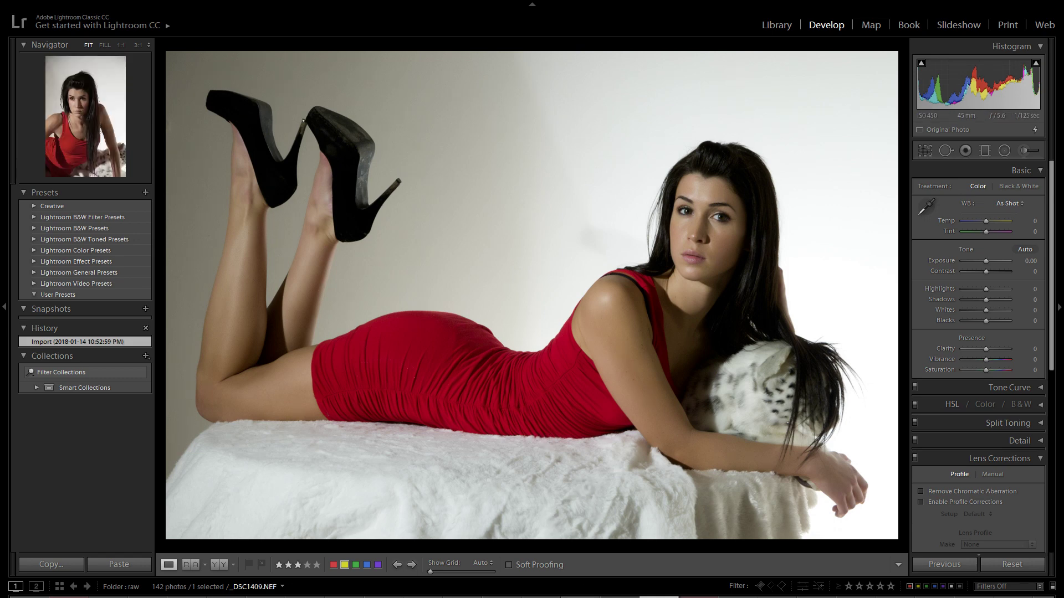
{"action": "key", "text": "Right"}
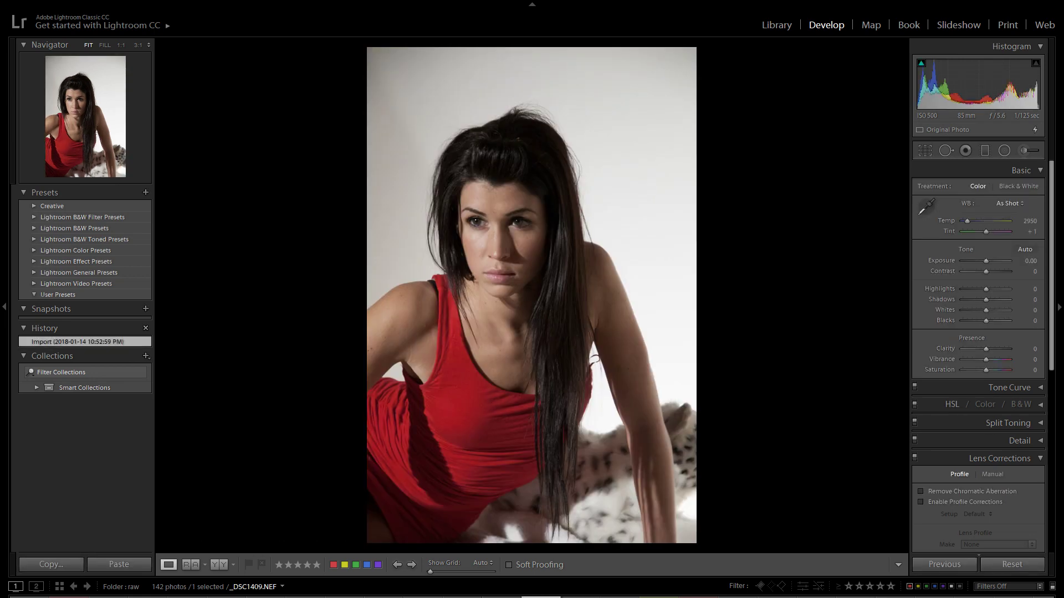
{"action": "key", "text": "Right"}
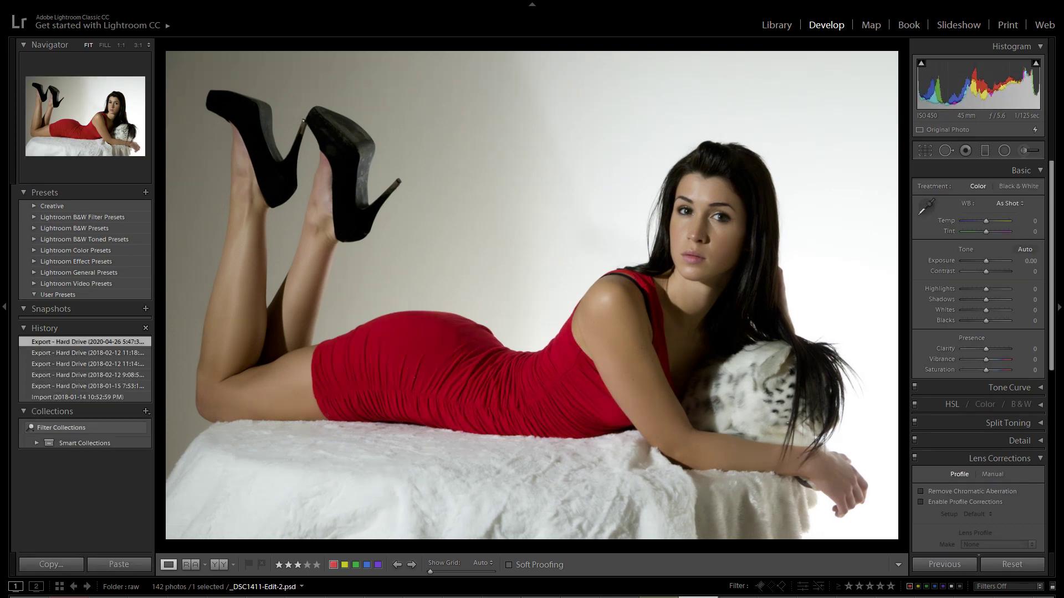
{"action": "key", "text": "Right"}
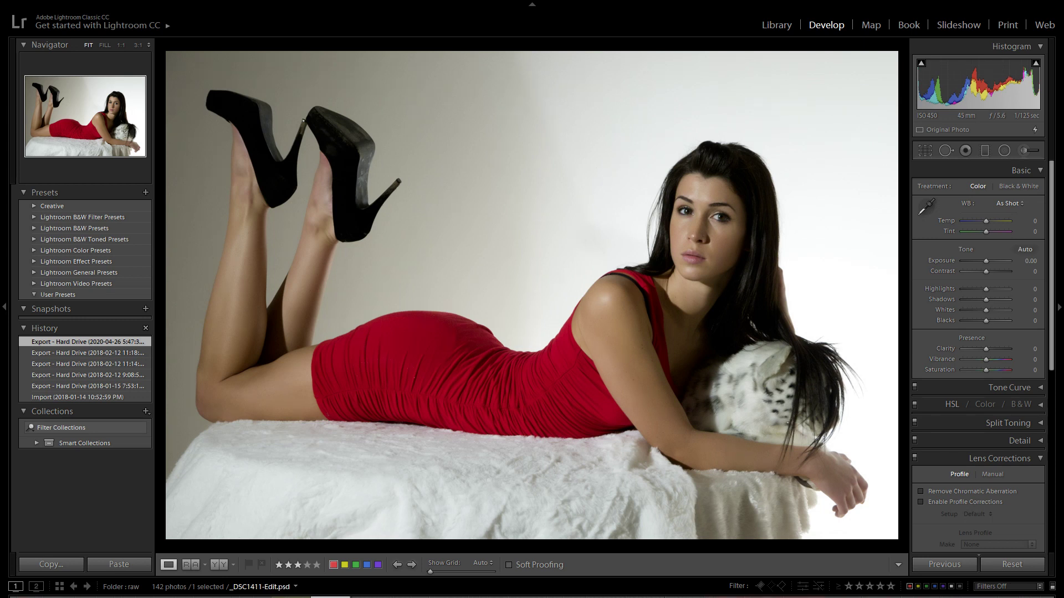
Step: Review the colour of the unedited photos from _DSC1412.NEF to _DSC1419.NEF in sequence, ending at the retouched _DSC1420-Edit.psd
{"action": "key", "text": "Right"}
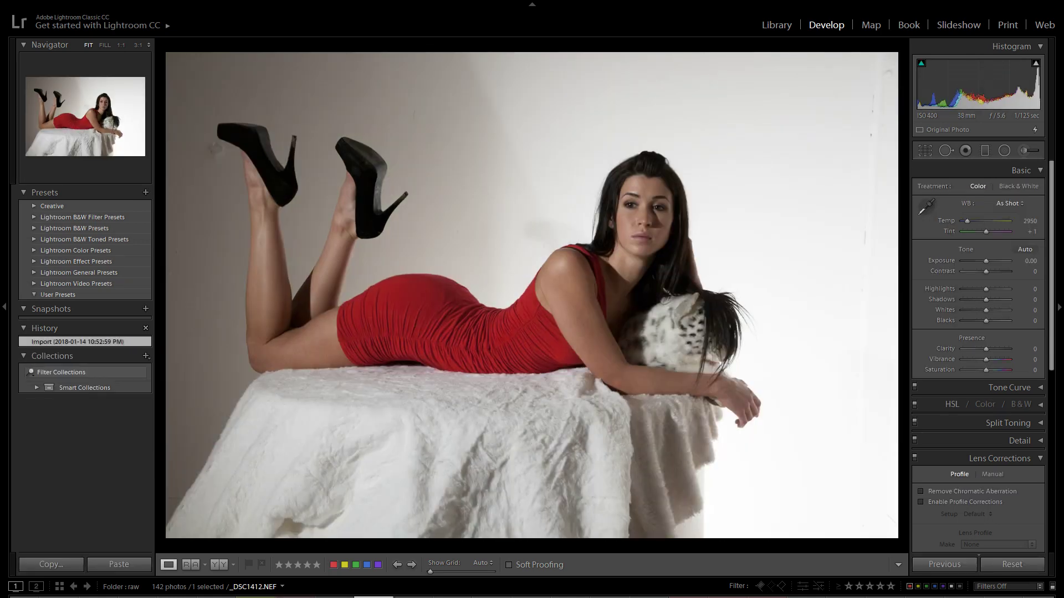
{"action": "key", "text": "Right"}
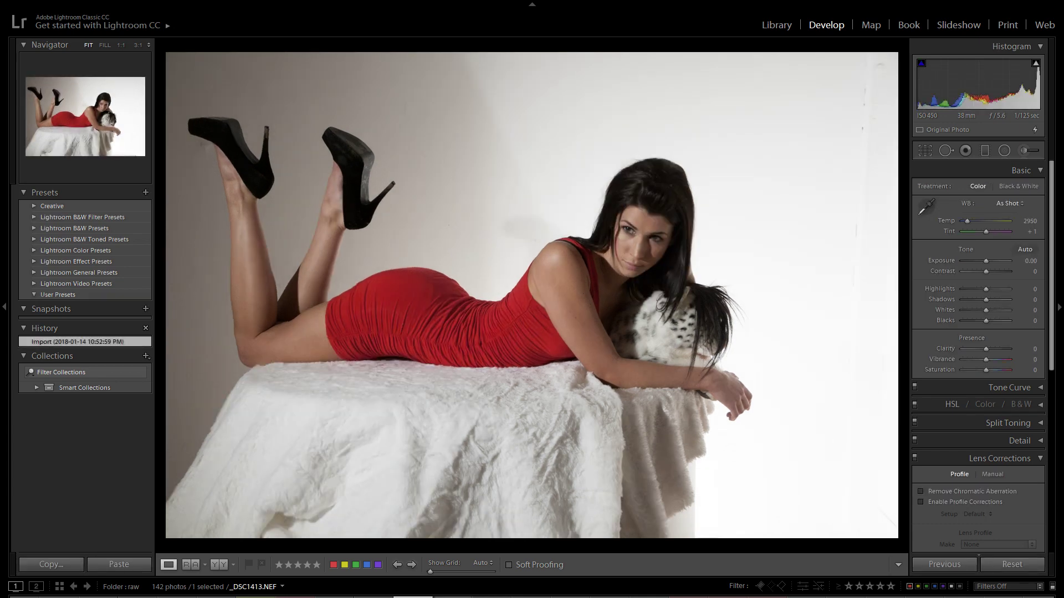
{"action": "key", "text": "Right"}
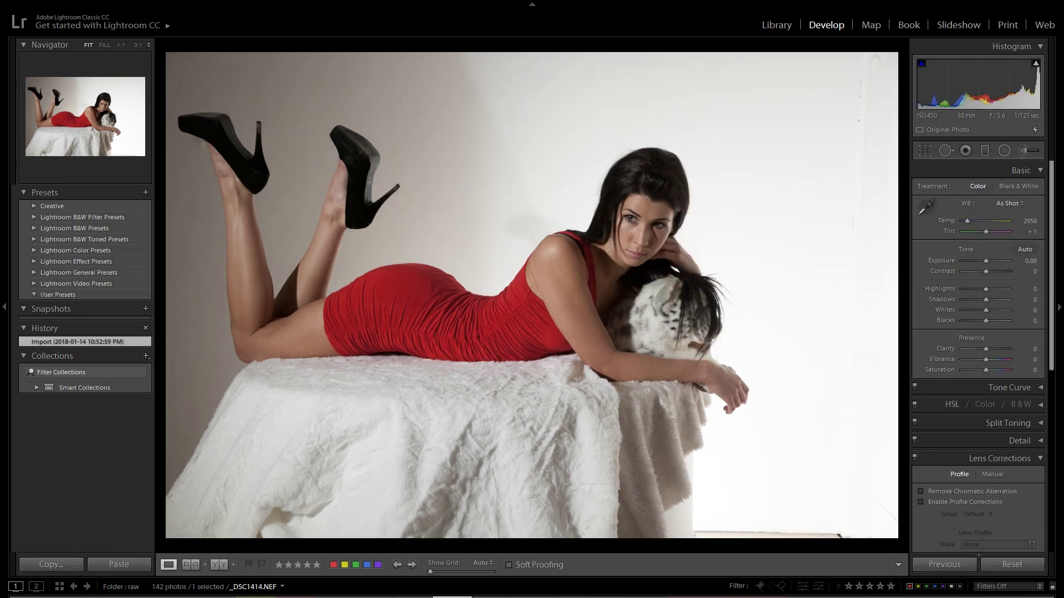
{"action": "key", "text": "Right"}
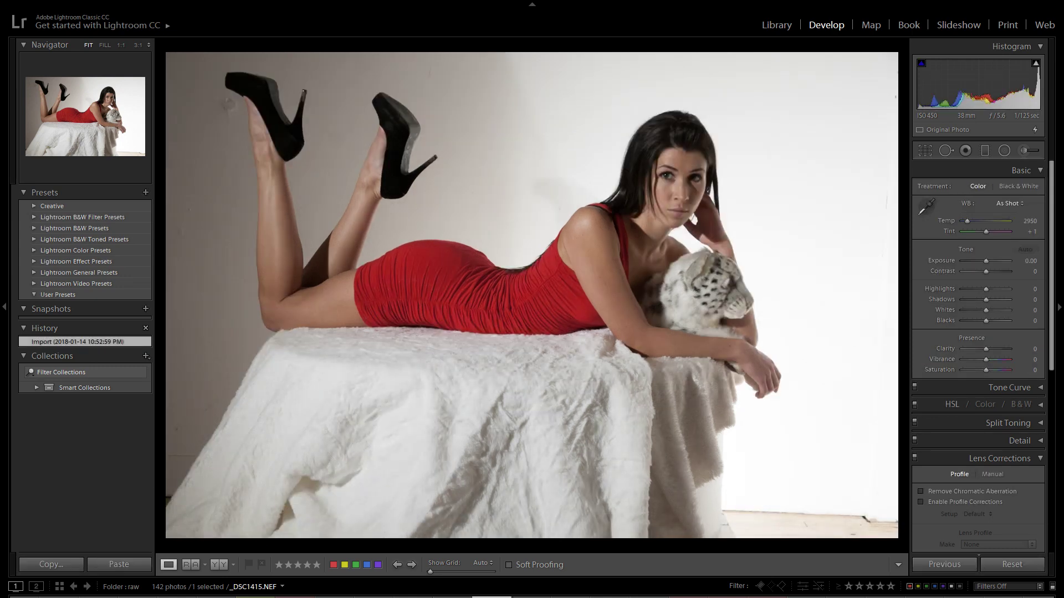
{"action": "key", "text": "Right"}
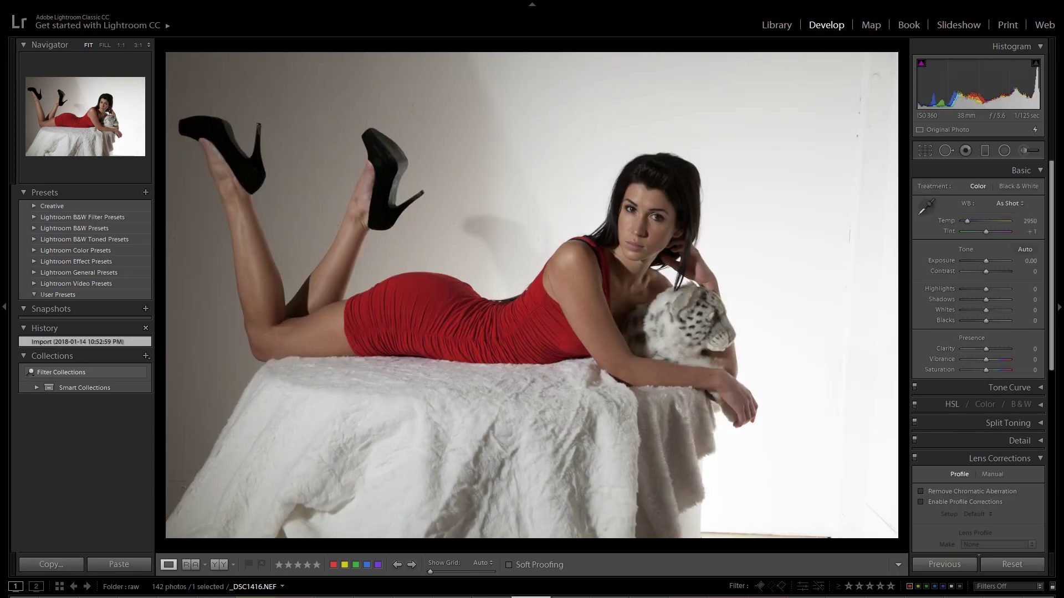
{"action": "key", "text": "Right"}
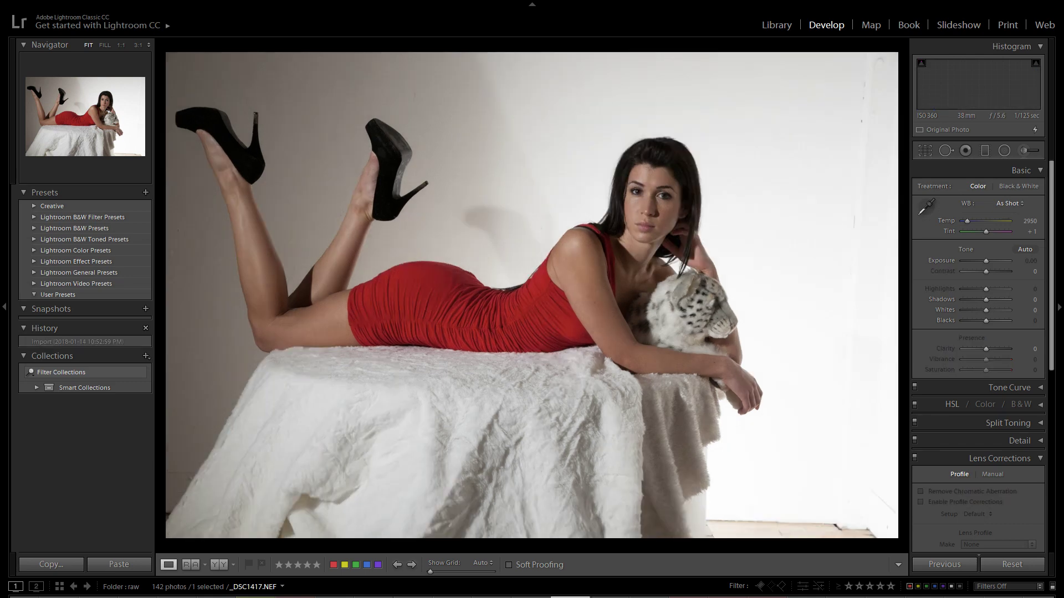
{"action": "key", "text": "Right"}
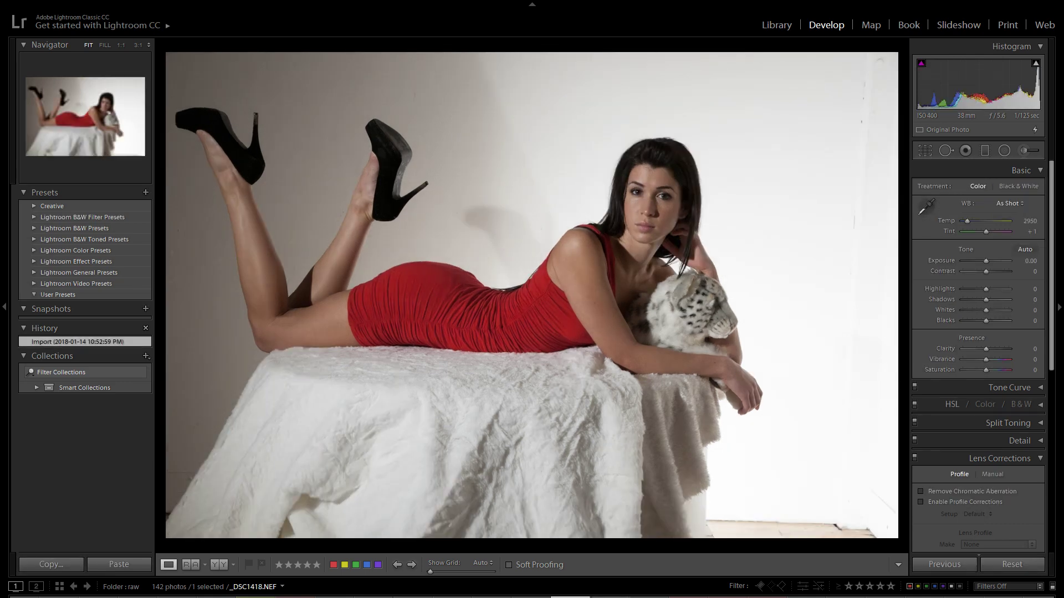
{"action": "key", "text": "Right"}
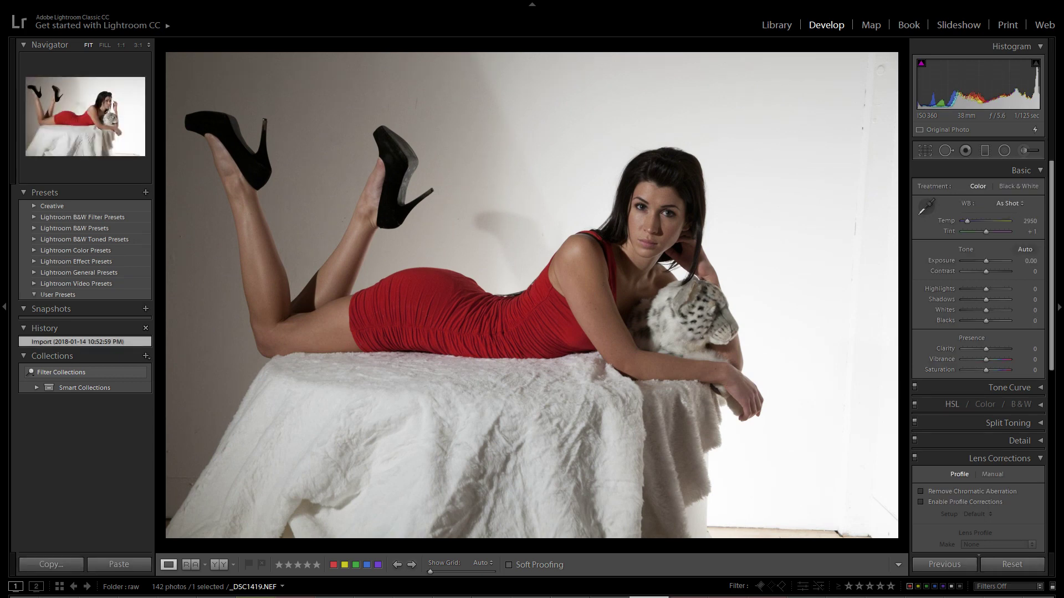
{"action": "key", "text": "Right"}
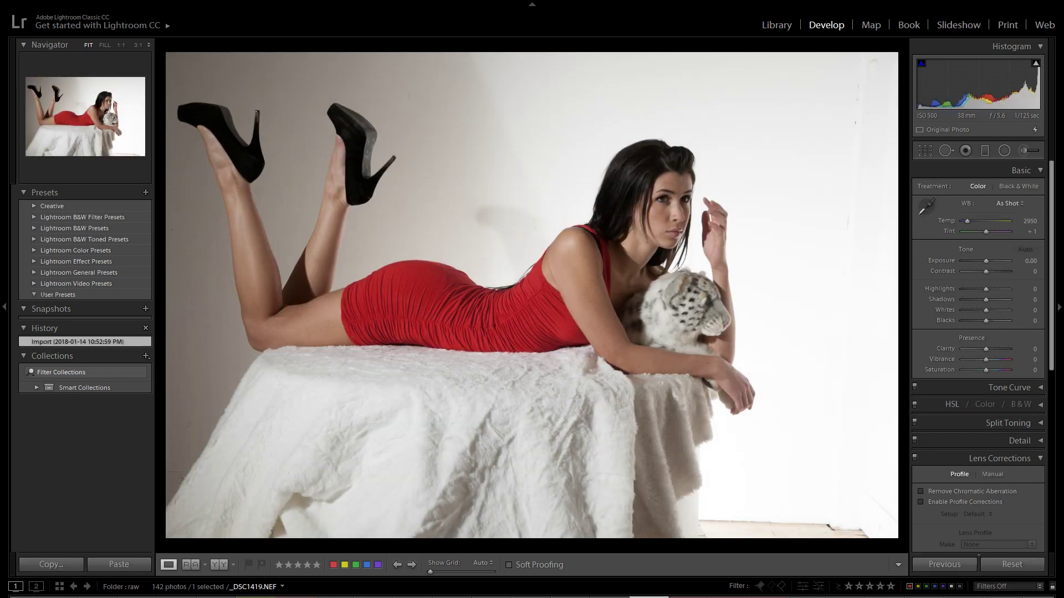
{"action": "key", "text": "Right"}
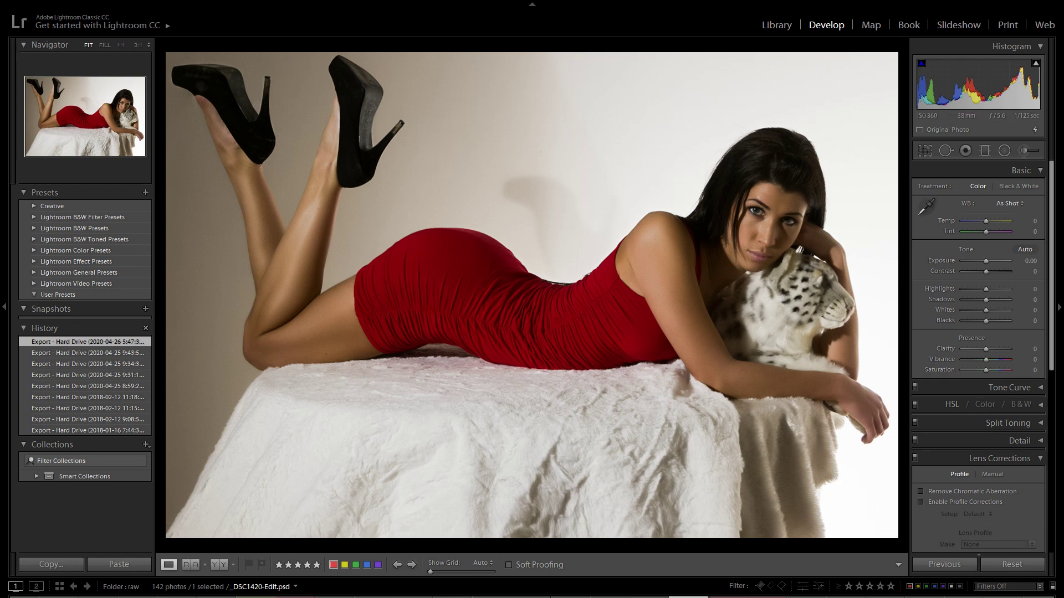
Step: Compare the retouched _DSC1411 versions with _DSC1420-Edit.psd and with the original _DSC1411.NEF
{"action": "left_click", "coordinate": [276, 597]}
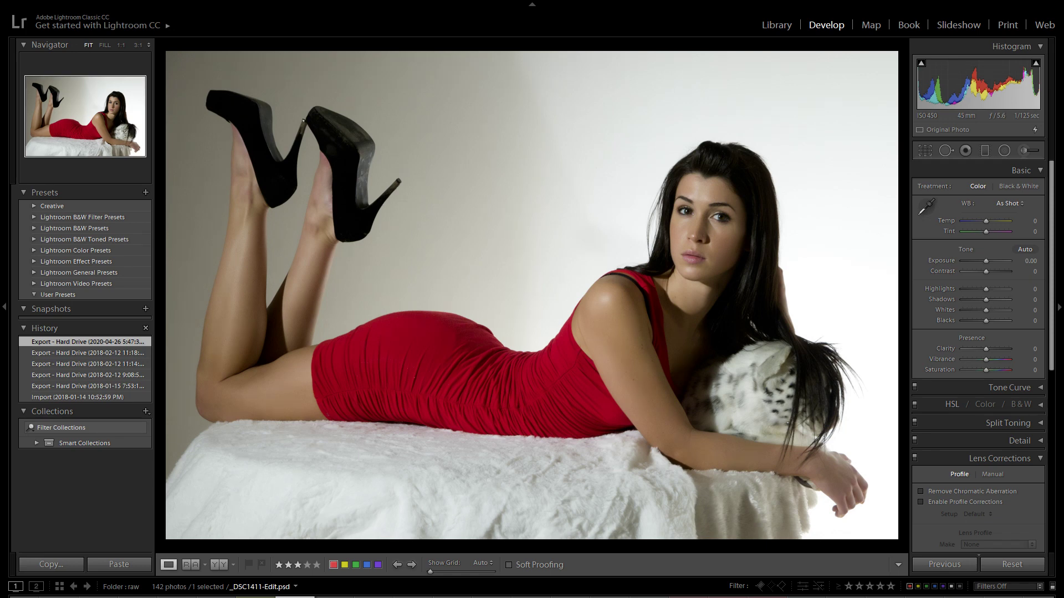
{"action": "key", "text": "Left"}
{"action": "key", "text": "Left"}
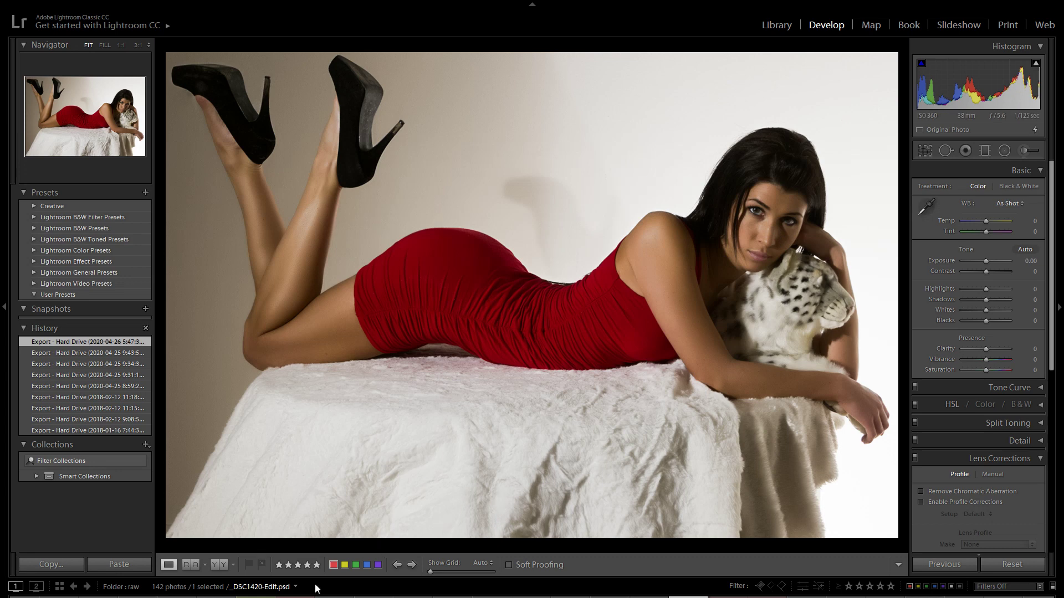
{"action": "key", "text": "Left"}
{"action": "key", "text": "Left"}
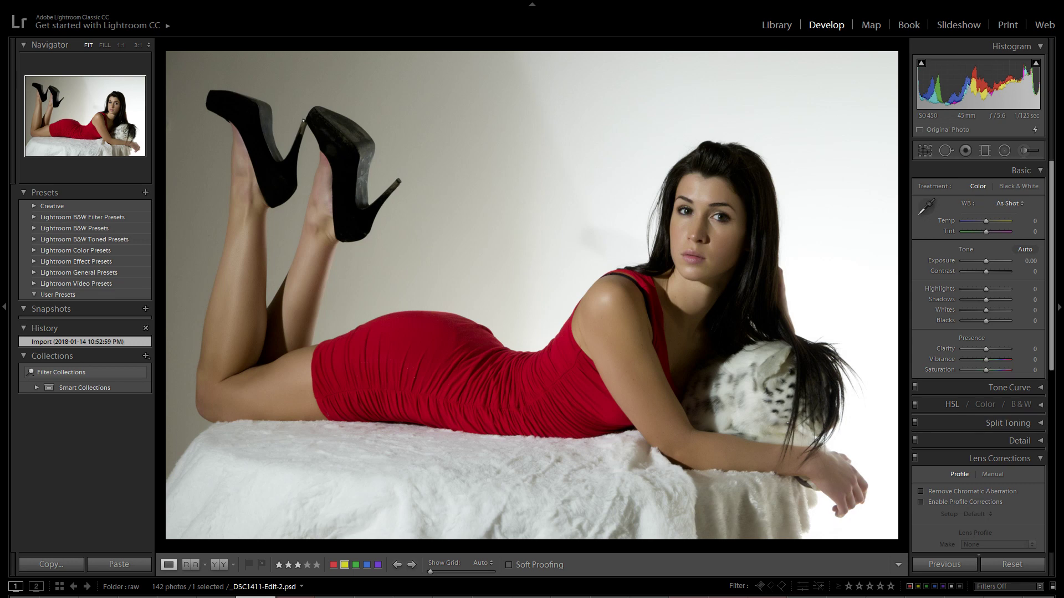
{"action": "key", "text": "Left"}
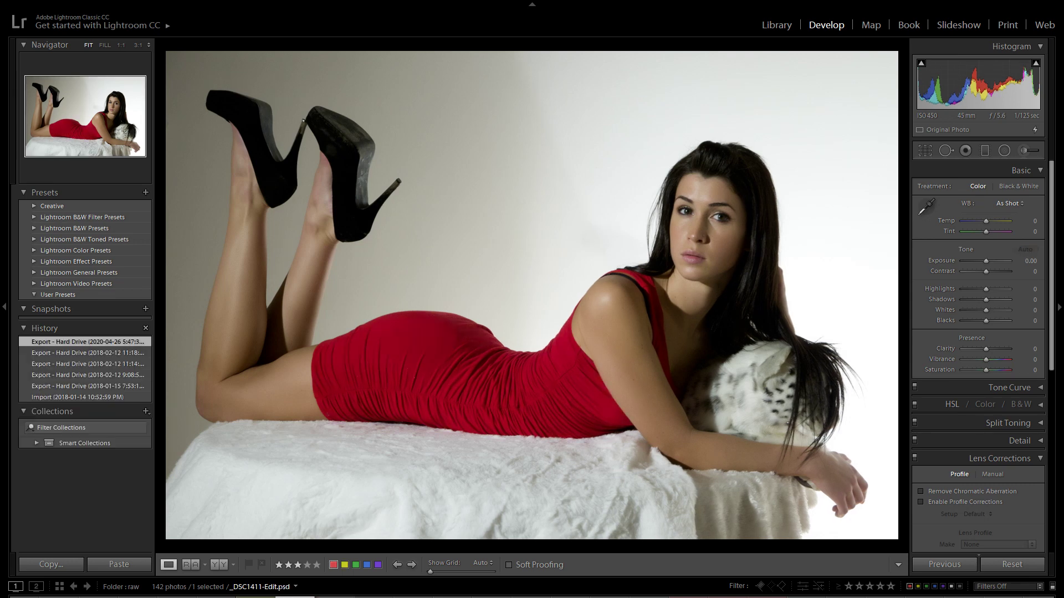
{"action": "key", "text": "Left"}
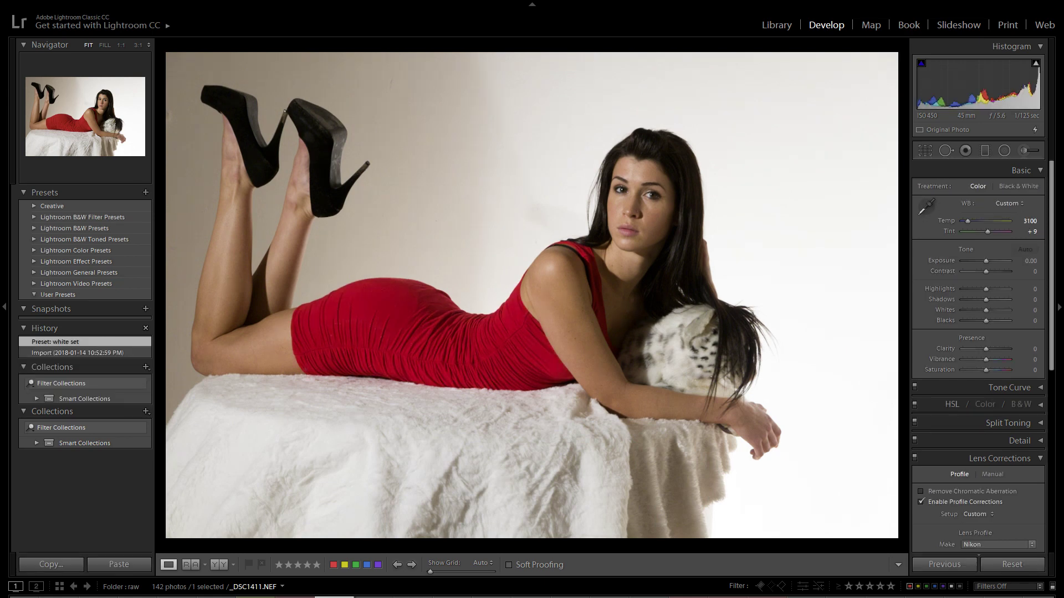
Step: Check the unedited photos after _DSC1411.NEF again, from _DSC1412.NEF onward, against the retouched _DSC1420 photo
{"action": "key", "text": "Right"}
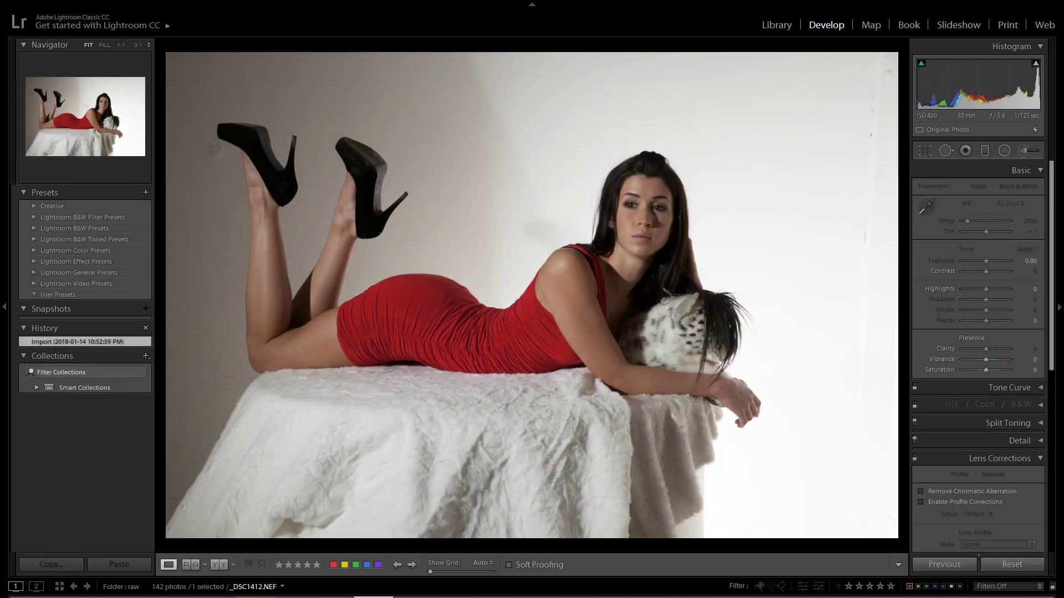
{"action": "key", "text": "Right"}
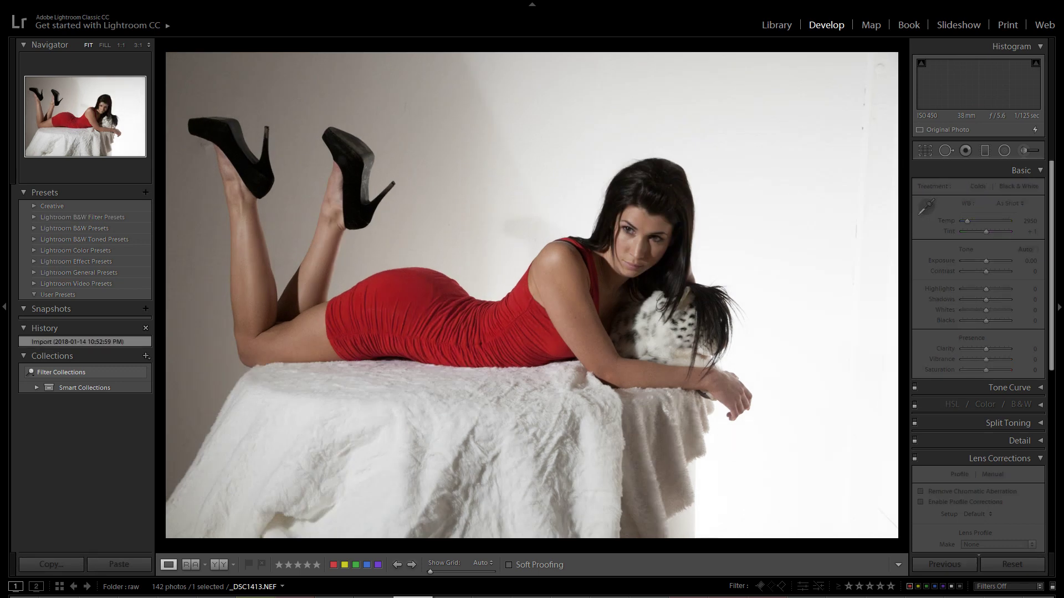
{"action": "key", "text": "Right"}
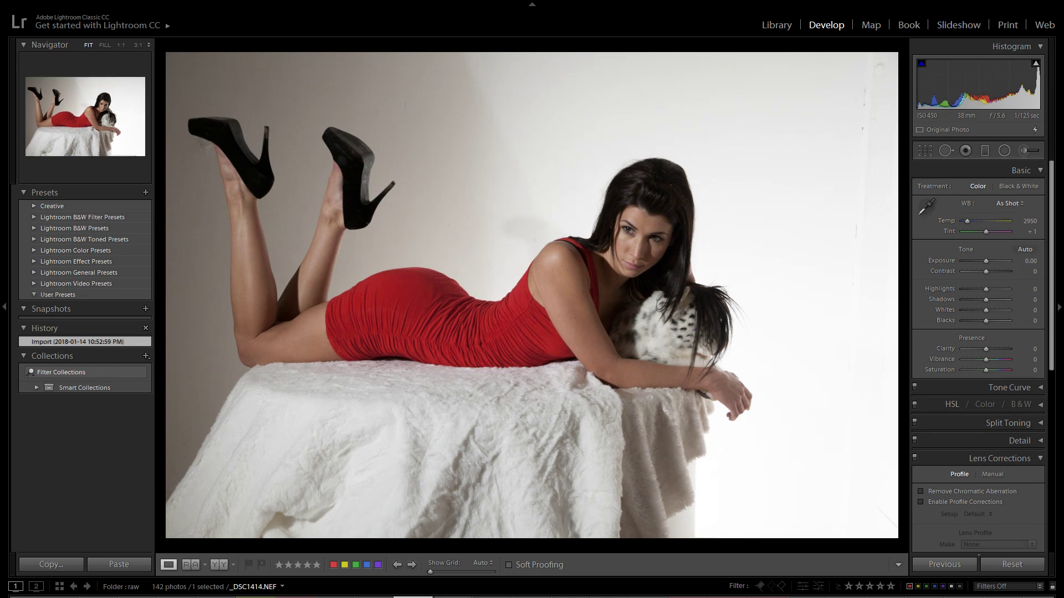
{"action": "key", "text": "Right"}
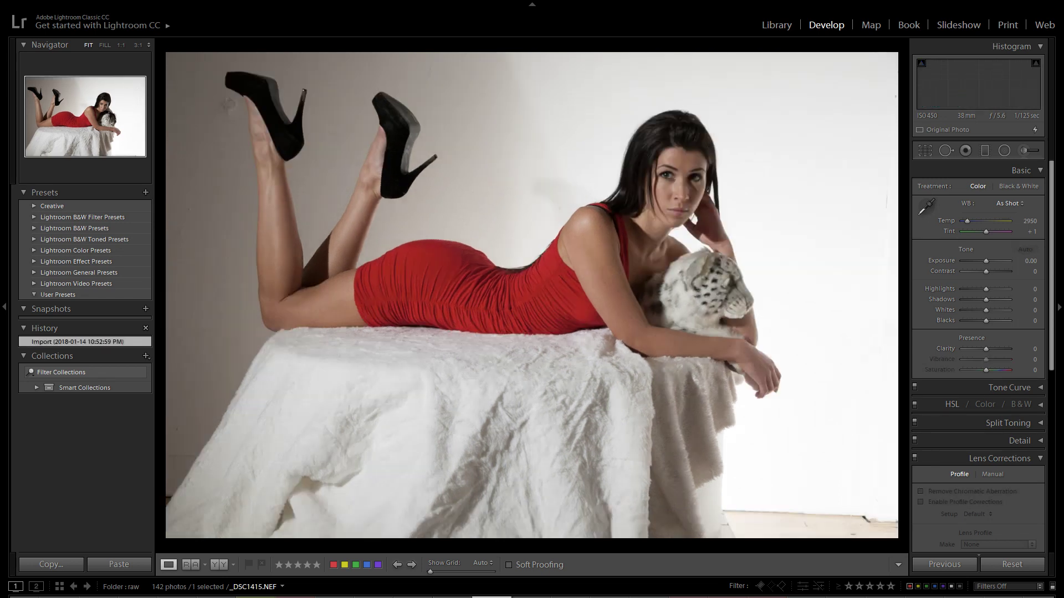
{"action": "key", "text": "Right"}
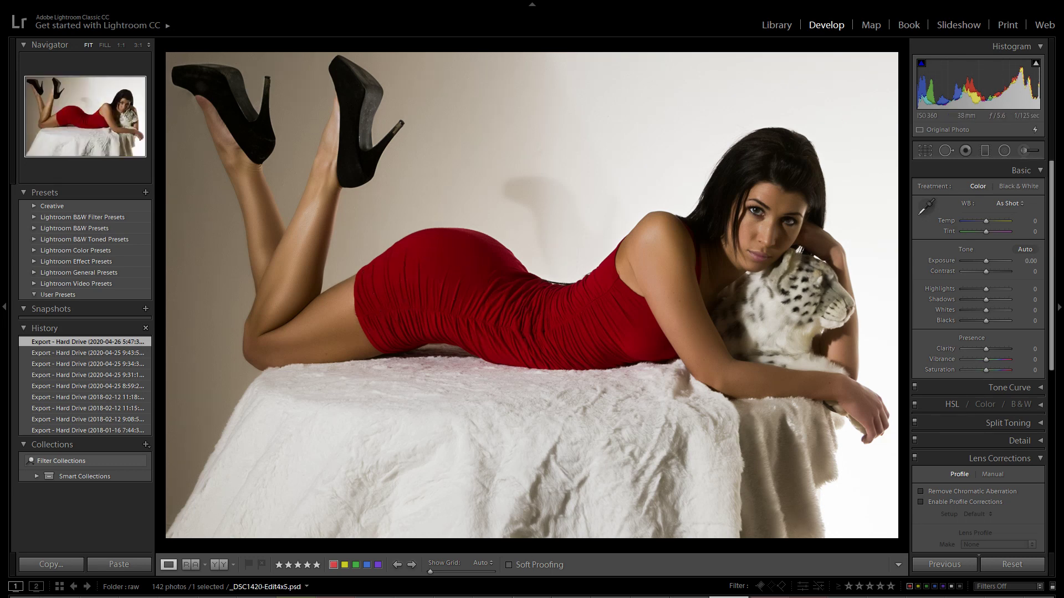
Step: Compare the white-bordered _DSC1420-Edit4x5.psd with the colour-corrected raw original and the retouched edit of the same shot
{"action": "key", "text": "Right"}
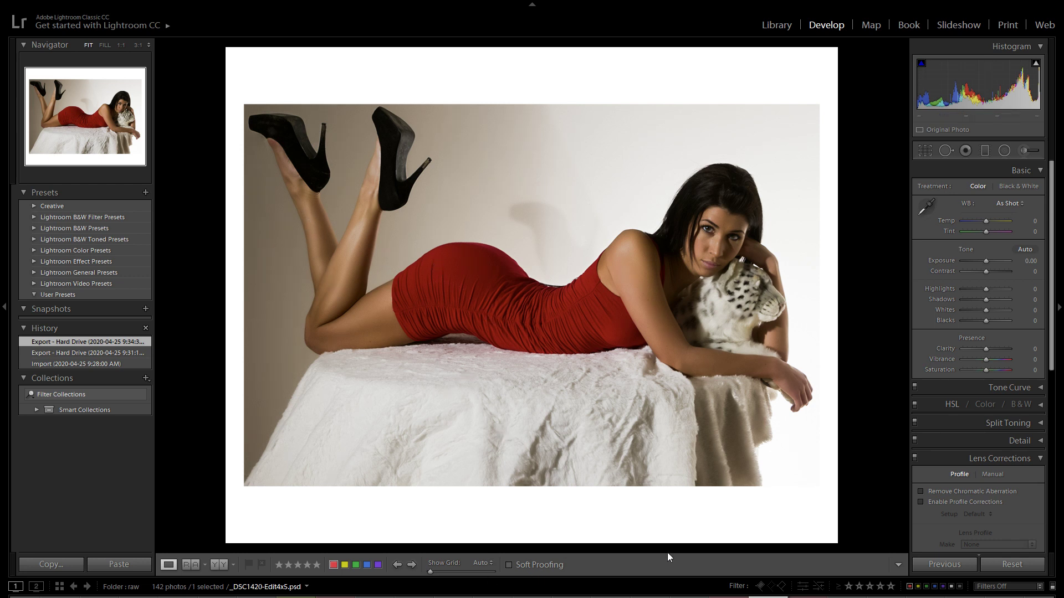
{"action": "key", "text": "Left"}
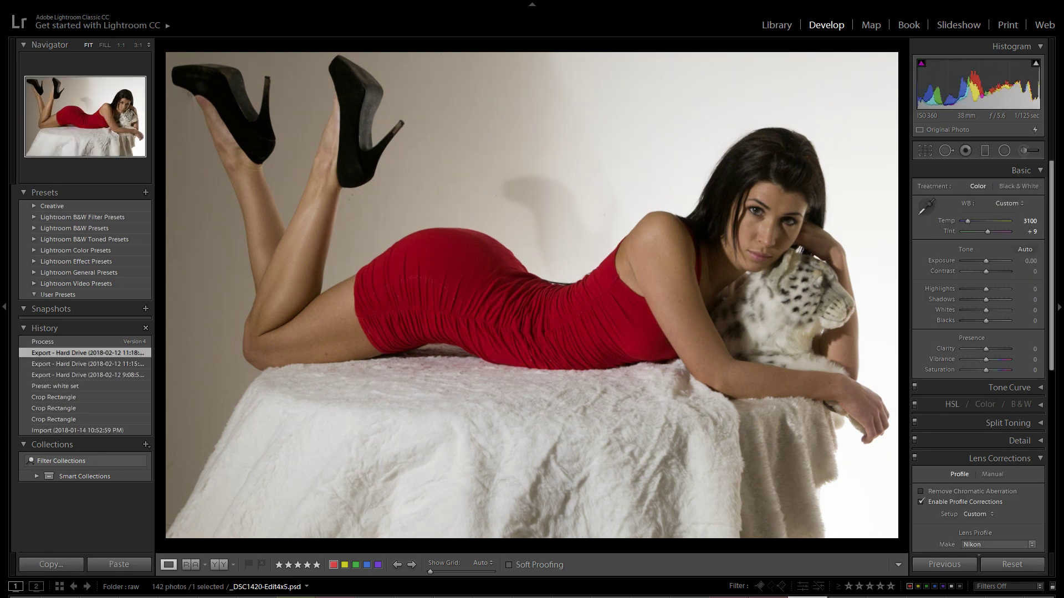
{"action": "key", "text": "Right"}
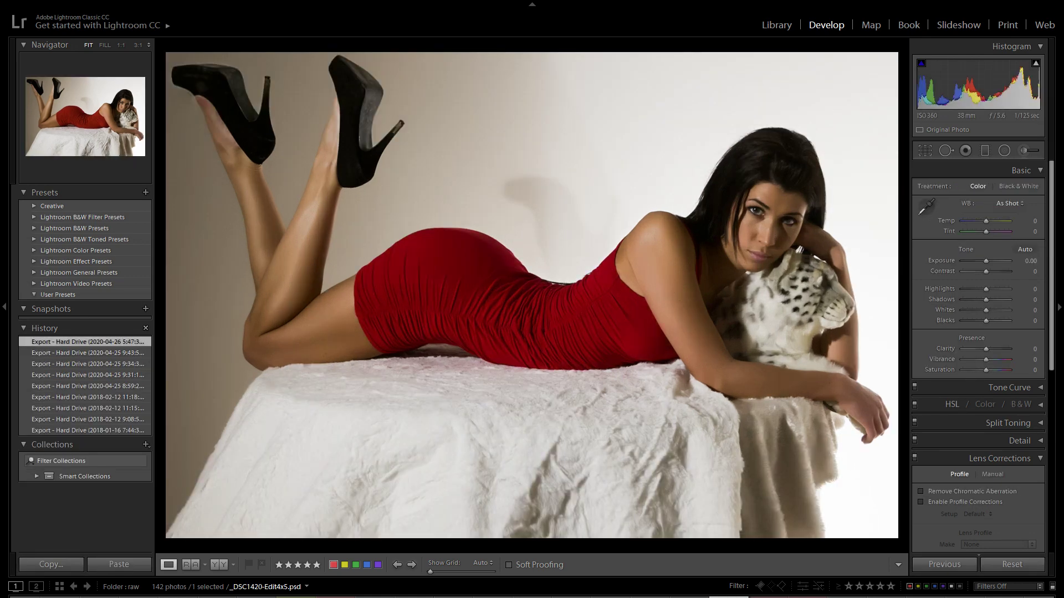
{"action": "key", "text": "Left"}
{"action": "key", "text": "Left"}
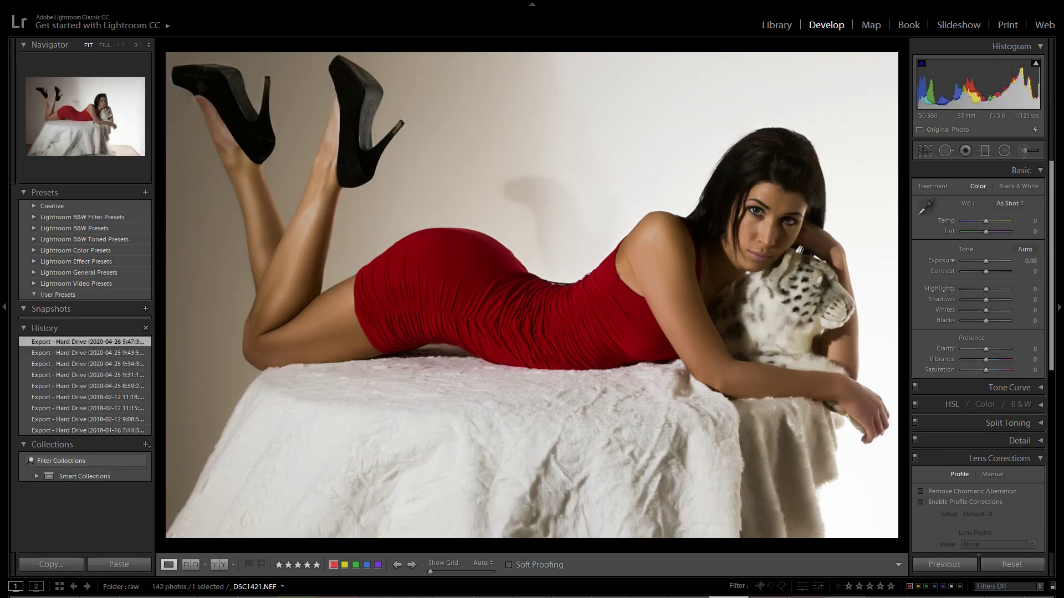
Step: Compare _DSC1420.NEF at its last crop state with the same photo after the "white set" preset in its history
{"action": "left_click", "coordinate": [846, 597]}
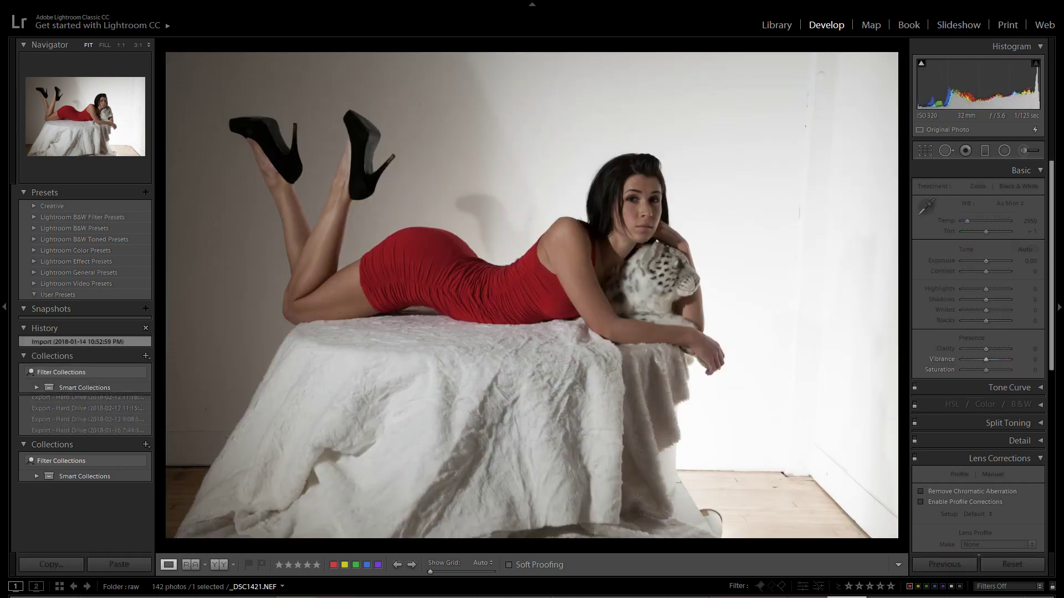
{"action": "key", "text": "Left"}
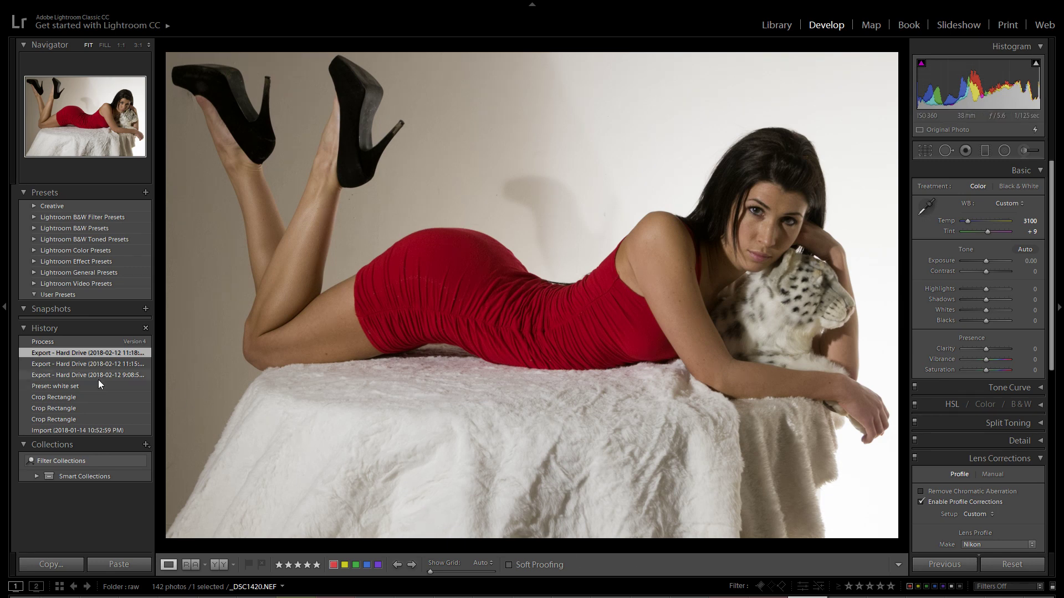
{"action": "left_click", "coordinate": [77, 396]}
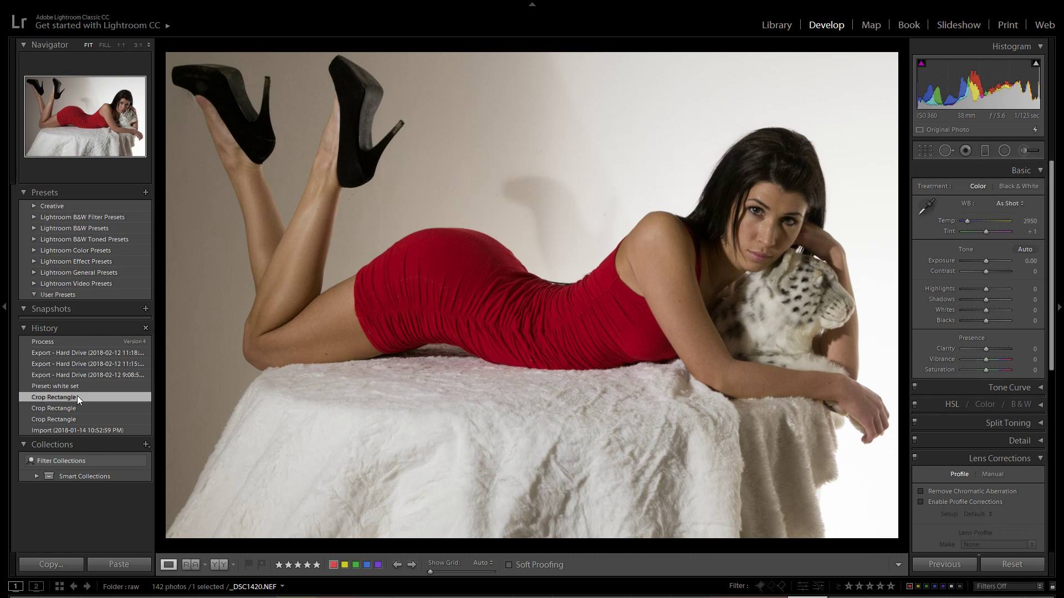
{"action": "left_click", "coordinate": [78, 386]}
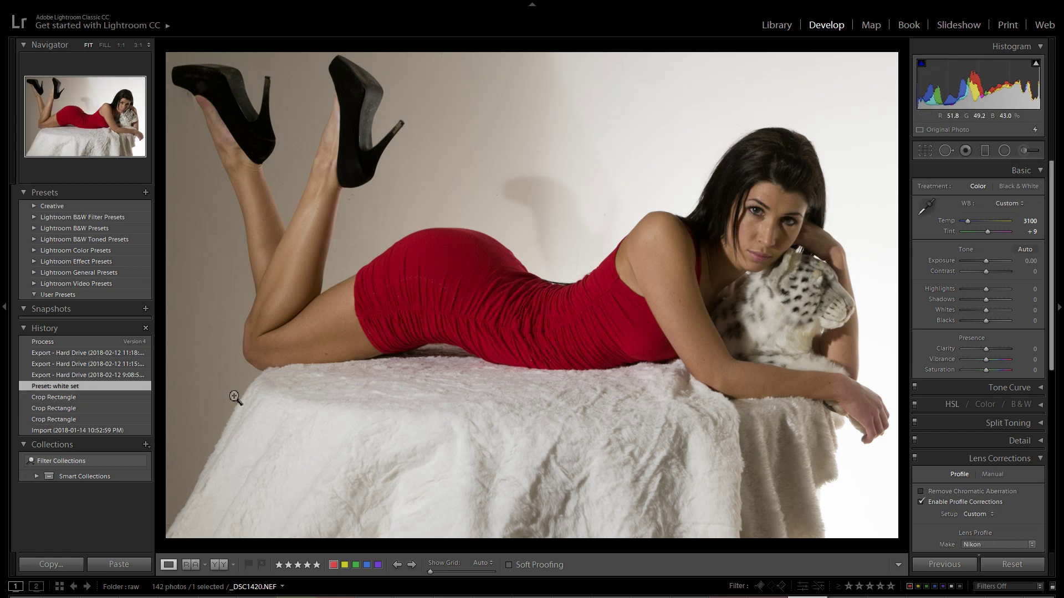
Step: Compare the "white set" version of _DSC1420.NEF with unedited _DSC1421.NEF and with its own import state
{"action": "key", "text": "Right"}
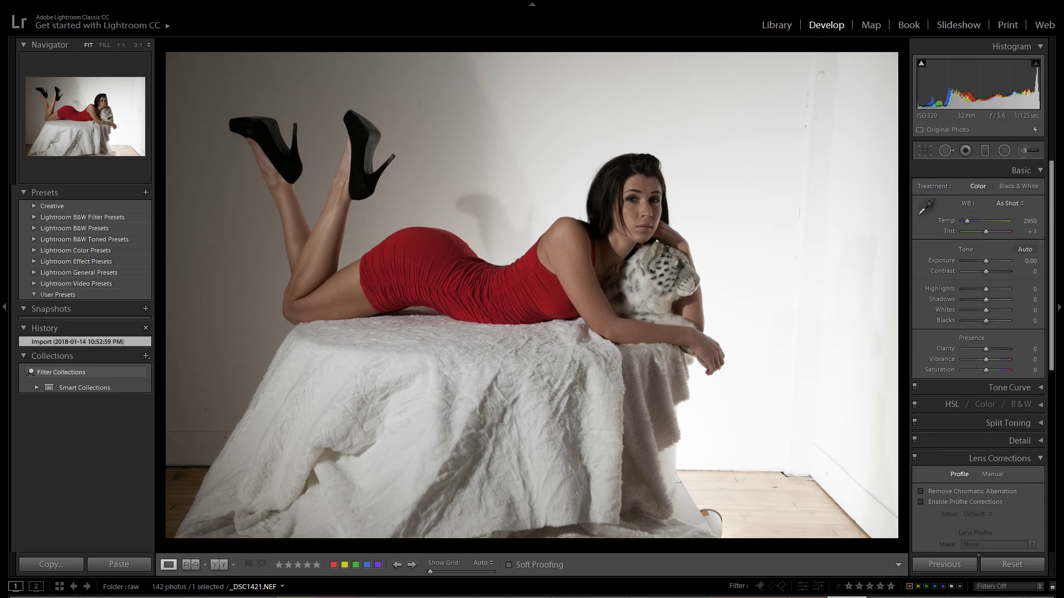
{"action": "key", "text": "Left"}
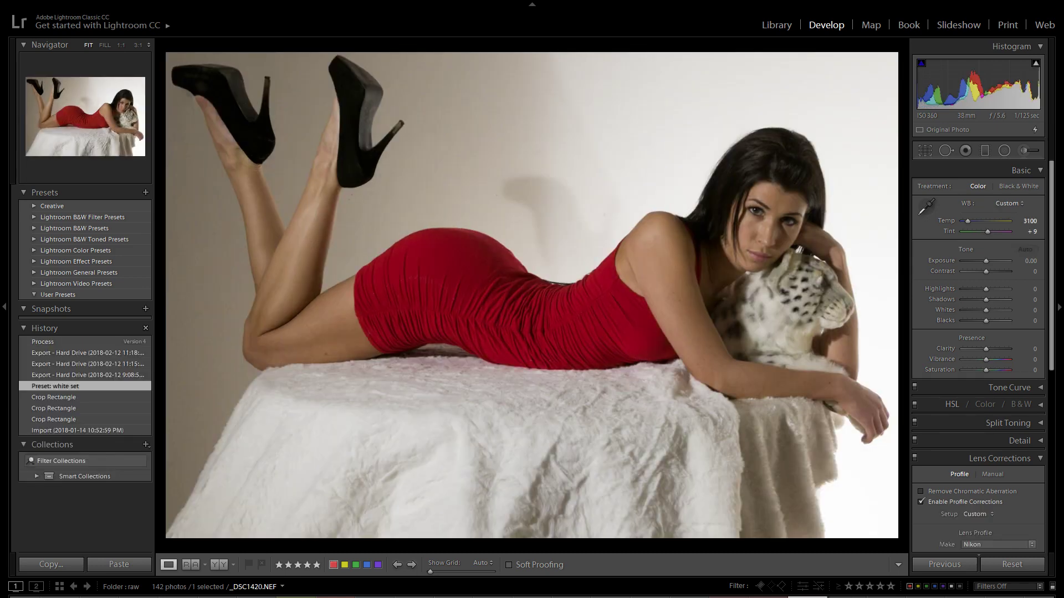
{"action": "left_click", "coordinate": [92, 430]}
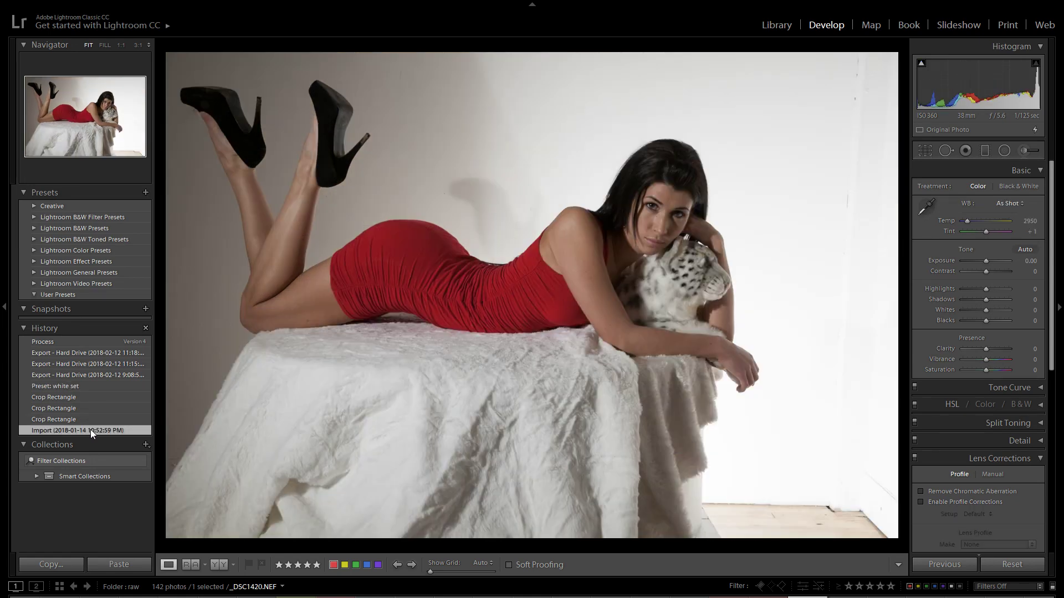
{"action": "left_click", "coordinate": [87, 385]}
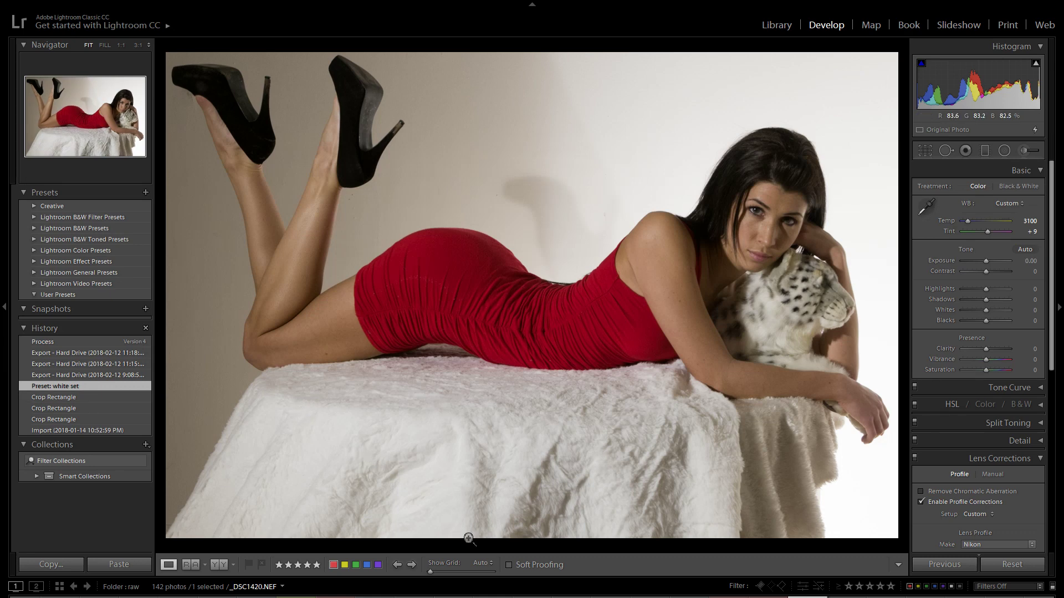
Step: Review the colour of the unedited photos from _DSC1421.NEF to _DSC1428.NEF in sequence
{"action": "key", "text": "Right"}
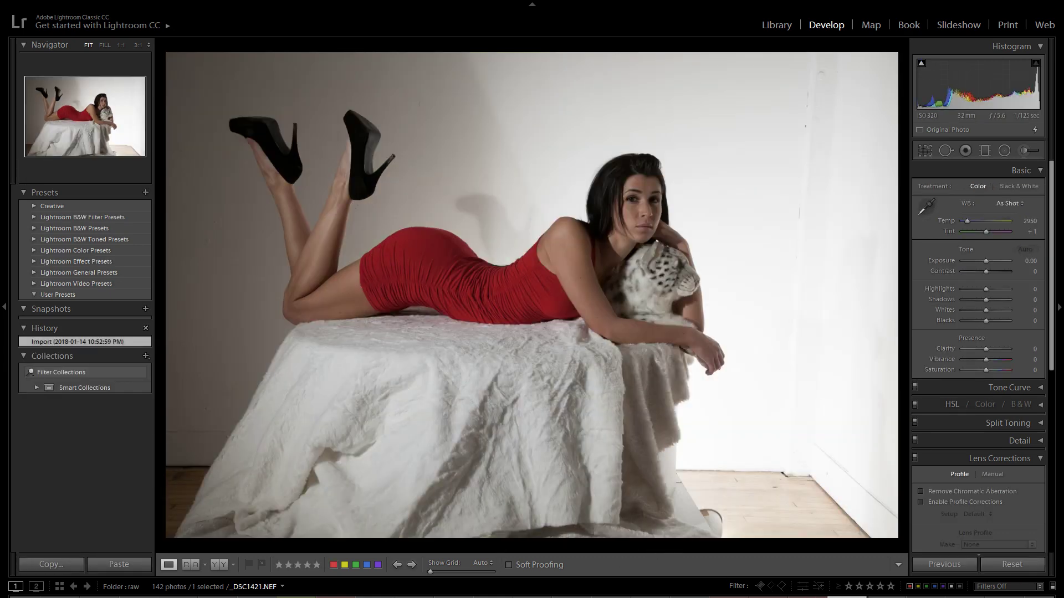
{"action": "key", "text": "Right"}
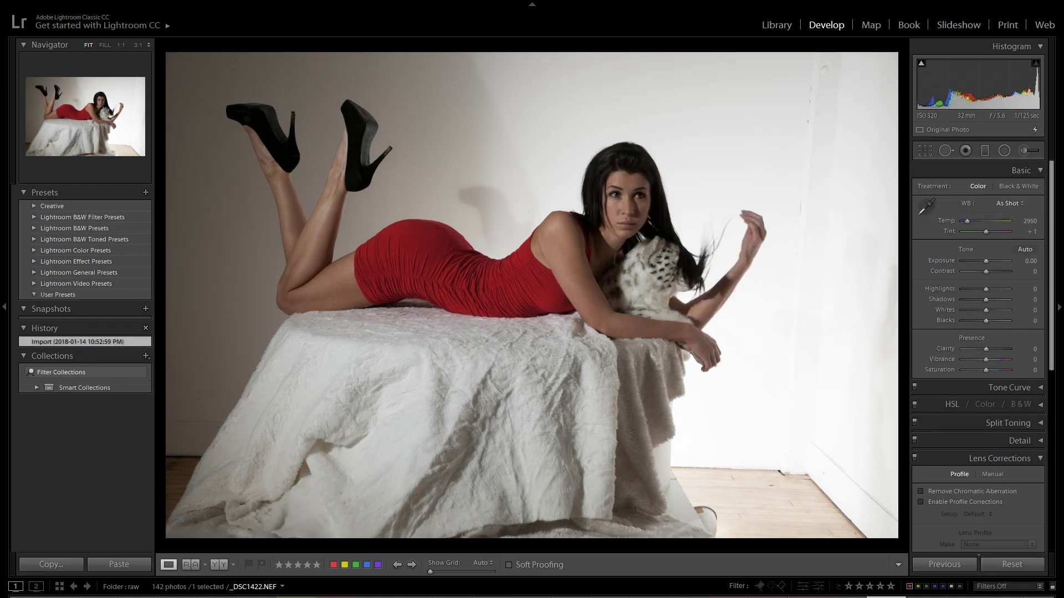
{"action": "key", "text": "Right"}
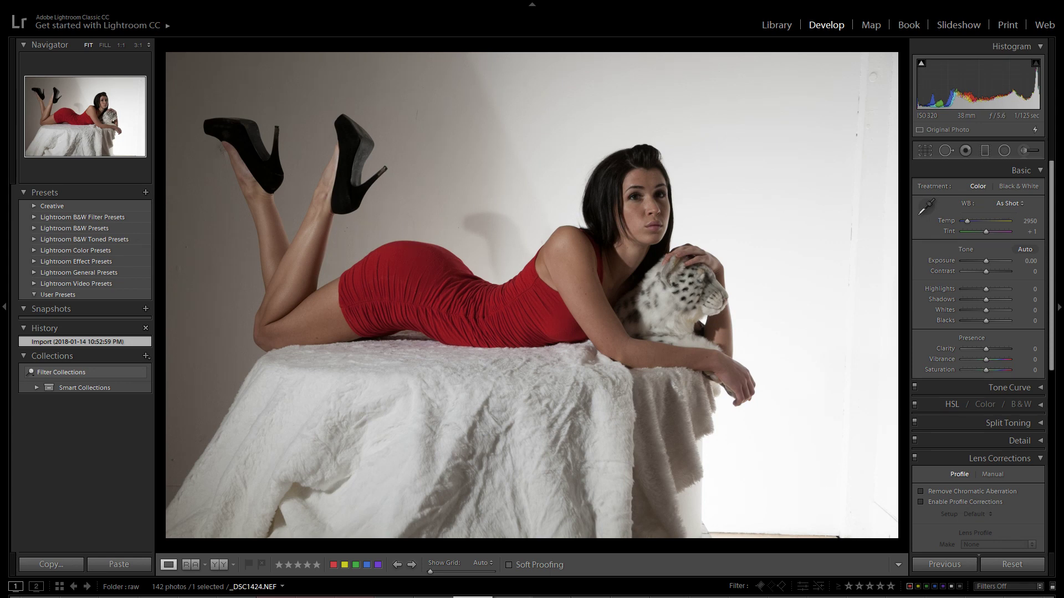
{"action": "key", "text": "Right"}
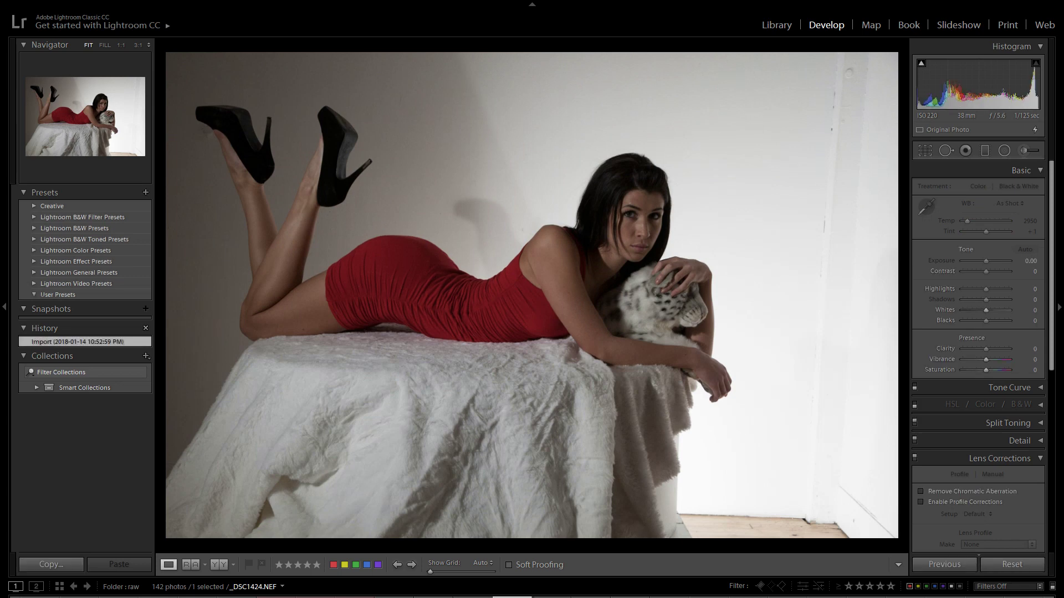
{"action": "key", "text": "Right"}
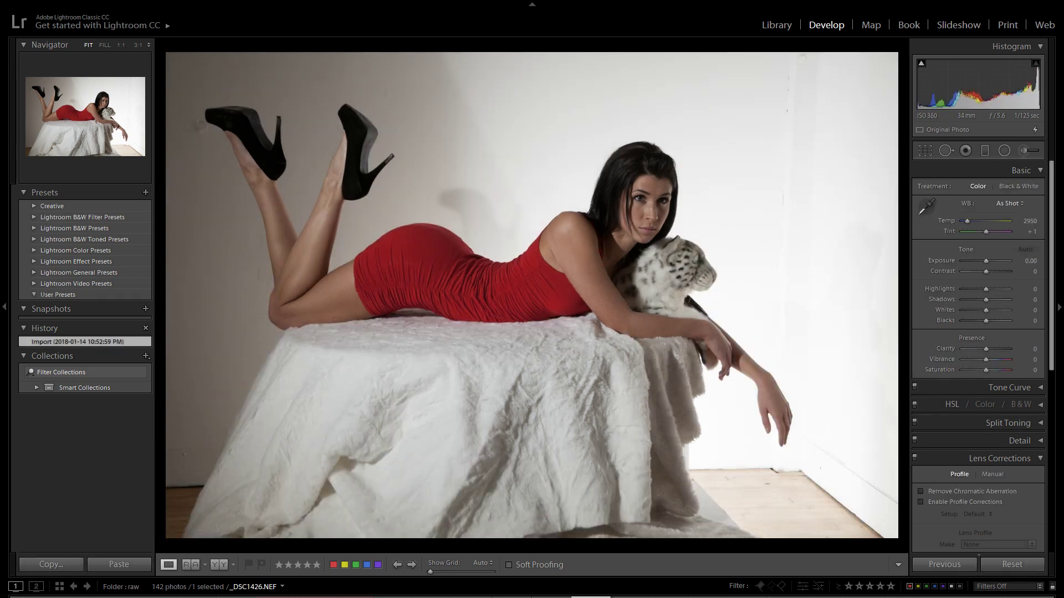
{"action": "key", "text": "Right"}
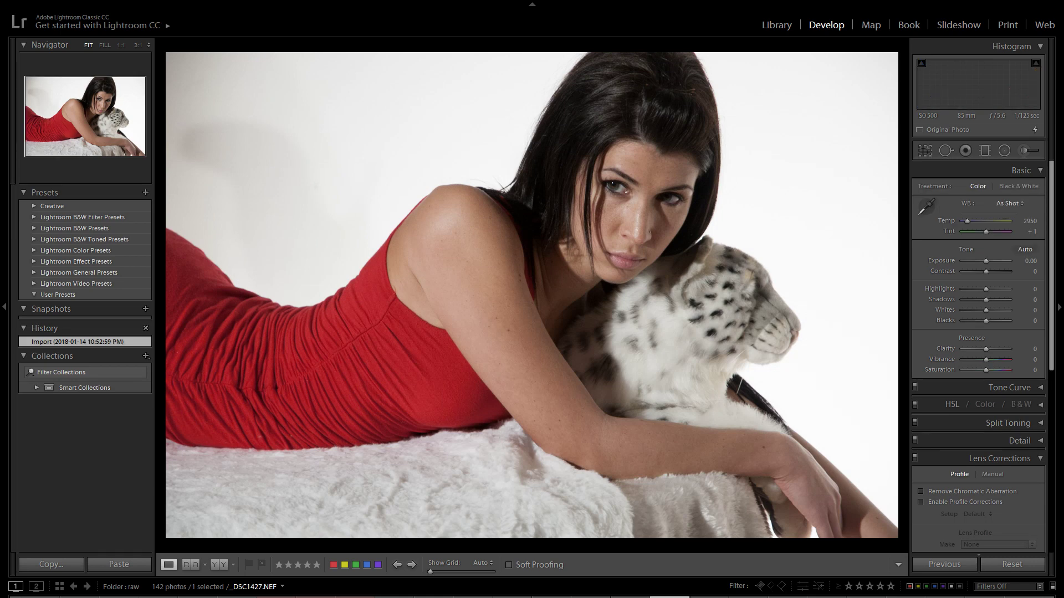
{"action": "key", "text": "Right"}
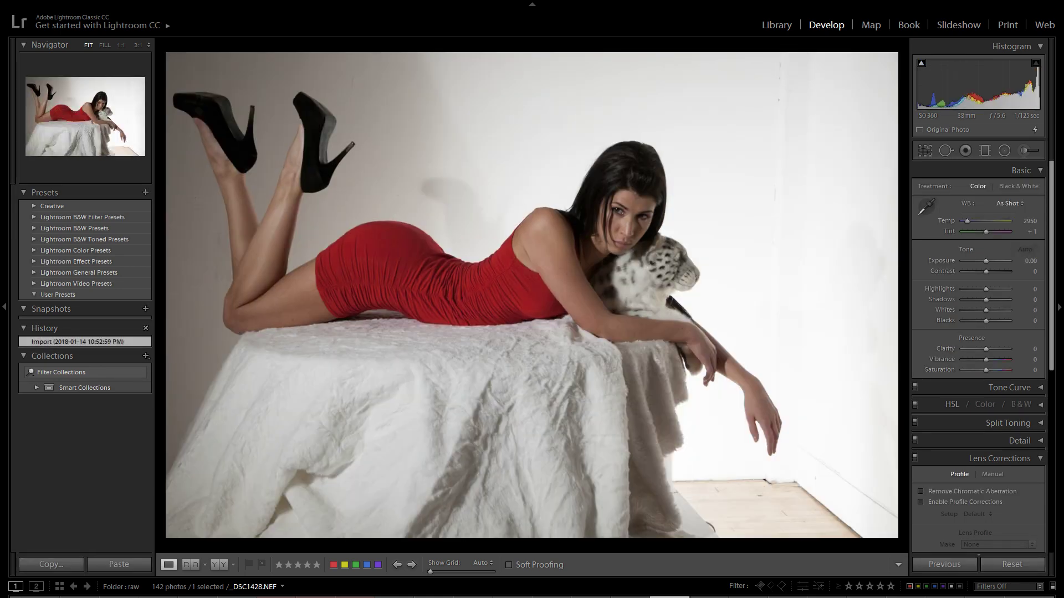
Step: Go back through the series from _DSC1428.NEF to _DSC1420.NEF and forward again, comparing the corrected photo with the unedited shots
{"action": "key", "text": "Left"}
{"action": "key", "text": "Left"}
{"action": "key", "text": "Left"}
{"action": "key", "text": "Left"}
{"action": "key", "text": "Left"}
{"action": "key", "text": "Left"}
{"action": "key", "text": "Left"}
{"action": "key", "text": "Left"}
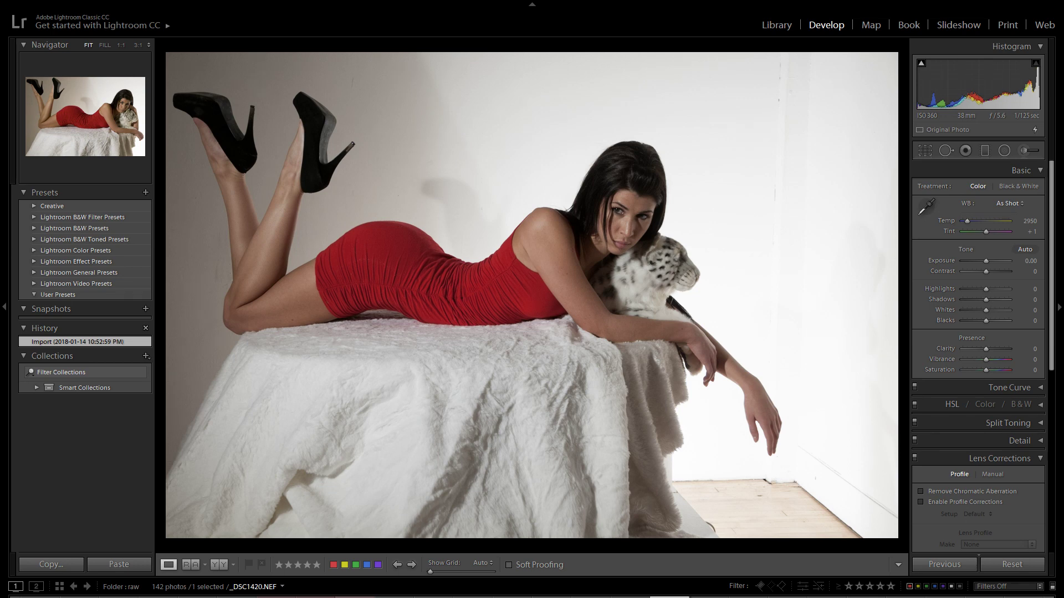
{"action": "key", "text": "Right"}
{"action": "key", "text": "Right"}
{"action": "key", "text": "Right"}
{"action": "key", "text": "Right"}
{"action": "key", "text": "Right"}
{"action": "key", "text": "Right"}
{"action": "key", "text": "Right"}
{"action": "key", "text": "Right"}
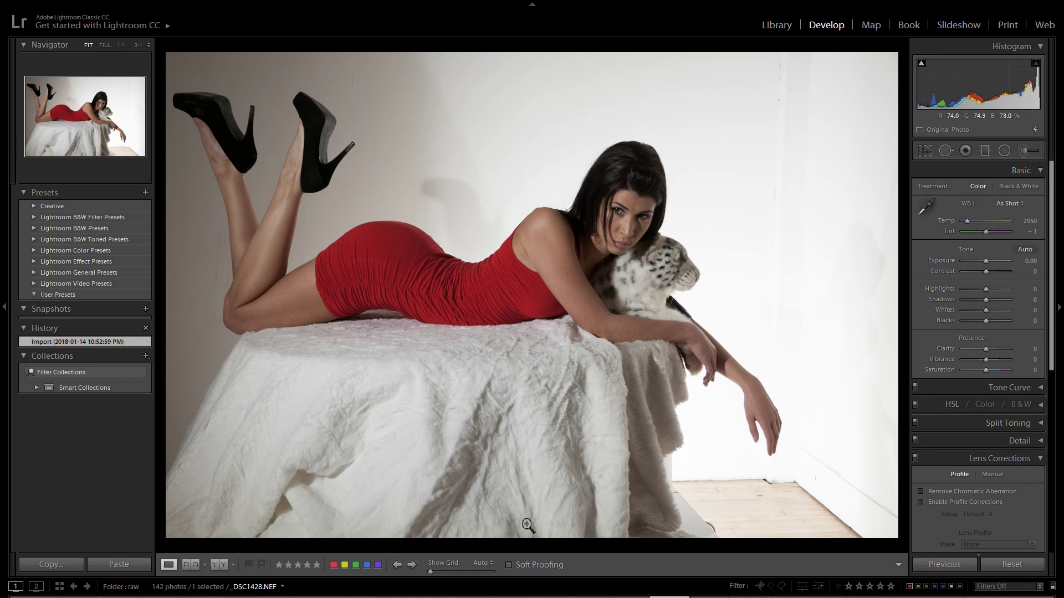
{"action": "key", "text": "Left"}
{"action": "key", "text": "Left"}
{"action": "key", "text": "Right"}
{"action": "key", "text": "Right"}
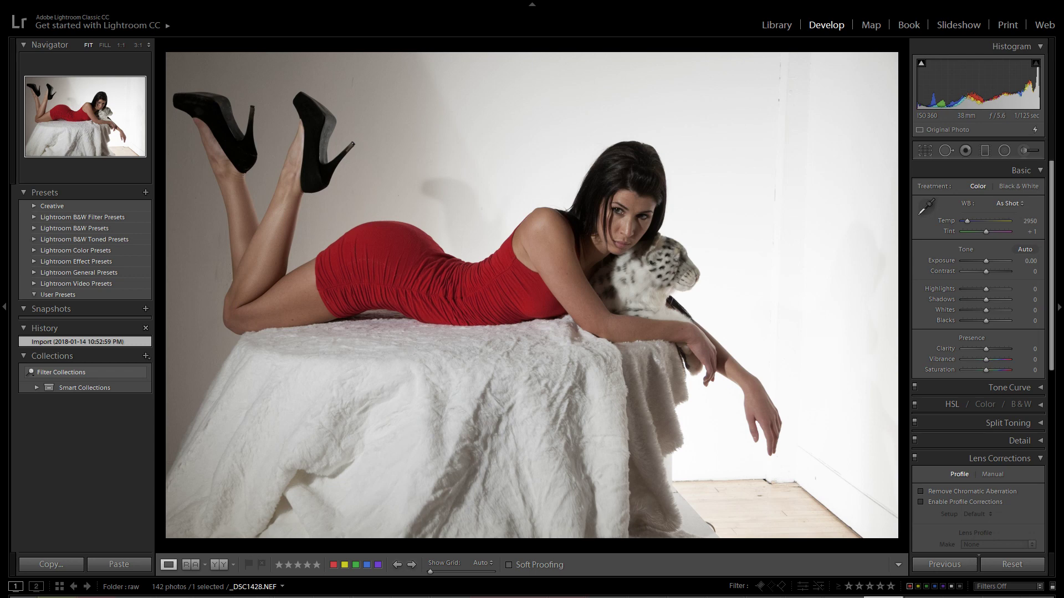
Step: Step _DSC1420.NEF through its history from the import state to the last crop before the "white set" preset
{"action": "key", "text": "Left"}
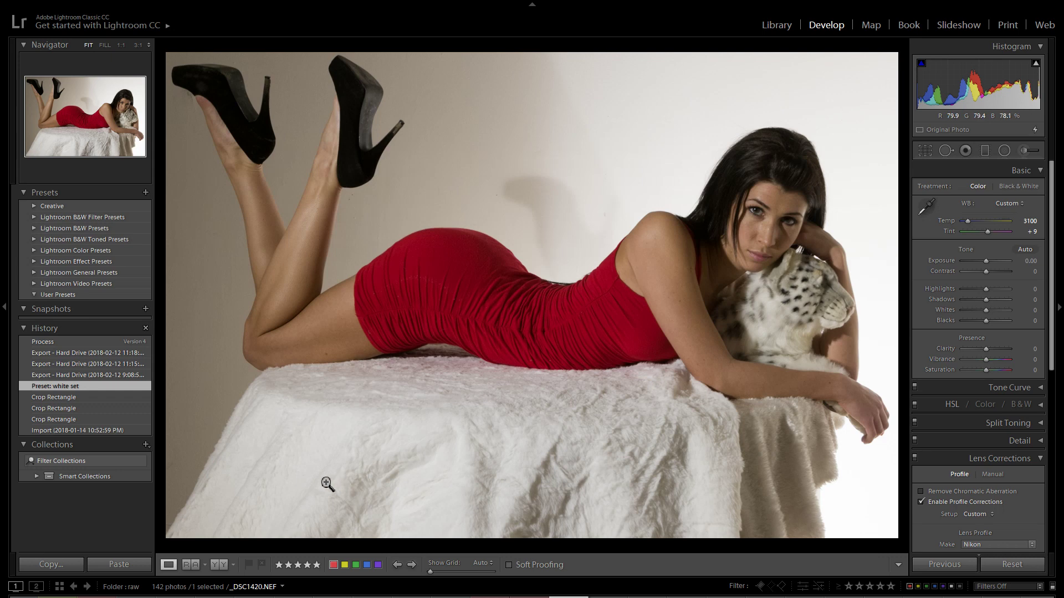
{"action": "left_click", "coordinate": [75, 430]}
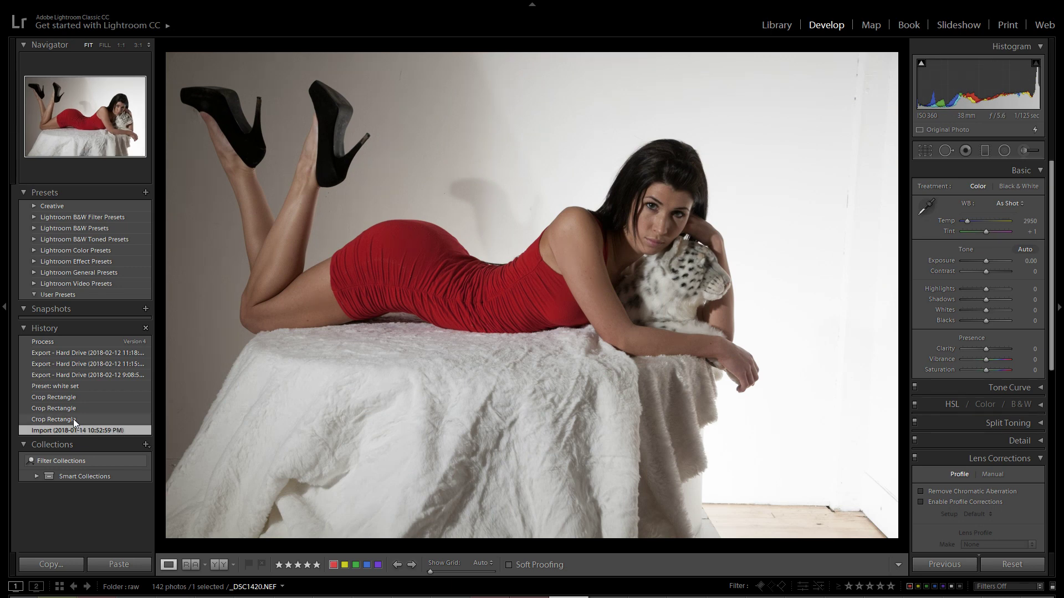
{"action": "left_click", "coordinate": [74, 419]}
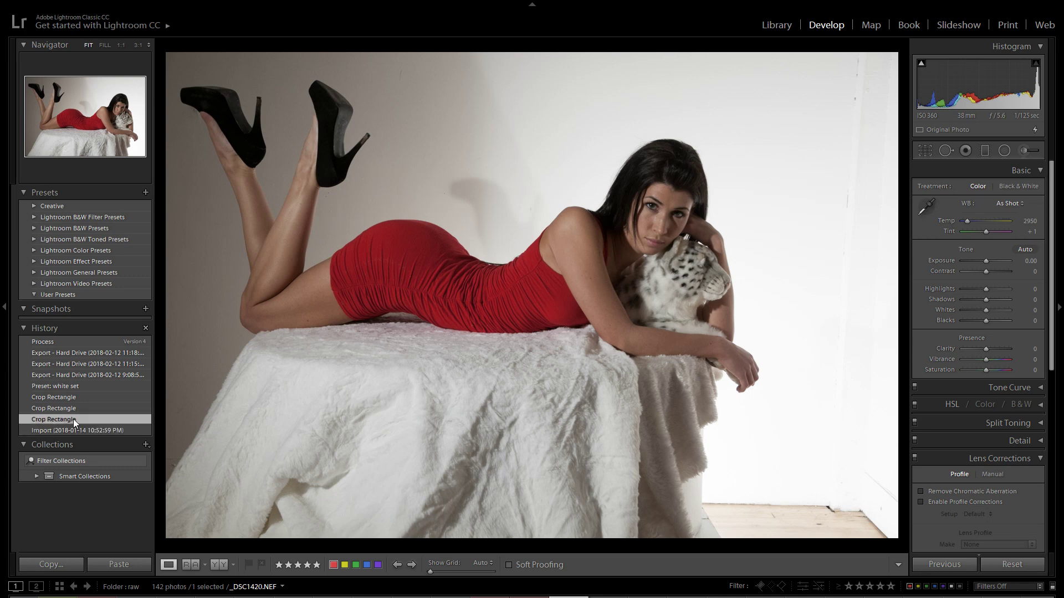
{"action": "left_click", "coordinate": [74, 407]}
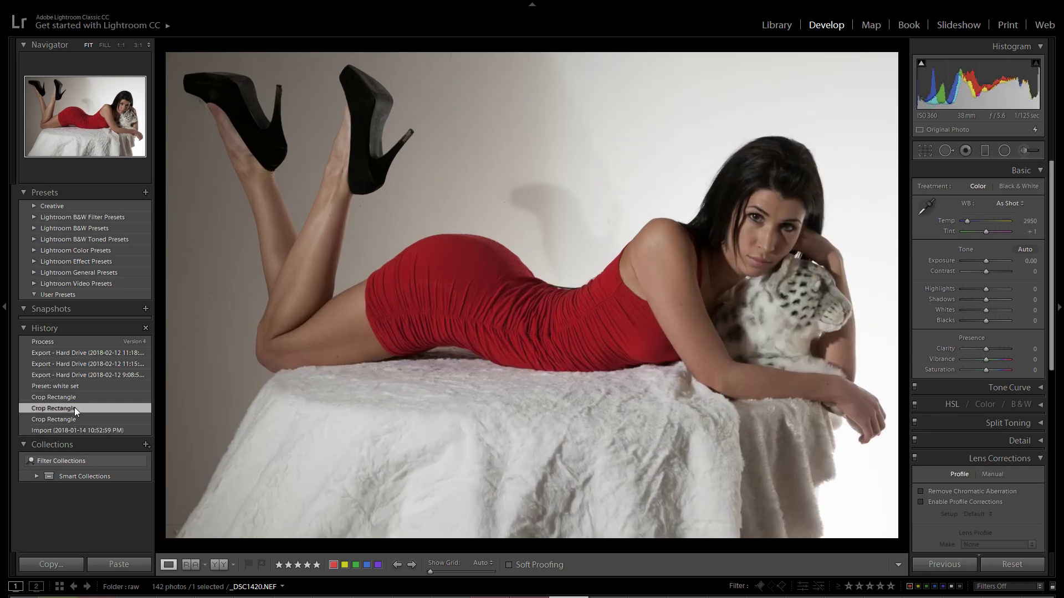
{"action": "left_click", "coordinate": [68, 397]}
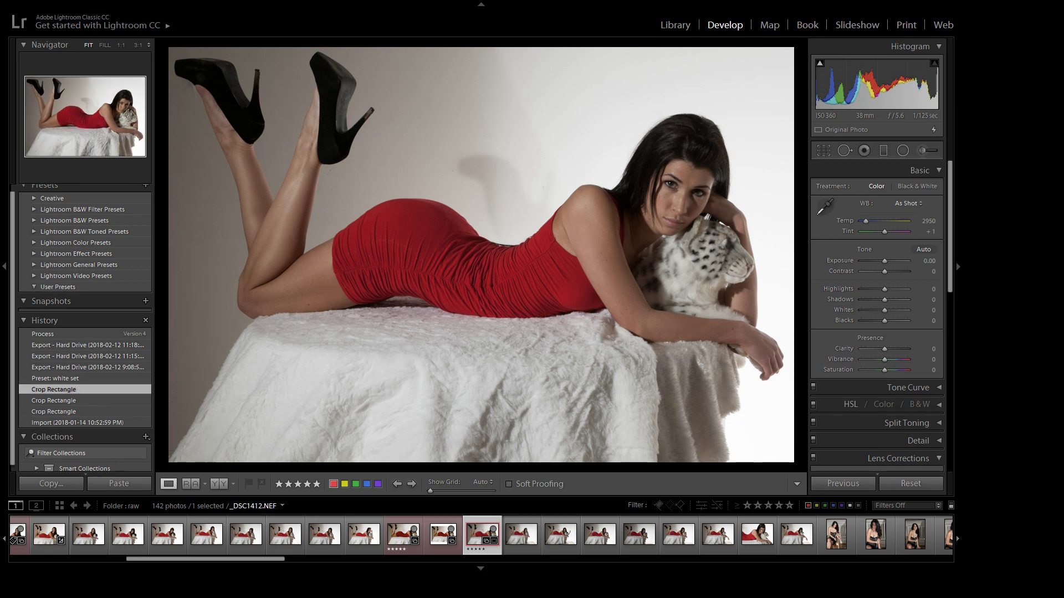
Step: Compare the unedited _DSC1419.NEF with the cropped _DSC1420.NEF
{"action": "left_click", "coordinate": [365, 540]}
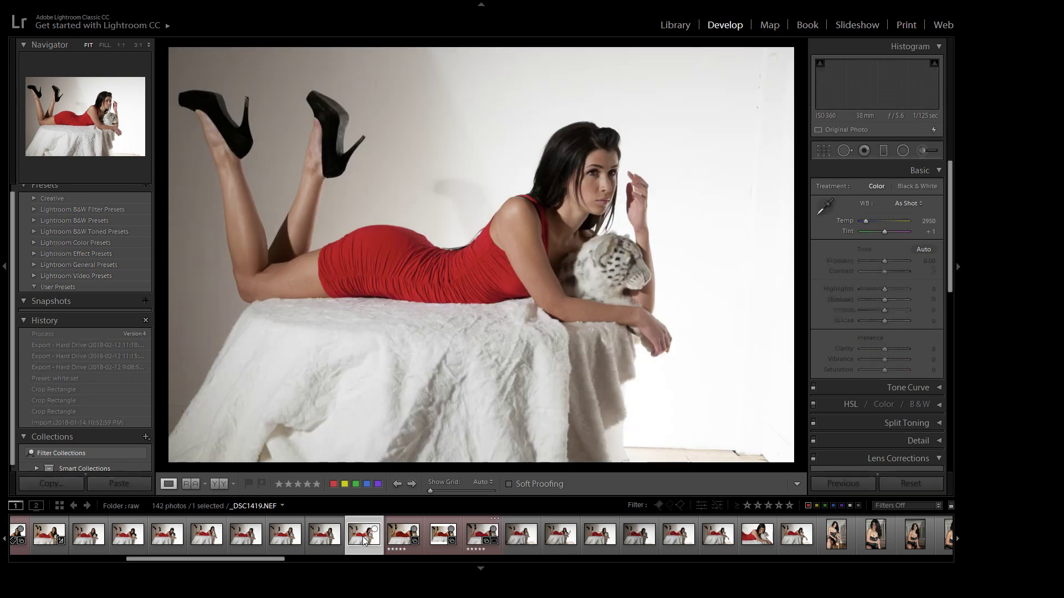
{"action": "left_click", "coordinate": [476, 540]}
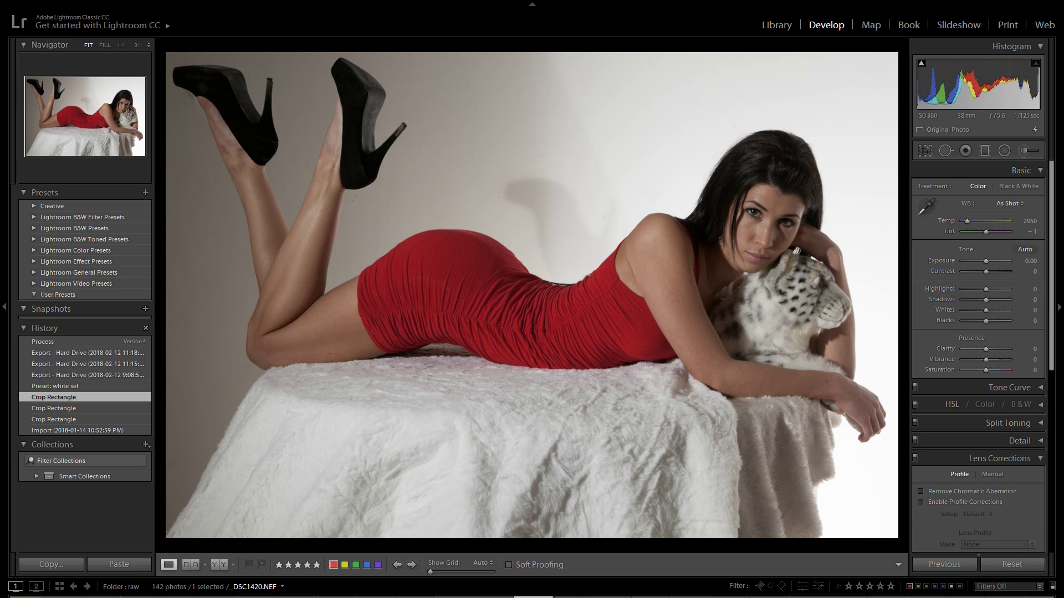
{"action": "key", "text": "f"}
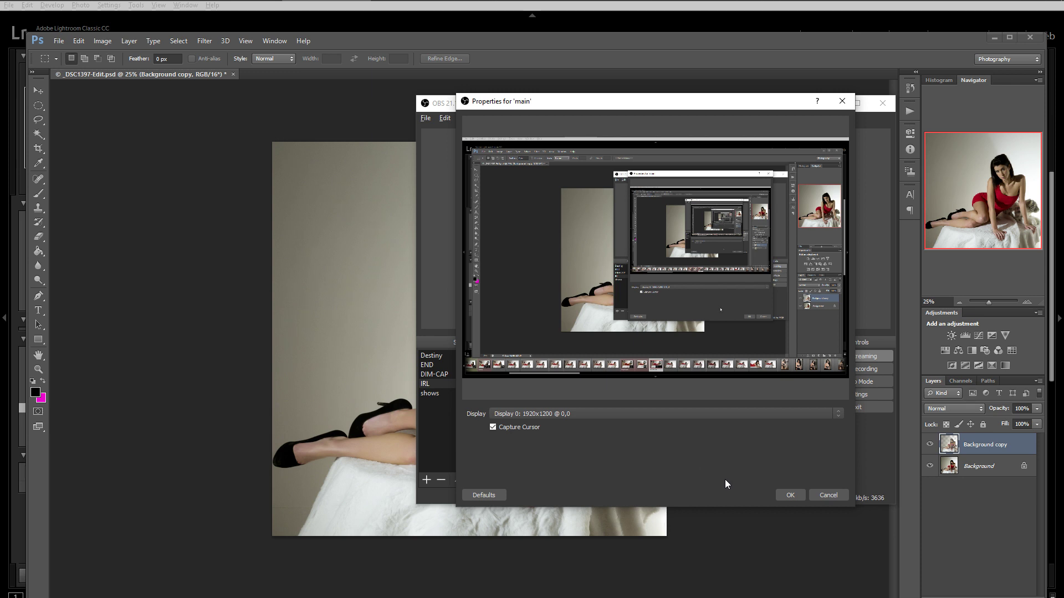
Step: Accept the OBS properties for the "main" source, move the OBS window out of view and switch back to Lightroom
{"action": "left_click", "coordinate": [793, 494]}
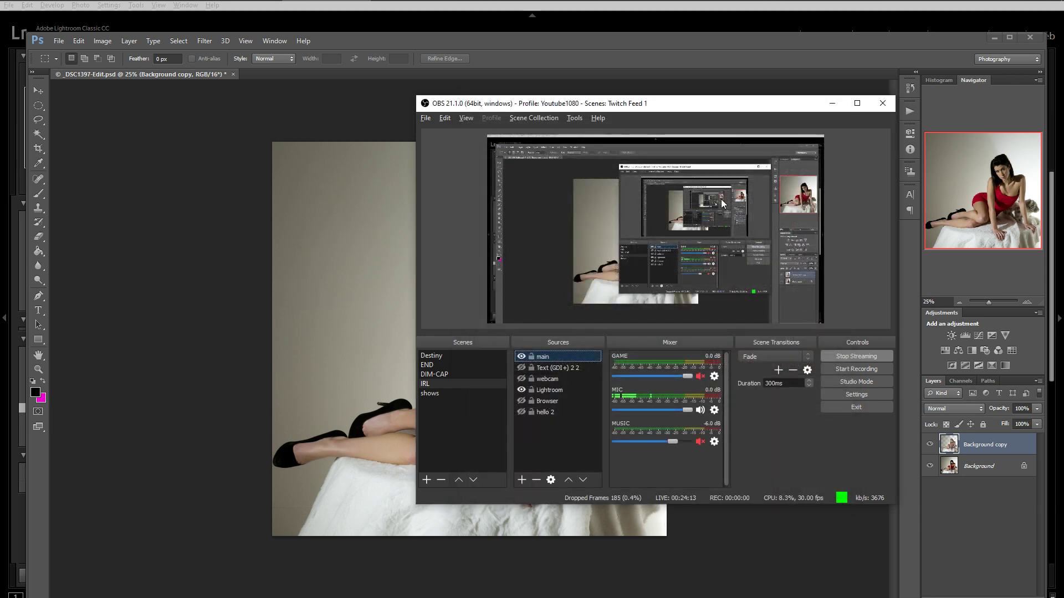
{"action": "left_click_drag", "start_coordinate": [656, 111], "coordinate": [1063, 97]}
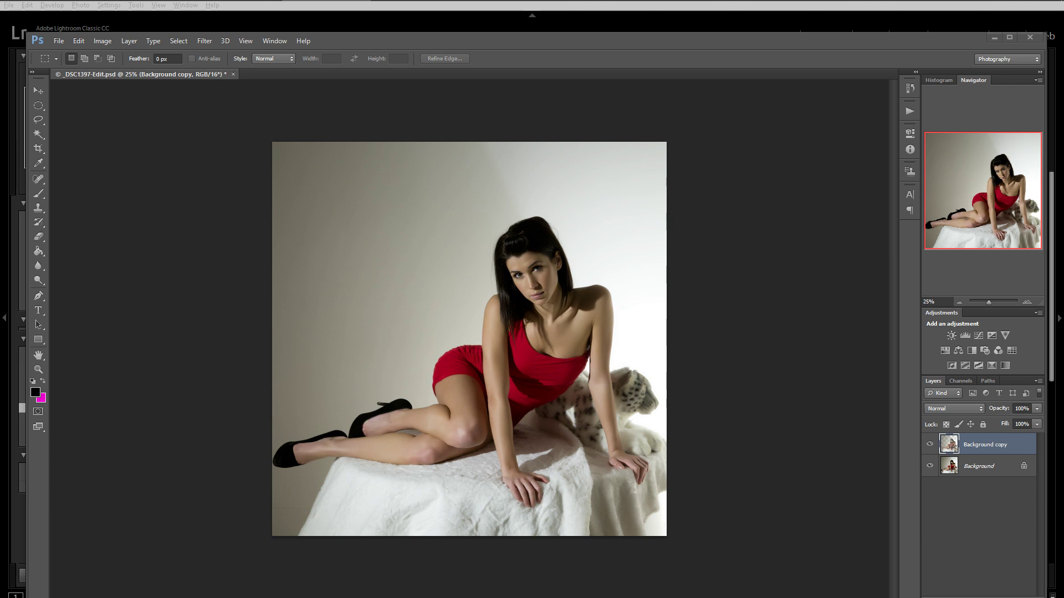
{"action": "left_click", "coordinate": [769, 11]}
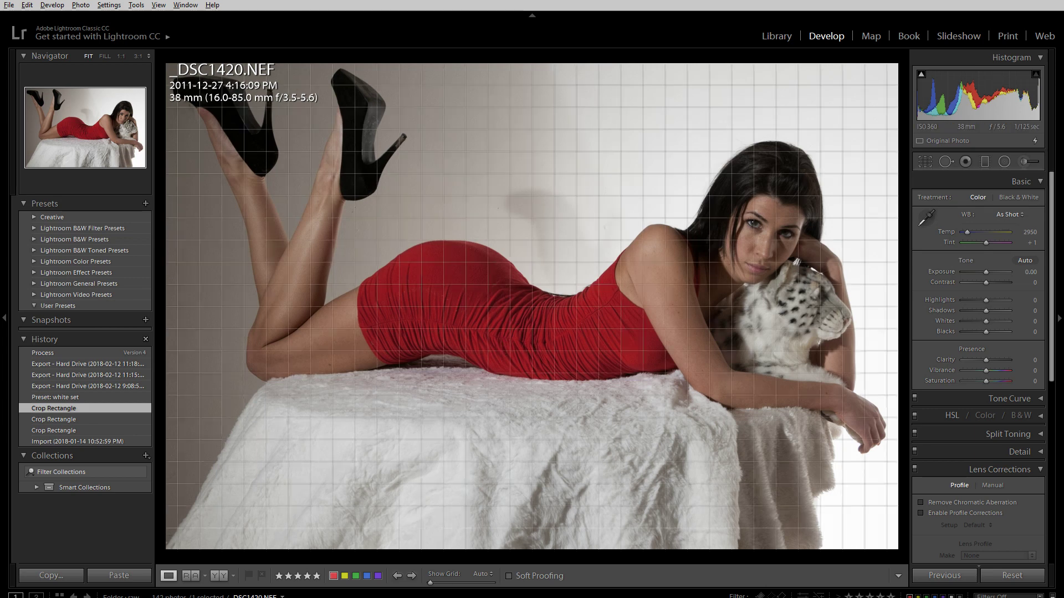
Step: Compare the cropped raw _DSC1420.NEF with the retouched _DSC1420-Edit.psd, ending on the retouched version
{"action": "left_click", "coordinate": [532, 597]}
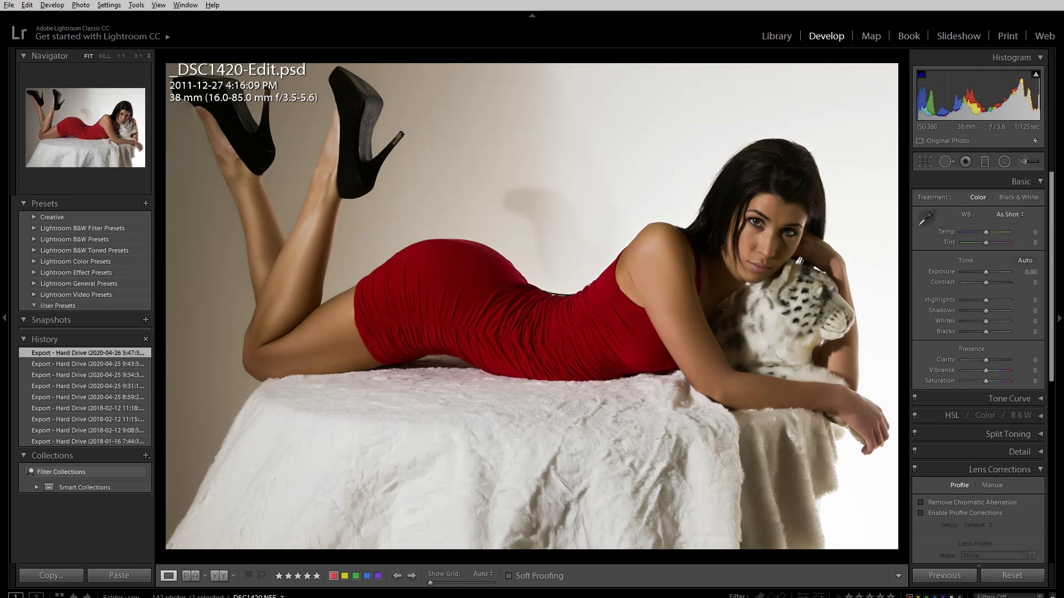
{"action": "left_click", "coordinate": [531, 597]}
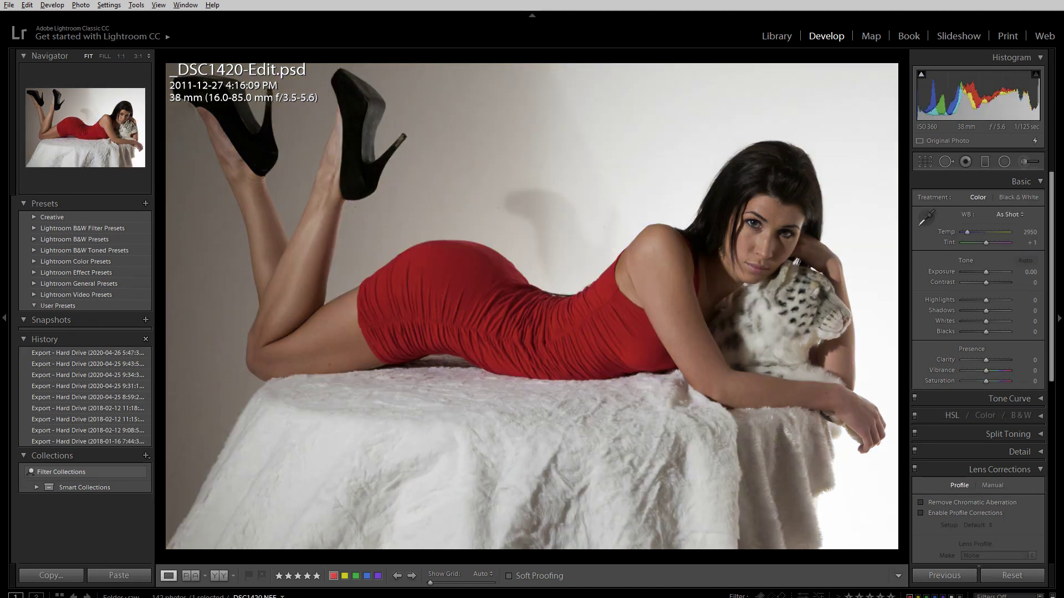
{"action": "left_click", "coordinate": [532, 597]}
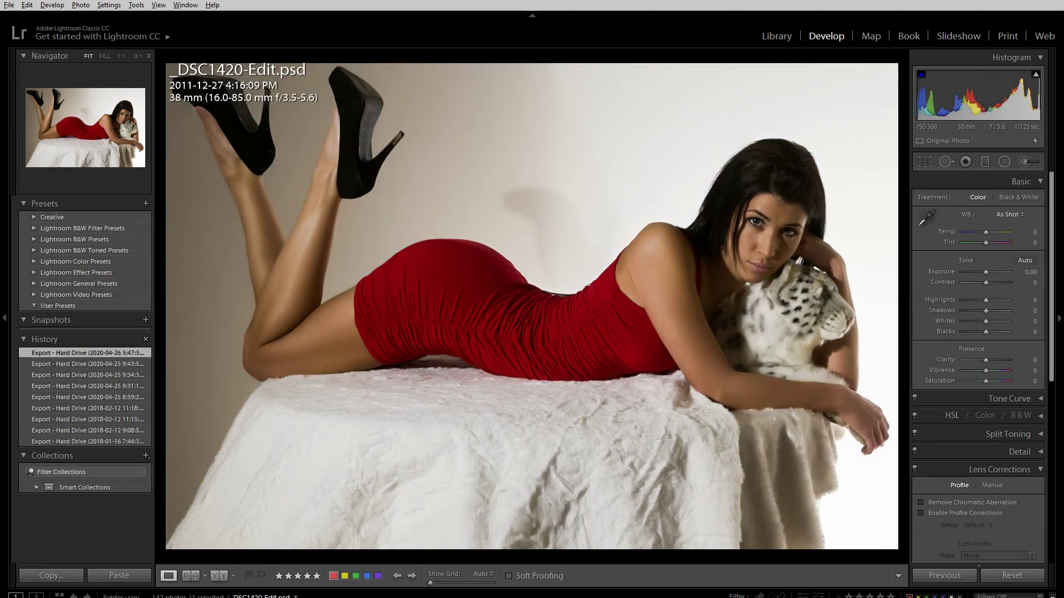
Step: Open the original _DSC1420-Edit.psd for editing in Adobe Photoshop CS6 and switch to Photoshop
{"action": "right_click", "coordinate": [452, 293]}
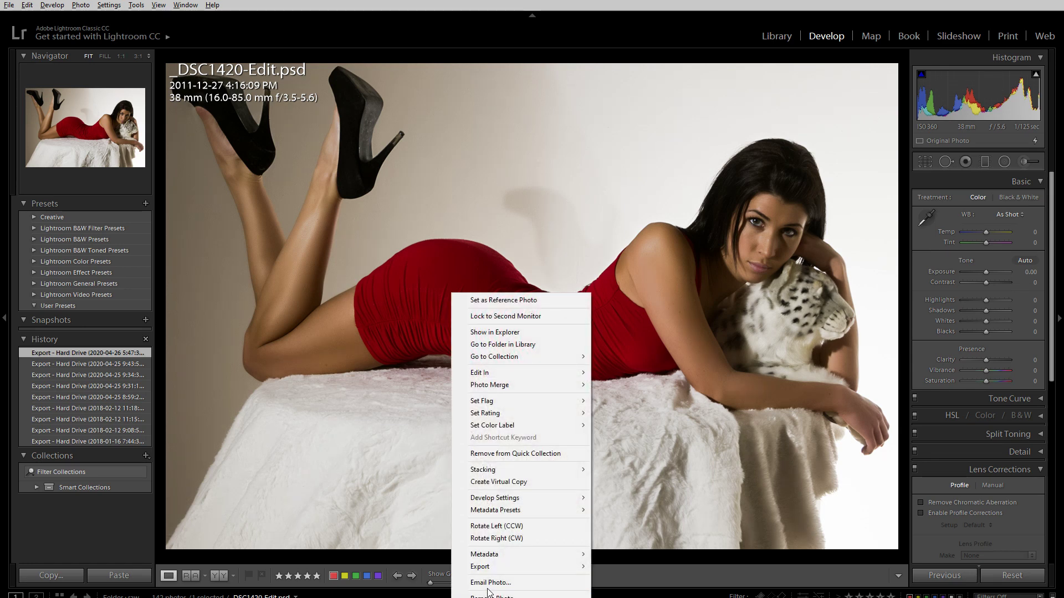
{"action": "mouse_move", "coordinate": [514, 377]}
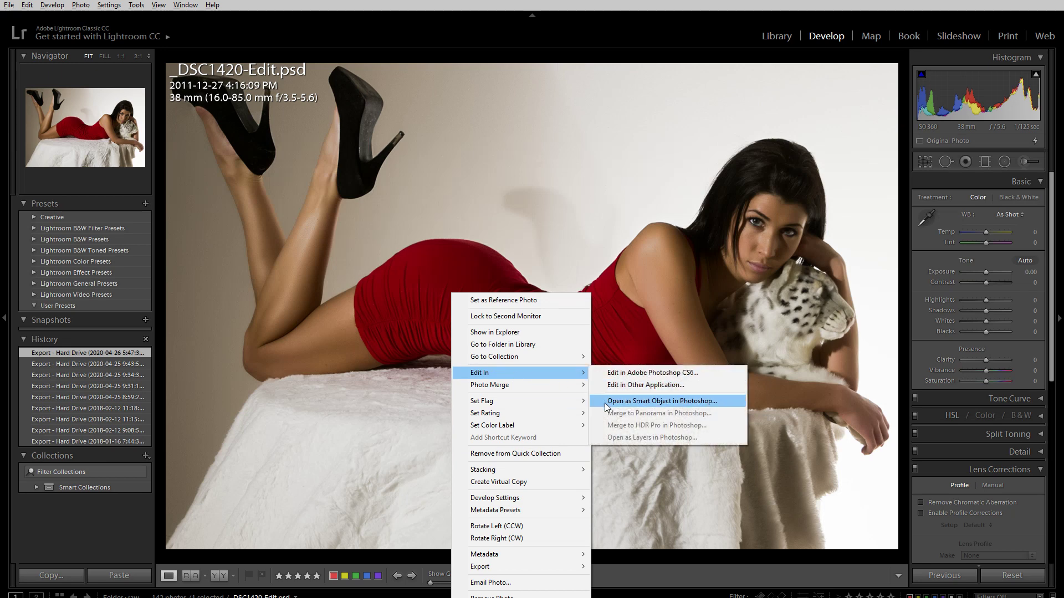
{"action": "left_click", "coordinate": [630, 376]}
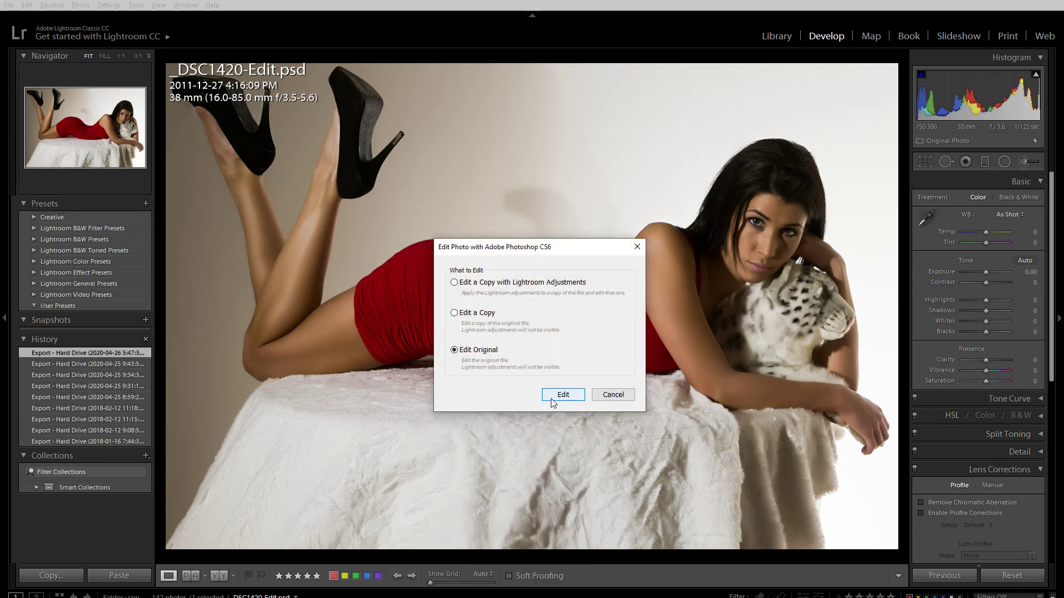
{"action": "left_click", "coordinate": [561, 394]}
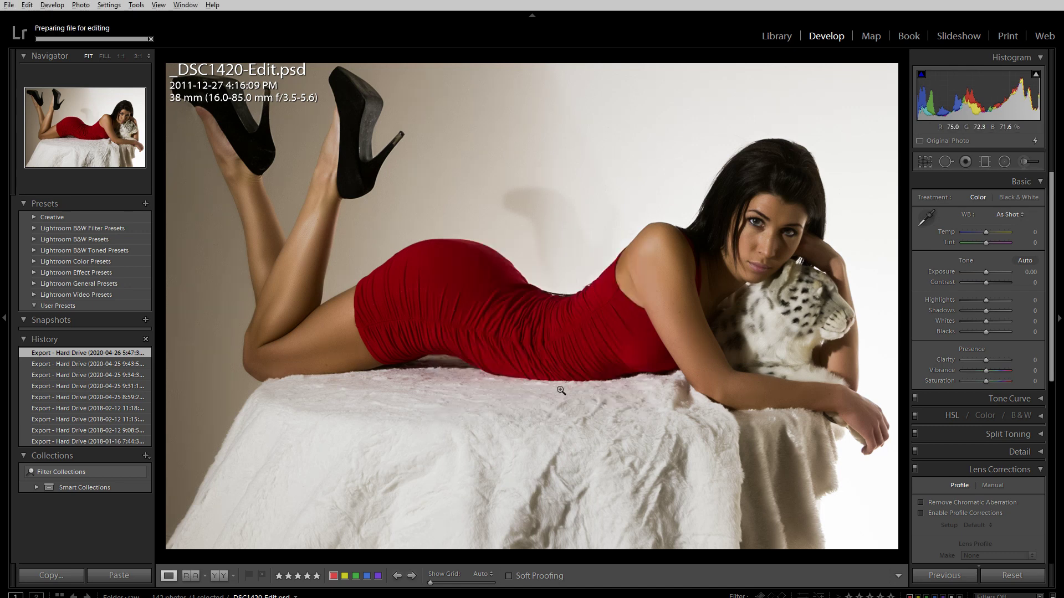
{"action": "key", "text": "alt+Tab"}
{"action": "key", "text": "alt+Tab"}
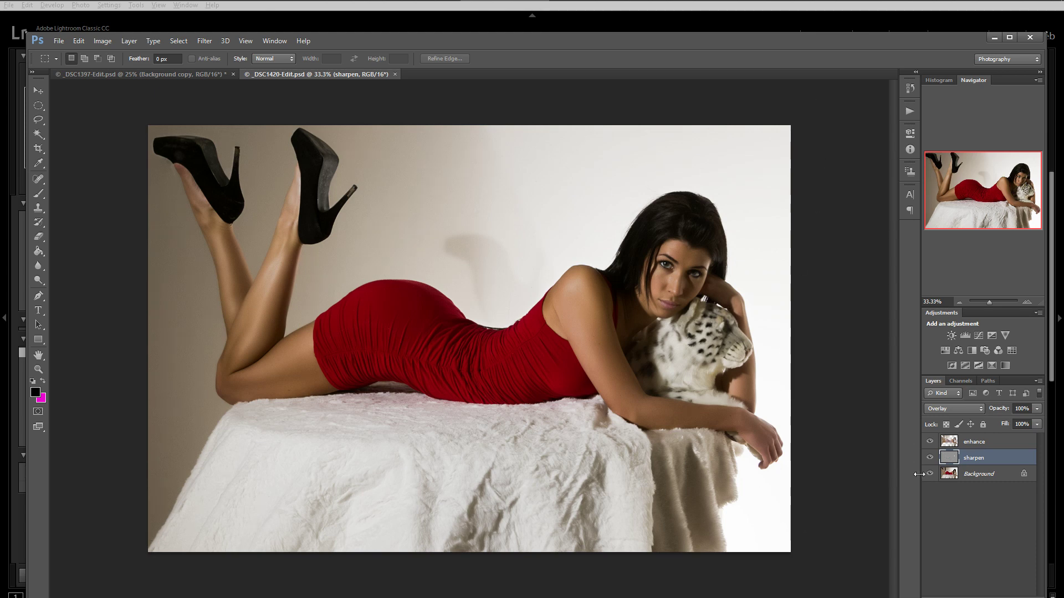
Step: Hide the sharpen and enhance layers so only the Background layer is shown
{"action": "left_click", "coordinate": [930, 457]}
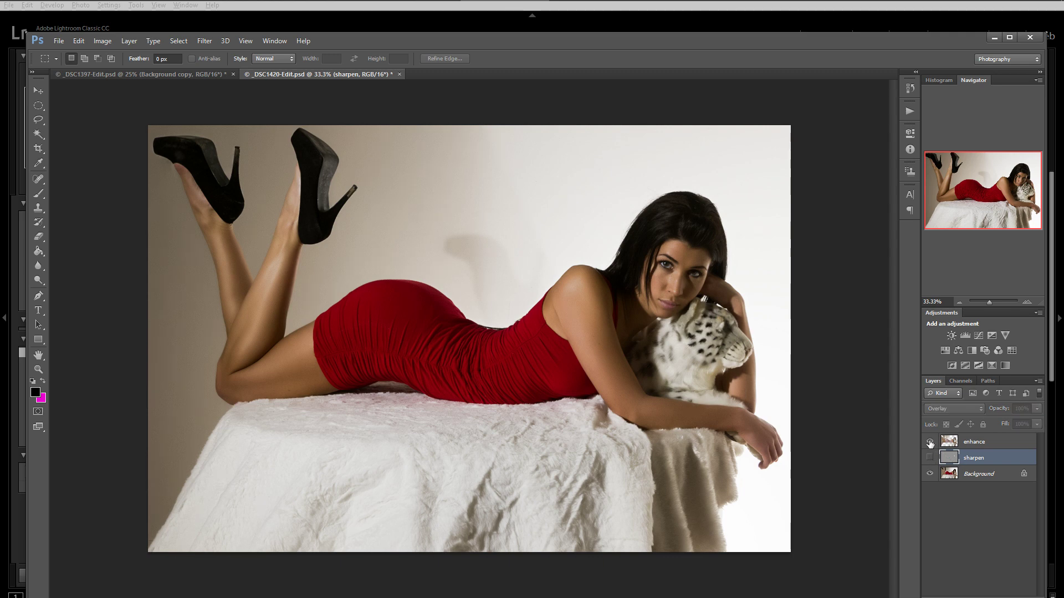
{"action": "left_click", "coordinate": [930, 442]}
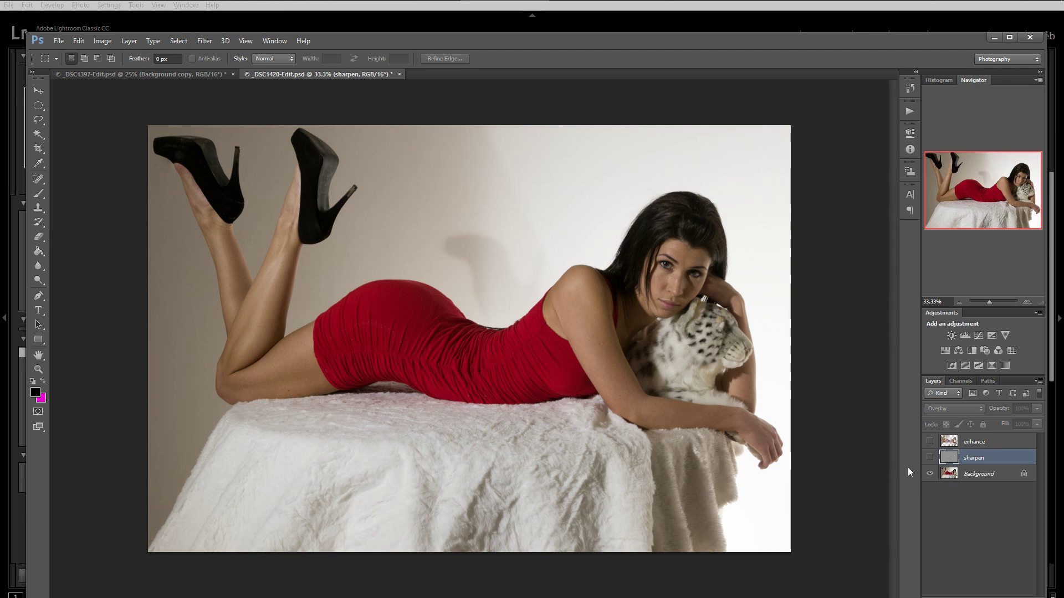
{"action": "key", "text": "alt+Tab"}
{"action": "key", "text": "alt+Tab"}
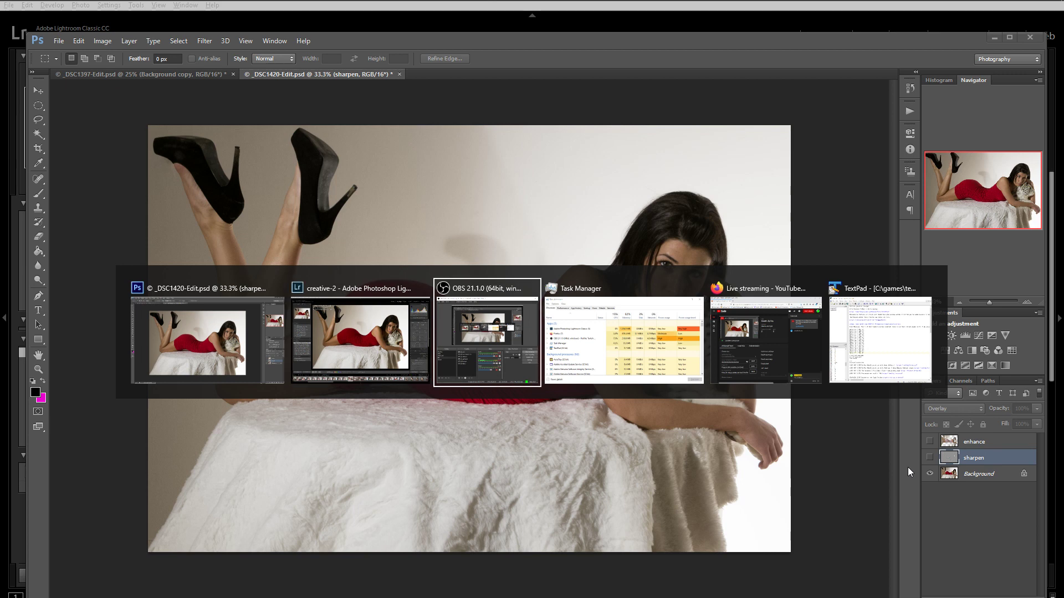
{"action": "key", "text": "alt+Tab"}
{"action": "key", "text": "alt+Tab"}
{"action": "key", "text": "alt+Tab"}
{"action": "key", "text": "alt+Tab"}
{"action": "key", "text": "alt+Tab"}
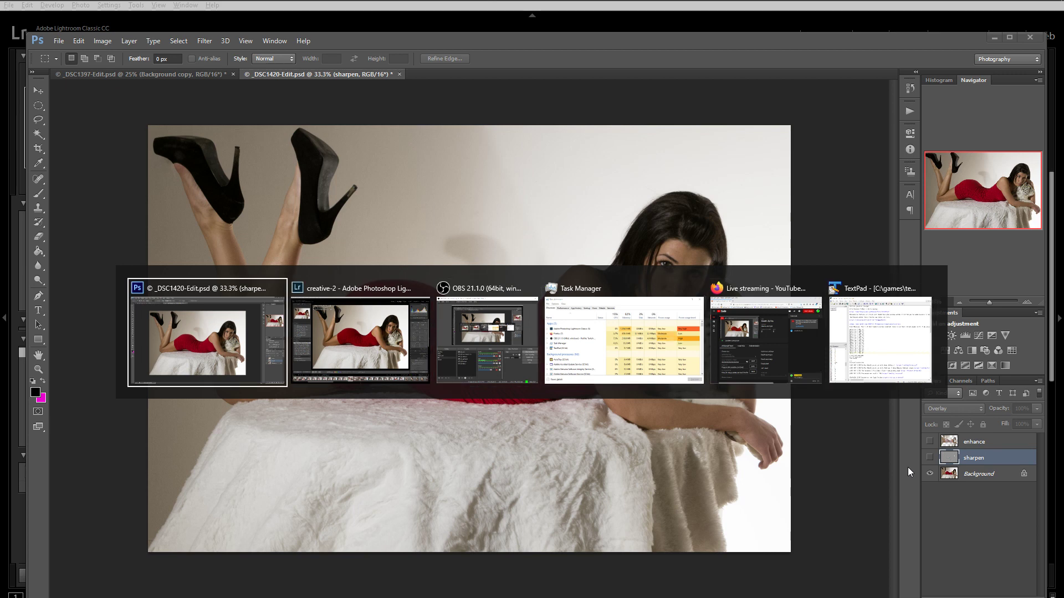
{"action": "key", "text": "alt+Tab"}
{"action": "key", "text": "alt+Tab"}
{"action": "key", "text": "alt+Tab"}
{"action": "key", "text": "alt+Tab"}
{"action": "key", "text": "alt+Tab"}
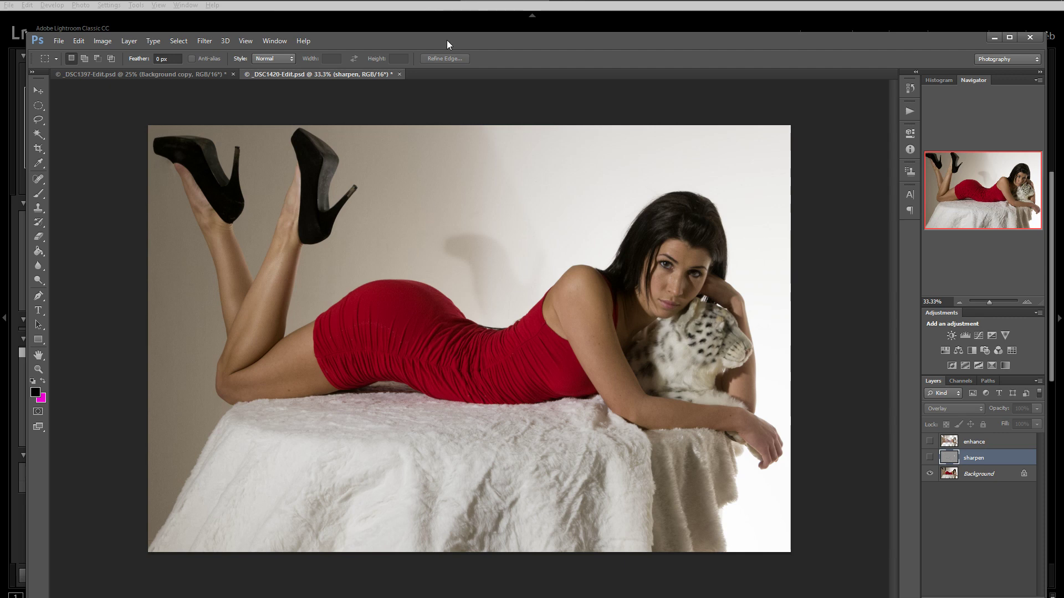
{"action": "key", "text": "alt+Tab"}
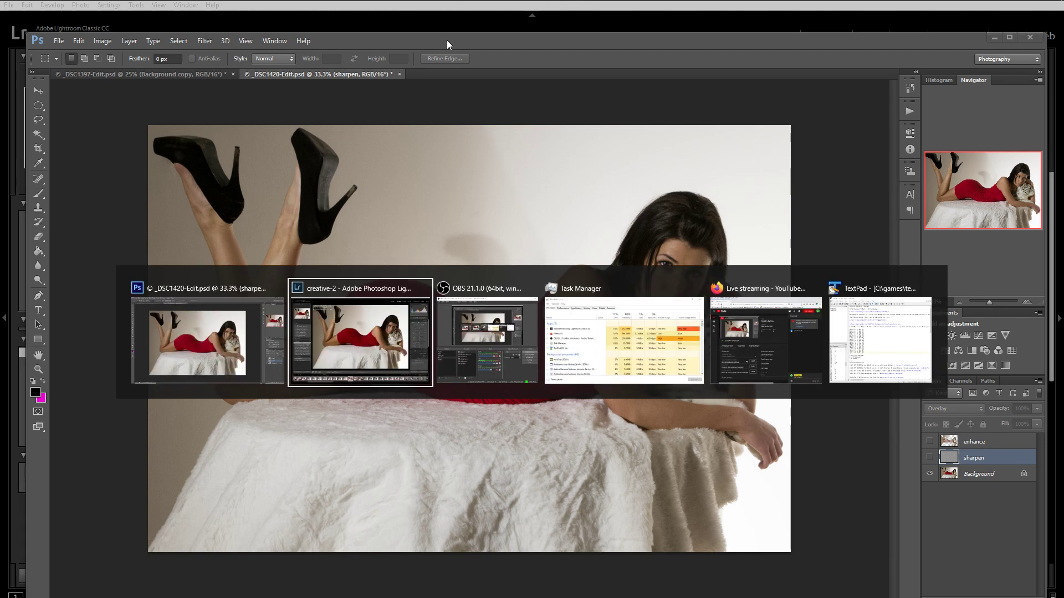
{"action": "key", "text": "alt+Tab"}
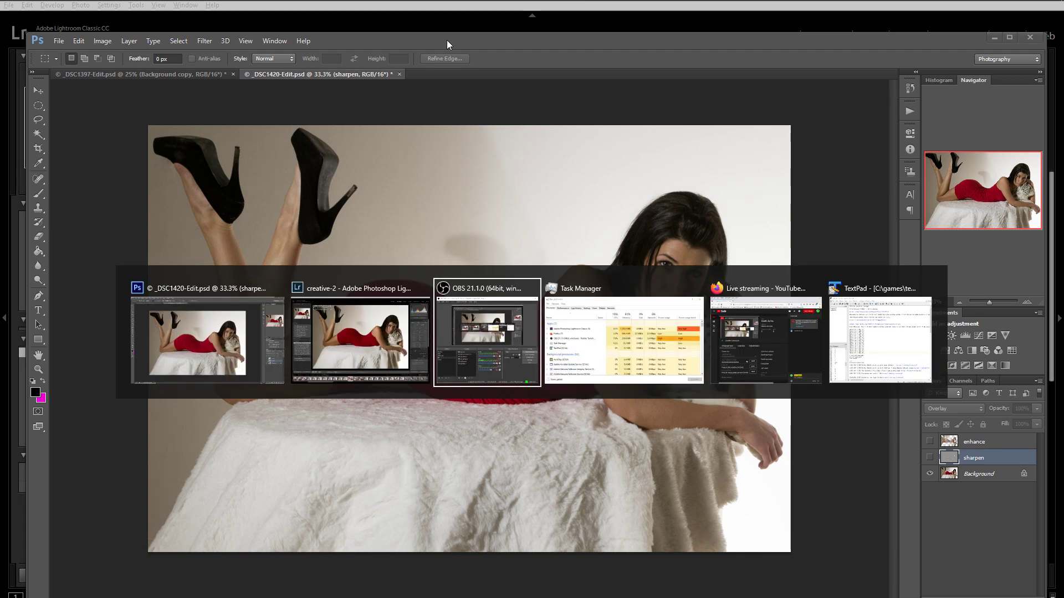
{"action": "key", "text": "Escape"}
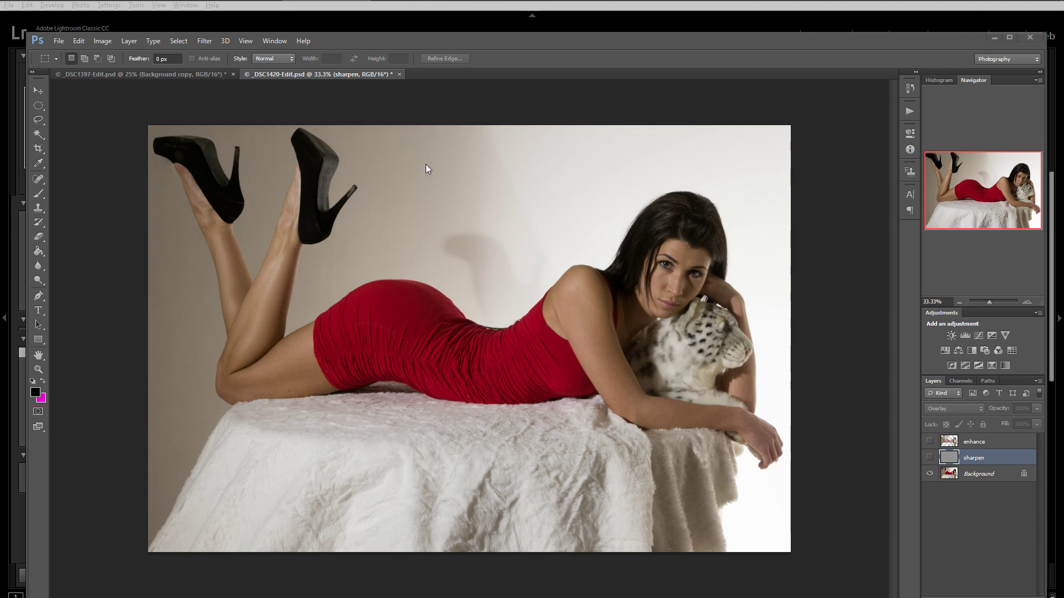
{"action": "key", "text": "alt+Tab"}
{"action": "key", "text": "alt+Tab"}
{"action": "key", "text": "alt+Tab"}
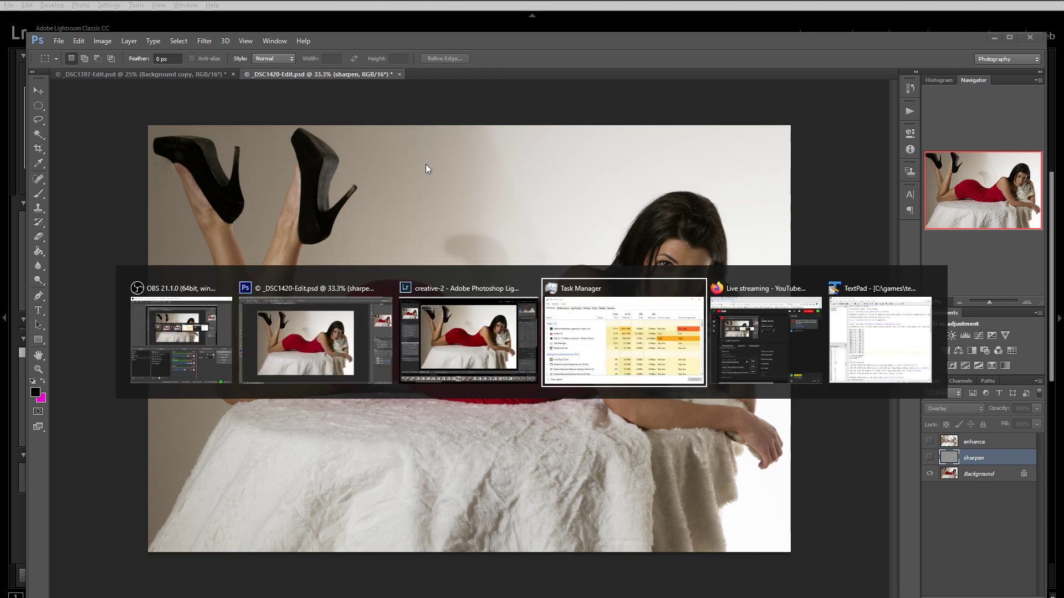
{"action": "key", "text": "alt+Tab"}
{"action": "key", "text": "alt+Tab"}
{"action": "key", "text": "alt+Tab"}
{"action": "key", "text": "Escape"}
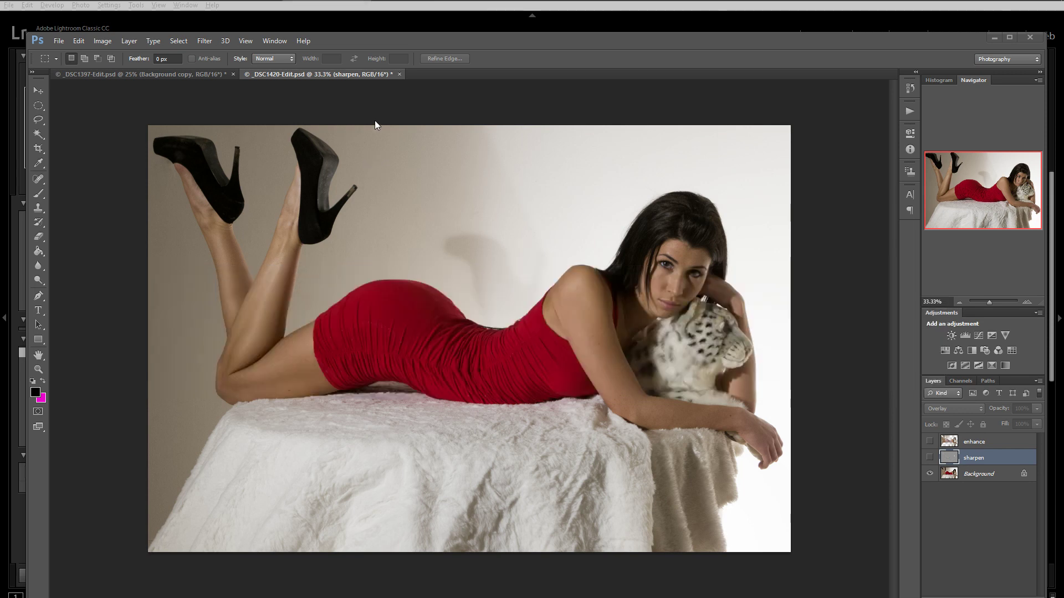
{"action": "key", "text": "alt+Tab"}
{"action": "key", "text": "alt+Tab"}
{"action": "key", "text": "alt+Tab"}
{"action": "key", "text": "alt+Tab"}
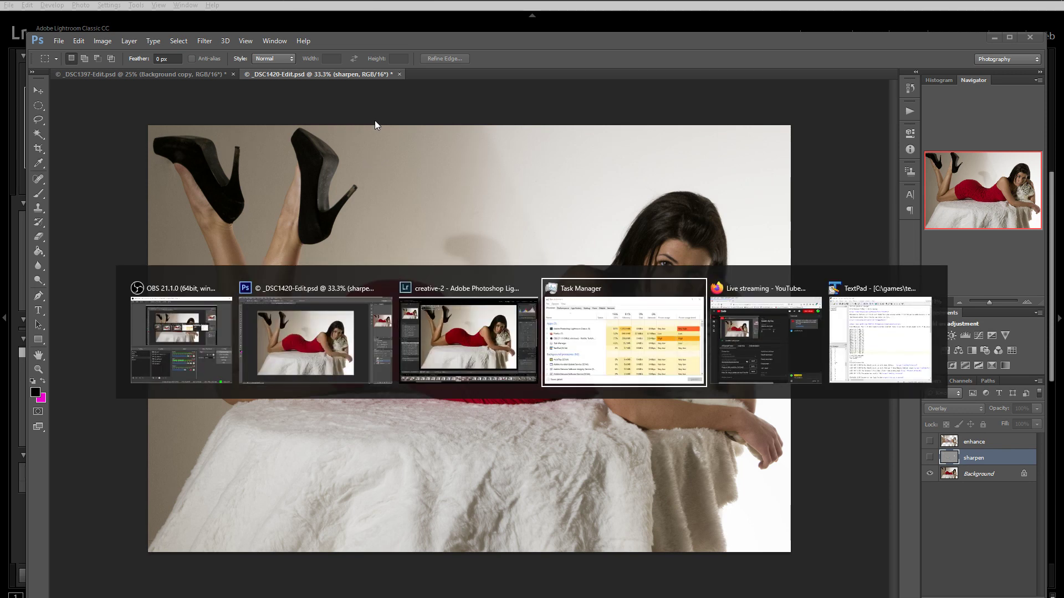
{"action": "key", "text": "alt+Tab"}
{"action": "key", "text": "alt+Tab"}
{"action": "key", "text": "Escape"}
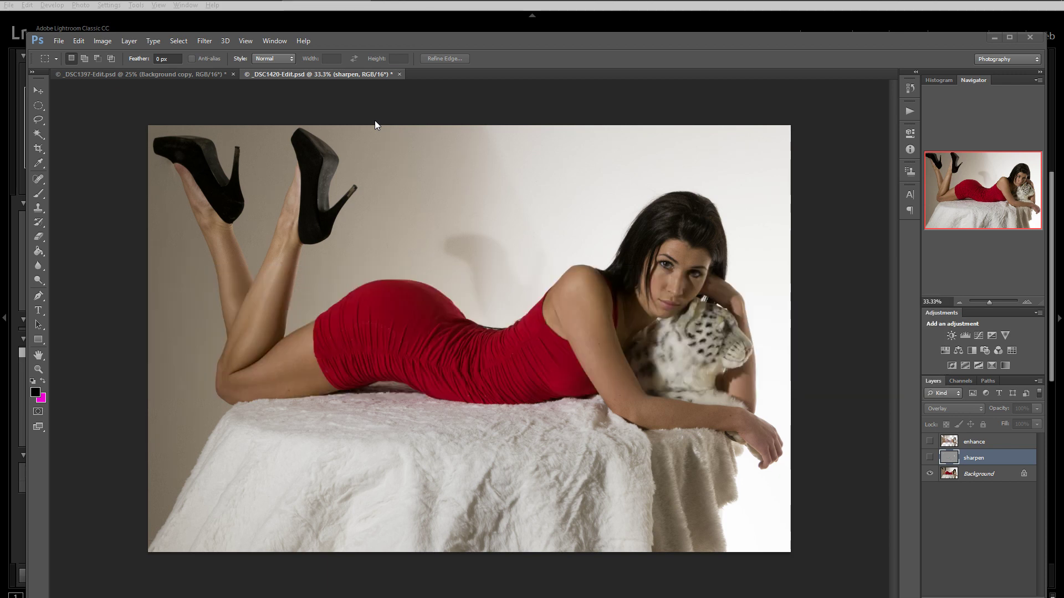
Step: Switch to Lightroom and change its main window to Normal Screen Mode
{"action": "left_click", "coordinate": [578, 11]}
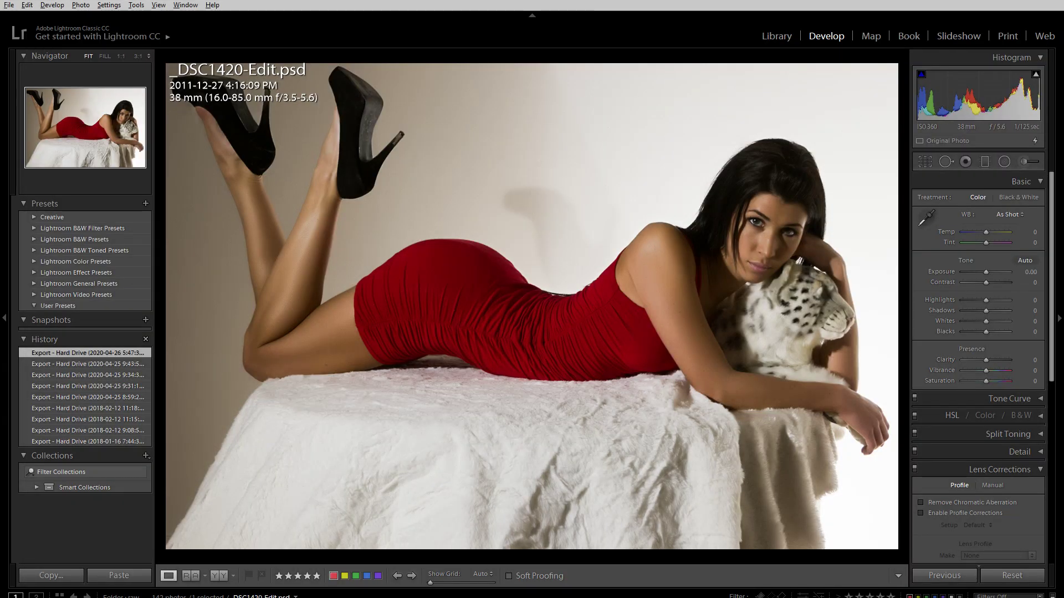
{"action": "left_click", "coordinate": [16, 597]}
{"action": "left_click", "coordinate": [65, 560]}
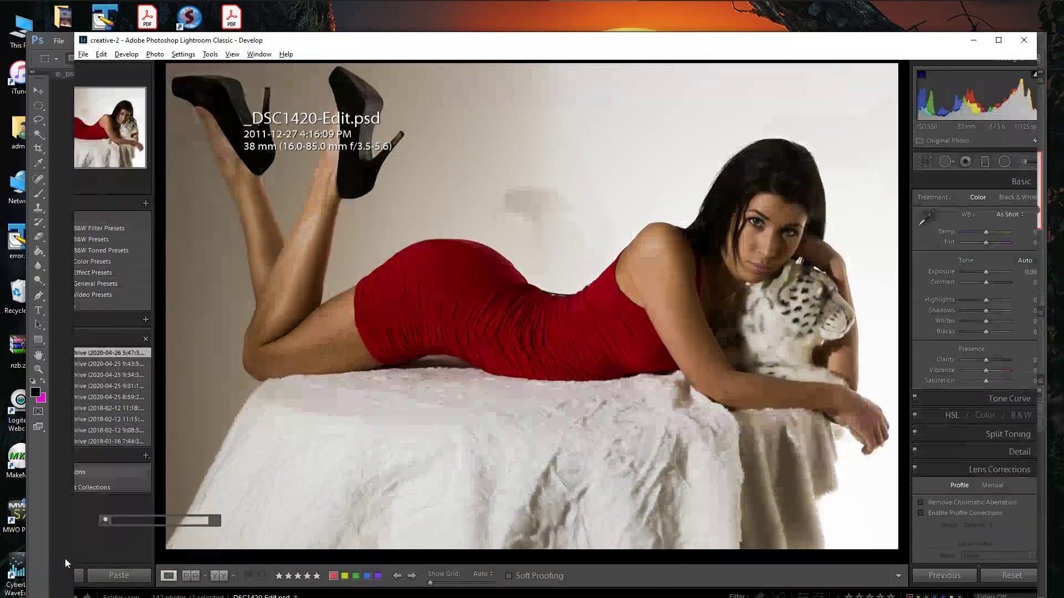
{"action": "key", "text": "alt+Tab"}
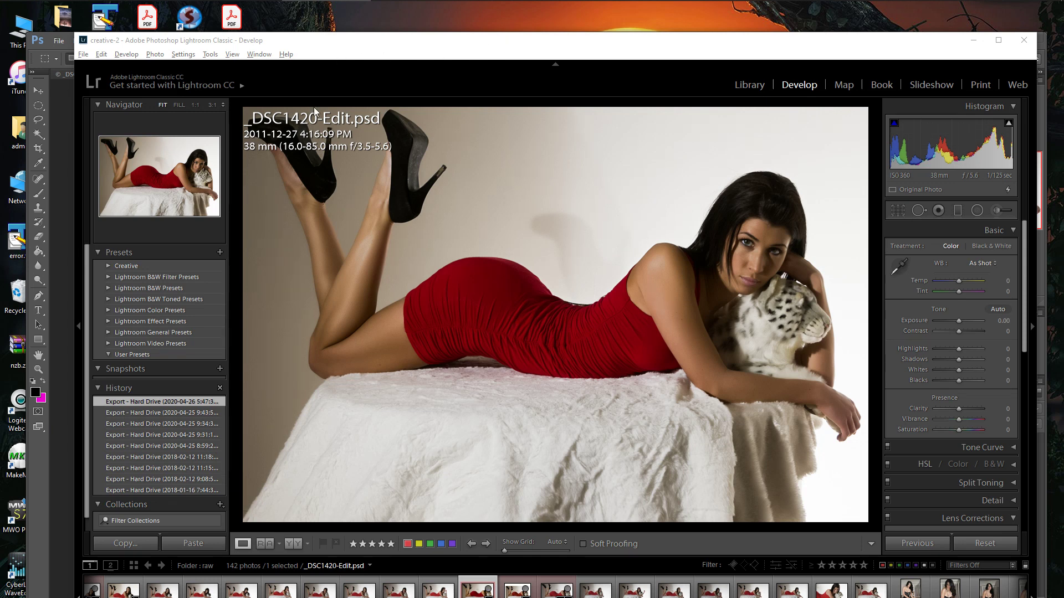
Step: Bring Photoshop to the front and maximize its window
{"action": "left_click", "coordinate": [41, 42]}
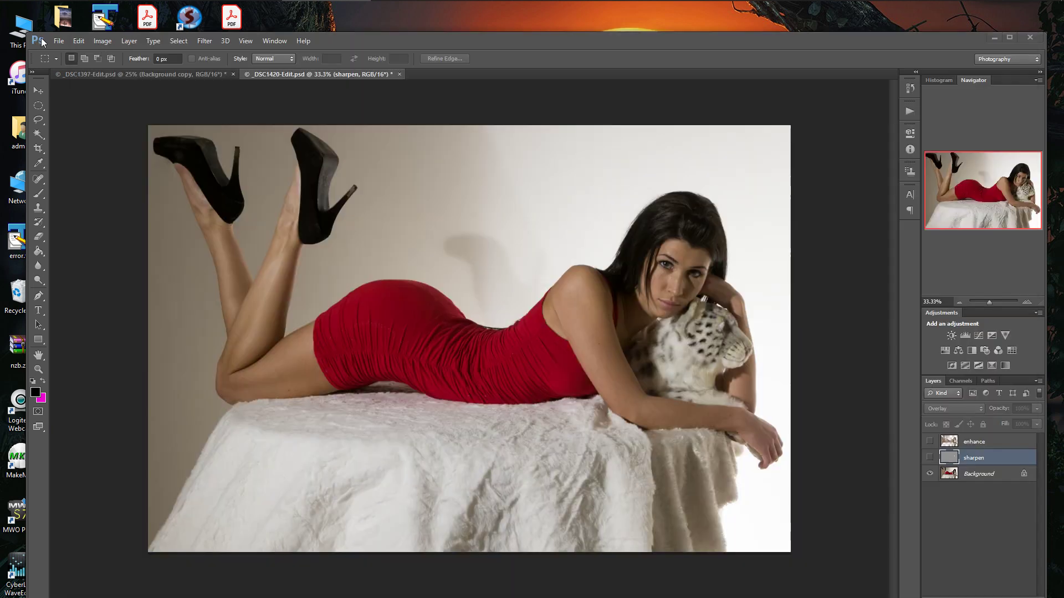
{"action": "left_click", "coordinate": [39, 41]}
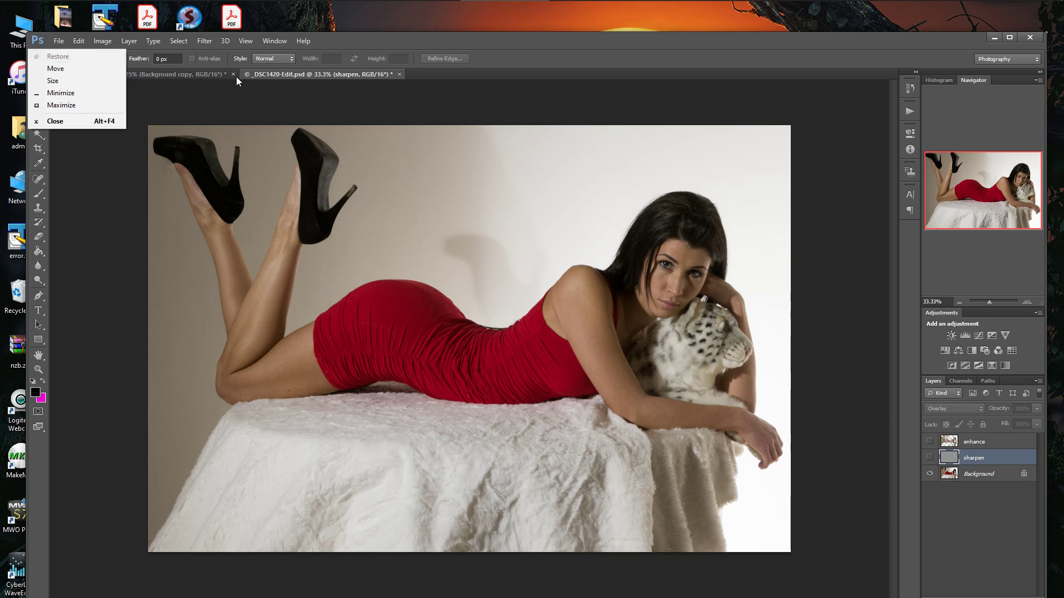
{"action": "left_click", "coordinate": [1008, 37]}
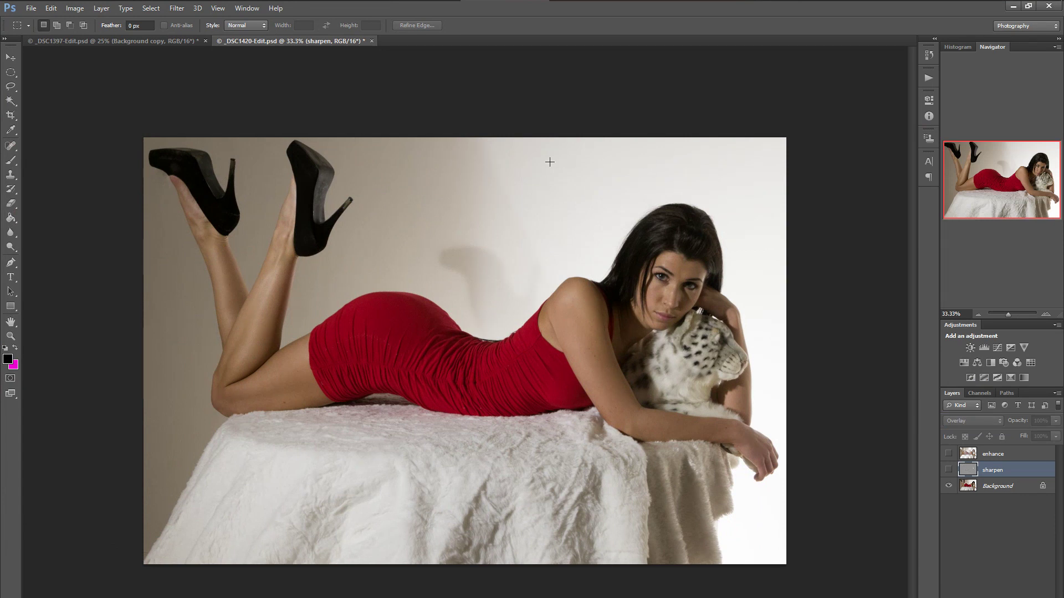
Step: Switch to Lightroom and set its main window to Full Screen with Menubar
{"action": "key", "text": "alt+Tab"}
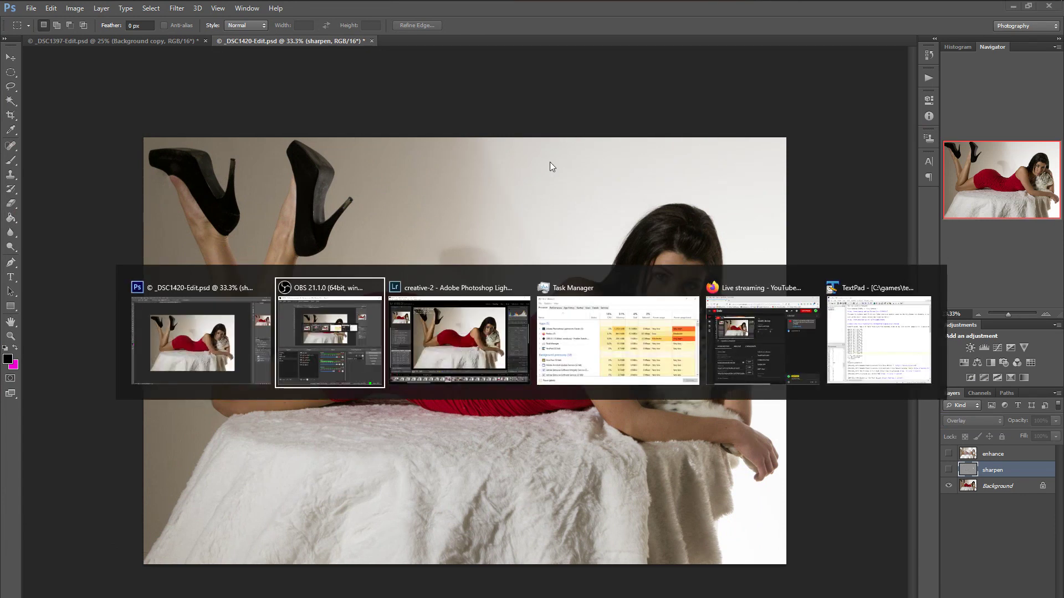
{"action": "key", "text": "alt+Tab"}
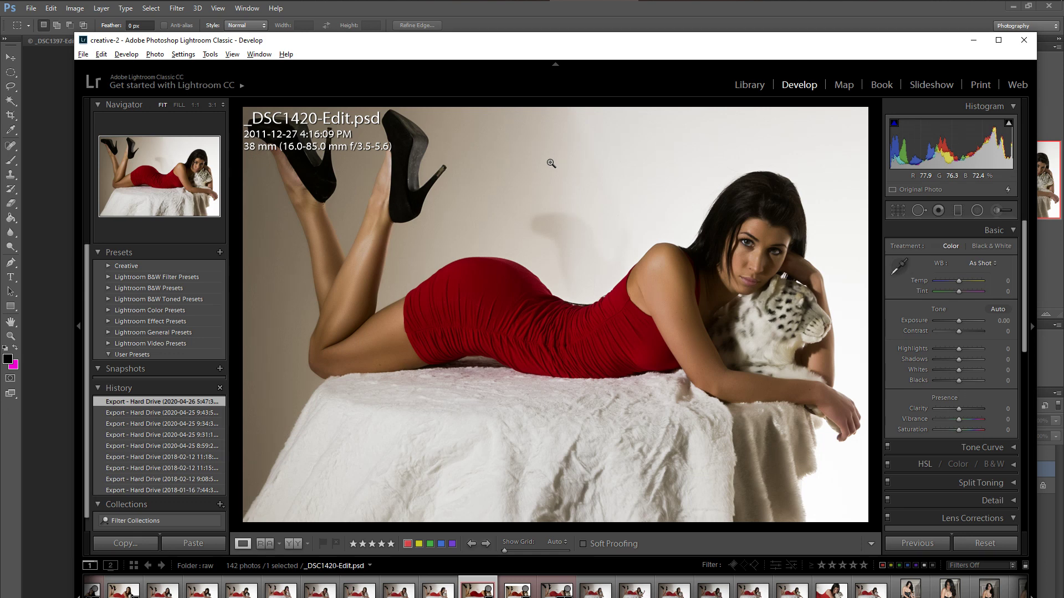
{"action": "left_click", "coordinate": [91, 567]}
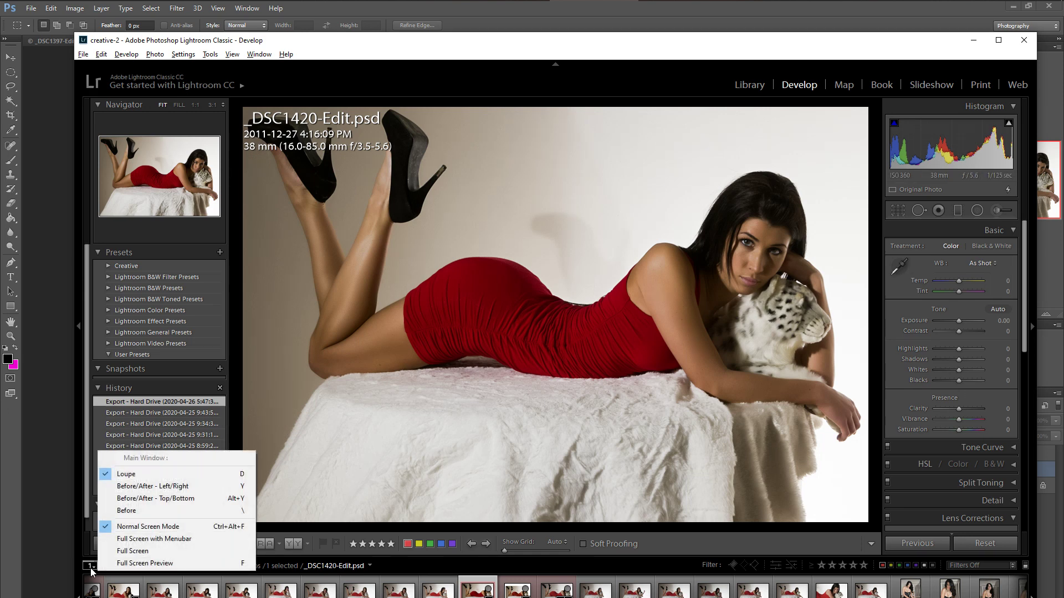
{"action": "left_click", "coordinate": [149, 539]}
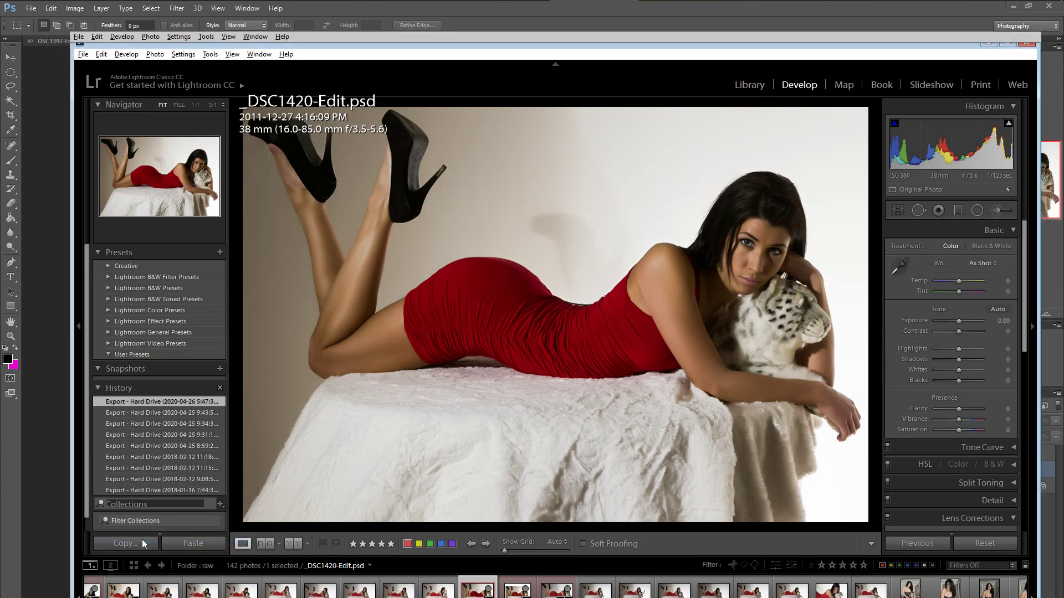
Step: Switch to Photoshop, select and hide the Background layer, and show only the enhance layer
{"action": "key", "text": "alt+Tab"}
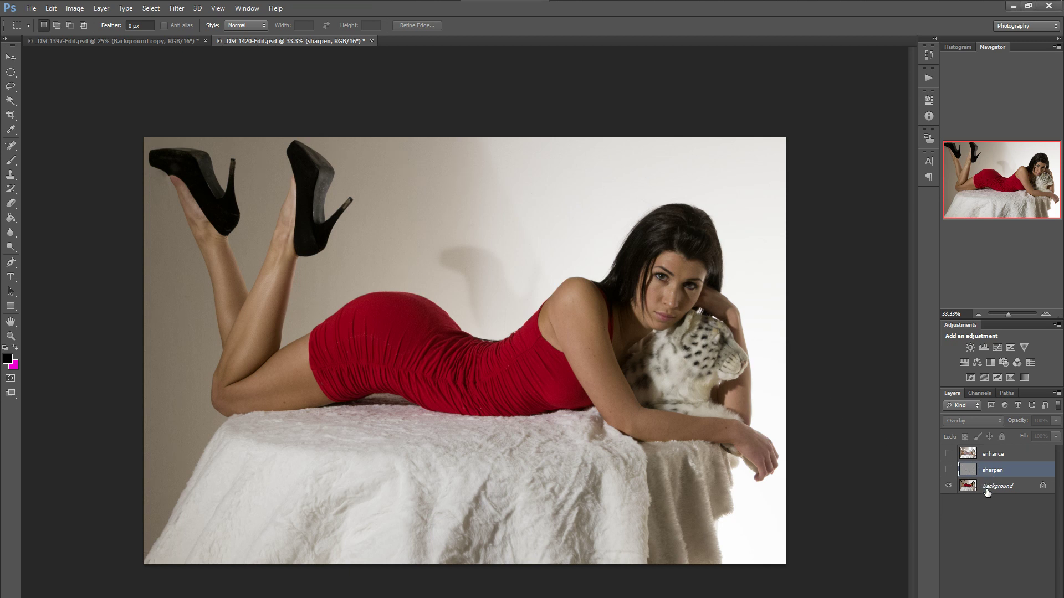
{"action": "key", "text": "shift+alt+n"}
{"action": "left_click", "coordinate": [985, 487]}
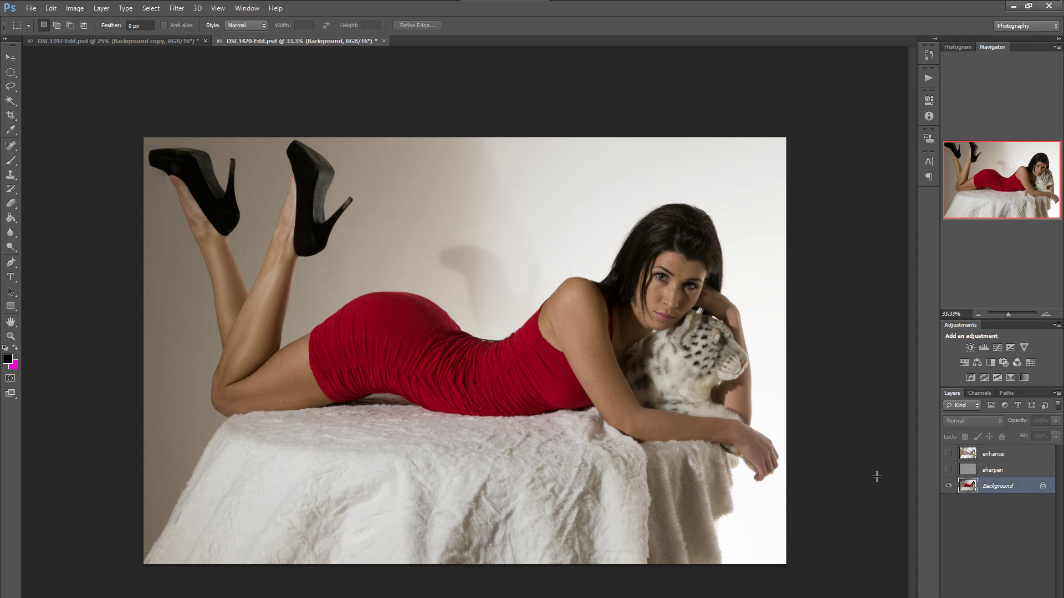
{"action": "left_click", "coordinate": [948, 487]}
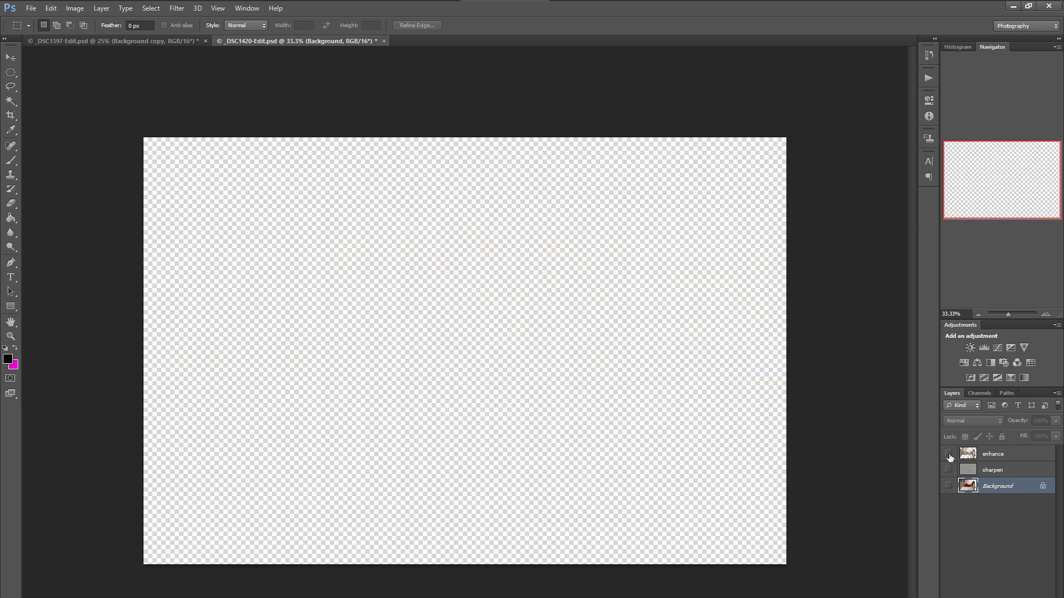
{"action": "left_click", "coordinate": [949, 454]}
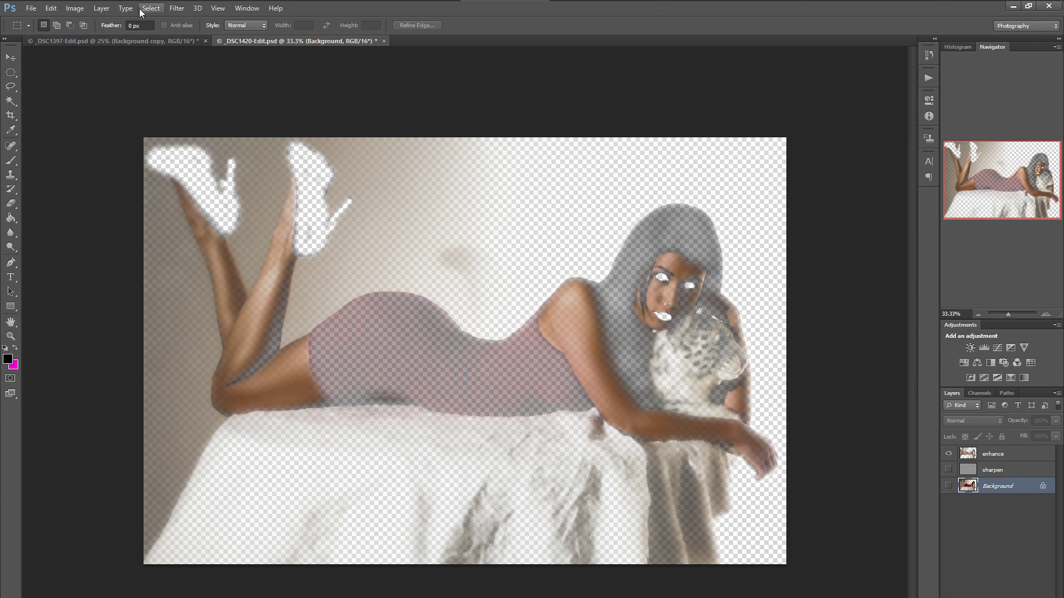
{"action": "left_click", "coordinate": [147, 12]}
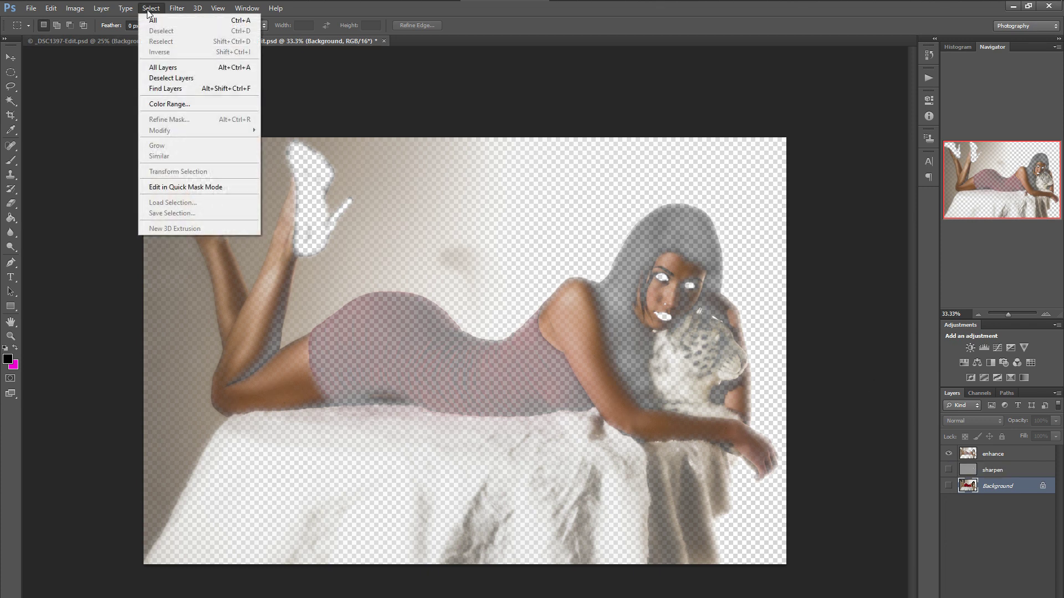
{"action": "left_click", "coordinate": [177, 7]}
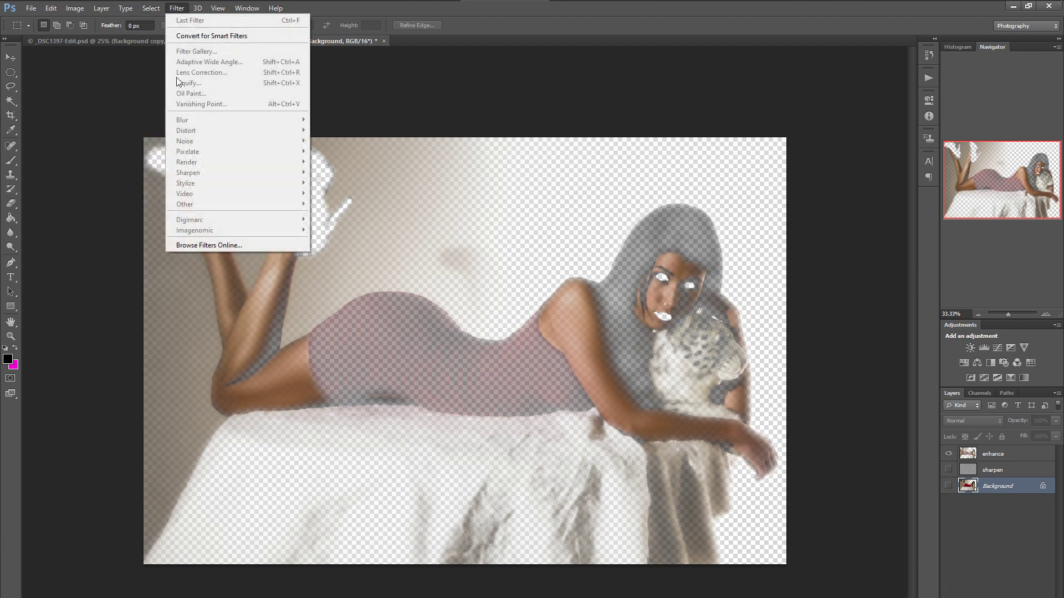
{"action": "left_click", "coordinate": [228, 246]}
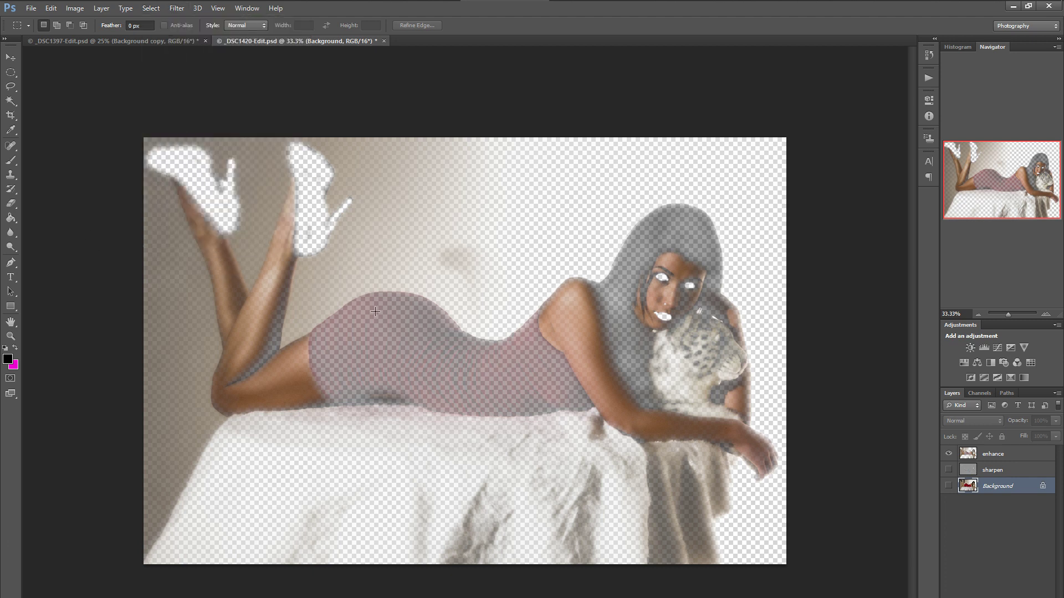
Step: Show the Background layer again beneath the enhance layer
{"action": "left_click", "coordinate": [948, 485]}
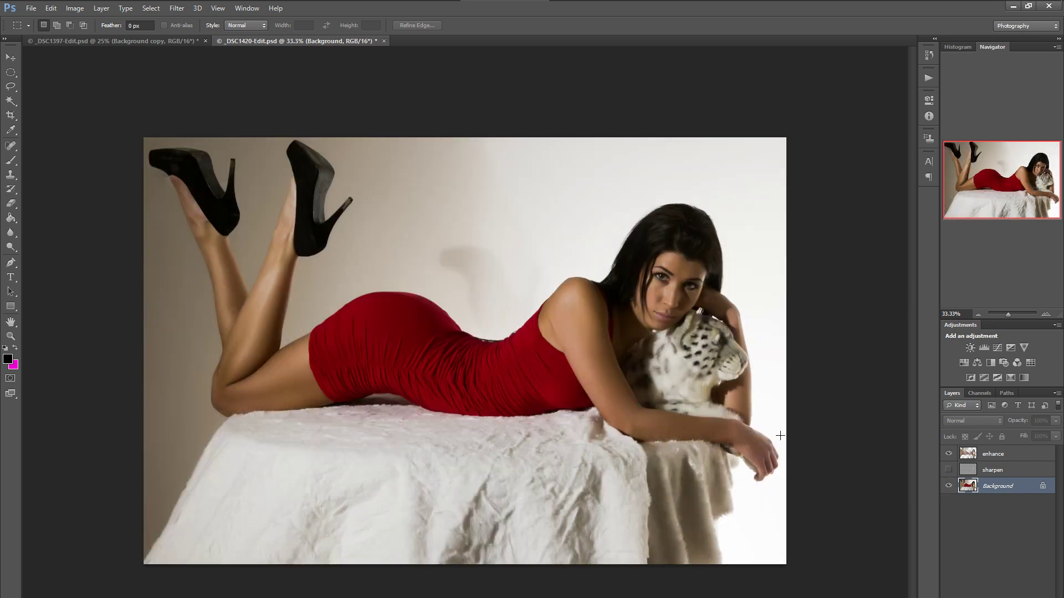
Step: Open the Imagenomic Portraiture filter on the Background layer and expand its mask preview
{"action": "left_click", "coordinate": [177, 8]}
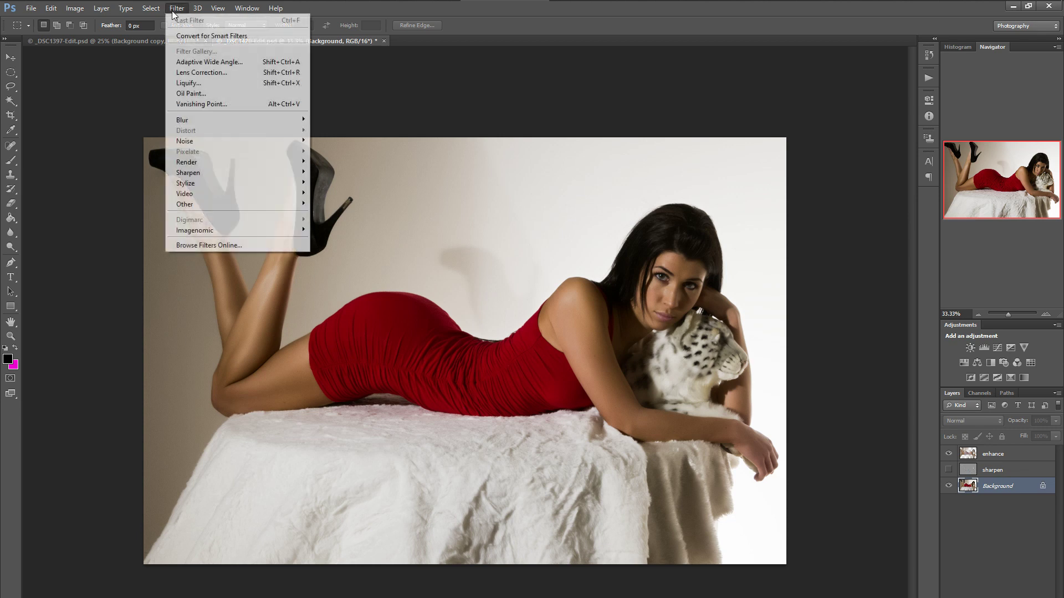
{"action": "mouse_move", "coordinate": [193, 235]}
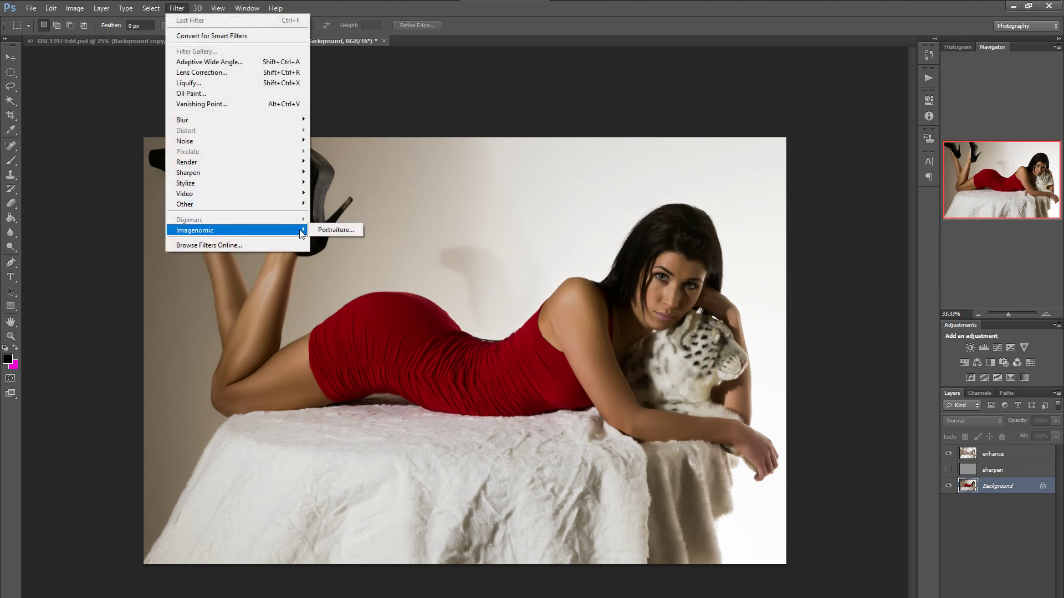
{"action": "left_click", "coordinate": [329, 229]}
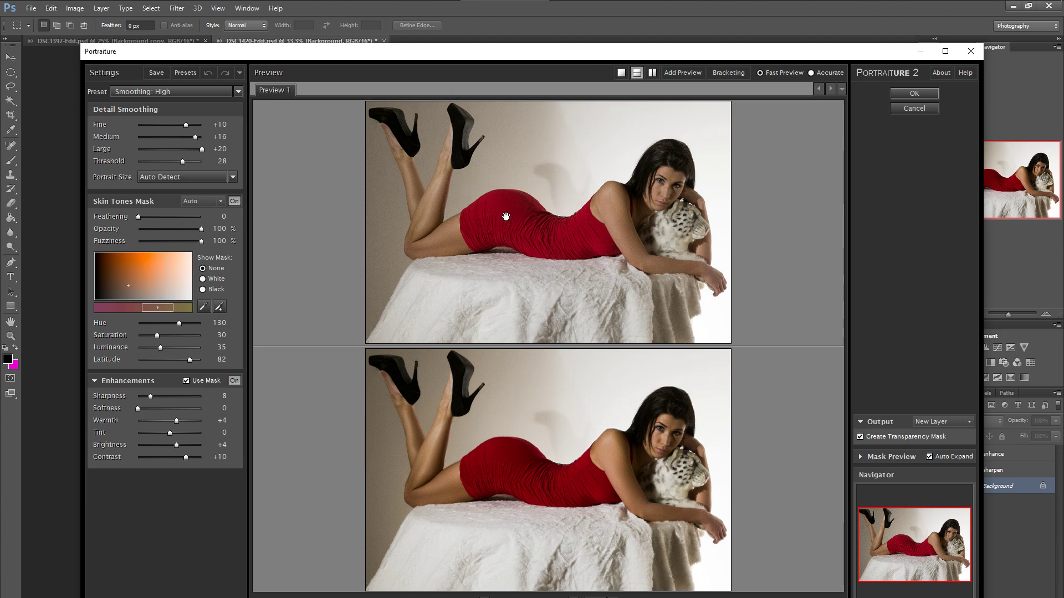
{"action": "left_click", "coordinate": [862, 424]}
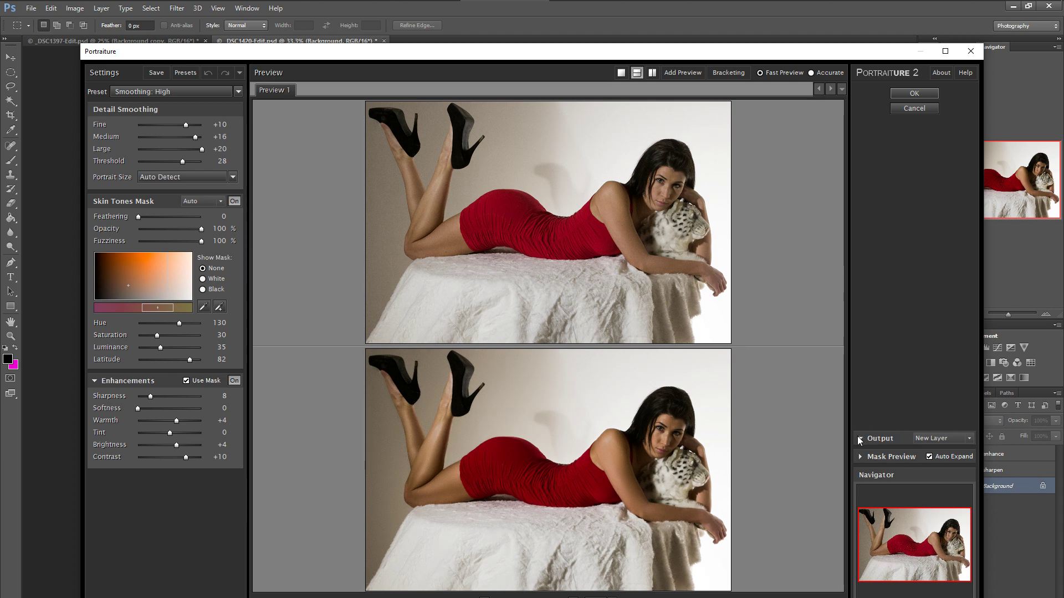
{"action": "left_click", "coordinate": [859, 439]}
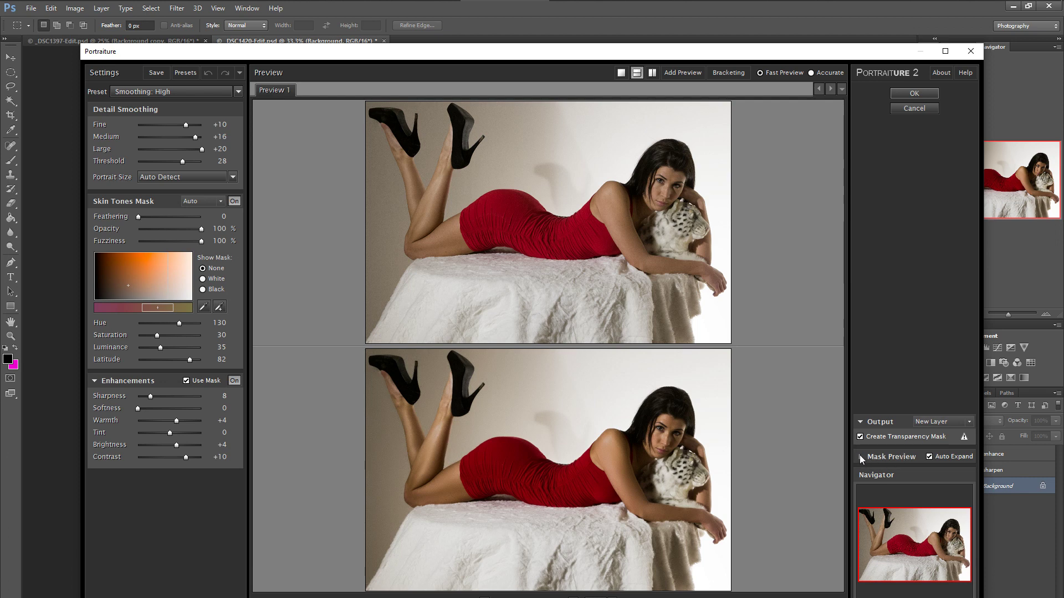
{"action": "left_click", "coordinate": [860, 454]}
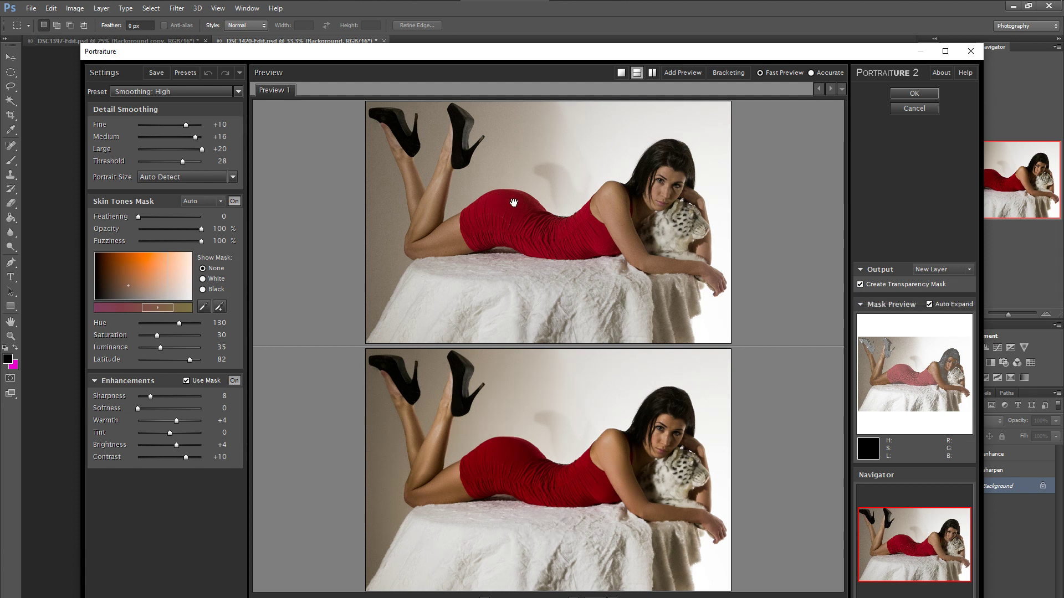
Step: Try the side-by-side preview, return to the stacked before-and-after view, and enlarge it around the model's face
{"action": "left_click", "coordinate": [652, 73]}
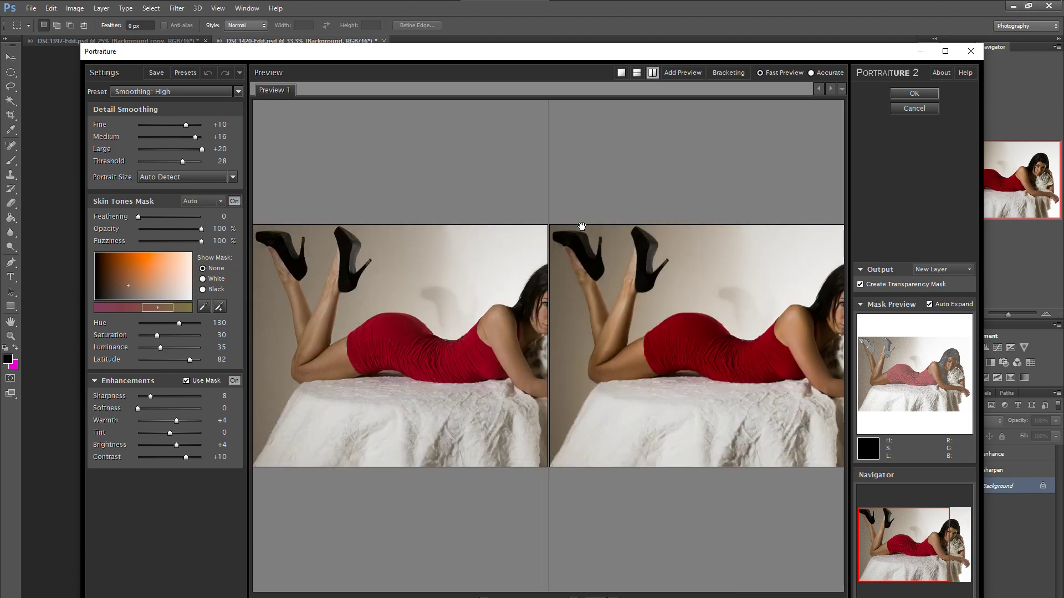
{"action": "left_click", "coordinate": [637, 74]}
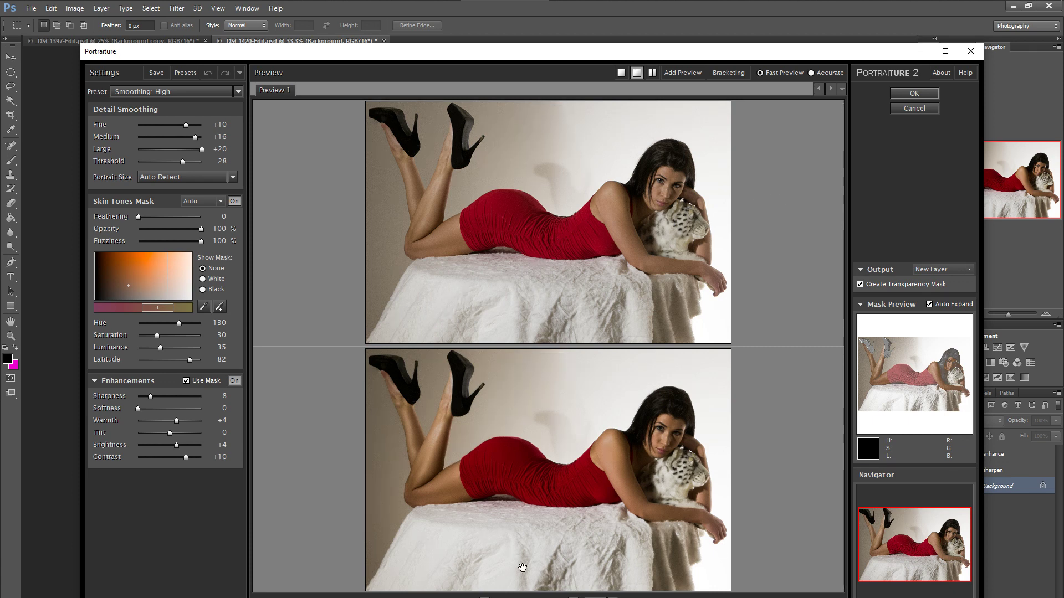
{"action": "key", "text": "ctrl+alt+0"}
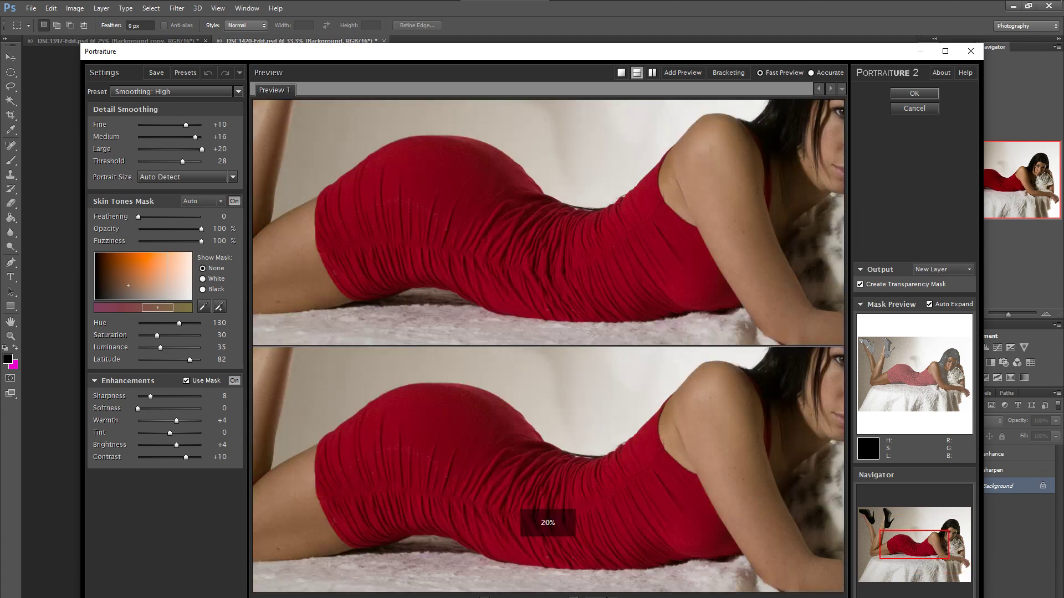
{"action": "left_click_drag", "start_coordinate": [659, 437], "coordinate": [578, 492]}
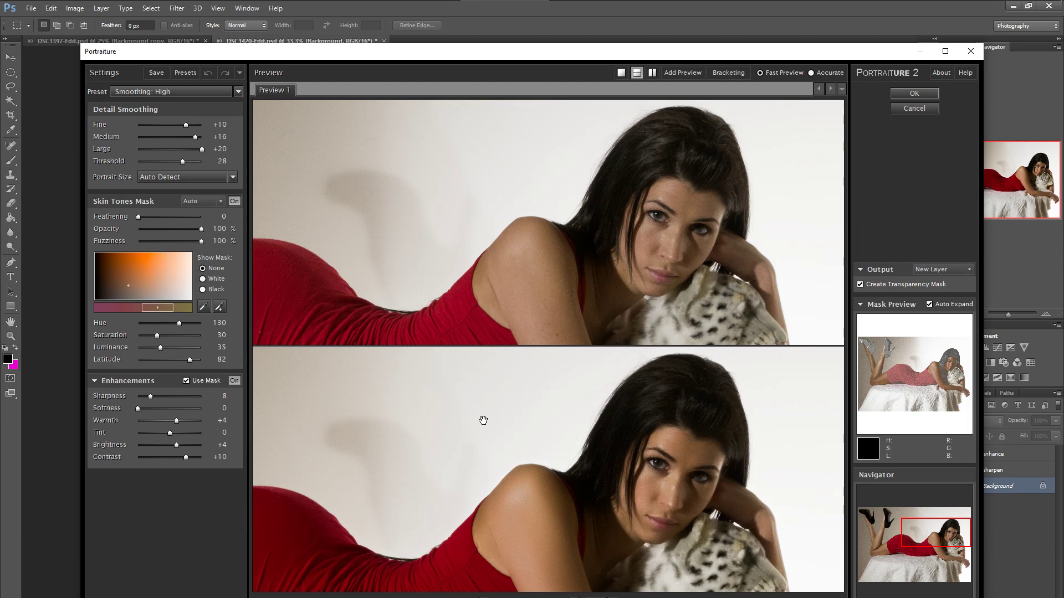
Step: Compare the filtered preview repeatedly with the unfiltered image to examine the smoothing on the face and shoulder
{"action": "left_click", "coordinate": [518, 456]}
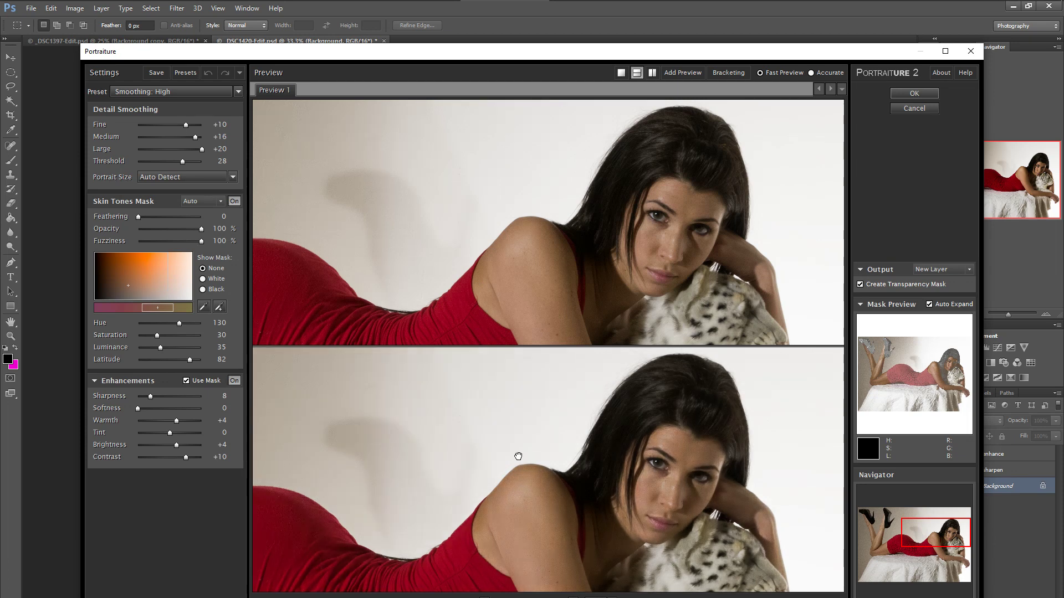
{"action": "left_click", "coordinate": [518, 456]}
{"action": "left_click", "coordinate": [518, 456]}
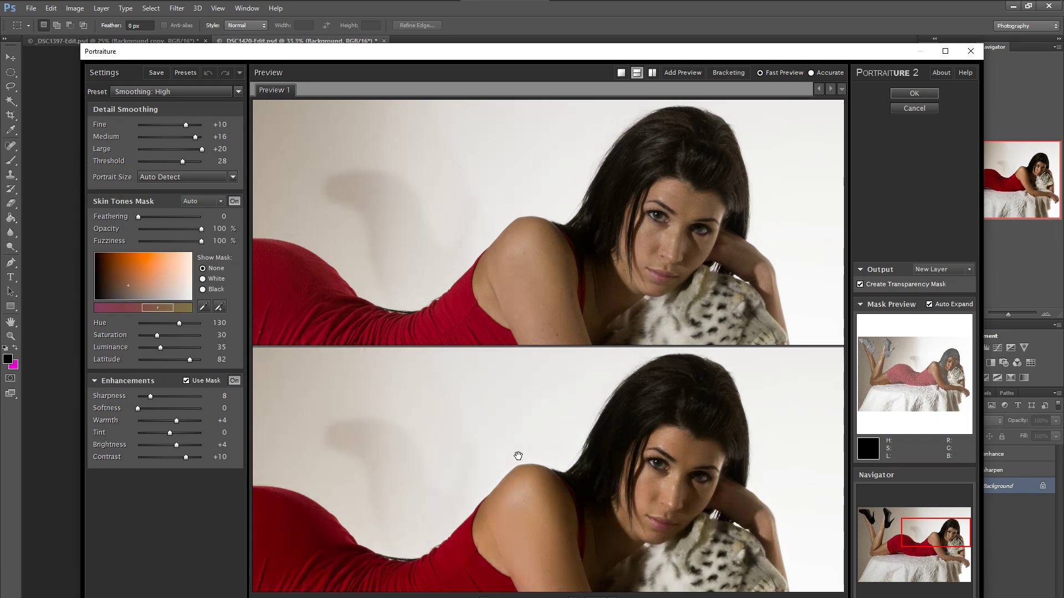
{"action": "left_click", "coordinate": [518, 456]}
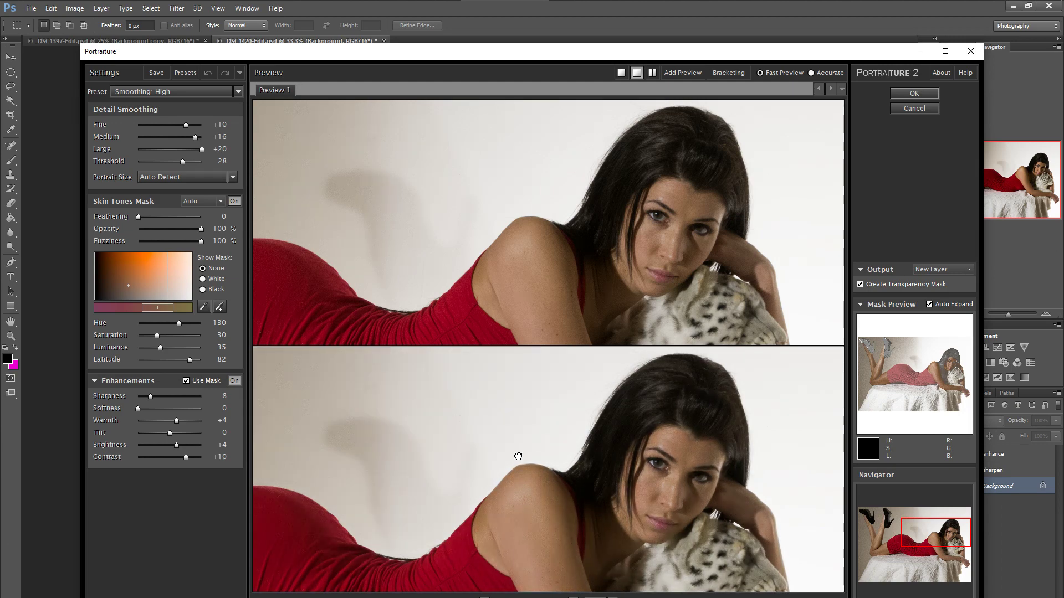
{"action": "left_click", "coordinate": [518, 456]}
{"action": "left_click", "coordinate": [518, 456]}
{"action": "left_click", "coordinate": [518, 456]}
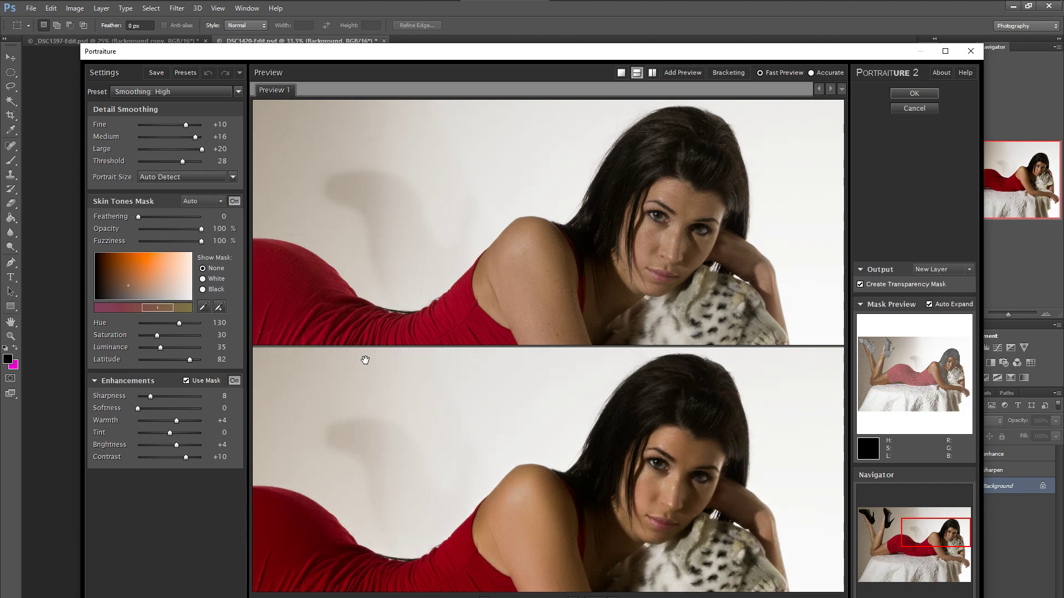
Step: Toggle the enhancements' Use Mask option off and back on, review the presets, and apply the Default preset
{"action": "left_click", "coordinate": [186, 381]}
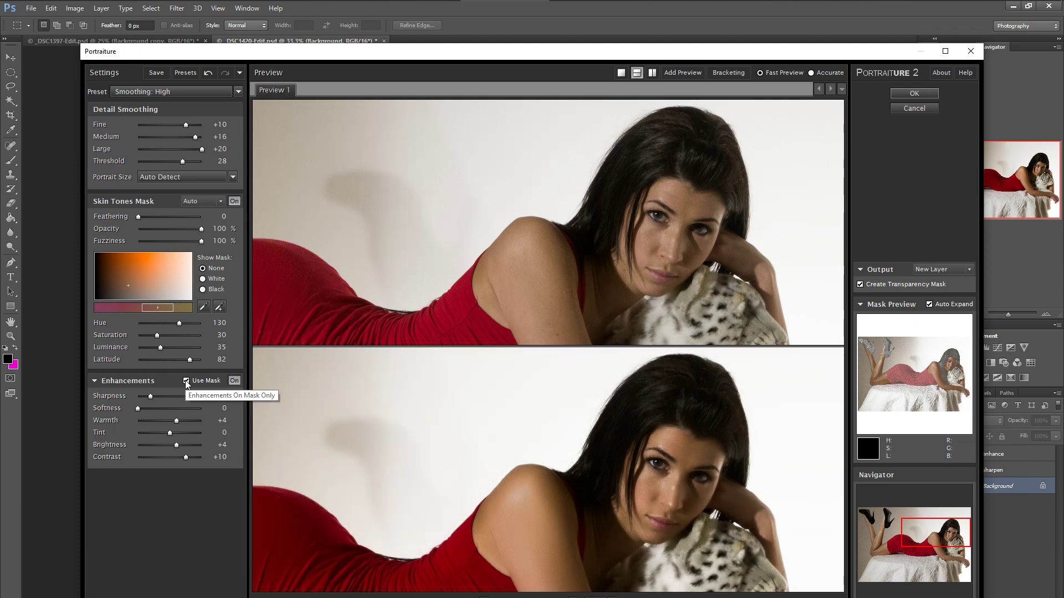
{"action": "left_click", "coordinate": [187, 381]}
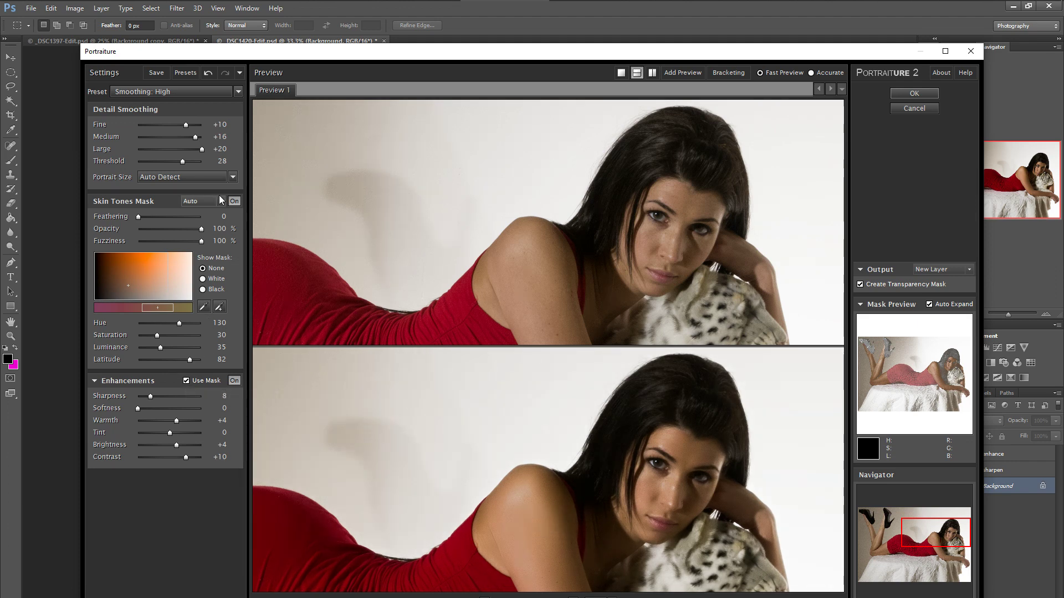
{"action": "left_click", "coordinate": [153, 93]}
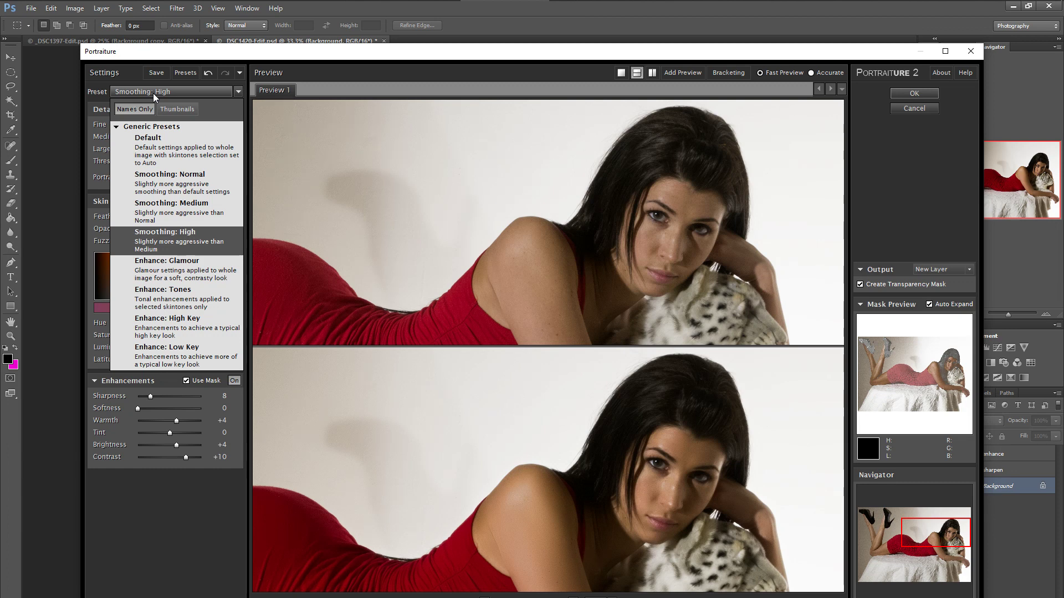
{"action": "left_click", "coordinate": [154, 93]}
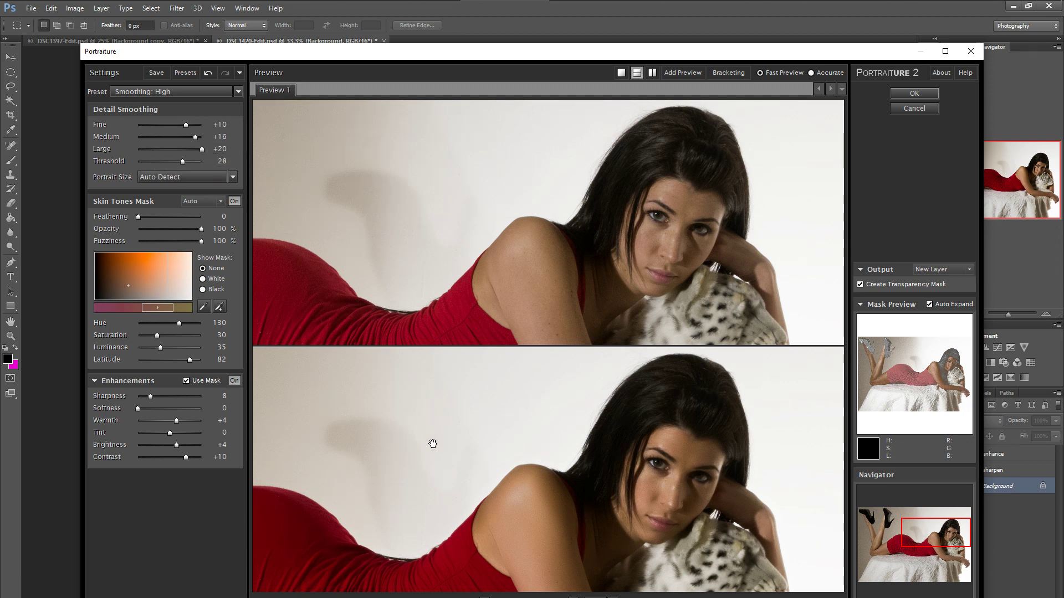
{"action": "left_click", "coordinate": [586, 472]}
{"action": "left_click", "coordinate": [237, 92]}
{"action": "left_click", "coordinate": [141, 146]}
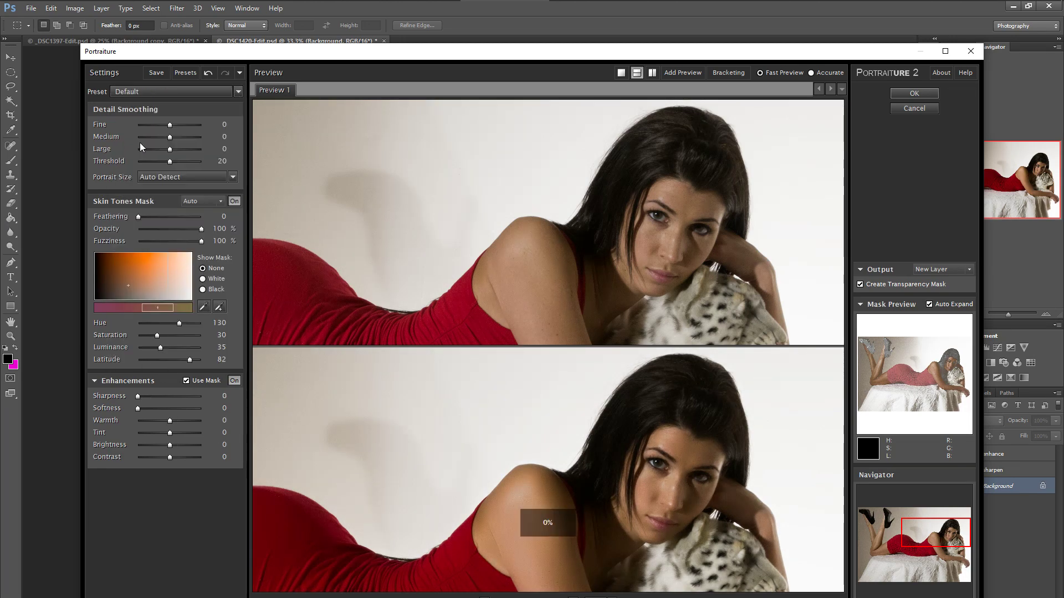
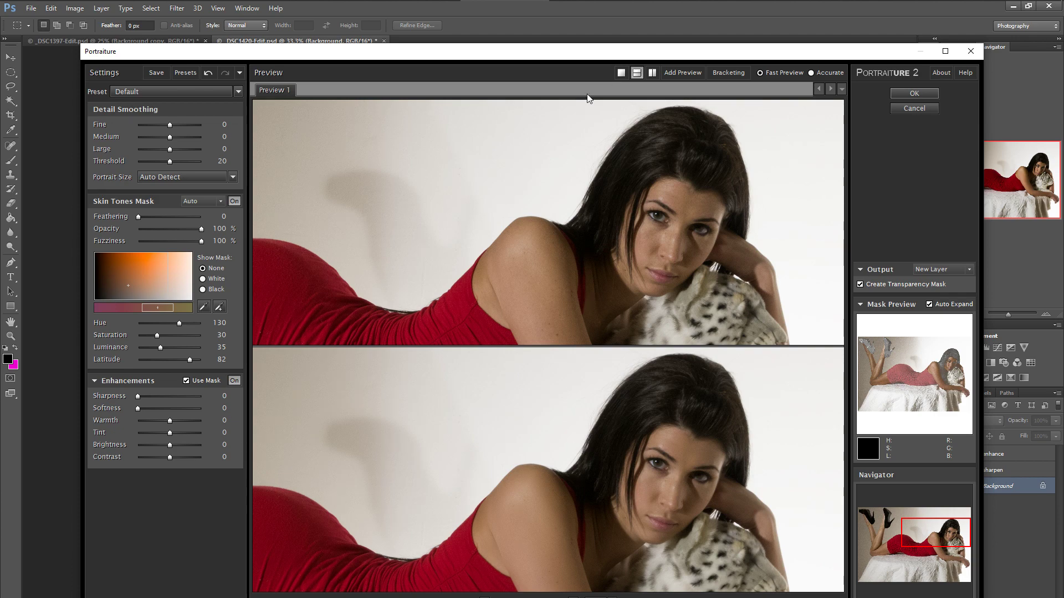
{"action": "left_click_drag", "start_coordinate": [567, 51], "coordinate": [559, 72]}
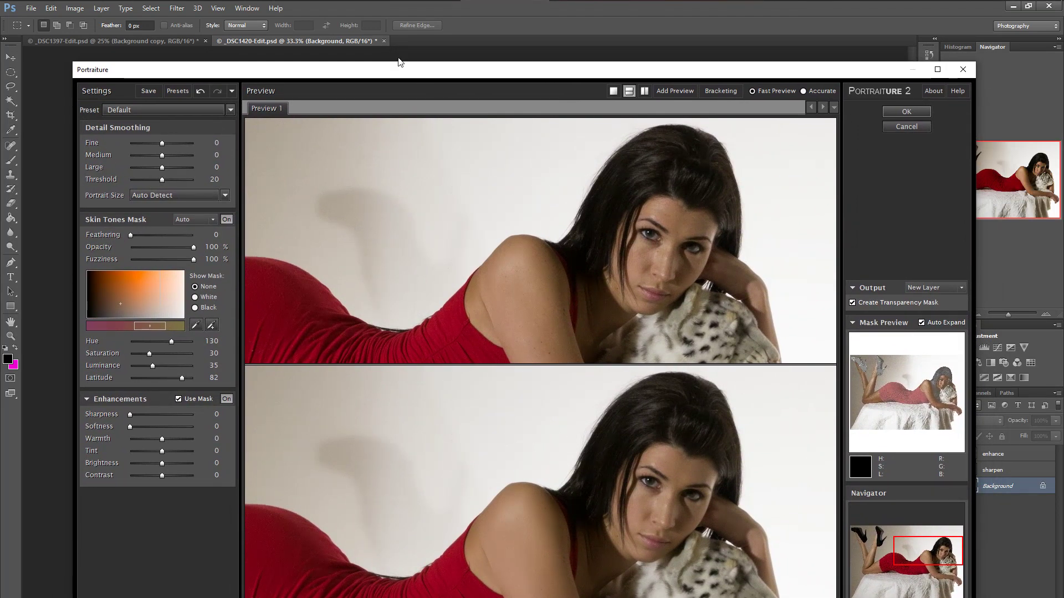
{"action": "mouse_move", "coordinate": [403, 4]}
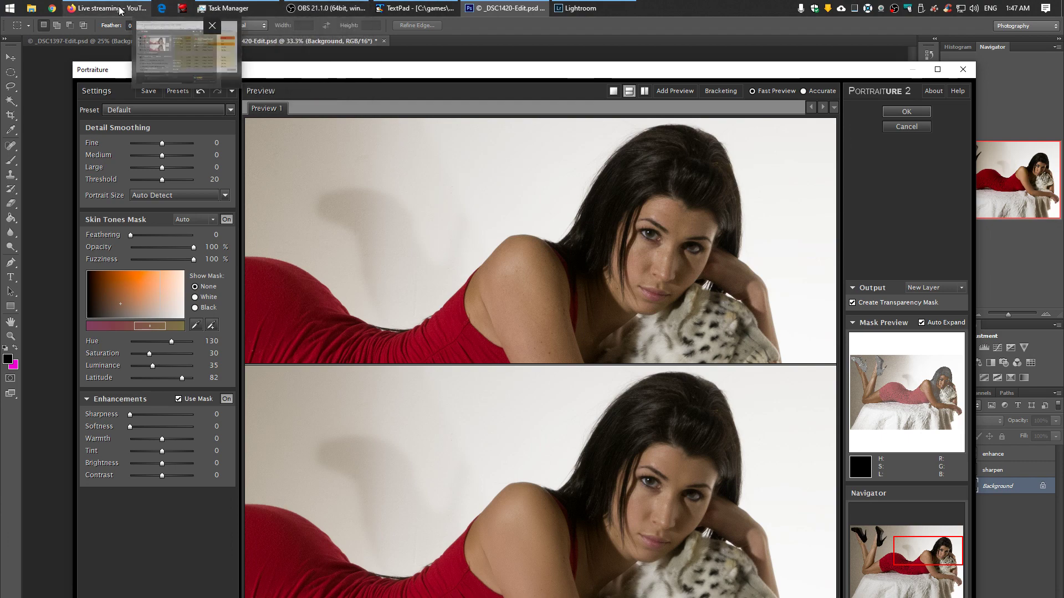
{"action": "mouse_move", "coordinate": [119, 10]}
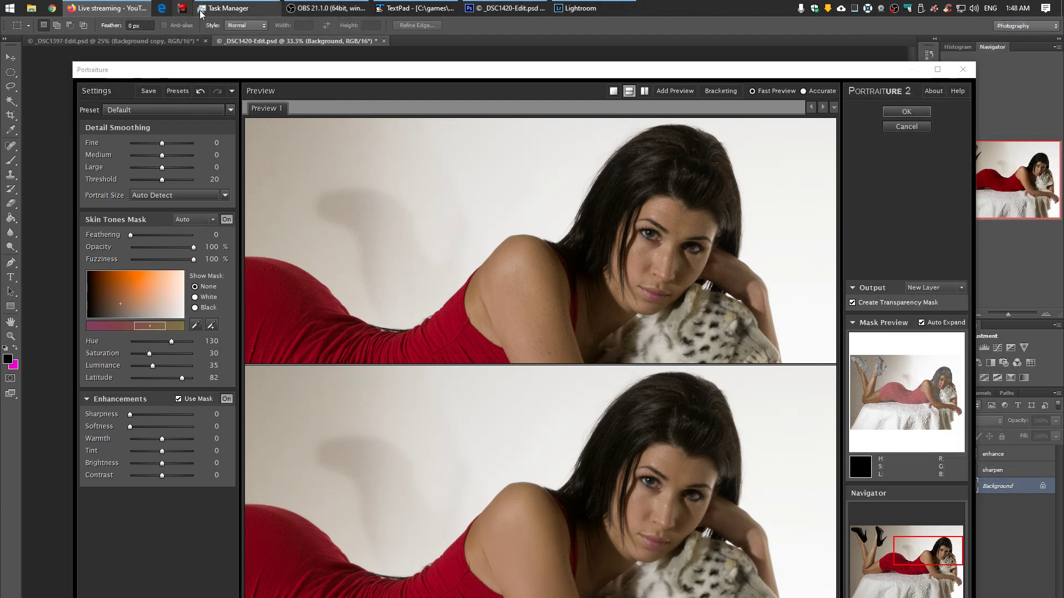
{"action": "mouse_move", "coordinate": [248, 11]}
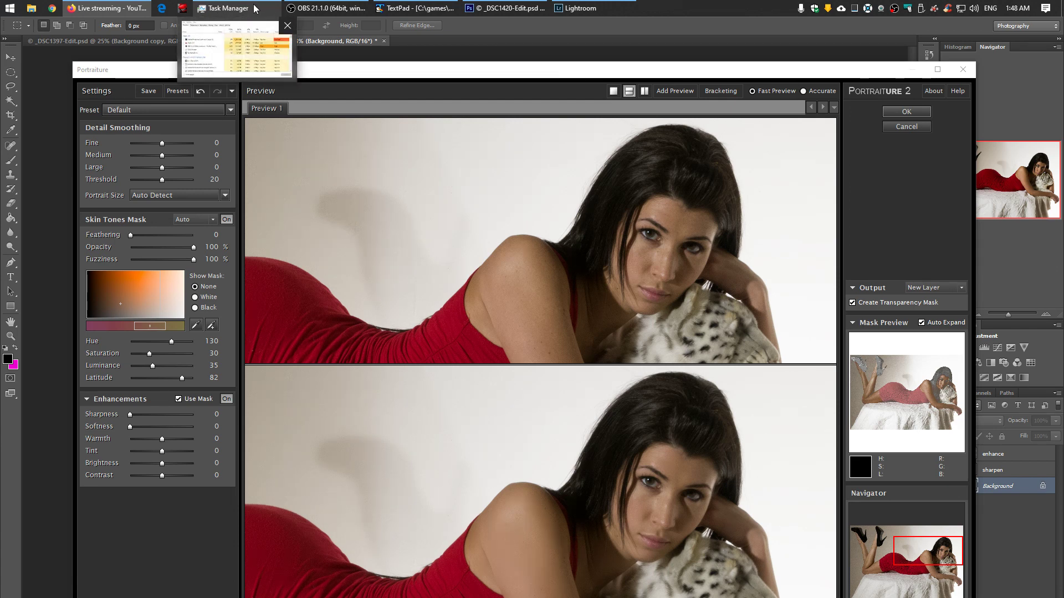
{"action": "mouse_move", "coordinate": [363, 9]}
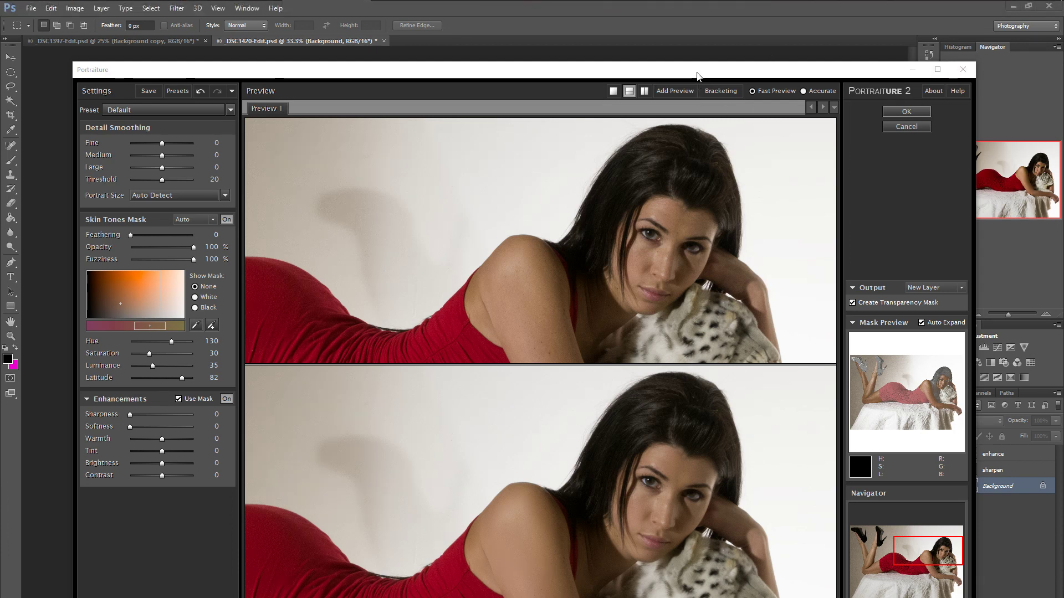
{"action": "left_click_drag", "start_coordinate": [699, 75], "coordinate": [708, 69]}
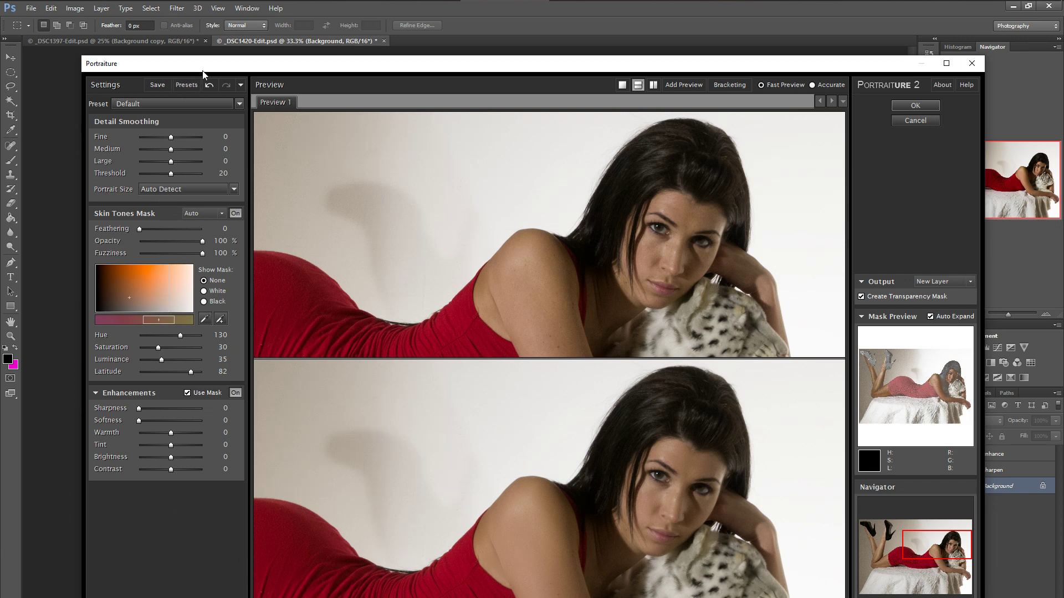
{"action": "left_click_drag", "start_coordinate": [203, 68], "coordinate": [152, 75]}
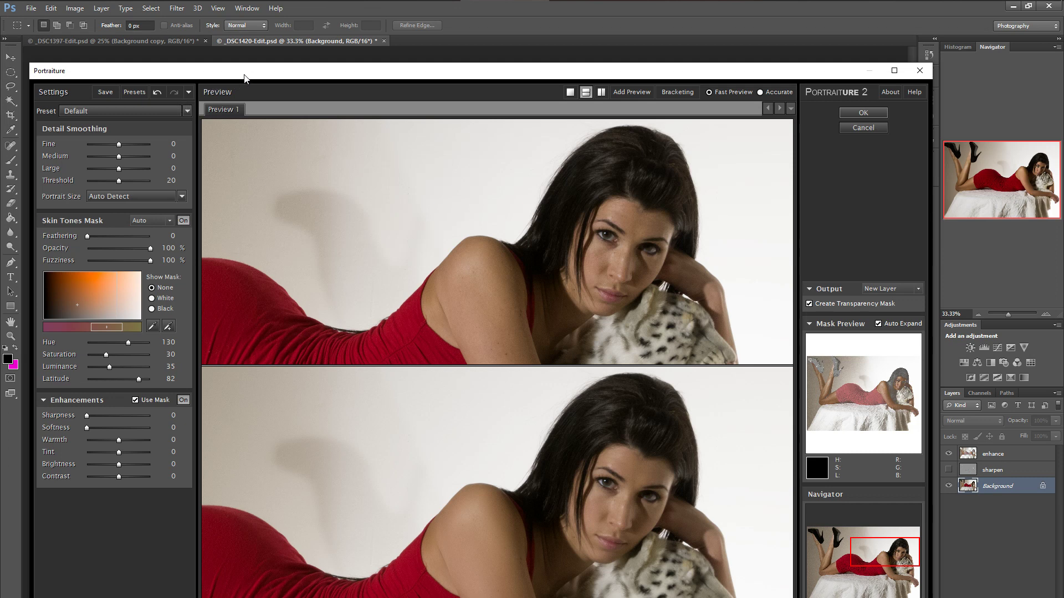
{"action": "left_click_drag", "start_coordinate": [244, 77], "coordinate": [284, 71]}
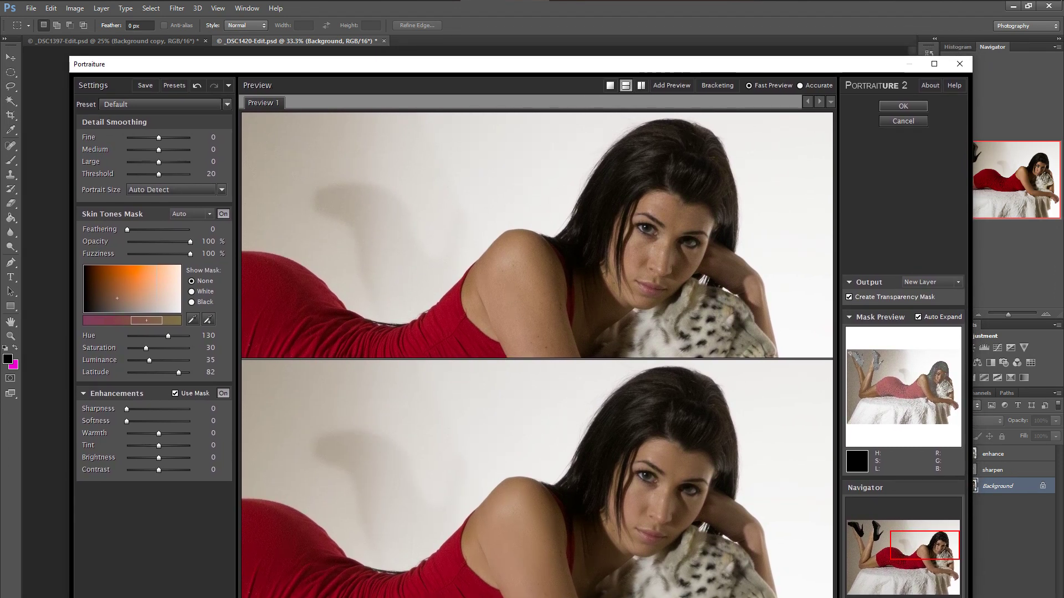
Step: Try the Enhance: High Key preset on the whole image and limit its enhancements to the skin mask
{"action": "key", "text": "ctrl+0"}
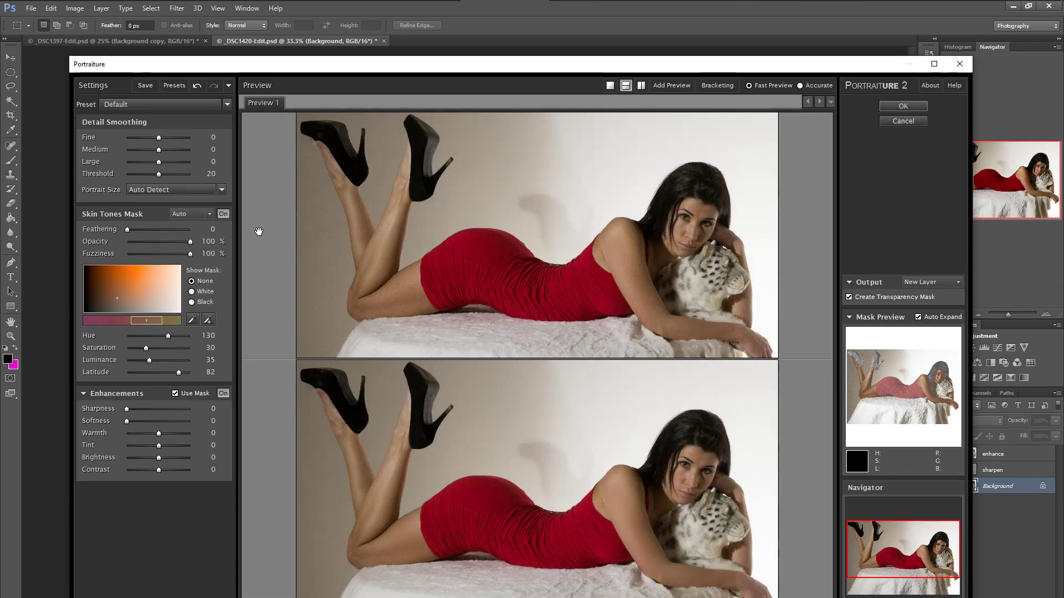
{"action": "left_click", "coordinate": [227, 105]}
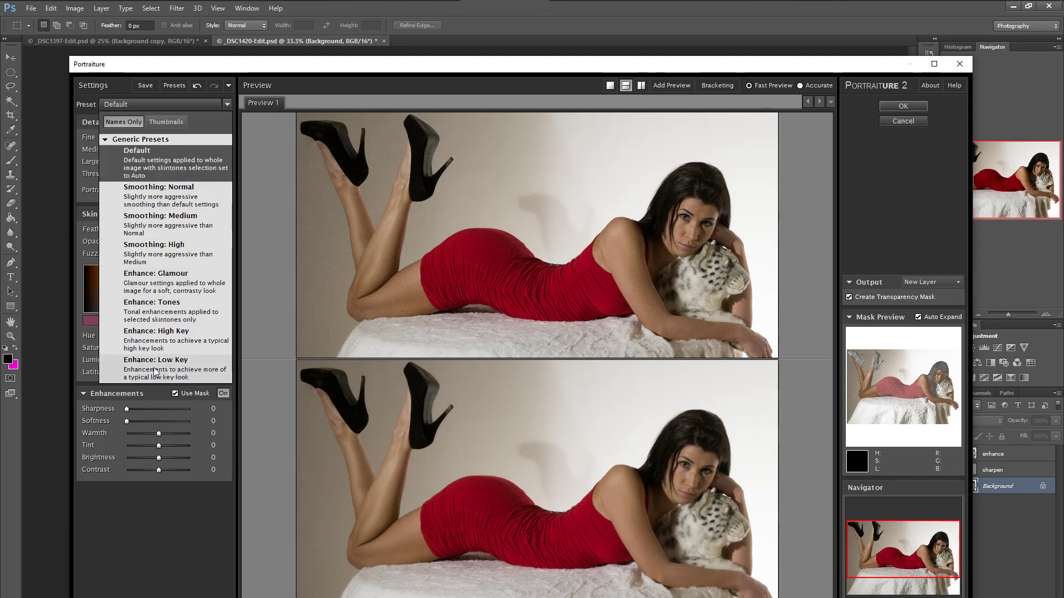
{"action": "left_click", "coordinate": [179, 336]}
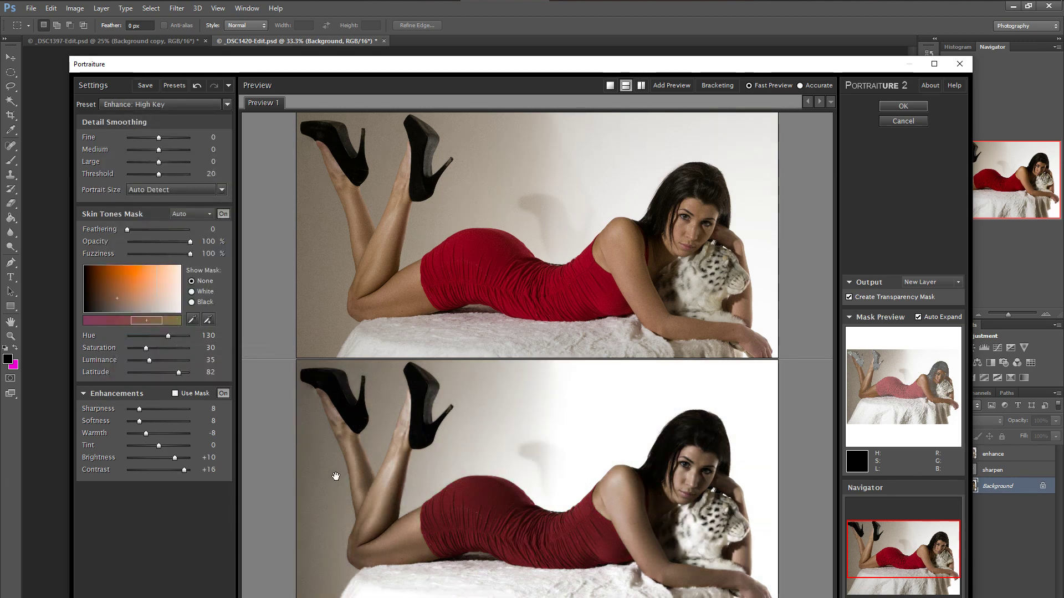
{"action": "left_click", "coordinate": [175, 394]}
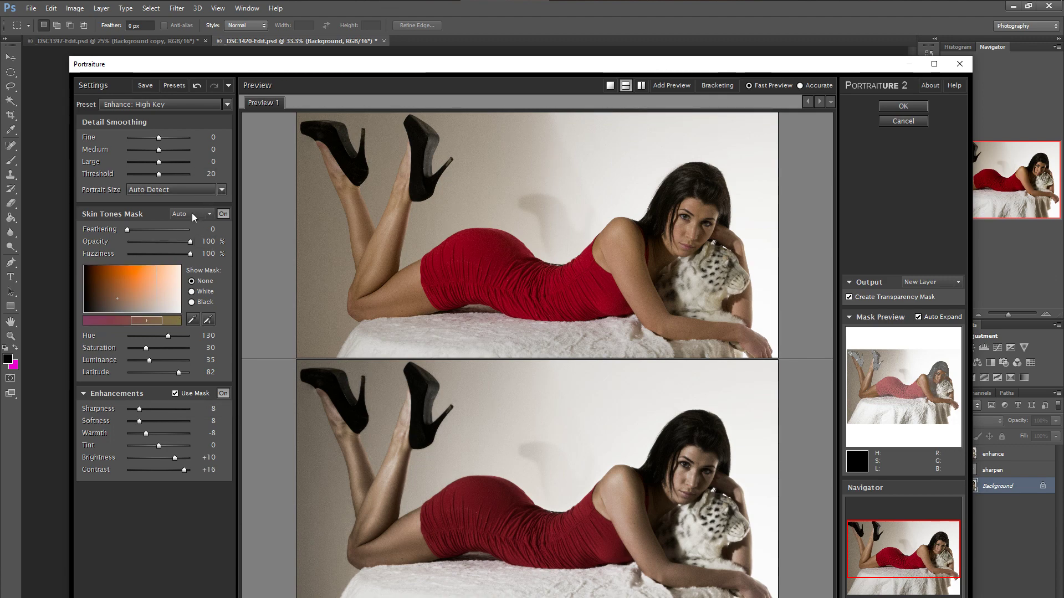
Step: Try the Enhance: Glamour preset and the Enhance: Tones preset on the photo
{"action": "left_click", "coordinate": [176, 104]}
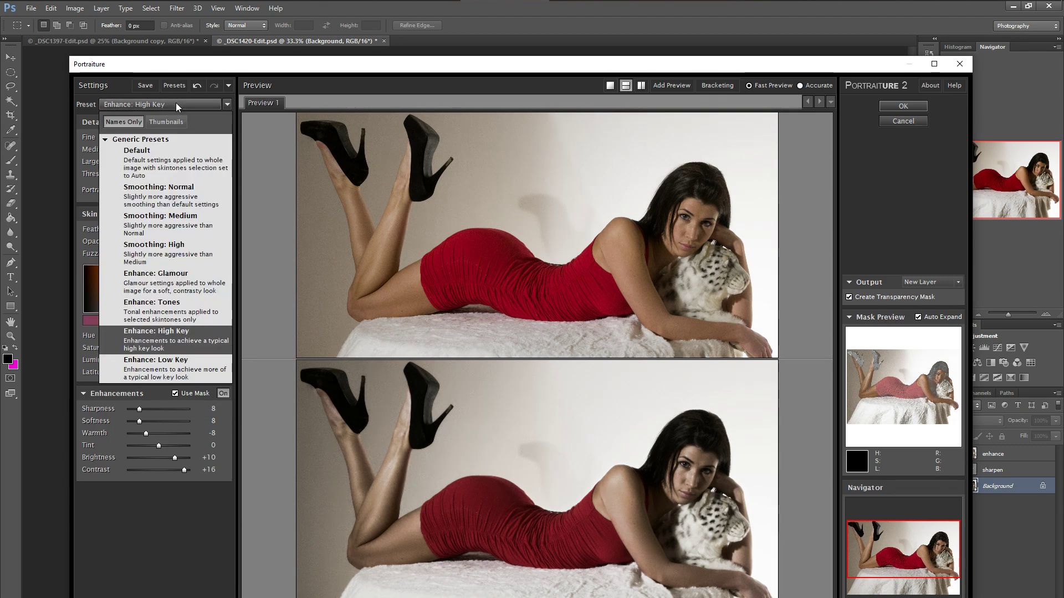
{"action": "left_click", "coordinate": [162, 283]}
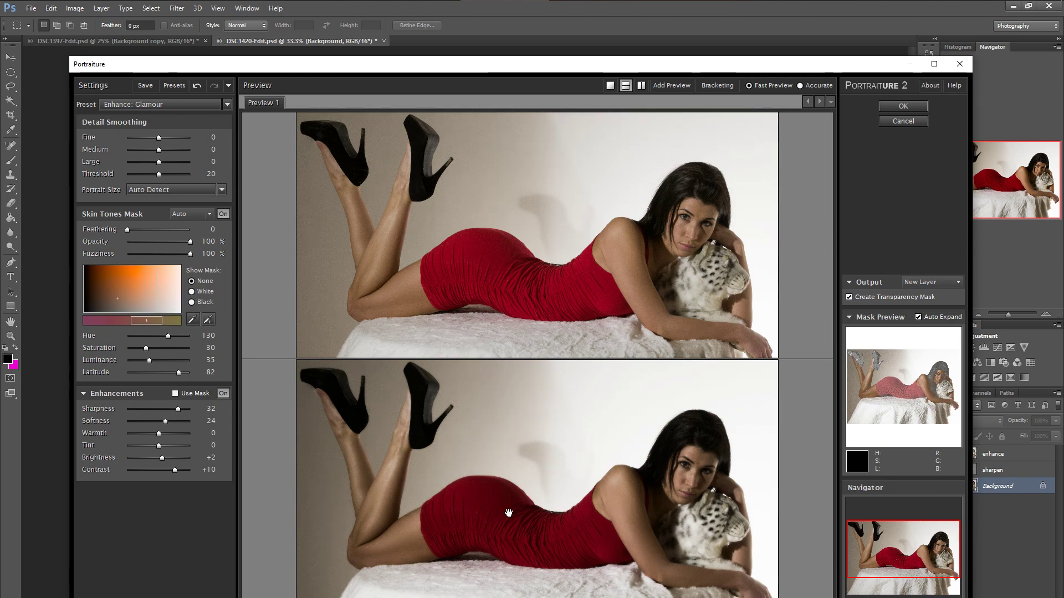
{"action": "left_click", "coordinate": [228, 106]}
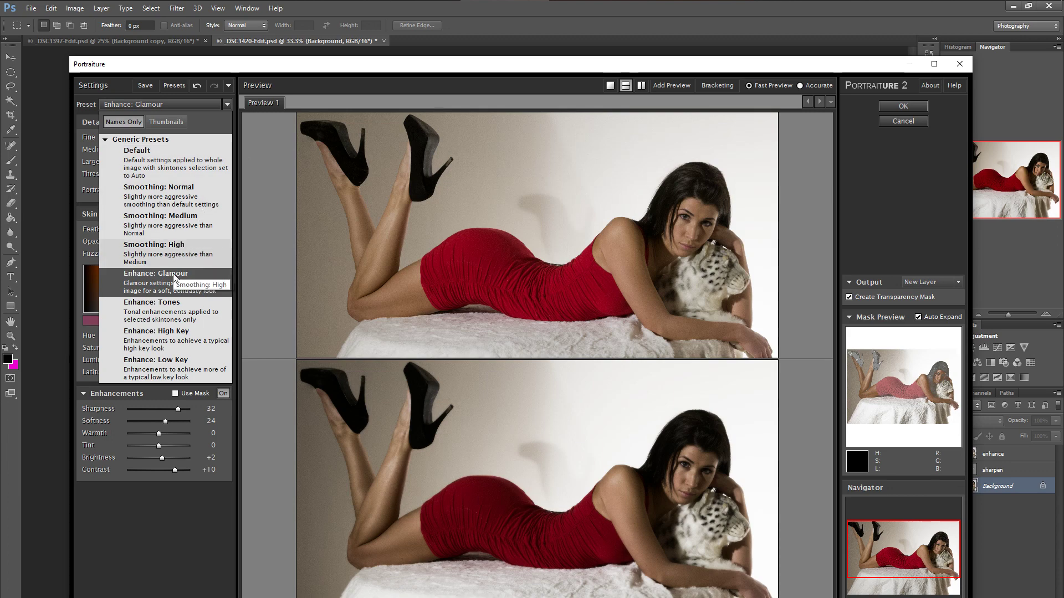
{"action": "left_click", "coordinate": [168, 313]}
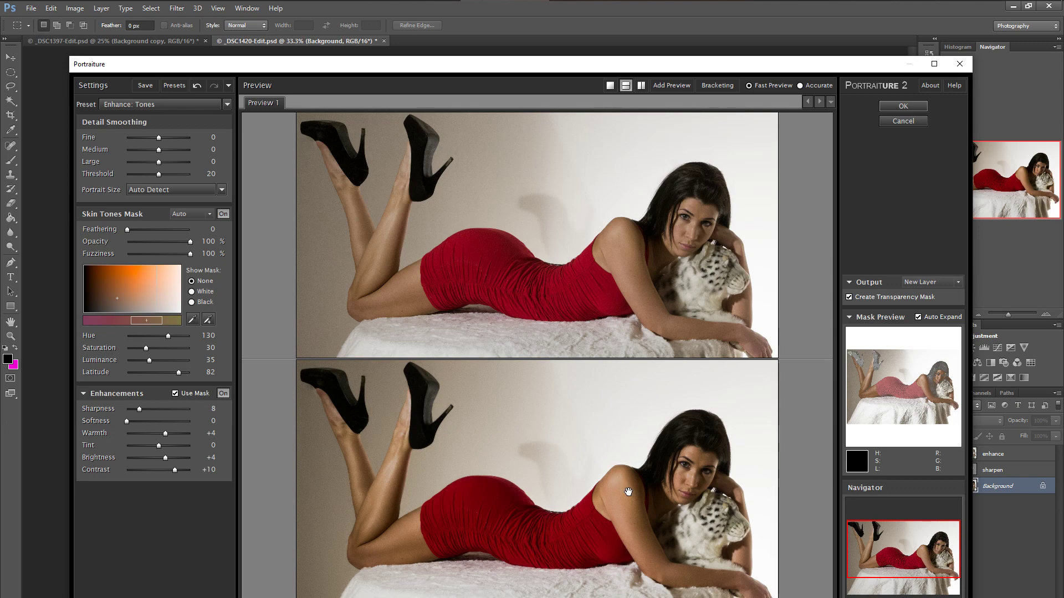
Step: Try the Smoothing: Normal preset on the photo
{"action": "left_click", "coordinate": [227, 104]}
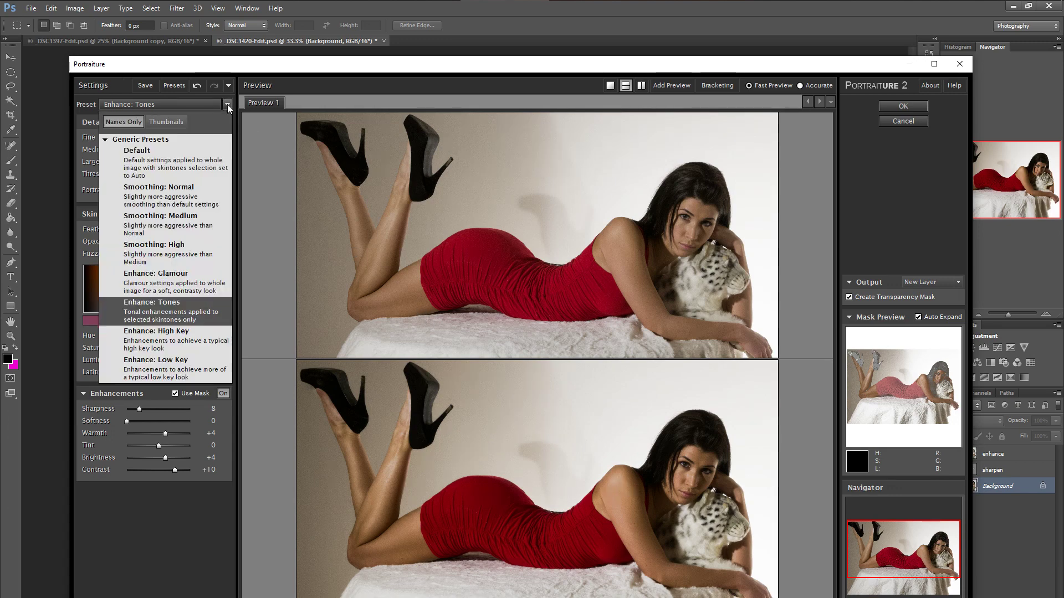
{"action": "left_click", "coordinate": [183, 195]}
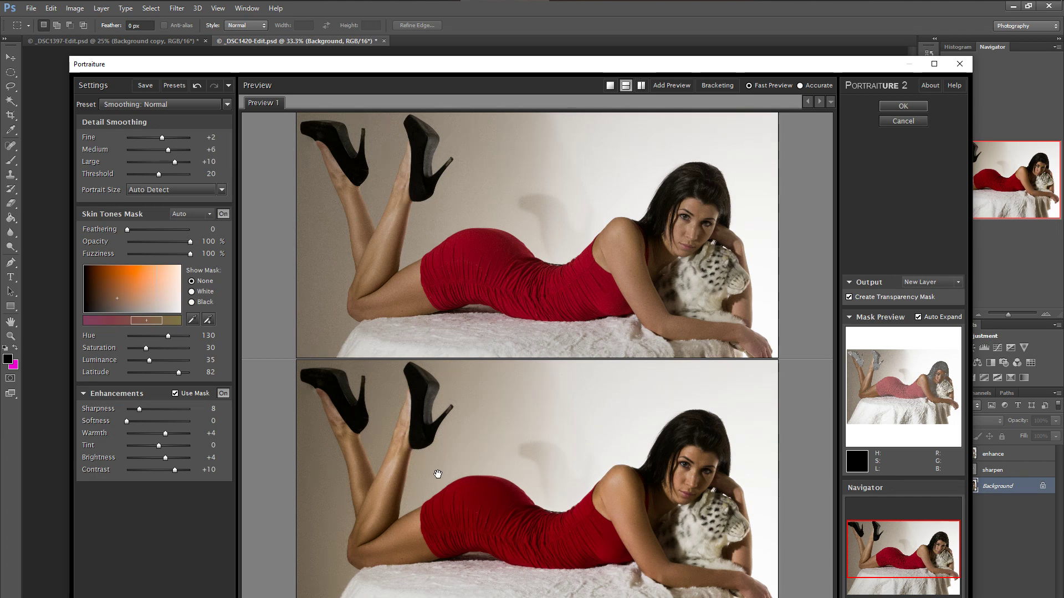
{"action": "left_click", "coordinate": [225, 105]}
{"action": "left_click", "coordinate": [226, 105]}
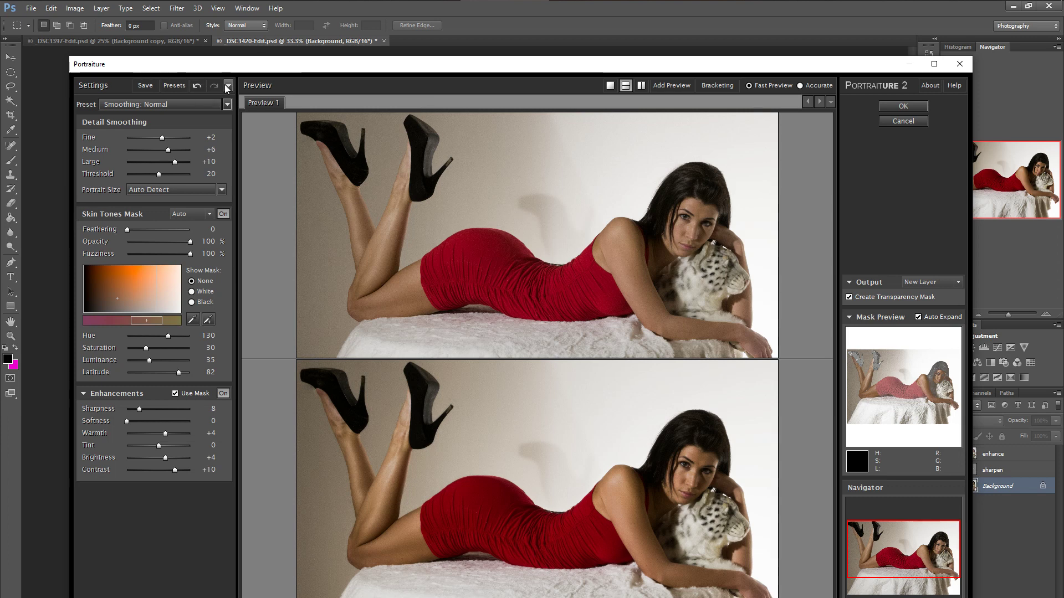
Step: Revert to the initial settings through the settings history and apply the Default preset
{"action": "left_click", "coordinate": [227, 86]}
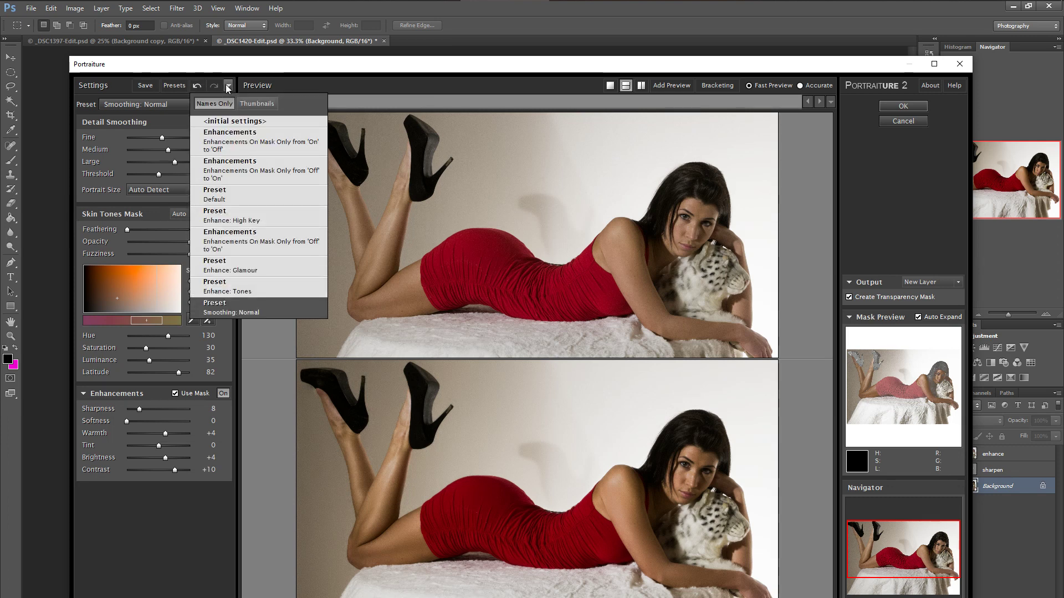
{"action": "left_click", "coordinate": [217, 121]}
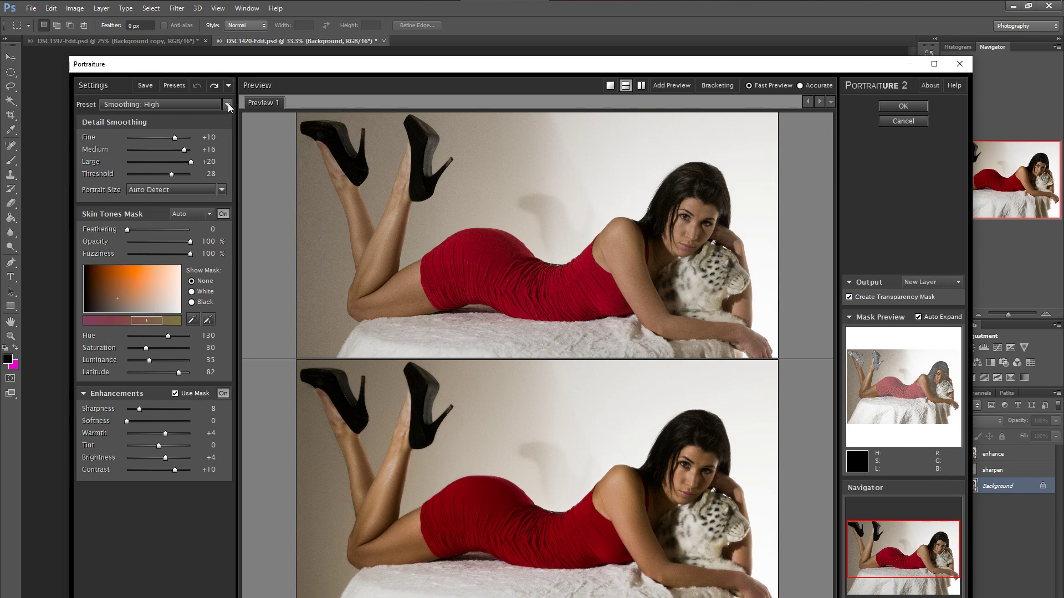
{"action": "left_click", "coordinate": [228, 107]}
{"action": "left_click", "coordinate": [165, 163]}
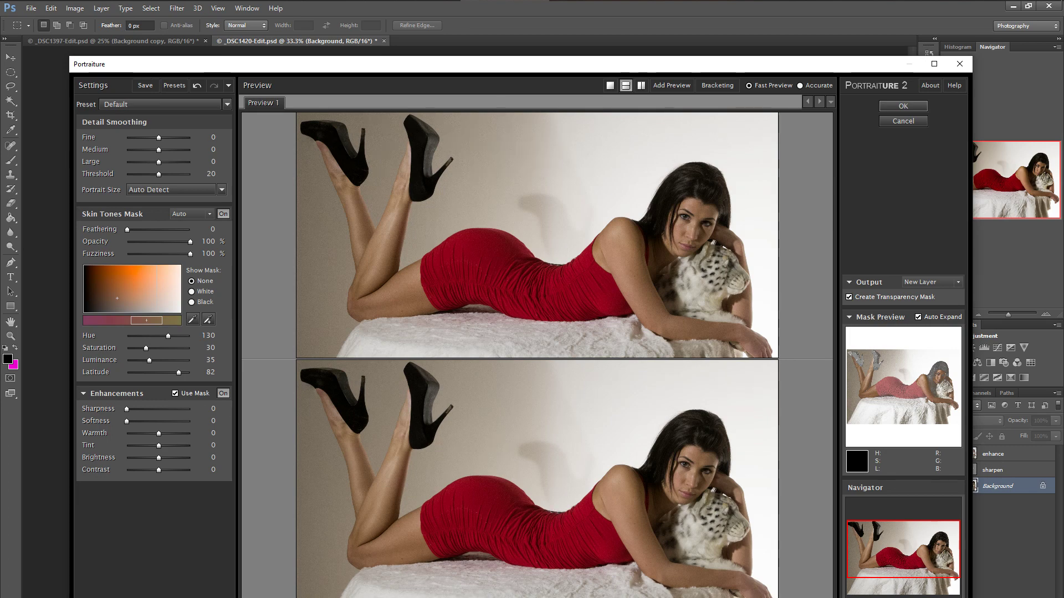
Step: Enlarge the stacked preview around the model's face to compare the skin before and after smoothing
{"action": "key", "text": "ctrl+minus"}
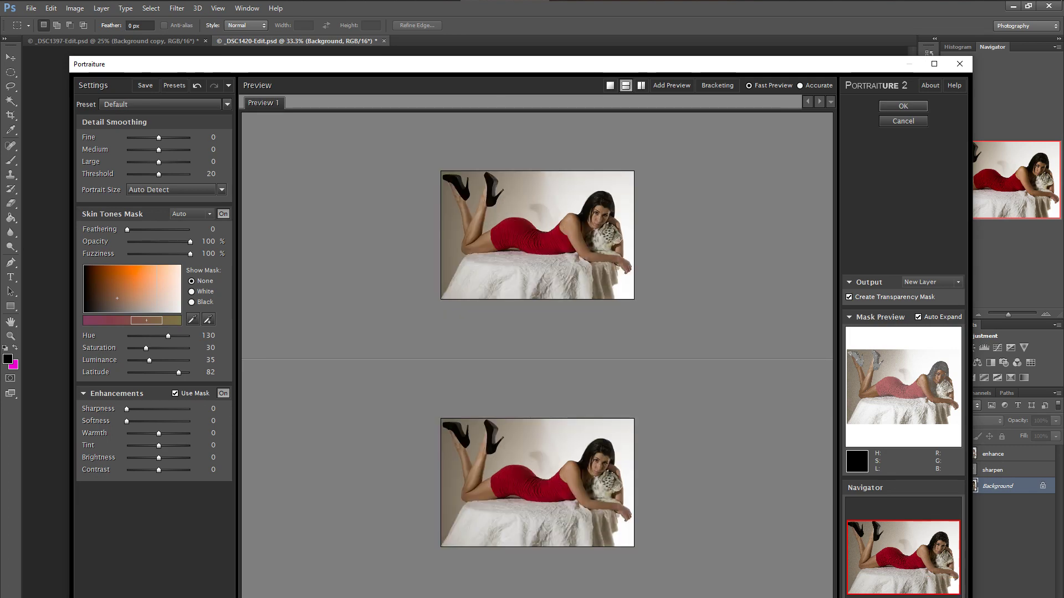
{"action": "key", "text": "ctrl+plus"}
{"action": "key", "text": "ctrl+plus"}
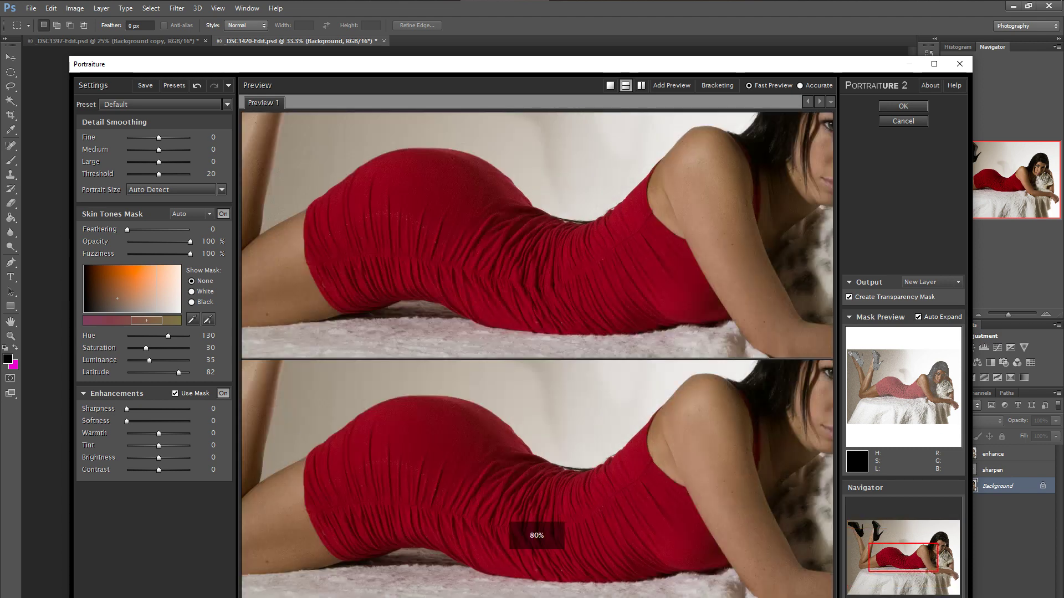
{"action": "left_click_drag", "start_coordinate": [677, 523], "coordinate": [471, 534]}
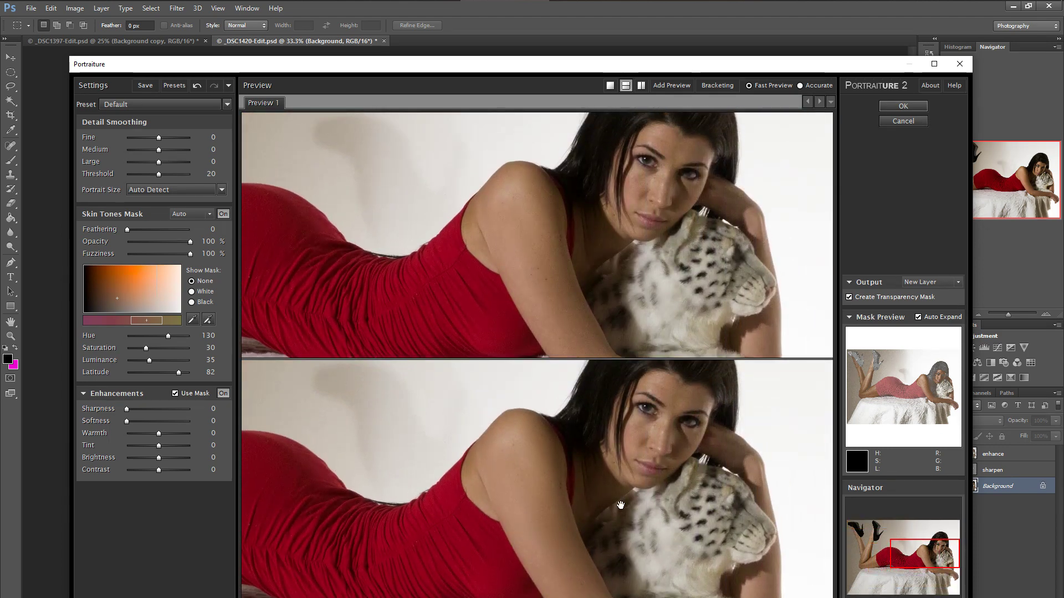
{"action": "left_click_drag", "start_coordinate": [619, 506], "coordinate": [487, 541]}
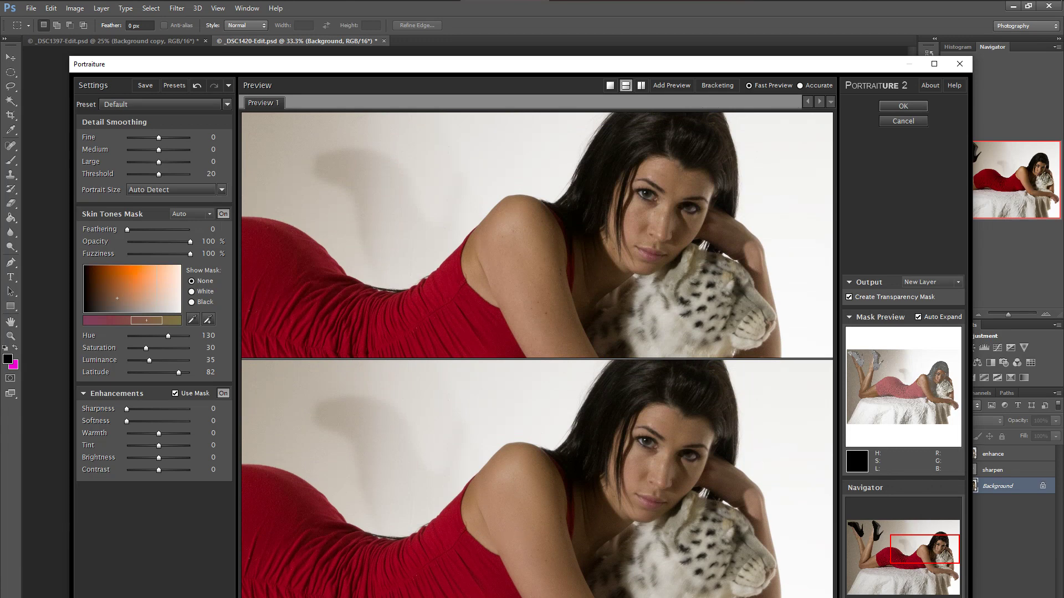
{"action": "key", "text": "ctrl+plus"}
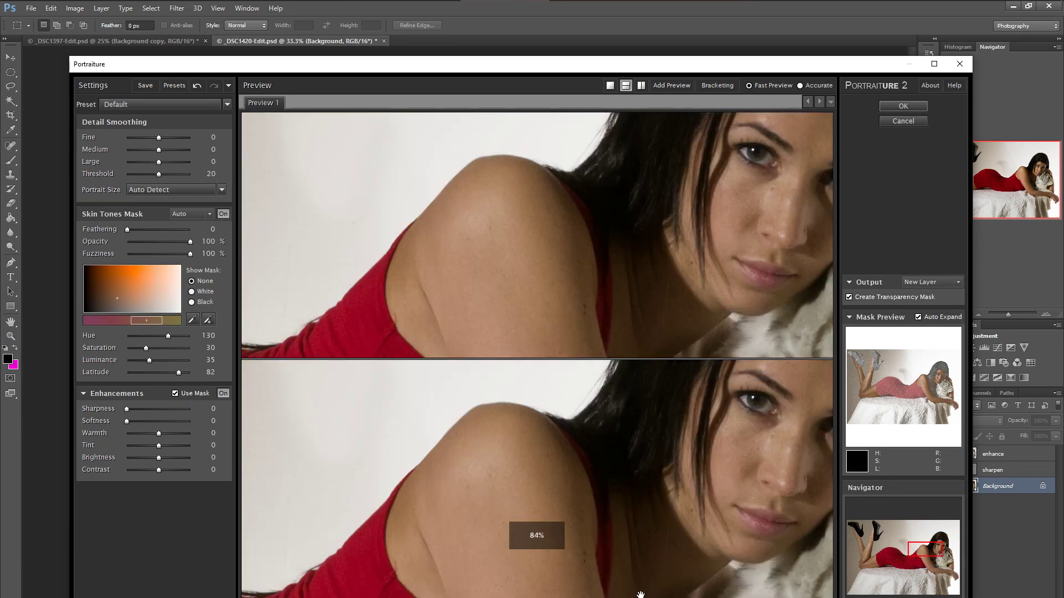
{"action": "left_click_drag", "start_coordinate": [713, 510], "coordinate": [553, 556]}
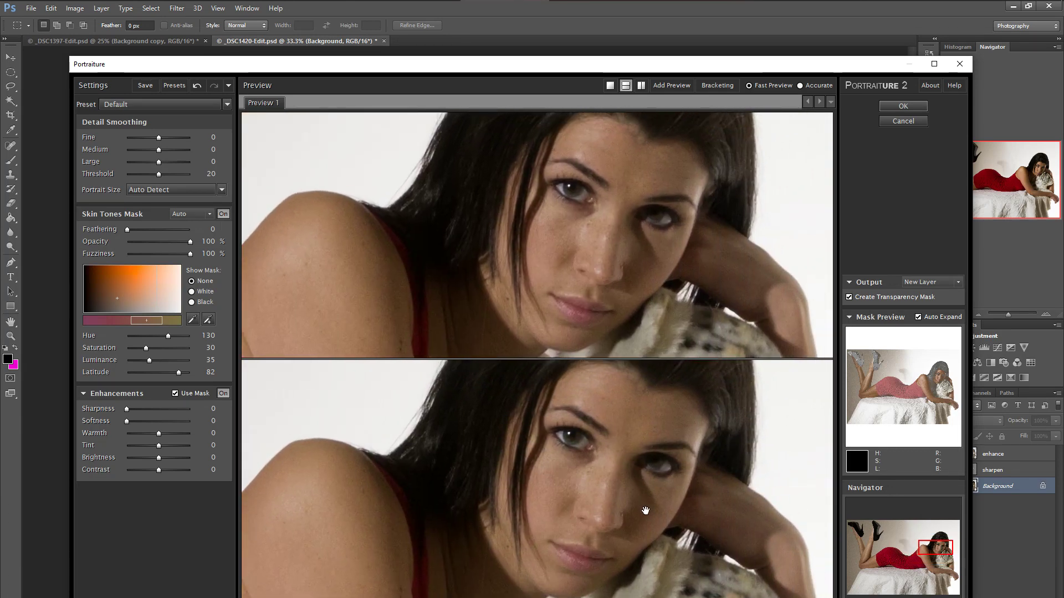
{"action": "left_click_drag", "start_coordinate": [645, 510], "coordinate": [609, 546]}
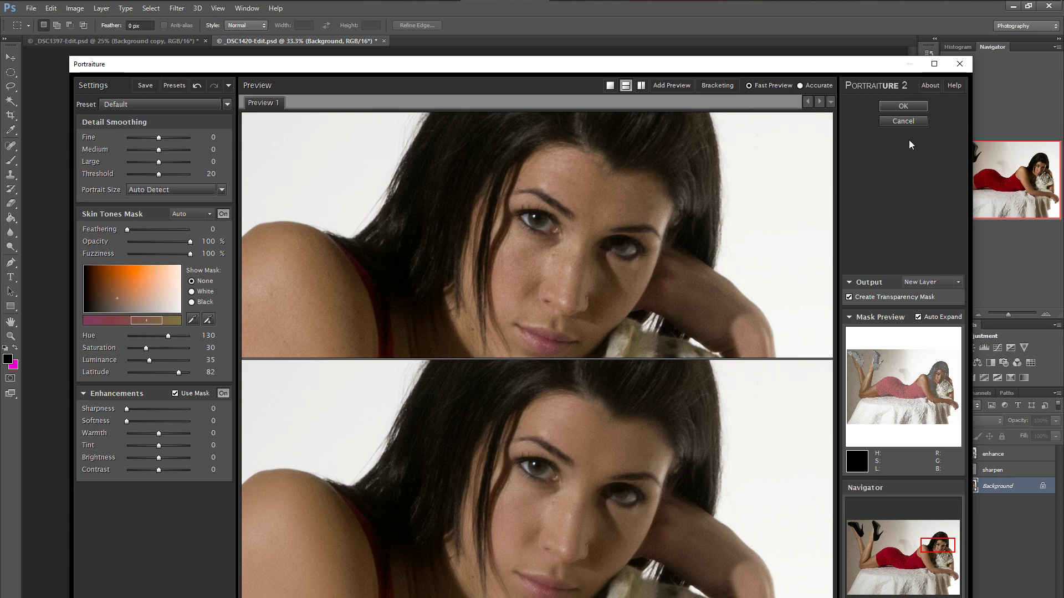
Step: Keep the output set to New Layer with a transparency mask and apply the Portraiture filter
{"action": "left_click", "coordinate": [957, 282]}
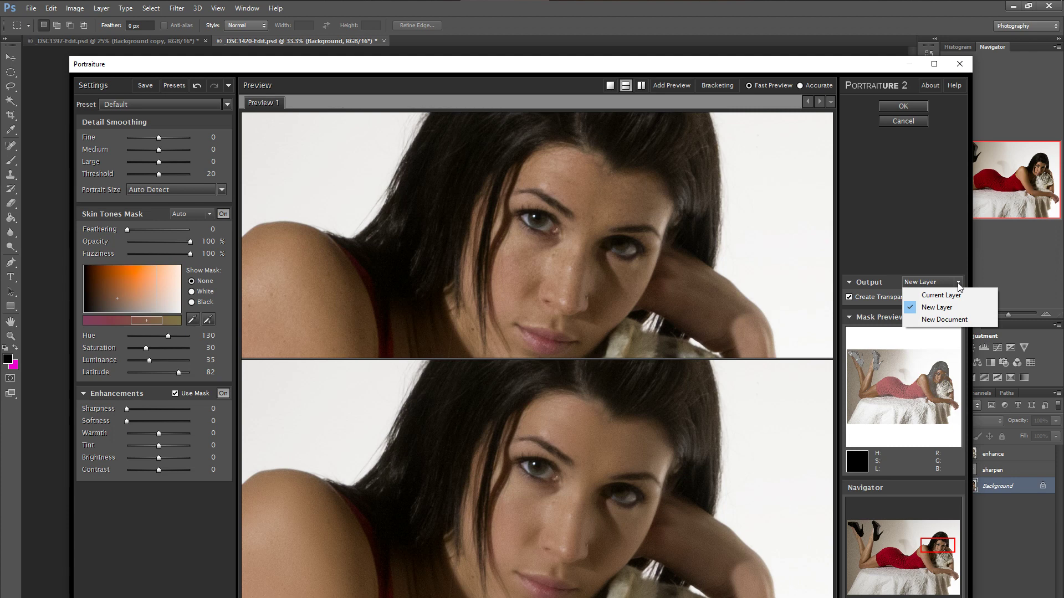
{"action": "left_click", "coordinate": [943, 307]}
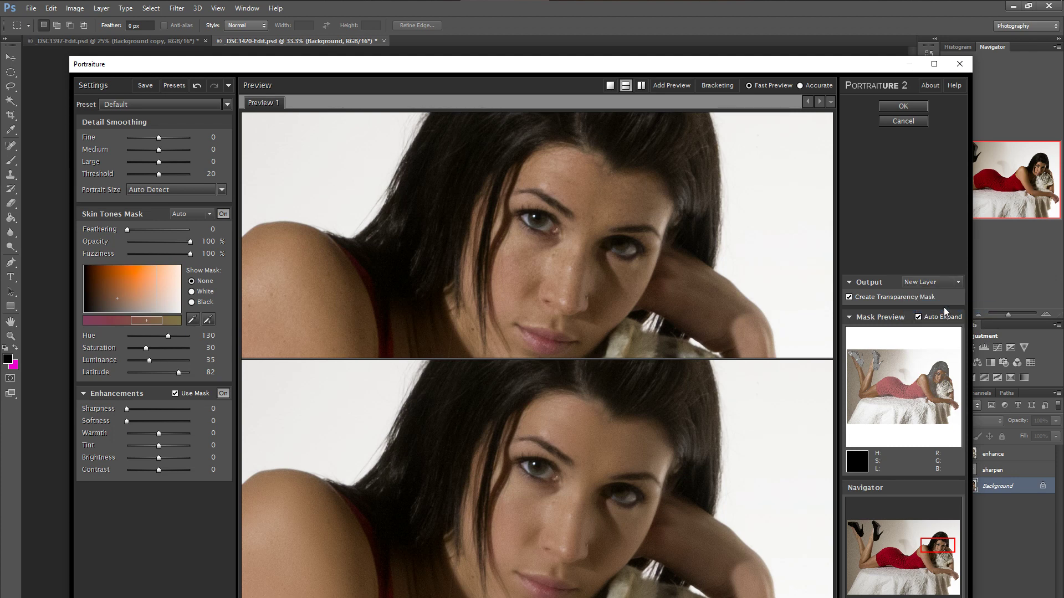
{"action": "left_click", "coordinate": [903, 107]}
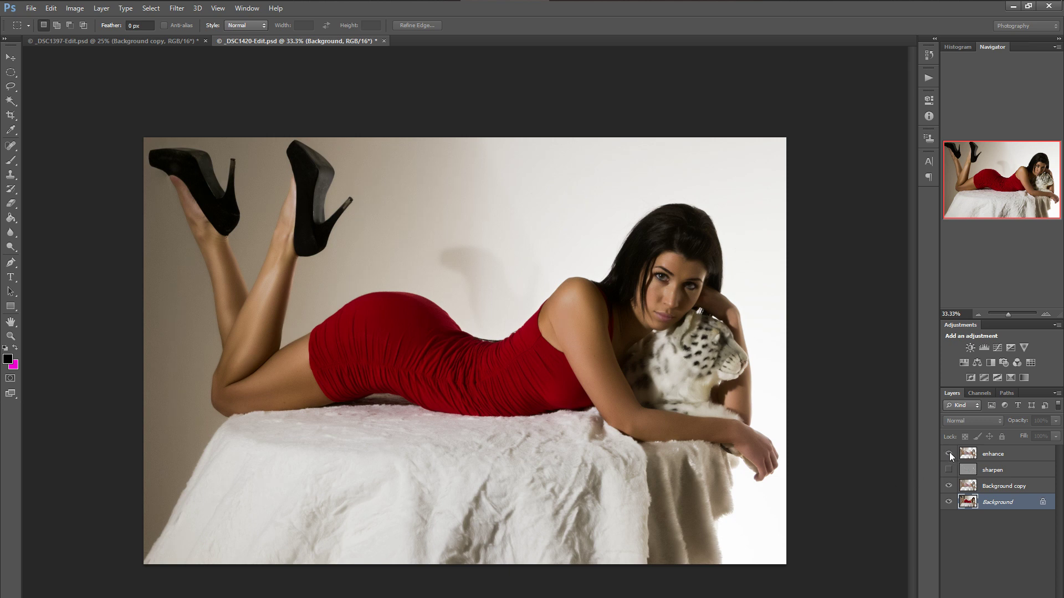
Step: Isolate the Background copy layer and compare it with the enhance layer shown alone, leaving both hidden
{"action": "left_click", "coordinate": [948, 453]}
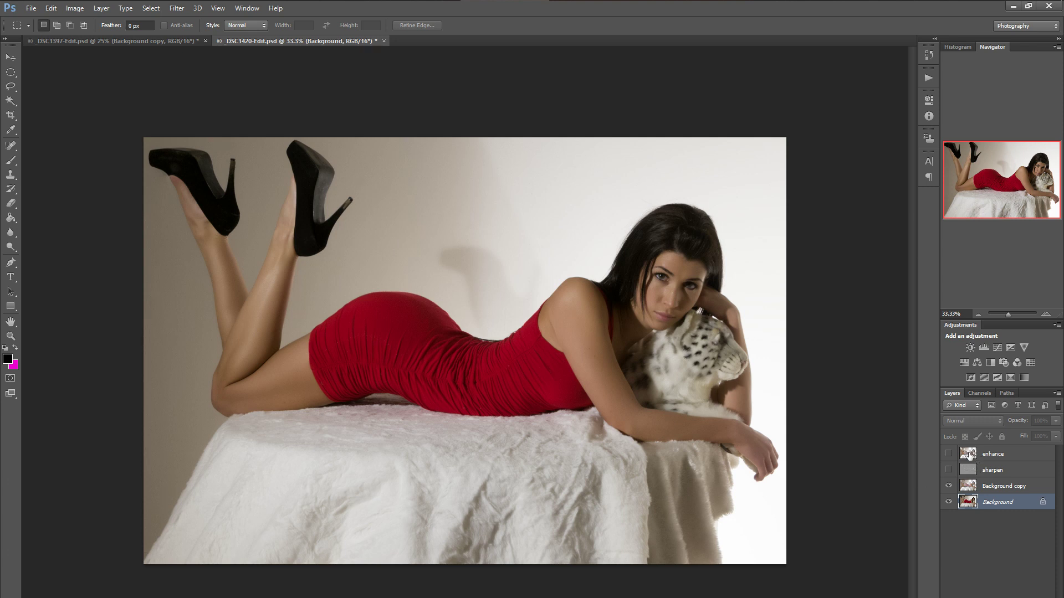
{"action": "left_click", "coordinate": [949, 502]}
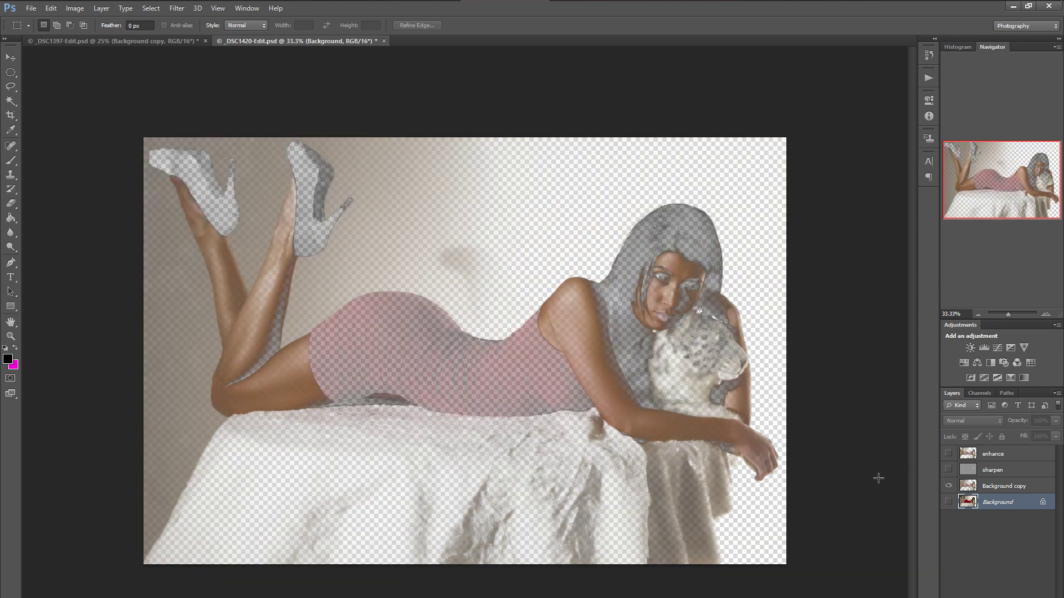
{"action": "left_click", "coordinate": [948, 486]}
{"action": "left_click", "coordinate": [949, 455]}
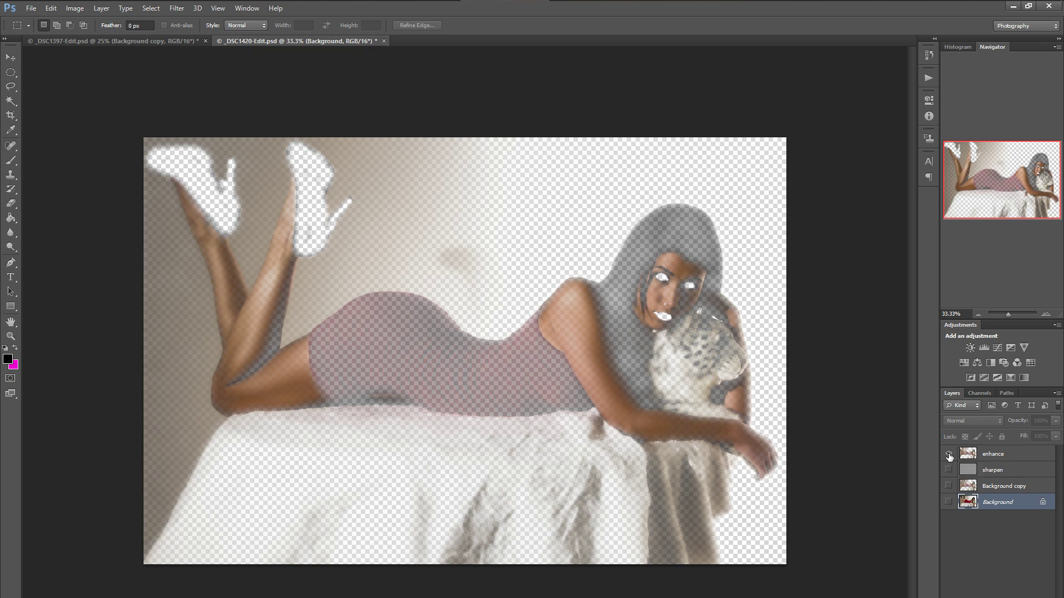
{"action": "left_click", "coordinate": [949, 454]}
Step: Show the Background layer and toggle the Background copy layer on and off to compare the smoothing
{"action": "left_click", "coordinate": [949, 502]}
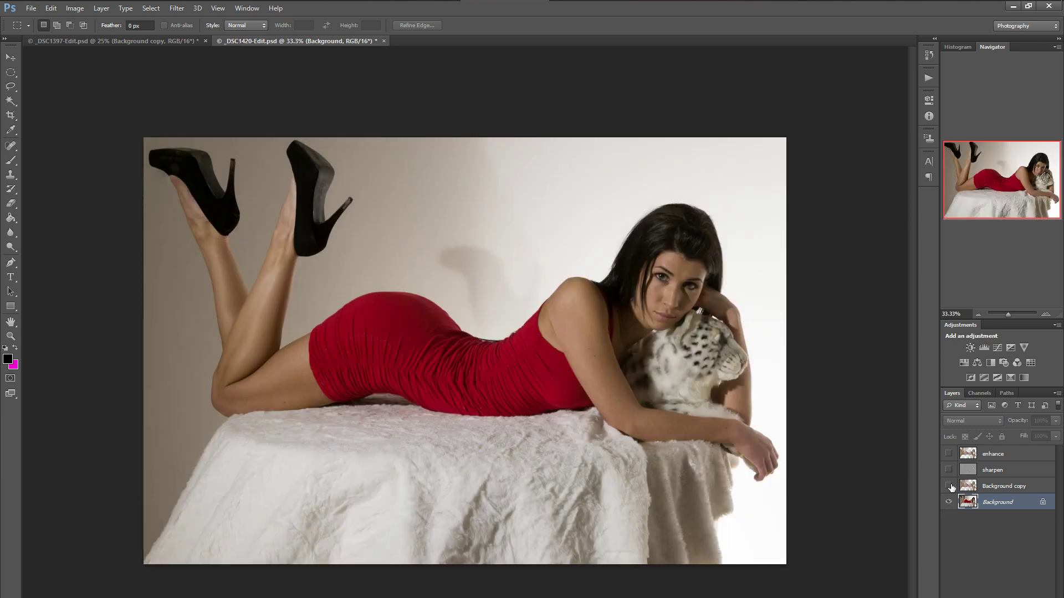
{"action": "left_click", "coordinate": [949, 486]}
{"action": "left_click", "coordinate": [949, 486]}
Step: Examine the sharpen layer on its own, hide it, and make the Background copy and Background layers visible
{"action": "left_click", "coordinate": [949, 502]}
{"action": "left_click", "coordinate": [949, 470]}
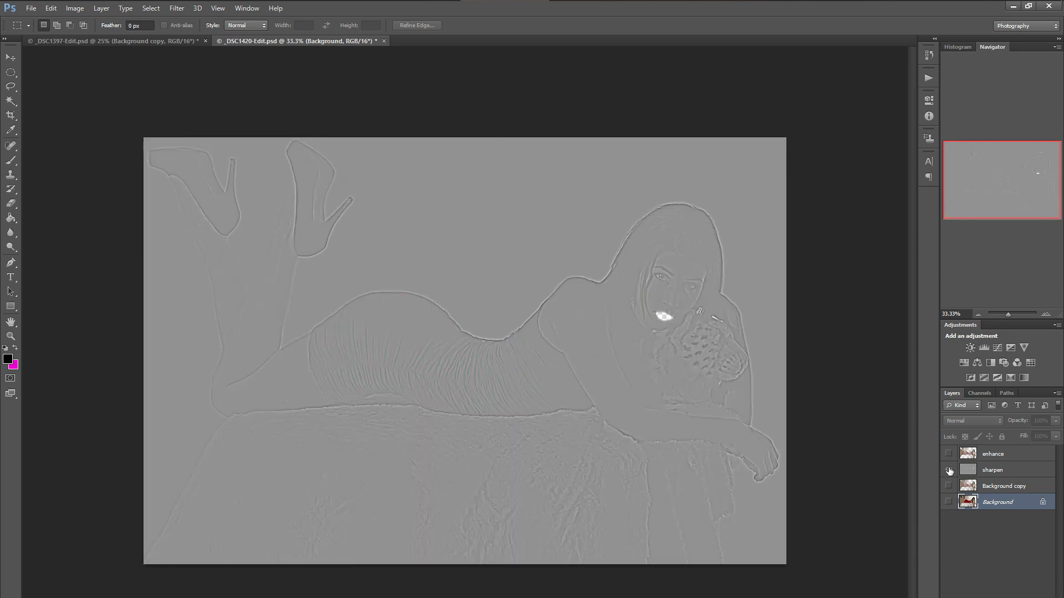
{"action": "left_click", "coordinate": [949, 469]}
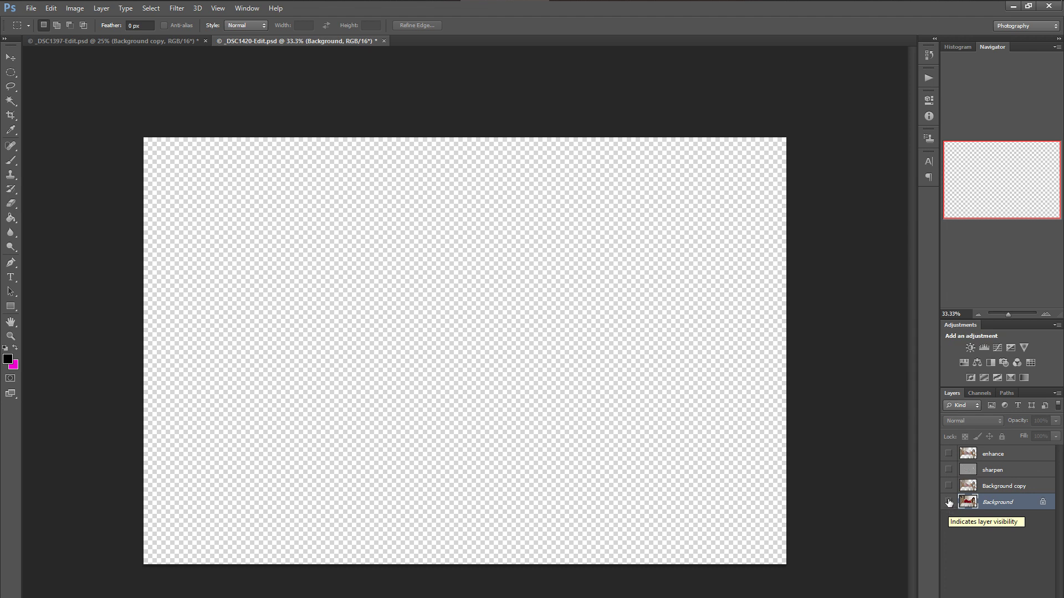
{"action": "left_click", "coordinate": [949, 470]}
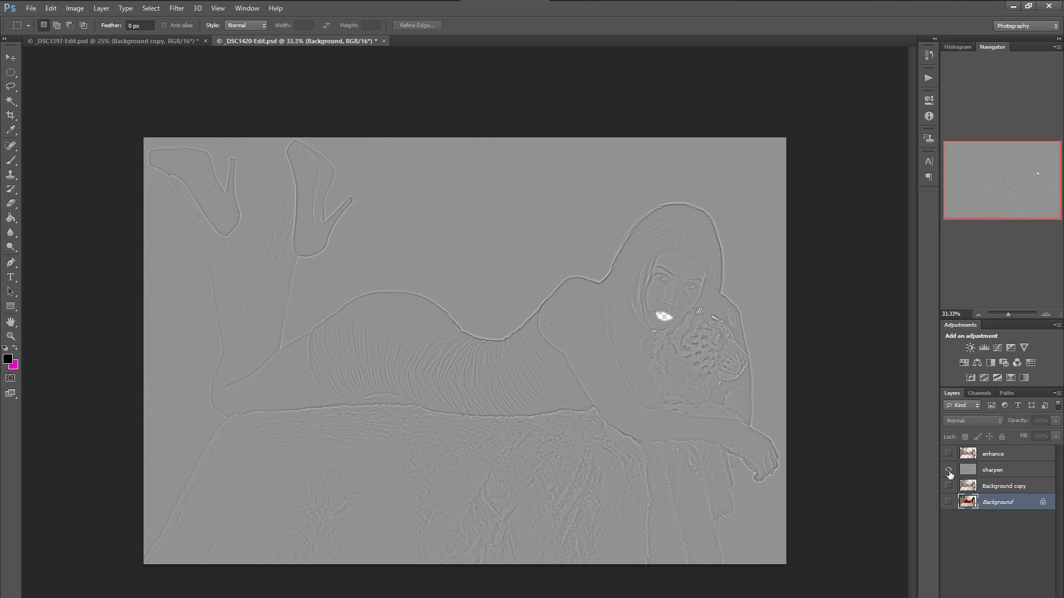
{"action": "left_click", "coordinate": [949, 470]}
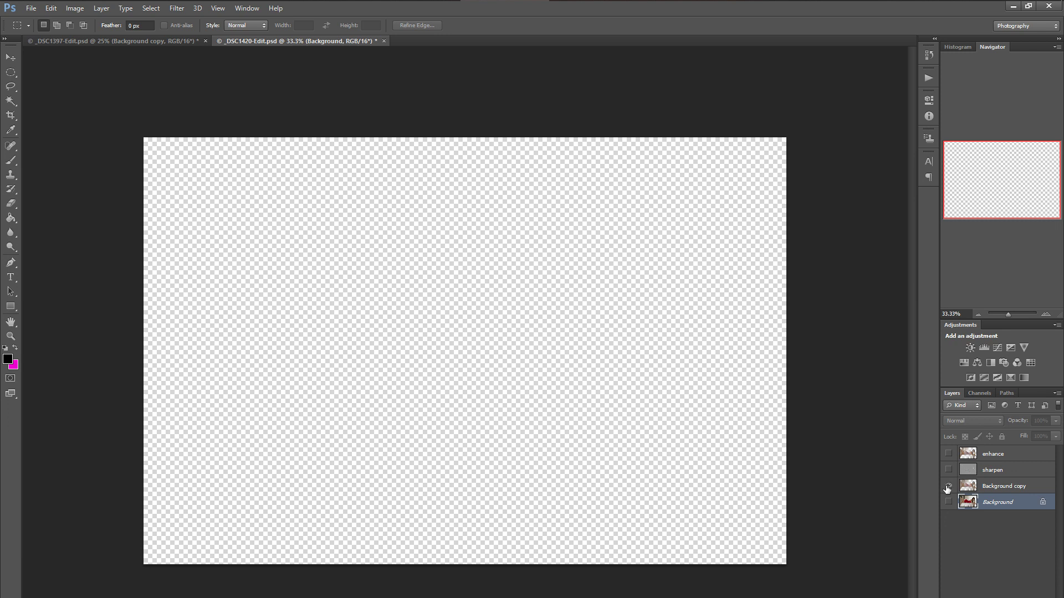
{"action": "left_click", "coordinate": [948, 486]}
{"action": "left_click", "coordinate": [949, 502]}
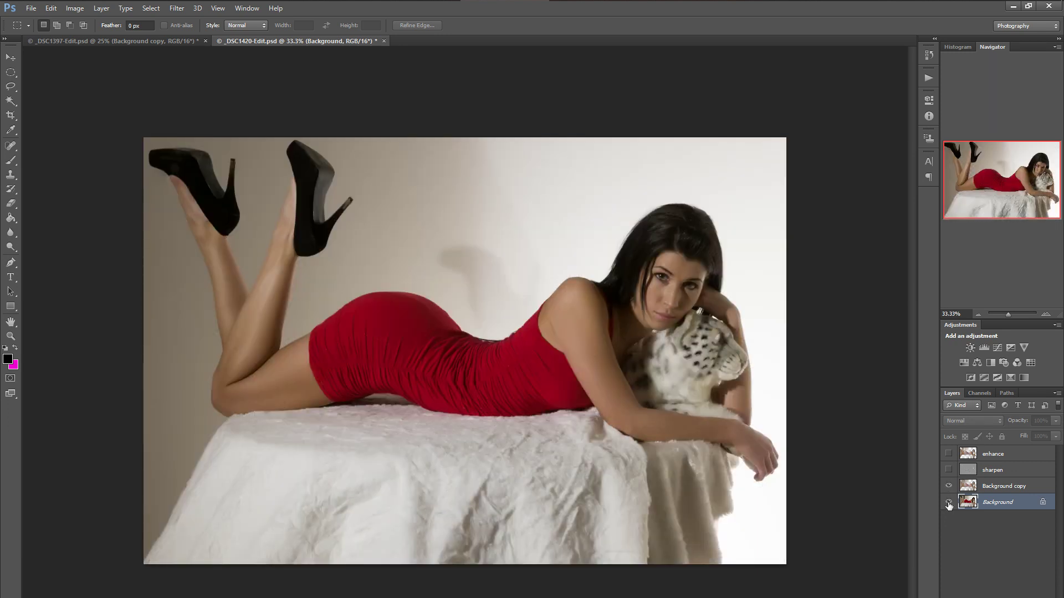
Step: Rename the Background copy layer as Enhance2
{"action": "left_click", "coordinate": [1048, 314]}
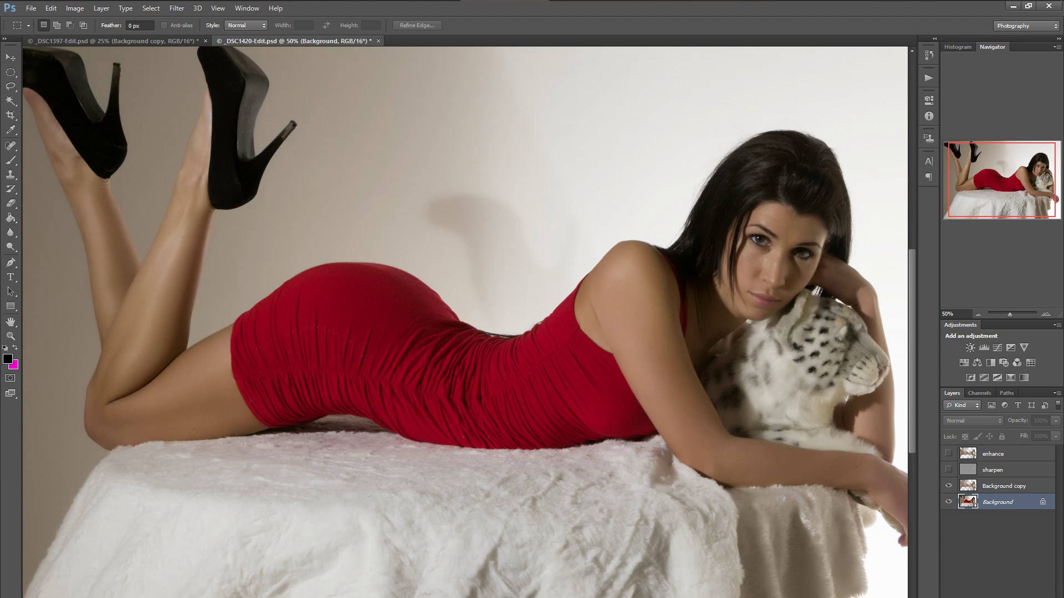
{"action": "scroll", "coordinate": [805, 486], "scroll_direction": "right", "scroll_amount": 5}
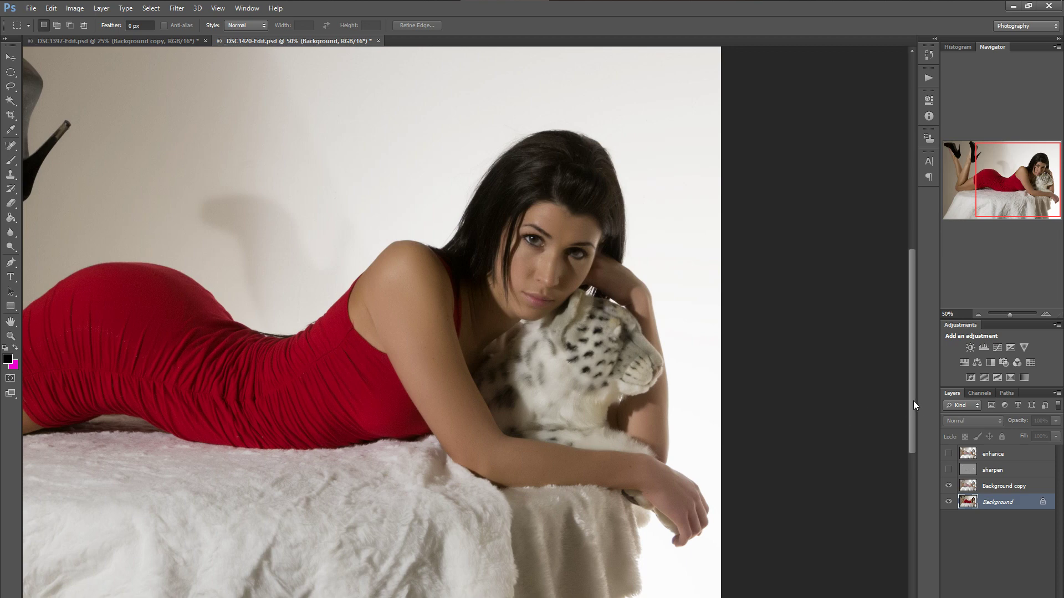
{"action": "scroll", "coordinate": [913, 401], "scroll_direction": "up", "scroll_amount": 2}
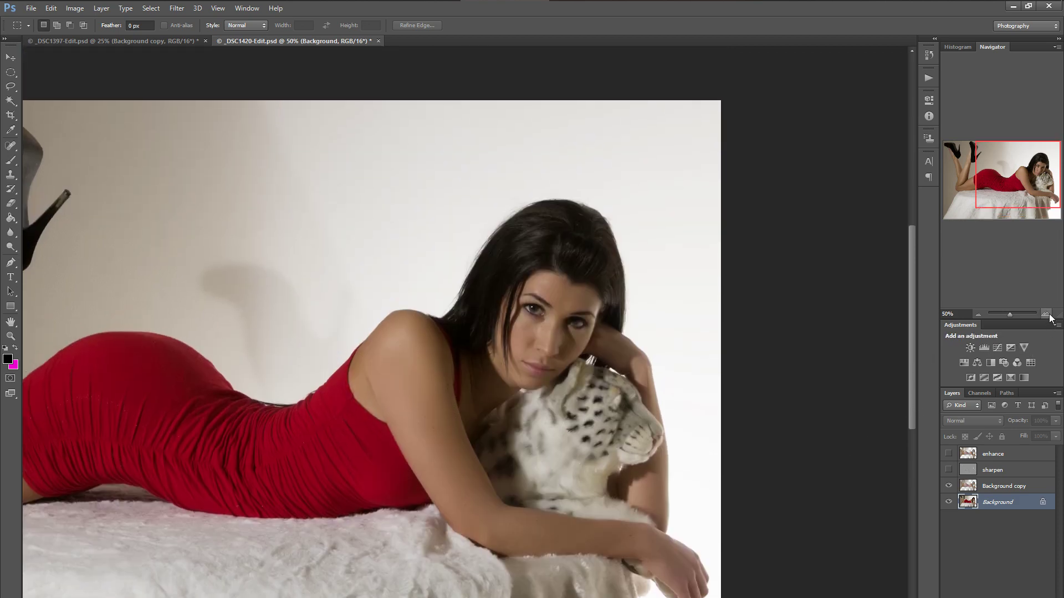
{"action": "left_click", "coordinate": [1046, 314]}
{"action": "left_click", "coordinate": [1047, 314]}
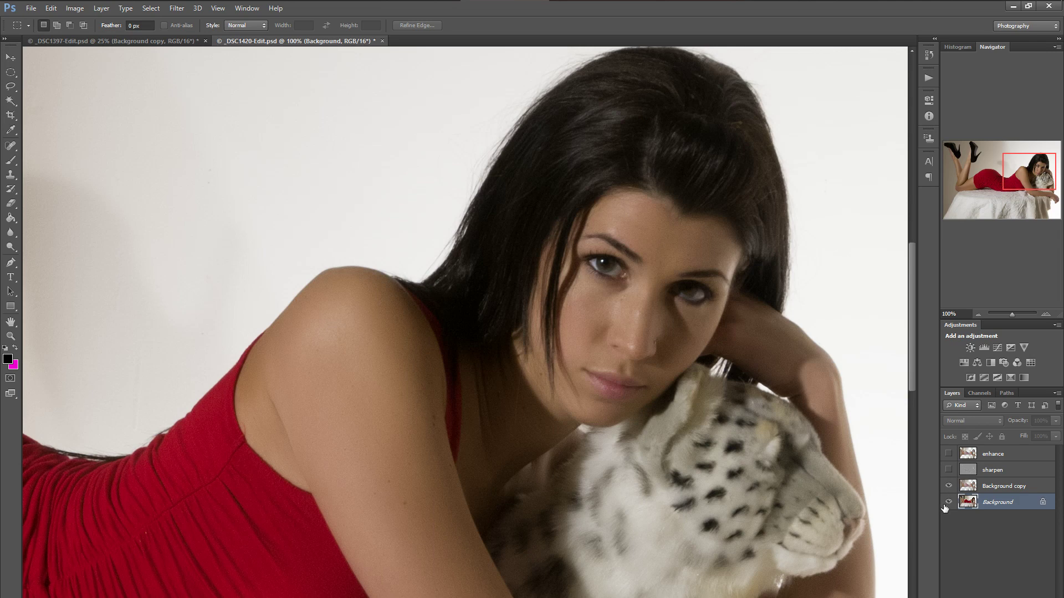
{"action": "left_click", "coordinate": [969, 486]}
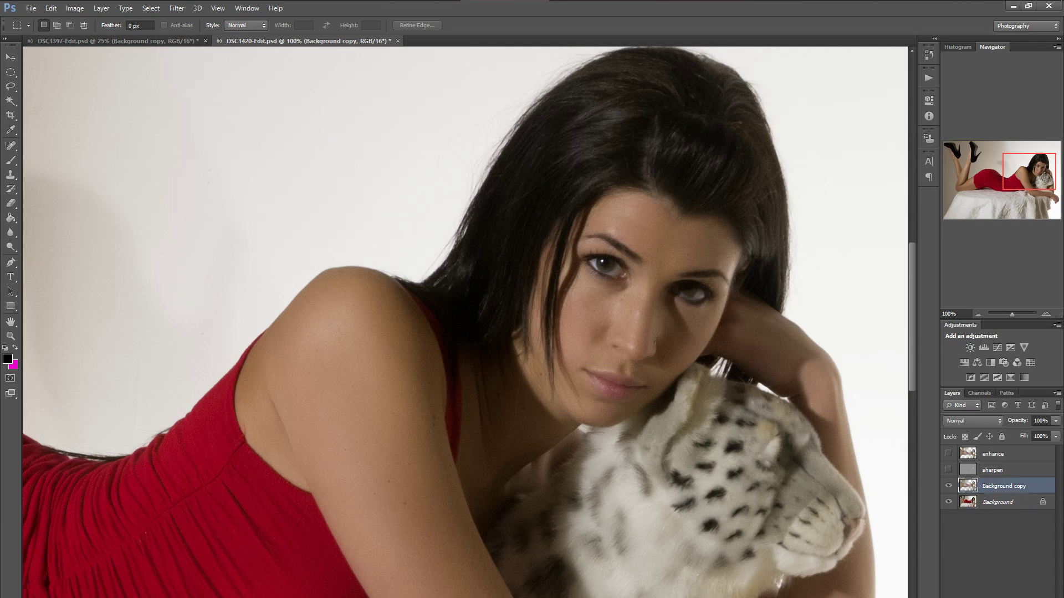
{"action": "right_click", "coordinate": [995, 487]}
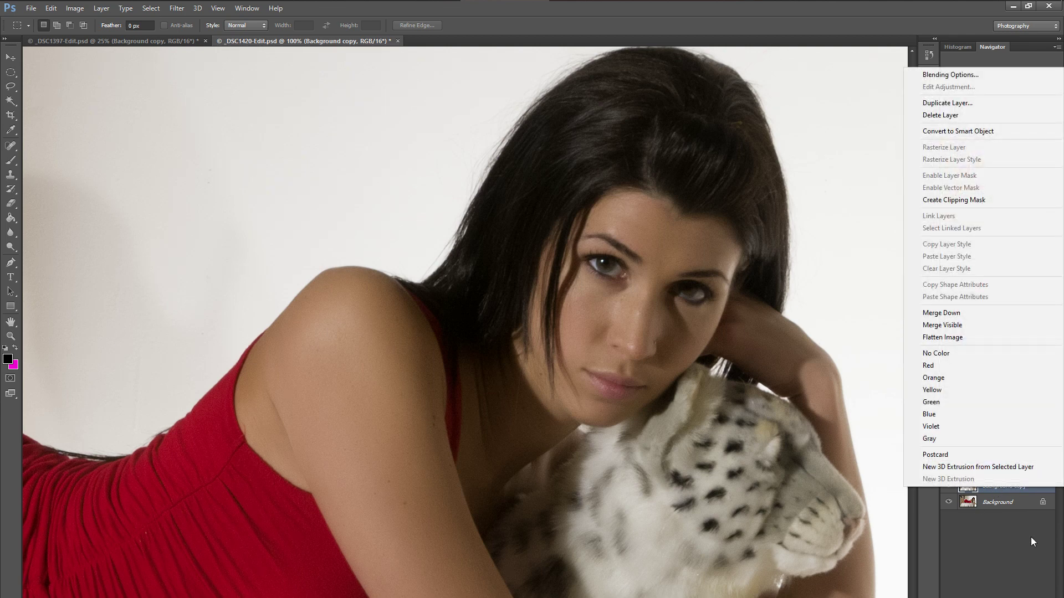
{"action": "left_click", "coordinate": [1030, 537]}
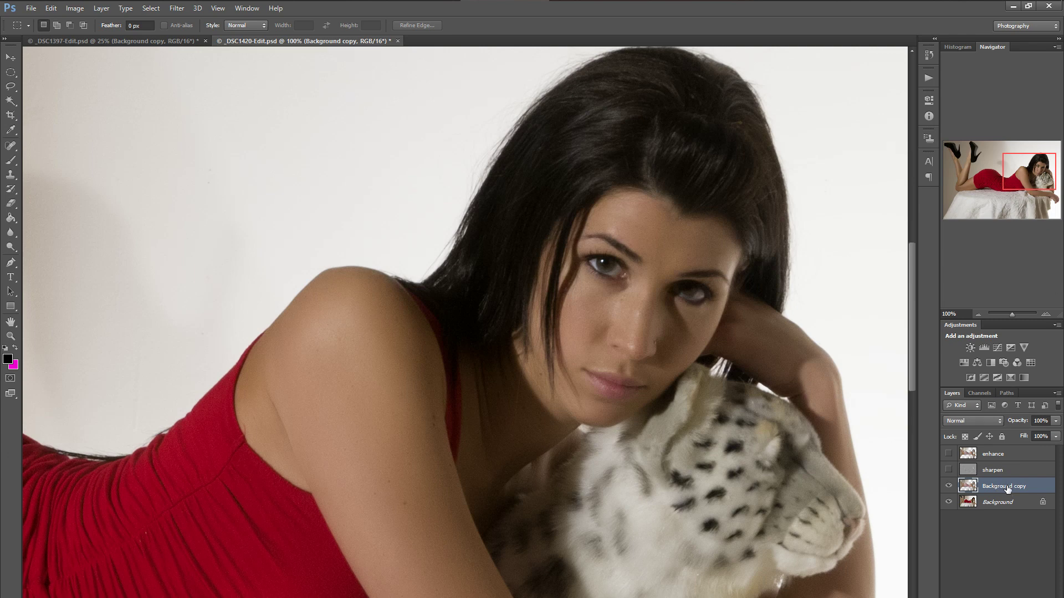
{"action": "double_click", "coordinate": [1008, 487]}
{"action": "type", "text": "En"}
{"action": "type", "text": "hancement"}
{"action": "key", "text": "BackSpace"}
{"action": "key", "text": "BackSpace"}
{"action": "type", "text": "2"}
{"action": "key", "text": "Return"}
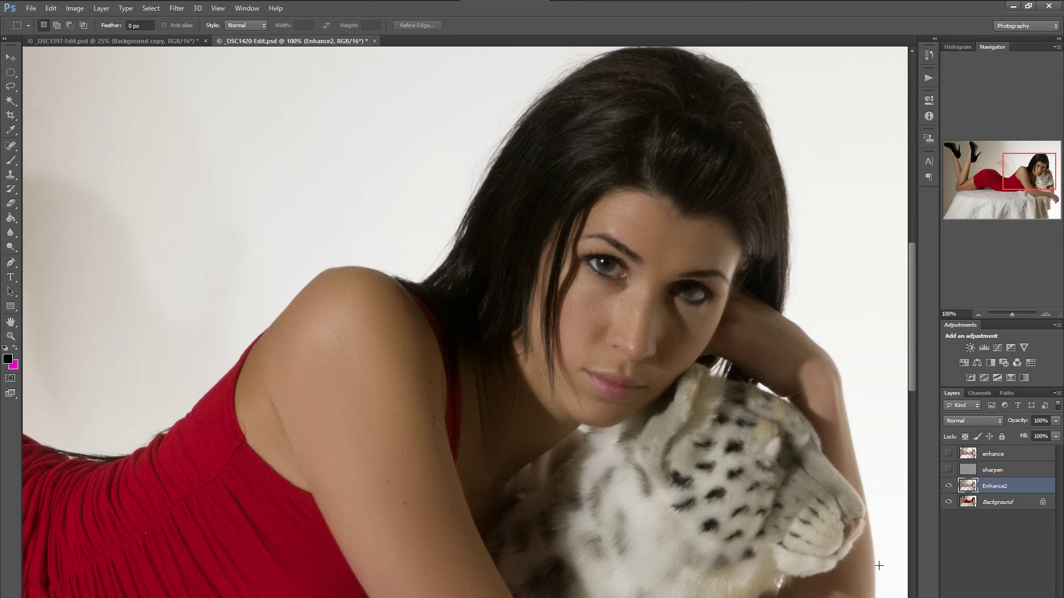
Step: Hide the Background layer, erase both of the model's eyes from the Enhance2 layer with the Eraser, and show Background again
{"action": "left_click", "coordinate": [948, 502]}
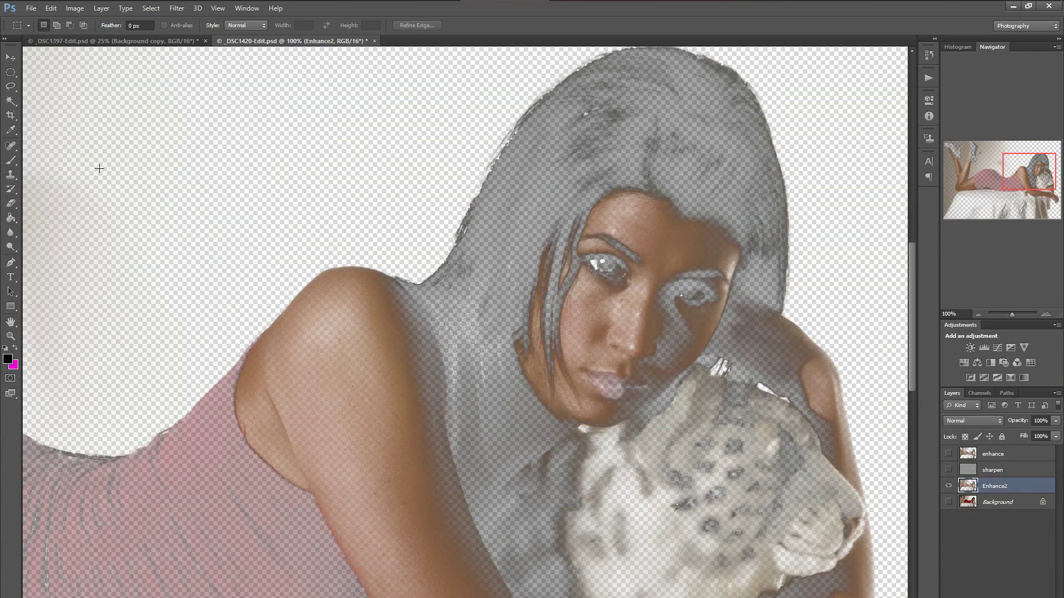
{"action": "left_click", "coordinate": [12, 205]}
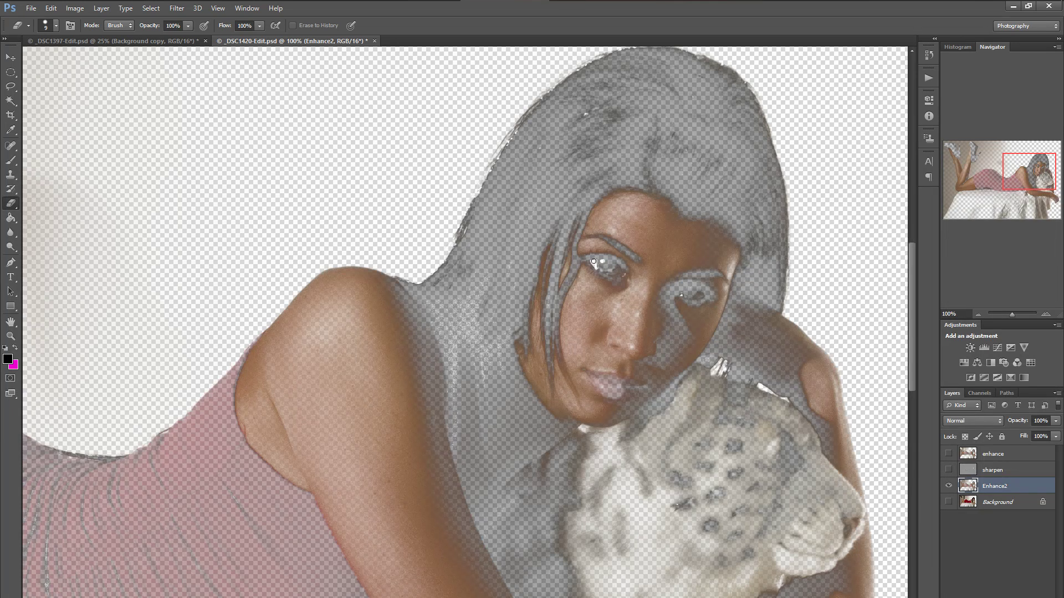
{"action": "mouse_move", "coordinate": [593, 261]}
{"action": "left_mouse_down"}
{"action": "mouse_move", "coordinate": [620, 273]}
{"action": "mouse_move", "coordinate": [599, 265]}
{"action": "mouse_move", "coordinate": [602, 274]}
{"action": "mouse_move", "coordinate": [620, 271]}
{"action": "mouse_move", "coordinate": [588, 263]}
{"action": "mouse_move", "coordinate": [625, 276]}
{"action": "left_mouse_up"}
{"action": "left_click", "coordinate": [948, 502]}
{"action": "left_click", "coordinate": [948, 502]}
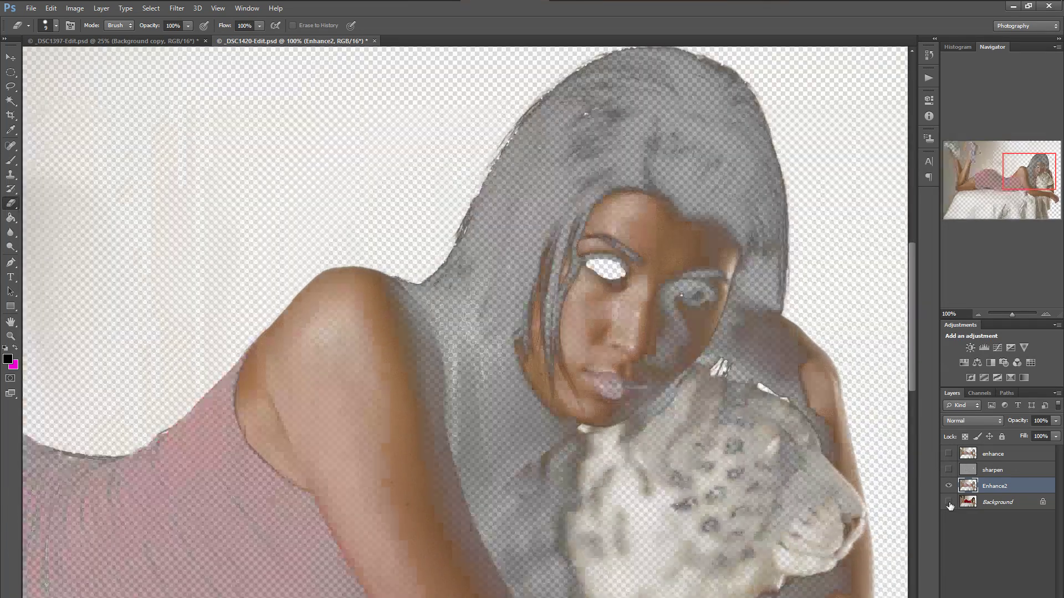
{"action": "left_click", "coordinate": [948, 502]}
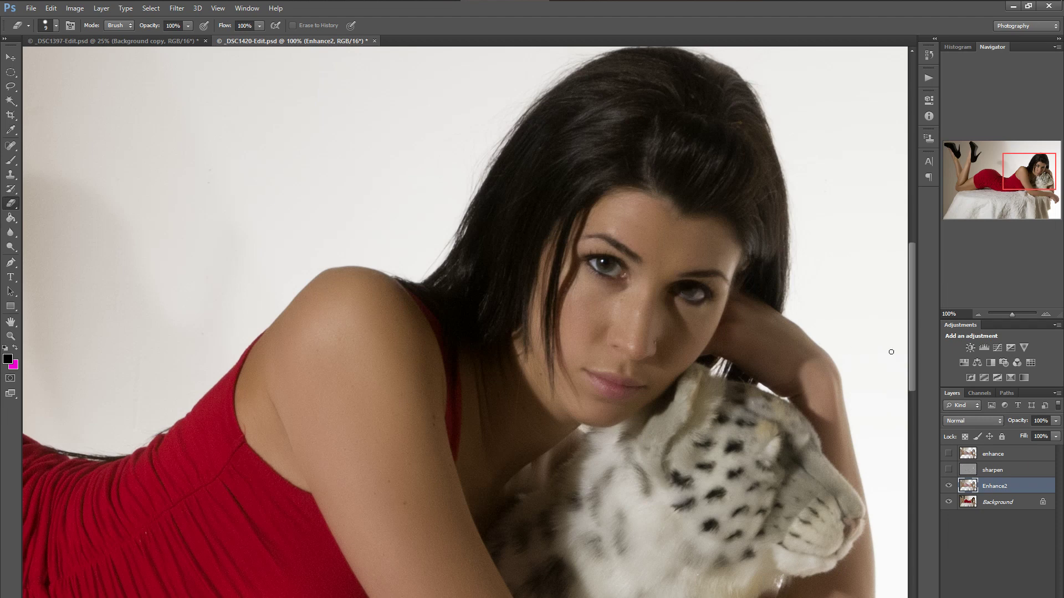
{"action": "left_click", "coordinate": [948, 501]}
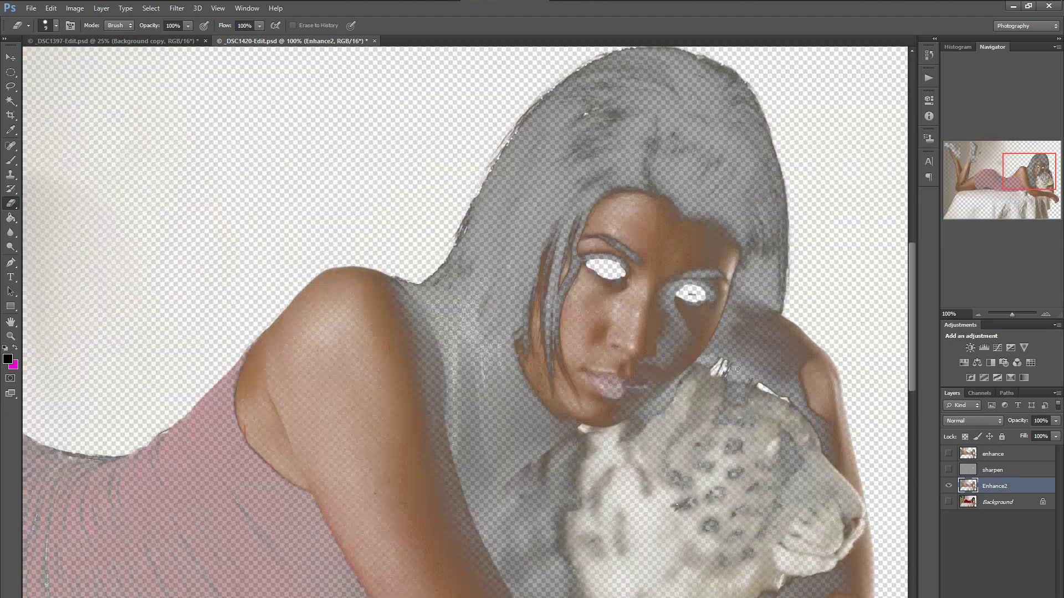
{"action": "mouse_move", "coordinate": [691, 295]}
{"action": "left_mouse_down"}
{"action": "mouse_move", "coordinate": [697, 305]}
{"action": "mouse_move", "coordinate": [707, 295]}
{"action": "mouse_move", "coordinate": [678, 292]}
{"action": "mouse_move", "coordinate": [694, 290]}
{"action": "left_mouse_up"}
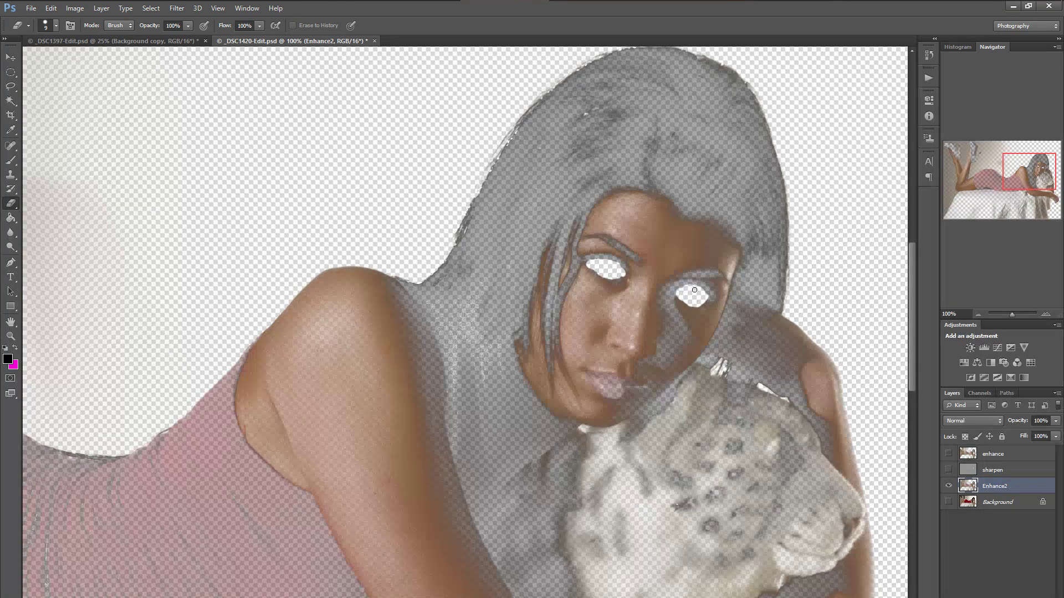
{"action": "left_click", "coordinate": [949, 502]}
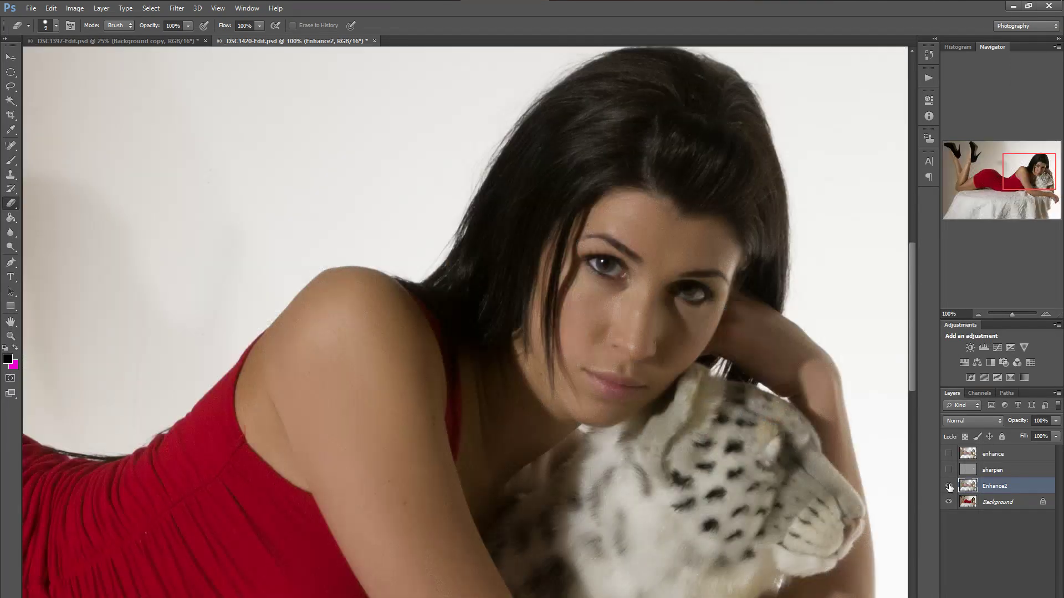
Step: Toggle the Enhance2 layer repeatedly to compare the smoothed skin with the original around the erased eyes
{"action": "left_click", "coordinate": [948, 486]}
{"action": "left_click", "coordinate": [949, 487]}
{"action": "left_click", "coordinate": [949, 487]}
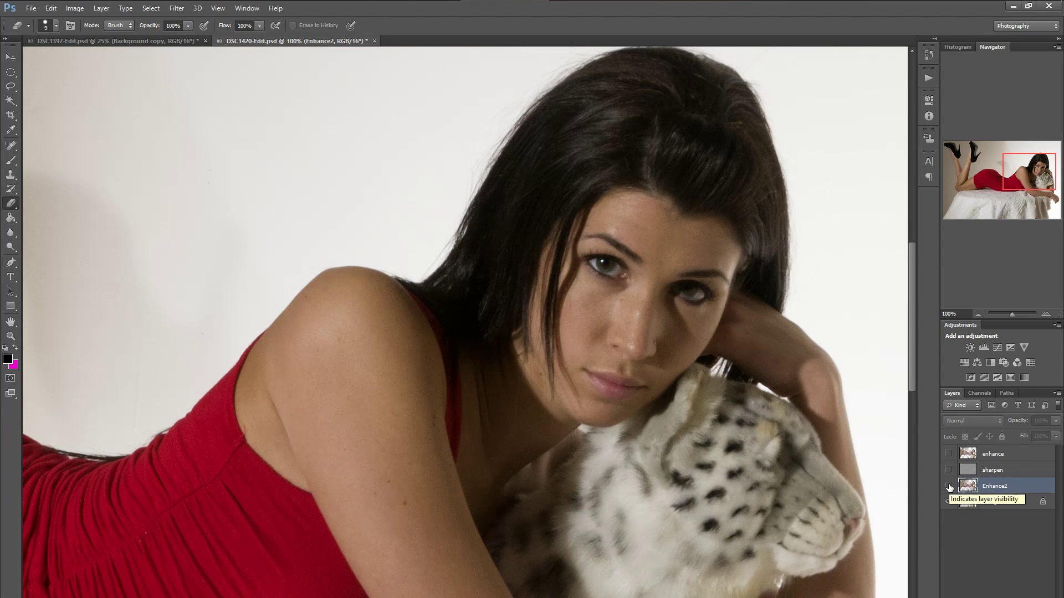
{"action": "left_click", "coordinate": [949, 487]}
{"action": "left_click", "coordinate": [948, 487]}
{"action": "left_click", "coordinate": [948, 487]}
{"action": "left_click", "coordinate": [949, 486]}
{"action": "left_click", "coordinate": [948, 487]}
{"action": "left_click", "coordinate": [948, 486]}
{"action": "left_click", "coordinate": [948, 486]}
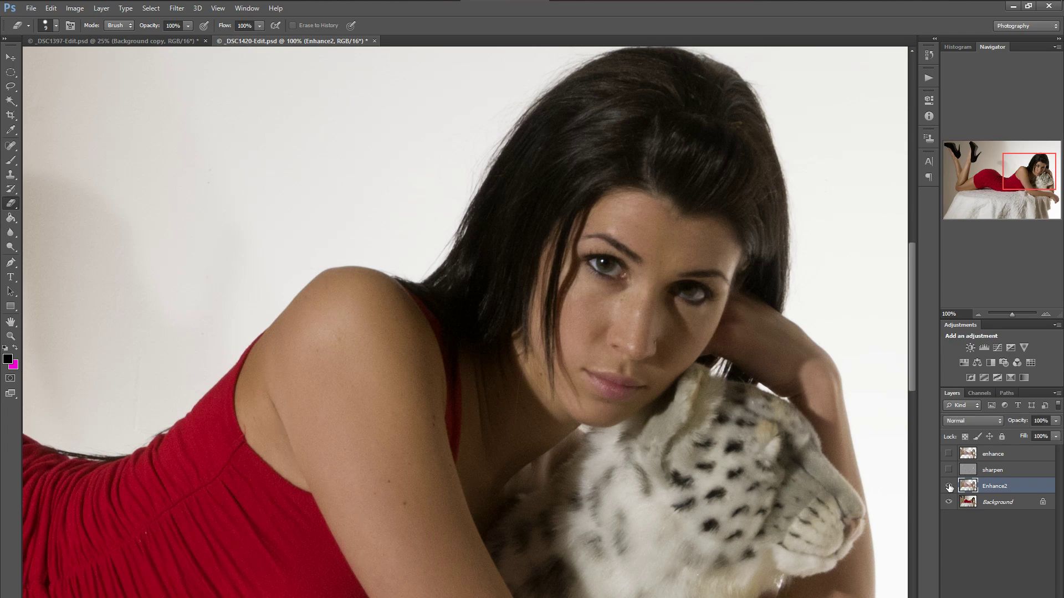
{"action": "left_click", "coordinate": [949, 487]}
{"action": "left_click", "coordinate": [948, 486]}
{"action": "left_click", "coordinate": [949, 485]}
{"action": "left_click", "coordinate": [949, 486]}
{"action": "left_click", "coordinate": [948, 486]}
Step: Erase the model's lips from the Enhance2 layer with the Background layer hidden, and show Background again
{"action": "left_click", "coordinate": [948, 502]}
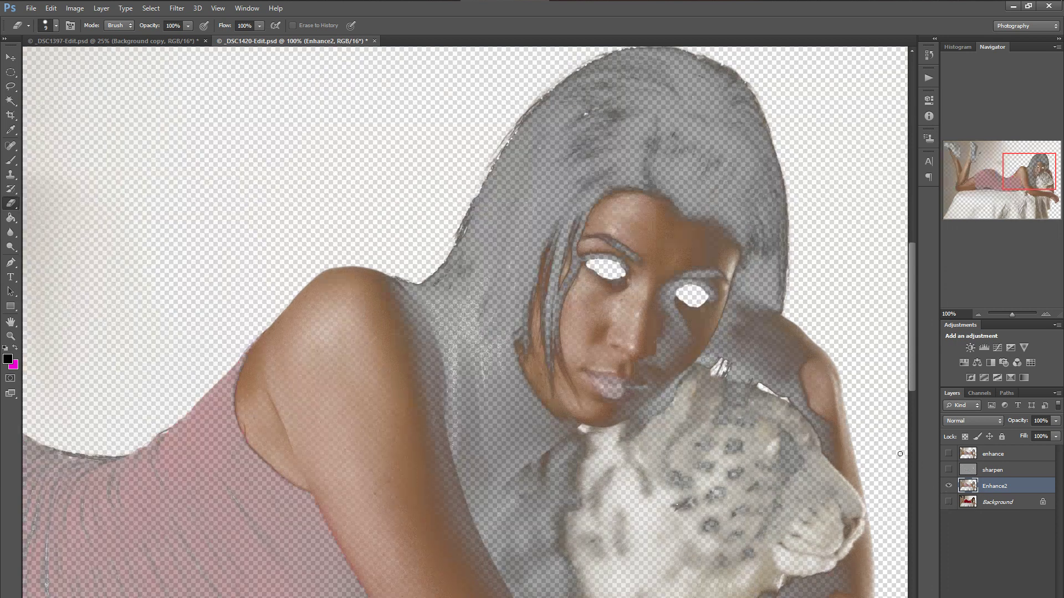
{"action": "left_click", "coordinate": [948, 502]}
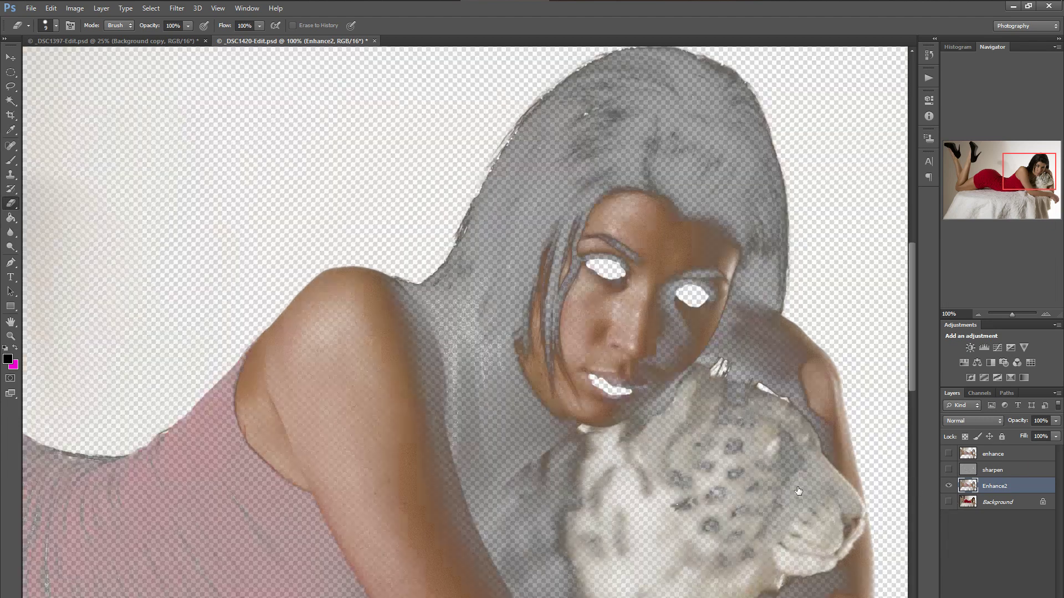
{"action": "left_click", "coordinate": [949, 502]}
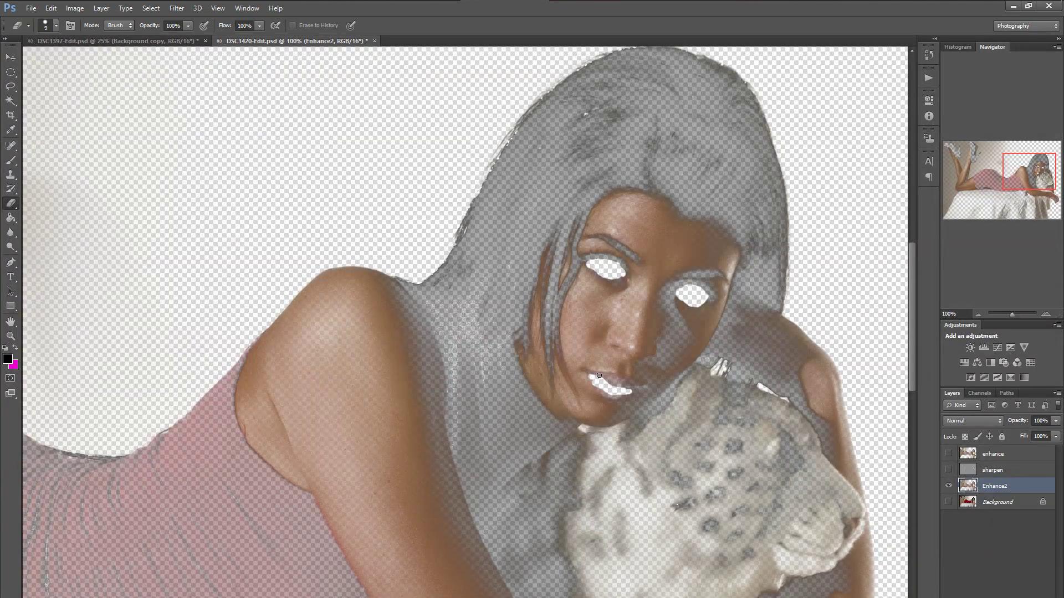
{"action": "mouse_move", "coordinate": [599, 375]}
{"action": "left_mouse_down"}
{"action": "mouse_move", "coordinate": [616, 377]}
{"action": "mouse_move", "coordinate": [601, 376]}
{"action": "left_mouse_up"}
{"action": "mouse_move", "coordinate": [614, 381]}
{"action": "left_mouse_down"}
{"action": "mouse_move", "coordinate": [643, 385]}
{"action": "mouse_move", "coordinate": [625, 388]}
{"action": "left_mouse_up"}
{"action": "left_click_drag", "start_coordinate": [588, 371], "coordinate": [624, 383]}
{"action": "left_click_drag", "start_coordinate": [640, 383], "coordinate": [640, 392]}
{"action": "mouse_move", "coordinate": [913, 320]}
{"action": "left_mouse_down"}
{"action": "mouse_move", "coordinate": [907, 411]}
{"action": "mouse_move", "coordinate": [911, 316]}
{"action": "left_mouse_up"}
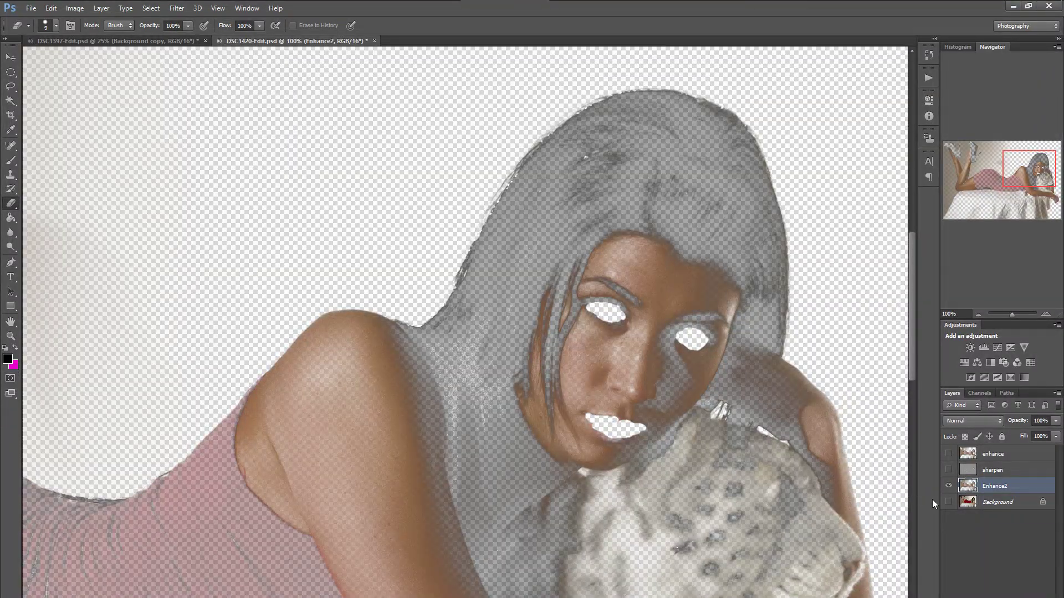
{"action": "left_click", "coordinate": [949, 502]}
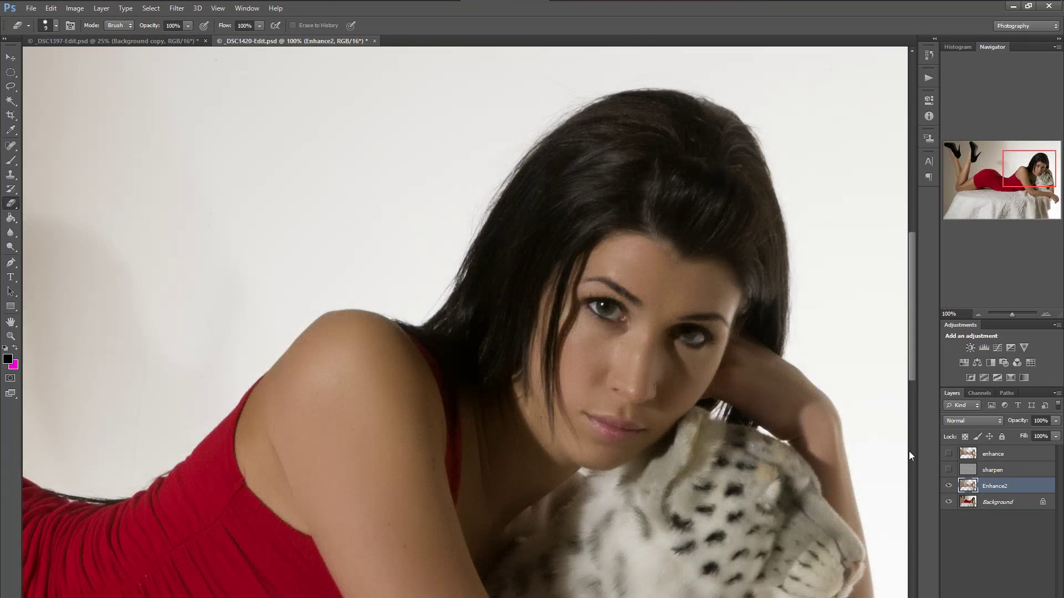
Step: Hide the Background layer, erase the nostril area from the Enhance2 layer, and restore the Background's visibility
{"action": "left_click", "coordinate": [948, 502]}
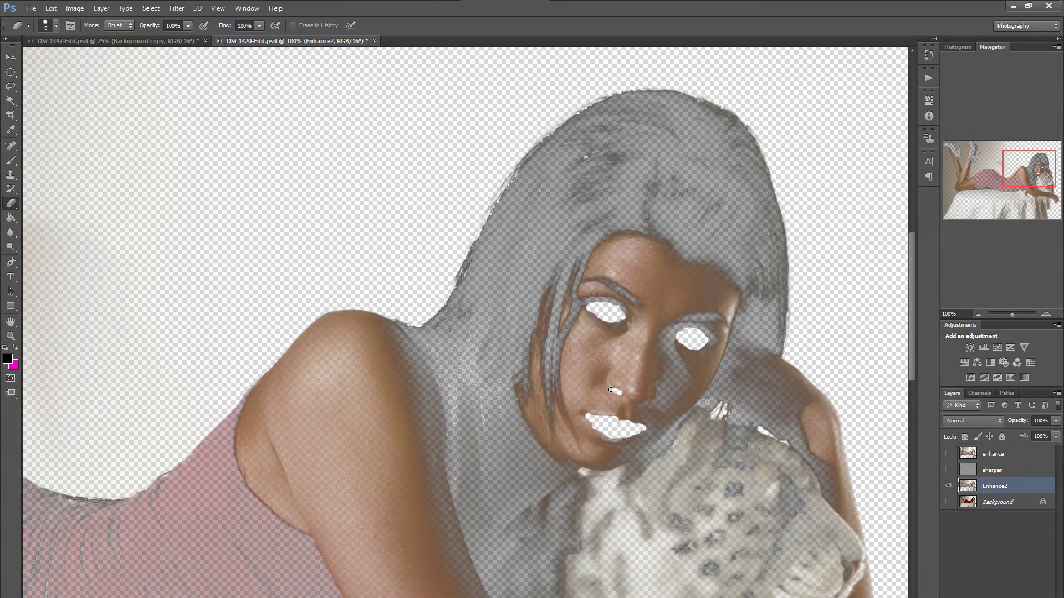
{"action": "left_click_drag", "start_coordinate": [610, 389], "coordinate": [617, 393]}
{"action": "left_click", "coordinate": [949, 502]}
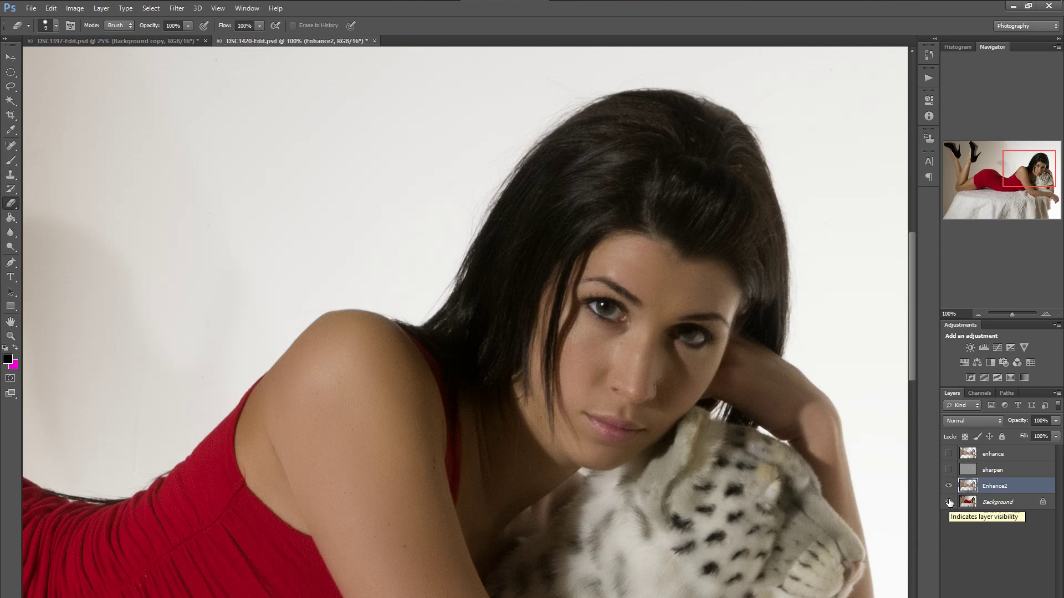
Step: Compare the portrait with and without the Enhance2 layer after the lip and nostril erasing, leaving the layer hidden
{"action": "left_click", "coordinate": [949, 486]}
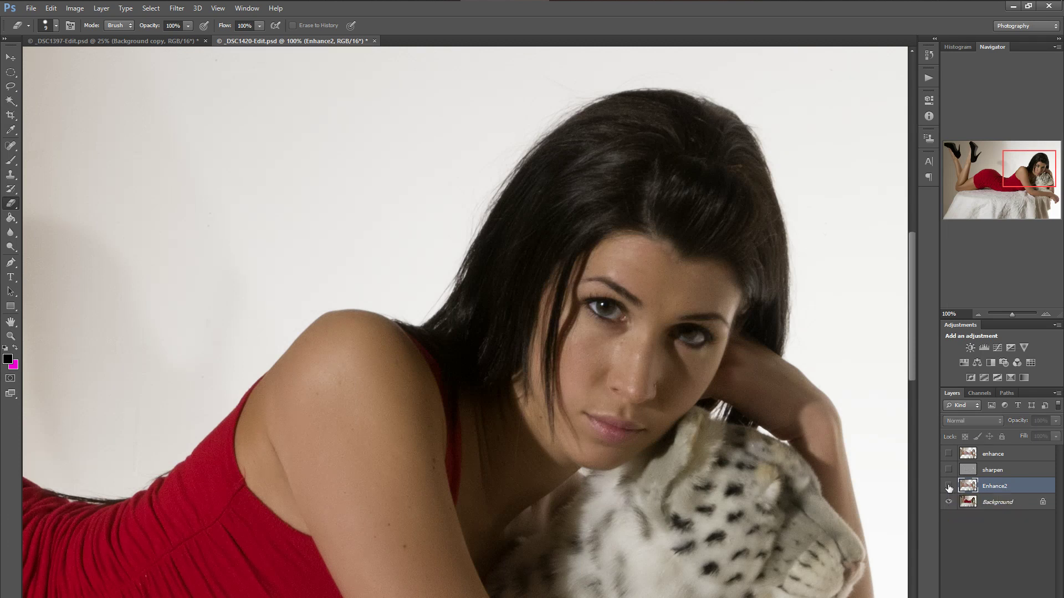
{"action": "left_click", "coordinate": [948, 487]}
{"action": "left_click", "coordinate": [948, 486]}
{"action": "left_click", "coordinate": [949, 486]}
{"action": "left_click", "coordinate": [948, 486]}
{"action": "left_click", "coordinate": [948, 486]}
{"action": "left_click", "coordinate": [948, 486]}
{"action": "left_click", "coordinate": [948, 486]}
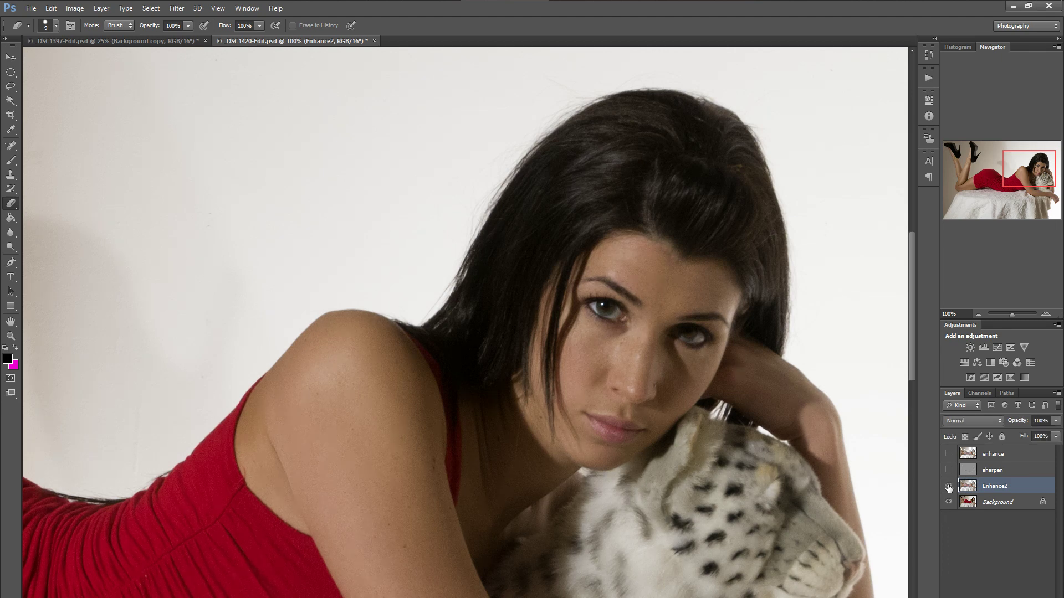
{"action": "left_click", "coordinate": [949, 486]}
{"action": "left_click", "coordinate": [949, 486]}
{"action": "left_click", "coordinate": [948, 487]}
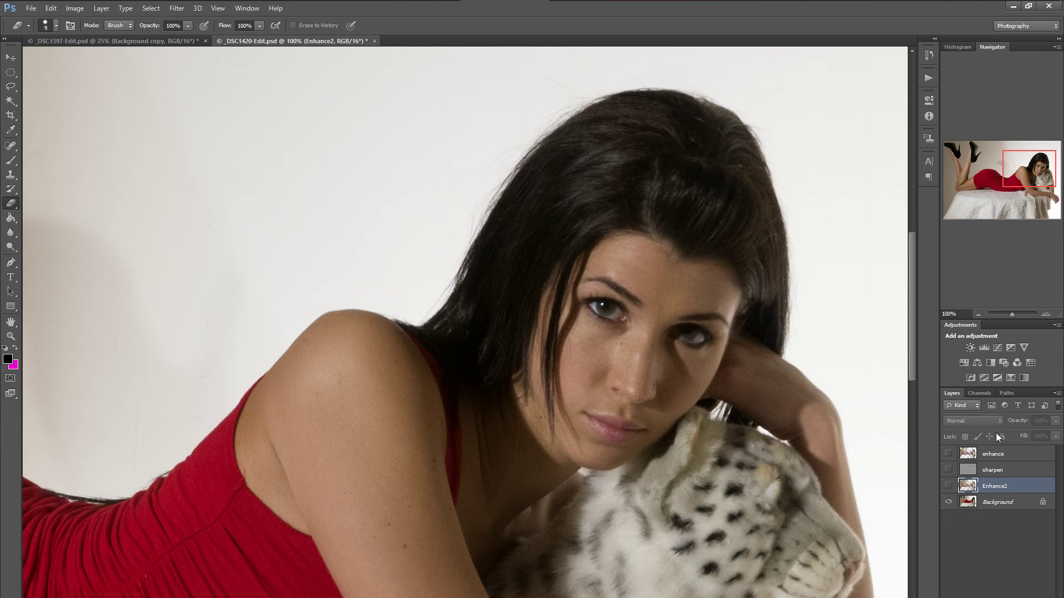
Step: Examine the face at 200% with the Enhance2 layer switched on and off, leaving the layer visible
{"action": "left_click", "coordinate": [1046, 314]}
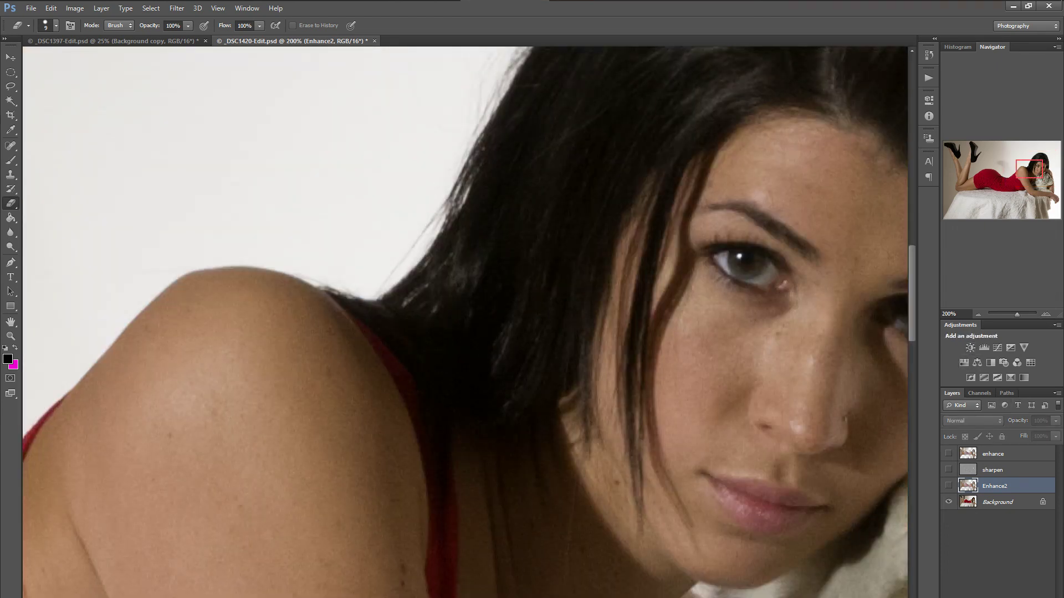
{"action": "scroll", "coordinate": [857, 565], "scroll_direction": "right", "scroll_amount": 5}
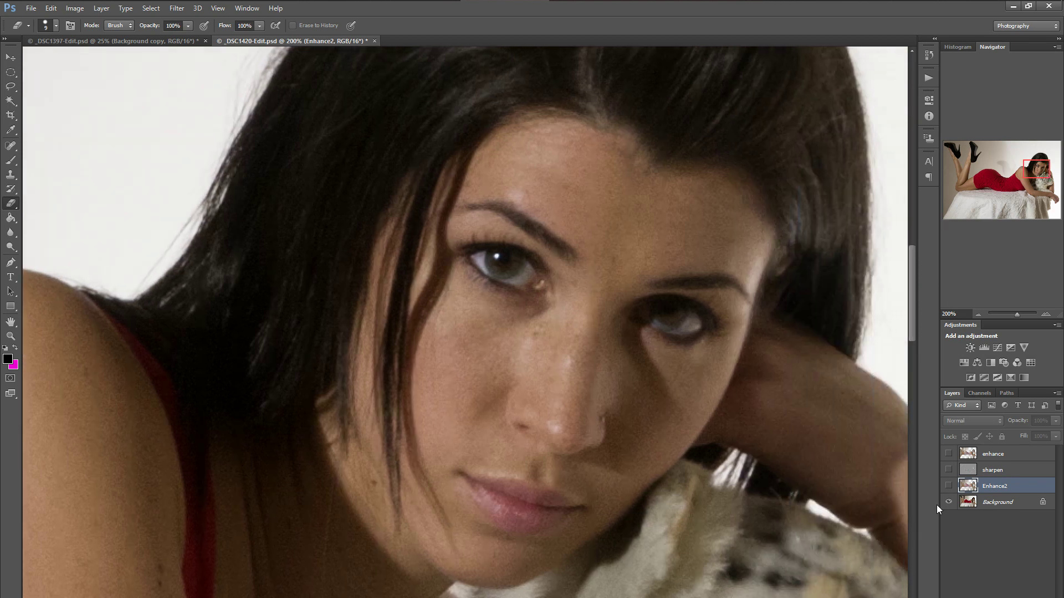
{"action": "left_click", "coordinate": [948, 486]}
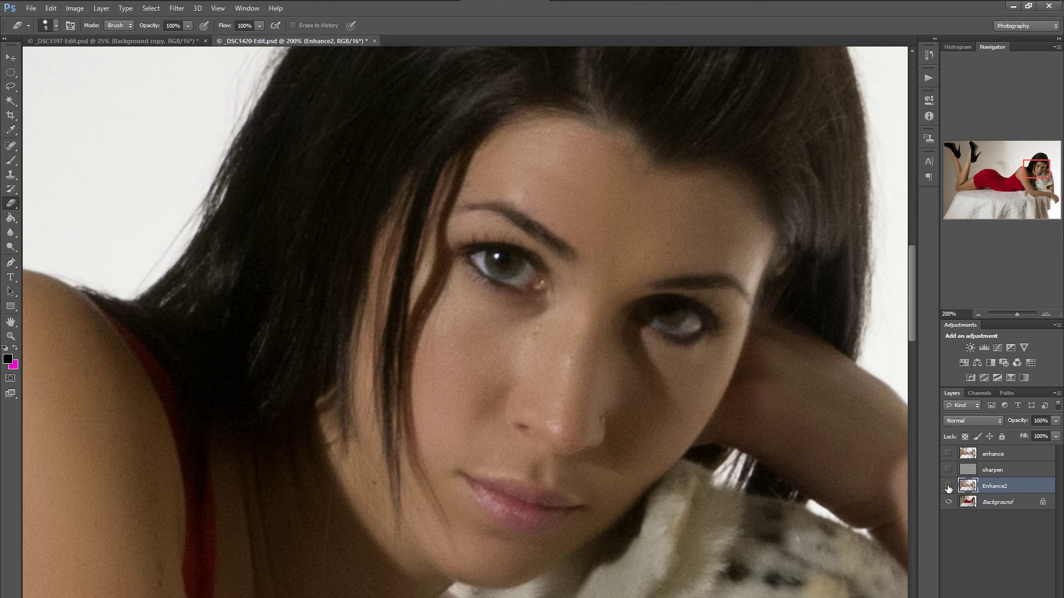
{"action": "left_click", "coordinate": [948, 486]}
{"action": "left_click", "coordinate": [948, 487]}
{"action": "left_click", "coordinate": [949, 487]}
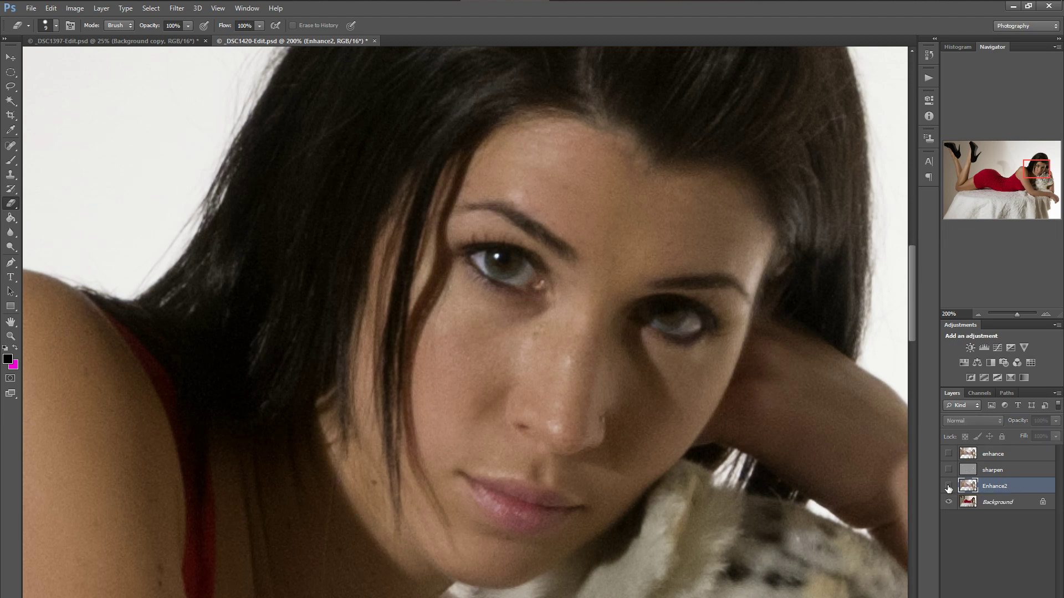
{"action": "left_click", "coordinate": [949, 486]}
{"action": "left_click", "coordinate": [948, 487]}
{"action": "left_click", "coordinate": [948, 487]}
{"action": "left_click", "coordinate": [949, 486]}
{"action": "left_click", "coordinate": [949, 486]}
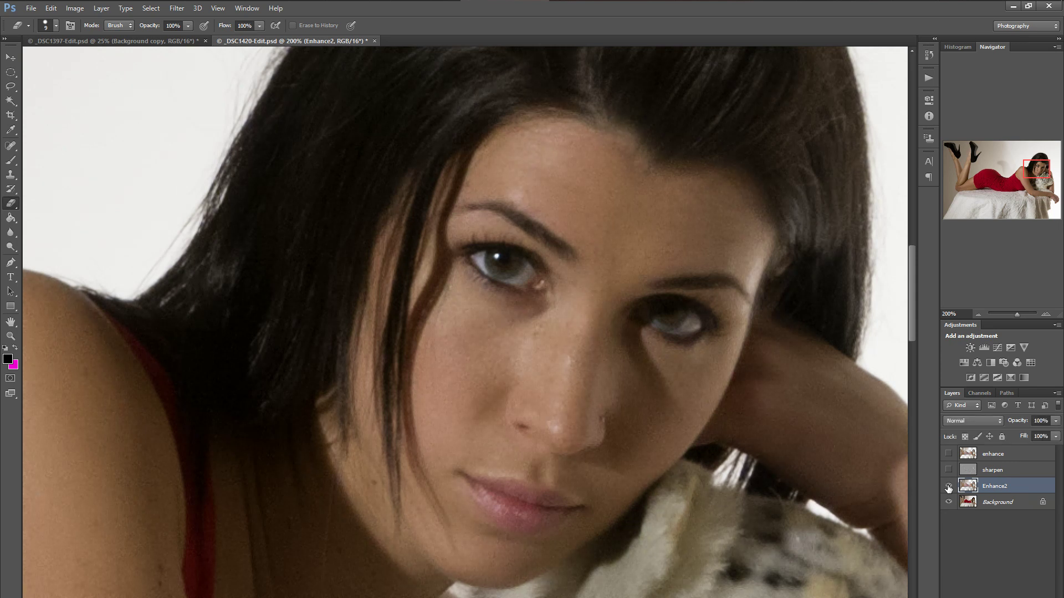
{"action": "left_click", "coordinate": [949, 486]}
{"action": "left_click", "coordinate": [949, 487]}
{"action": "left_click", "coordinate": [948, 487]}
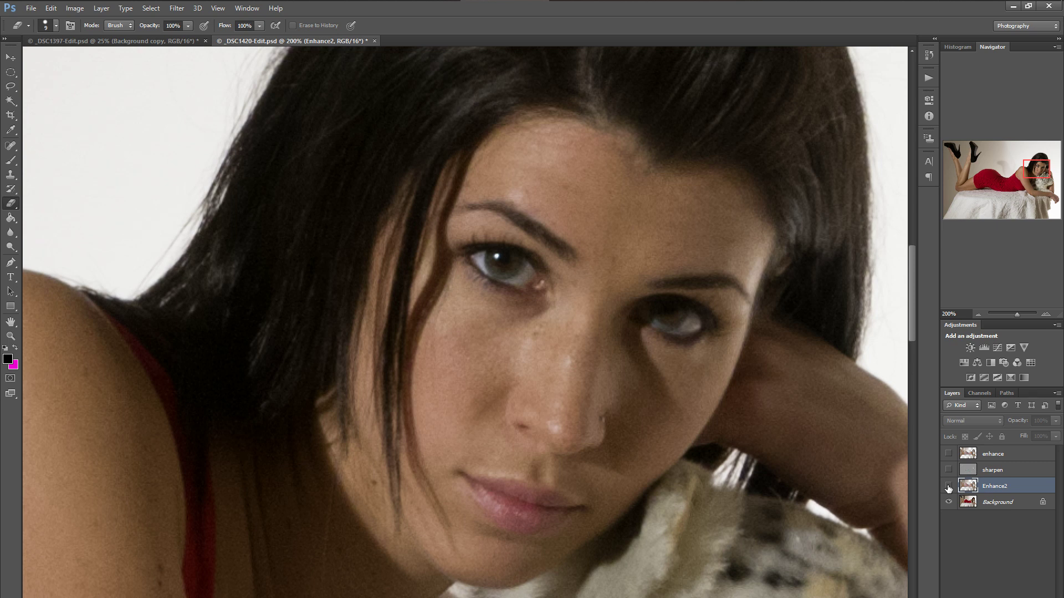
{"action": "left_click", "coordinate": [948, 487]}
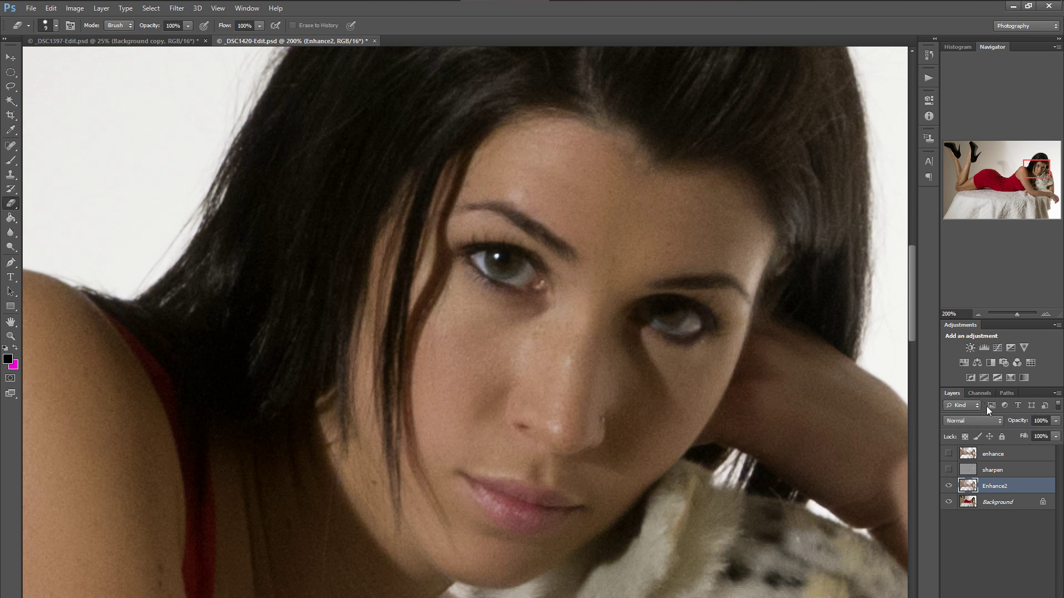
{"action": "left_click", "coordinate": [978, 314]}
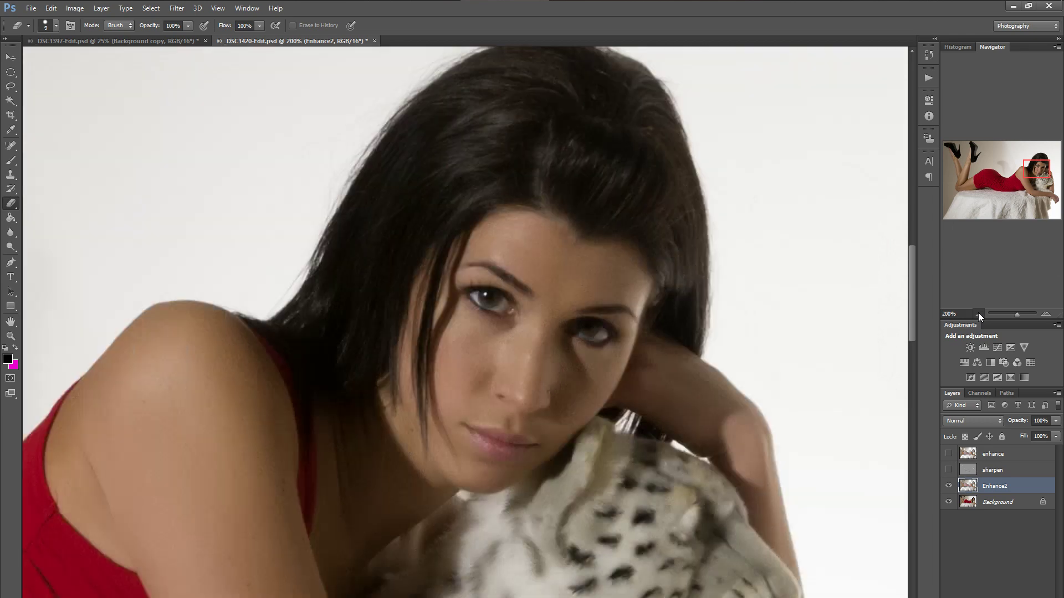
Step: Compare the whole image at 33.33% with the Enhance2 and enhance layers switched on and off, leaving both hidden
{"action": "left_click", "coordinate": [978, 314]}
{"action": "left_click", "coordinate": [979, 313]}
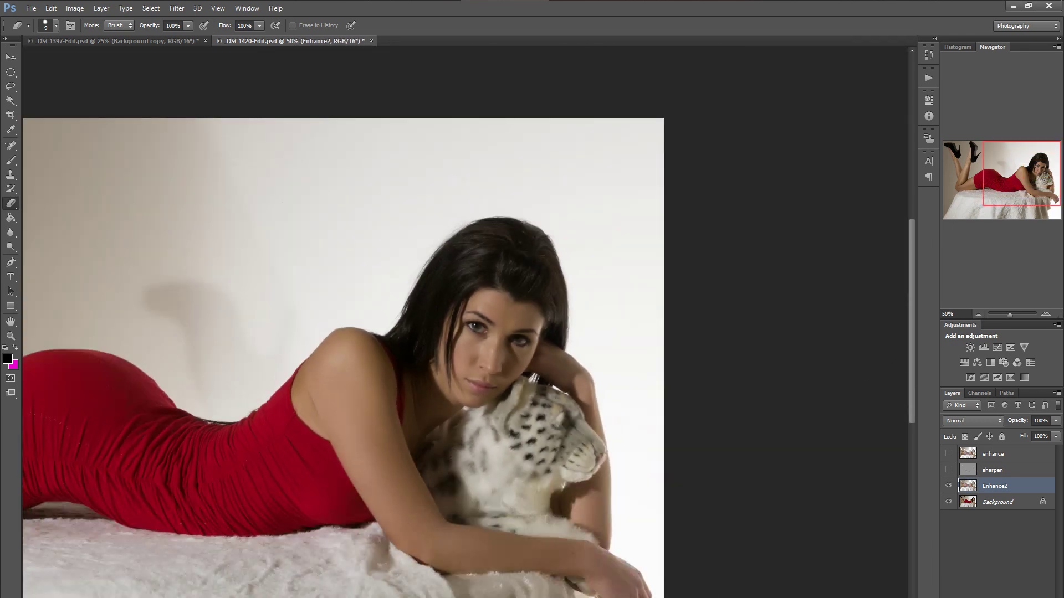
{"action": "scroll", "coordinate": [466, 357], "scroll_direction": "left", "scroll_amount": 5}
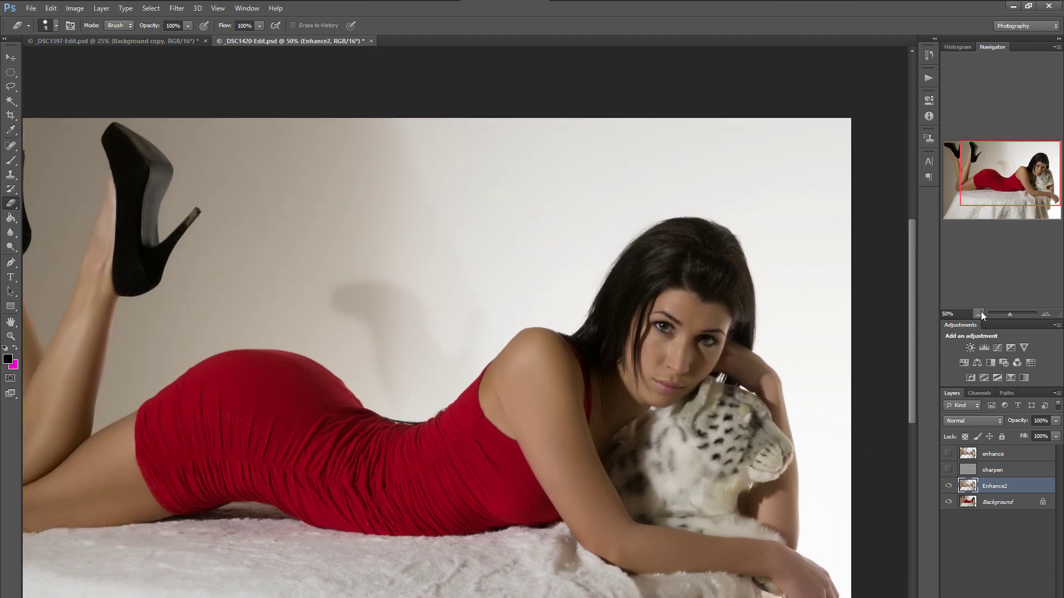
{"action": "left_click", "coordinate": [979, 314]}
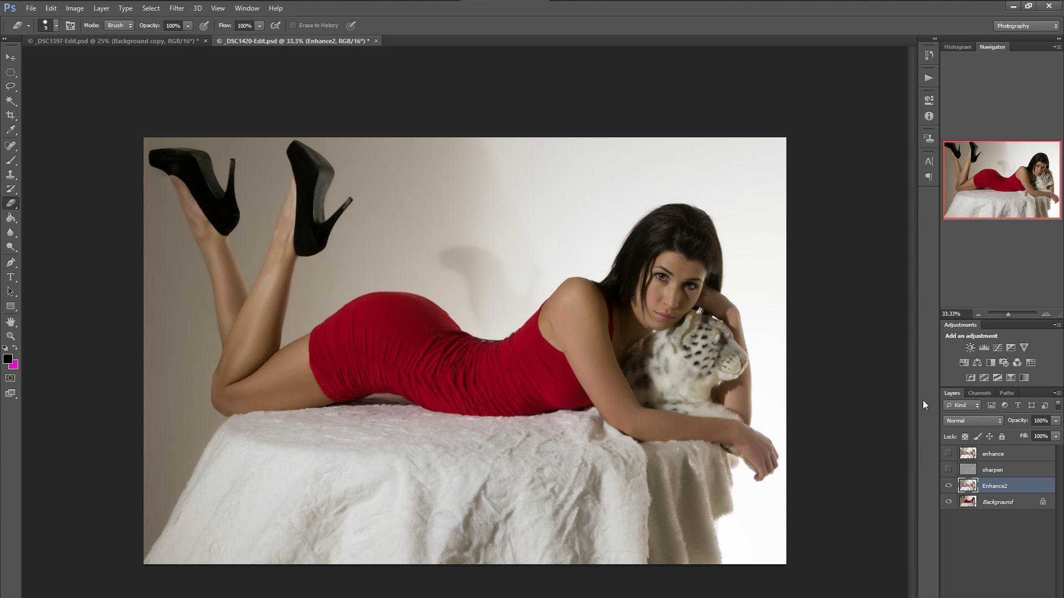
{"action": "left_click", "coordinate": [948, 488]}
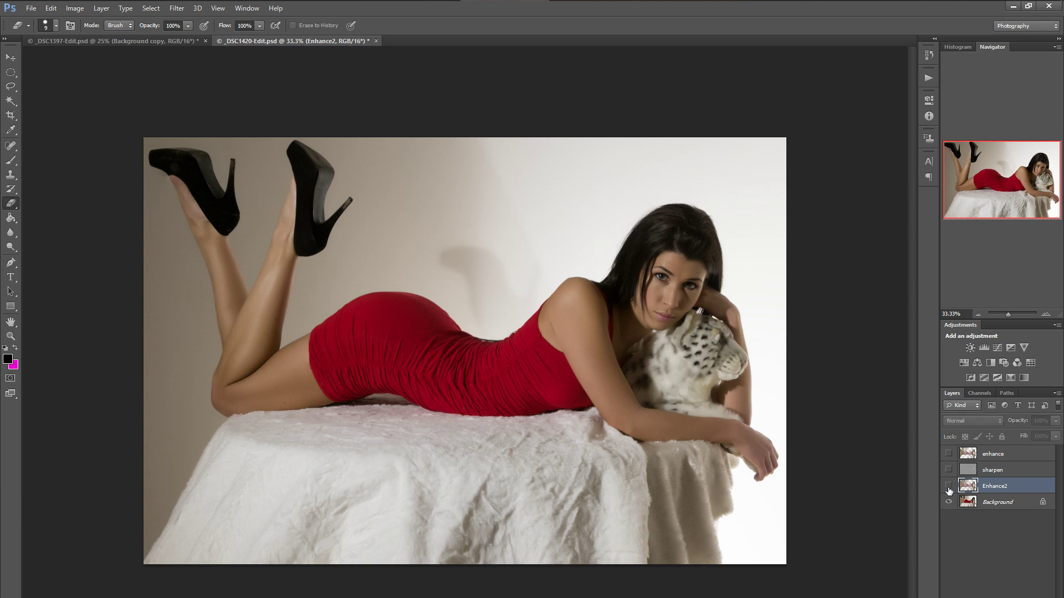
{"action": "left_click", "coordinate": [947, 454]}
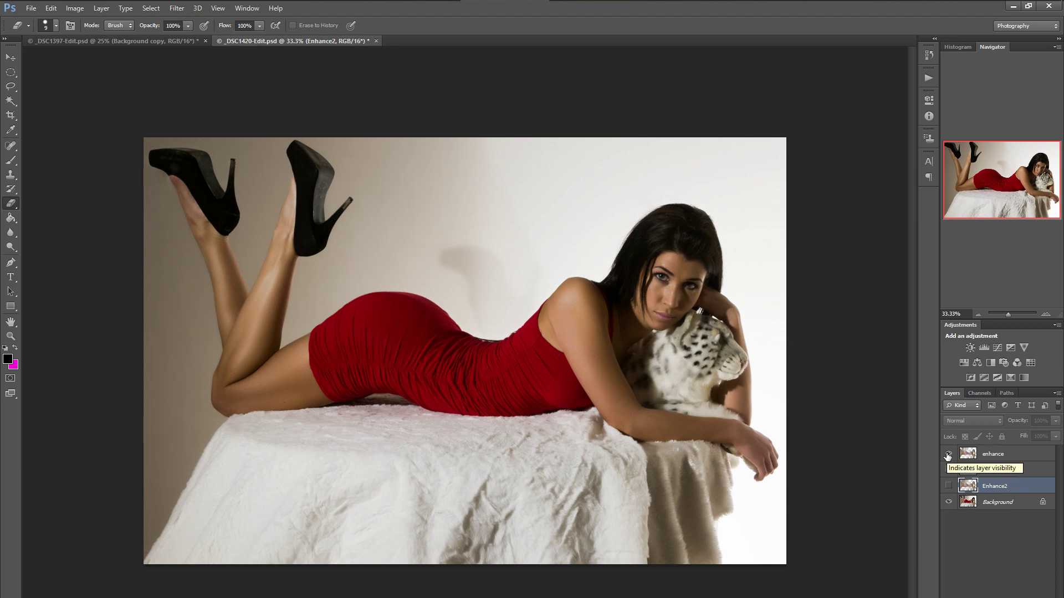
{"action": "left_click", "coordinate": [948, 455]}
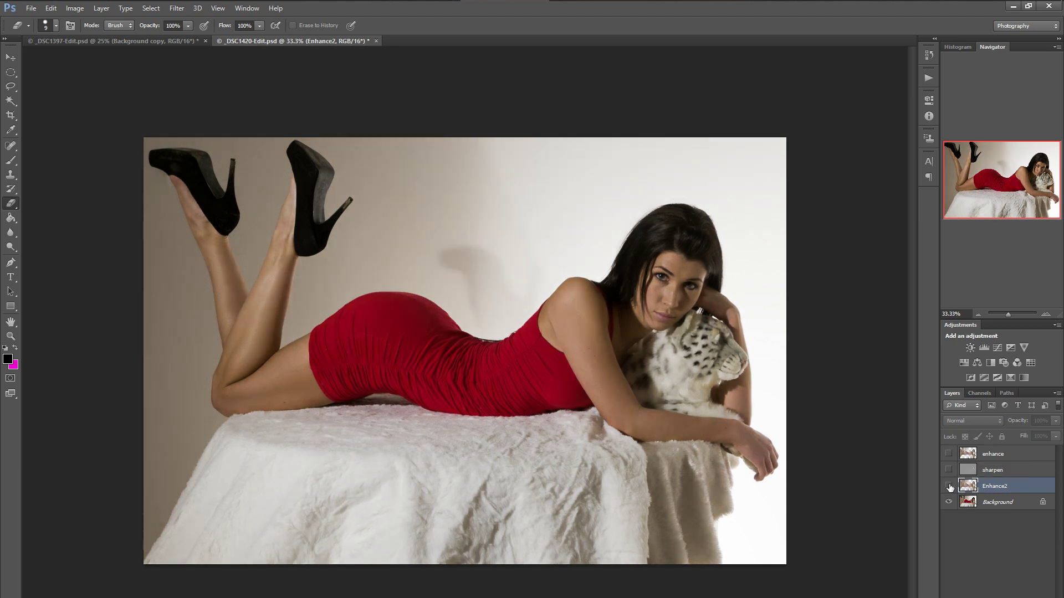
{"action": "left_click", "coordinate": [948, 486]}
{"action": "left_click", "coordinate": [948, 486]}
Step: Move the Enhance2 layer above the sharpen layer and make both layers visible, with sharpen selected
{"action": "left_click_drag", "start_coordinate": [1002, 487], "coordinate": [1002, 471]}
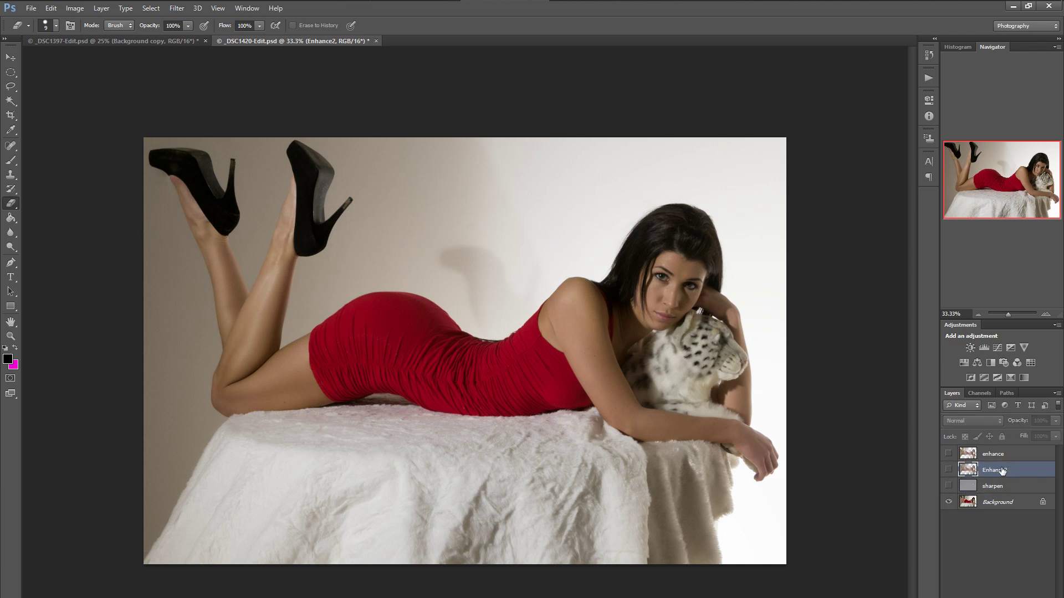
{"action": "left_click", "coordinate": [948, 487]}
{"action": "left_click", "coordinate": [949, 487]}
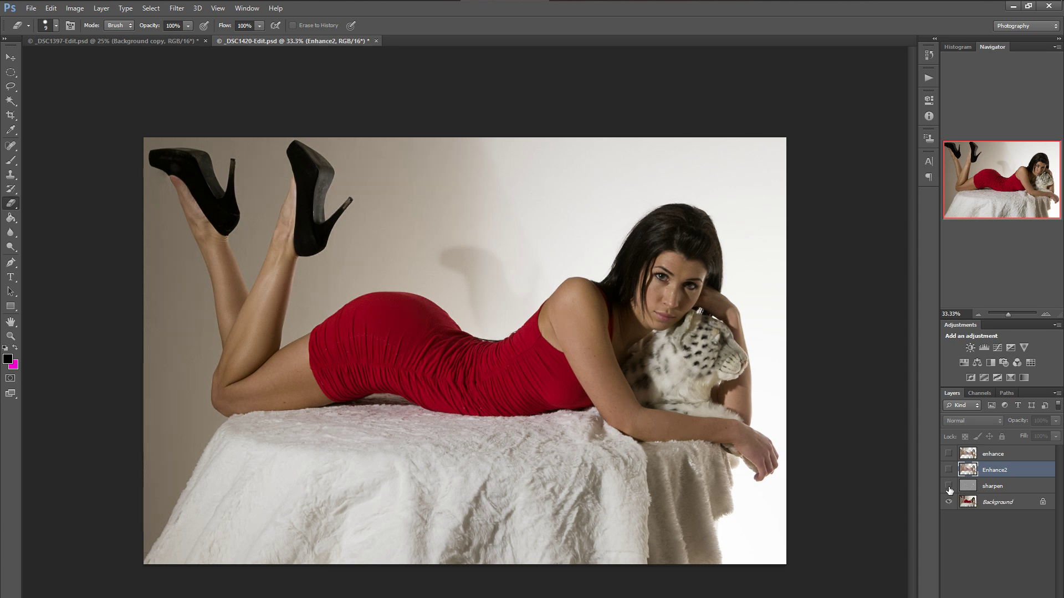
{"action": "left_click", "coordinate": [985, 486]}
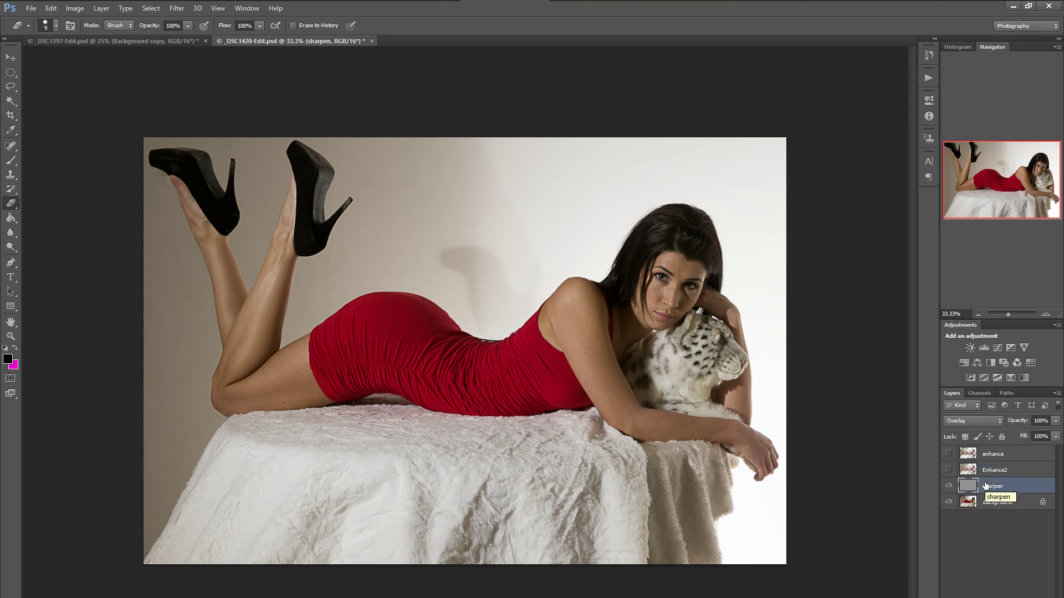
{"action": "left_click", "coordinate": [948, 470]}
Step: Try the sharpen layer above Enhance2, comparing the image with and without it at 66.67%, and leave it hidden
{"action": "left_click_drag", "start_coordinate": [993, 487], "coordinate": [1007, 470]}
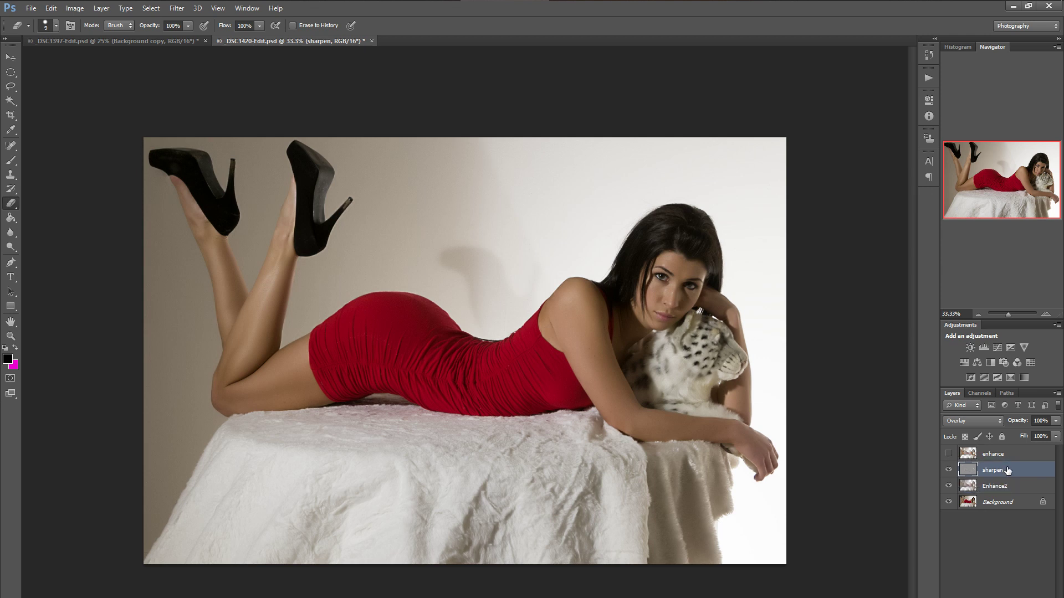
{"action": "left_click", "coordinate": [948, 470]}
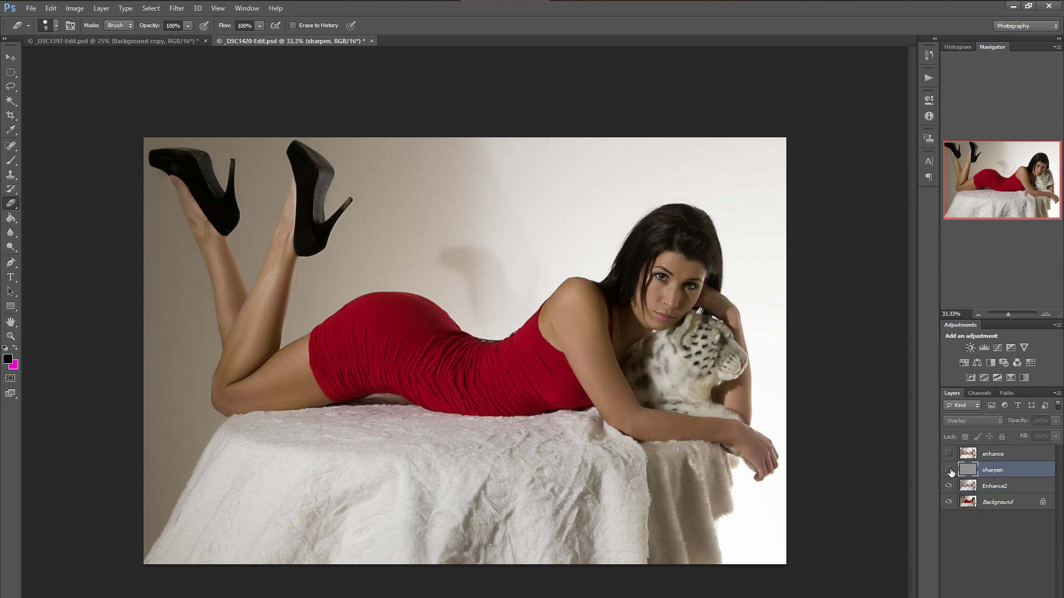
{"action": "left_click", "coordinate": [949, 470]}
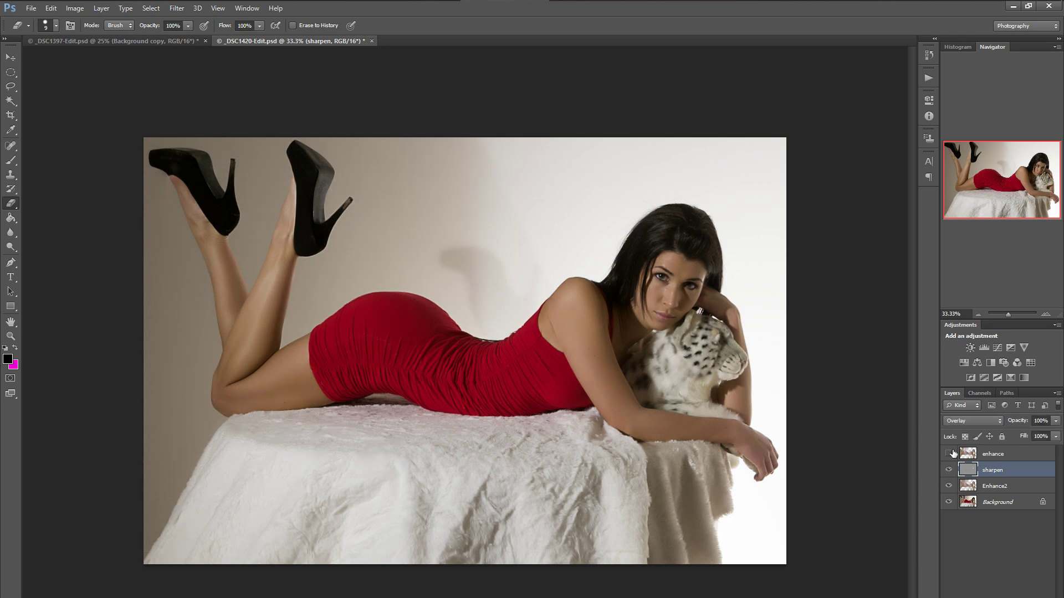
{"action": "left_click", "coordinate": [1046, 314]}
{"action": "left_click", "coordinate": [1045, 314]}
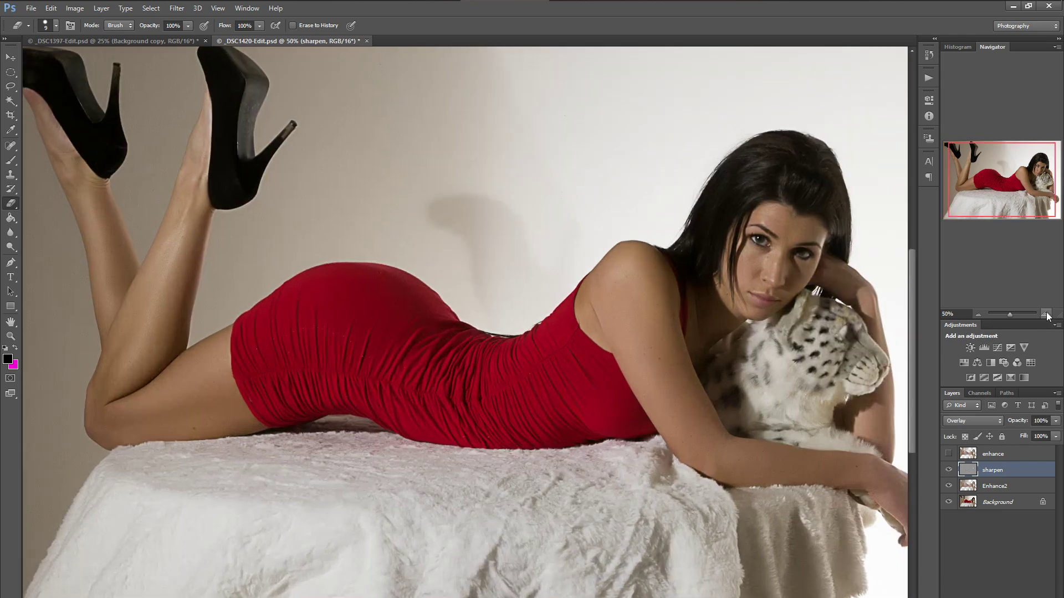
{"action": "left_click", "coordinate": [1045, 314]}
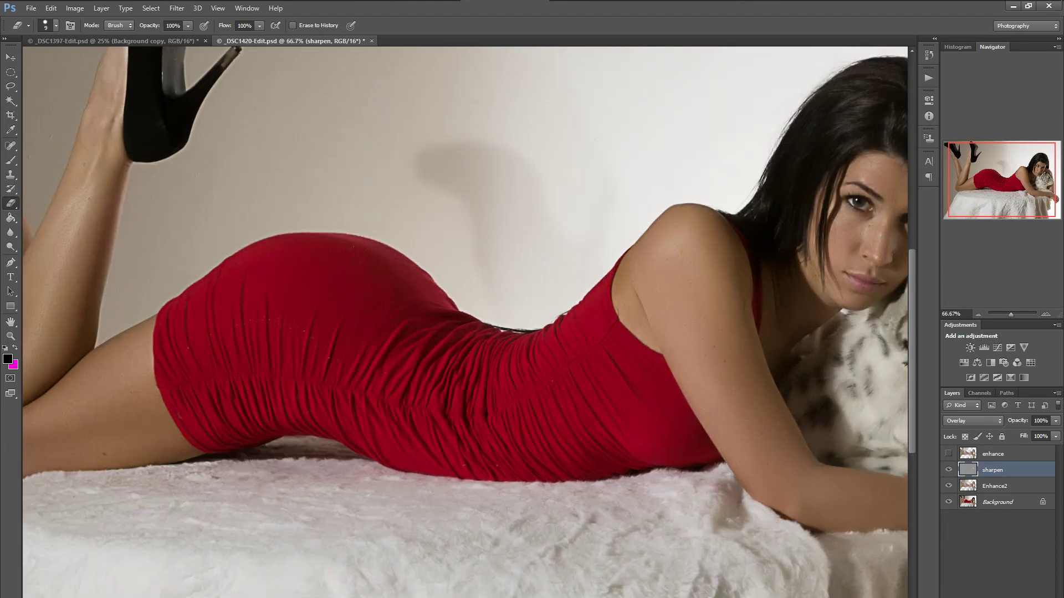
{"action": "scroll", "coordinate": [465, 322], "scroll_direction": "right", "scroll_amount": 5}
{"action": "scroll", "coordinate": [743, 556], "scroll_direction": "right", "scroll_amount": 1}
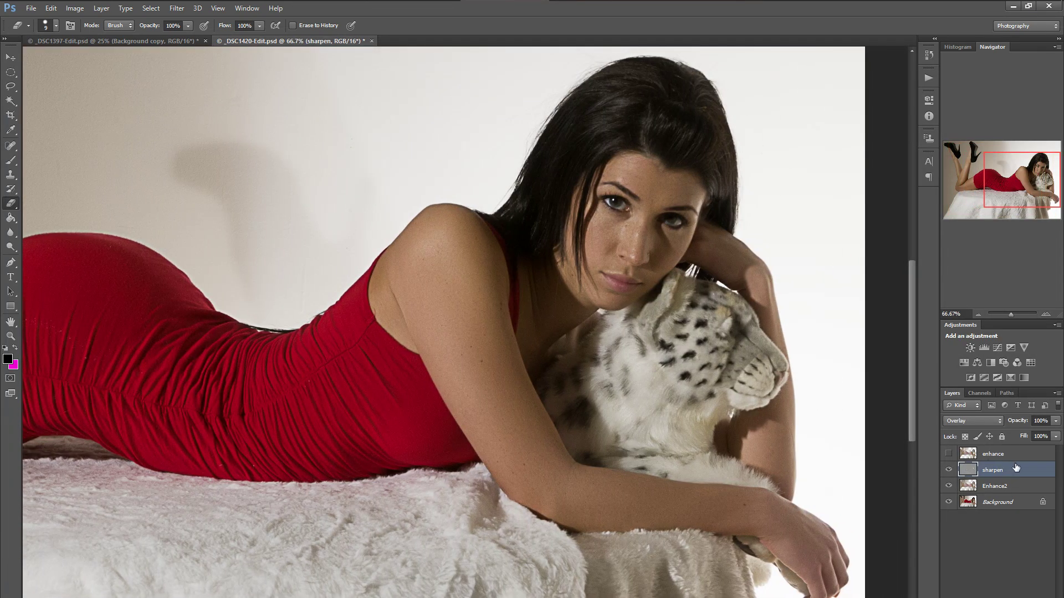
{"action": "left_click", "coordinate": [949, 470]}
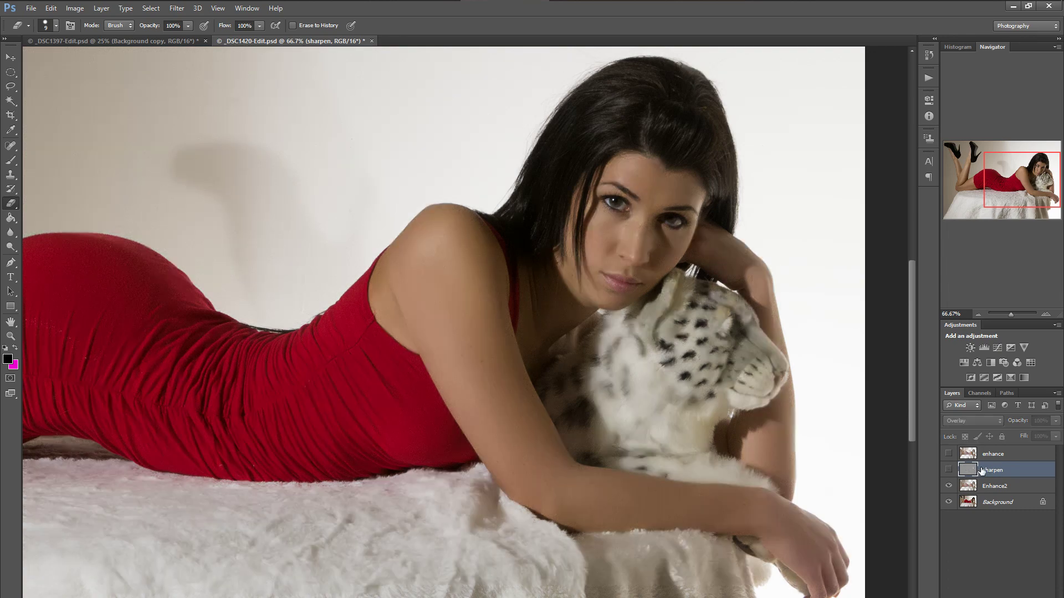
Step: Move the sharpen layer beneath Enhance2 and compare the portrait with and without it, leaving sharpen visible
{"action": "left_click_drag", "start_coordinate": [988, 474], "coordinate": [995, 489]}
{"action": "left_click", "coordinate": [948, 486]}
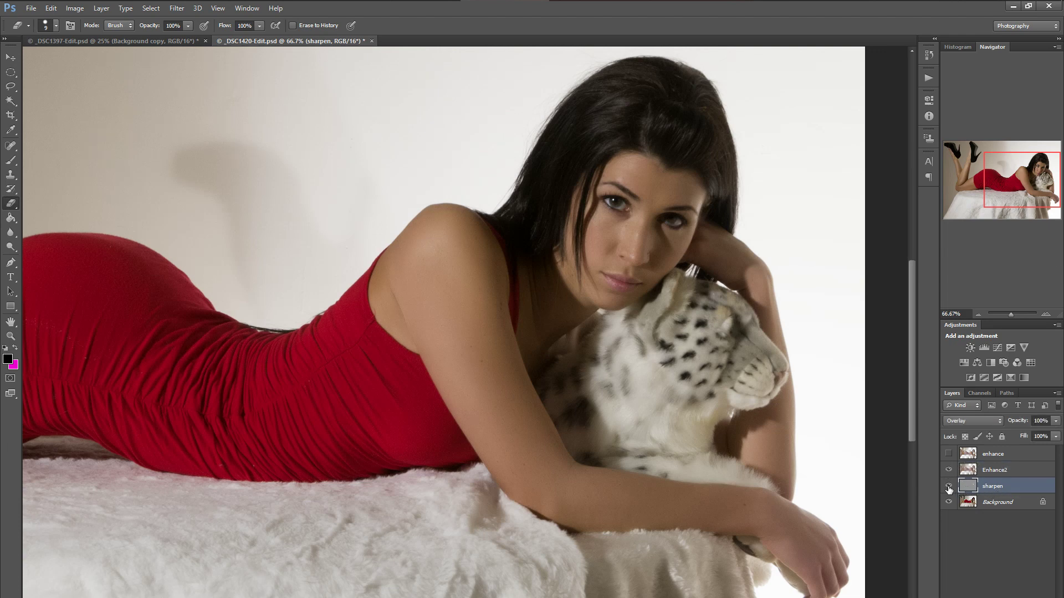
{"action": "left_click", "coordinate": [948, 487]}
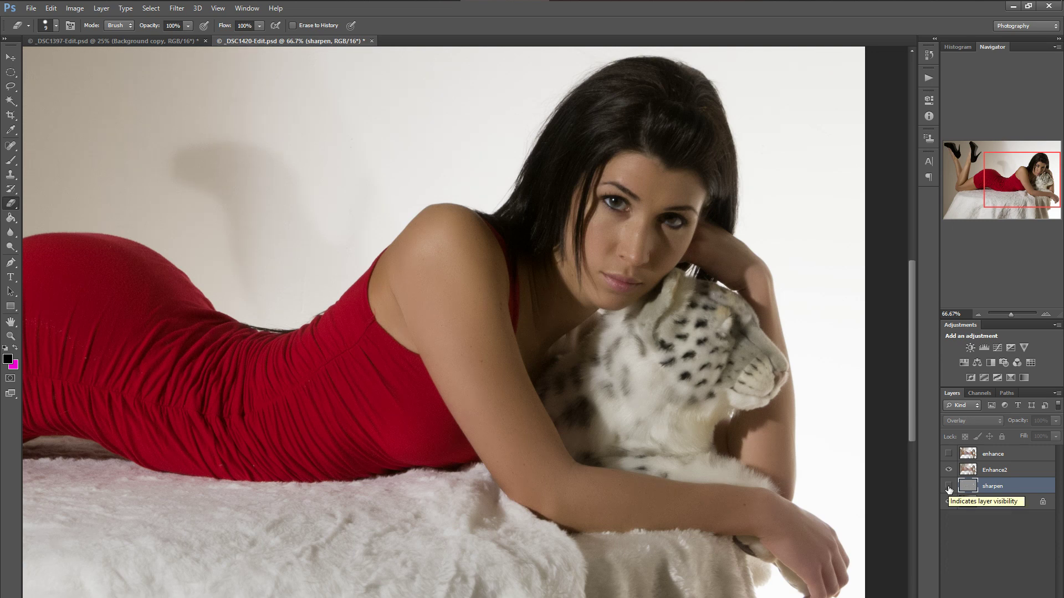
{"action": "left_click", "coordinate": [948, 487]}
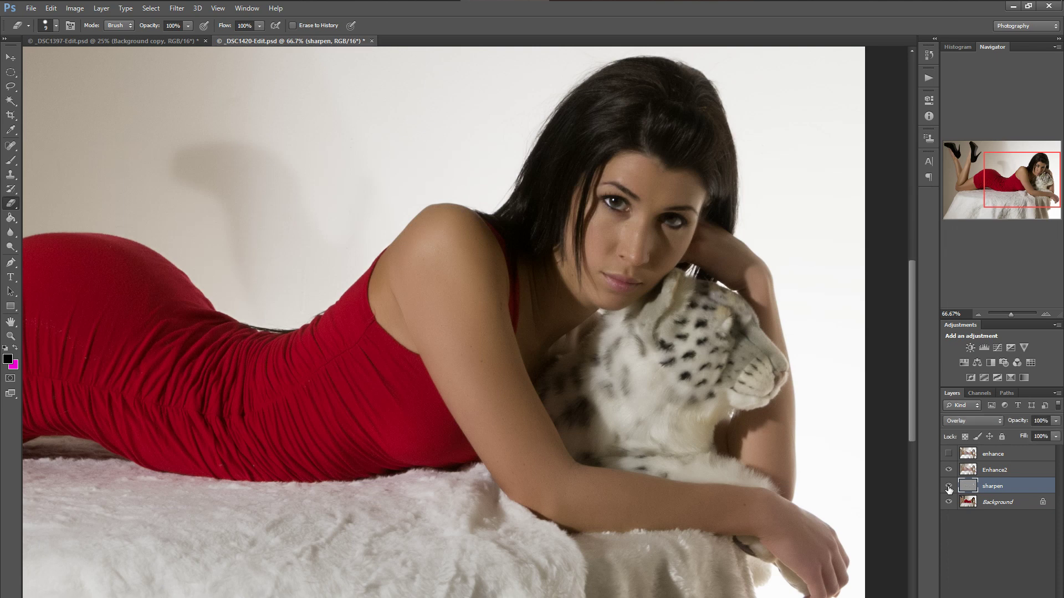
{"action": "left_click", "coordinate": [949, 487]}
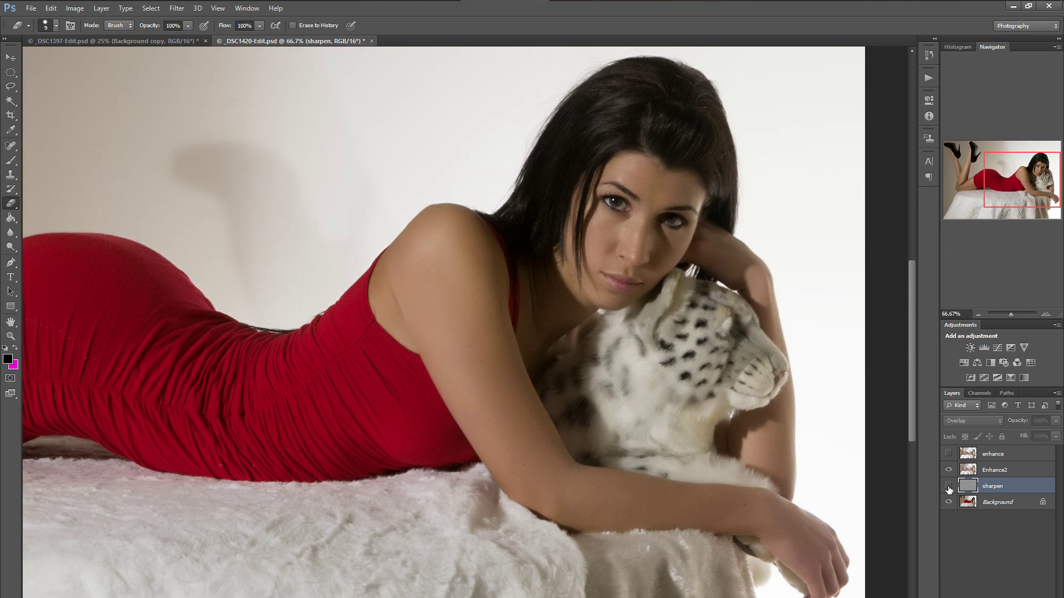
{"action": "left_click", "coordinate": [949, 486]}
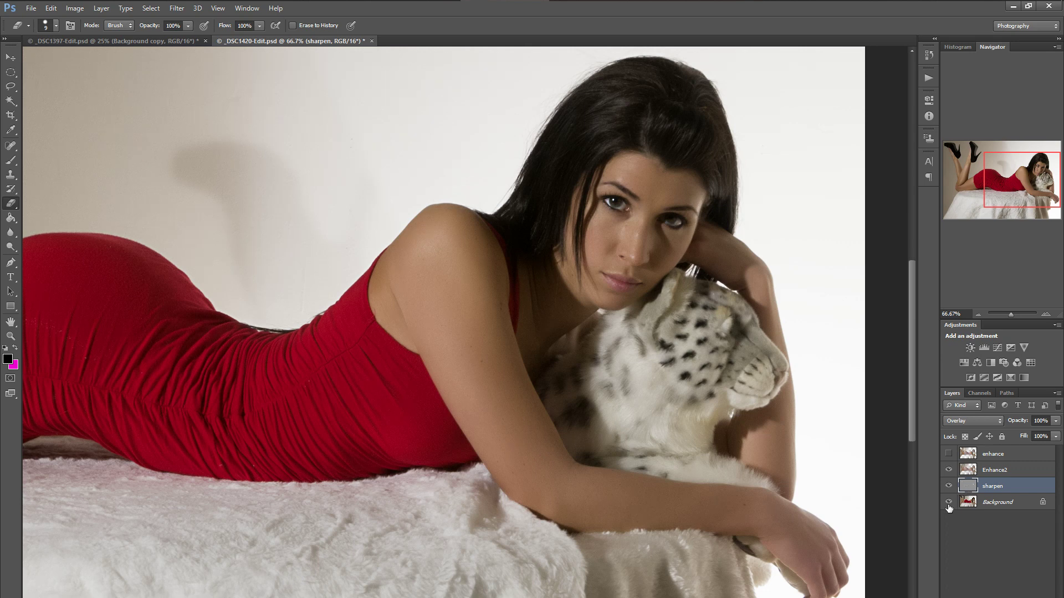
Step: View the sharpen layer on its own by hiding Background and Enhance2, and restore the hidden layers
{"action": "left_click", "coordinate": [948, 502]}
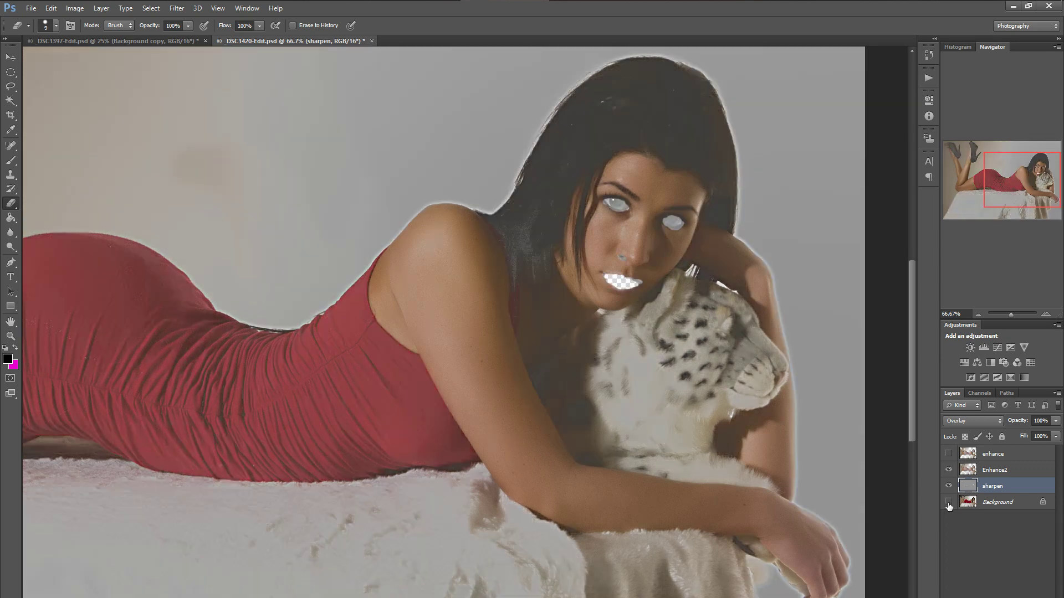
{"action": "left_click", "coordinate": [949, 469]}
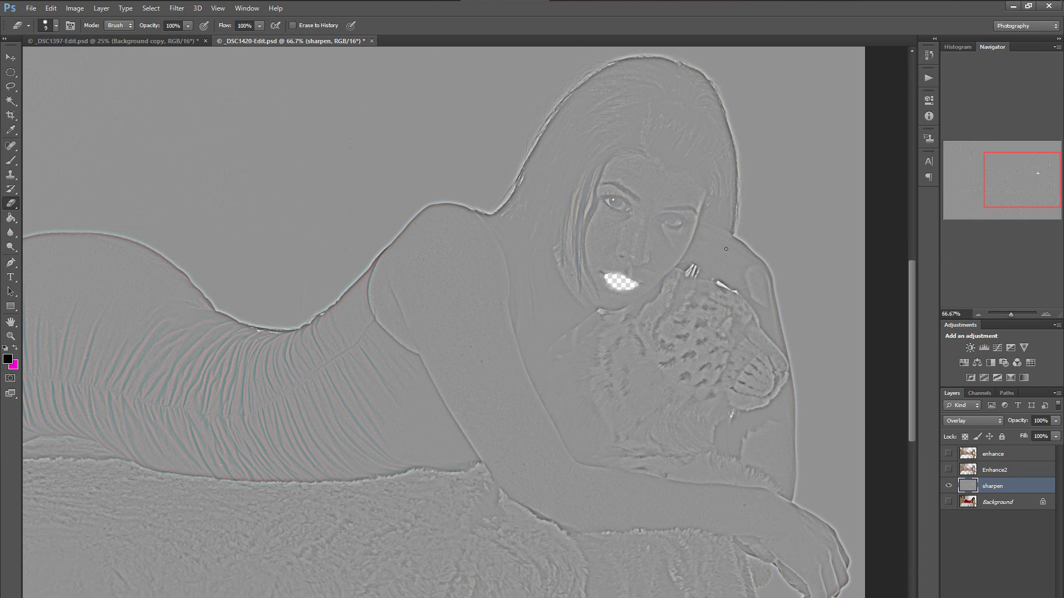
{"action": "left_click", "coordinate": [947, 502]}
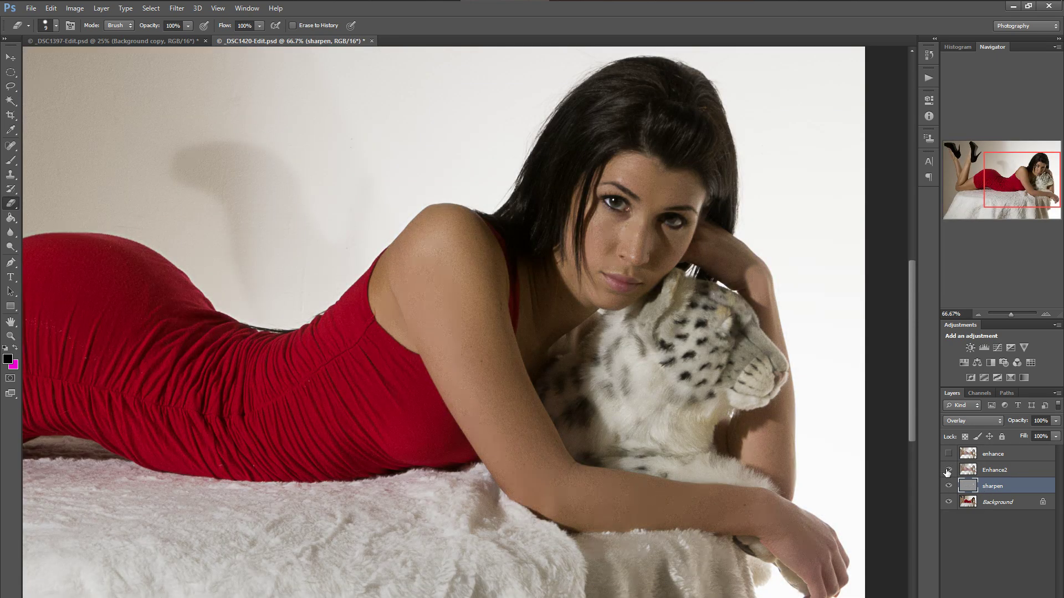
Step: Compare the smoothed portrait with the sharpen layer repeatedly switched off and on beneath Enhance2, leaving it visible
{"action": "left_click", "coordinate": [948, 487]}
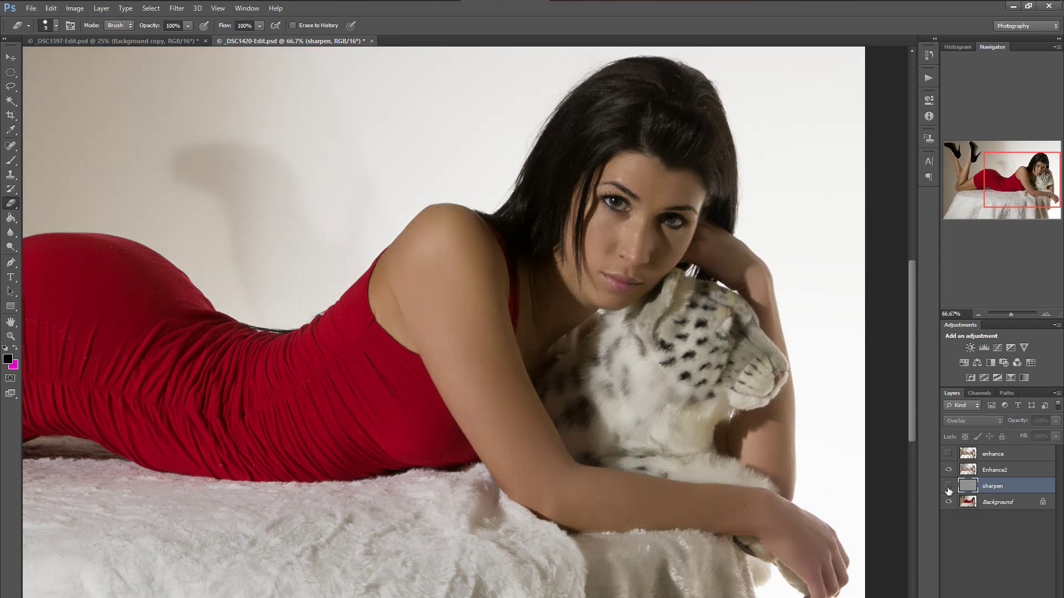
{"action": "left_click", "coordinate": [948, 487]}
{"action": "left_click", "coordinate": [948, 487]}
{"action": "left_click", "coordinate": [948, 487]}
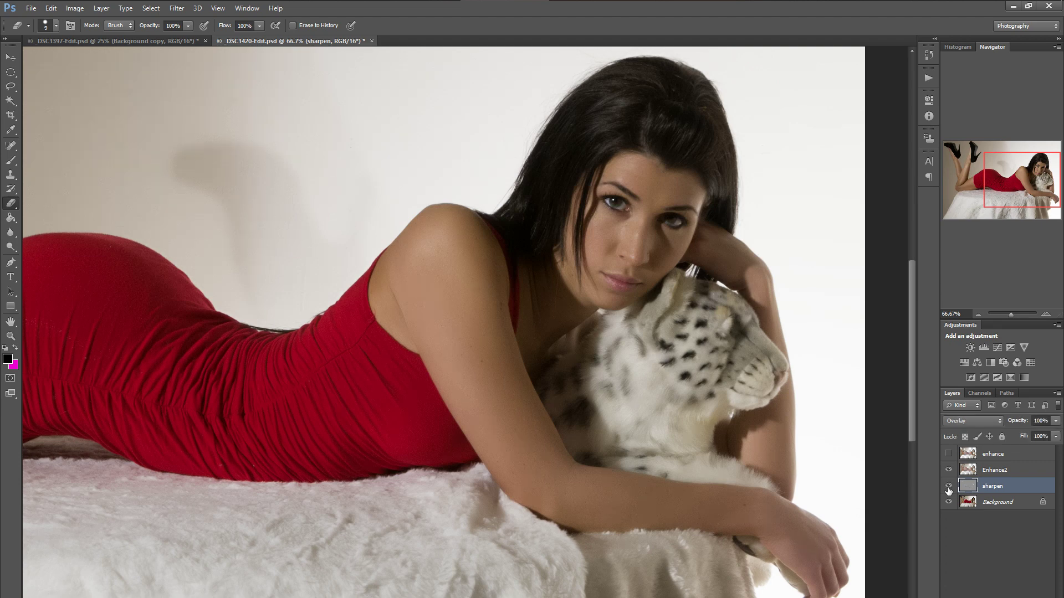
{"action": "left_click", "coordinate": [948, 487]}
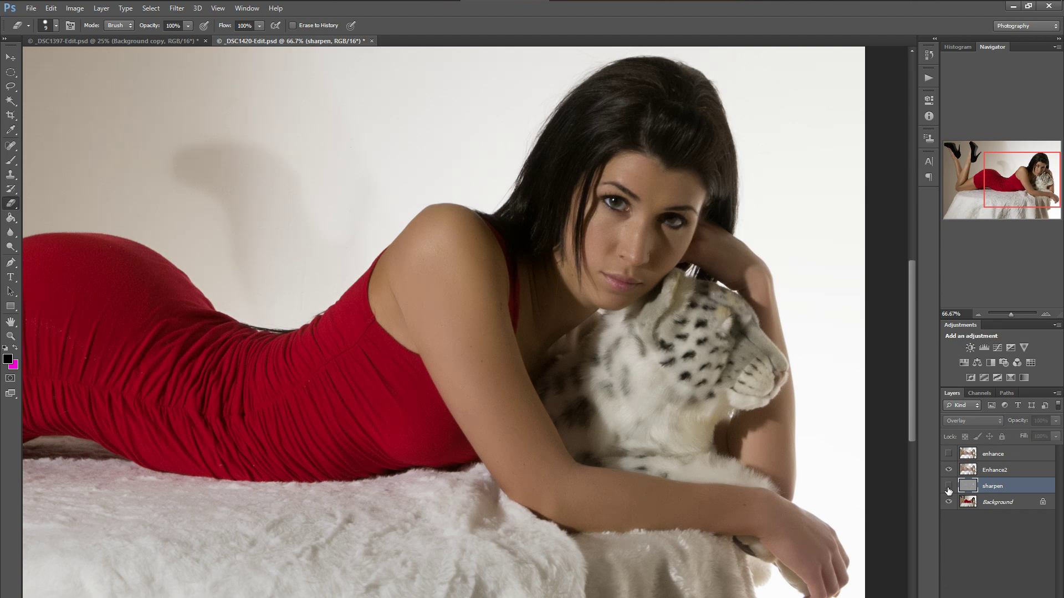
{"action": "left_click", "coordinate": [948, 487]}
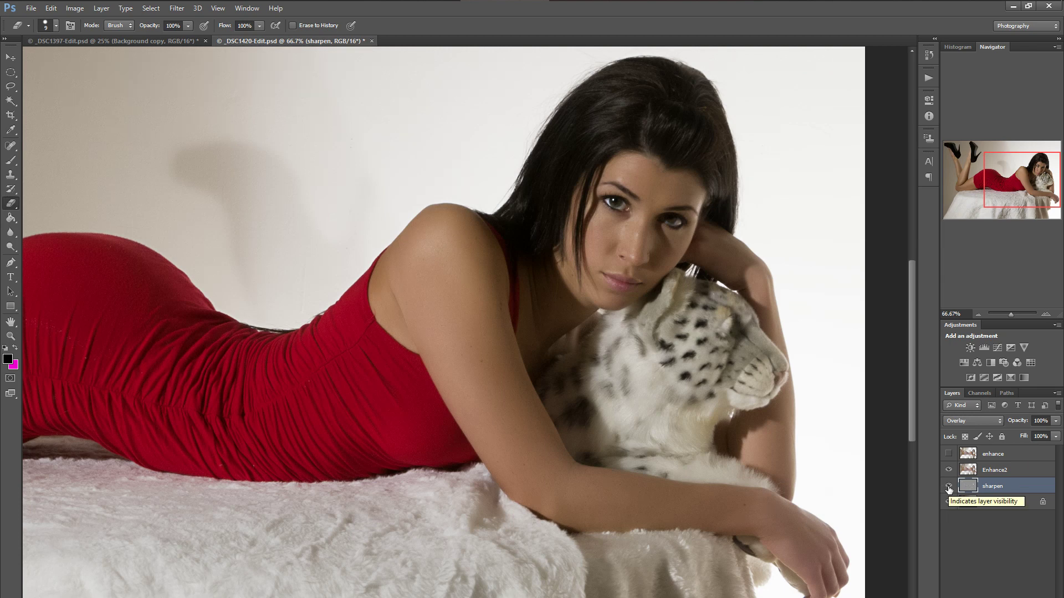
Step: Preview the image with the enhance layer switched on, hide that layer again, and save _DSC1420-Edit.psd
{"action": "left_click", "coordinate": [948, 454]}
{"action": "left_click", "coordinate": [947, 454]}
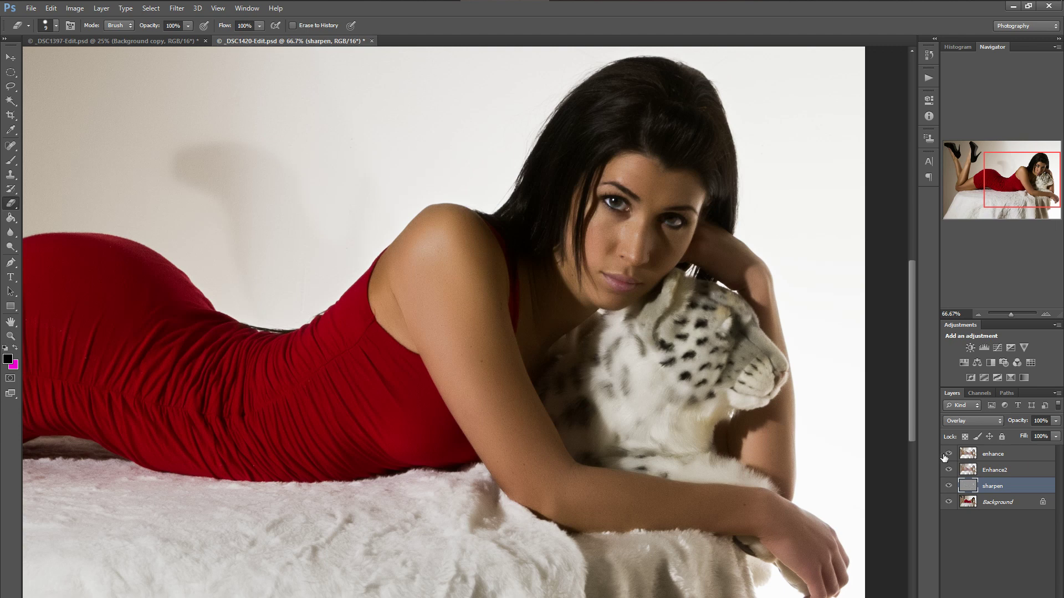
{"action": "left_click", "coordinate": [947, 454]}
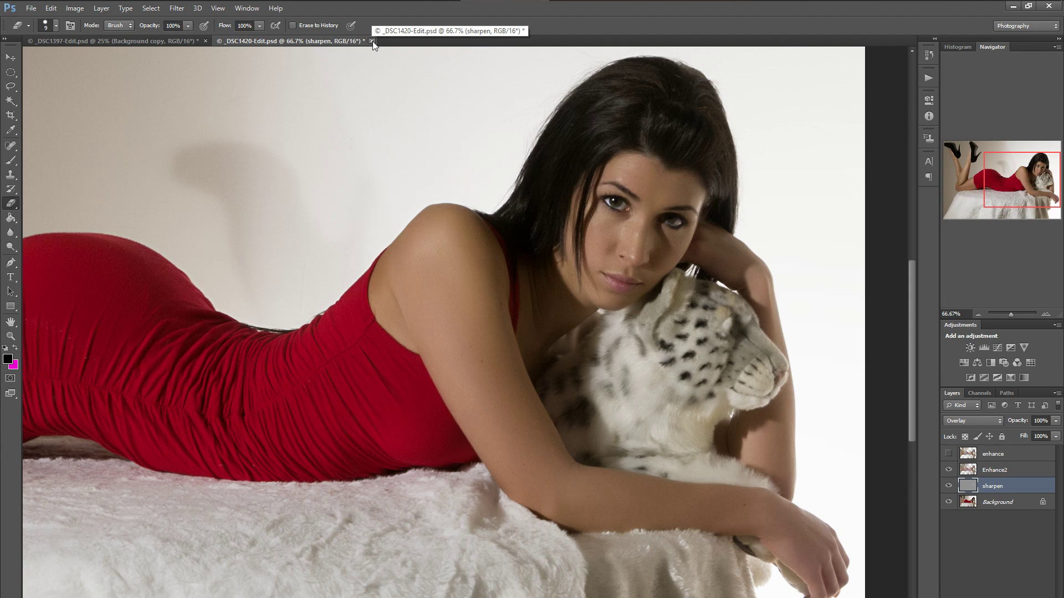
{"action": "left_click", "coordinate": [33, 10]}
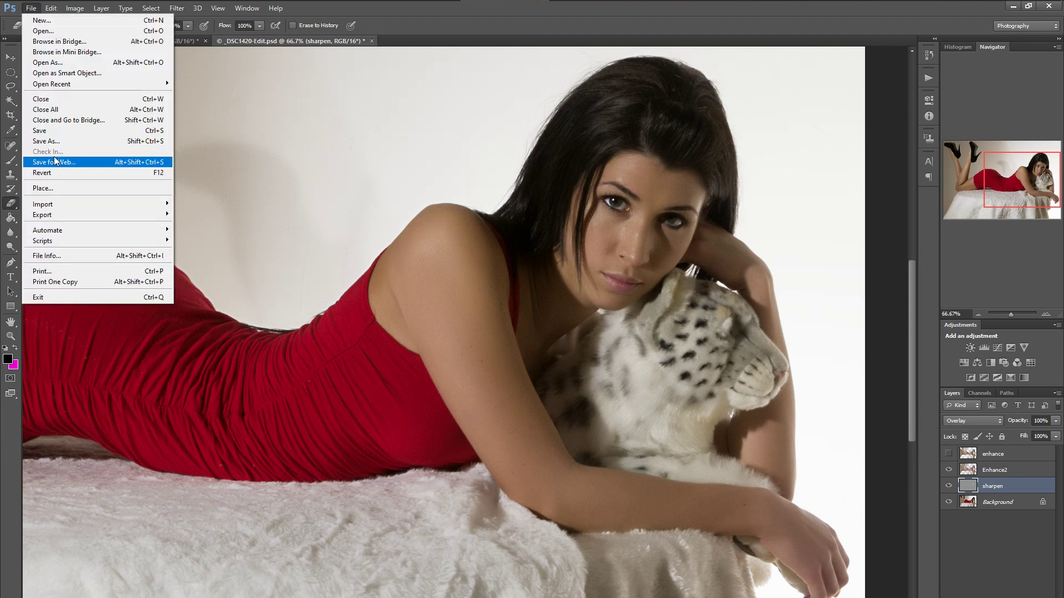
{"action": "left_click", "coordinate": [54, 130]}
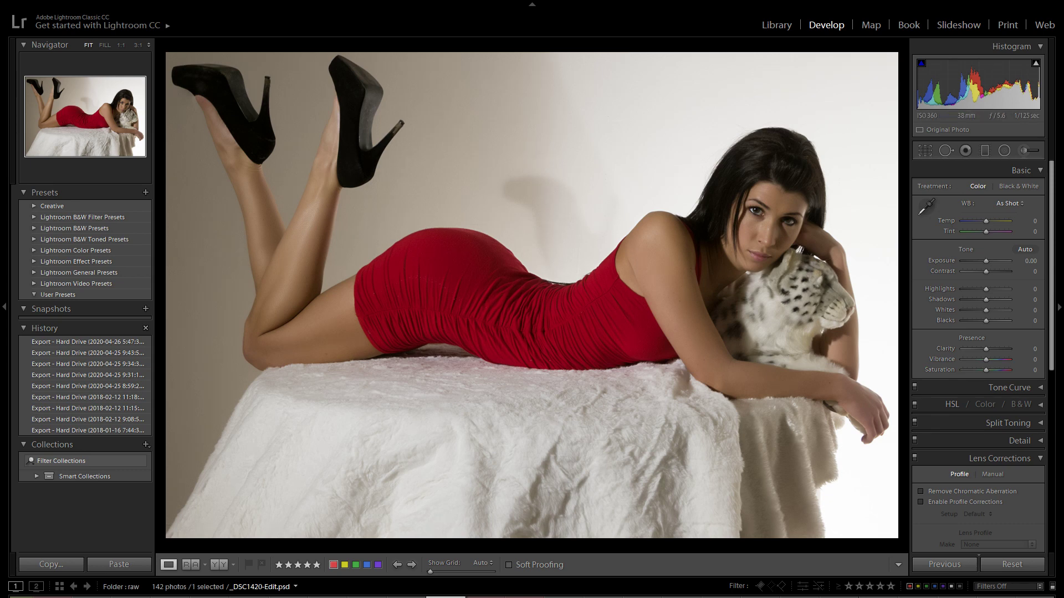
Step: In Lightroom's Develop module, view _DSC1419.NEF, return to _DSC1420-Edit.psd, and advance to _DSC1420-Edit4x5.psd
{"action": "key", "text": "Left"}
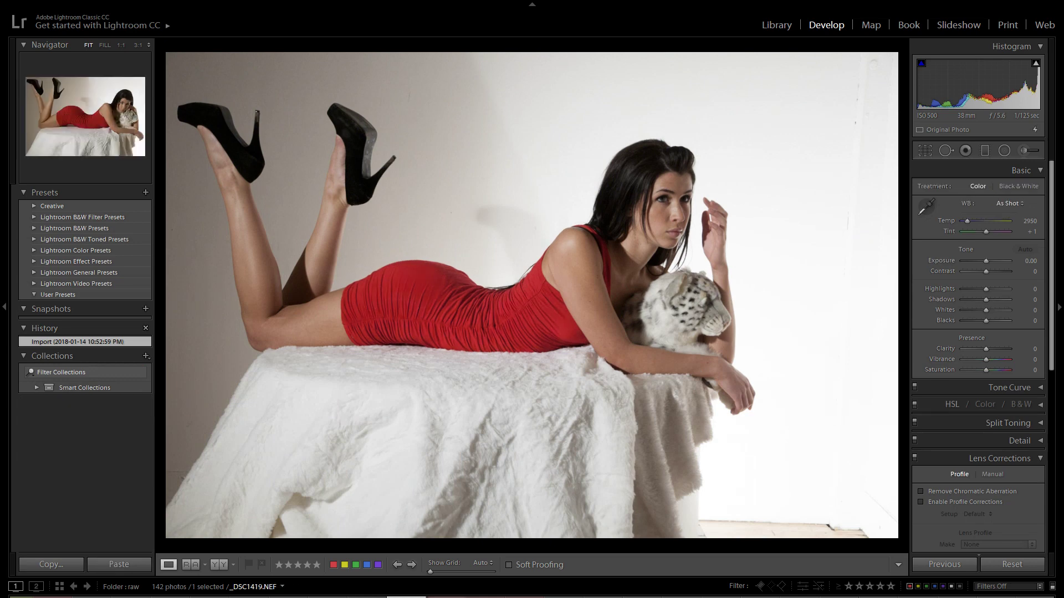
{"action": "key", "text": "Right"}
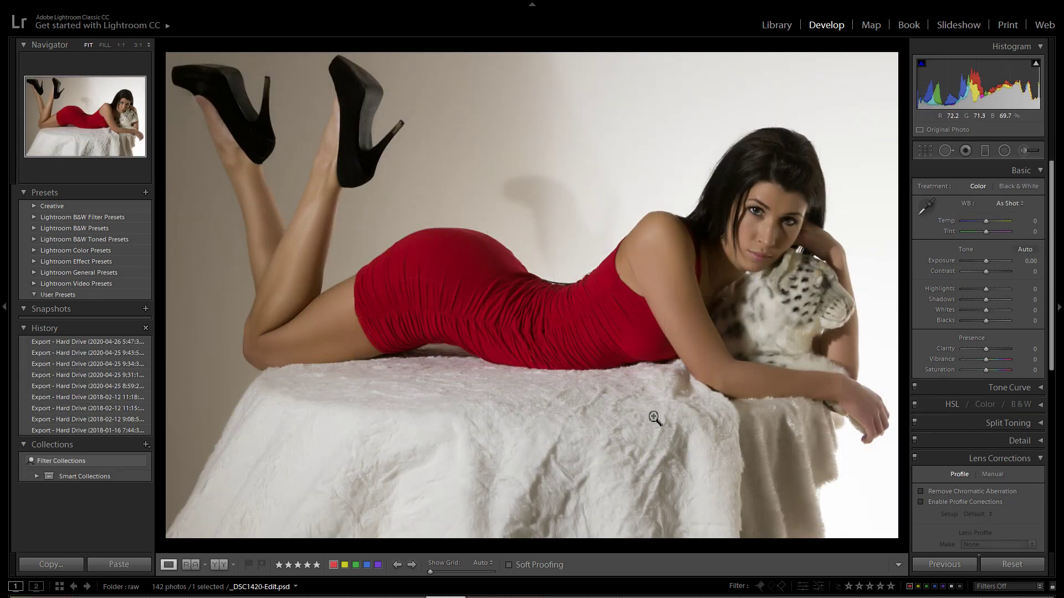
{"action": "key", "text": "Right"}
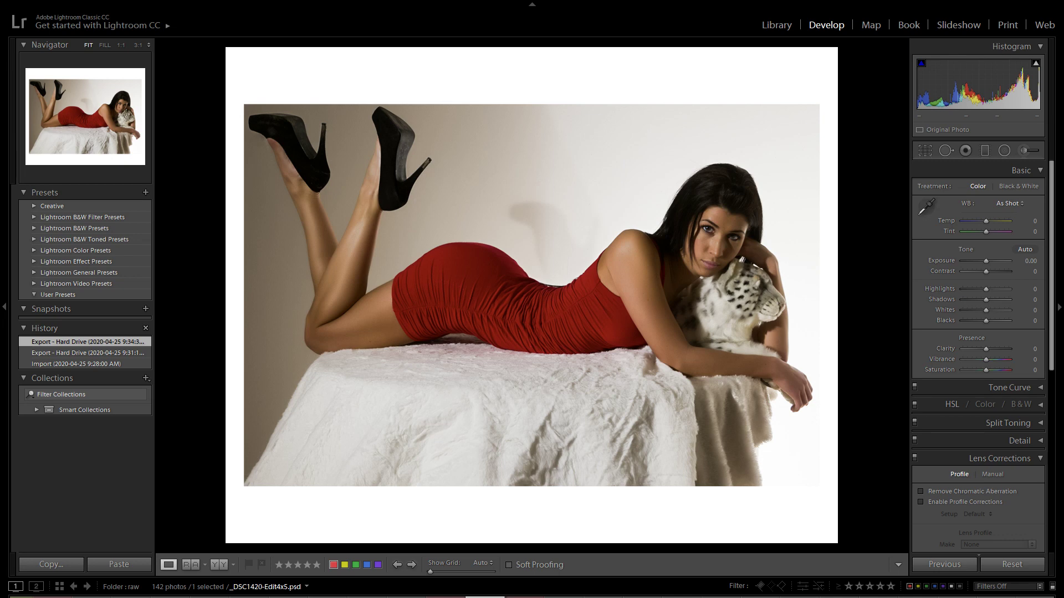
Step: Step back through the photos before _DSC1420-Edit4x5.psd and settle on _DSC1420-Edit.psd for review
{"action": "key", "text": "Left"}
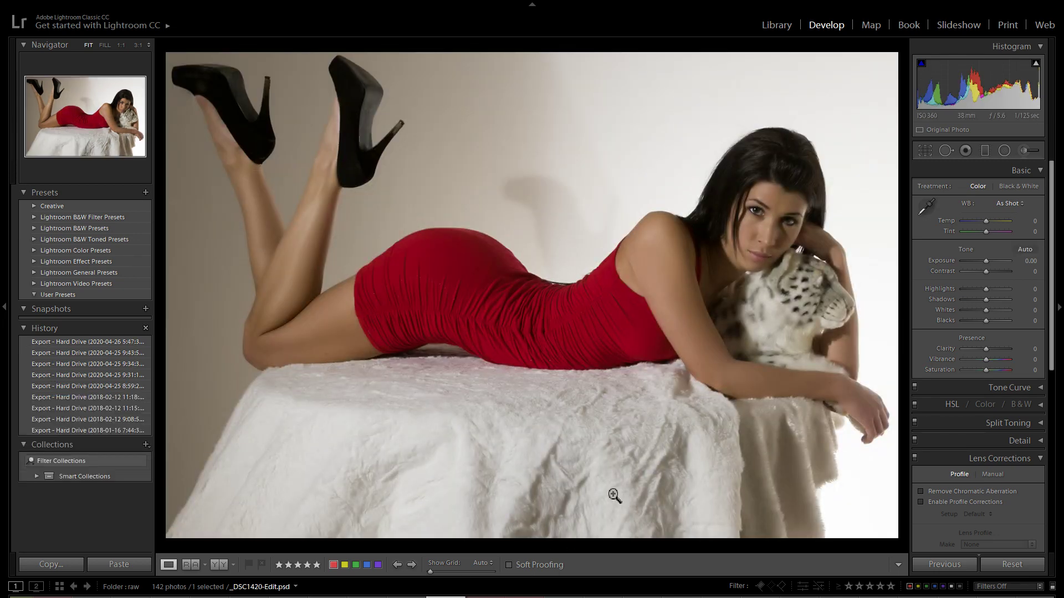
{"action": "key", "text": "Left"}
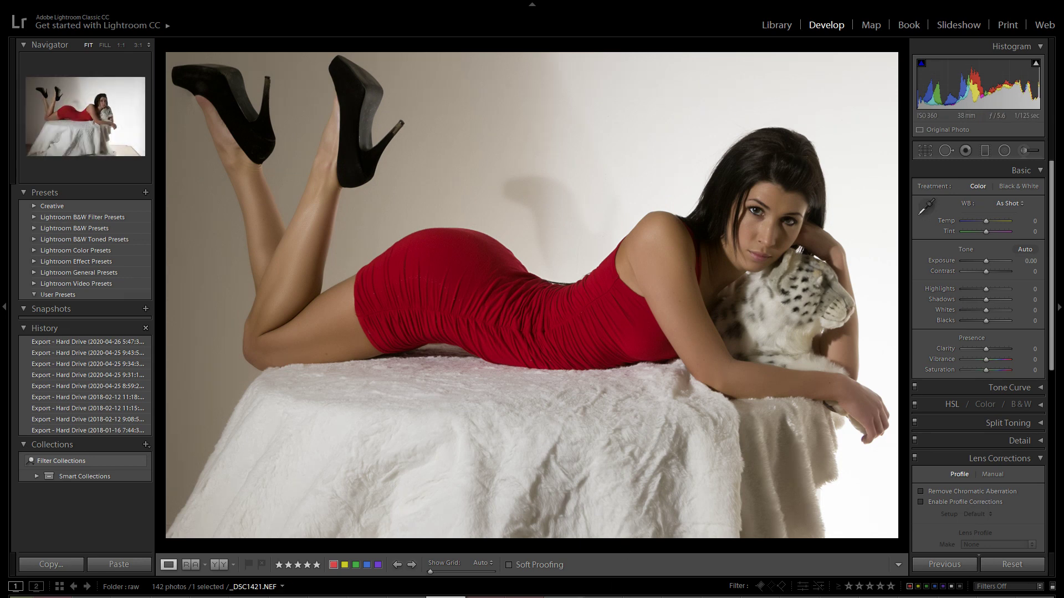
{"action": "key", "text": "Right"}
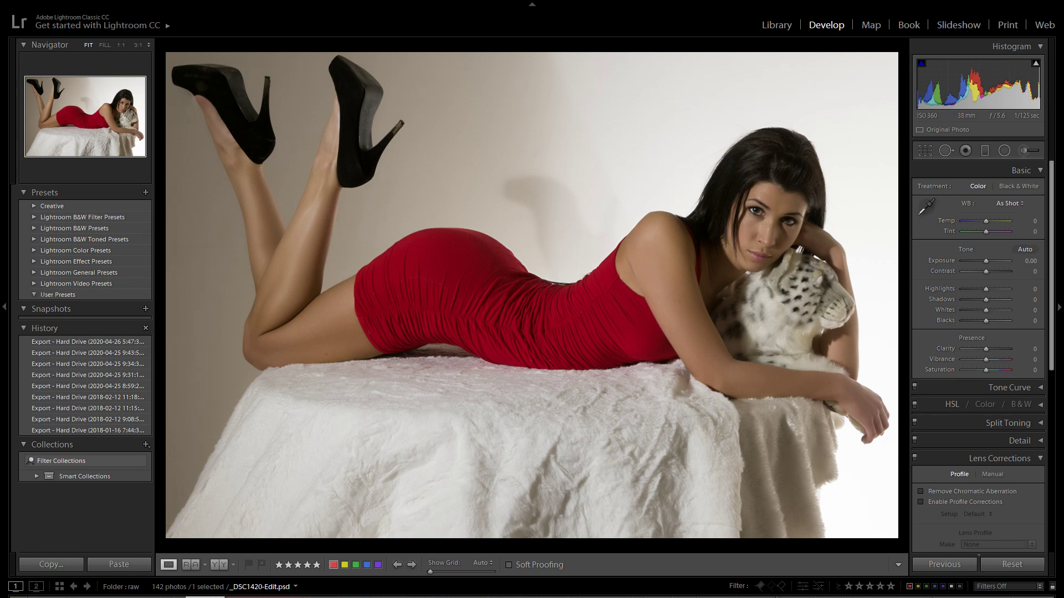
Step: Browse the unedited red-dress photos from _DSC1421.NEF through _DSC1428.NEF
{"action": "key", "text": "Right"}
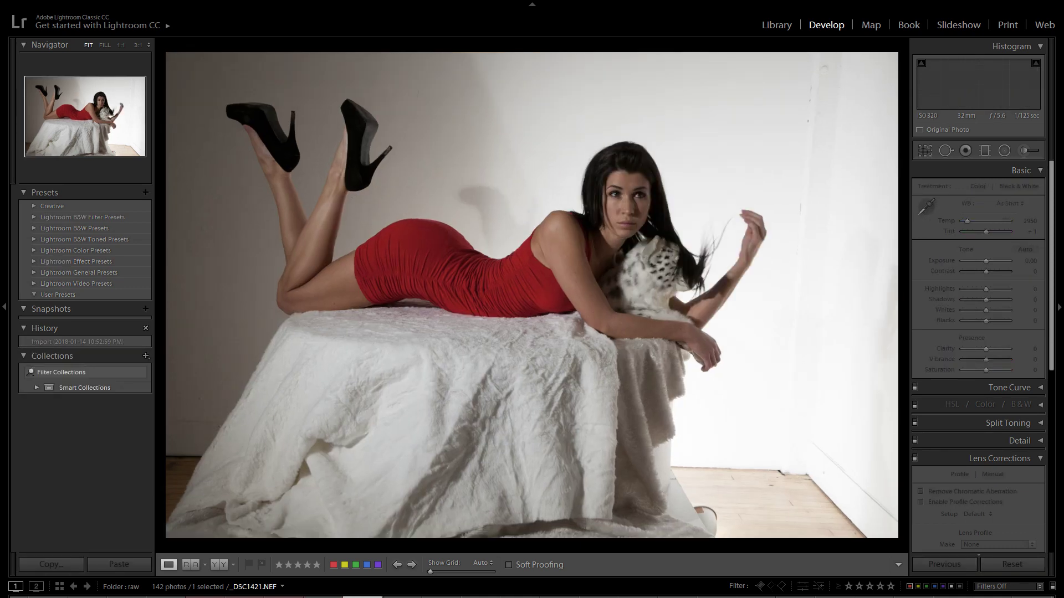
{"action": "key", "text": "Right"}
{"action": "key", "text": "Right"}
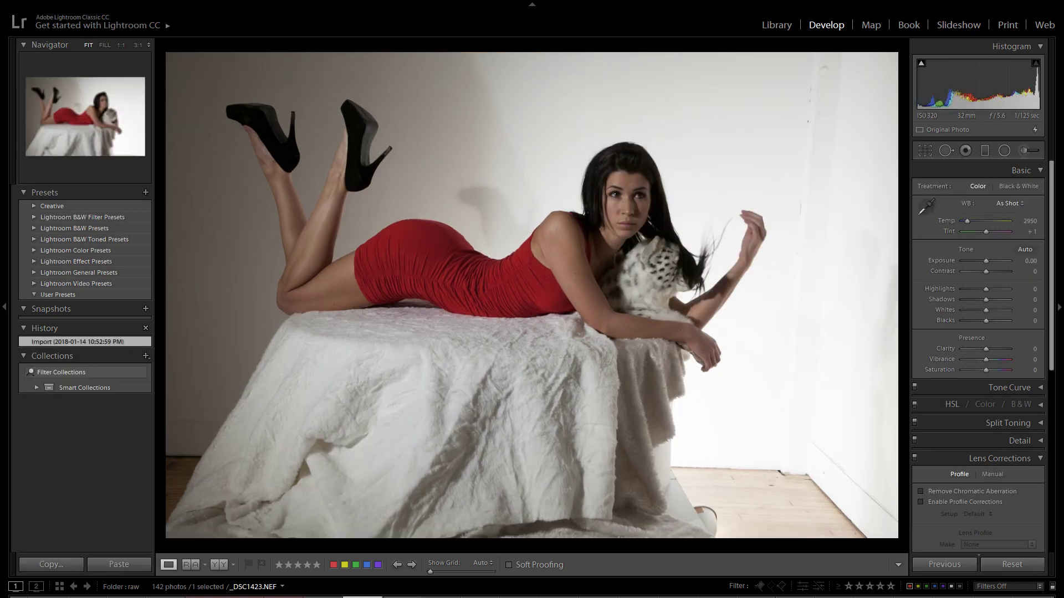
{"action": "key", "text": "Right"}
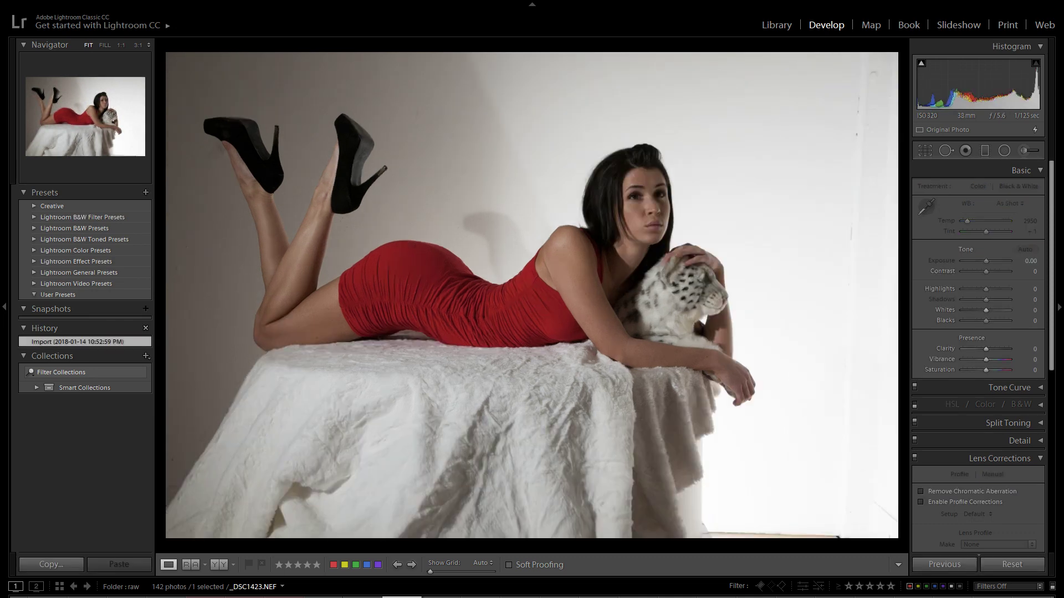
{"action": "key", "text": "Right"}
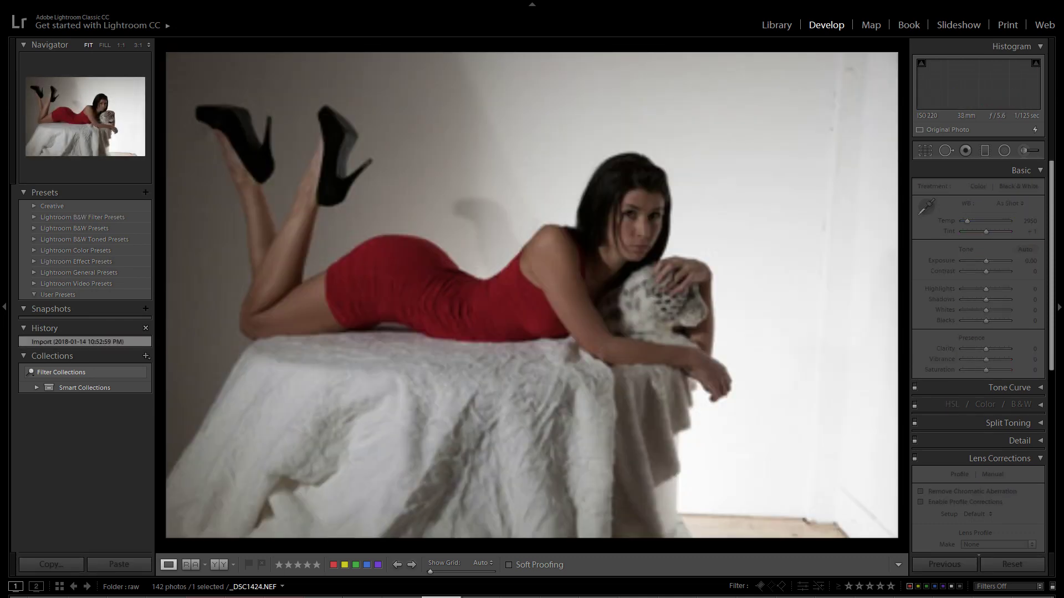
{"action": "key", "text": "Right"}
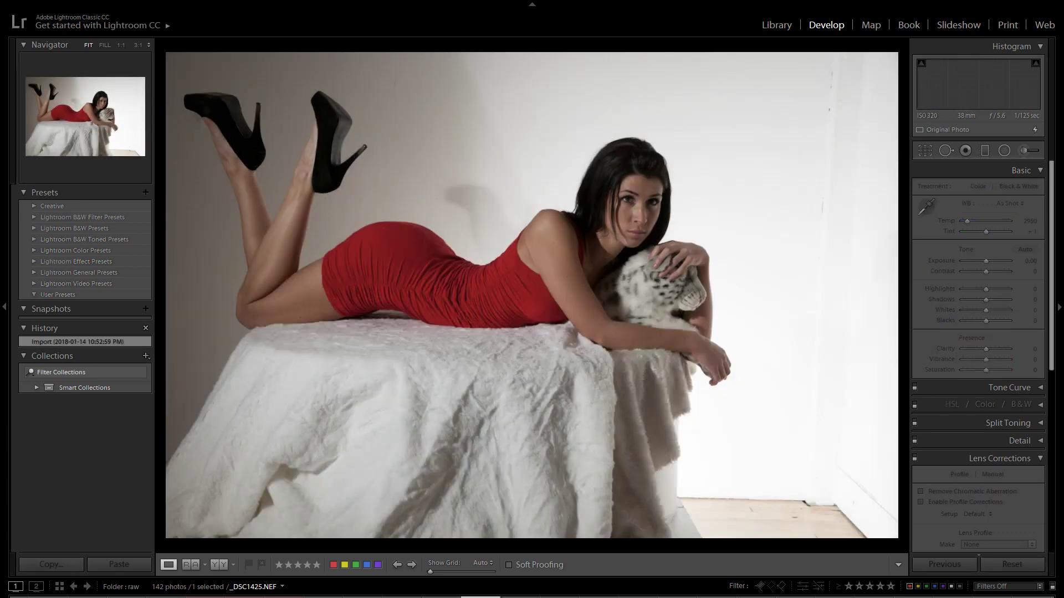
{"action": "key", "text": "Right"}
{"action": "key", "text": "Right"}
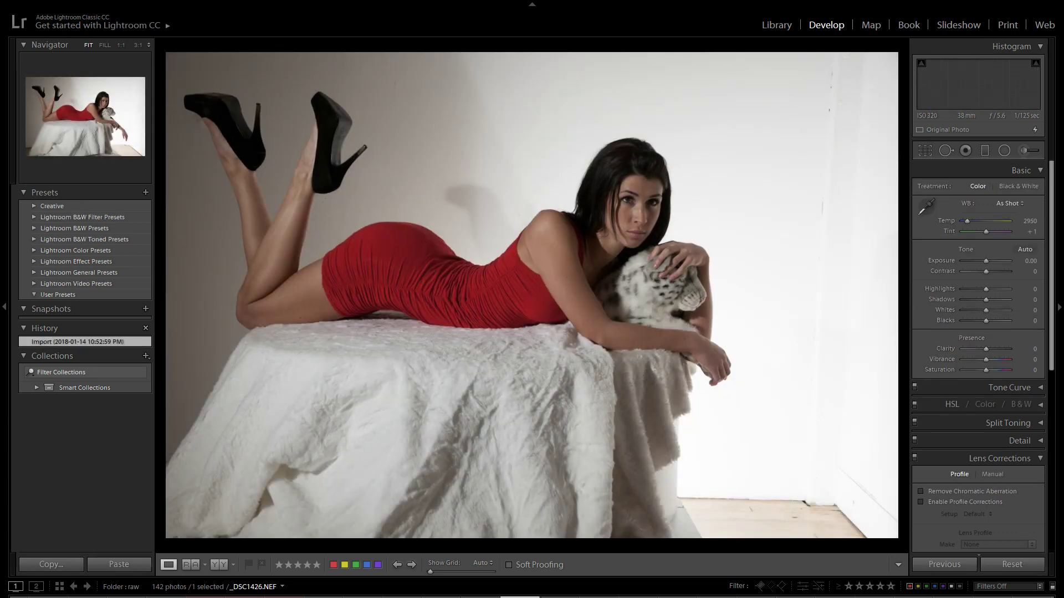
{"action": "key", "text": "Right"}
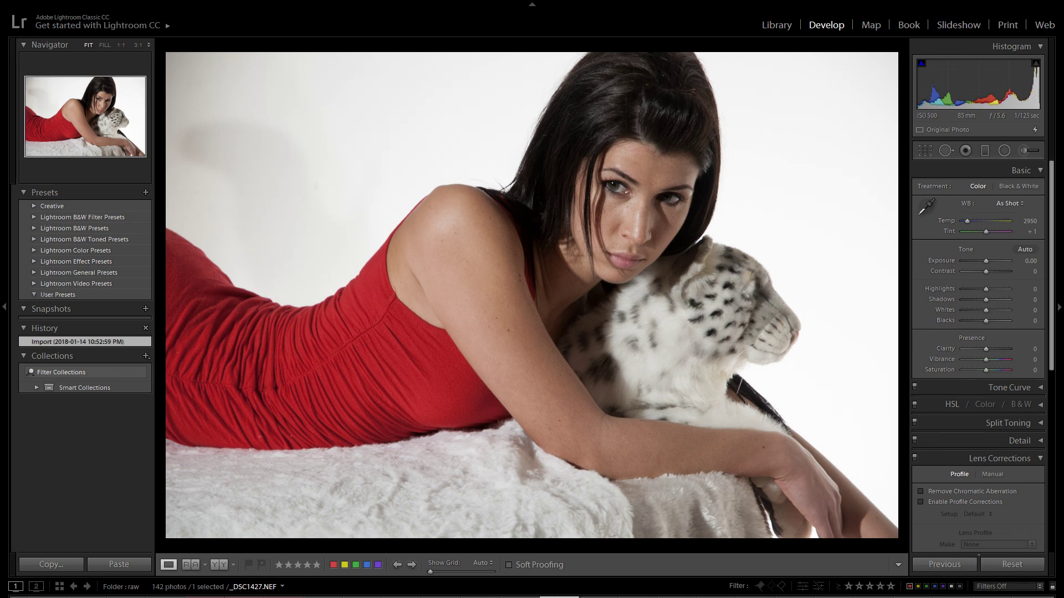
{"action": "key", "text": "Right"}
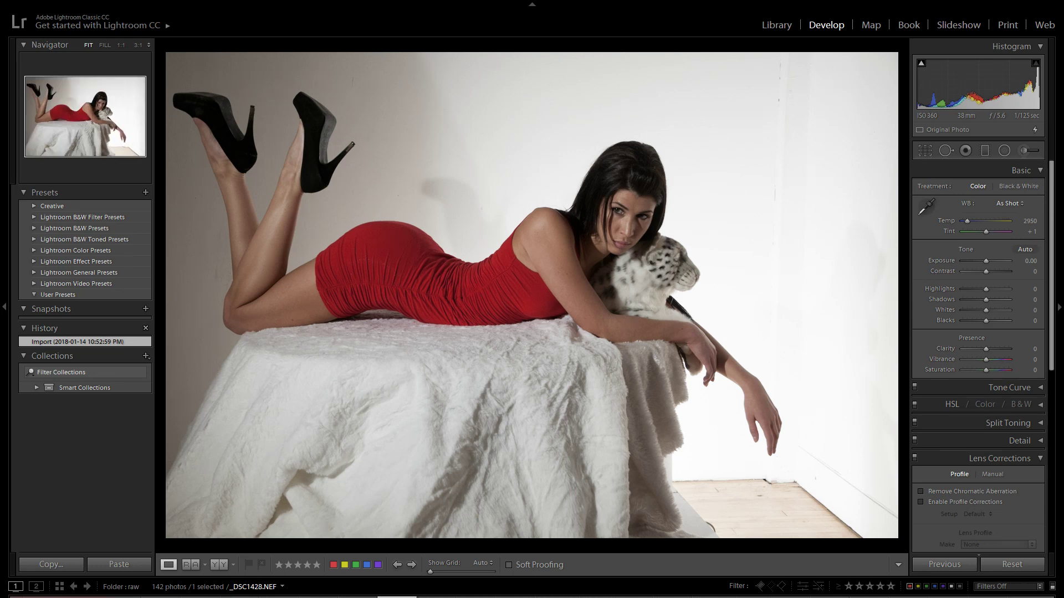
Step: Continue browsing the folder from _DSC1429.NEF through to _DSC1440.NEF, the portrait of the woman holding a book
{"action": "key", "text": "Right"}
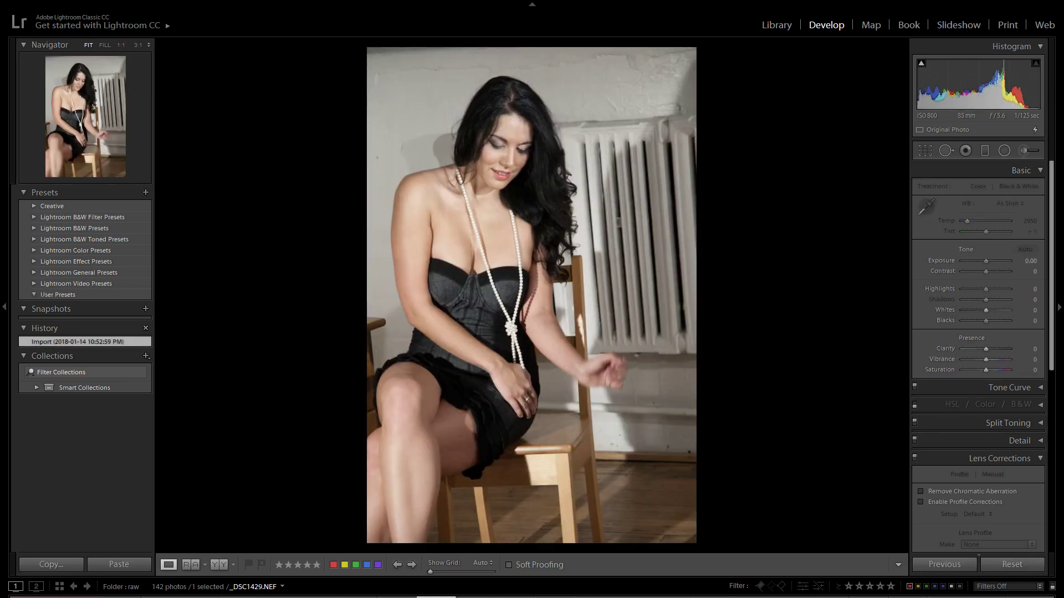
{"action": "key", "text": "Right"}
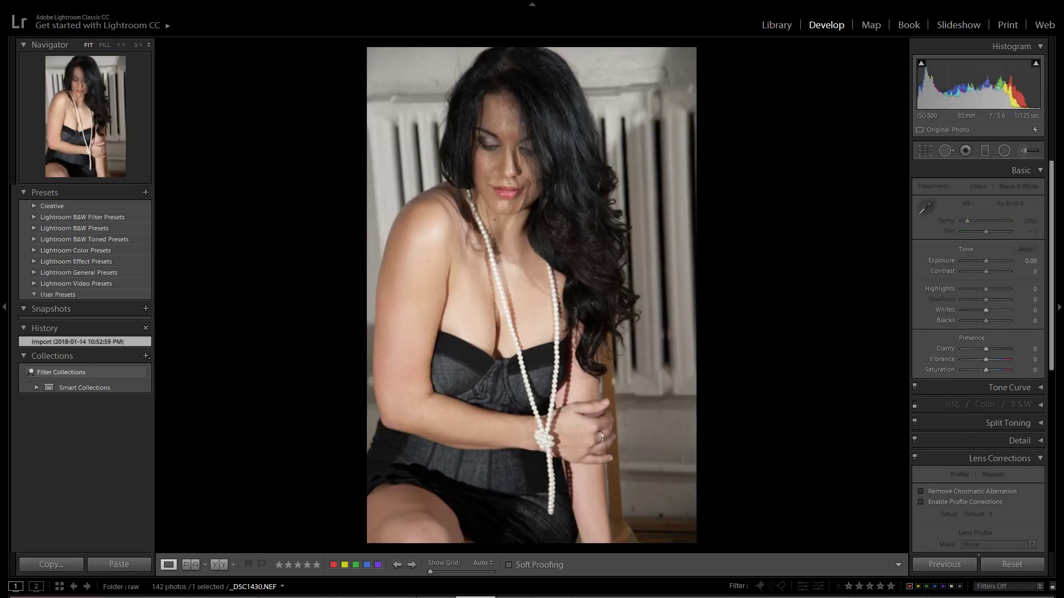
{"action": "key", "text": "Right"}
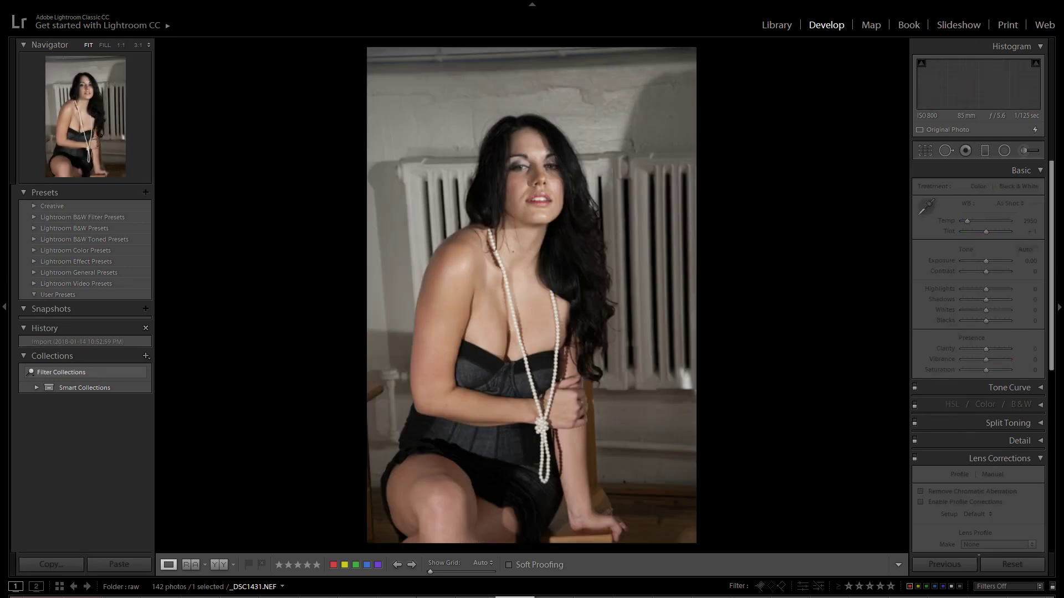
{"action": "key", "text": "Right"}
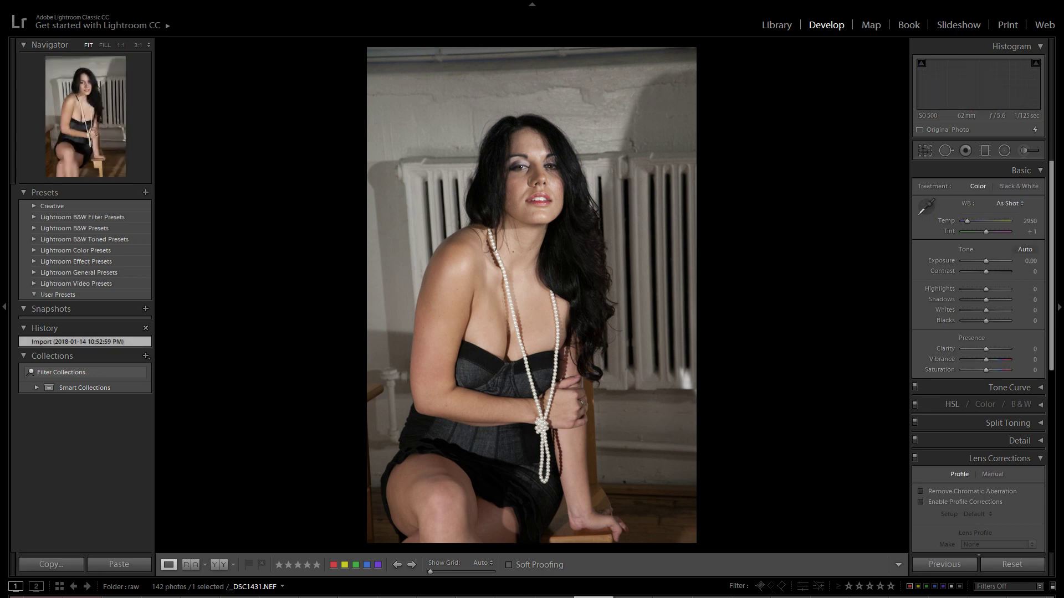
{"action": "key", "text": "Right"}
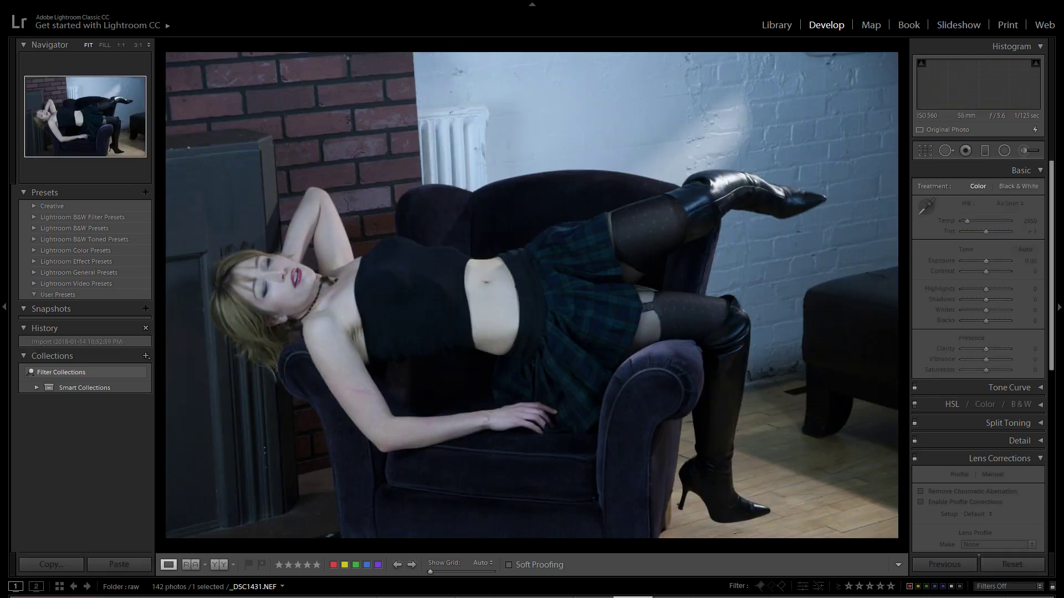
{"action": "key", "text": "Right"}
{"action": "key", "text": "Right"}
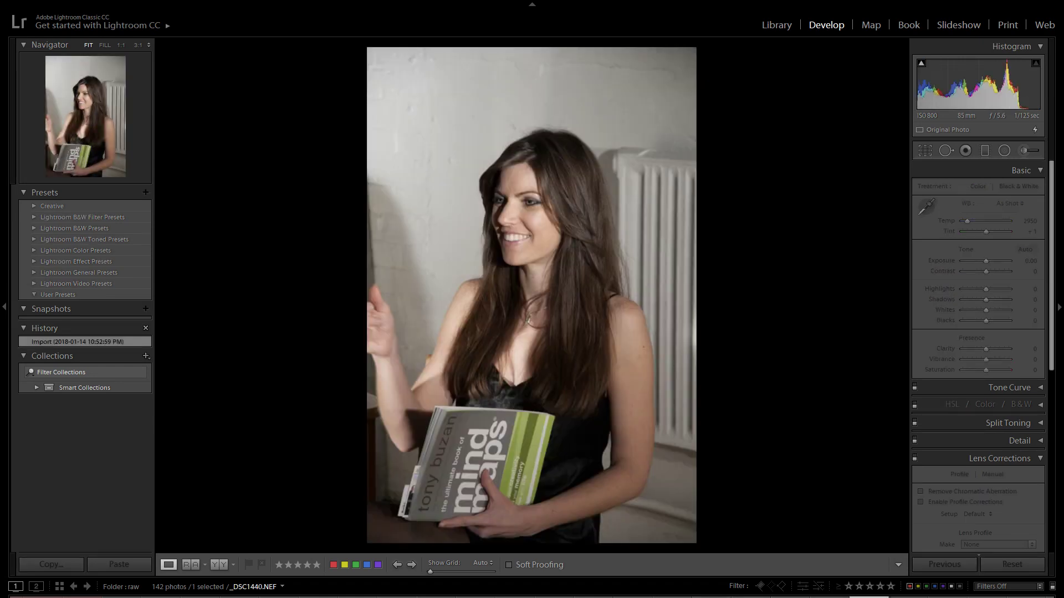
Step: Step back one photo from _DSC1440.NEF, return to it, and browse the book portraits through to _DSC1448.NEF
{"action": "key", "text": "Left"}
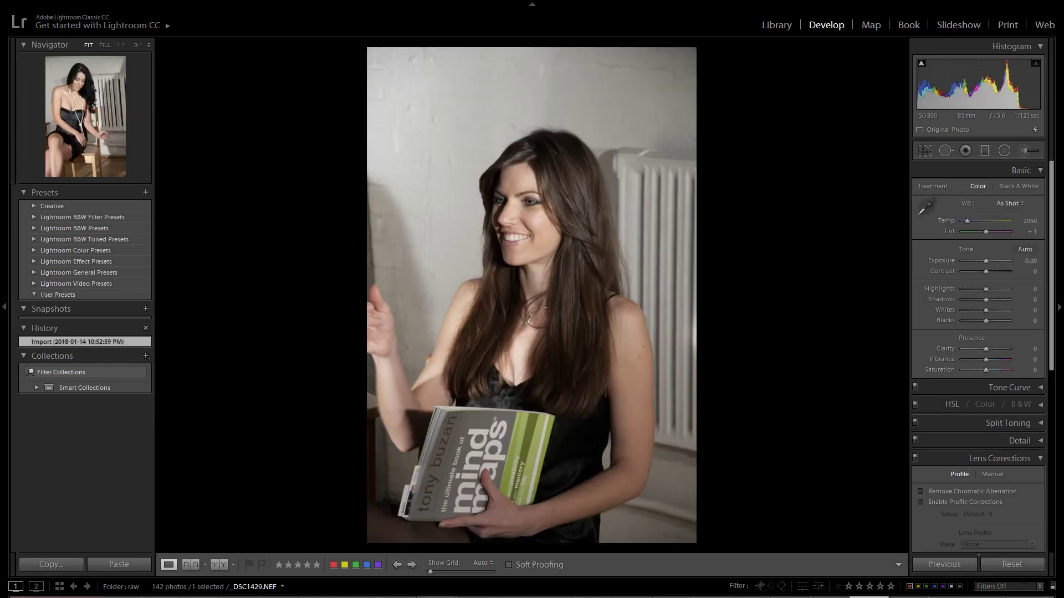
{"action": "key", "text": "Right"}
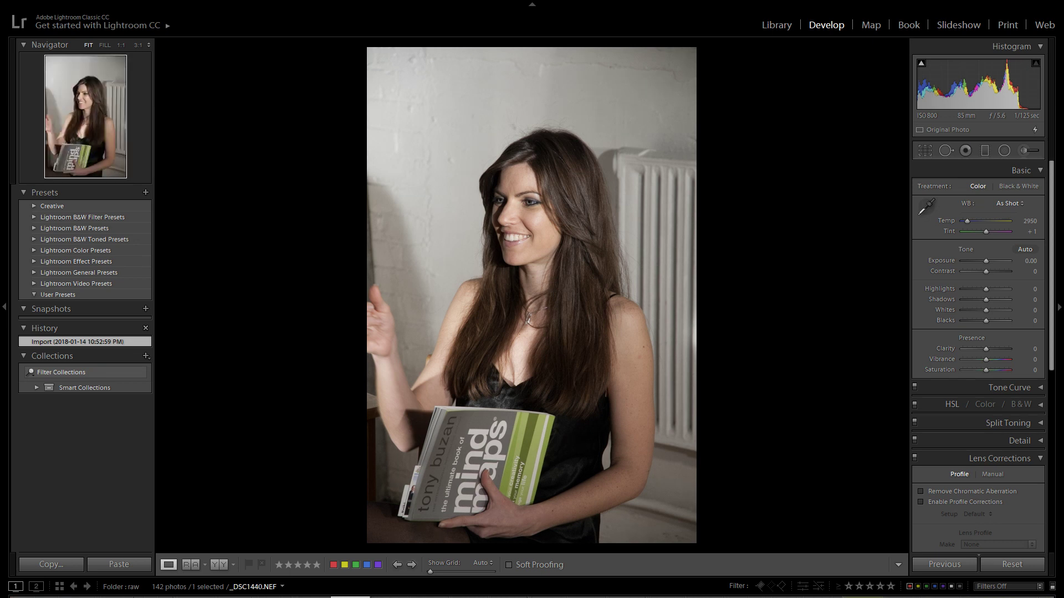
{"action": "key", "text": "Right"}
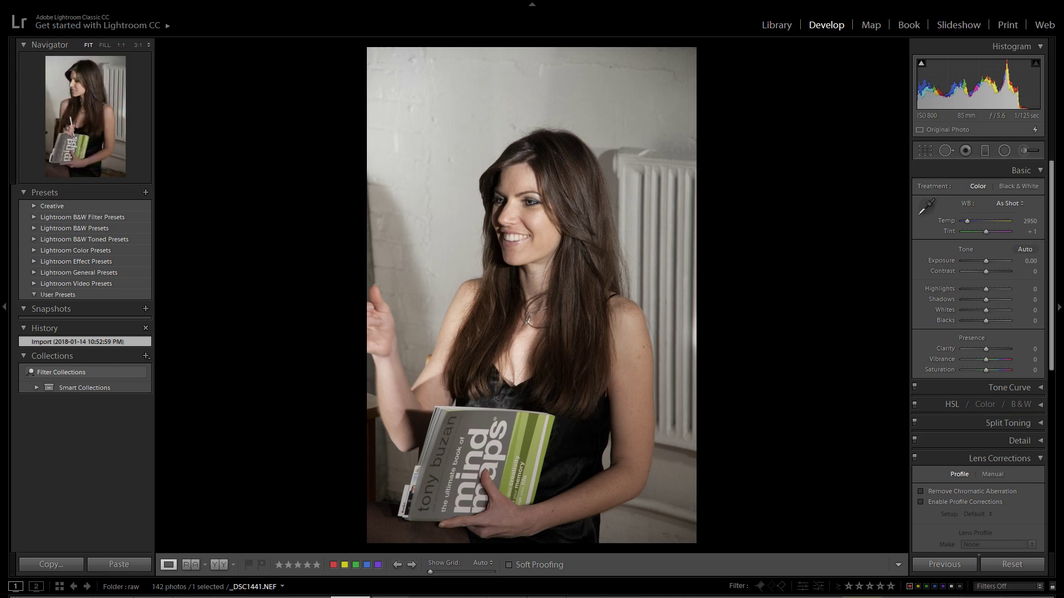
{"action": "key", "text": "Right"}
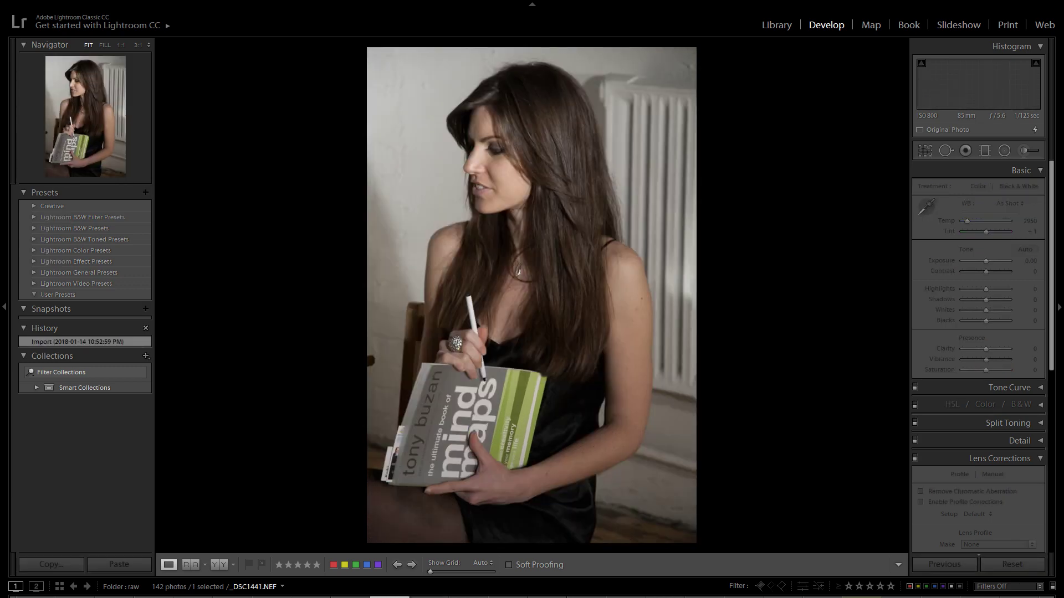
{"action": "key", "text": "Right"}
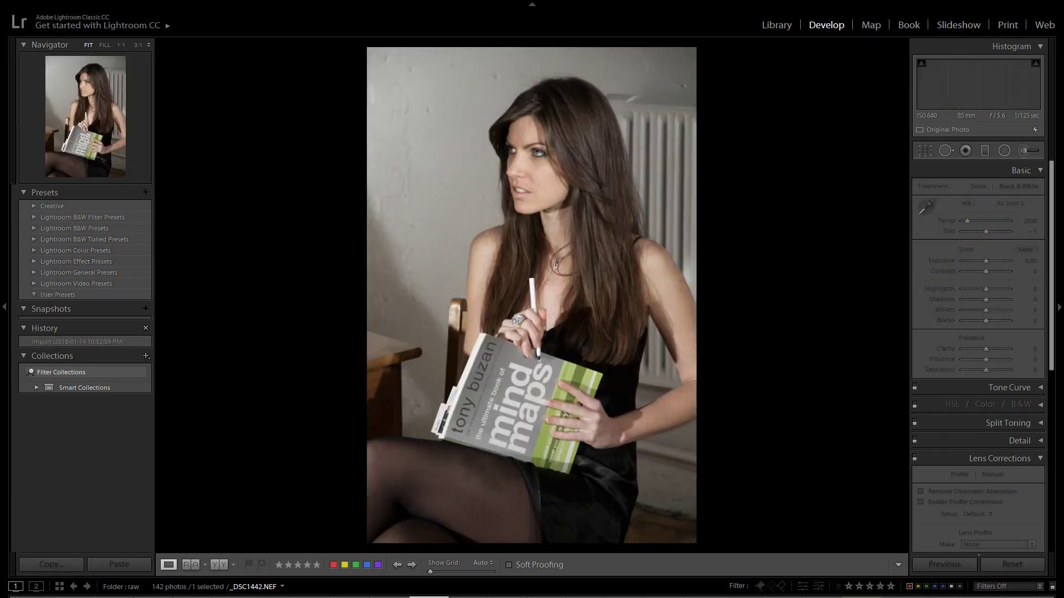
{"action": "key", "text": "Right"}
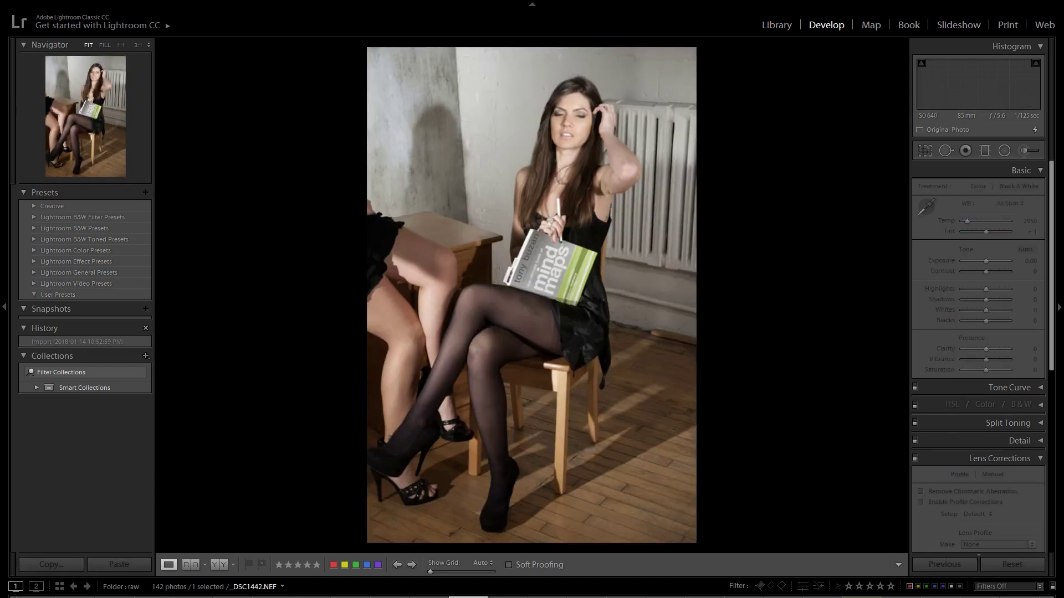
{"action": "key", "text": "Right"}
{"action": "key", "text": "Right"}
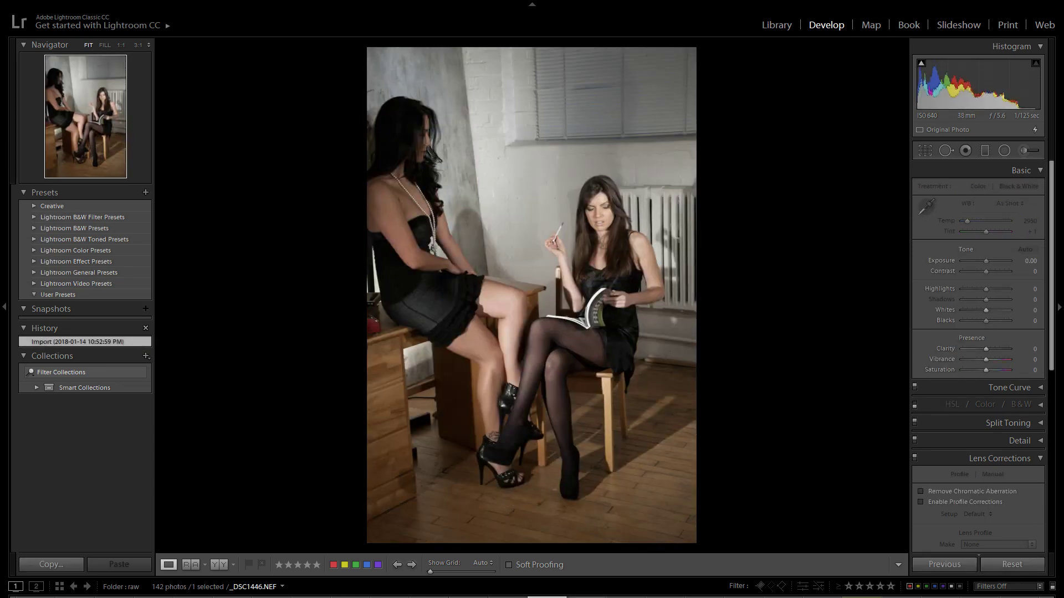
{"action": "key", "text": "Right"}
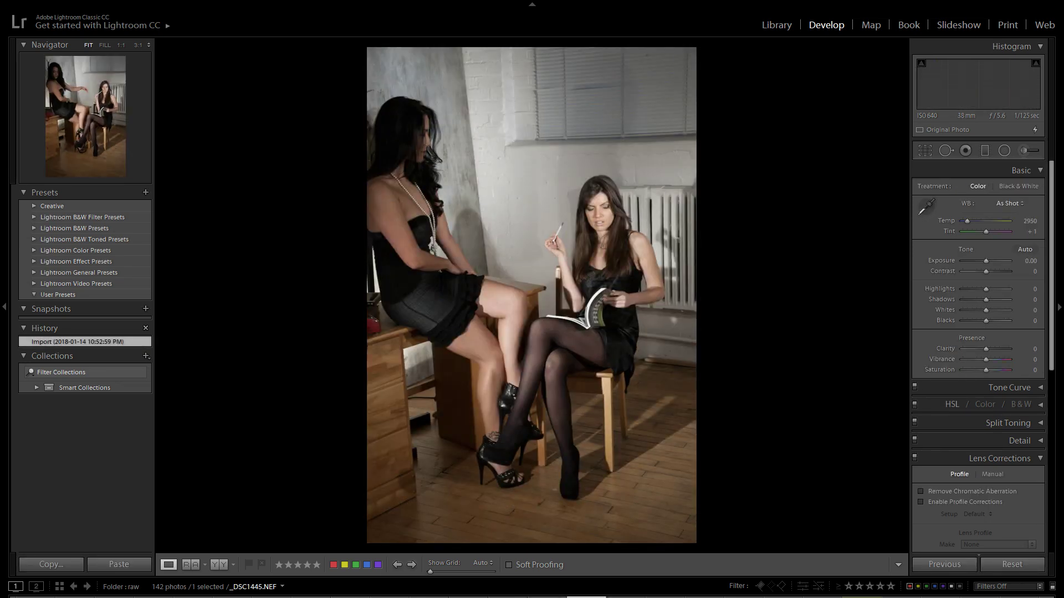
{"action": "key", "text": "Right"}
{"action": "key", "text": "Right"}
{"action": "key", "text": "Right"}
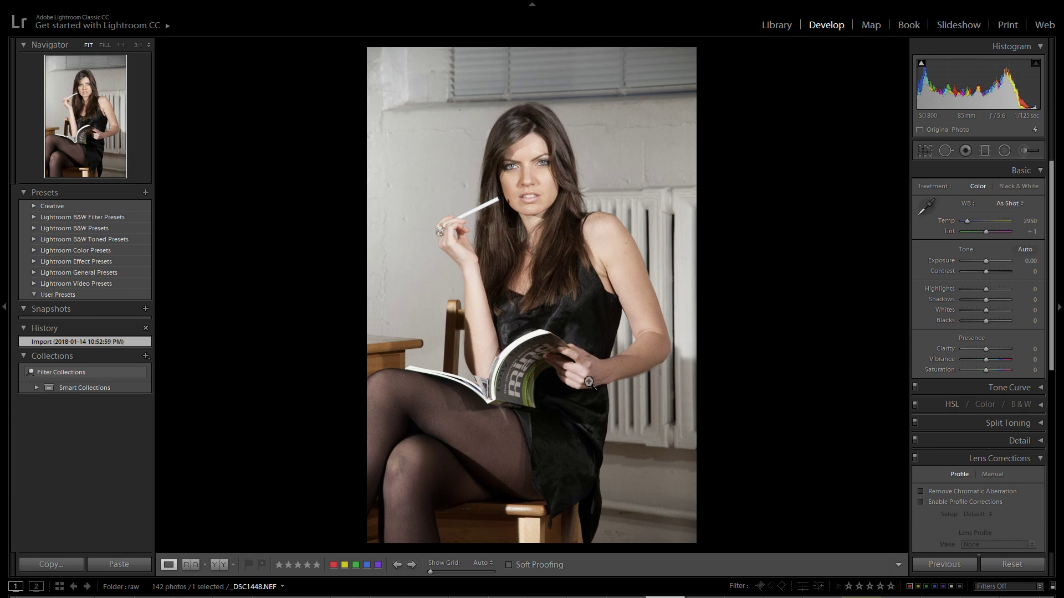
Step: Examine the woman's face in _DSC1448.NEF at 1:1 magnification and return to the whole-photo view
{"action": "left_click", "coordinate": [529, 187]}
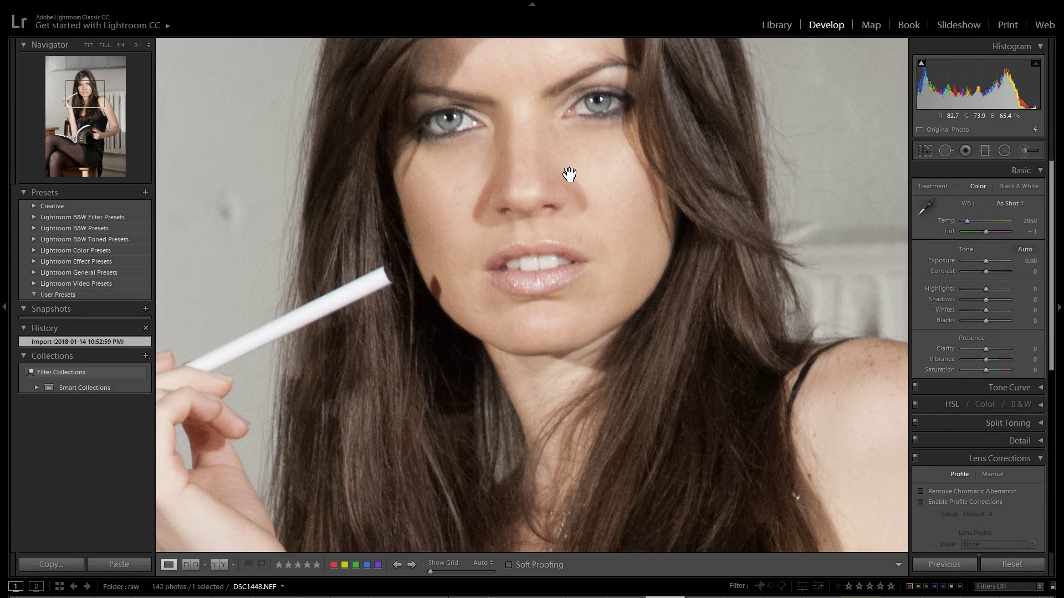
{"action": "left_click_drag", "start_coordinate": [570, 174], "coordinate": [541, 288]}
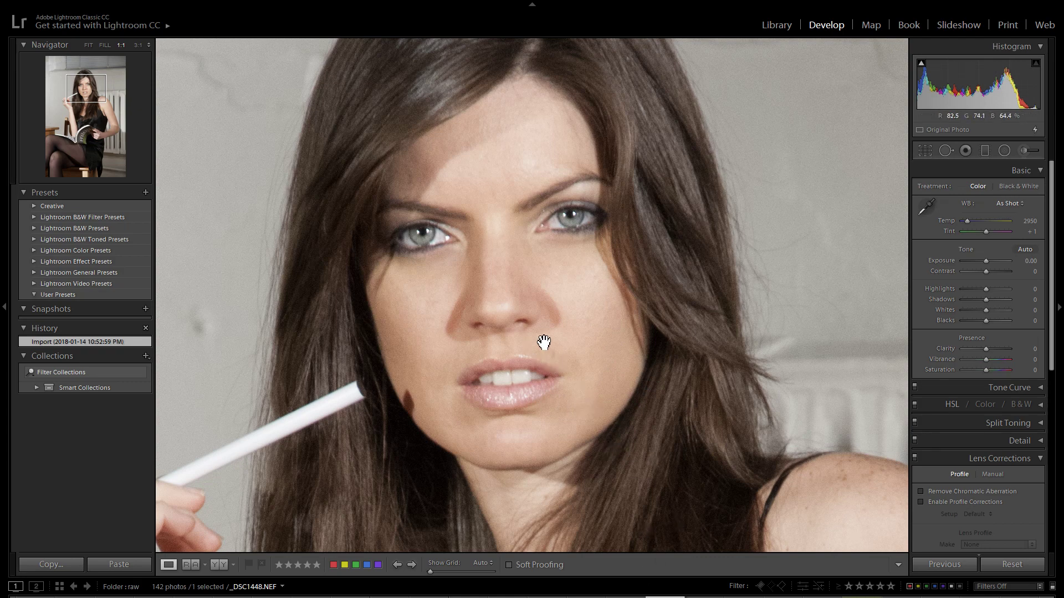
{"action": "left_click", "coordinate": [569, 343]}
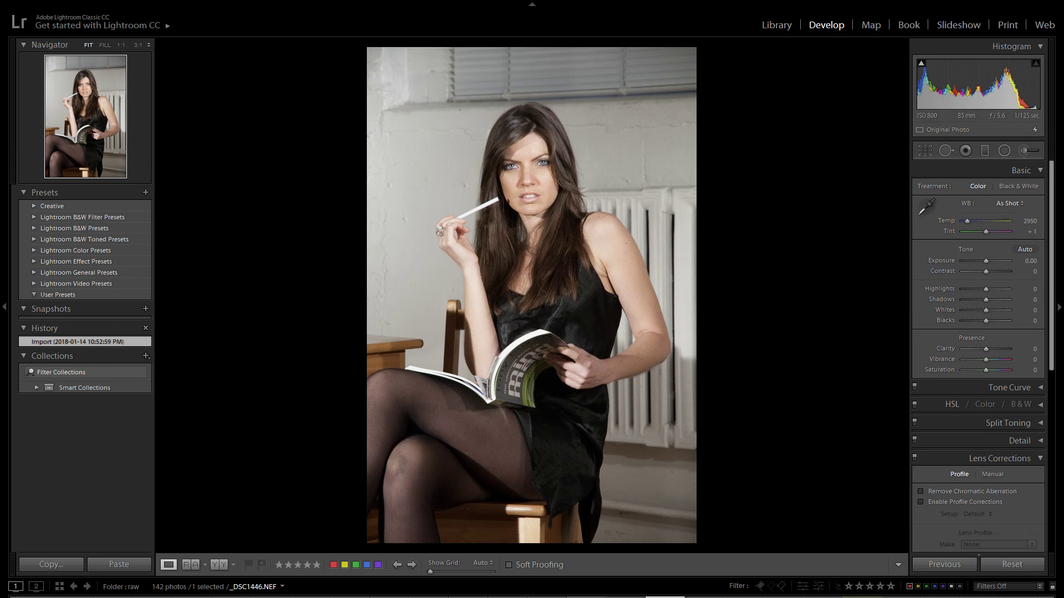
Step: Advance to the portrait with the purple magazine and compare _DSC1453.NEF with _DSC1453-Edit.psd
{"action": "key", "text": "Right"}
{"action": "key", "text": "Right"}
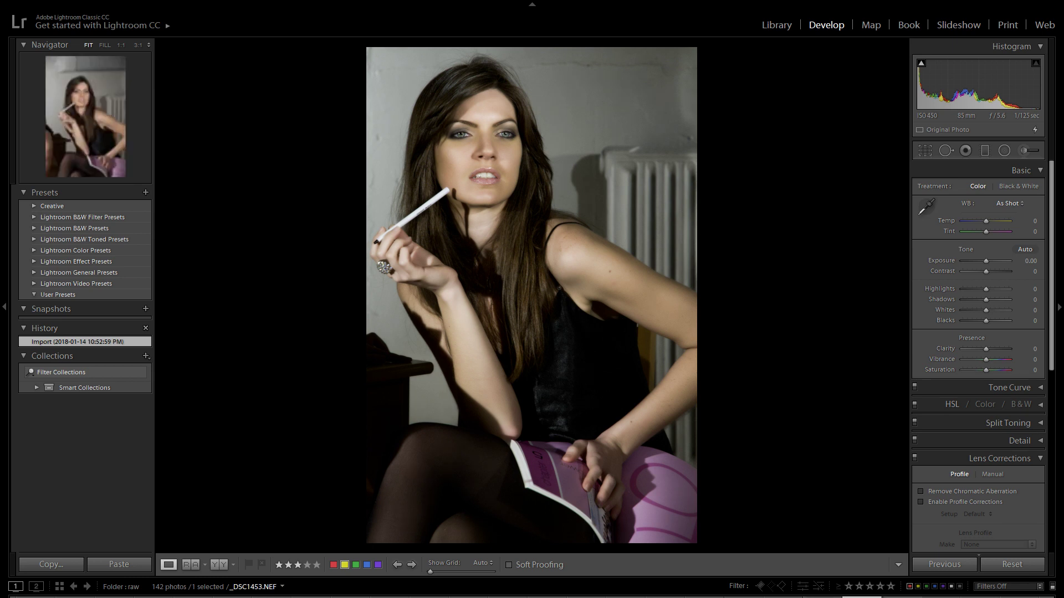
{"action": "left_click", "coordinate": [901, 597]}
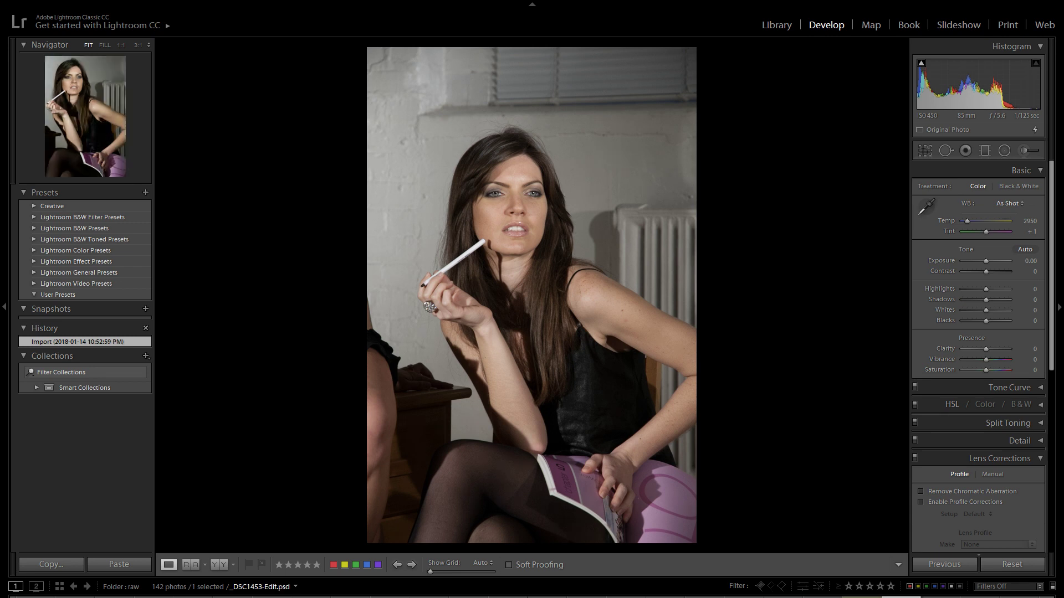
Step: Set _DSC1453-Edit.psd as the reference photo in Reference View to compare it with the unedited raw portrait
{"action": "key", "text": "Left"}
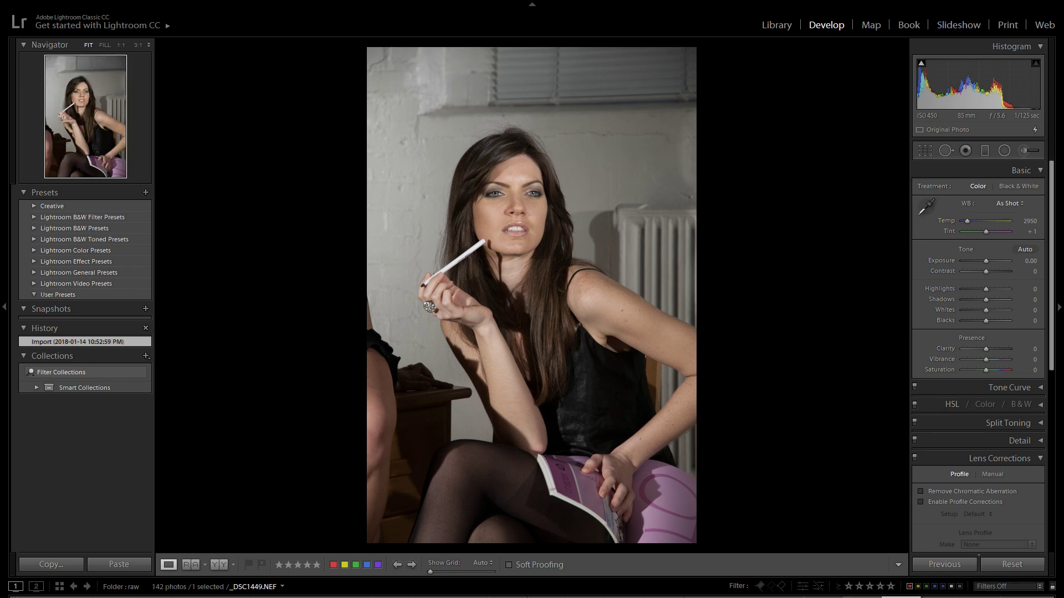
{"action": "left_click", "coordinate": [185, 563]}
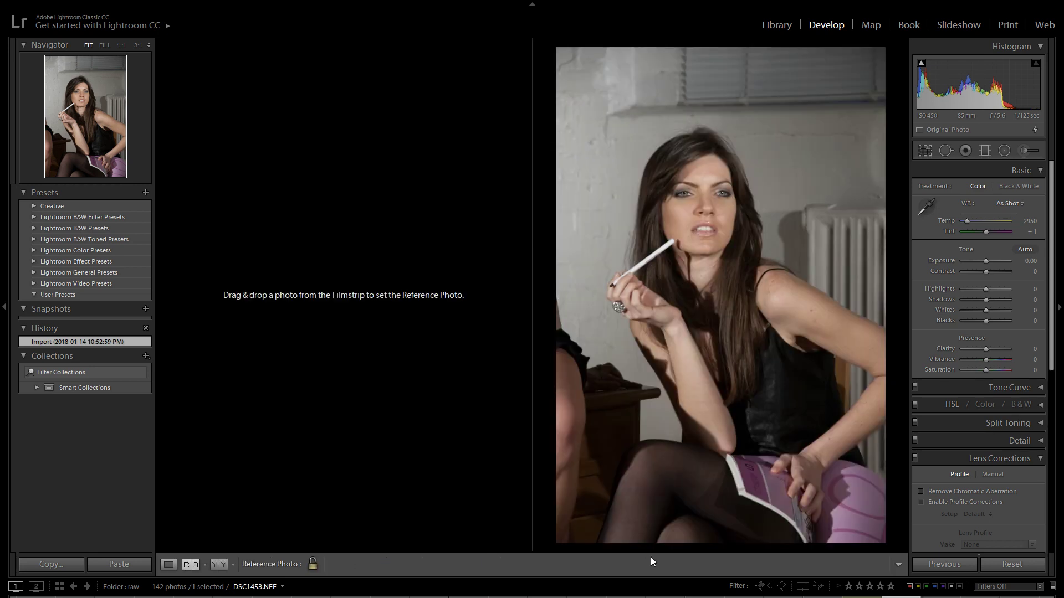
{"action": "key", "text": "Right"}
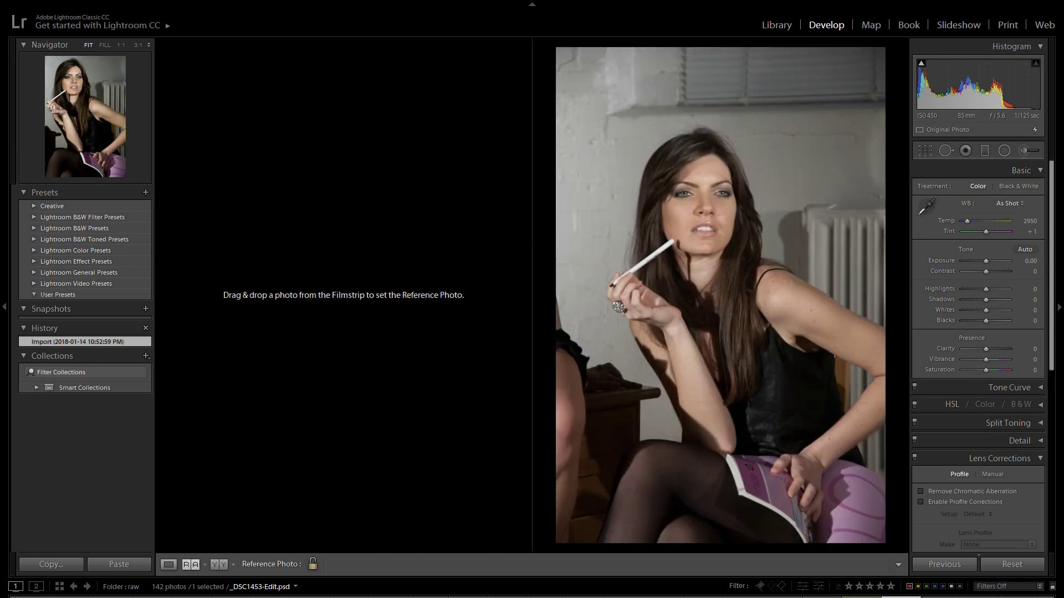
{"action": "left_click_drag", "start_coordinate": [581, 496], "coordinate": [421, 406]}
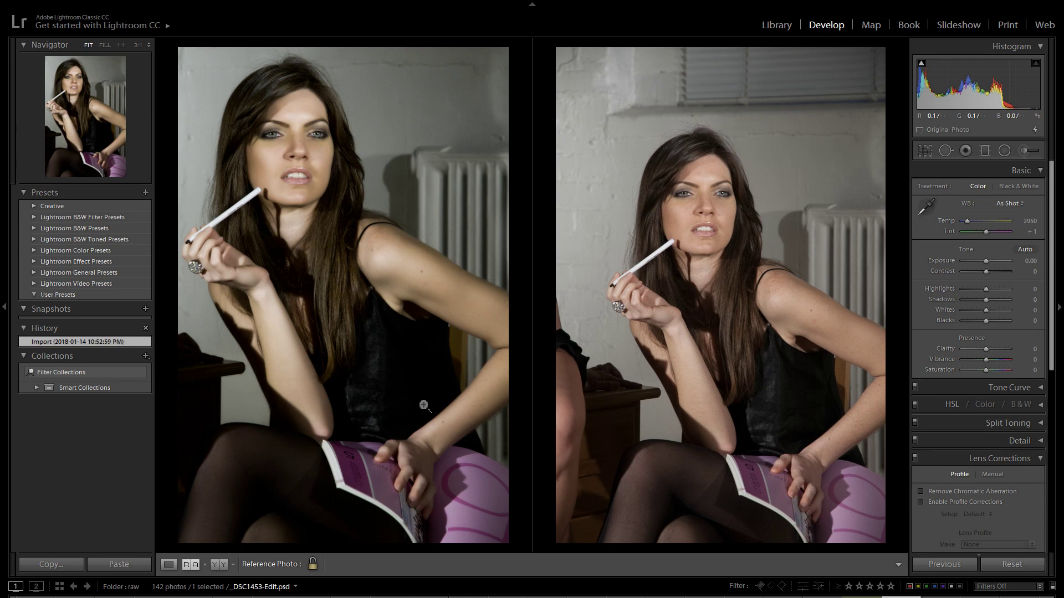
{"action": "key", "text": "Left"}
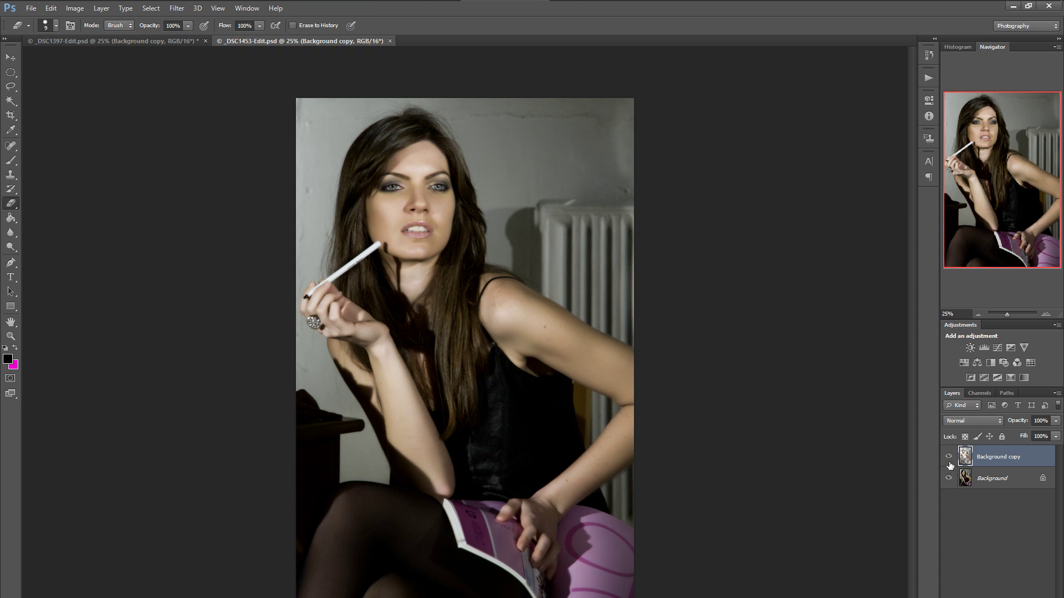
Step: Switch to Photoshop and inspect the Background copy layer on its own, then restore the visibility of both layers
{"action": "left_click", "coordinate": [949, 457]}
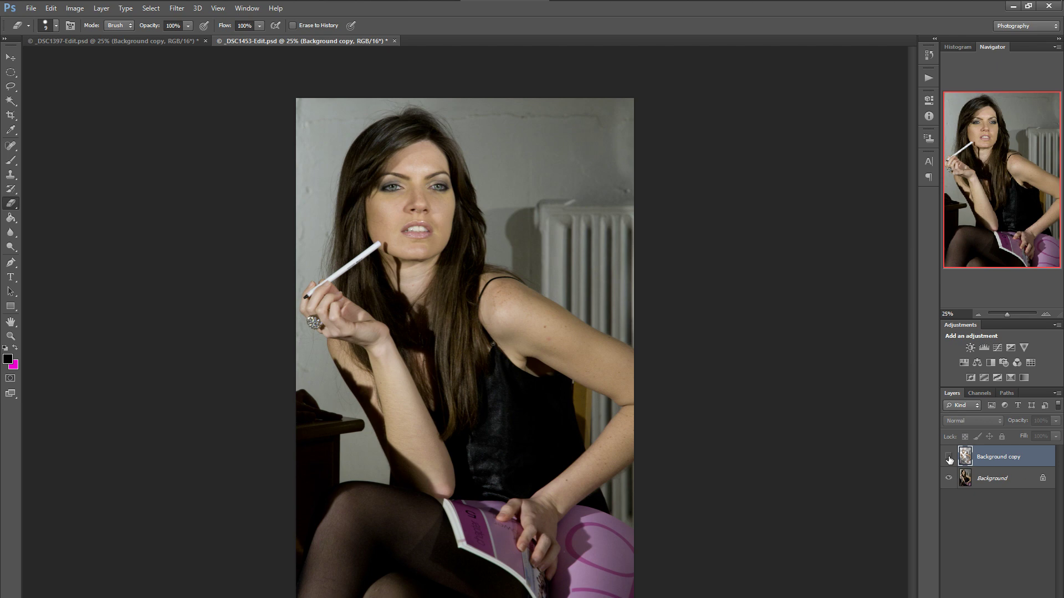
{"action": "left_click", "coordinate": [948, 478]}
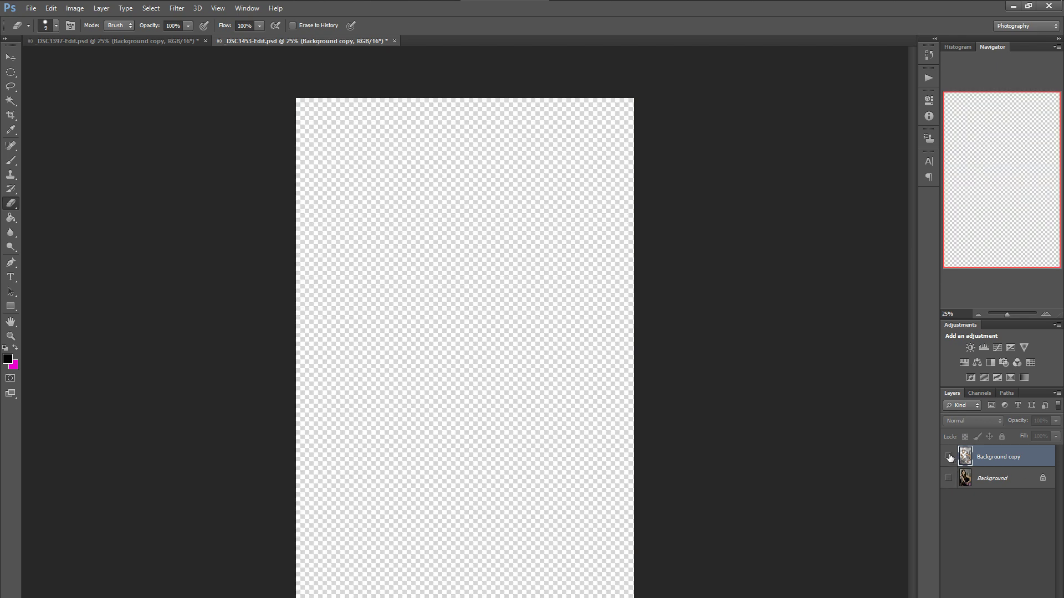
{"action": "left_click", "coordinate": [949, 457]}
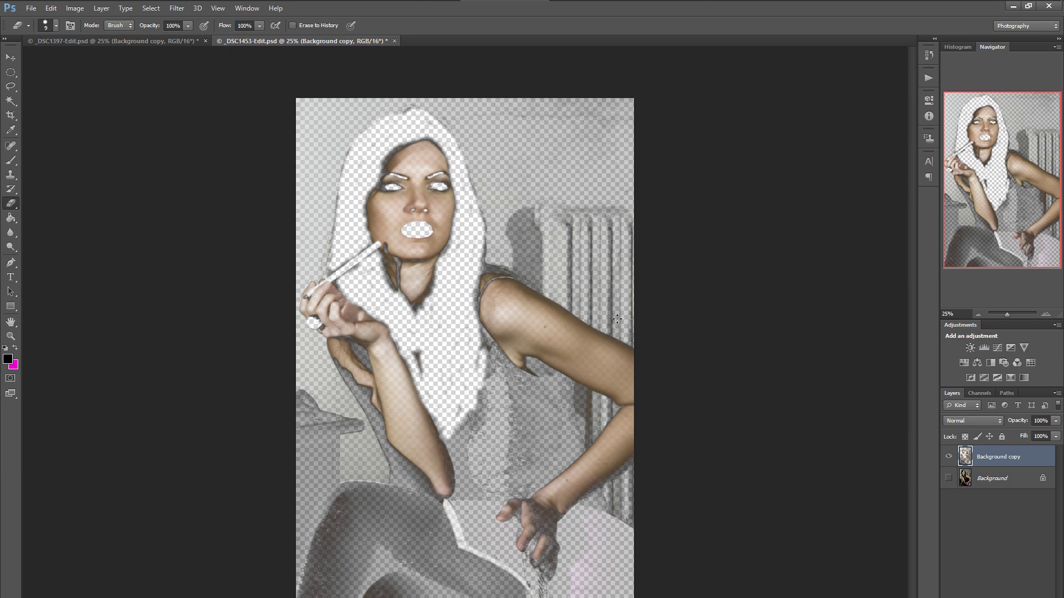
{"action": "left_click", "coordinate": [948, 479]}
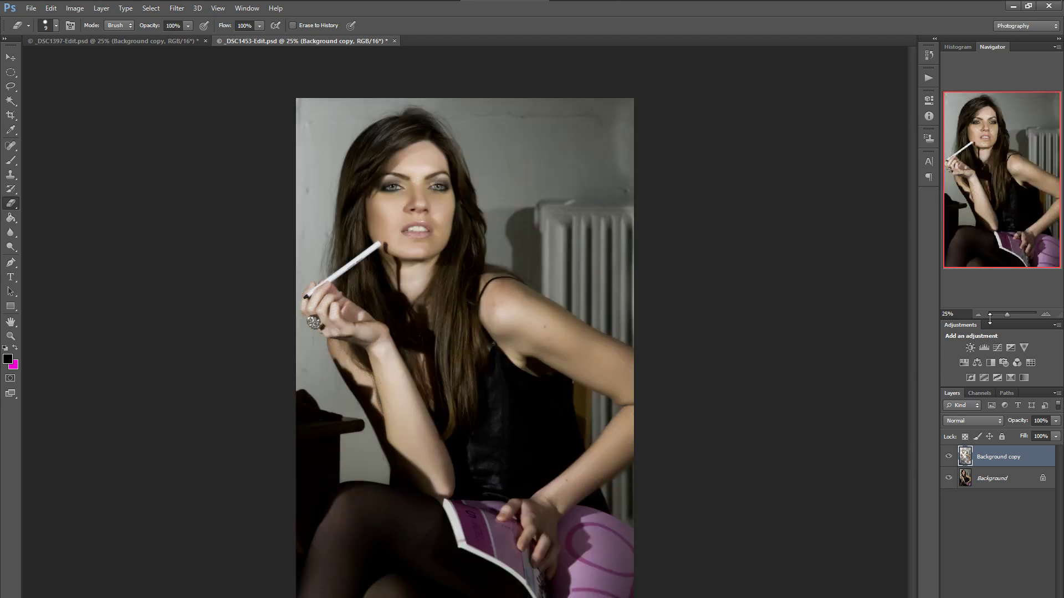
Step: Compare the woman's face at 66.67% zoom with the Background copy layer hidden and shown
{"action": "left_click", "coordinate": [1045, 313]}
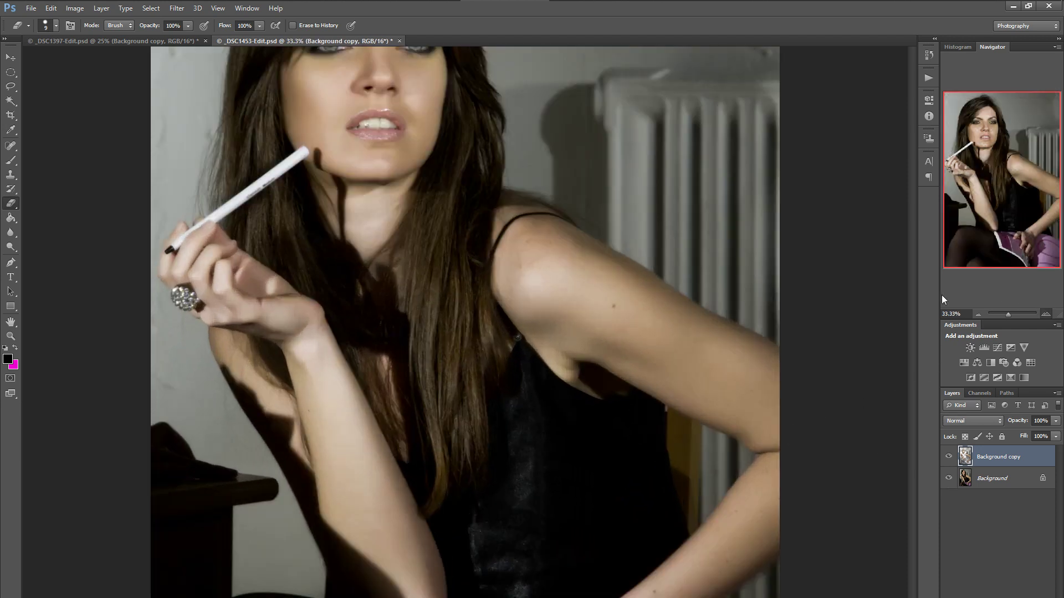
{"action": "key", "text": "ctrl+plus"}
{"action": "left_click_drag", "start_coordinate": [913, 294], "coordinate": [895, 225]}
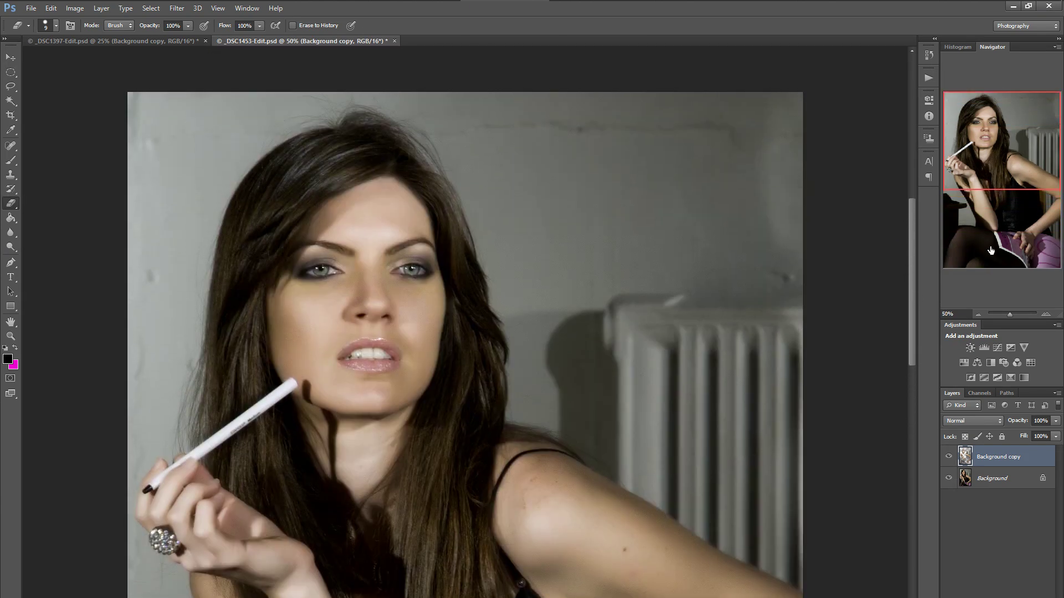
{"action": "left_click", "coordinate": [1045, 313]}
{"action": "left_click_drag", "start_coordinate": [914, 302], "coordinate": [912, 295]}
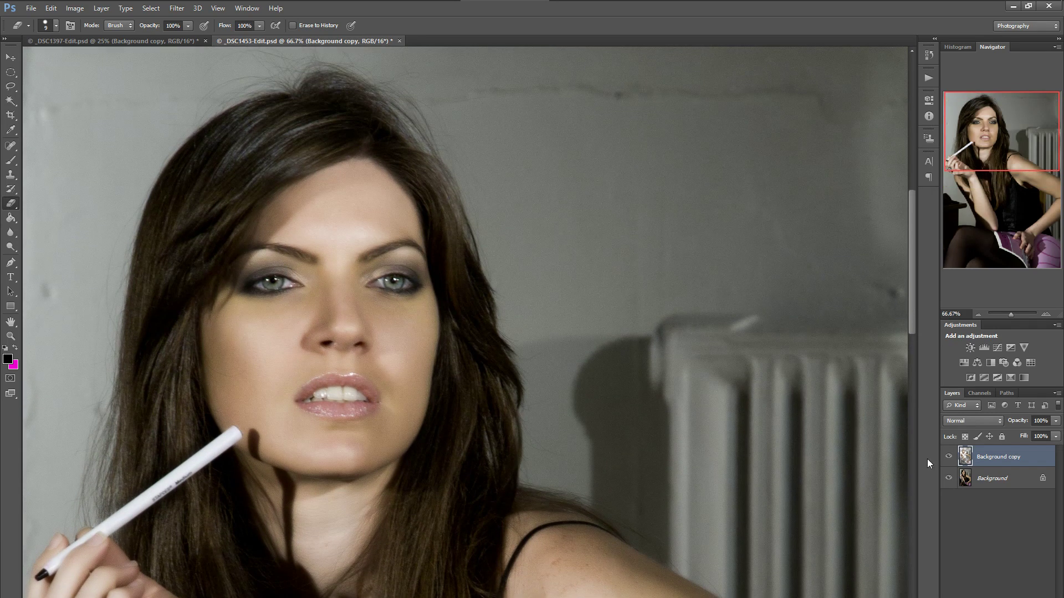
{"action": "left_click", "coordinate": [949, 456]}
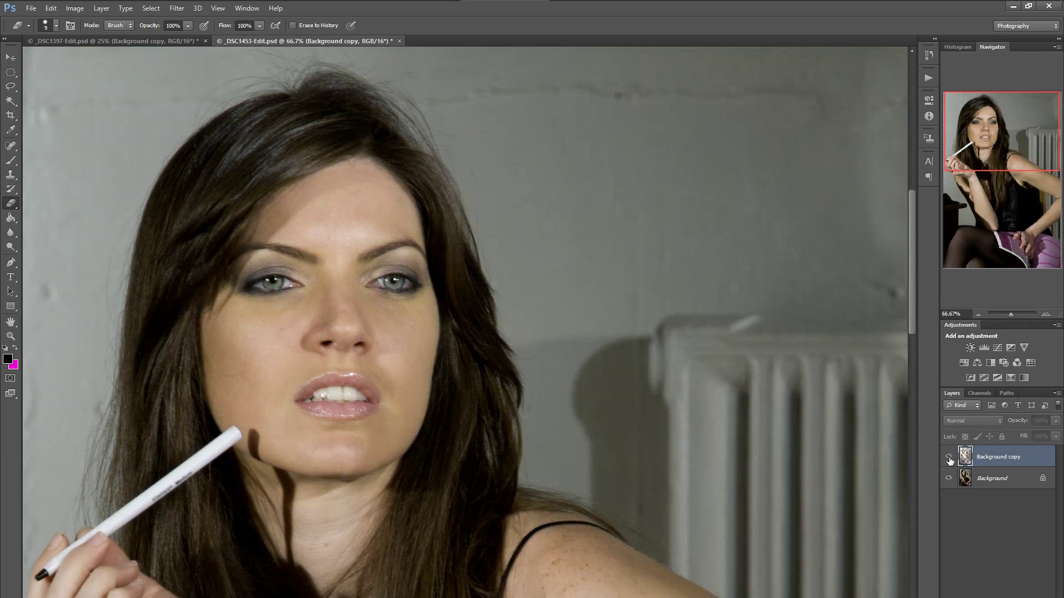
{"action": "left_click", "coordinate": [949, 457]}
{"action": "left_click", "coordinate": [949, 458]}
{"action": "left_click", "coordinate": [949, 458]}
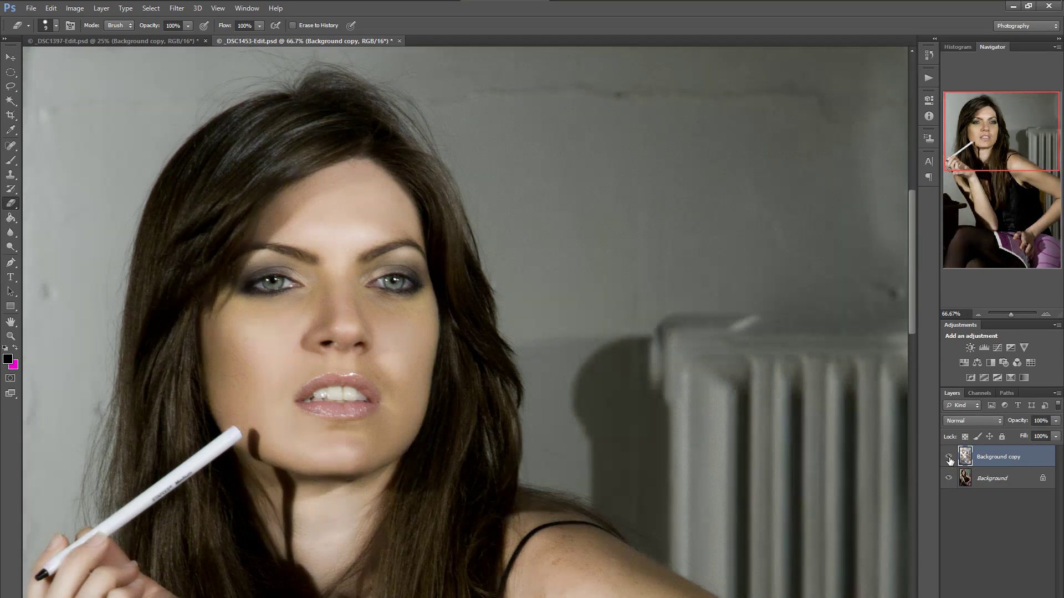
{"action": "left_click", "coordinate": [949, 458]}
{"action": "left_click", "coordinate": [948, 457]}
{"action": "left_click", "coordinate": [948, 458]}
{"action": "left_click", "coordinate": [949, 458]}
{"action": "left_click", "coordinate": [949, 457]}
{"action": "left_click", "coordinate": [949, 457]}
{"action": "left_click", "coordinate": [948, 458]}
{"action": "left_click", "coordinate": [949, 458]}
{"action": "left_click", "coordinate": [948, 457]}
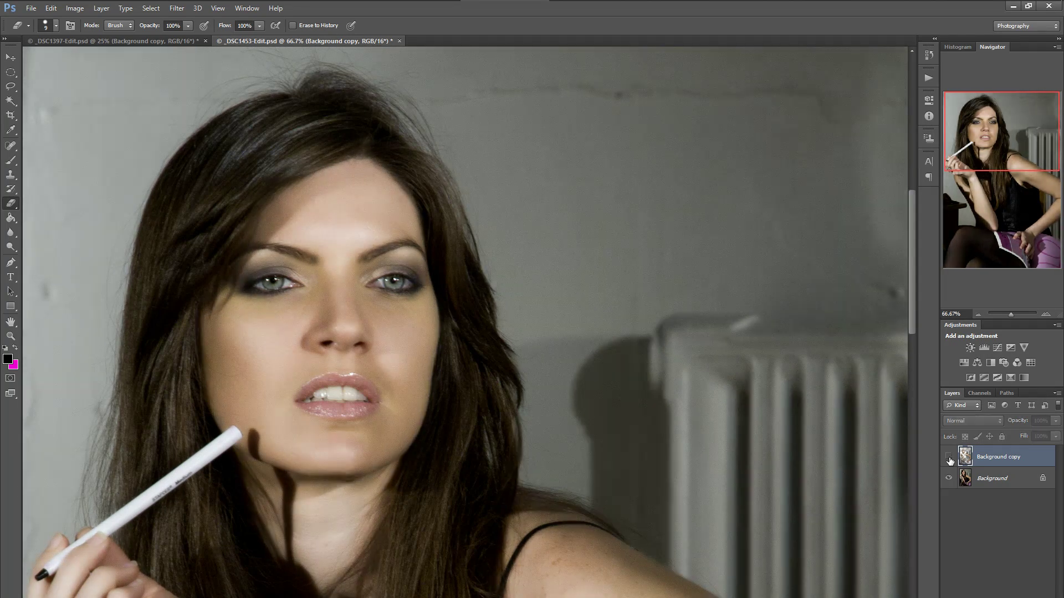
{"action": "left_click", "coordinate": [948, 457]}
{"action": "left_click", "coordinate": [948, 458]}
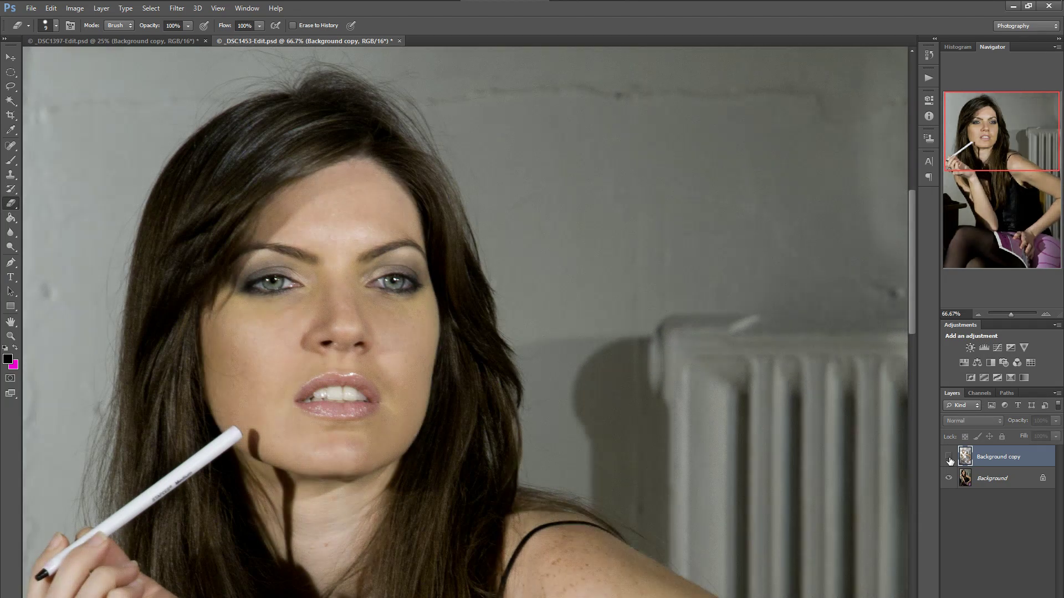
{"action": "left_click", "coordinate": [948, 457]}
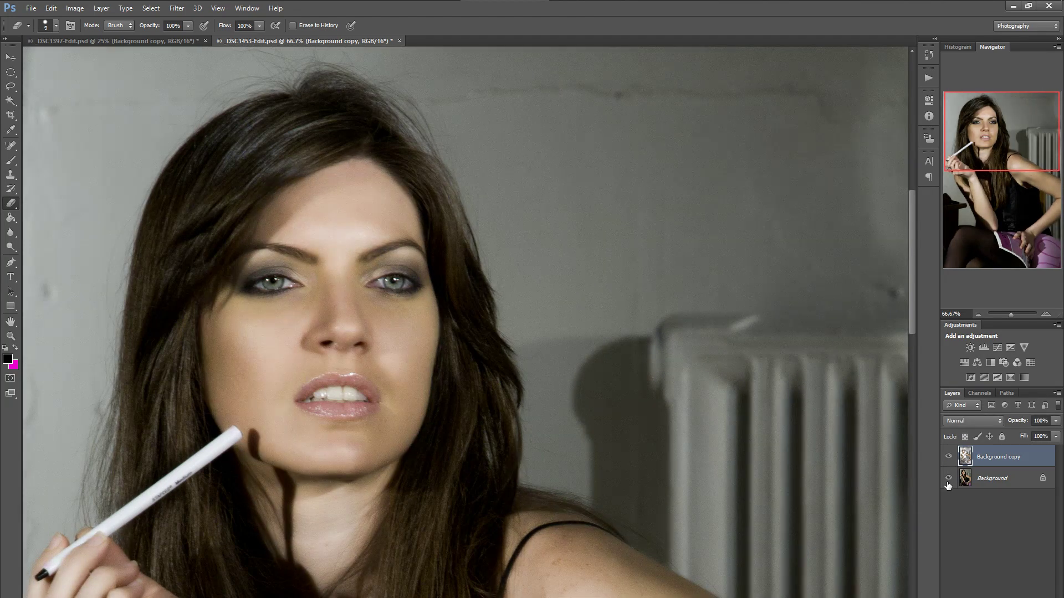
Step: Isolate the Background copy layer, erase leftover pixels along the hair edges, and show the Background layer again
{"action": "left_click", "coordinate": [949, 479]}
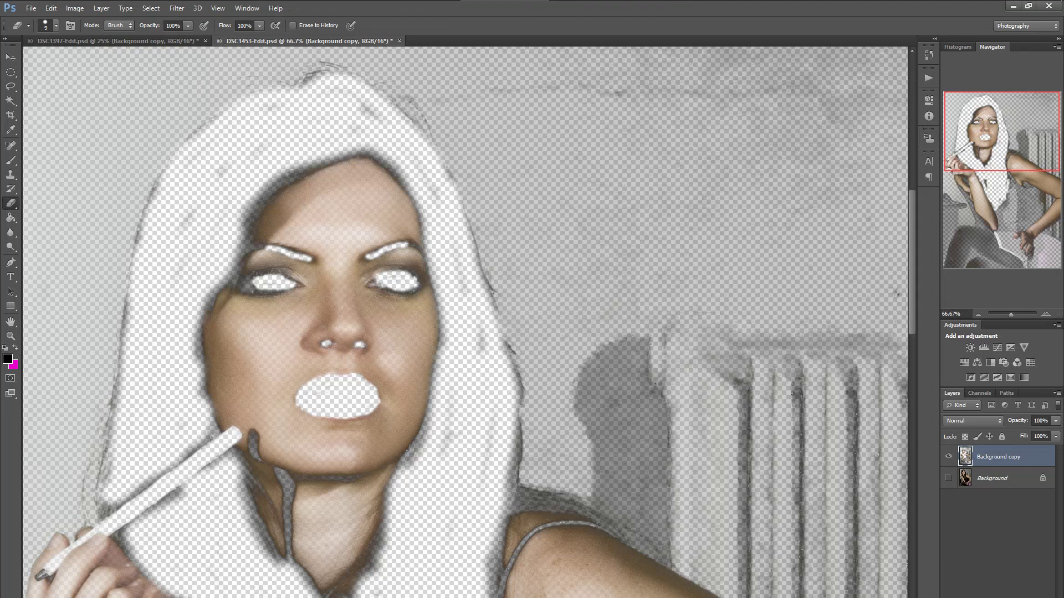
{"action": "mouse_move", "coordinate": [441, 454]}
{"action": "left_mouse_down"}
{"action": "mouse_move", "coordinate": [481, 426]}
{"action": "mouse_move", "coordinate": [482, 414]}
{"action": "mouse_move", "coordinate": [484, 469]}
{"action": "mouse_move", "coordinate": [491, 451]}
{"action": "mouse_move", "coordinate": [480, 470]}
{"action": "left_mouse_up"}
{"action": "left_click_drag", "start_coordinate": [476, 356], "coordinate": [482, 347]}
{"action": "left_click_drag", "start_coordinate": [115, 393], "coordinate": [110, 417]}
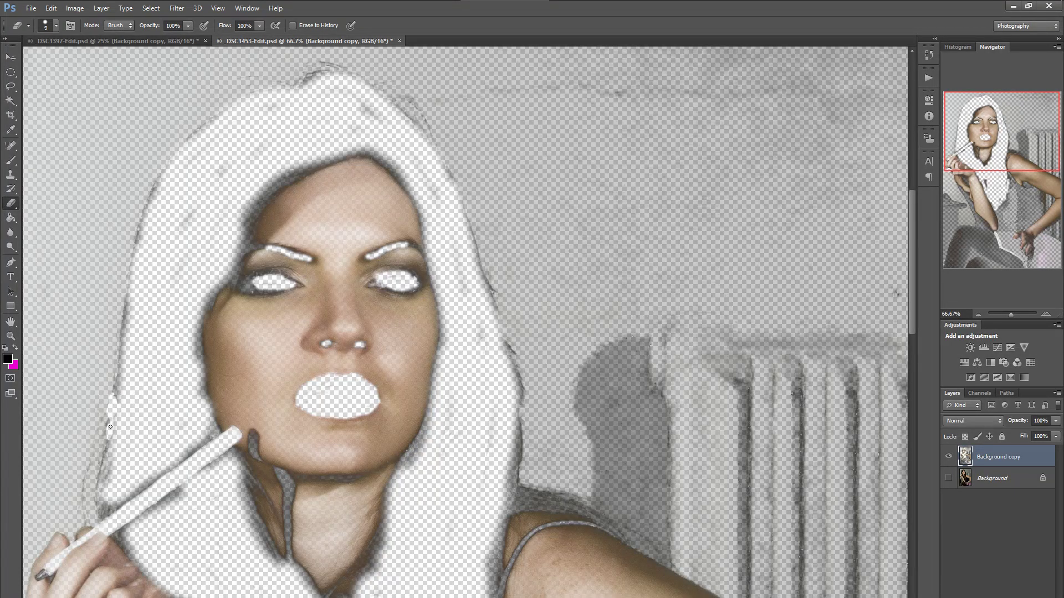
{"action": "left_click_drag", "start_coordinate": [108, 440], "coordinate": [102, 456]}
{"action": "left_click", "coordinate": [949, 479]}
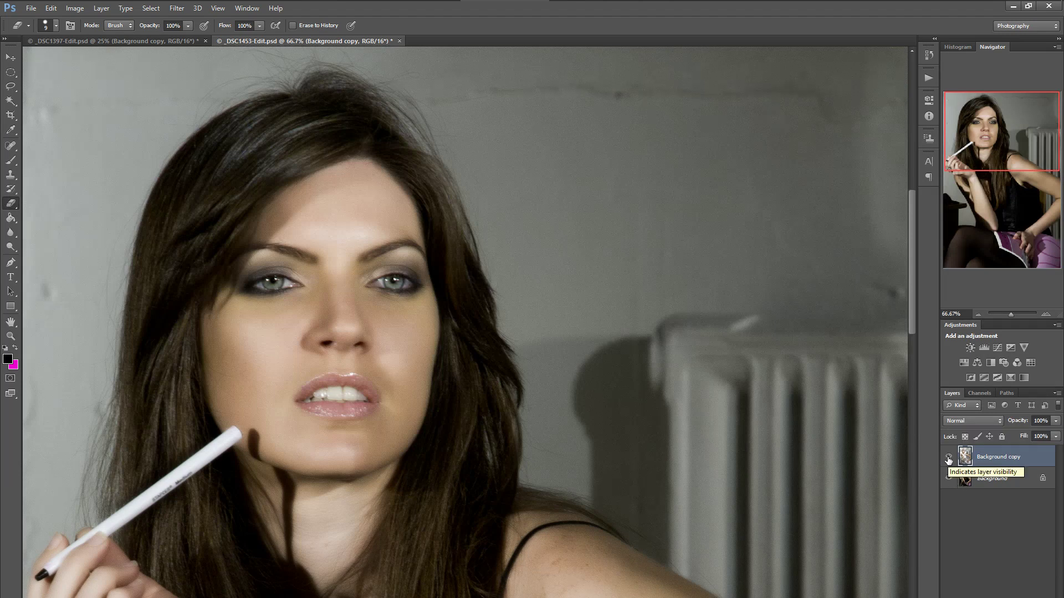
Step: Select the Background layer with Background copy hidden and open the Imagenomic Portraiture filter on it
{"action": "left_click", "coordinate": [974, 484]}
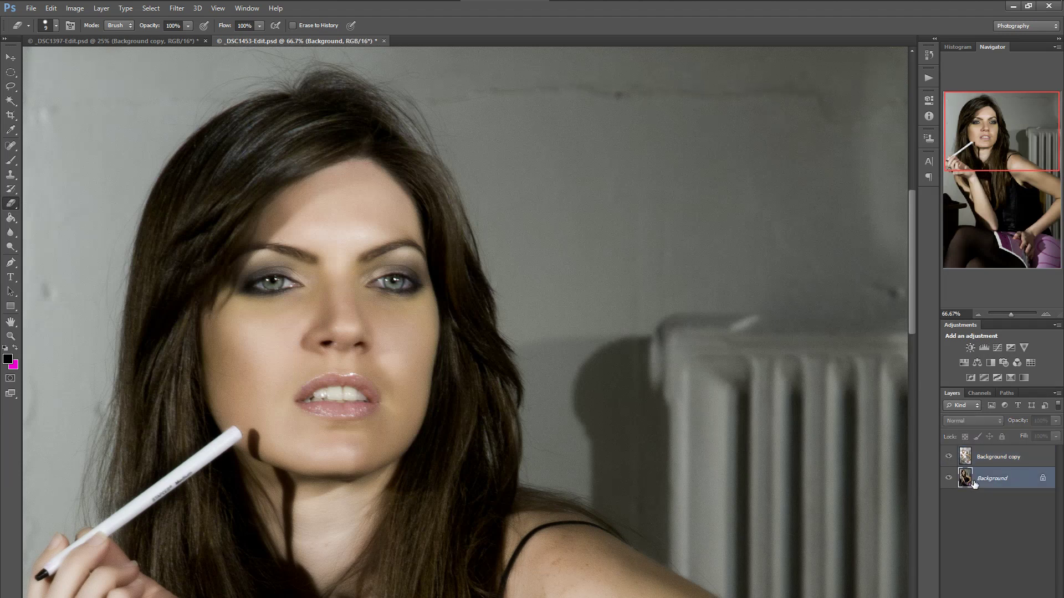
{"action": "left_click", "coordinate": [948, 458]}
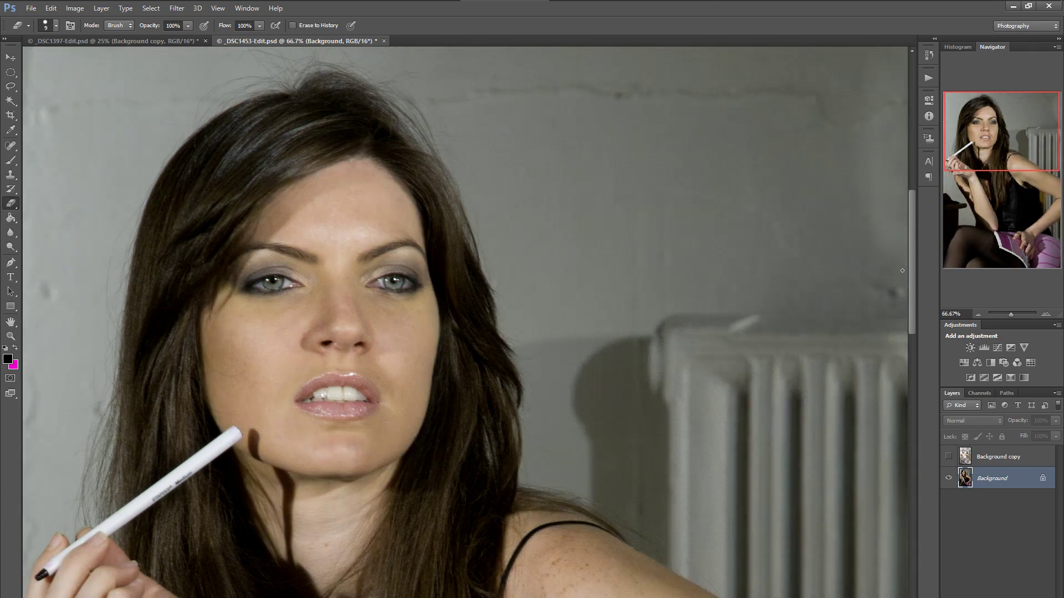
{"action": "left_click", "coordinate": [979, 314]}
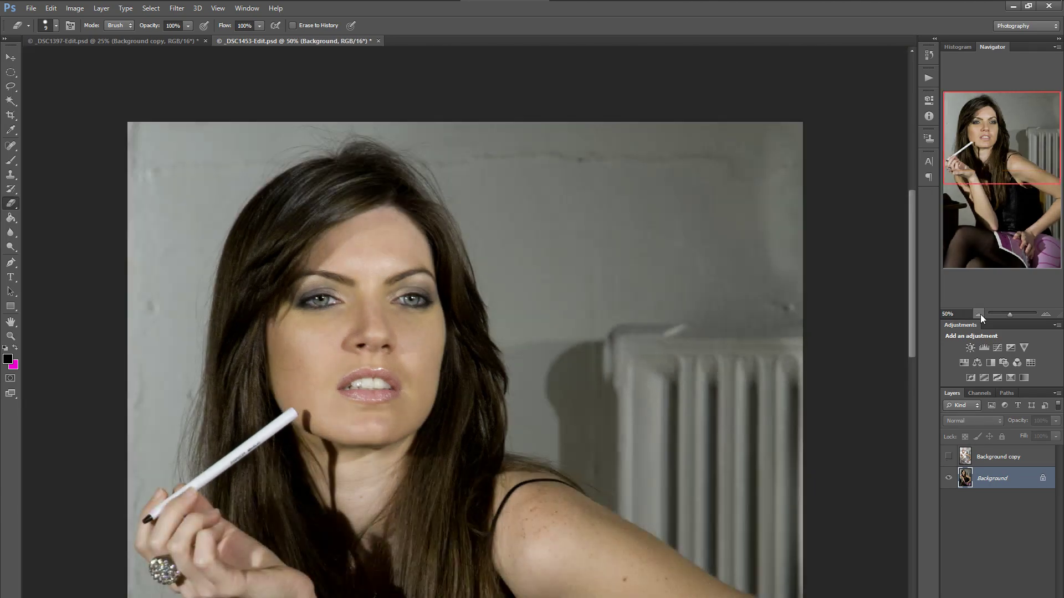
{"action": "left_click", "coordinate": [979, 314]}
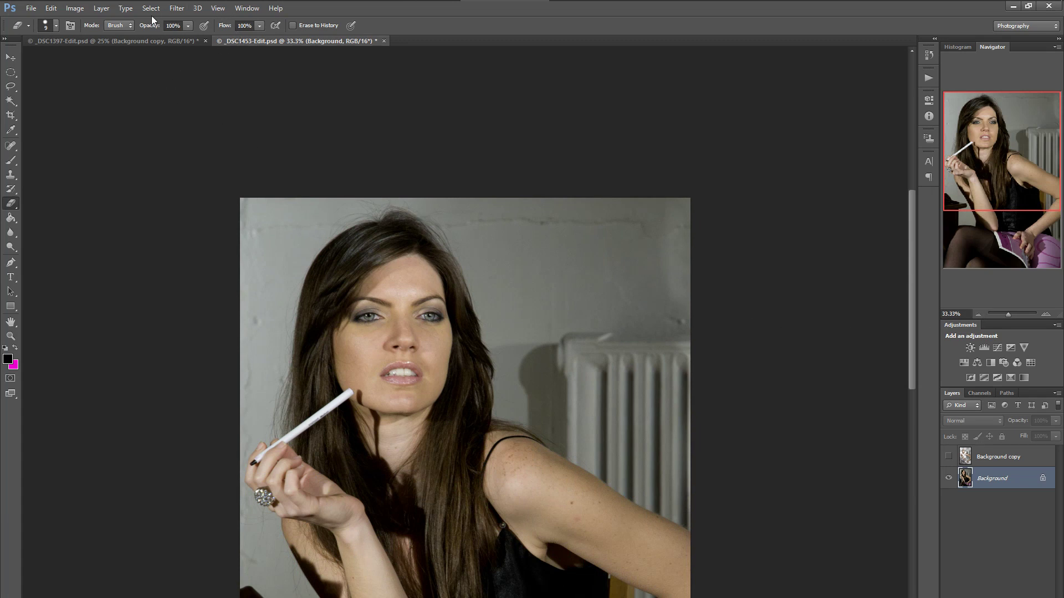
{"action": "left_click", "coordinate": [178, 8]}
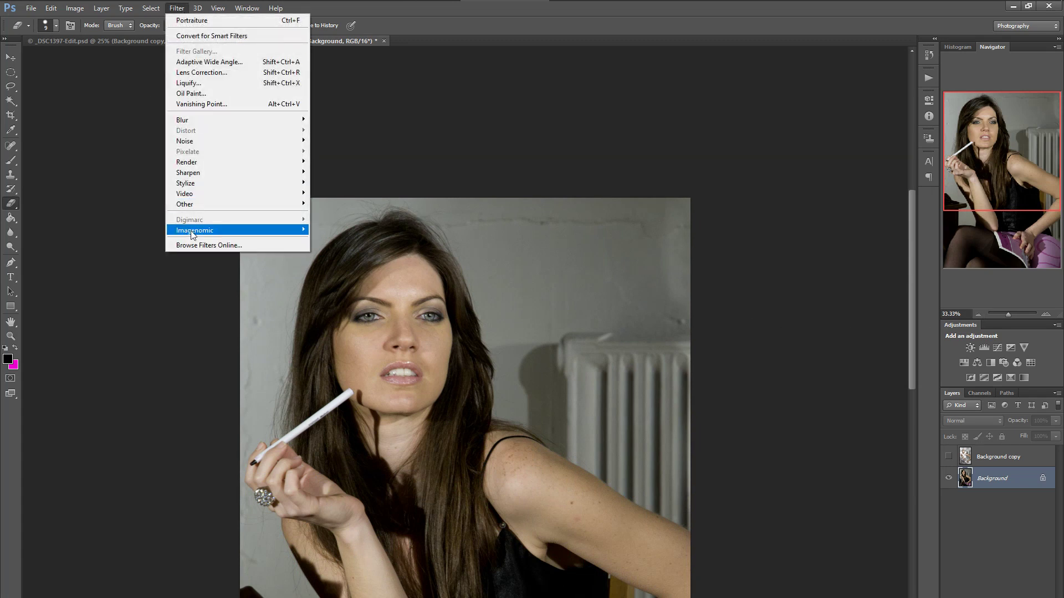
{"action": "mouse_move", "coordinate": [191, 229]}
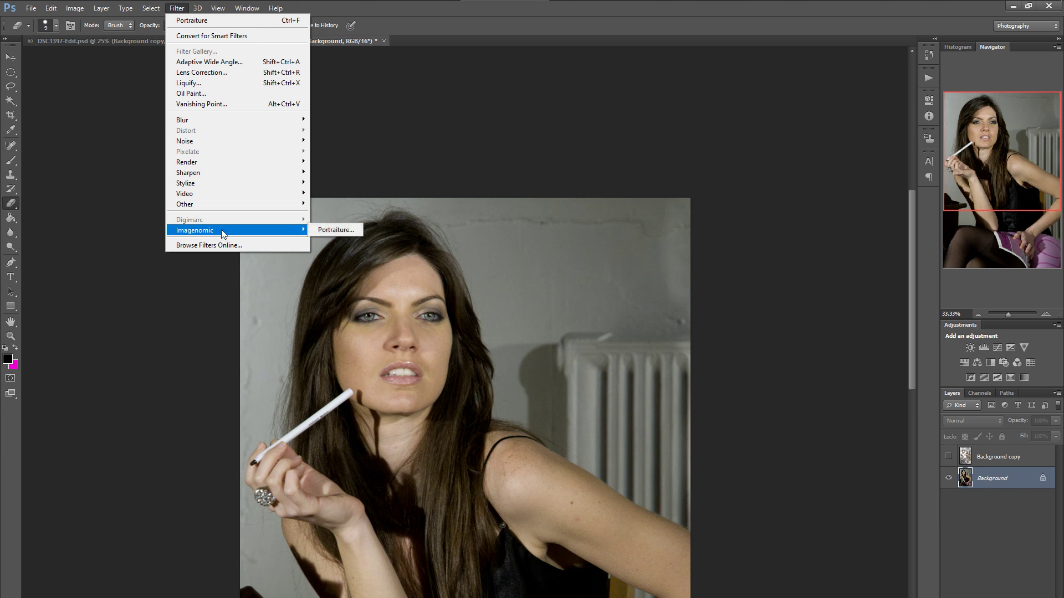
{"action": "left_click", "coordinate": [321, 229]}
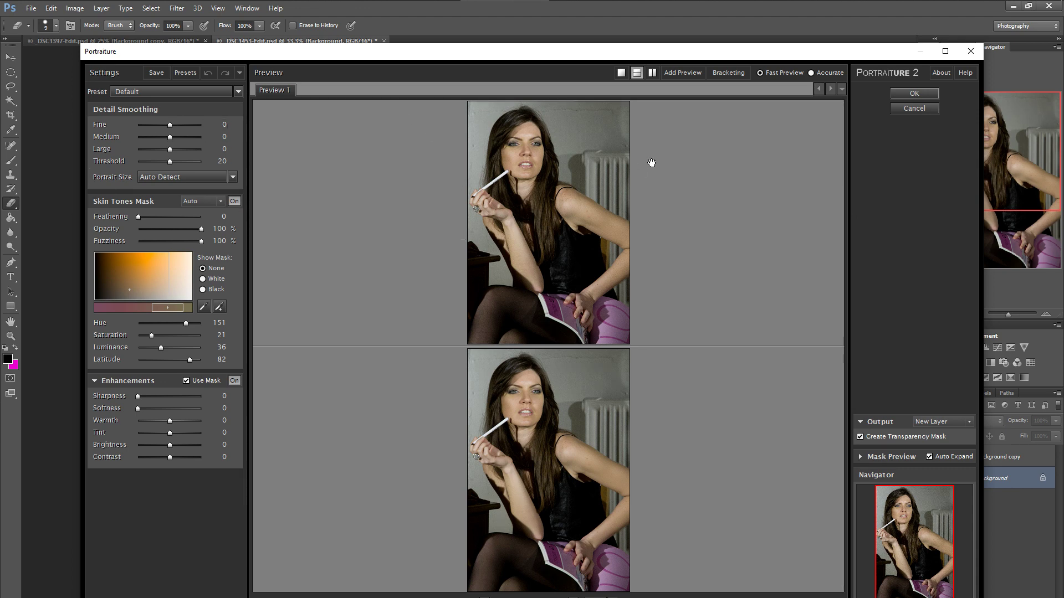
Step: Set the Portraiture preview to a side-by-side before-and-after split, enlarge the portrait, and reposition the filter window
{"action": "left_click", "coordinate": [652, 73]}
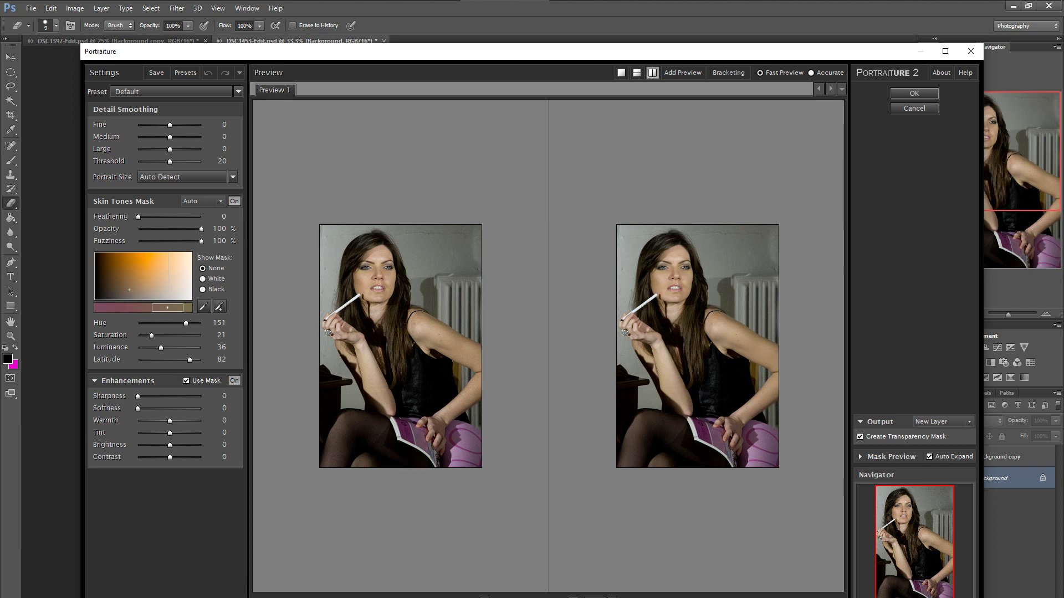
{"action": "key", "text": "ctrl+plus"}
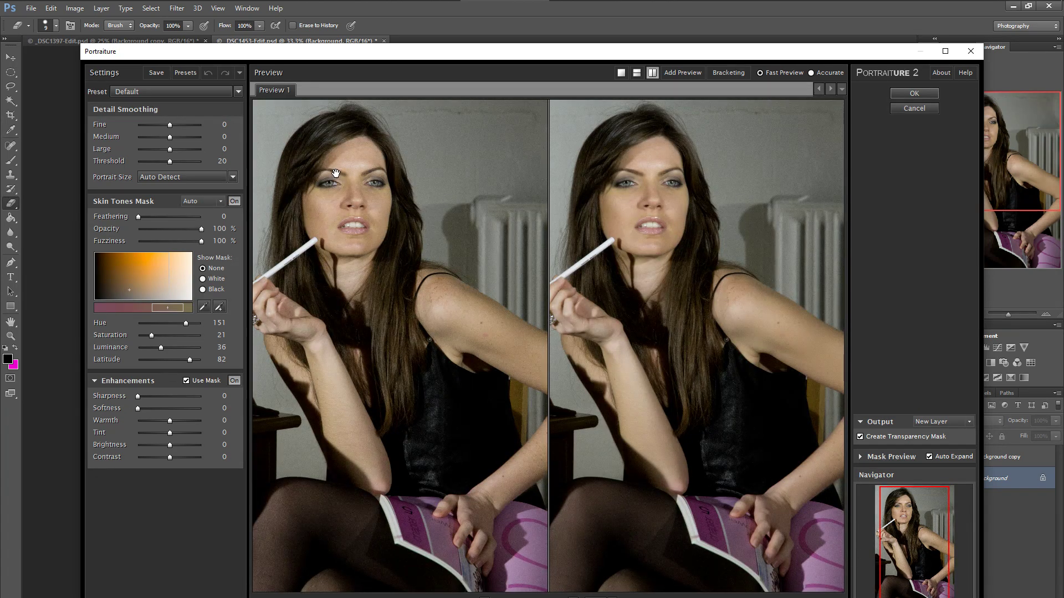
{"action": "left_click_drag", "start_coordinate": [486, 58], "coordinate": [244, 427]}
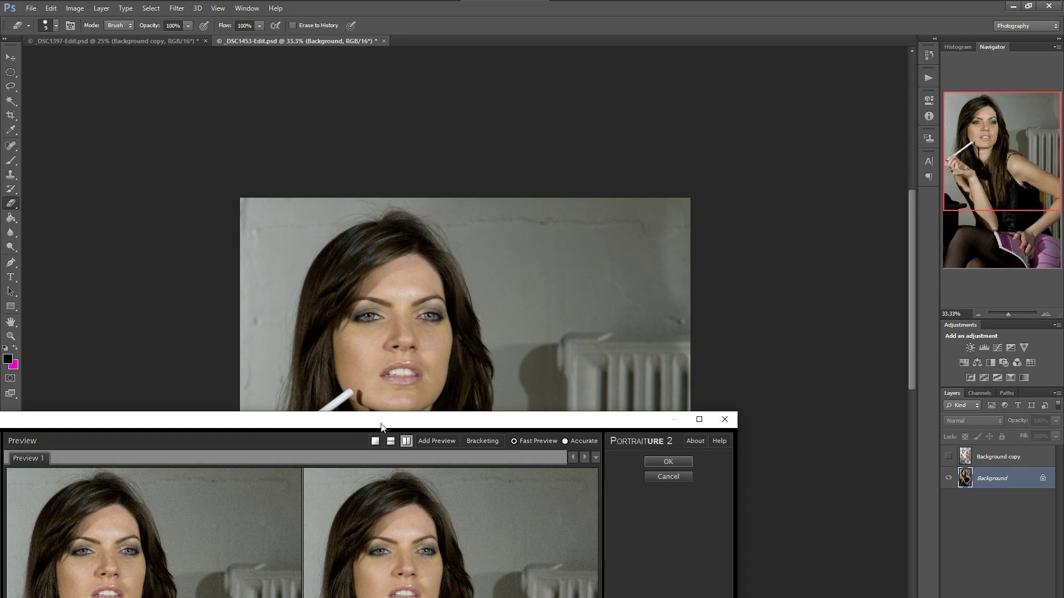
{"action": "left_click_drag", "start_coordinate": [384, 423], "coordinate": [573, 54]}
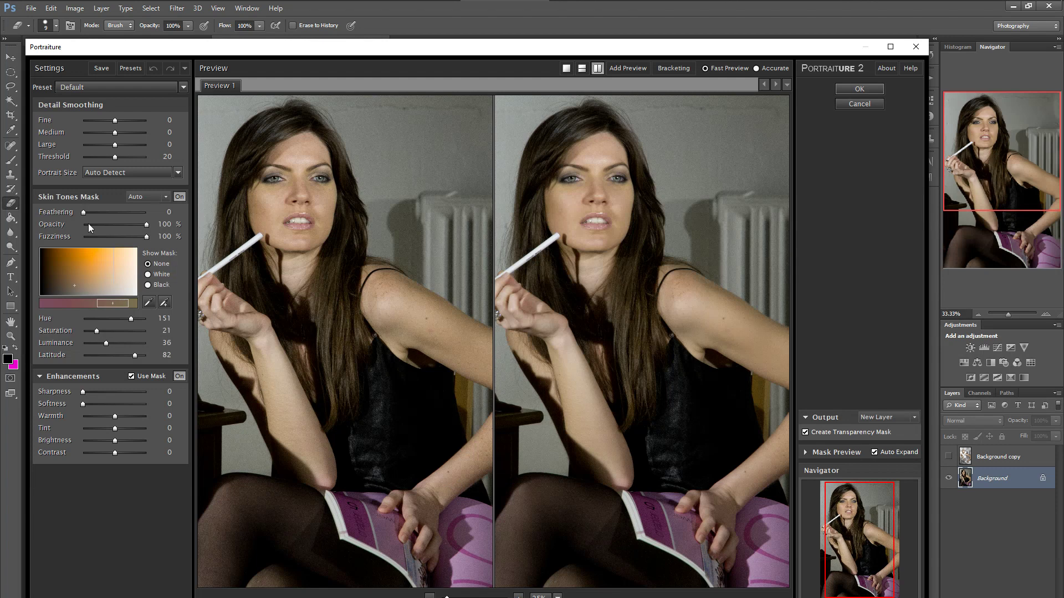
Step: Apply the Smoothing: High preset in Portraiture and reselect that state from the settings history
{"action": "left_click", "coordinate": [182, 87]}
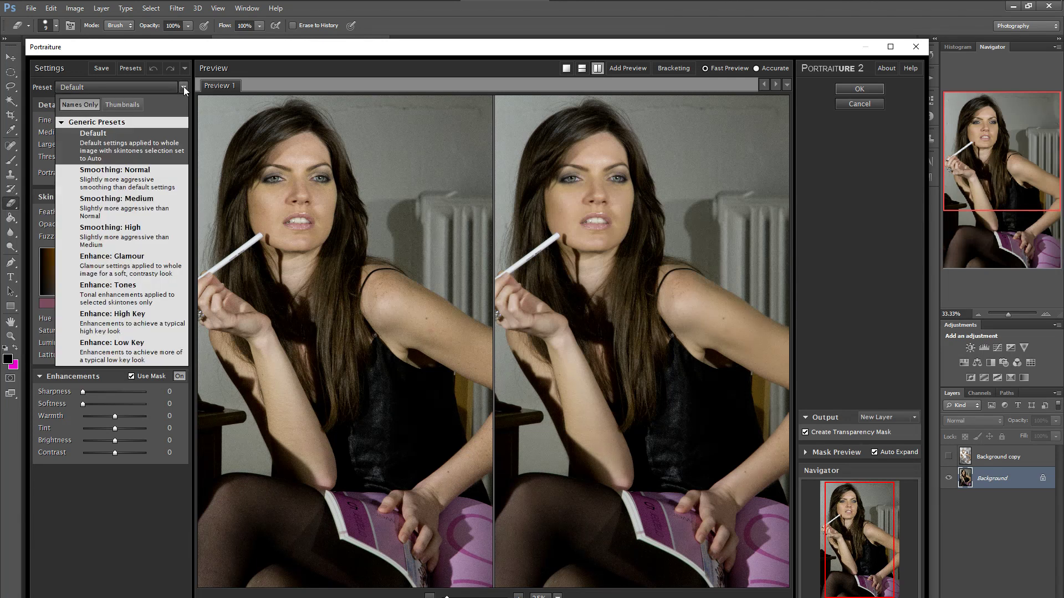
{"action": "left_click", "coordinate": [133, 237]}
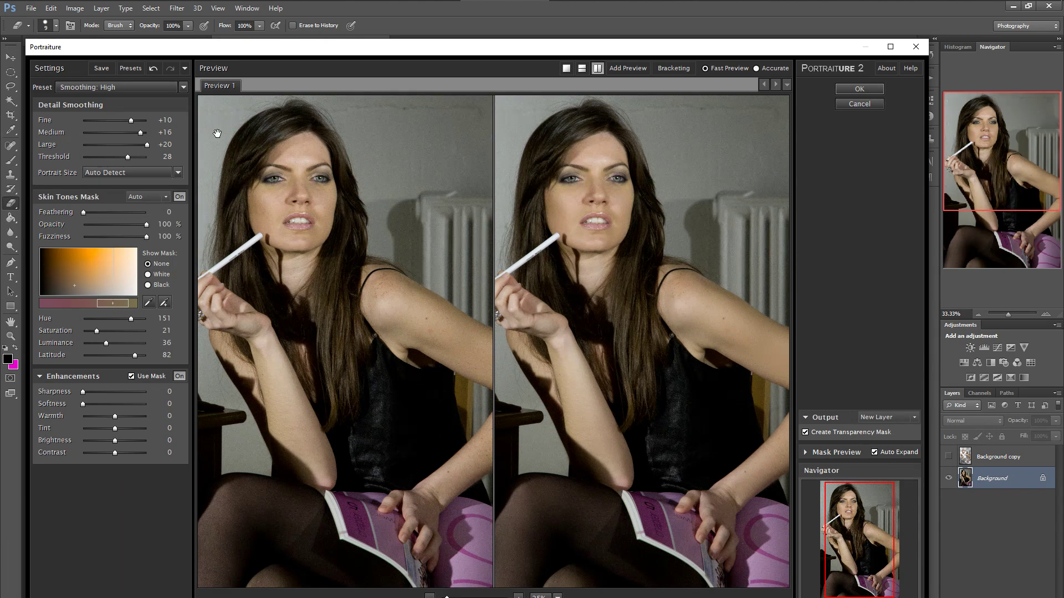
{"action": "left_click", "coordinate": [185, 69]}
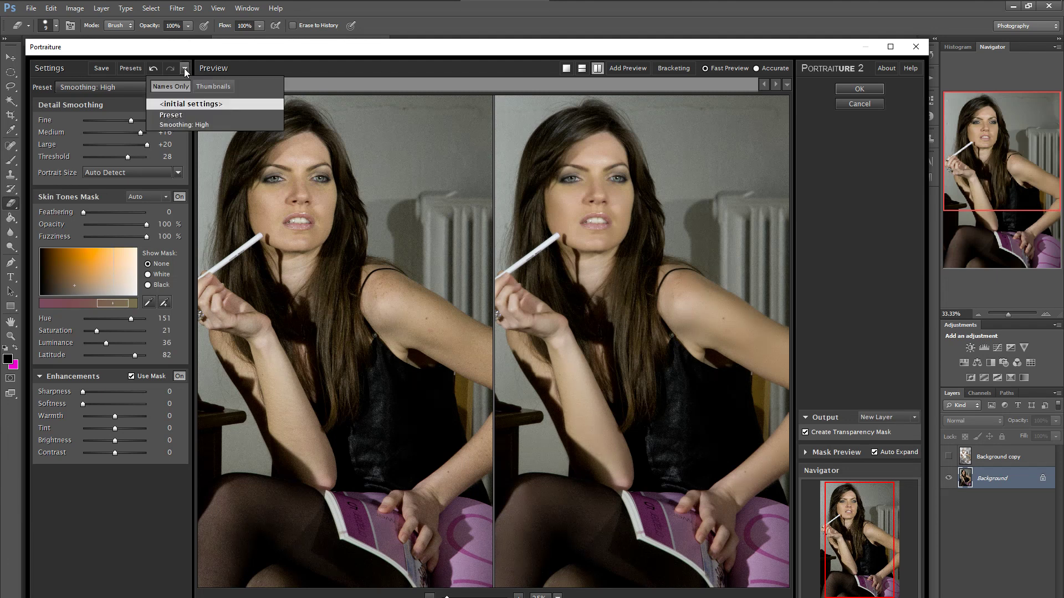
{"action": "left_click", "coordinate": [167, 123]}
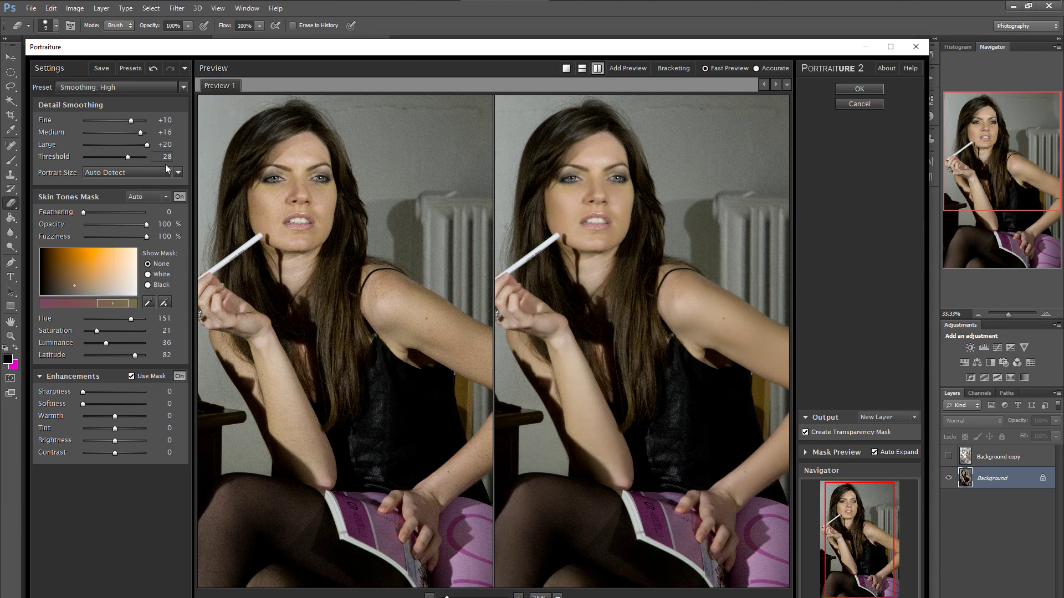
Step: Try the Enhance: Low Key preset on the portrait and switch back to the Default preset
{"action": "left_click", "coordinate": [185, 88]}
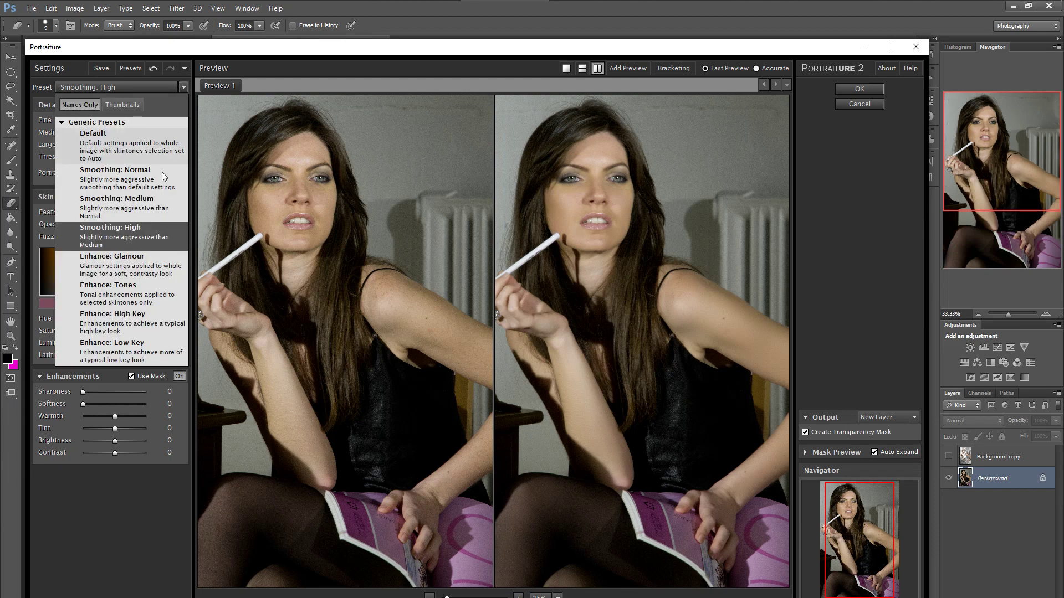
{"action": "left_click", "coordinate": [118, 353]}
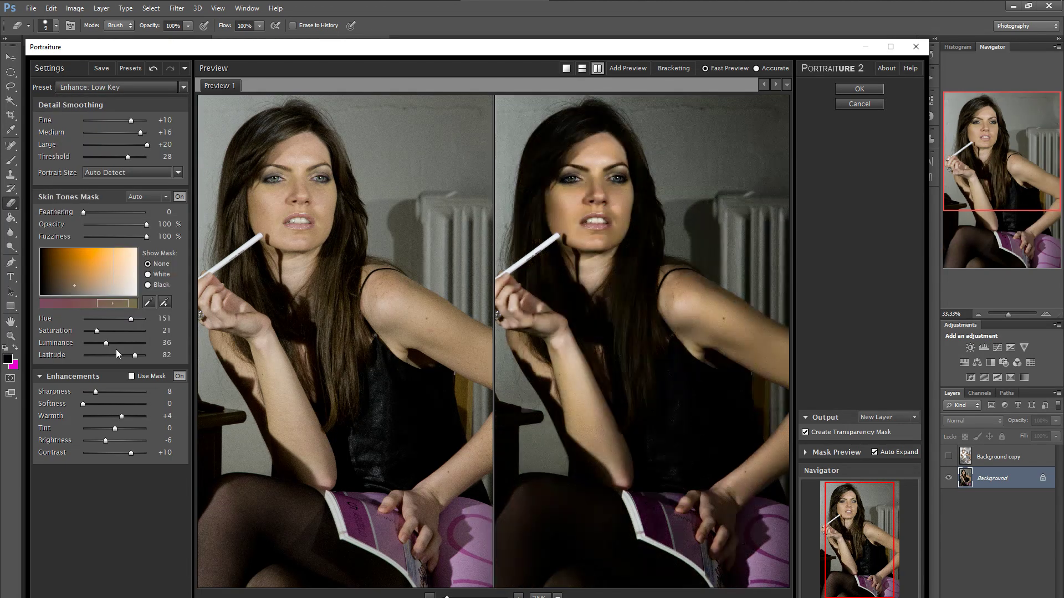
{"action": "left_click", "coordinate": [183, 87]}
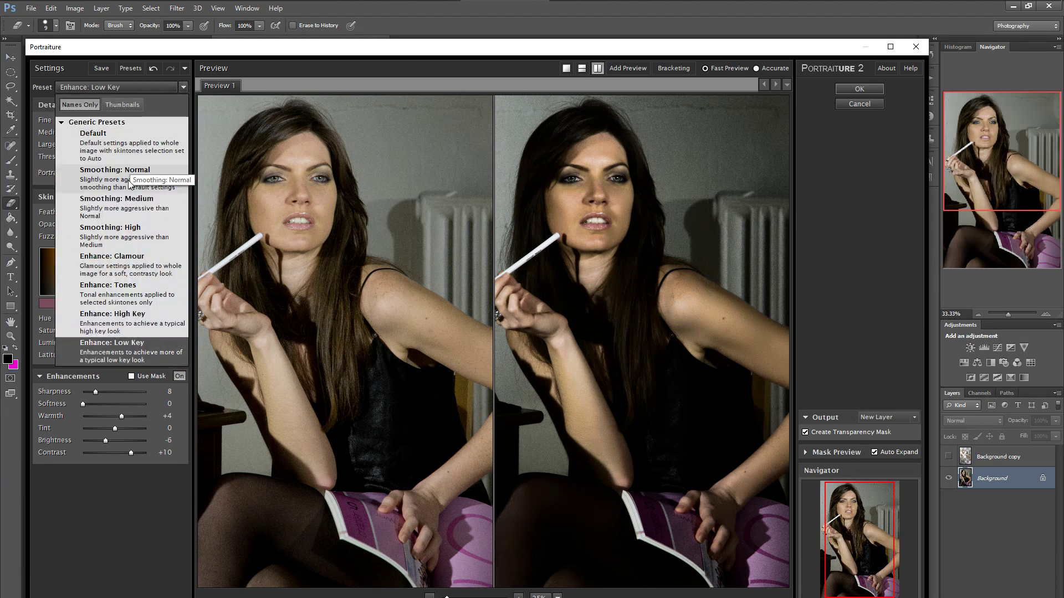
{"action": "left_click", "coordinate": [128, 139]}
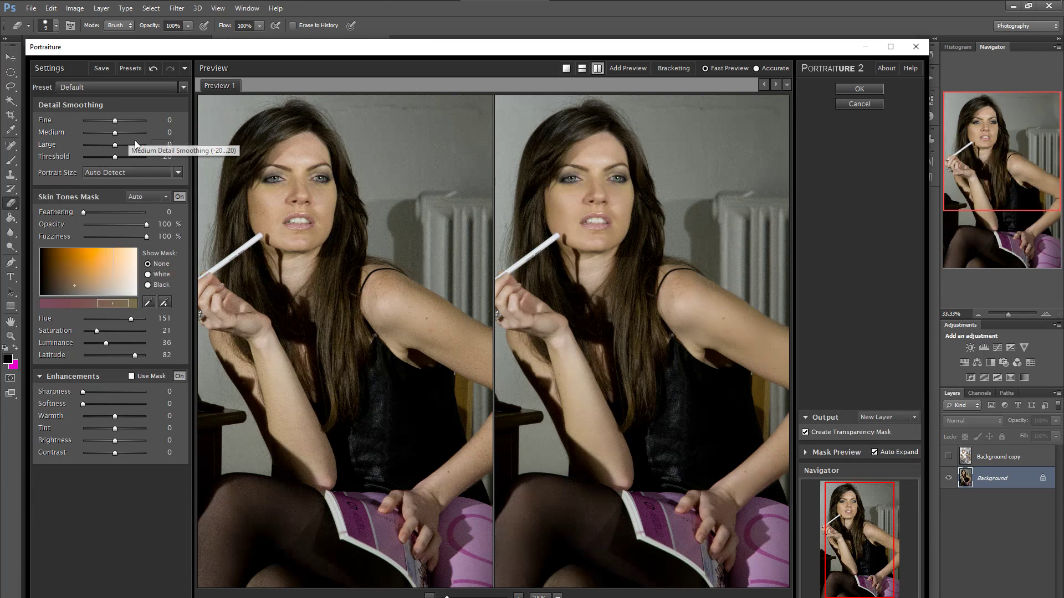
Step: Try the Enhance: Glamour and Enhance: Tones presets, and restore the initial settings from the settings history
{"action": "left_click", "coordinate": [184, 87]}
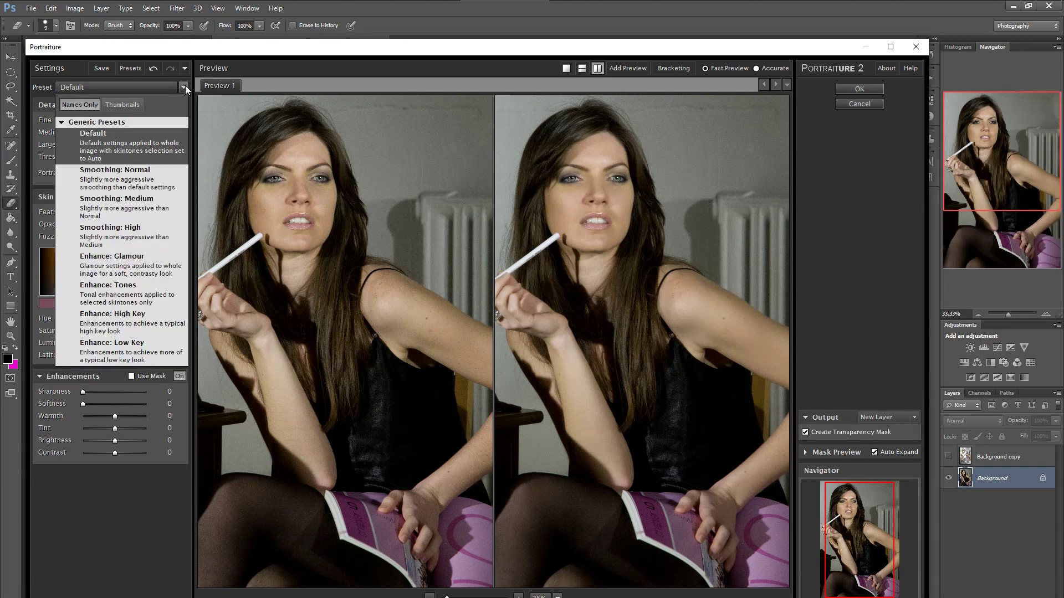
{"action": "left_click", "coordinate": [131, 264]}
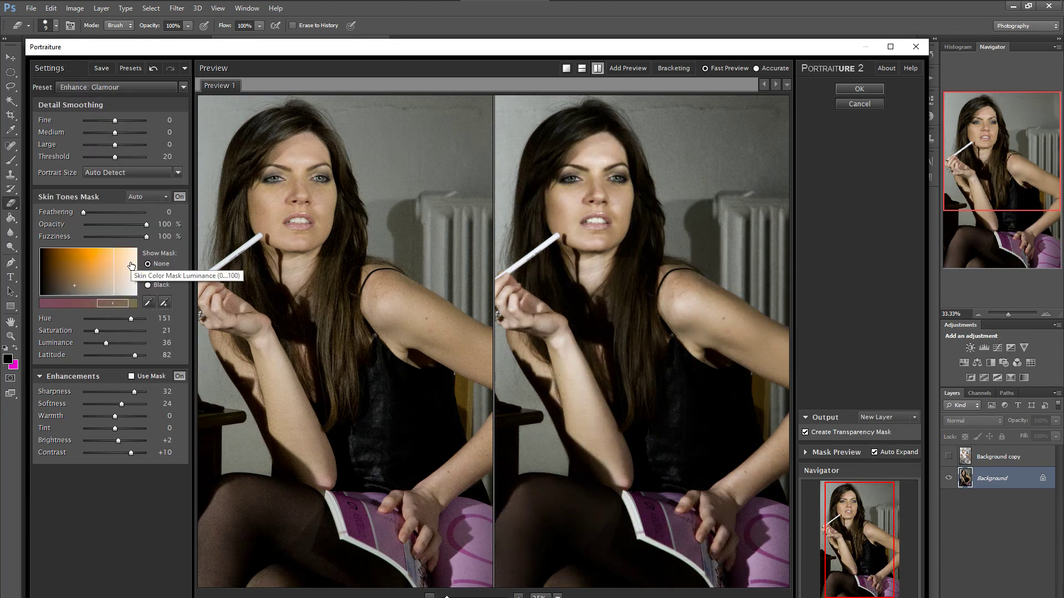
{"action": "left_click", "coordinate": [183, 87]}
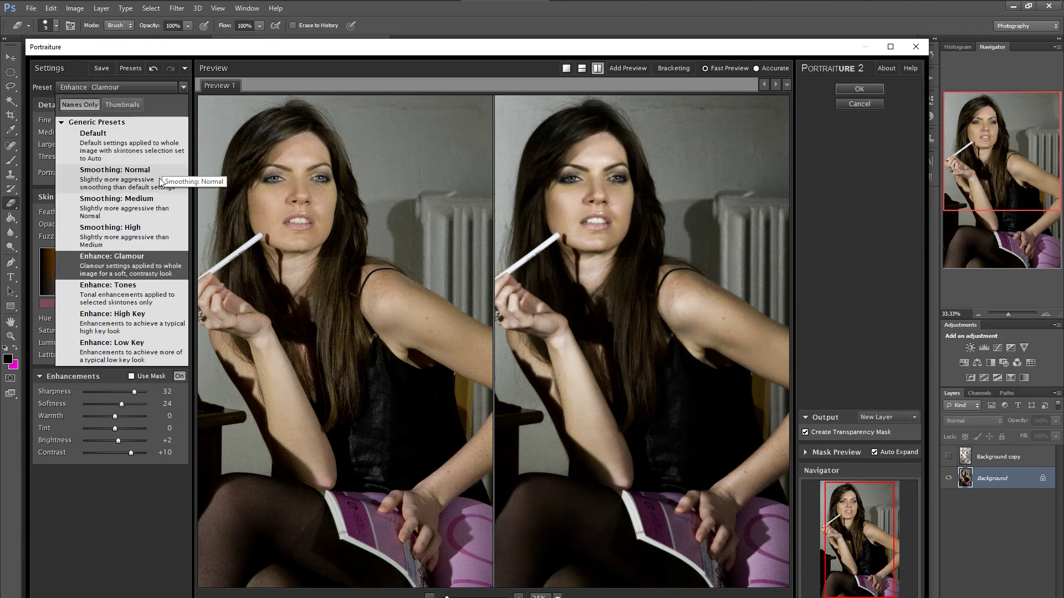
{"action": "left_click", "coordinate": [127, 292]}
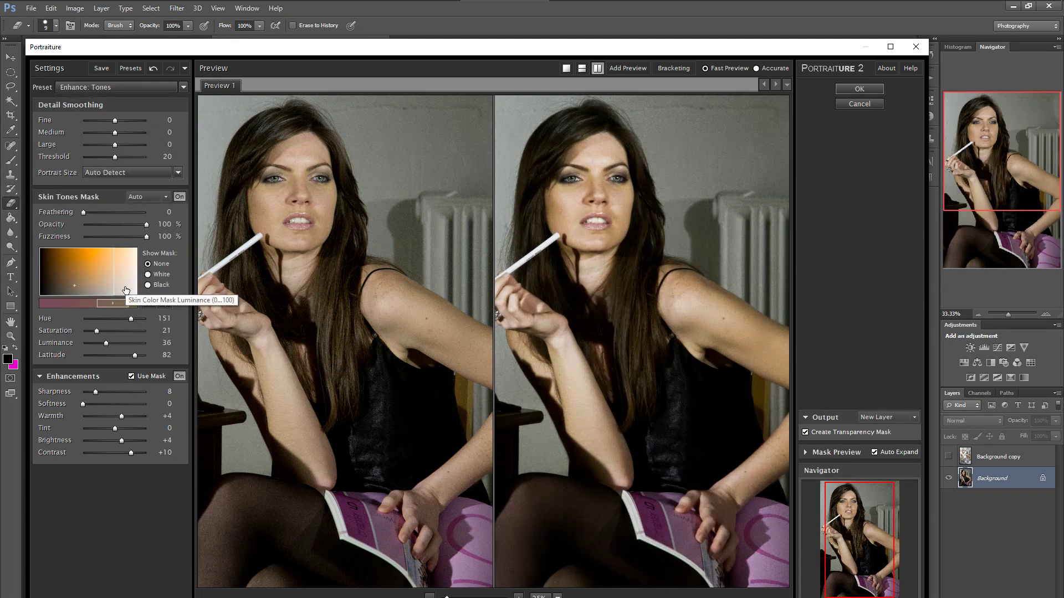
{"action": "left_click", "coordinate": [183, 87]}
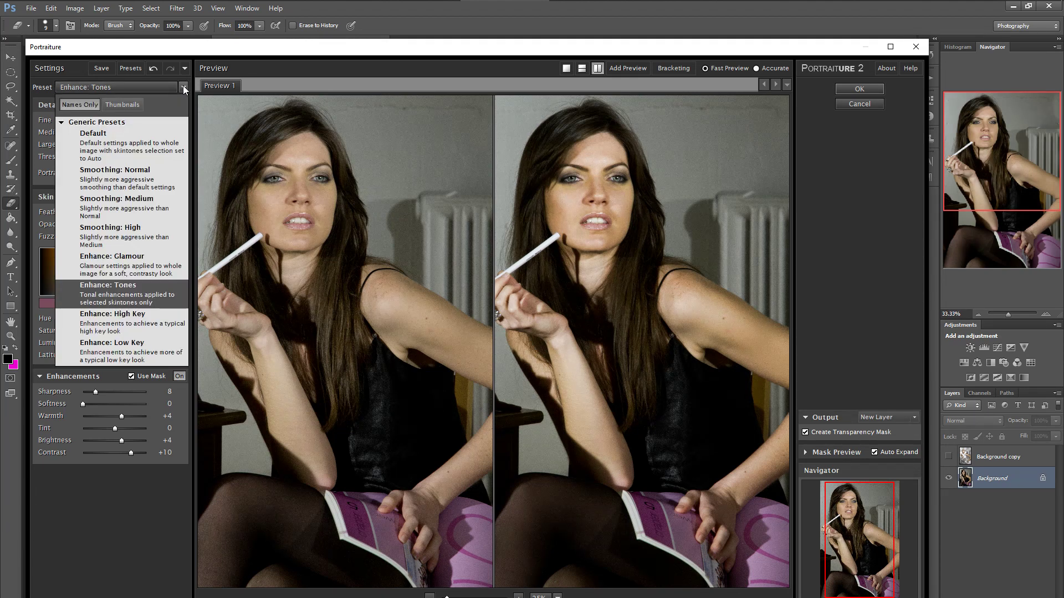
{"action": "left_click", "coordinate": [183, 87]}
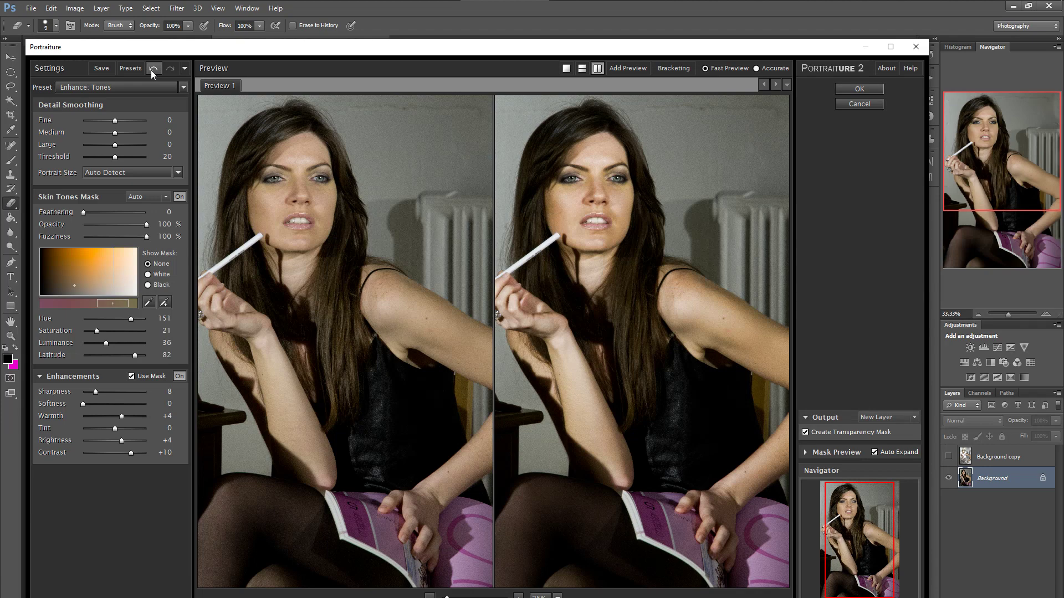
{"action": "left_click", "coordinate": [184, 68]}
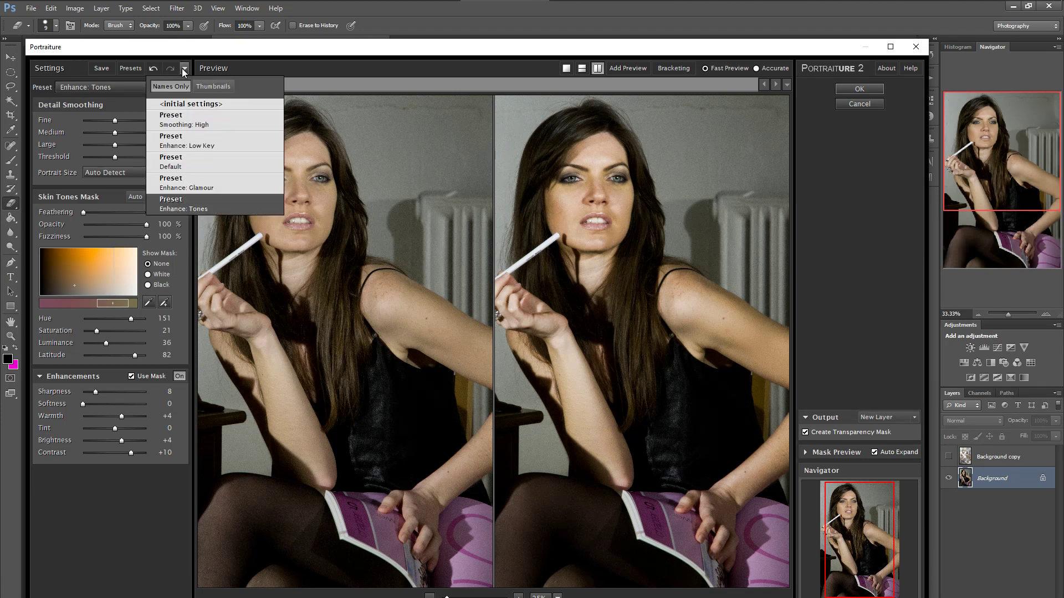
{"action": "left_click", "coordinate": [186, 104]}
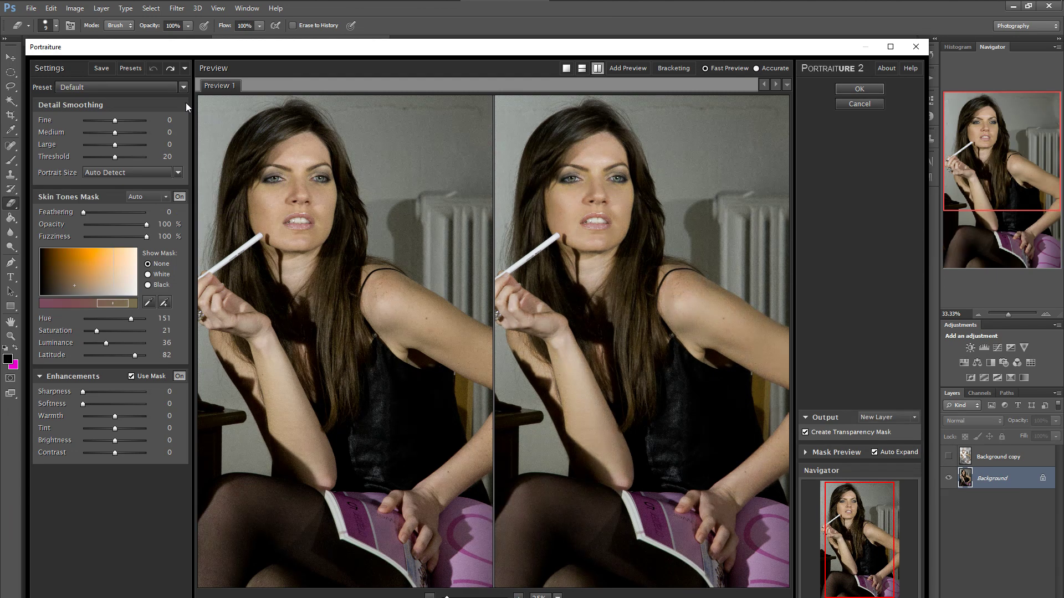
Step: Apply the Smoothing: High preset and enlarge the before-and-after preview to 50%, centered on the woman's face
{"action": "left_click", "coordinate": [188, 83]}
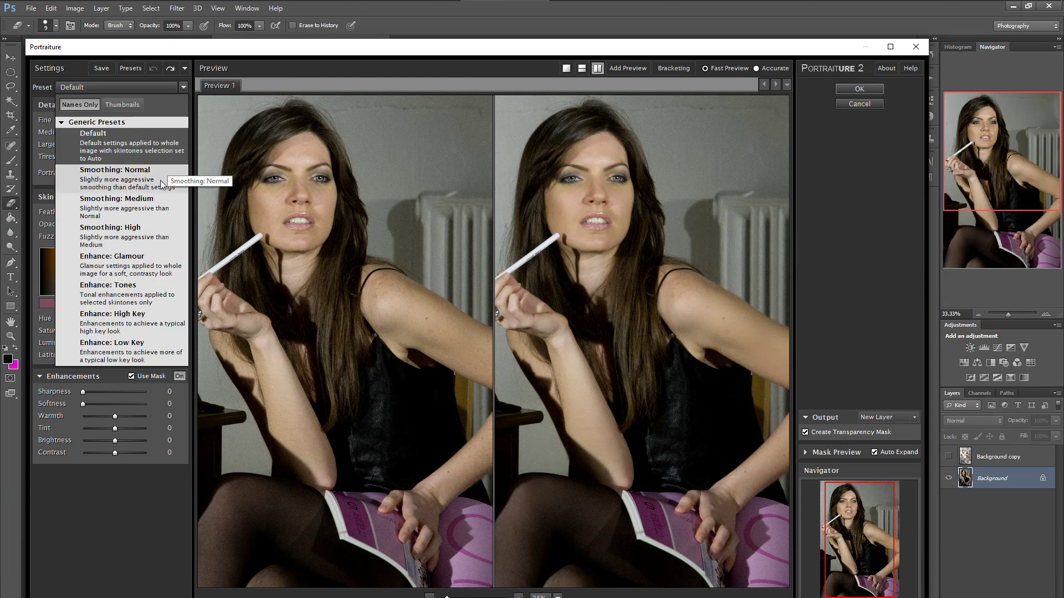
{"action": "left_click", "coordinate": [133, 236]}
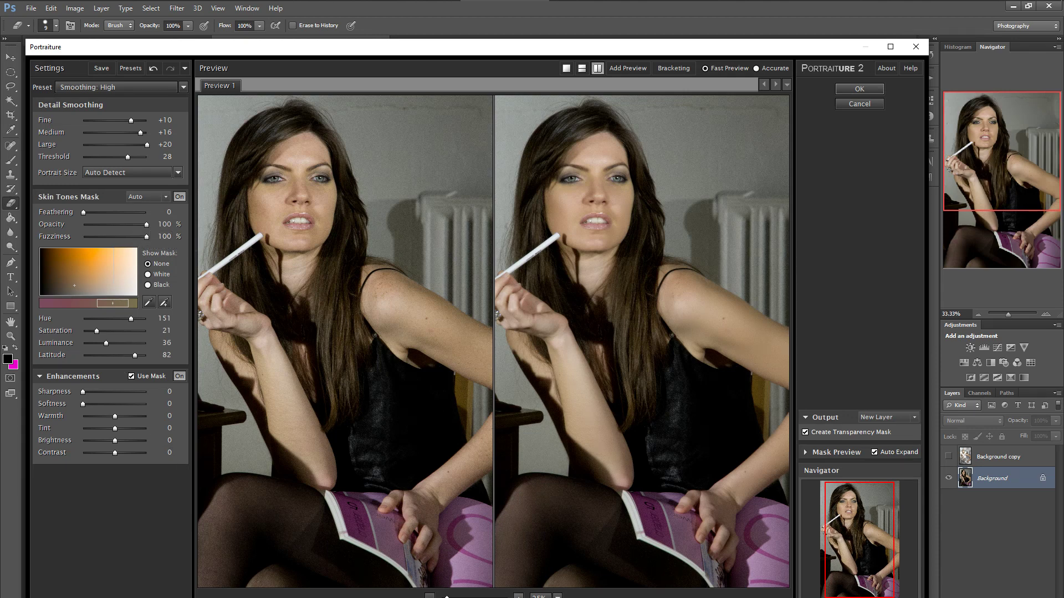
{"action": "left_click", "coordinate": [518, 596]}
{"action": "left_click_drag", "start_coordinate": [613, 214], "coordinate": [660, 465]}
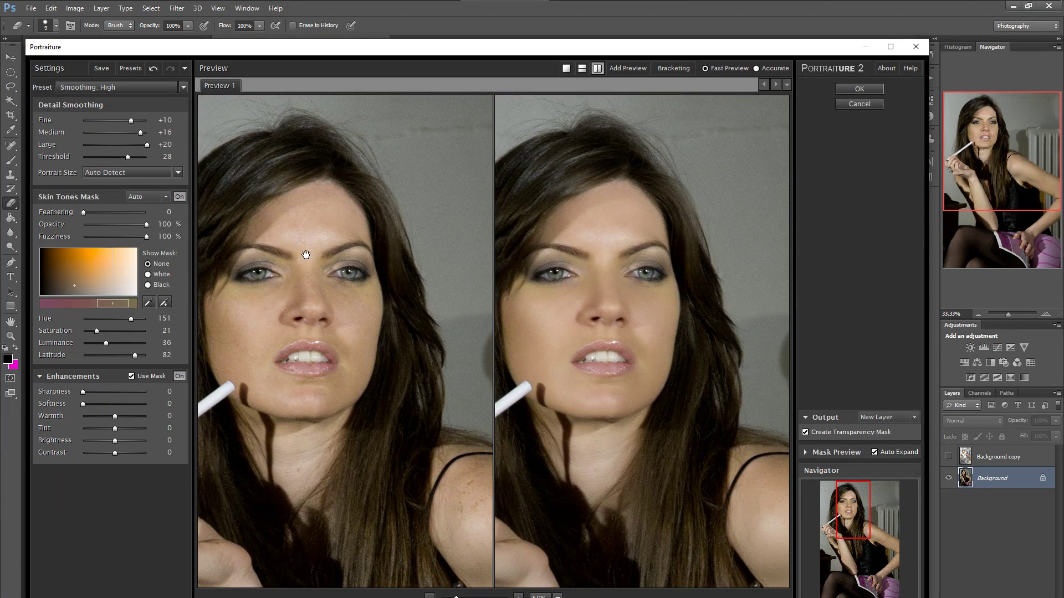
Step: Switch to the Default preset and restore the initial settings from the settings history
{"action": "left_click", "coordinate": [183, 87]}
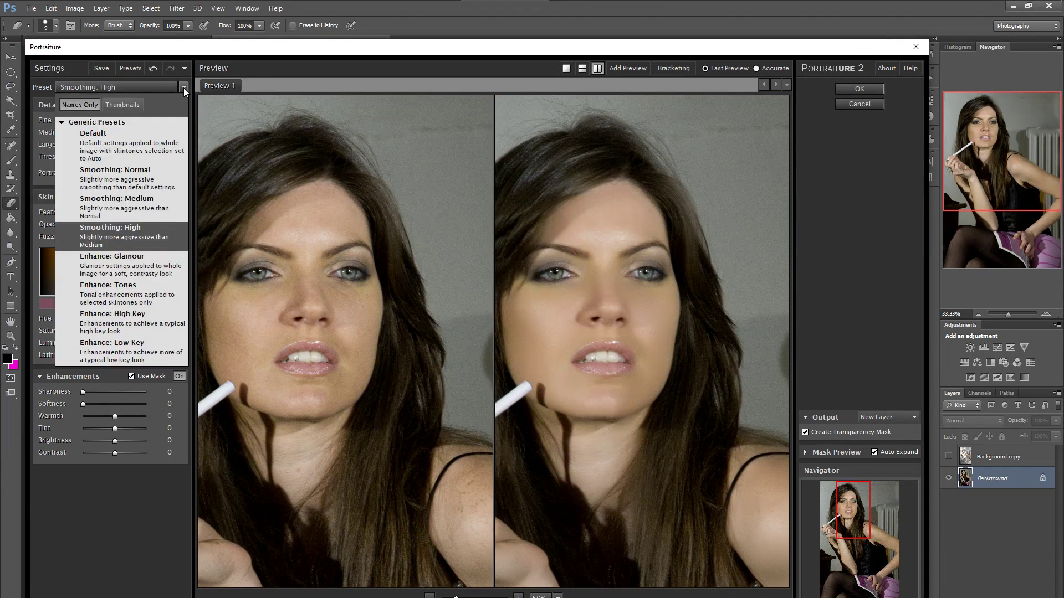
{"action": "left_click", "coordinate": [124, 139]}
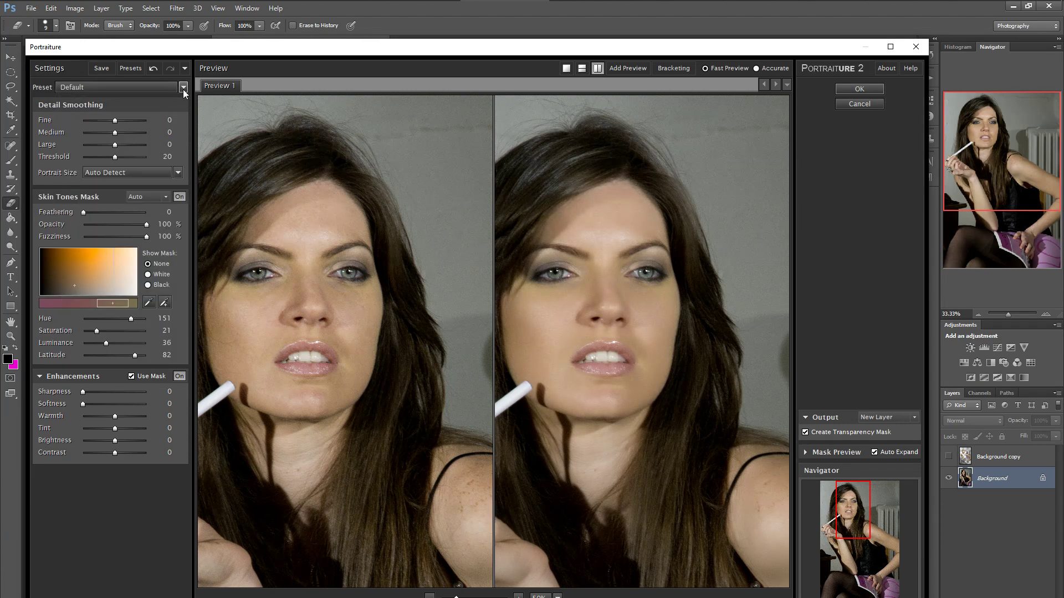
{"action": "left_click", "coordinate": [185, 68]}
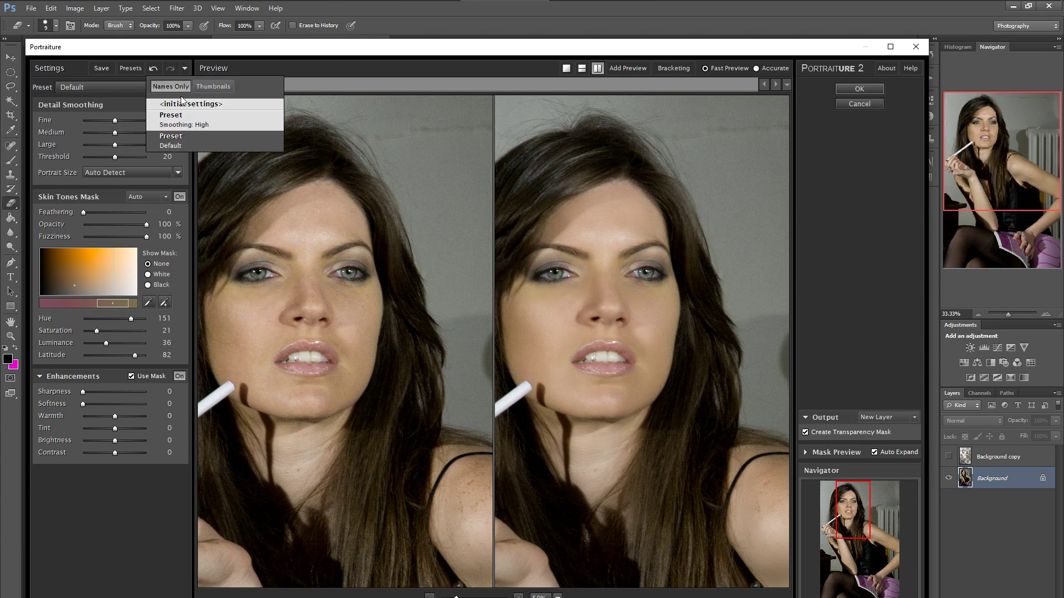
{"action": "left_click", "coordinate": [188, 102]}
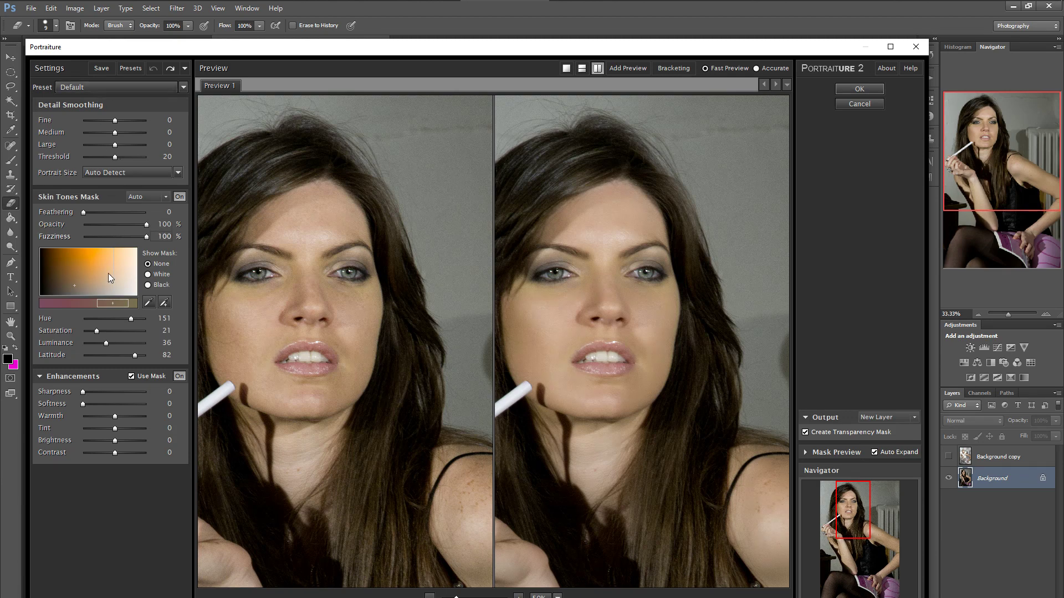
Step: Toggle the Use Mask option for the enhancements and apply the Enhance: Glamour preset
{"action": "left_click", "coordinate": [131, 376]}
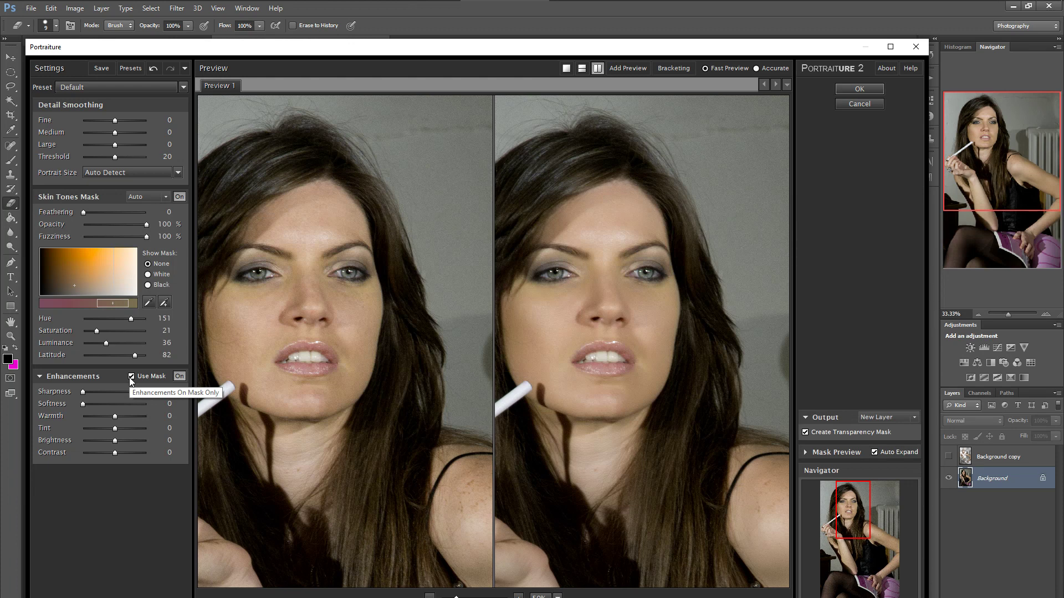
{"action": "left_click", "coordinate": [182, 88]}
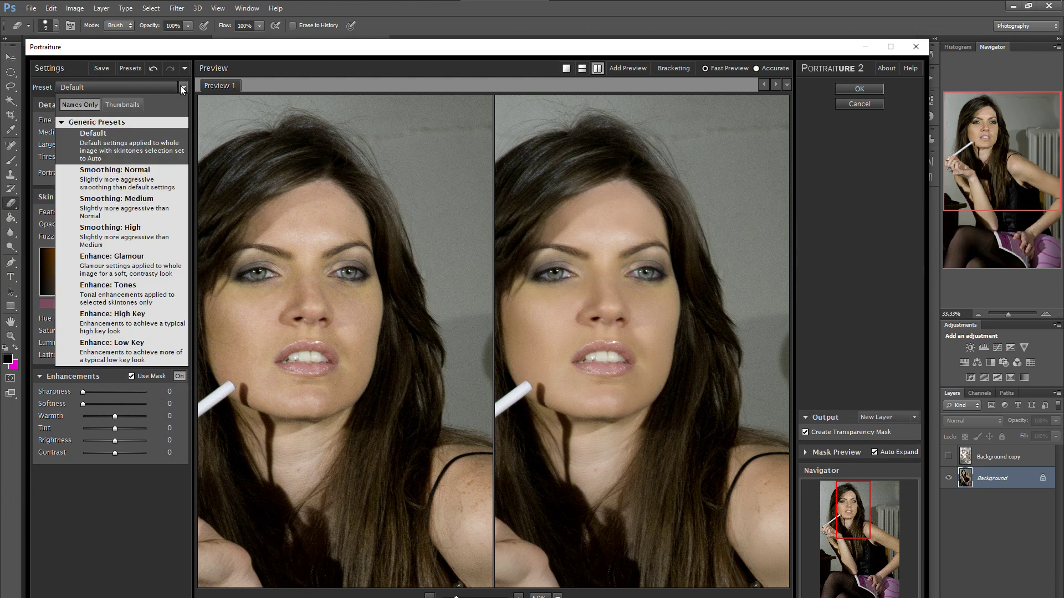
{"action": "left_click", "coordinate": [143, 265]}
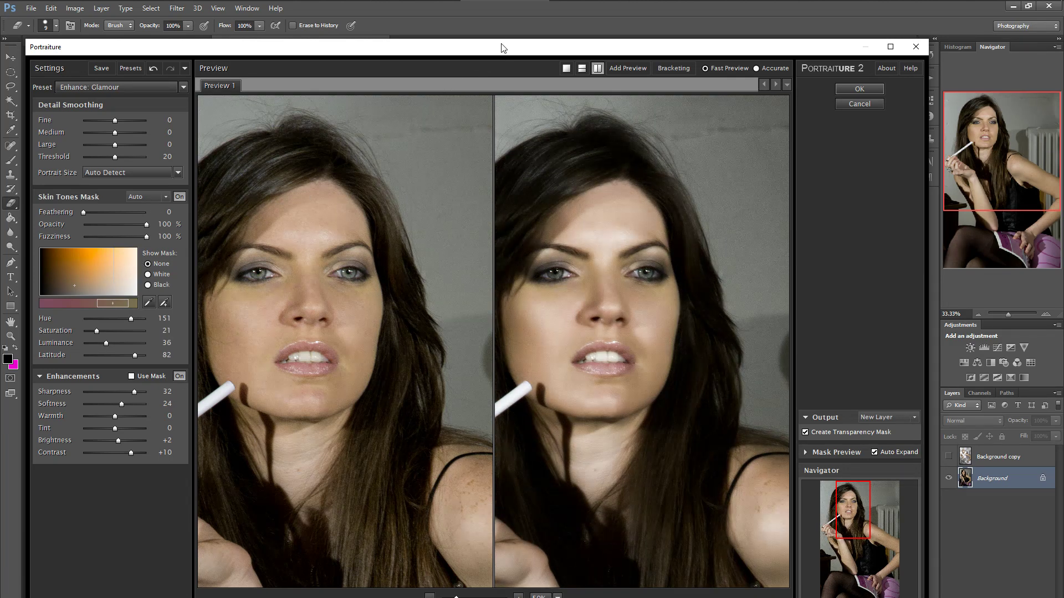
Step: Move the filter window aside, try to show the Background copy layer, and move the window back over the image
{"action": "left_click_drag", "start_coordinate": [481, 51], "coordinate": [371, 321]}
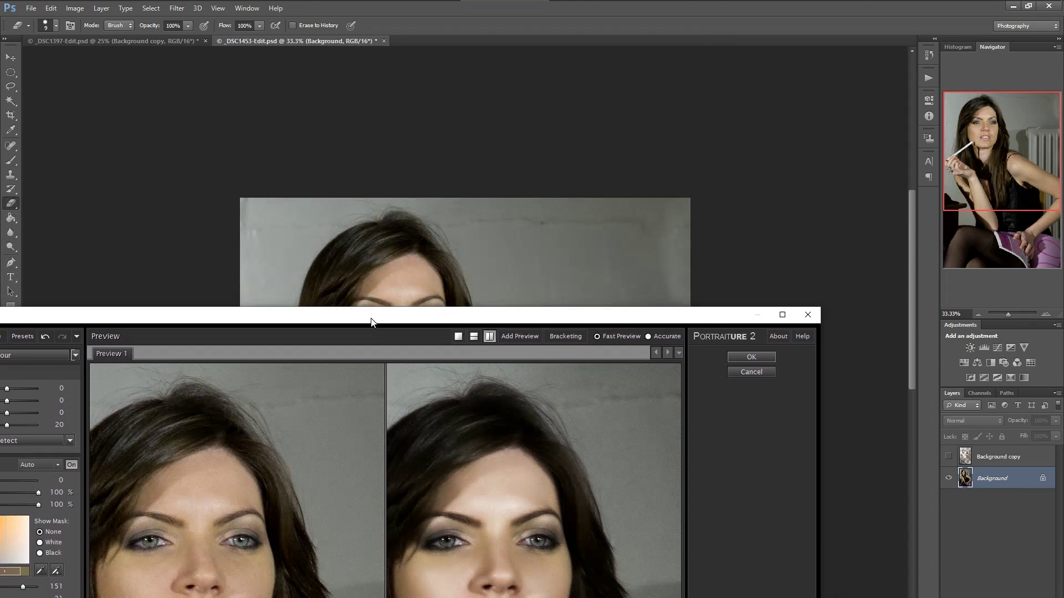
{"action": "left_click", "coordinate": [949, 458]}
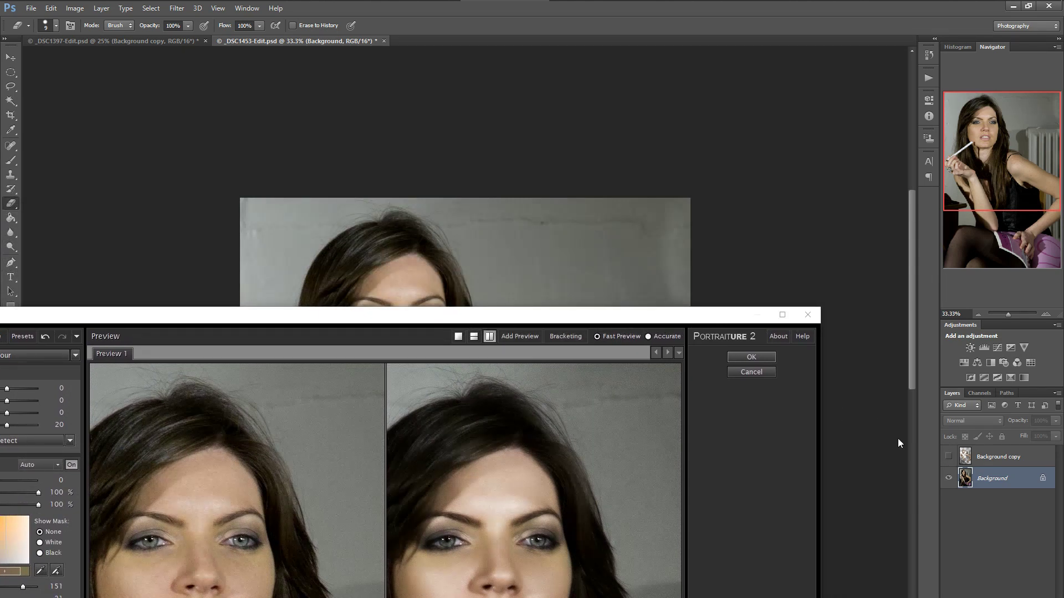
{"action": "left_click_drag", "start_coordinate": [612, 320], "coordinate": [702, 46]}
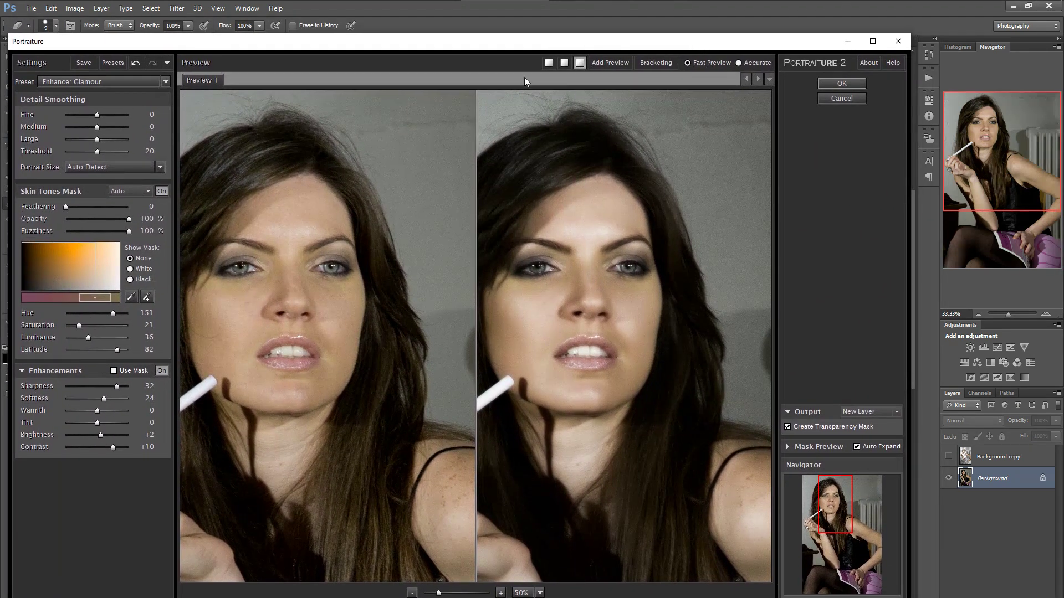
Step: Try the Enhance: Tones, Enhance: High Key and Enhance: Low Key presets in turn on the close-up face
{"action": "left_click", "coordinate": [165, 82]}
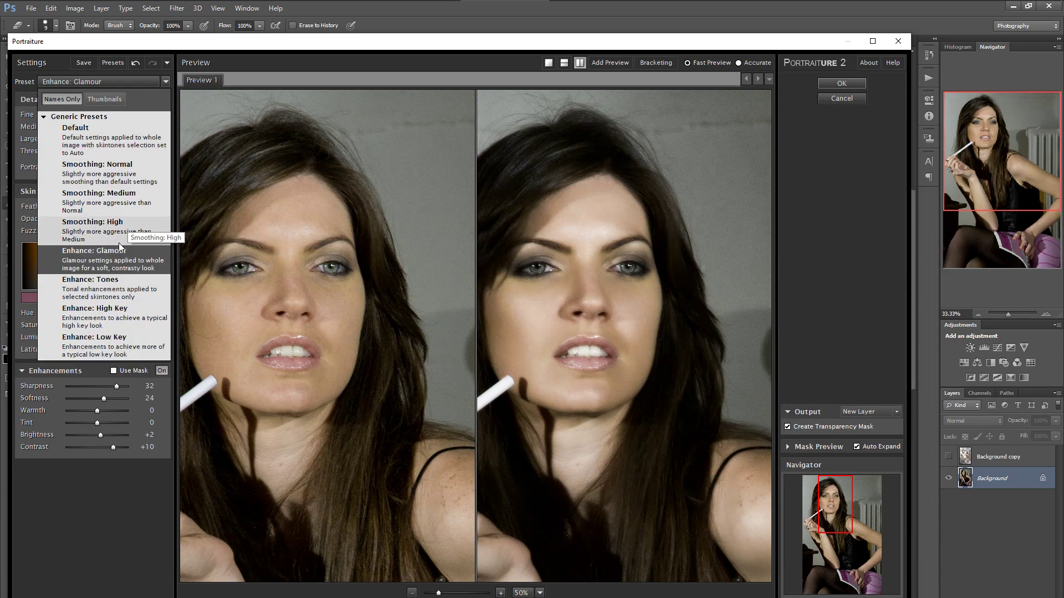
{"action": "left_click", "coordinate": [104, 286]}
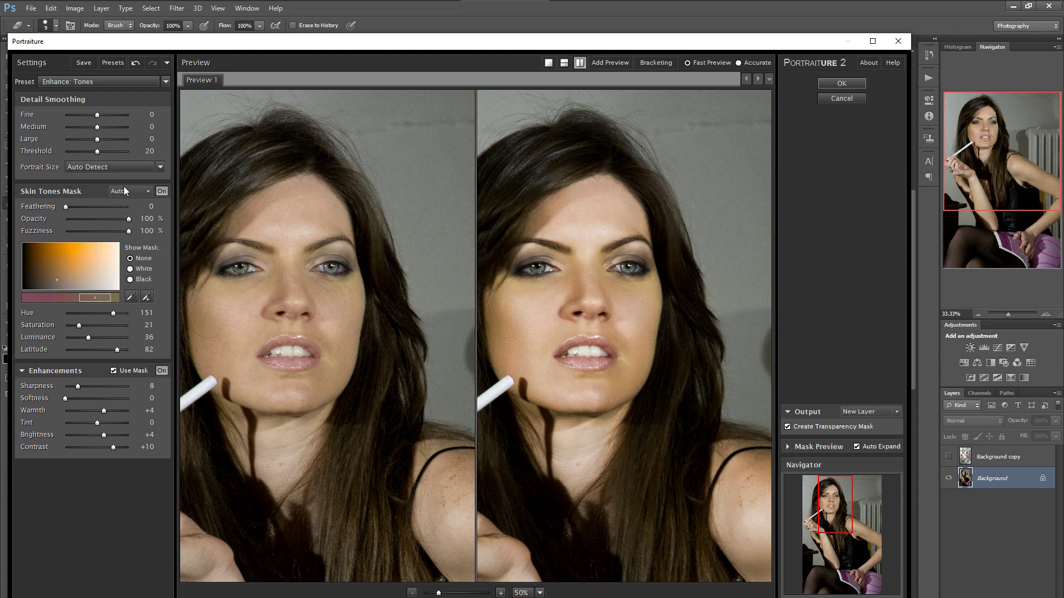
{"action": "left_click", "coordinate": [166, 82]}
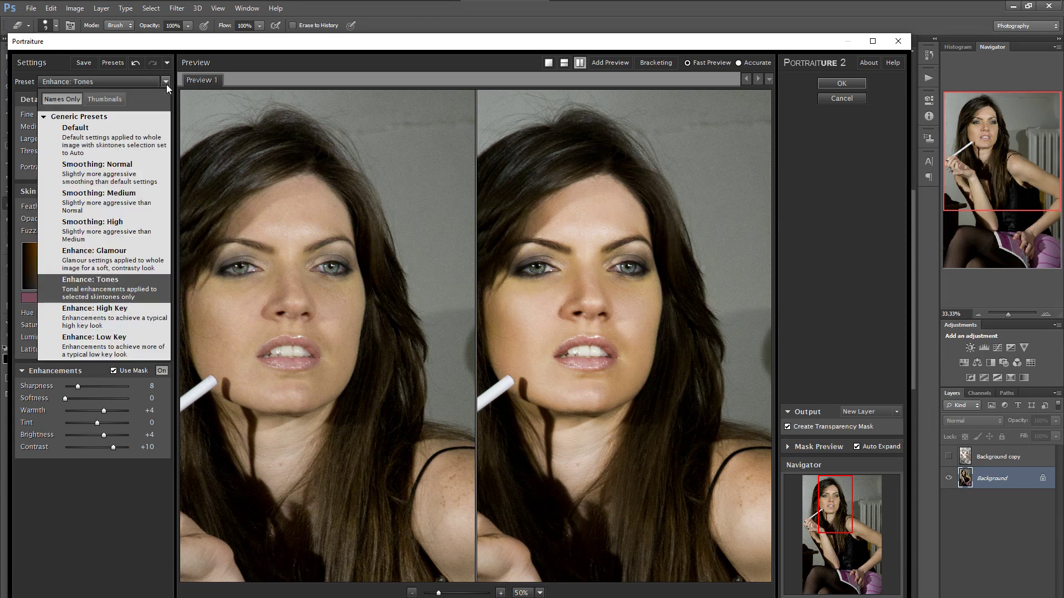
{"action": "left_click", "coordinate": [130, 320]}
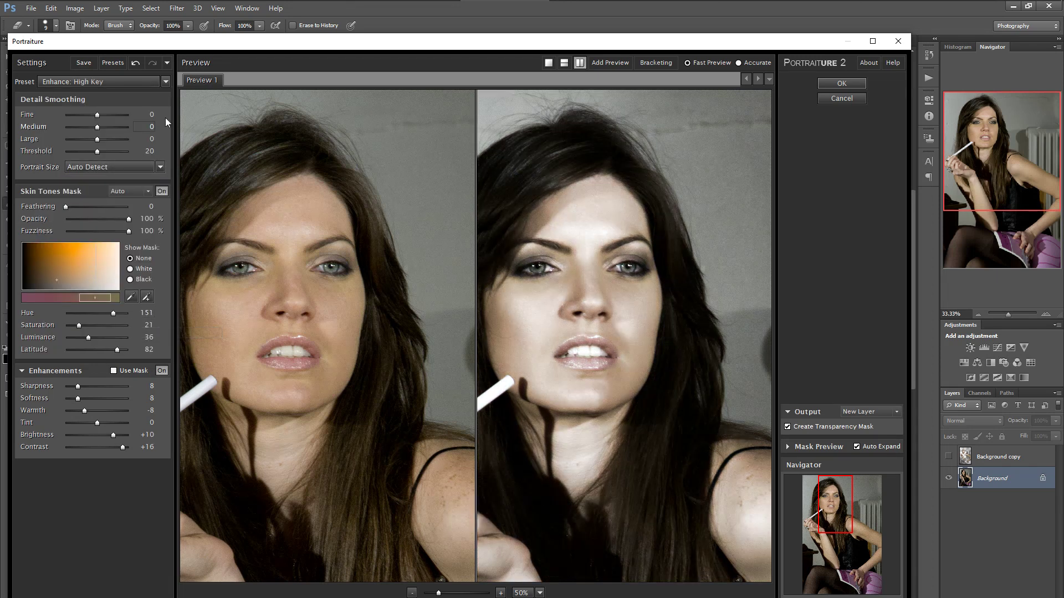
{"action": "left_click", "coordinate": [165, 82]}
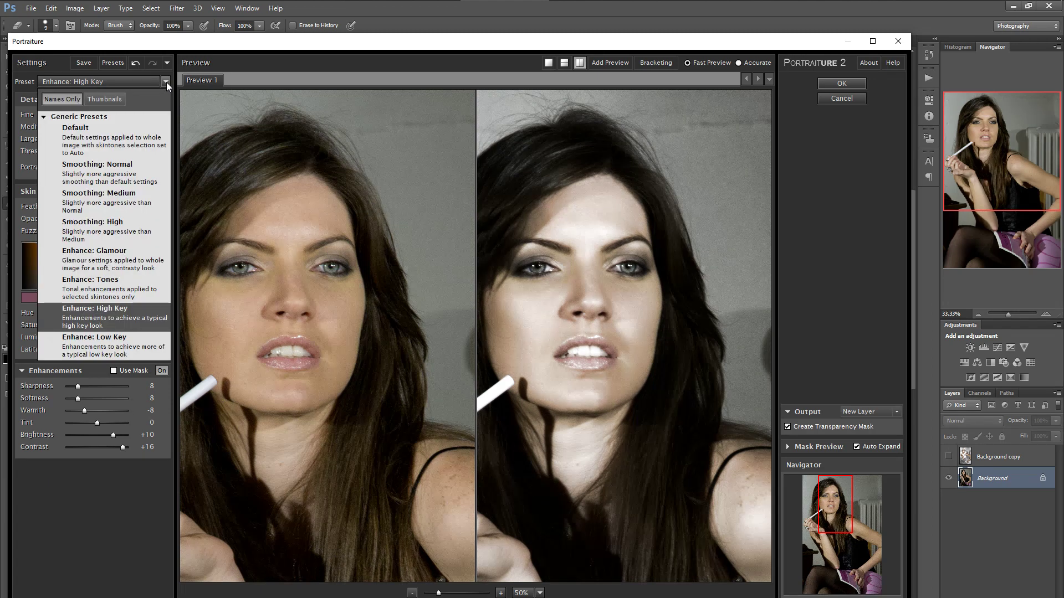
{"action": "left_click", "coordinate": [94, 341]}
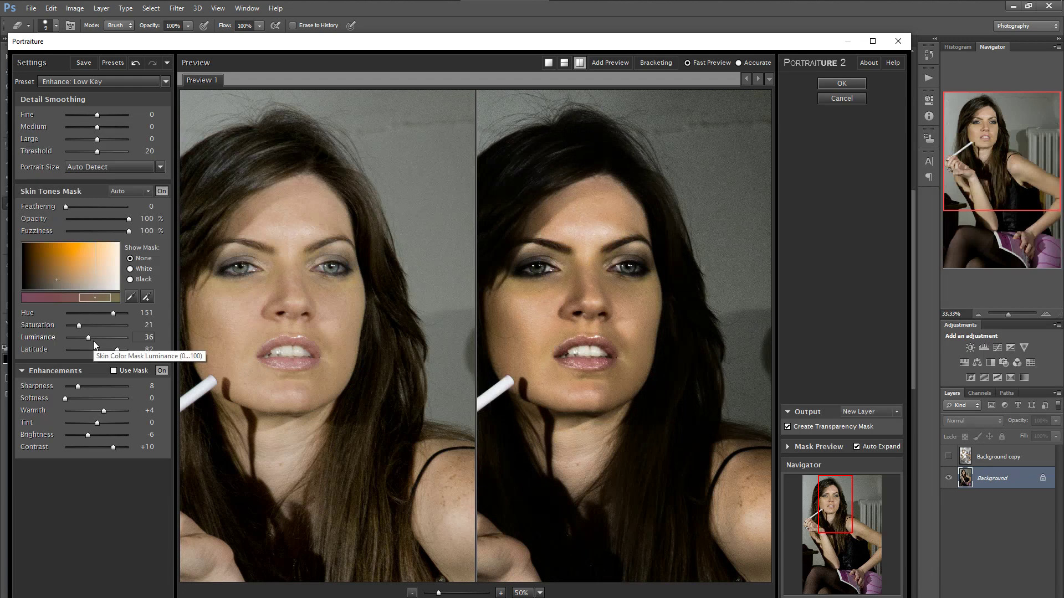
Step: Apply the Enhance: Glamour preset and add the Smoothing: Normal preset to it
{"action": "left_click", "coordinate": [165, 82]}
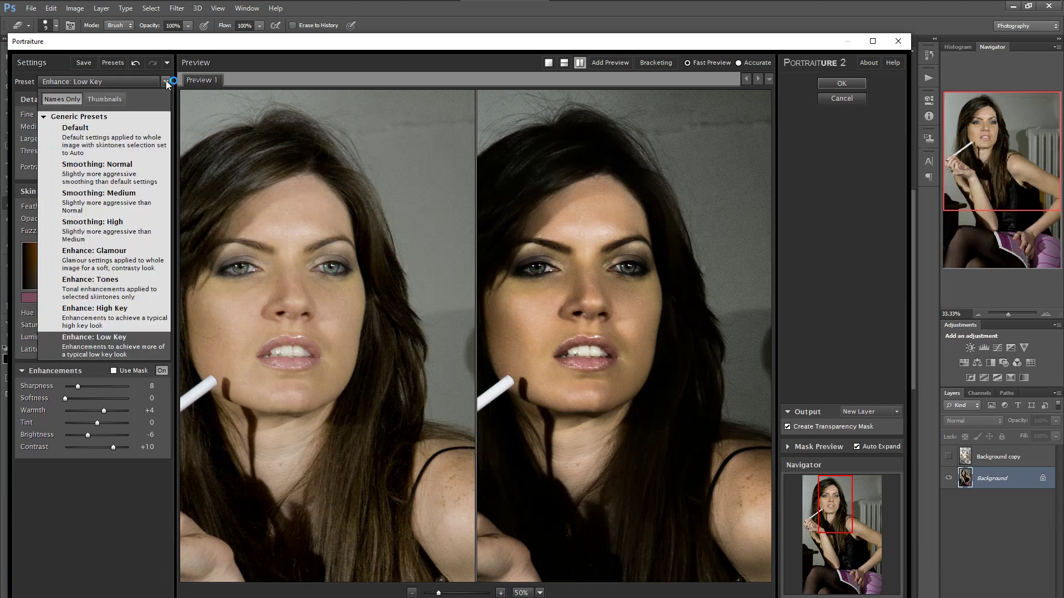
{"action": "left_click", "coordinate": [116, 260]}
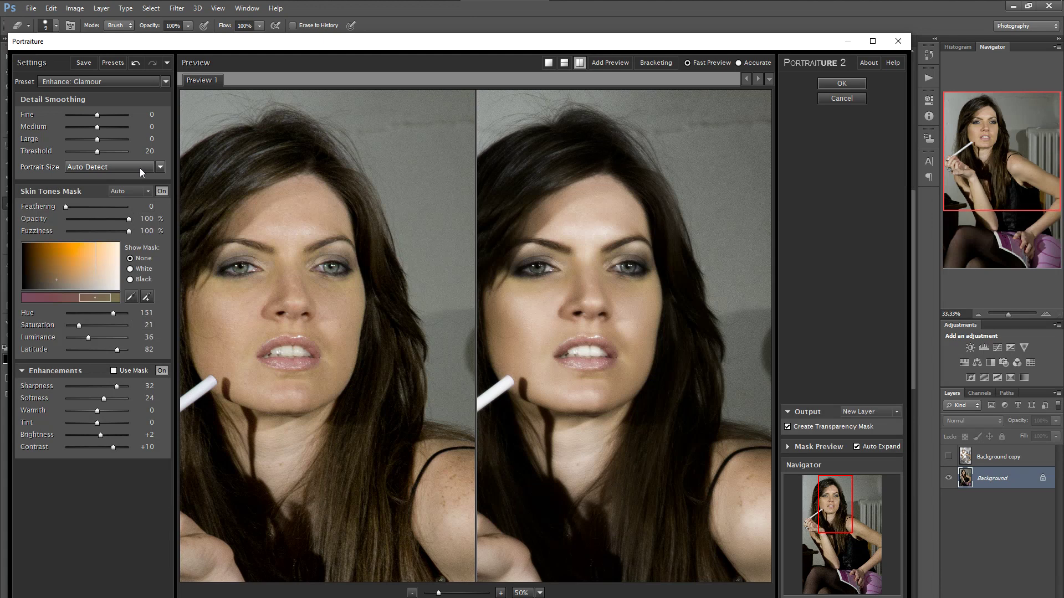
{"action": "left_click", "coordinate": [164, 82]}
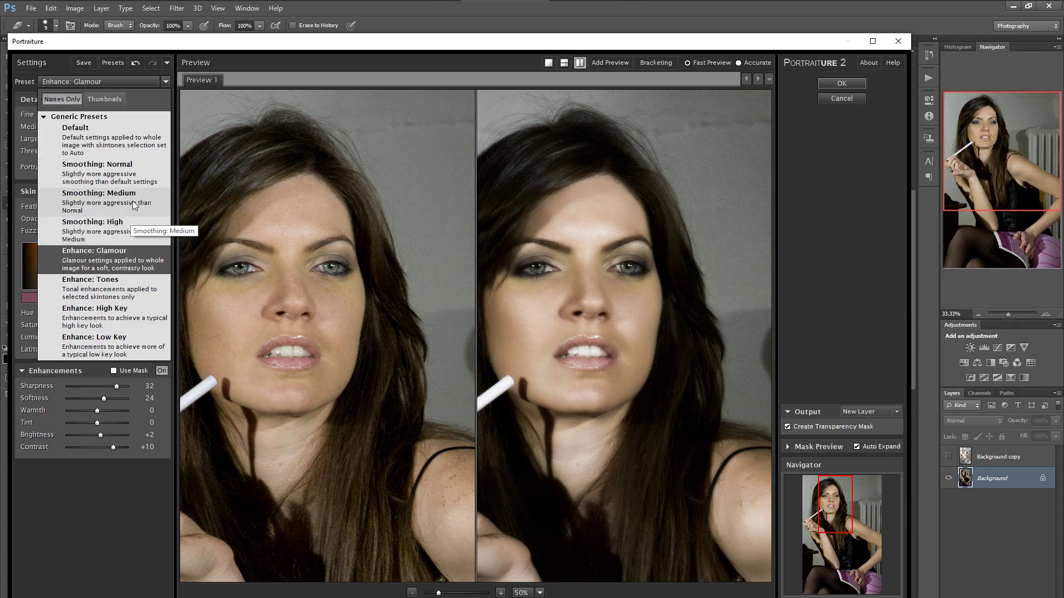
{"action": "left_click", "coordinate": [135, 171]}
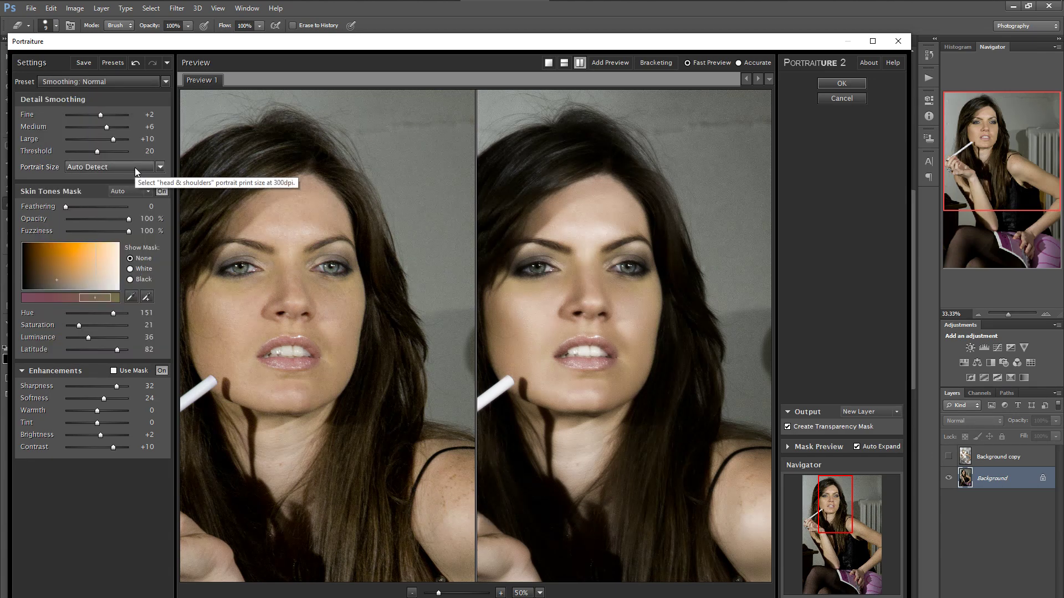
Step: Revert the filter to its initial settings and apply the Smoothing: High preset
{"action": "left_click", "coordinate": [166, 82]}
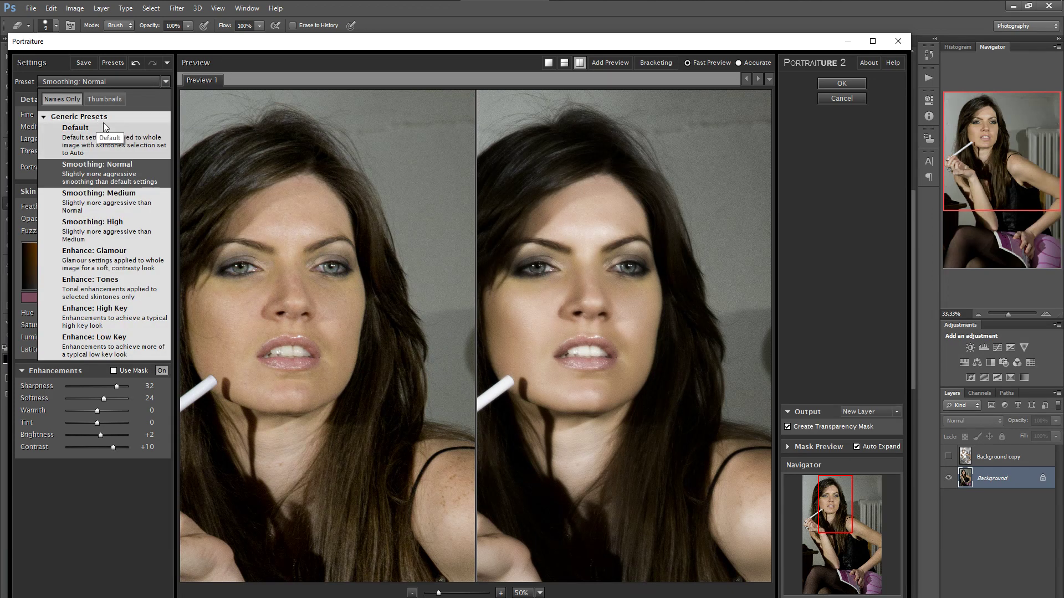
{"action": "left_click", "coordinate": [165, 63]}
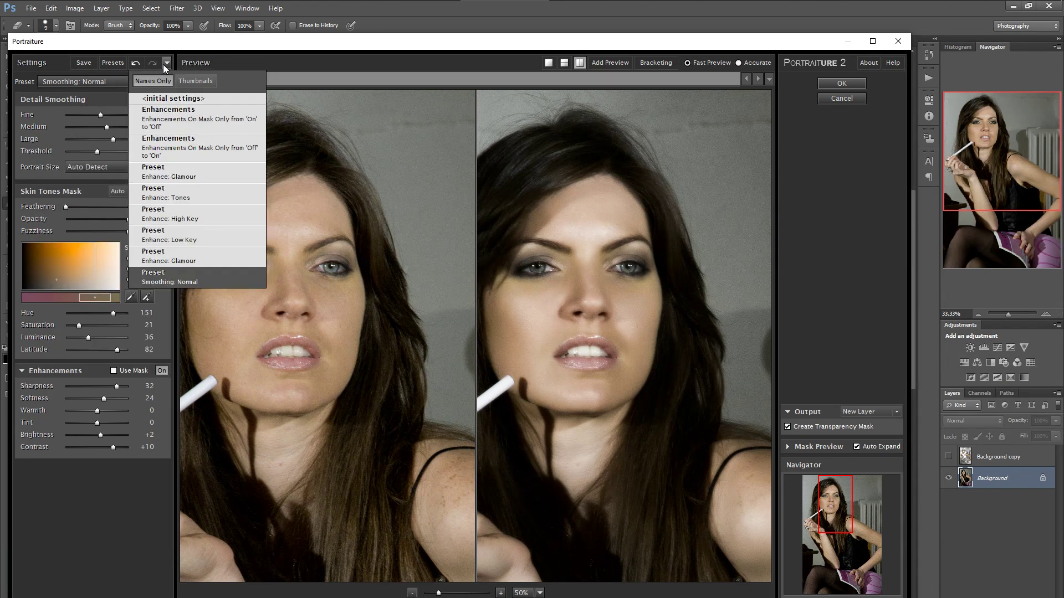
{"action": "left_click", "coordinate": [164, 99]}
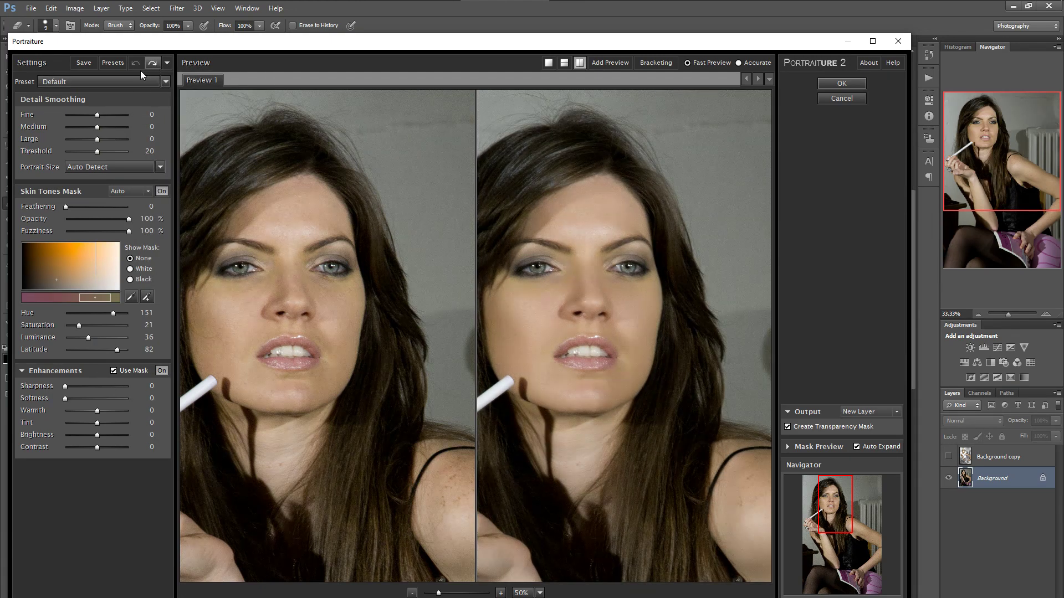
{"action": "left_click", "coordinate": [164, 81]}
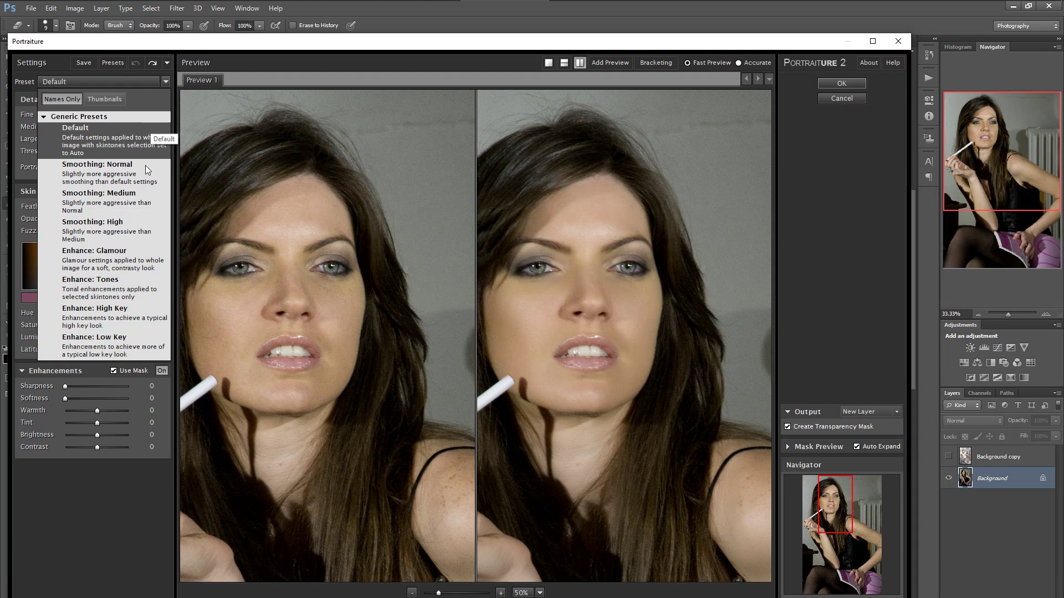
{"action": "left_click", "coordinate": [118, 231]}
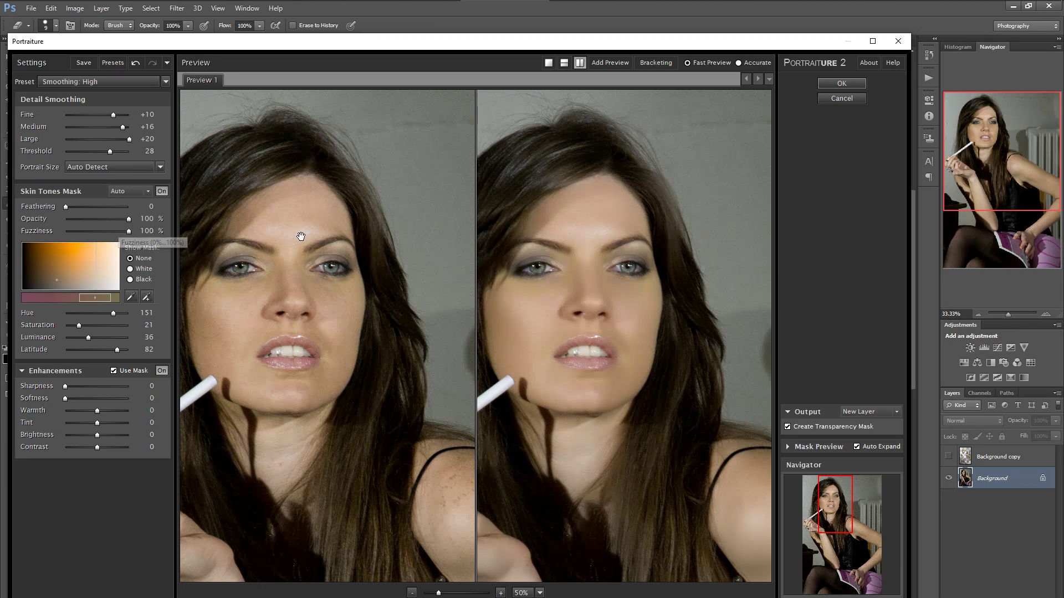
Step: Expand the Mask Preview and toggle the Create Transparency Mask option, leaving it enabled
{"action": "left_click", "coordinate": [787, 413]}
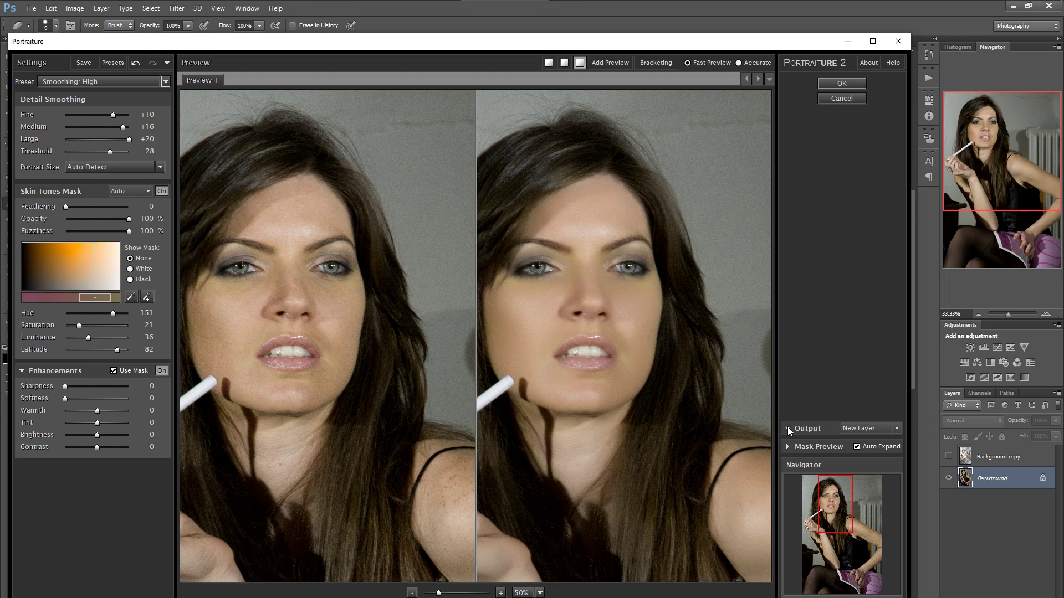
{"action": "left_click", "coordinate": [786, 429]}
{"action": "left_click", "coordinate": [788, 448]}
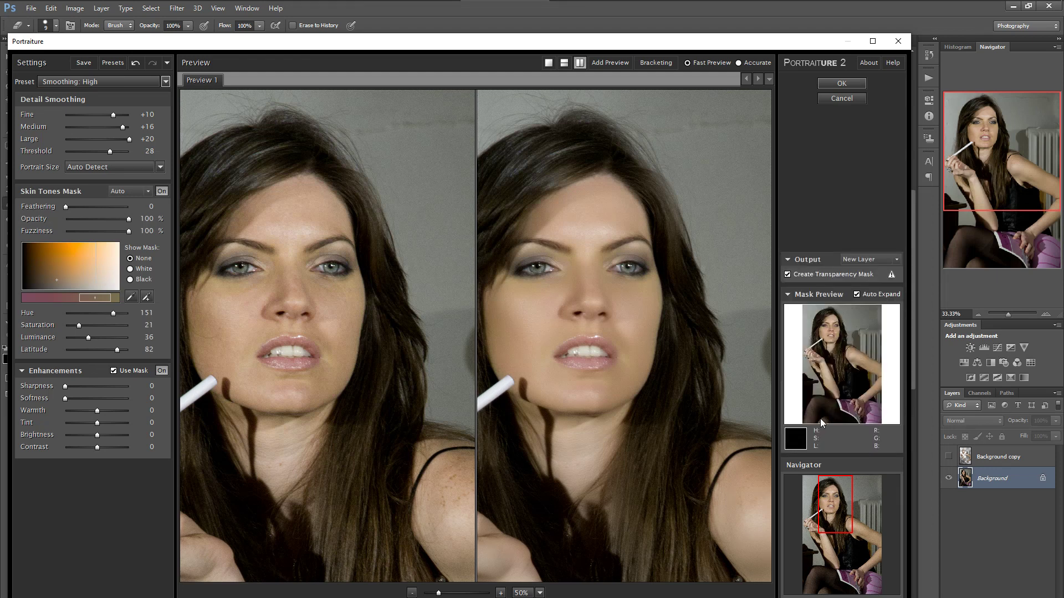
{"action": "left_click", "coordinate": [788, 275]}
{"action": "left_click", "coordinate": [787, 275]}
{"action": "left_click", "coordinate": [787, 275]}
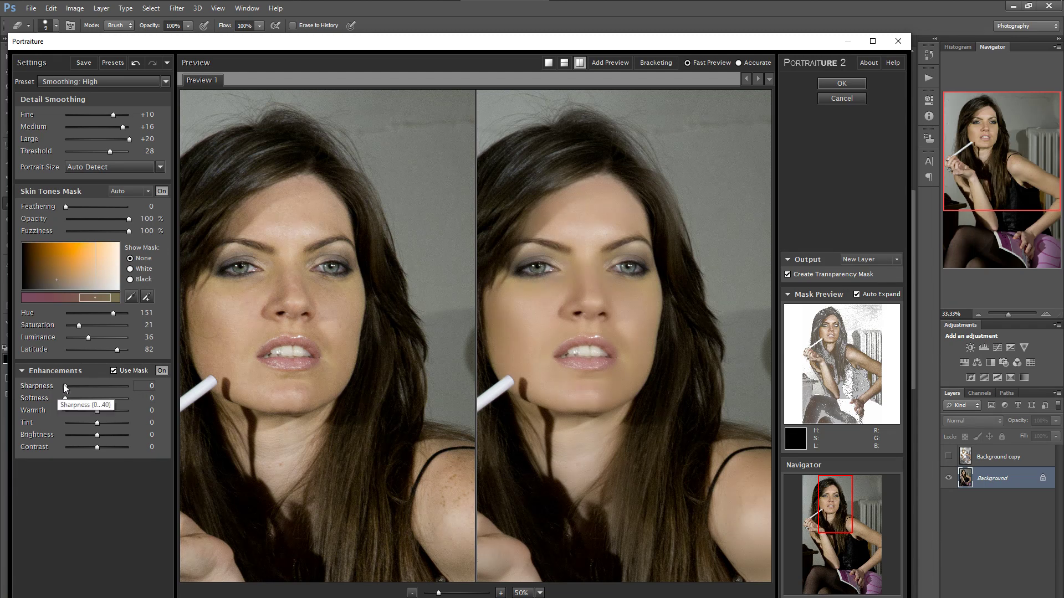
Step: Try Sharpness at 36 and a raised Softness in the enhancements, and return both to 0
{"action": "left_click_drag", "start_coordinate": [65, 387], "coordinate": [125, 387]}
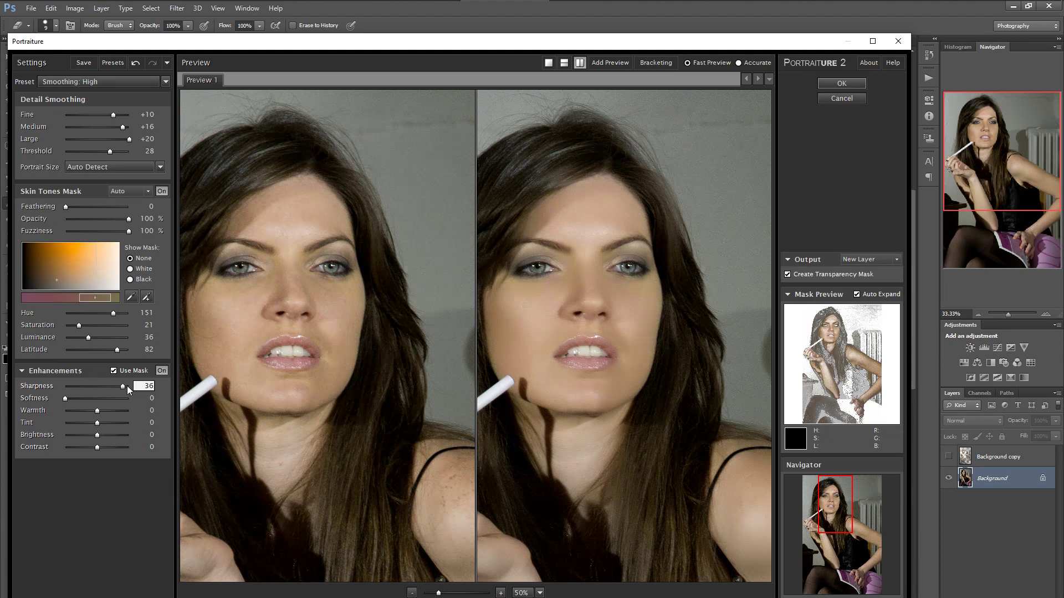
{"action": "mouse_move", "coordinate": [65, 398]}
{"action": "left_mouse_down"}
{"action": "mouse_move", "coordinate": [131, 400]}
{"action": "mouse_move", "coordinate": [69, 406]}
{"action": "left_mouse_up"}
{"action": "left_click_drag", "start_coordinate": [114, 390], "coordinate": [60, 391]}
Step: Try Sharpness at 40 on the face at 100% zoom and set it back to 0
{"action": "left_click", "coordinate": [500, 593]}
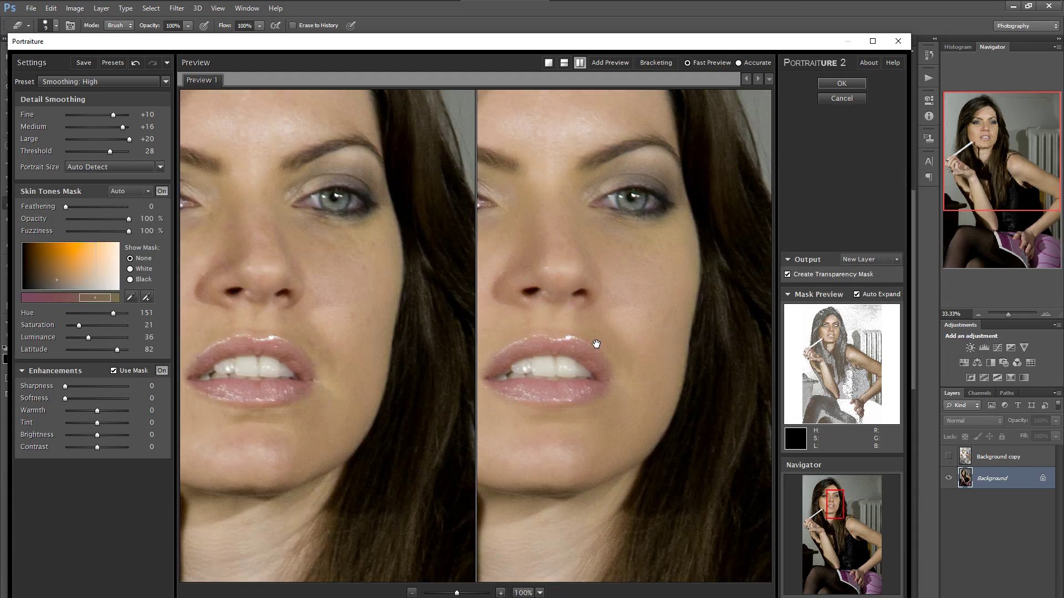
{"action": "left_click_drag", "start_coordinate": [594, 344], "coordinate": [636, 399]}
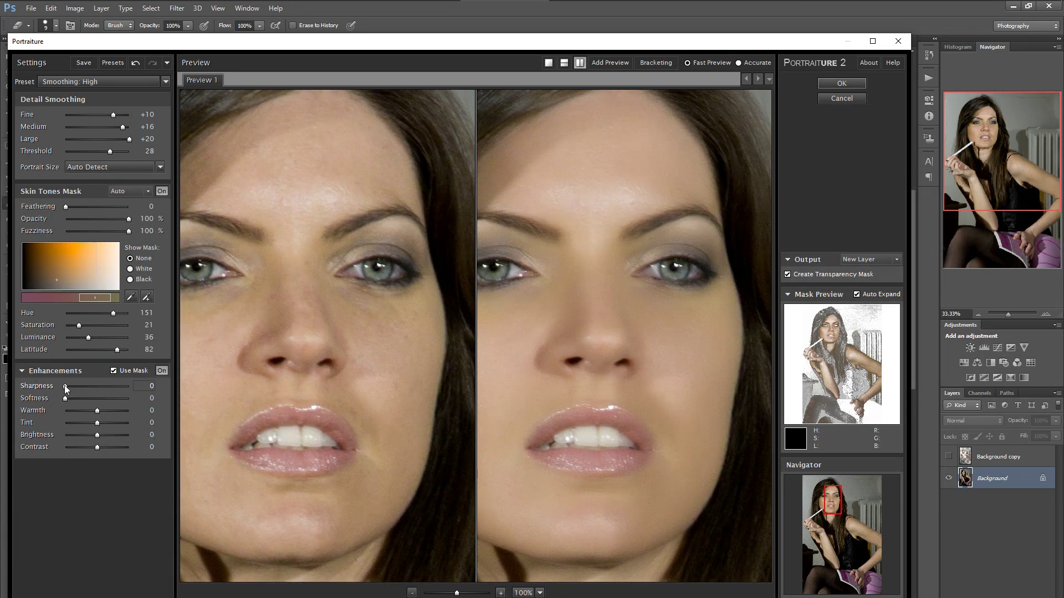
{"action": "left_click_drag", "start_coordinate": [65, 386], "coordinate": [142, 389]}
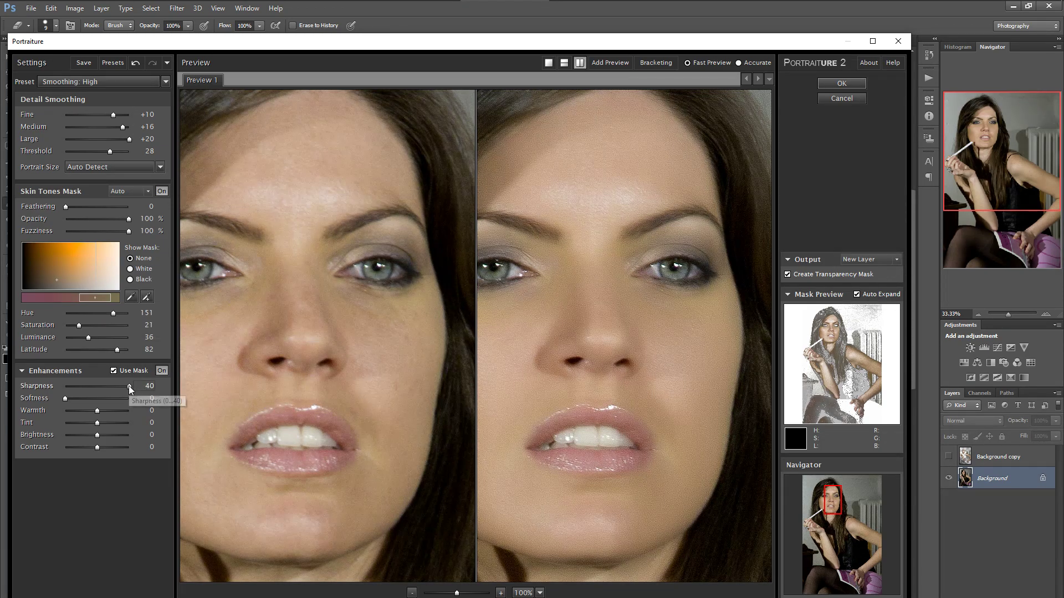
{"action": "left_click_drag", "start_coordinate": [129, 386], "coordinate": [61, 389]}
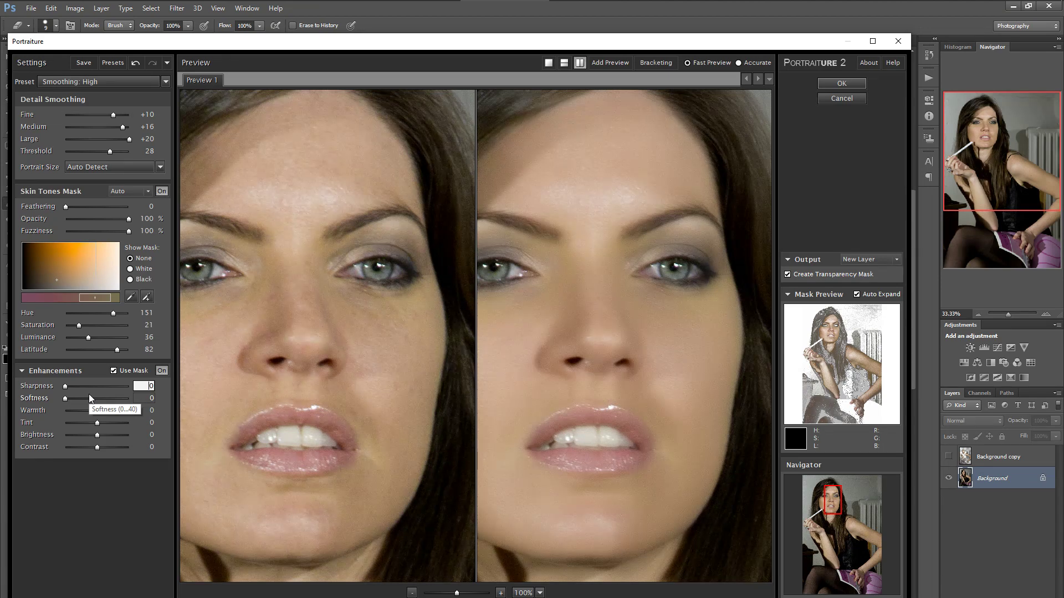
Step: Toggle the Use Mask option and the whole Enhancements section off and back on
{"action": "left_click", "coordinate": [114, 370]}
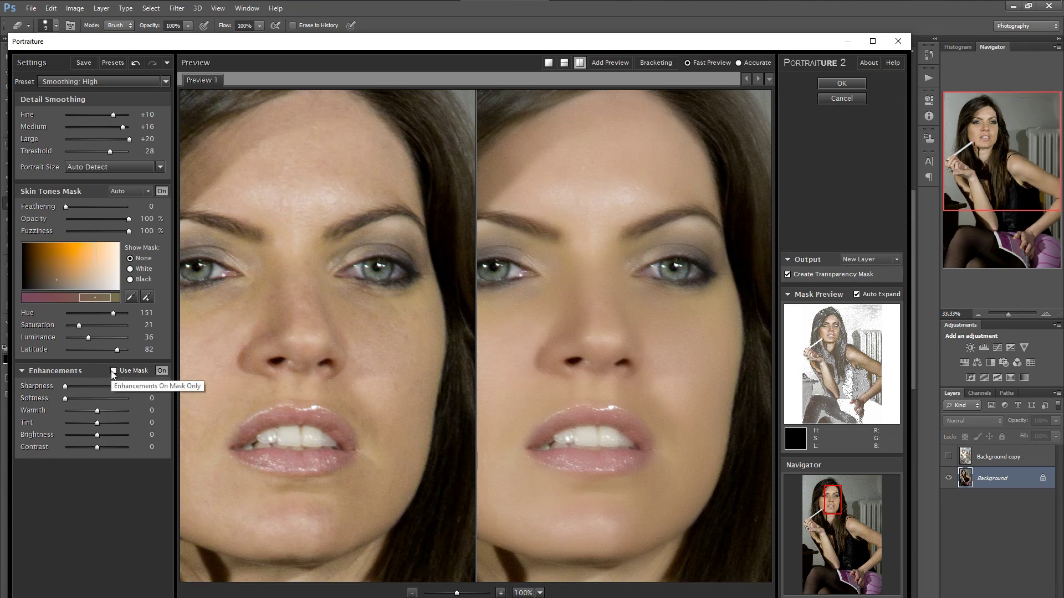
{"action": "left_click", "coordinate": [113, 371]}
{"action": "left_click", "coordinate": [162, 371]}
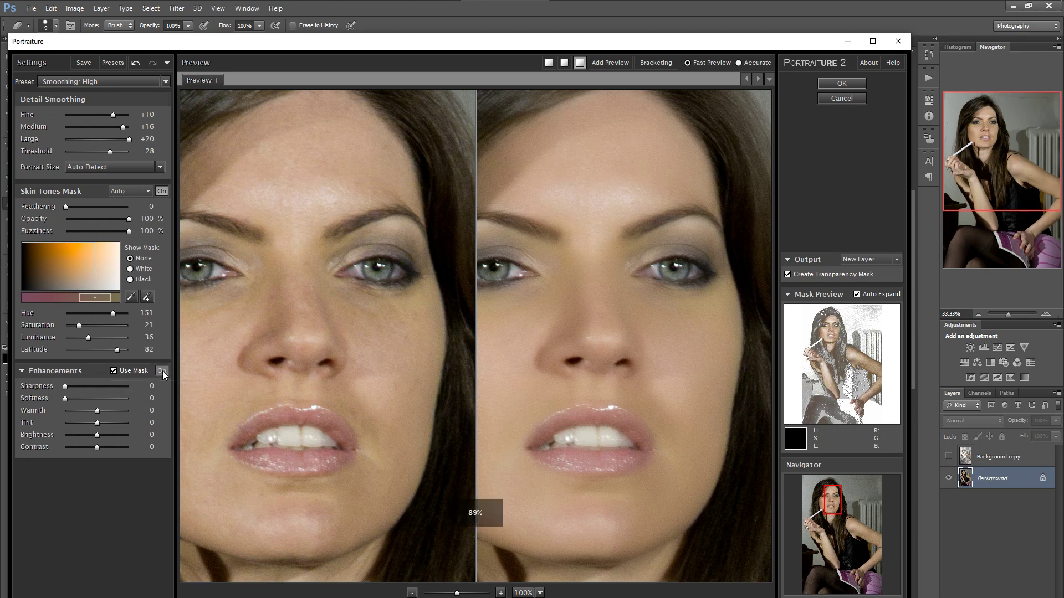
{"action": "left_click", "coordinate": [161, 371]}
{"action": "left_click", "coordinate": [161, 370]}
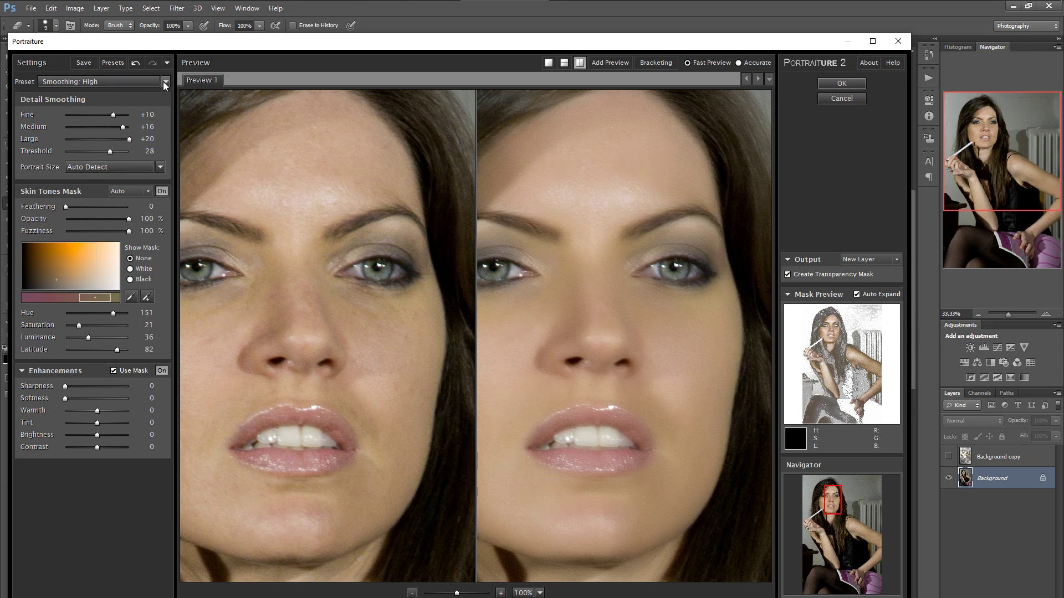
Step: Revert to the initial settings, choose the Smoothing: Medium preset and apply the filter to a new layer
{"action": "left_click", "coordinate": [167, 64]}
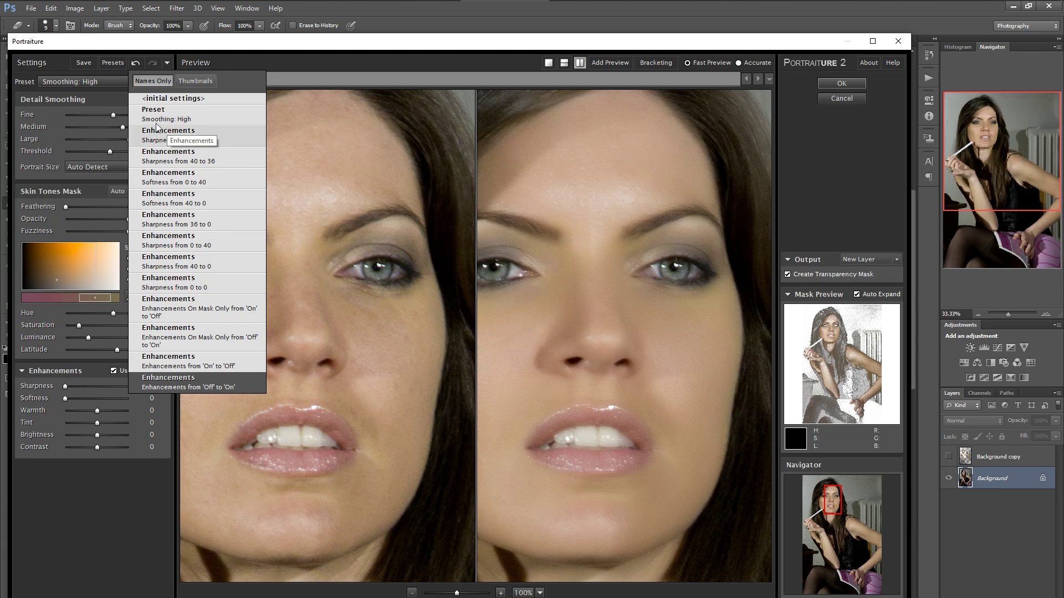
{"action": "left_click", "coordinate": [162, 98]}
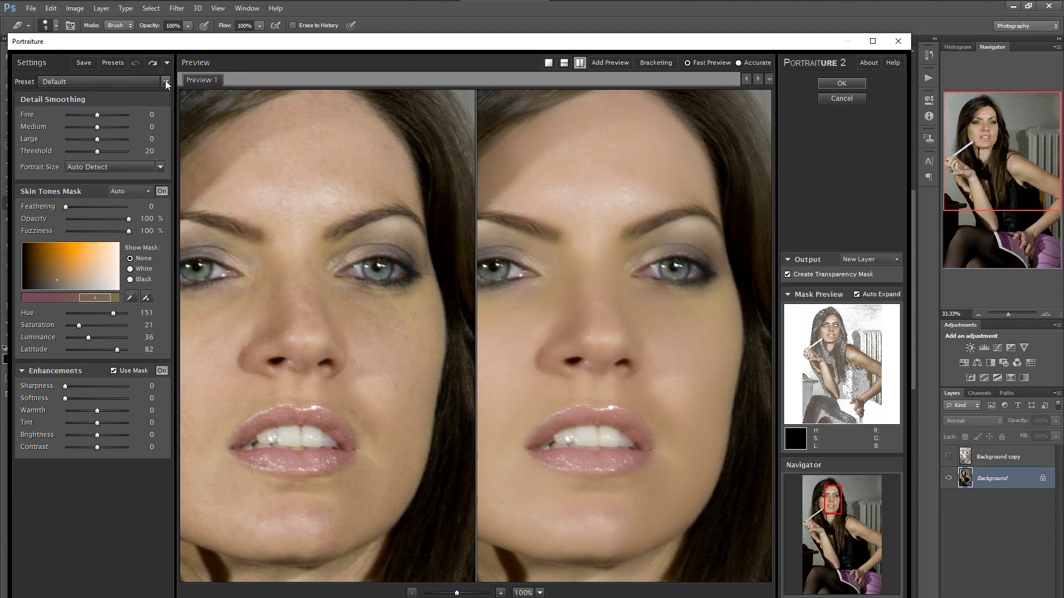
{"action": "left_click", "coordinate": [166, 82]}
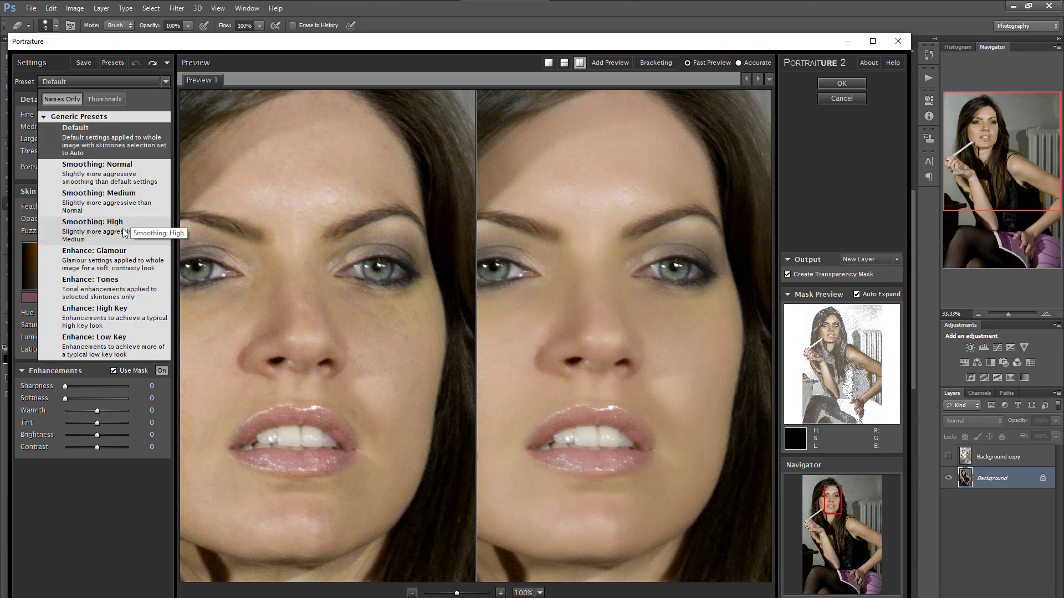
{"action": "left_click", "coordinate": [126, 196]}
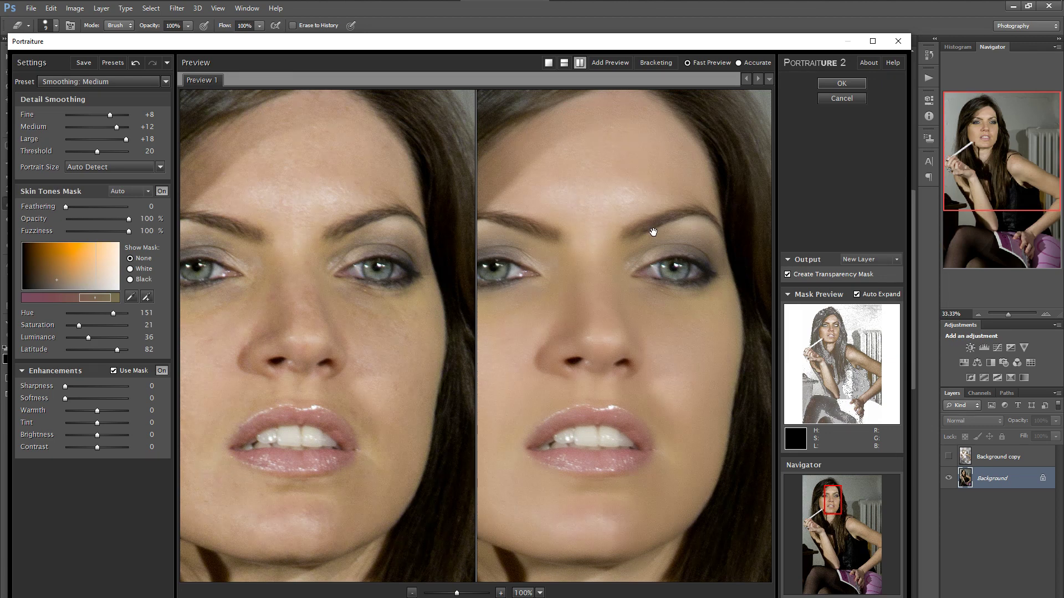
{"action": "left_click", "coordinate": [841, 83]}
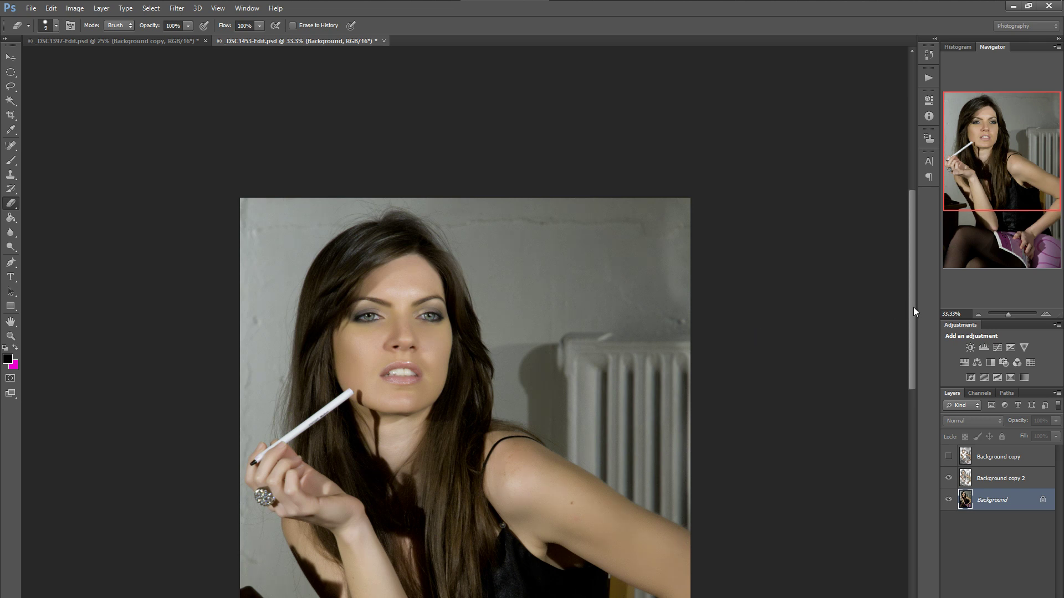
Step: Compare the face at 66.67% zoom with the Background copy 2 layer hidden and shown
{"action": "left_click_drag", "start_coordinate": [913, 307], "coordinate": [911, 355]}
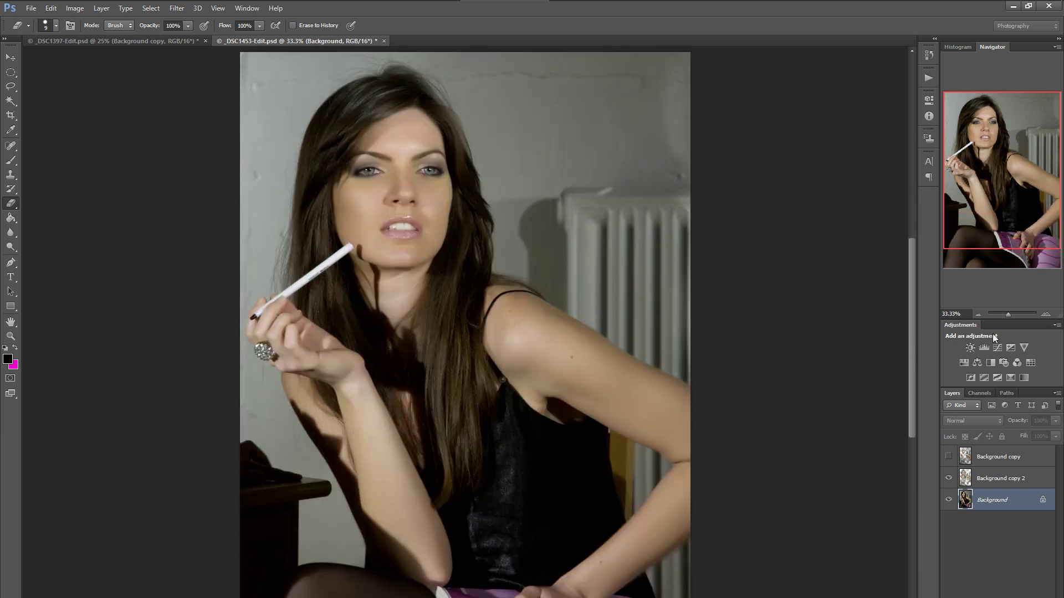
{"action": "left_click", "coordinate": [1046, 314]}
{"action": "left_click", "coordinate": [1045, 314]}
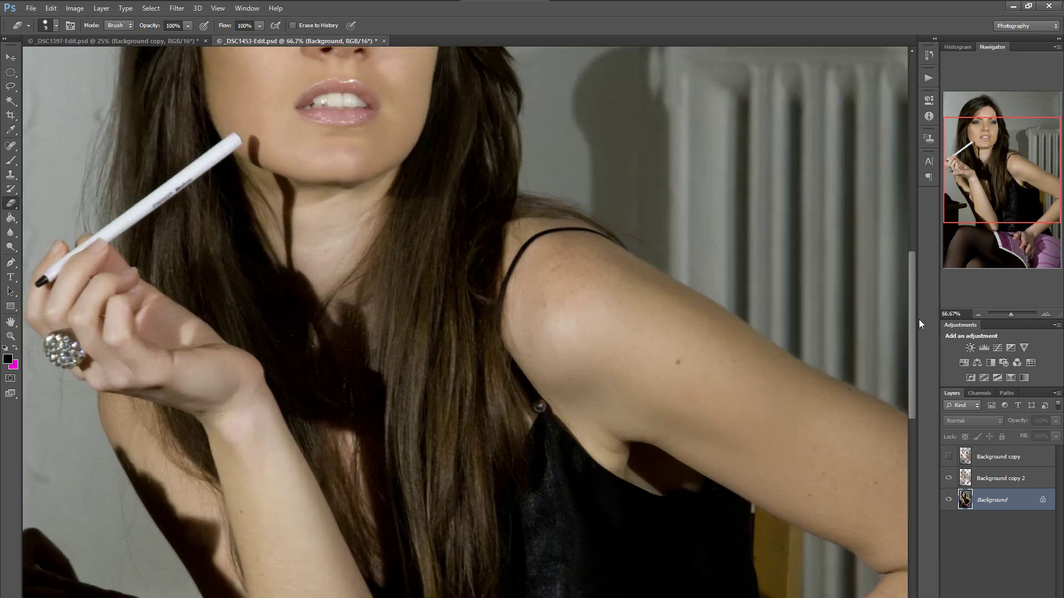
{"action": "left_click_drag", "start_coordinate": [910, 311], "coordinate": [913, 255]}
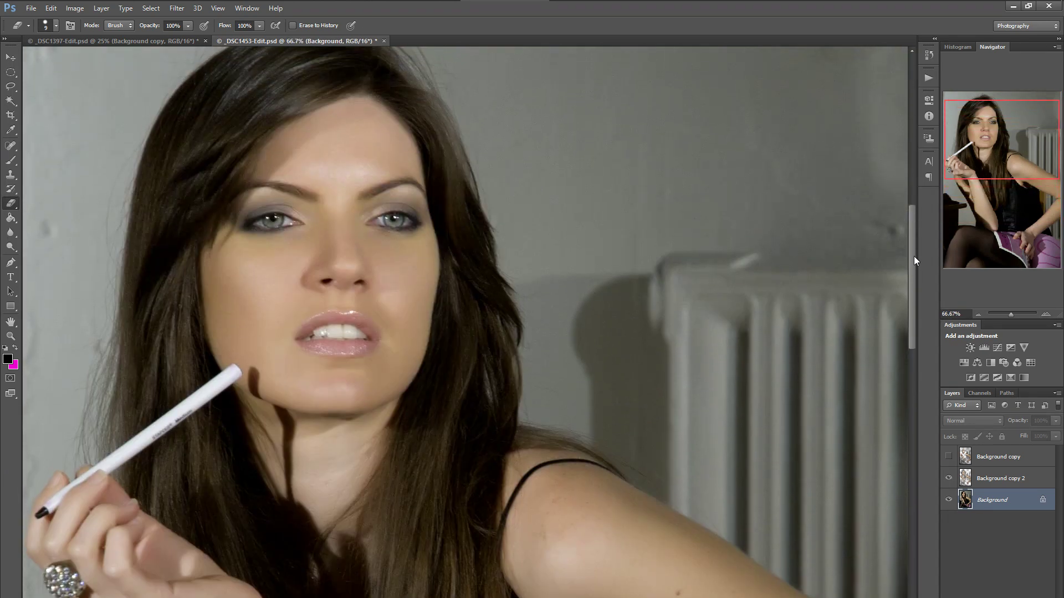
{"action": "left_click", "coordinate": [949, 478]}
{"action": "left_click", "coordinate": [949, 479]}
{"action": "left_click", "coordinate": [949, 479]}
{"action": "left_click", "coordinate": [948, 479]}
Step: Hide the Background layer to isolate the smoothed skin and make Background copy 2 the active layer
{"action": "left_click", "coordinate": [949, 500]}
{"action": "left_click", "coordinate": [949, 500]}
{"action": "left_click", "coordinate": [949, 500]}
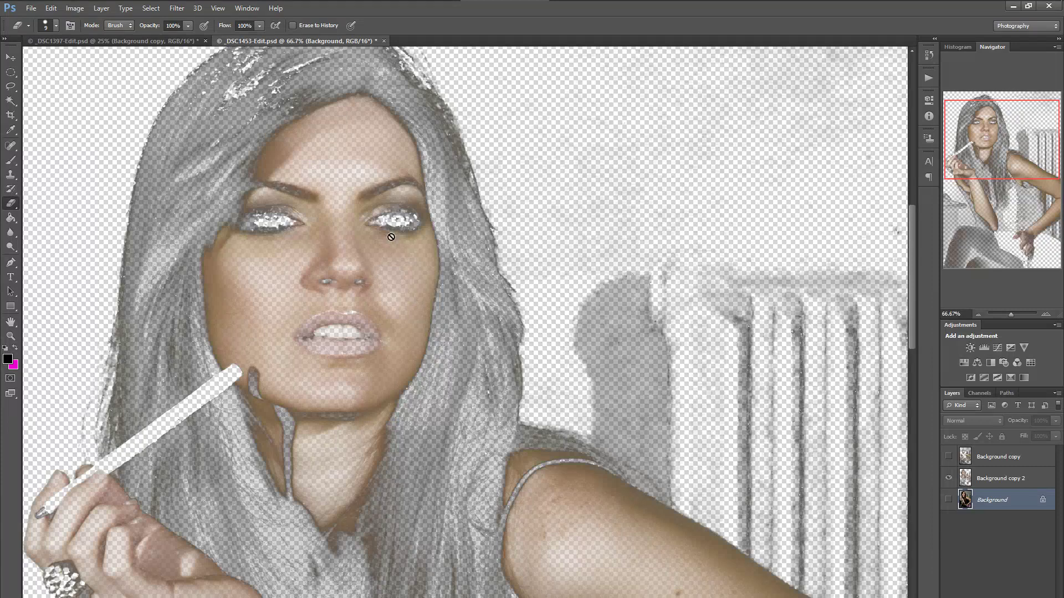
{"action": "left_click", "coordinate": [979, 480]}
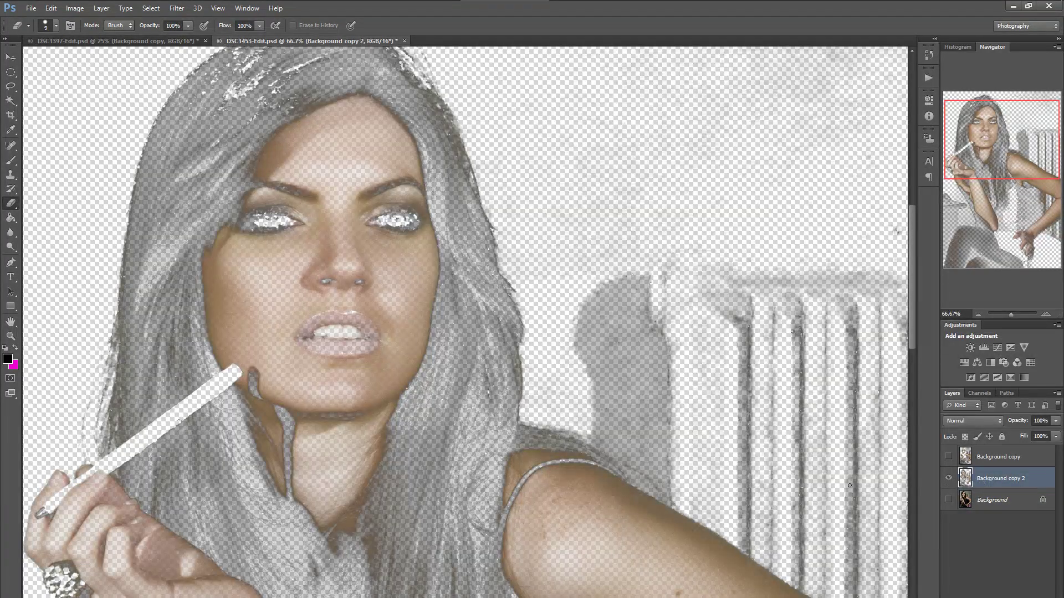
Step: Compare the previously erased Background copy layer on its own with the Background copy 2 layer
{"action": "left_click", "coordinate": [948, 478]}
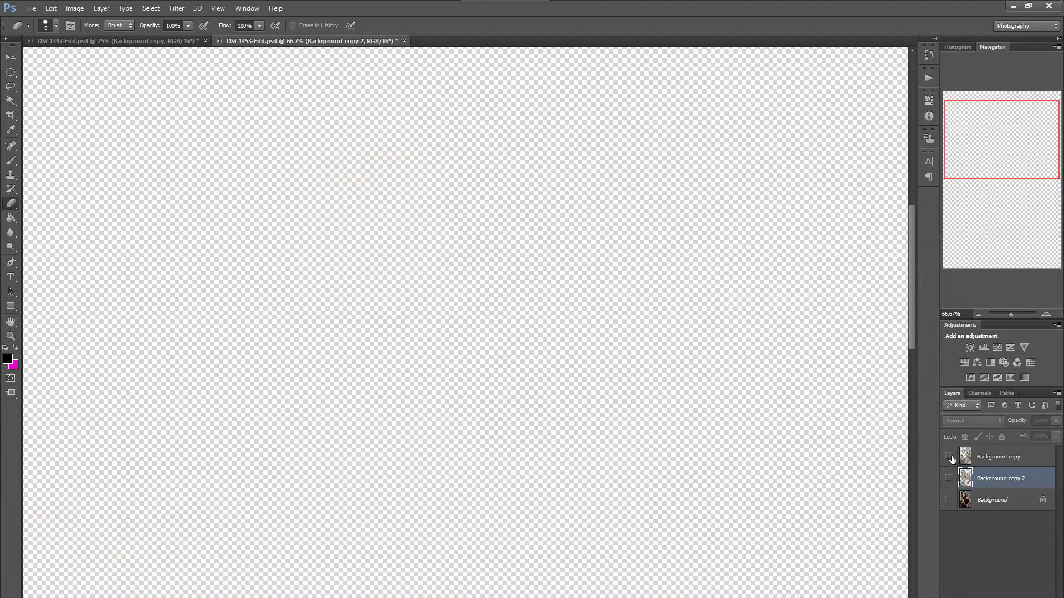
{"action": "left_click", "coordinate": [949, 457]}
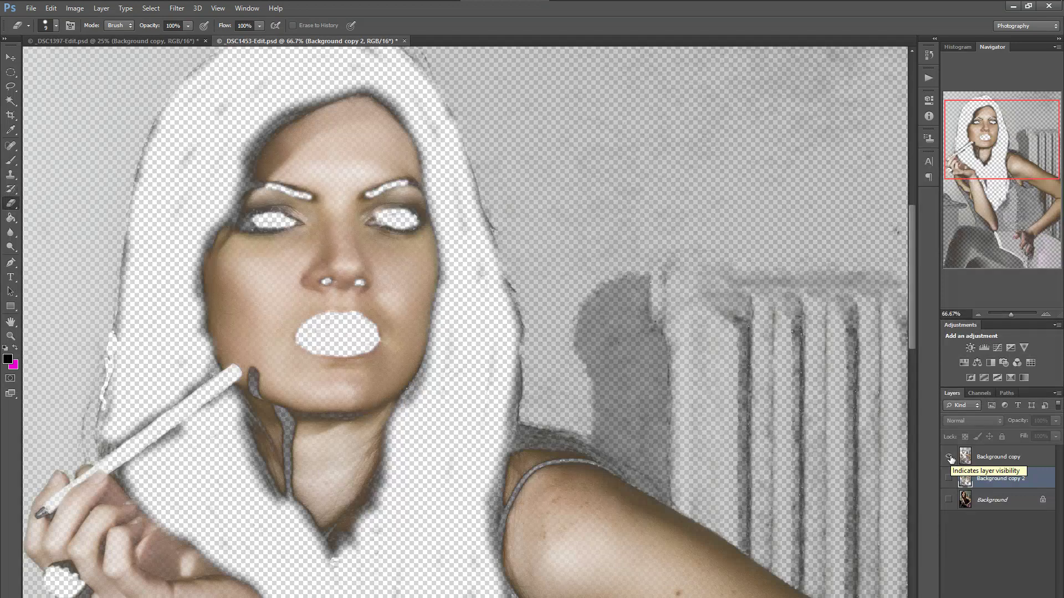
{"action": "left_click", "coordinate": [949, 457]}
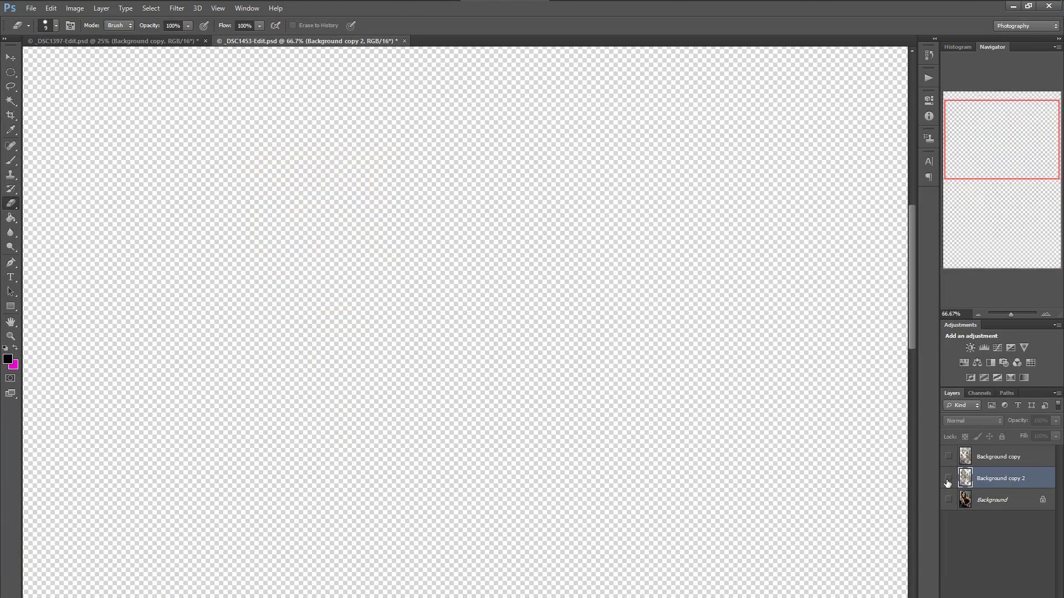
{"action": "left_click", "coordinate": [948, 478]}
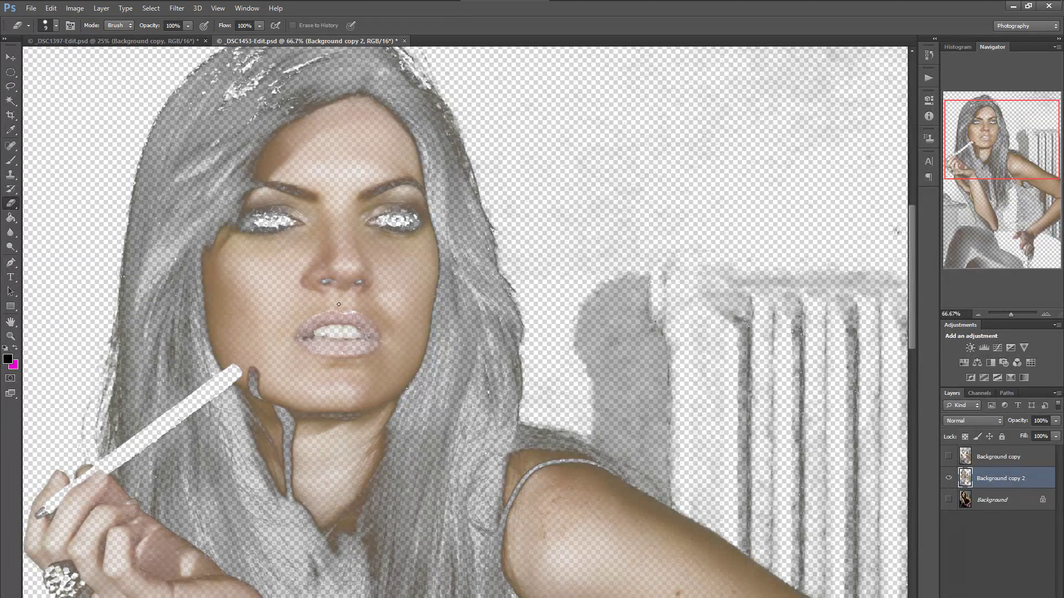
Step: Set the eraser size to 26 px and undo a test dab on the hair
{"action": "right_click", "coordinate": [271, 220]}
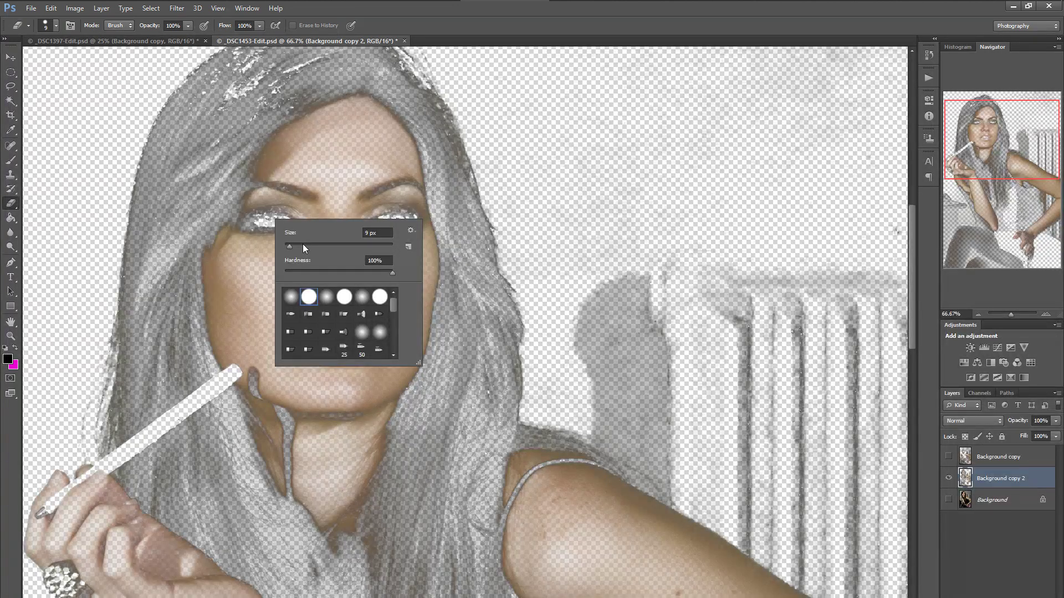
{"action": "left_click_drag", "start_coordinate": [289, 247], "coordinate": [300, 246]}
{"action": "left_click_drag", "start_coordinate": [302, 244], "coordinate": [298, 245]}
{"action": "key", "text": "Return"}
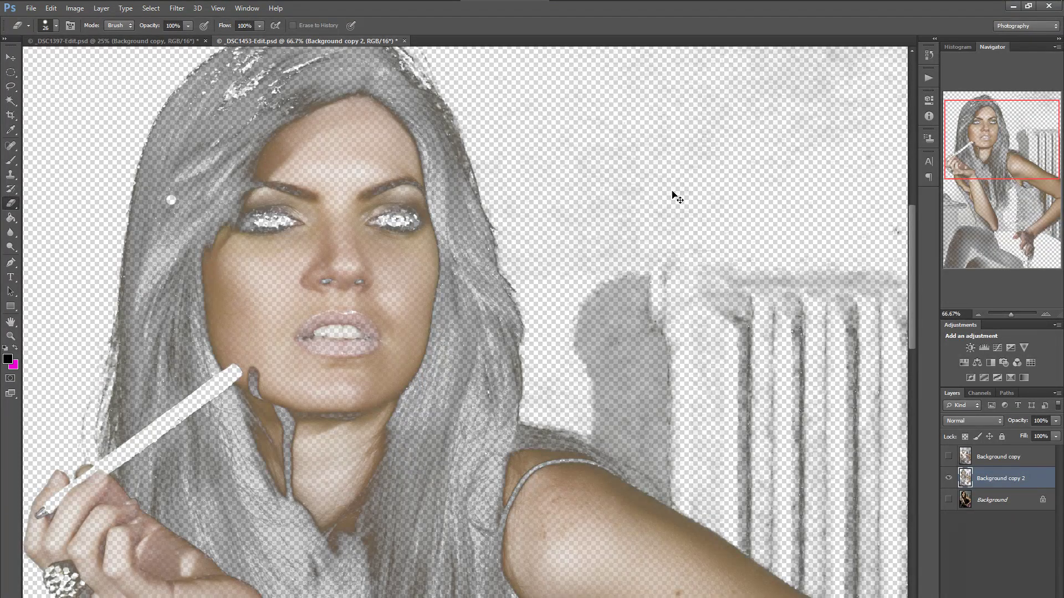
{"action": "key", "text": "ctrl+z"}
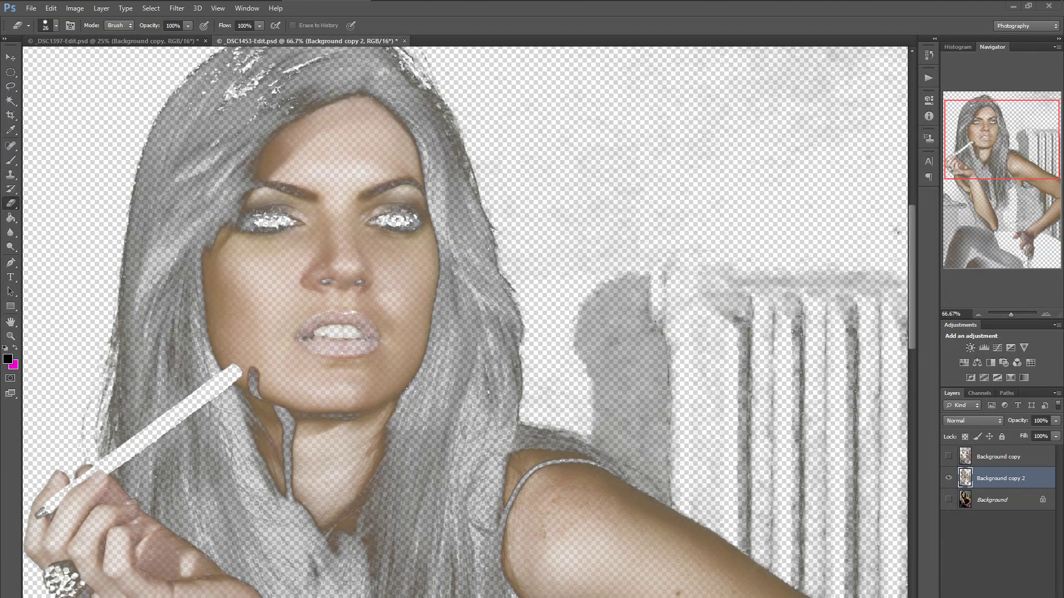
{"action": "key", "text": "super+d"}
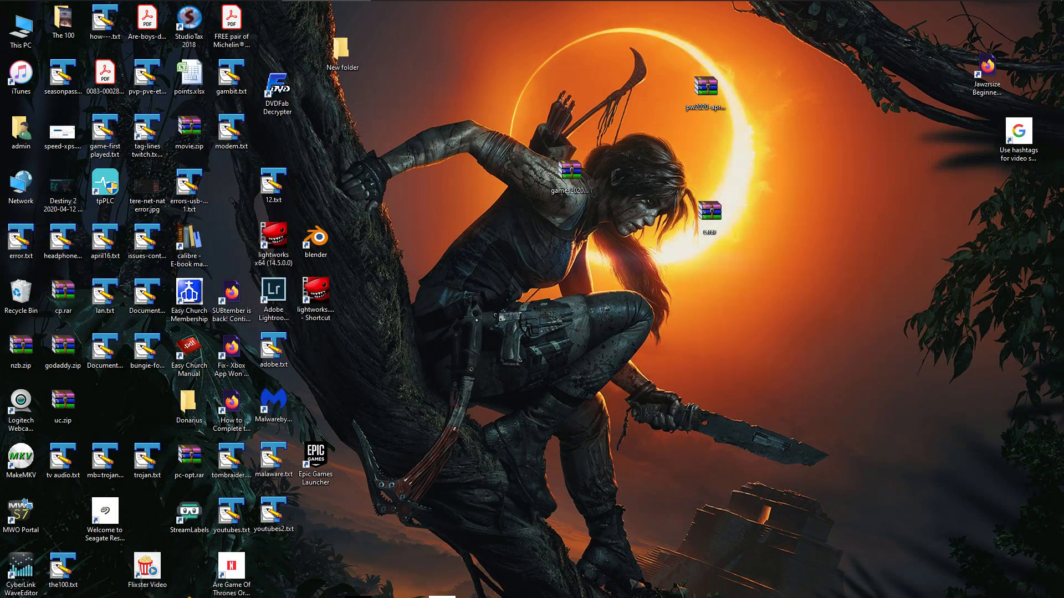
{"action": "key", "text": "alt+Tab"}
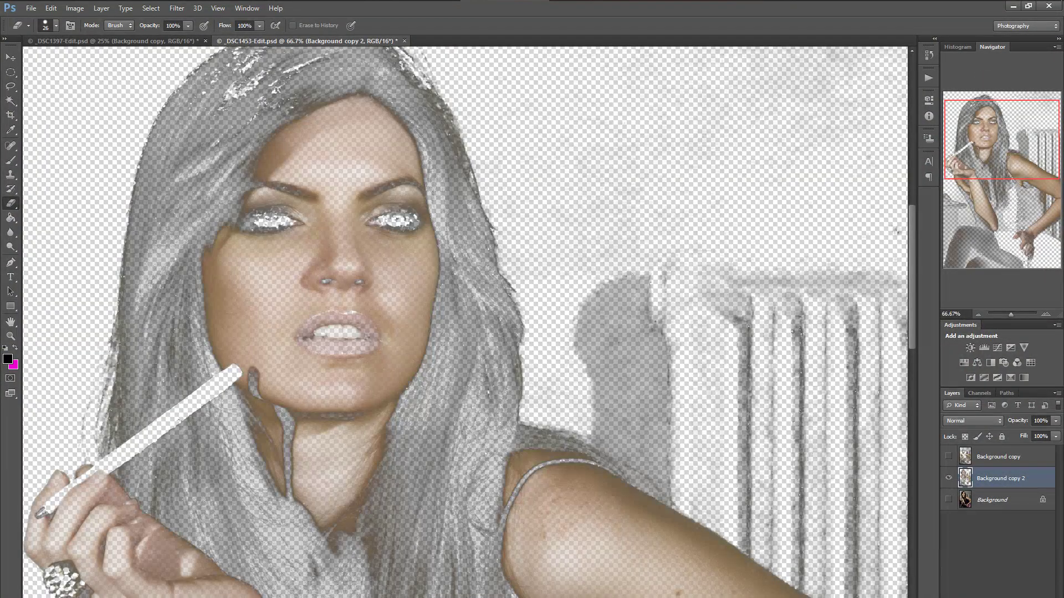
{"action": "key", "text": "alt+Tab"}
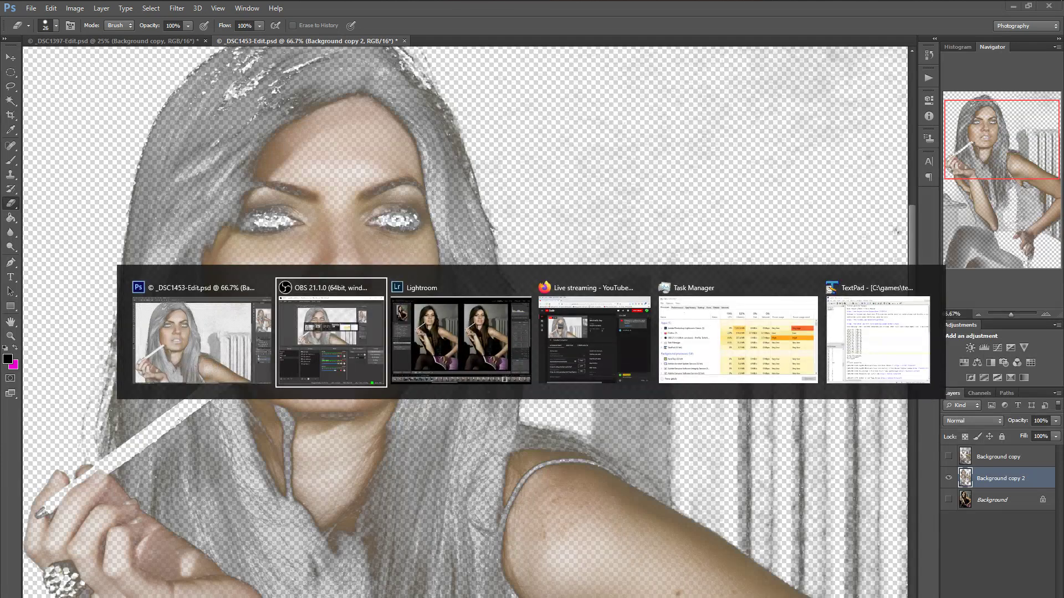
{"action": "key", "text": "Tab"}
{"action": "key", "text": "Tab"}
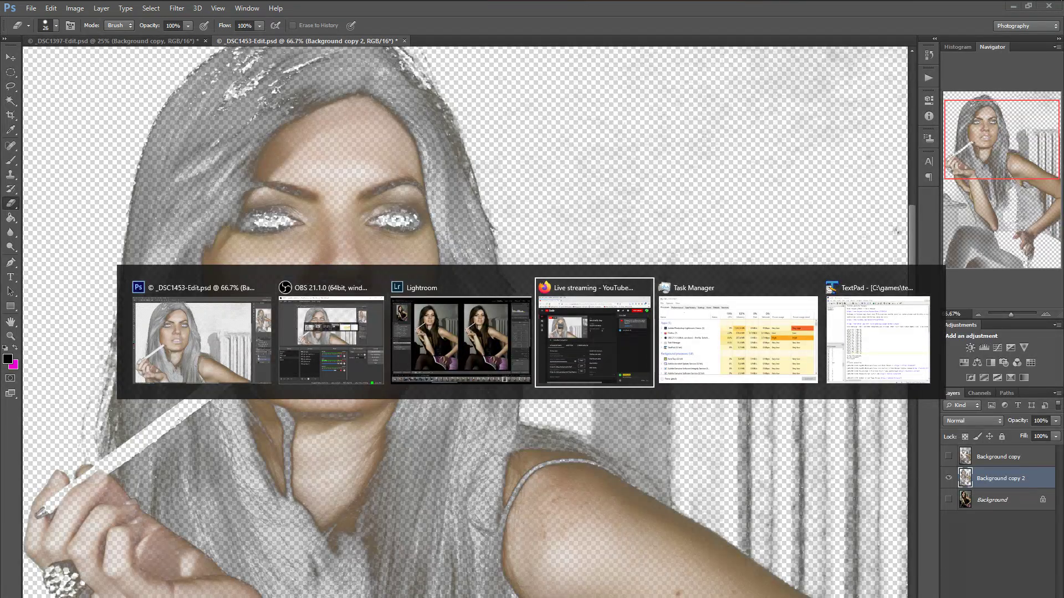
{"action": "key", "text": "alt+Tab"}
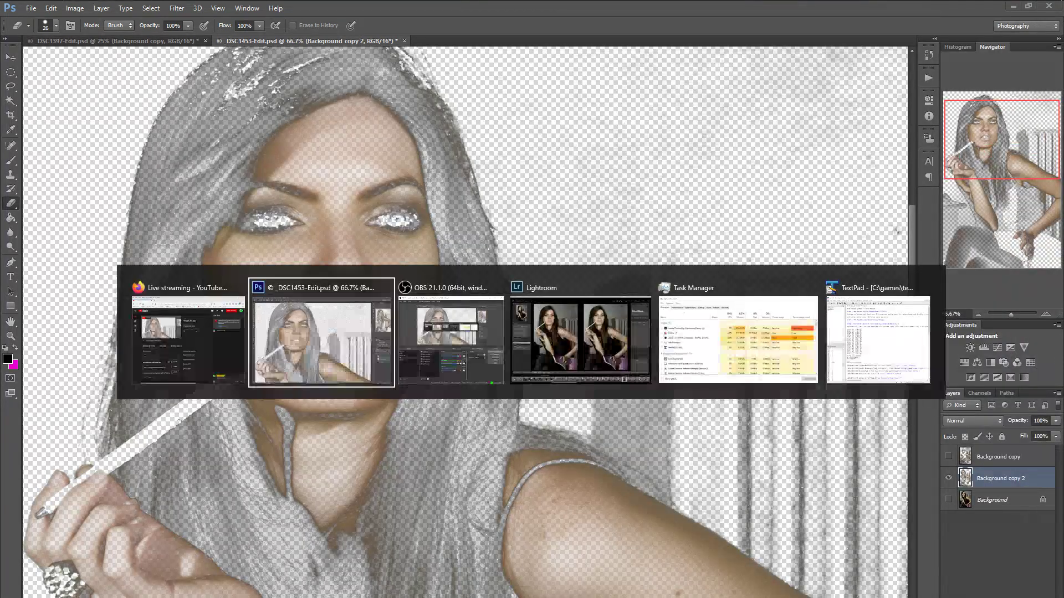
{"action": "key", "text": "Tab"}
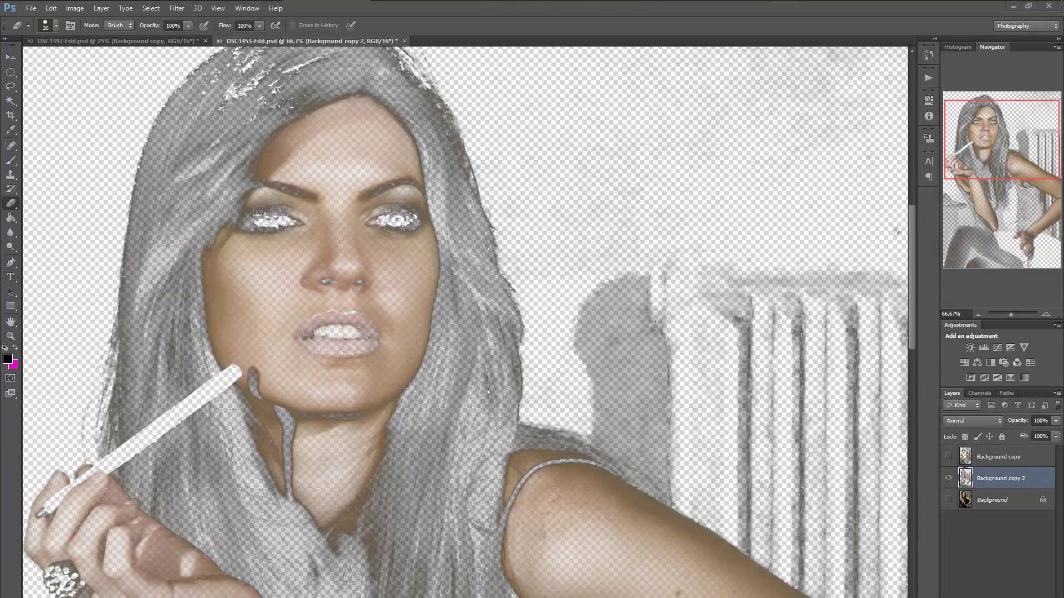
{"action": "key", "text": "alt+Tab"}
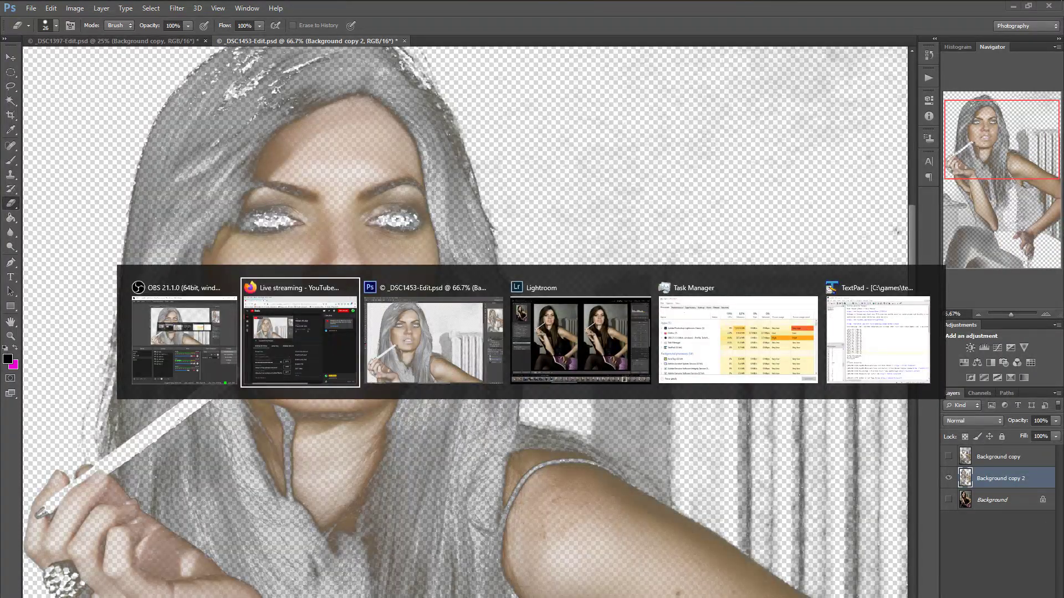
{"action": "key", "text": "Tab"}
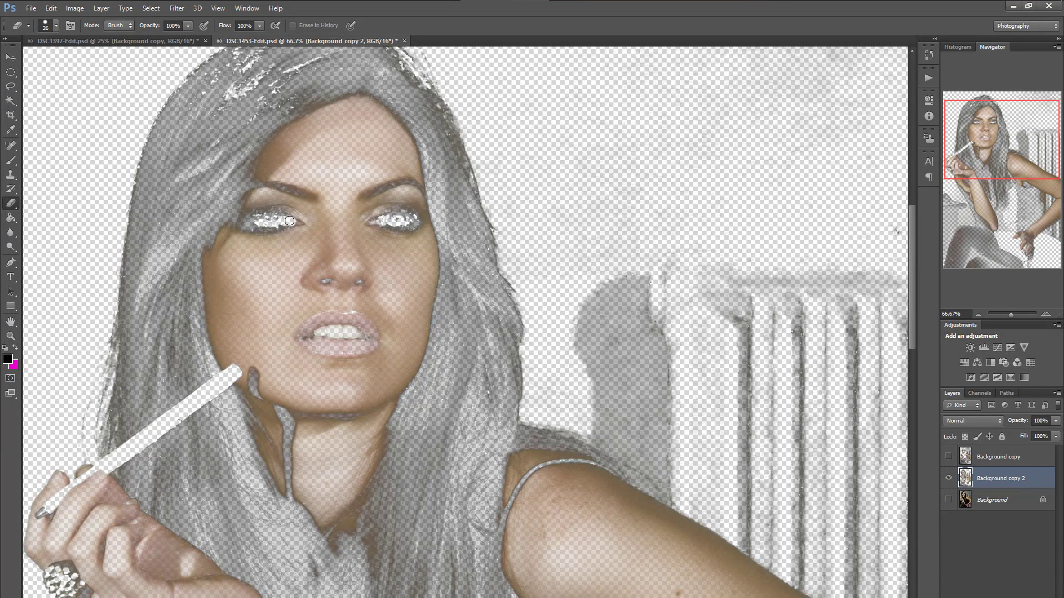
Step: Erase the smoothed skin effect over both eyes and the lips on the Background copy 2 layer
{"action": "mouse_move", "coordinate": [278, 219]}
{"action": "left_mouse_down"}
{"action": "mouse_move", "coordinate": [290, 223]}
{"action": "mouse_move", "coordinate": [247, 224]}
{"action": "mouse_move", "coordinate": [291, 218]}
{"action": "mouse_move", "coordinate": [252, 219]}
{"action": "mouse_move", "coordinate": [274, 211]}
{"action": "mouse_move", "coordinate": [273, 218]}
{"action": "left_mouse_up"}
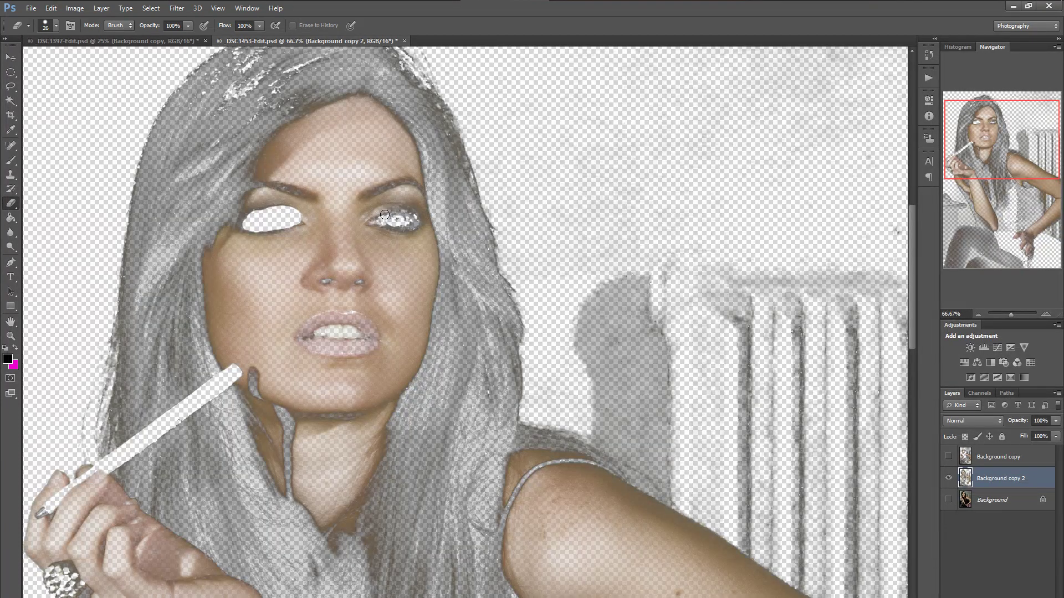
{"action": "mouse_move", "coordinate": [395, 212]}
{"action": "left_mouse_down"}
{"action": "mouse_move", "coordinate": [407, 215]}
{"action": "mouse_move", "coordinate": [375, 217]}
{"action": "mouse_move", "coordinate": [399, 228]}
{"action": "mouse_move", "coordinate": [414, 218]}
{"action": "mouse_move", "coordinate": [409, 229]}
{"action": "left_mouse_up"}
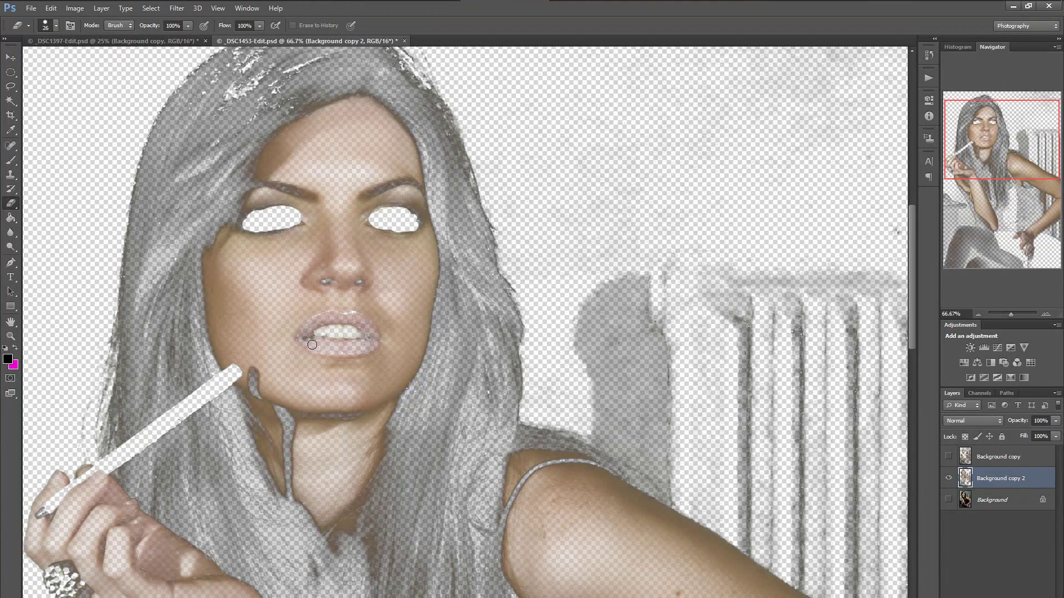
{"action": "mouse_move", "coordinate": [315, 346]}
{"action": "left_mouse_down"}
{"action": "mouse_move", "coordinate": [369, 346]}
{"action": "mouse_move", "coordinate": [318, 343]}
{"action": "mouse_move", "coordinate": [349, 349]}
{"action": "mouse_move", "coordinate": [321, 344]}
{"action": "mouse_move", "coordinate": [338, 331]}
{"action": "mouse_move", "coordinate": [351, 331]}
{"action": "mouse_move", "coordinate": [332, 337]}
{"action": "mouse_move", "coordinate": [371, 341]}
{"action": "mouse_move", "coordinate": [363, 319]}
{"action": "mouse_move", "coordinate": [373, 332]}
{"action": "mouse_move", "coordinate": [371, 342]}
{"action": "mouse_move", "coordinate": [332, 319]}
{"action": "mouse_move", "coordinate": [311, 332]}
{"action": "mouse_move", "coordinate": [330, 317]}
{"action": "mouse_move", "coordinate": [303, 338]}
{"action": "mouse_move", "coordinate": [316, 337]}
{"action": "left_mouse_up"}
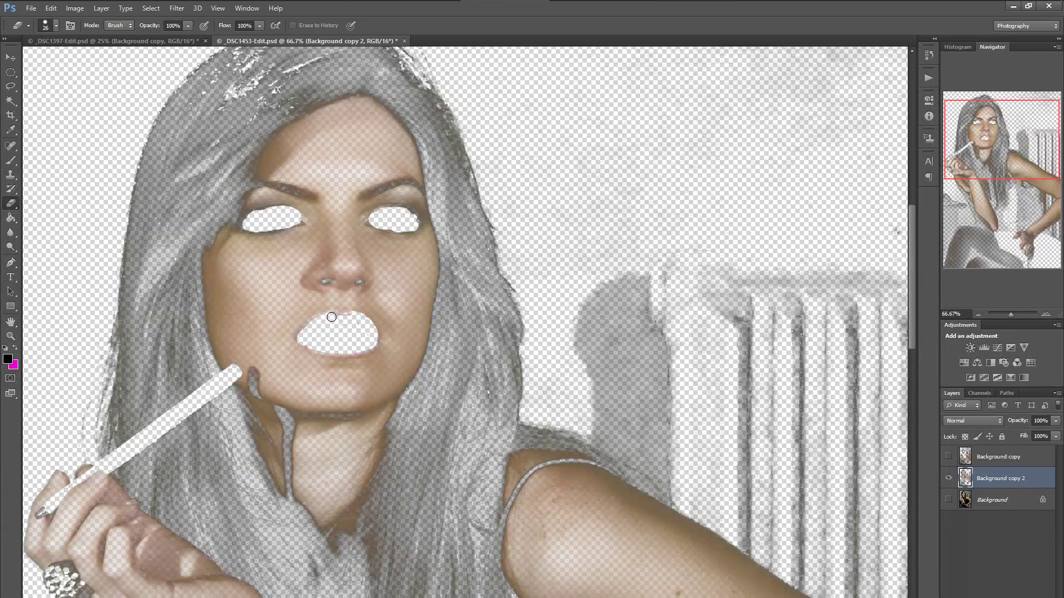
{"action": "left_click_drag", "start_coordinate": [331, 317], "coordinate": [342, 319]}
Step: Set the eraser size to 12 px and erase the smoothing over both nostrils
{"action": "right_click", "coordinate": [380, 263]}
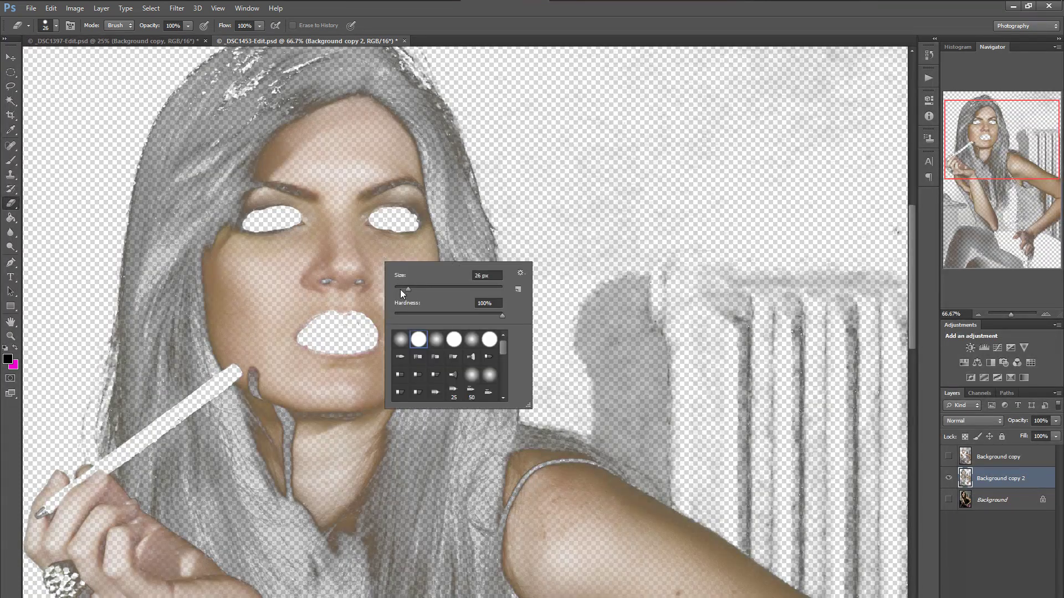
{"action": "left_click_drag", "start_coordinate": [401, 287], "coordinate": [401, 285]}
{"action": "mouse_move", "coordinate": [324, 282]}
{"action": "left_mouse_down"}
{"action": "mouse_move", "coordinate": [334, 279]}
{"action": "mouse_move", "coordinate": [325, 283]}
{"action": "left_mouse_up"}
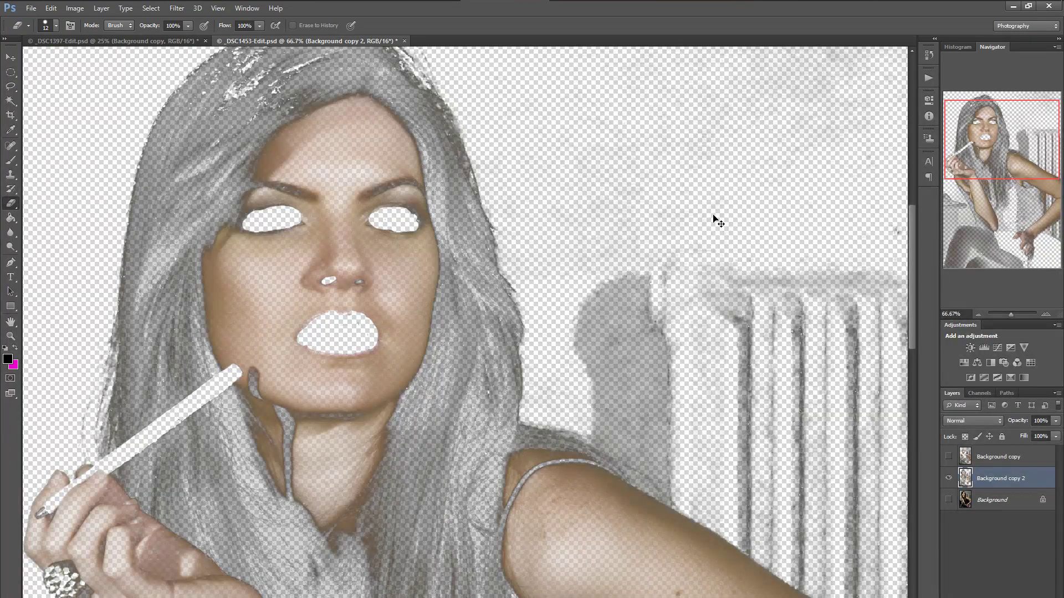
{"action": "key", "text": "ctrl+z"}
{"action": "left_click_drag", "start_coordinate": [323, 282], "coordinate": [327, 282]}
{"action": "left_click_drag", "start_coordinate": [361, 283], "coordinate": [366, 285]}
Step: Erase the smoothing over both eyebrows and refine the erased edges of the eye and lower lip
{"action": "left_click_drag", "start_coordinate": [272, 186], "coordinate": [307, 194]}
{"action": "left_click_drag", "start_coordinate": [373, 193], "coordinate": [418, 185]}
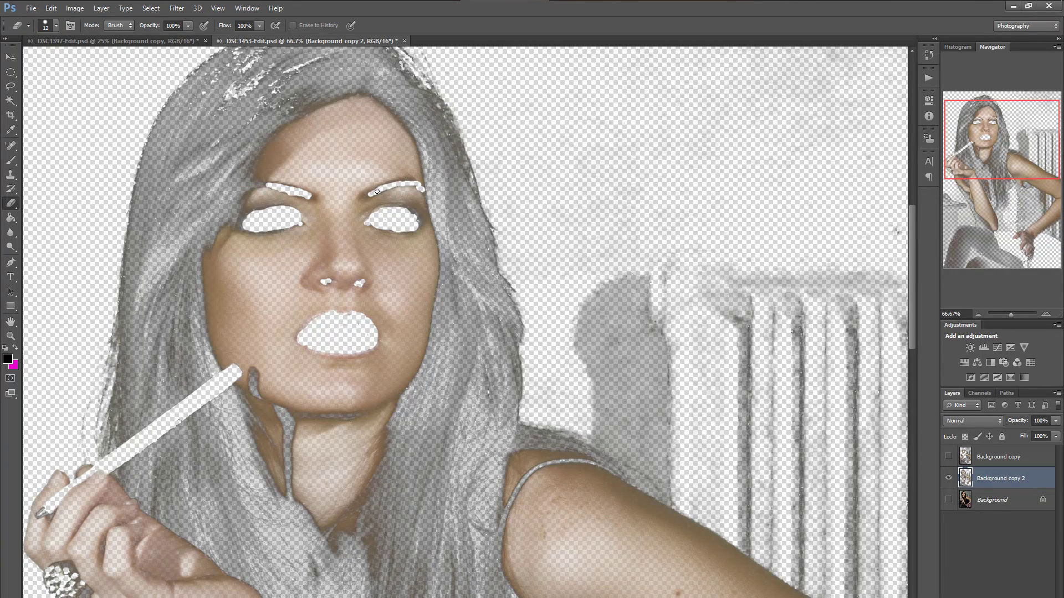
{"action": "left_click_drag", "start_coordinate": [374, 192], "coordinate": [363, 196]}
{"action": "left_click_drag", "start_coordinate": [409, 211], "coordinate": [417, 217]}
{"action": "mouse_move", "coordinate": [333, 348]}
{"action": "left_mouse_down"}
{"action": "mouse_move", "coordinate": [324, 354]}
{"action": "mouse_move", "coordinate": [370, 348]}
{"action": "left_mouse_up"}
{"action": "left_click_drag", "start_coordinate": [303, 346], "coordinate": [367, 350]}
Step: Enlarge the eraser to 47 px and erase the smoothing over the ring on the raised hand
{"action": "right_click", "coordinate": [51, 582]}
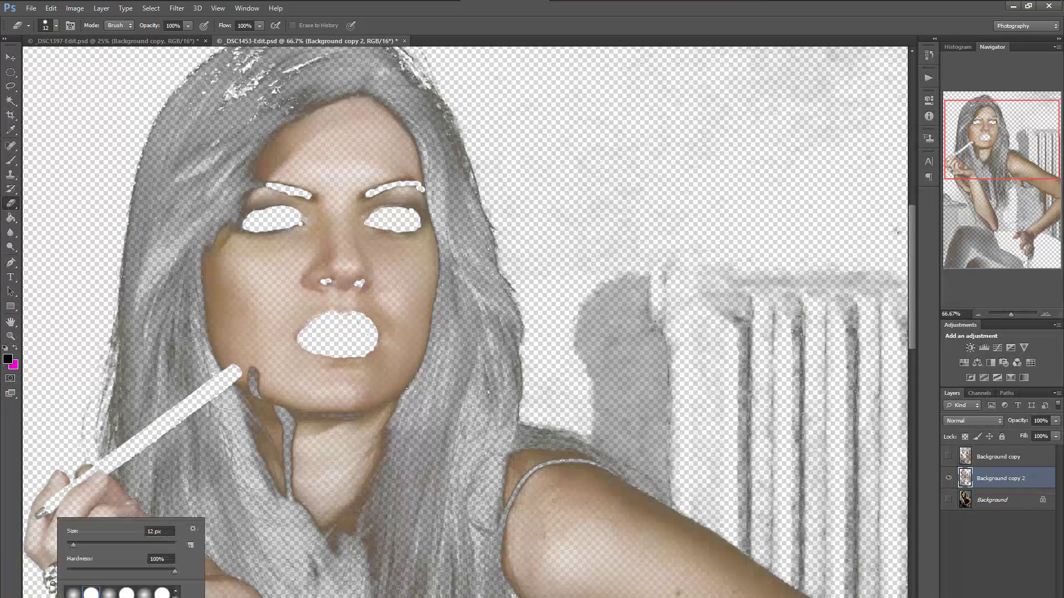
{"action": "left_click", "coordinate": [92, 546]}
{"action": "left_click", "coordinate": [93, 531]}
{"action": "left_click", "coordinate": [53, 574]}
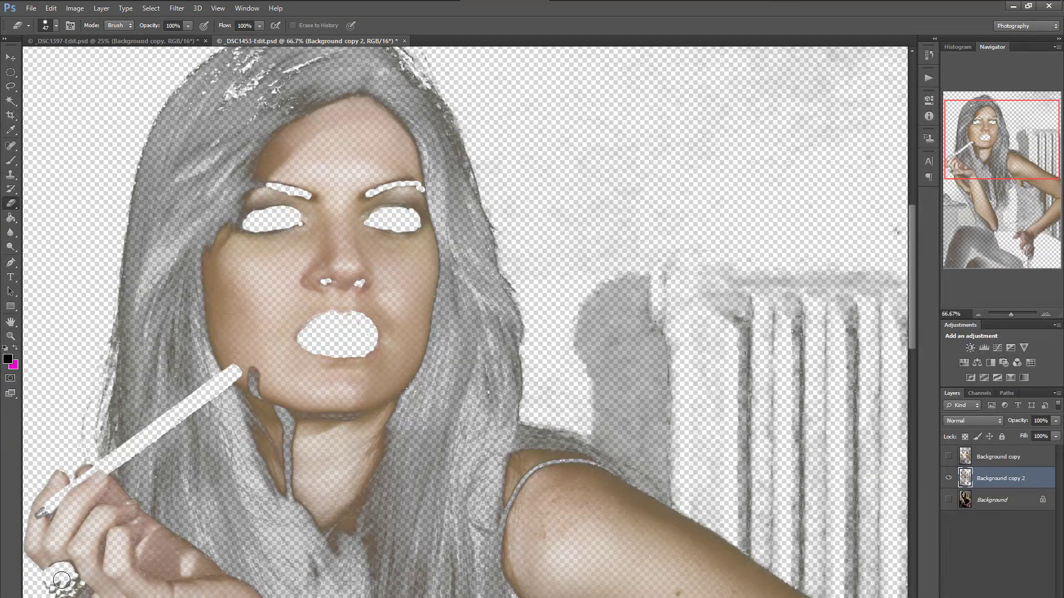
{"action": "mouse_move", "coordinate": [57, 583]}
{"action": "left_mouse_down"}
{"action": "mouse_move", "coordinate": [85, 590]}
{"action": "mouse_move", "coordinate": [77, 590]}
{"action": "left_mouse_up"}
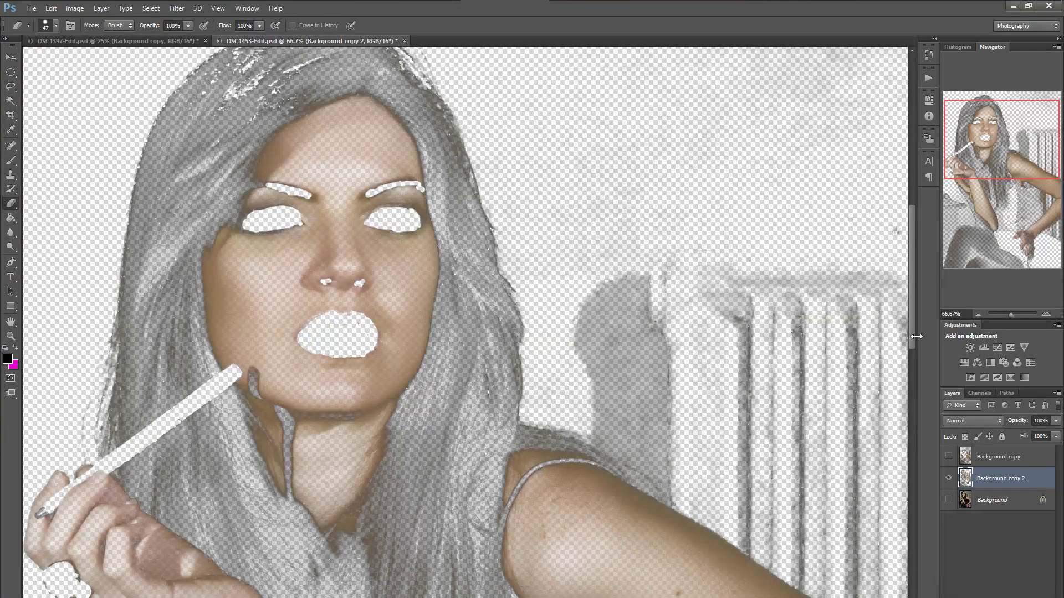
Step: Check the lower part of the image for remaining details and show the Background layer again
{"action": "left_click_drag", "start_coordinate": [912, 337], "coordinate": [909, 532]}
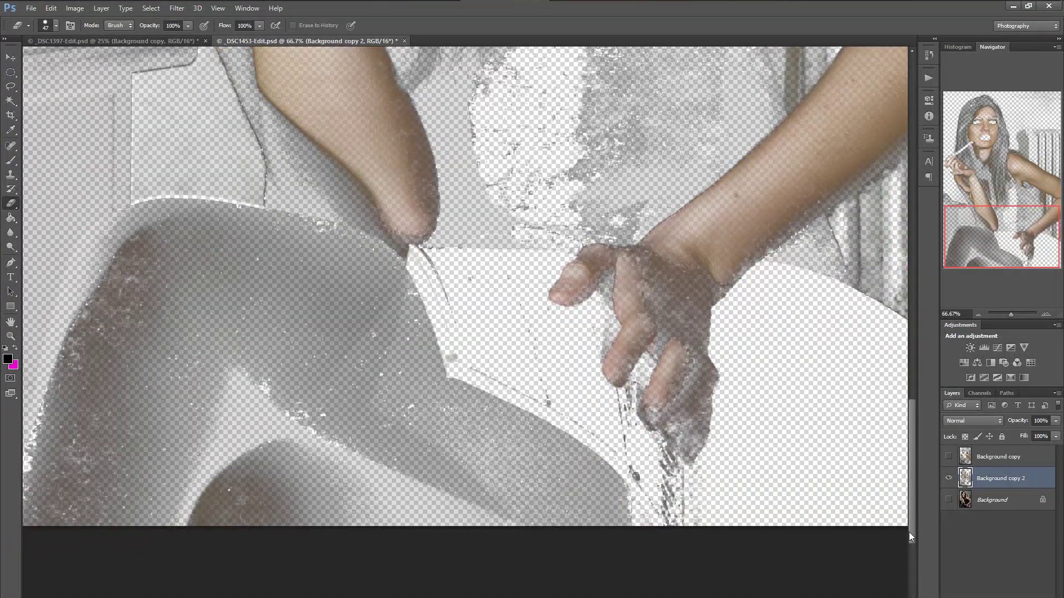
{"action": "left_click_drag", "start_coordinate": [908, 532], "coordinate": [893, 315]}
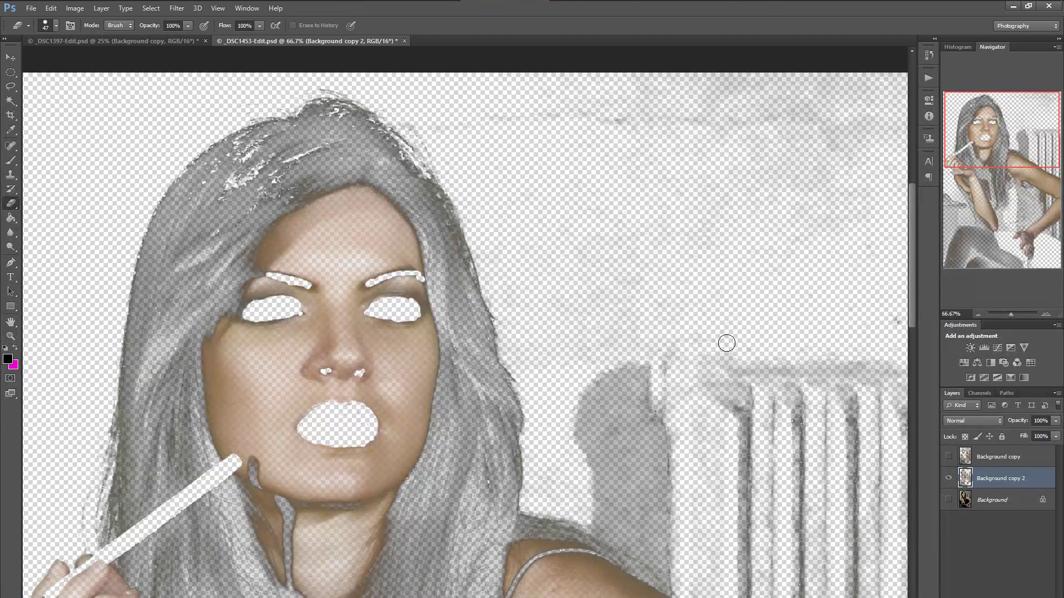
{"action": "left_click", "coordinate": [949, 500]}
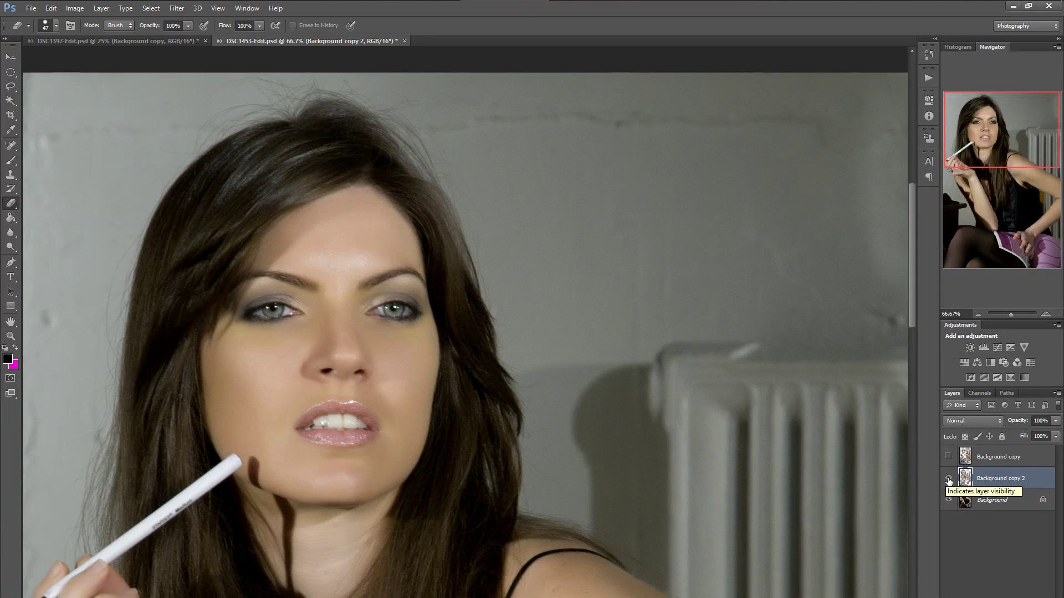
Step: Compare the portrait repeatedly with the erased Background copy 2 layer hidden and shown over the original
{"action": "left_click", "coordinate": [949, 479]}
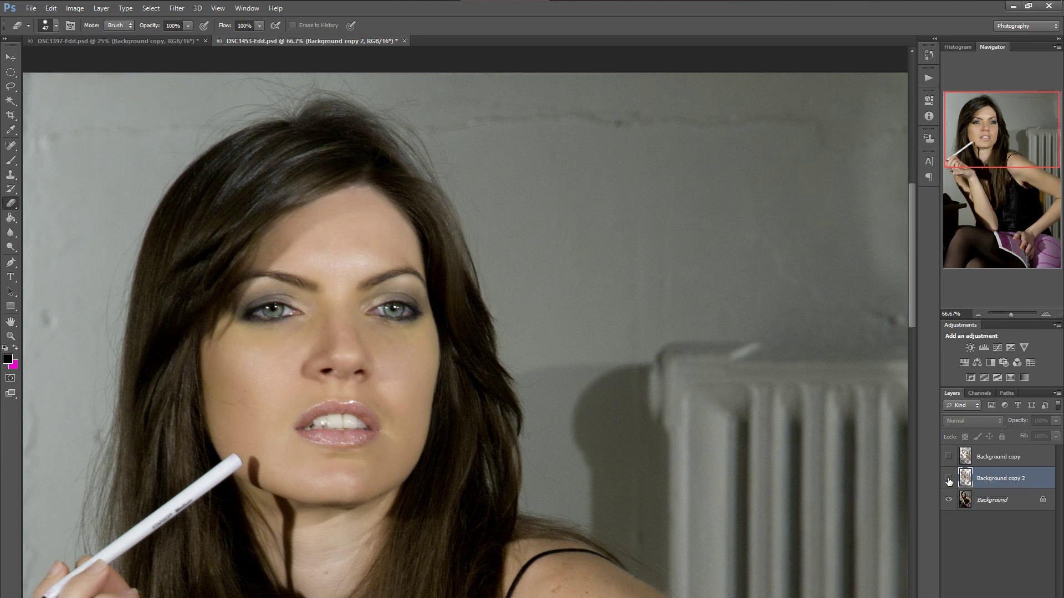
{"action": "left_click", "coordinate": [948, 478]}
{"action": "left_click", "coordinate": [948, 479]}
{"action": "left_click", "coordinate": [949, 479]}
{"action": "left_click", "coordinate": [948, 479]}
{"action": "left_click", "coordinate": [948, 479]}
{"action": "left_click", "coordinate": [948, 479]}
{"action": "left_click", "coordinate": [949, 479]}
{"action": "left_click", "coordinate": [948, 478]}
{"action": "left_click", "coordinate": [948, 479]}
{"action": "left_click", "coordinate": [948, 479]}
Step: Try the High Pass filter with a 10-pixel radius directly on the Background layer and undo it
{"action": "left_click", "coordinate": [962, 497]}
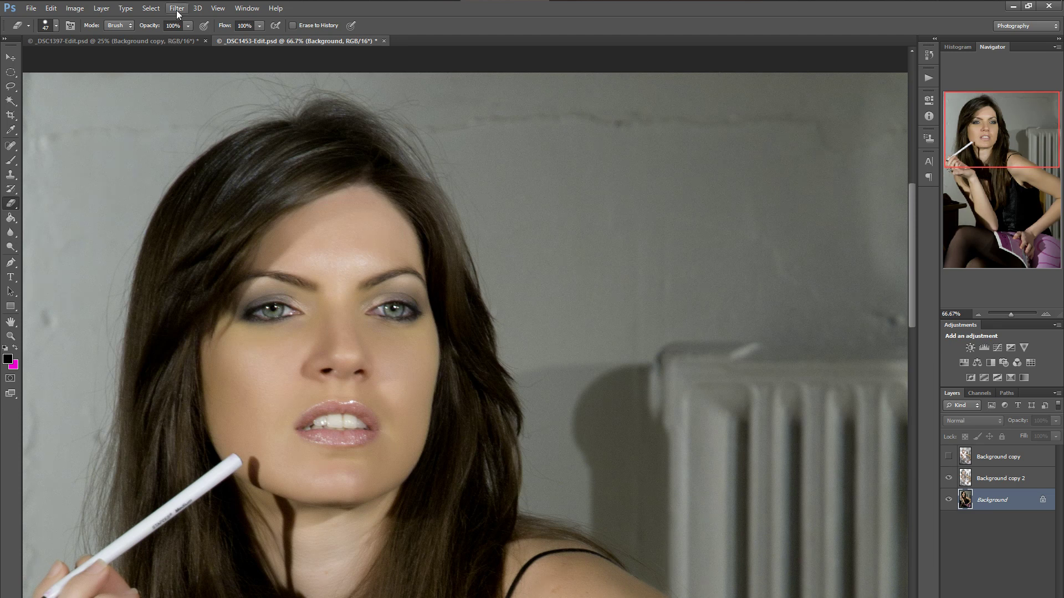
{"action": "left_click", "coordinate": [101, 9]}
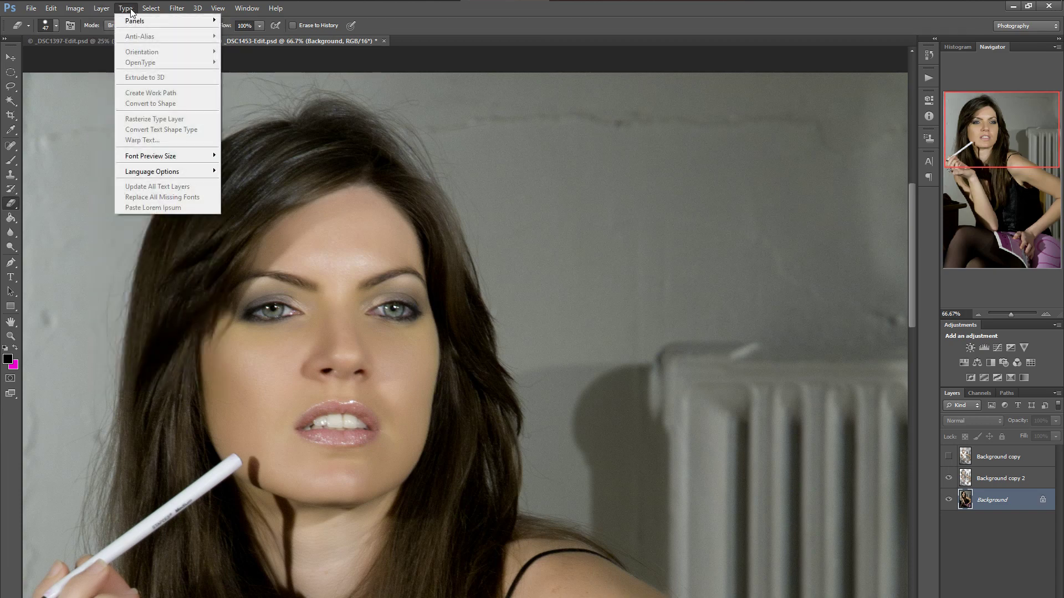
{"action": "mouse_move", "coordinate": [154, 10]}
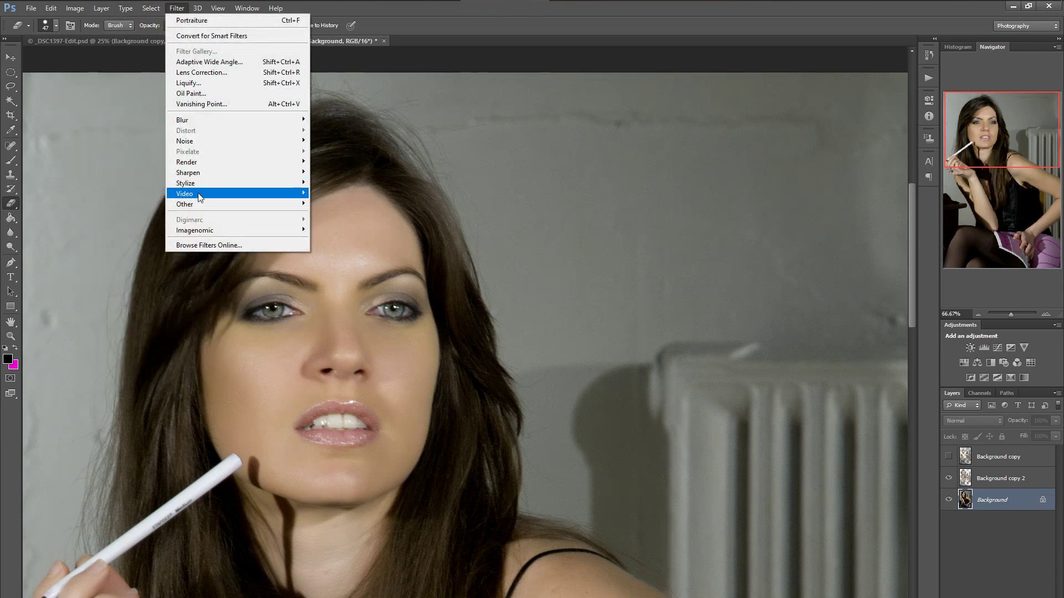
{"action": "mouse_move", "coordinate": [200, 206]}
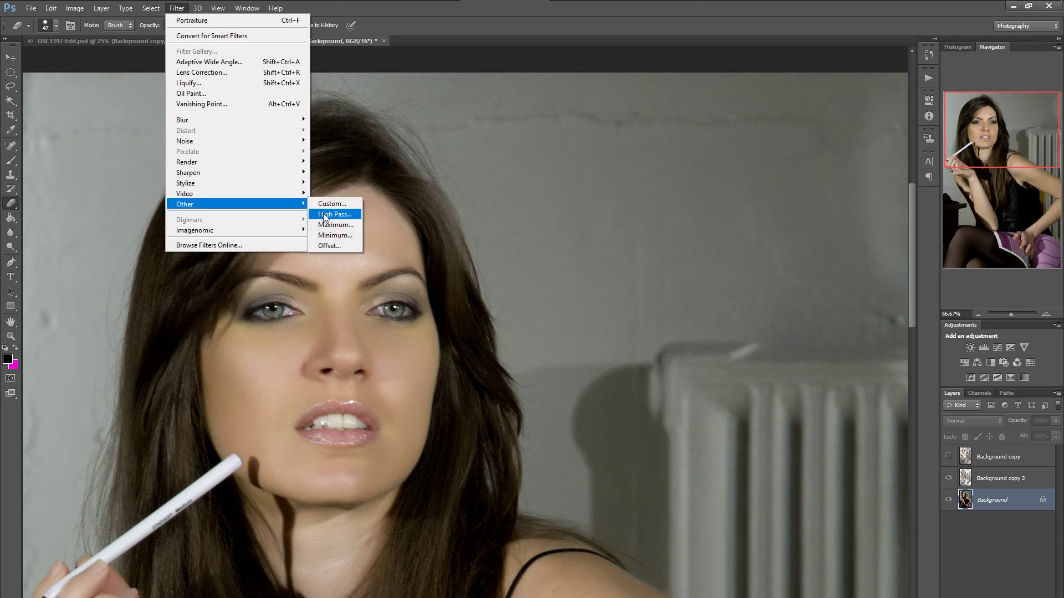
{"action": "mouse_move", "coordinate": [255, 176]}
{"action": "left_click", "coordinate": [329, 214]}
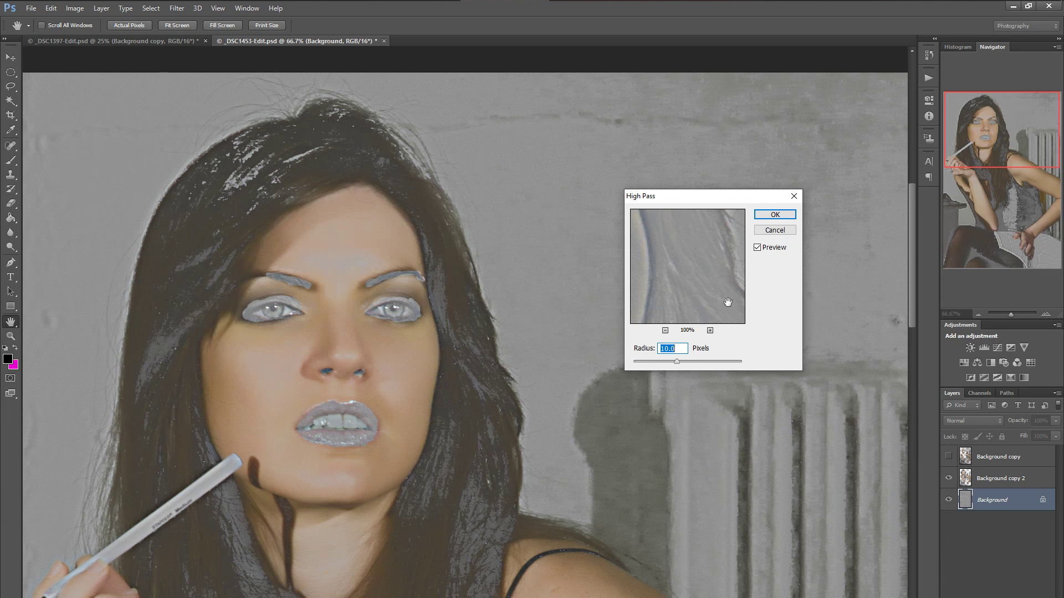
{"action": "left_click", "coordinate": [773, 217]}
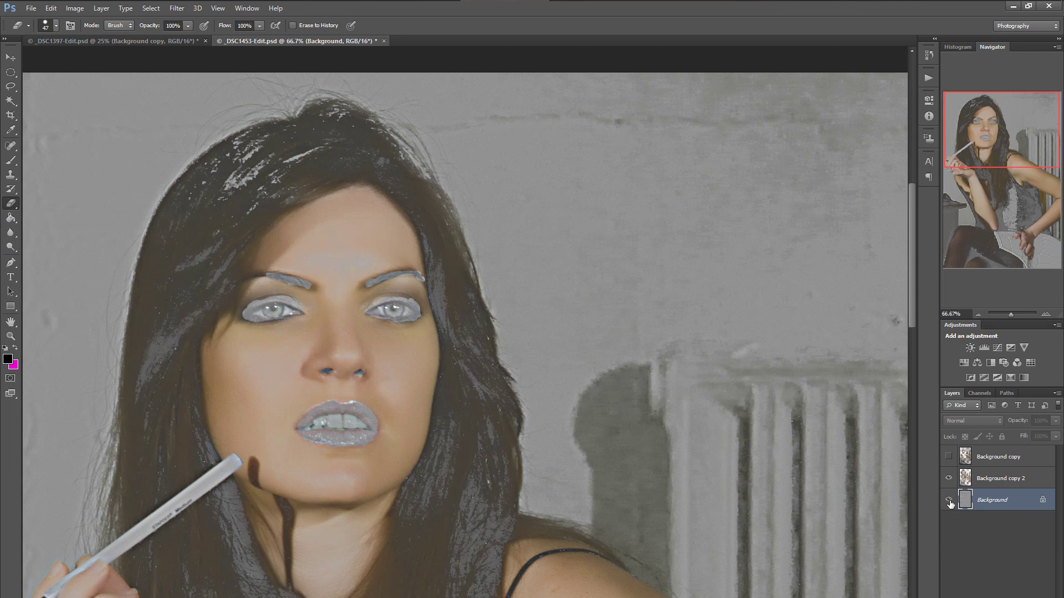
{"action": "left_click", "coordinate": [949, 500]}
{"action": "left_click", "coordinate": [949, 500]}
{"action": "left_click", "coordinate": [928, 55]}
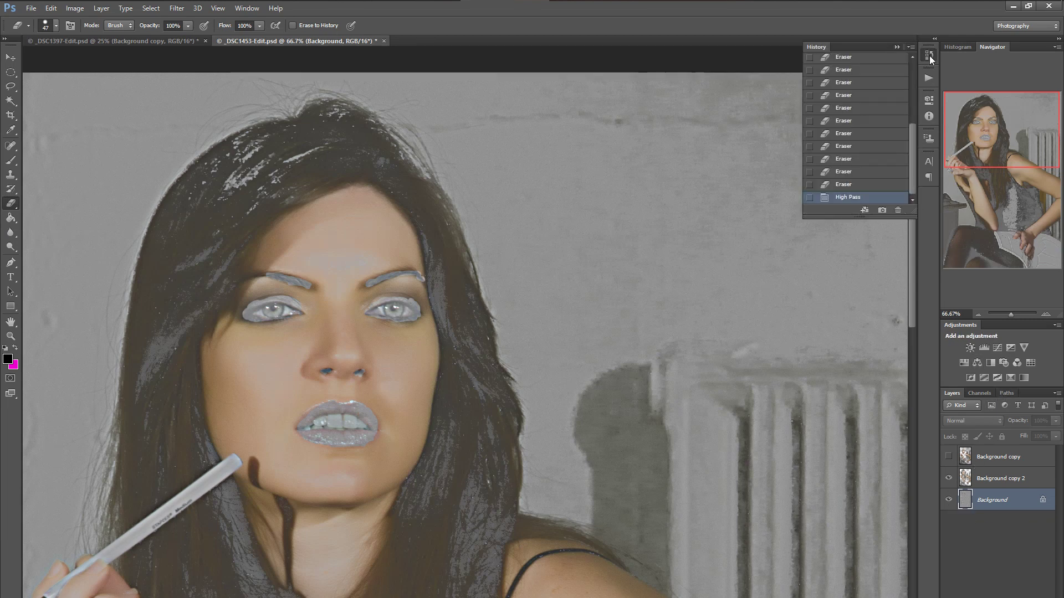
{"action": "left_click", "coordinate": [846, 185]}
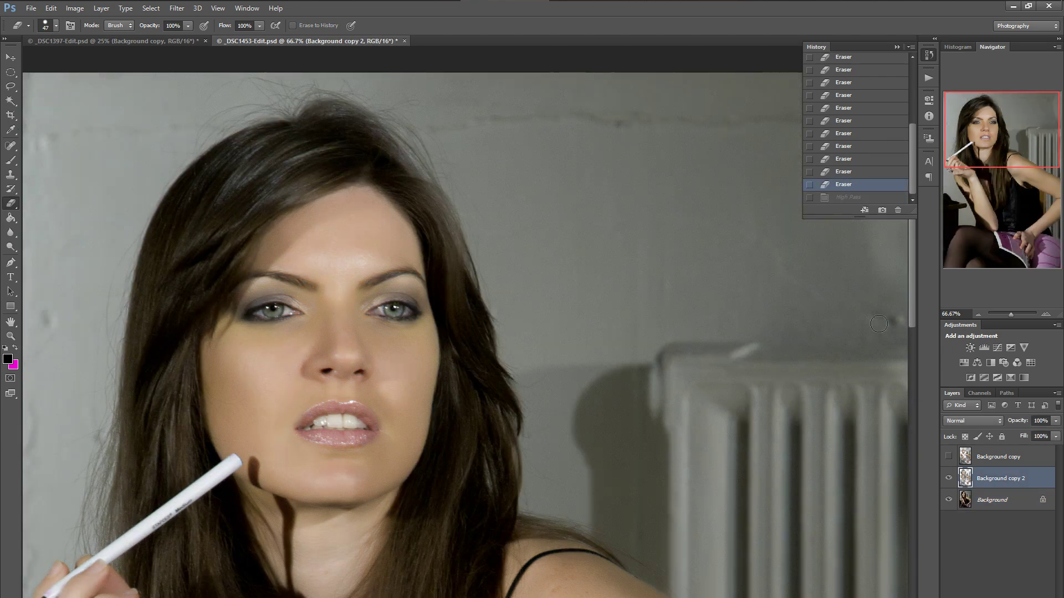
Step: Duplicate the Background layer within the same document and name the copy "sharpen"
{"action": "left_click", "coordinate": [981, 508]}
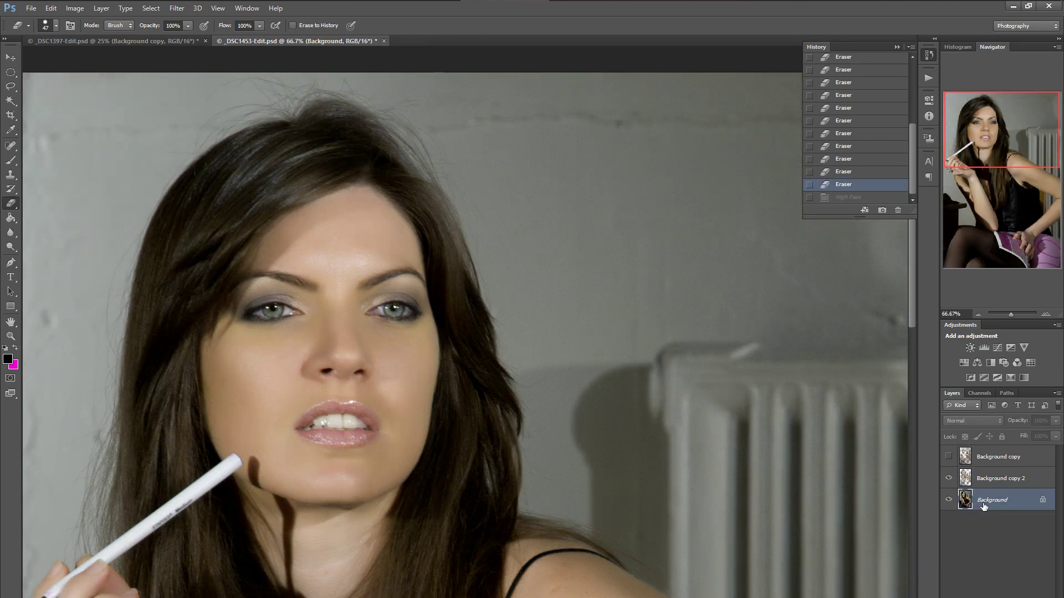
{"action": "right_click", "coordinate": [983, 503]}
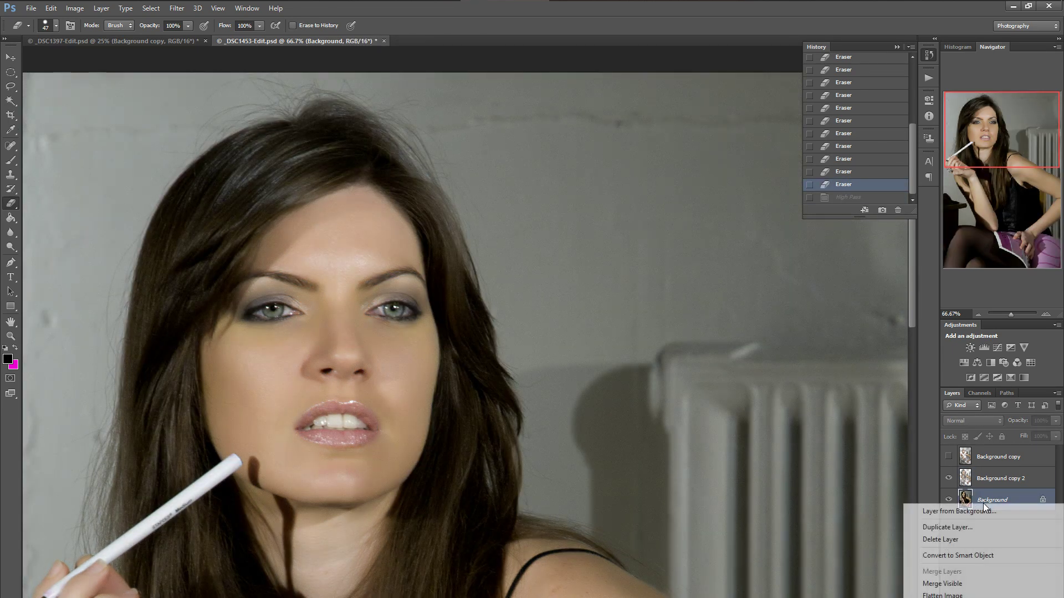
{"action": "left_click", "coordinate": [957, 527]}
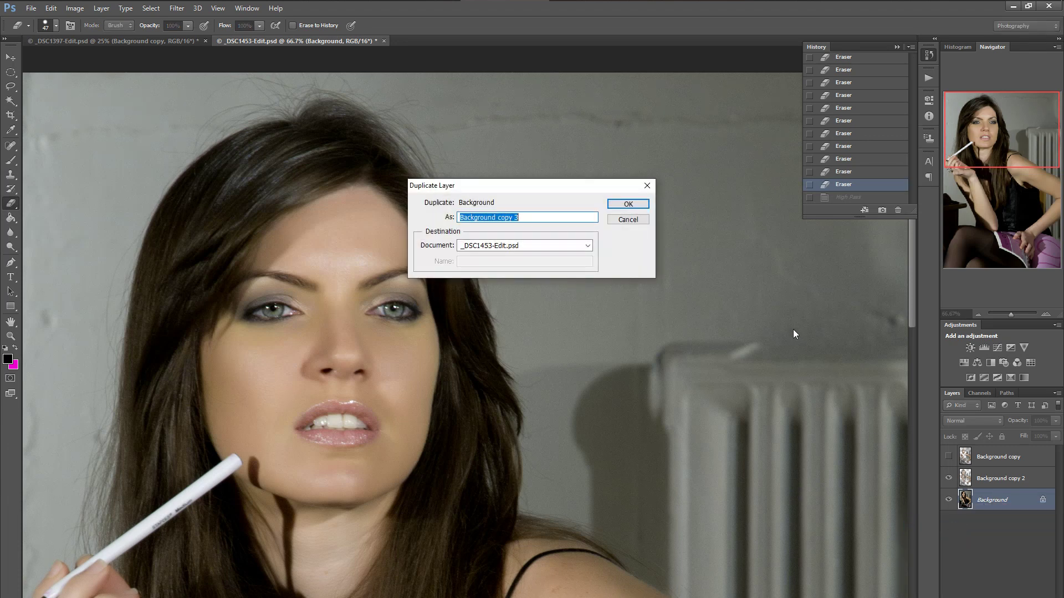
{"action": "type", "text": "sharpen"}
{"action": "left_click", "coordinate": [627, 204]}
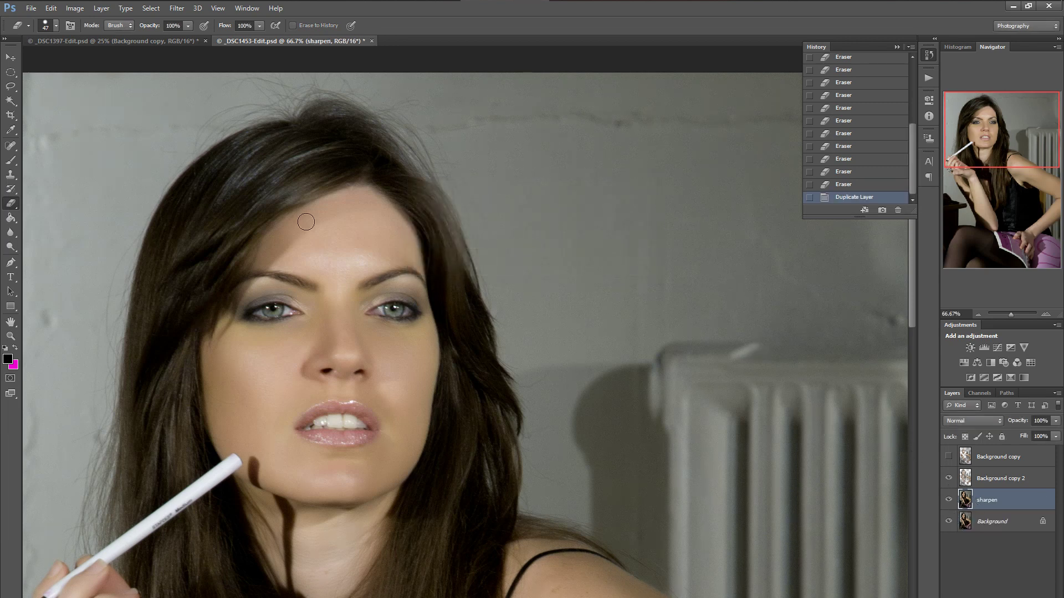
Step: Apply the High Pass filter with a 10-pixel radius to the sharpen layer and set its blend mode to Overlay
{"action": "left_click", "coordinate": [177, 8]}
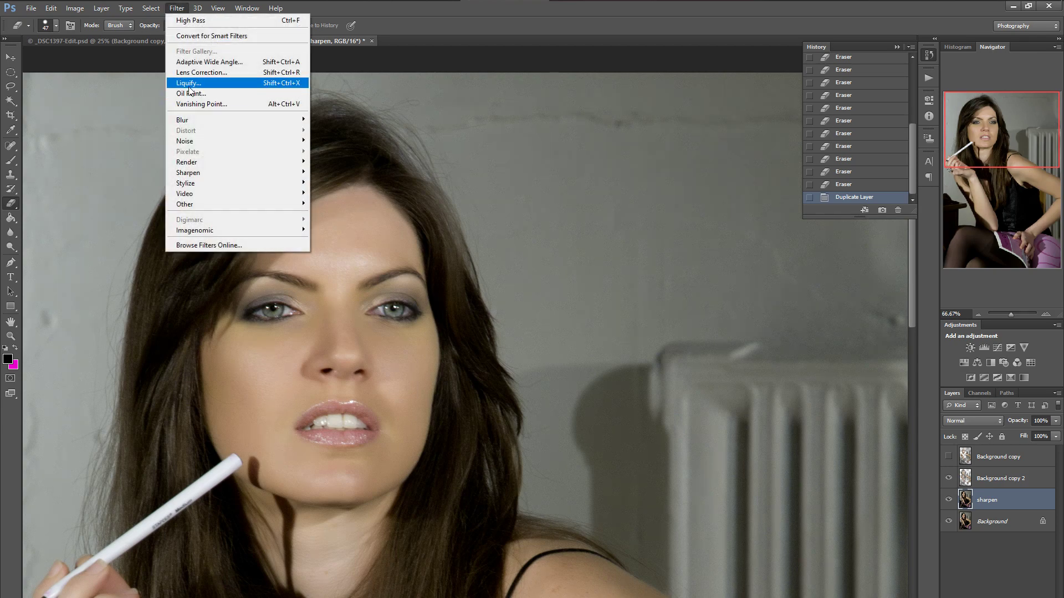
{"action": "mouse_move", "coordinate": [162, 9]}
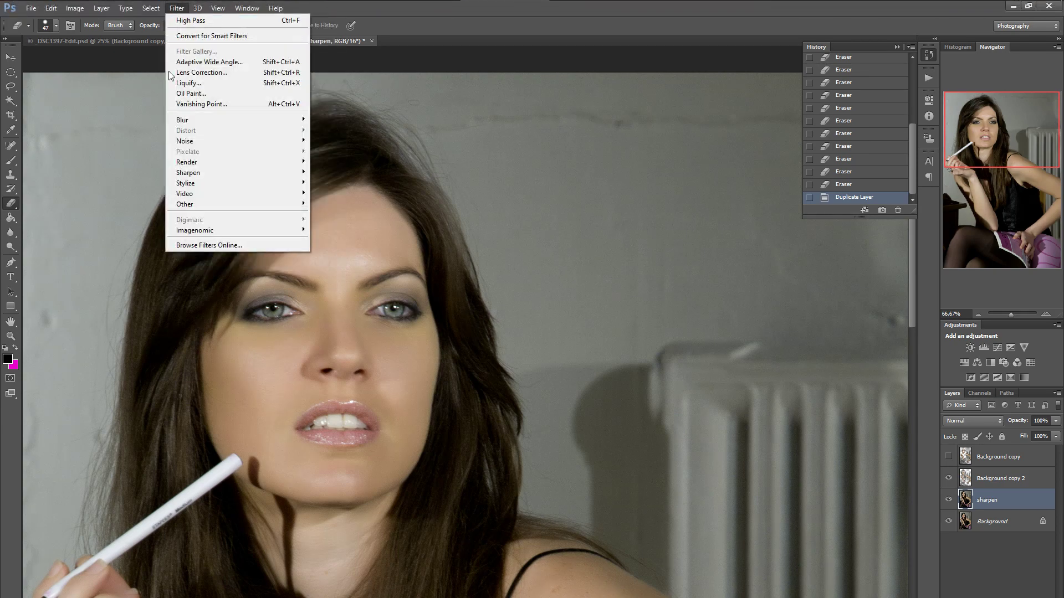
{"action": "mouse_move", "coordinate": [203, 207]}
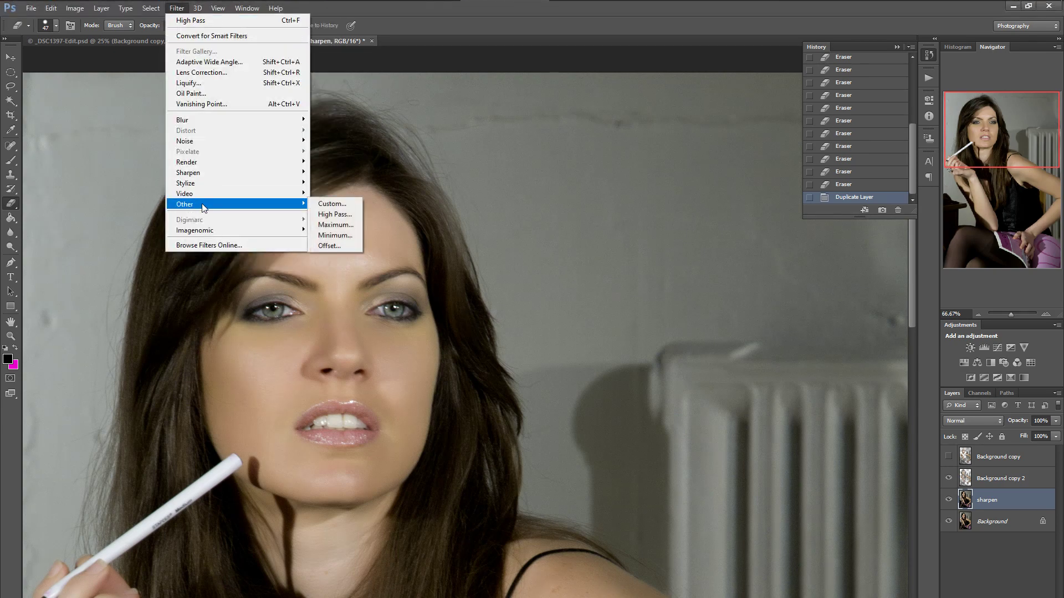
{"action": "left_click", "coordinate": [335, 214]}
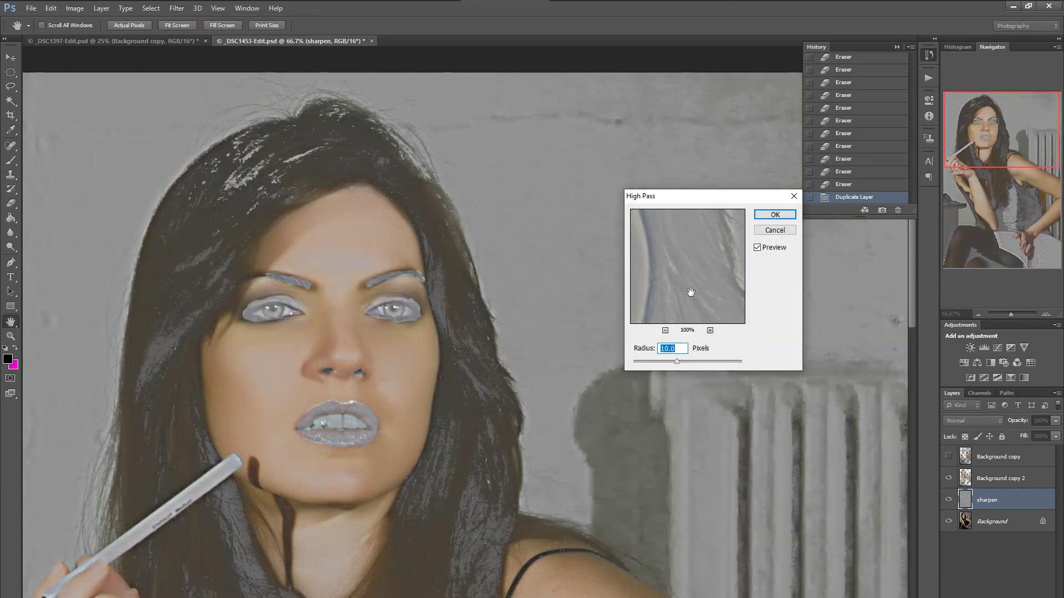
{"action": "left_click", "coordinate": [775, 215]}
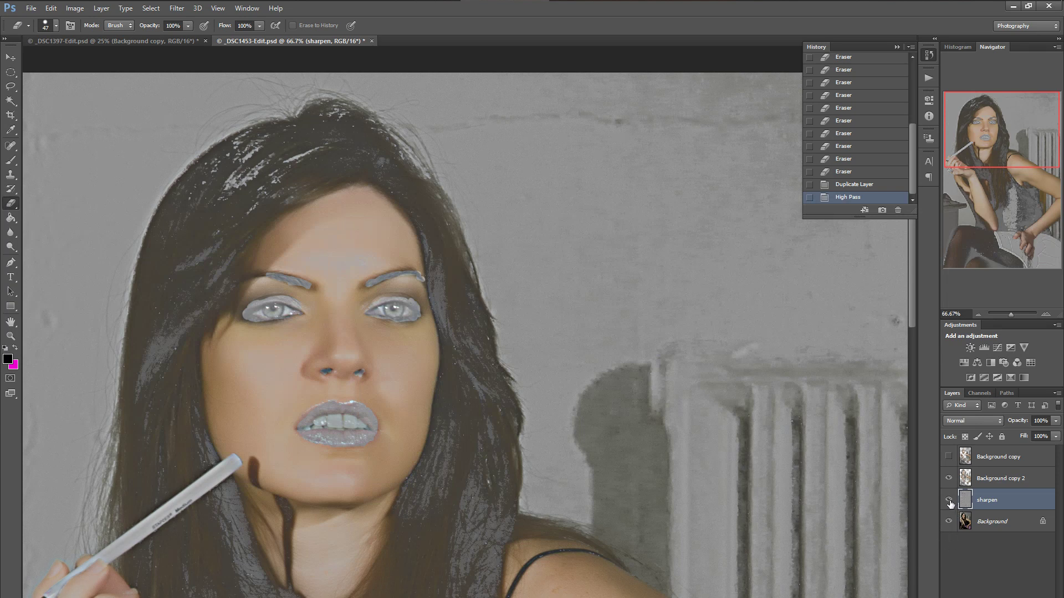
{"action": "left_click", "coordinate": [999, 421]}
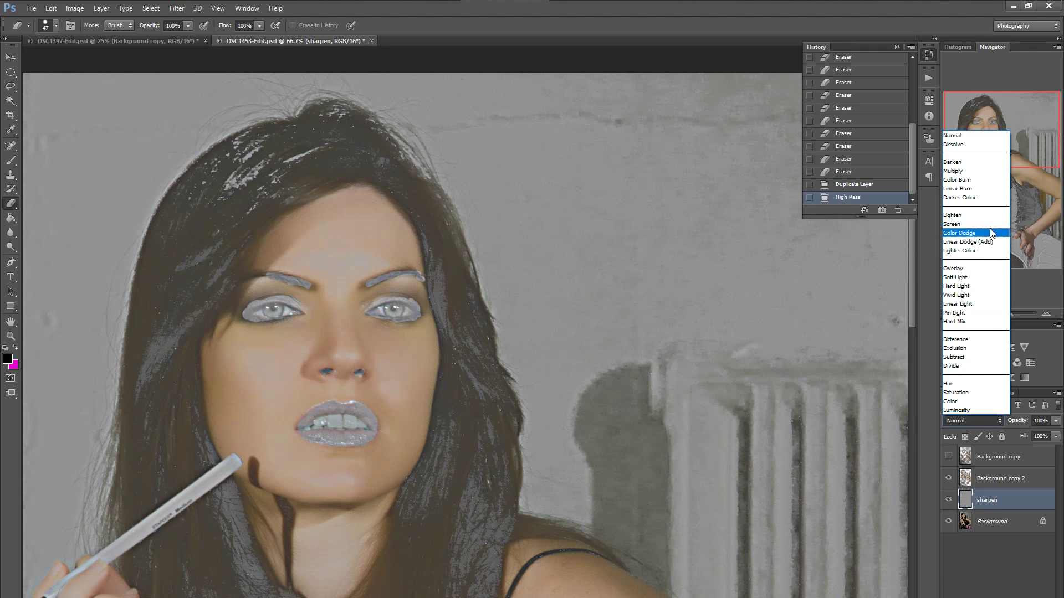
{"action": "left_click", "coordinate": [966, 271]}
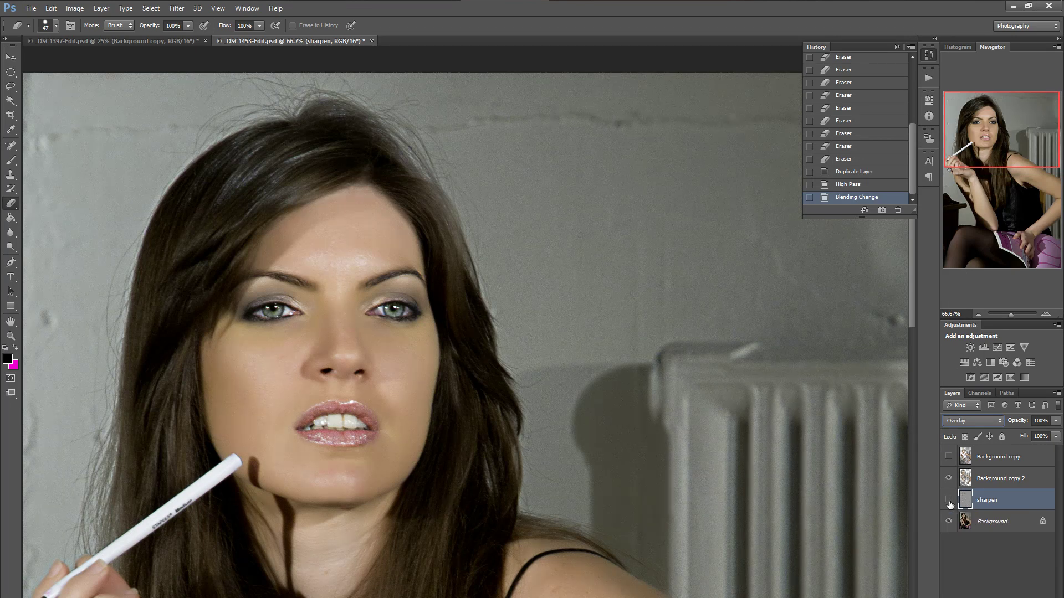
Step: Compare the portrait repeatedly with the full-strength sharpen layer hidden and shown
{"action": "left_click", "coordinate": [948, 501]}
{"action": "left_click", "coordinate": [948, 501]}
{"action": "left_click", "coordinate": [948, 501]}
{"action": "left_click", "coordinate": [948, 501]}
{"action": "left_click", "coordinate": [949, 501]}
{"action": "left_click", "coordinate": [949, 501]}
{"action": "left_click", "coordinate": [949, 500]}
{"action": "left_click", "coordinate": [948, 500]}
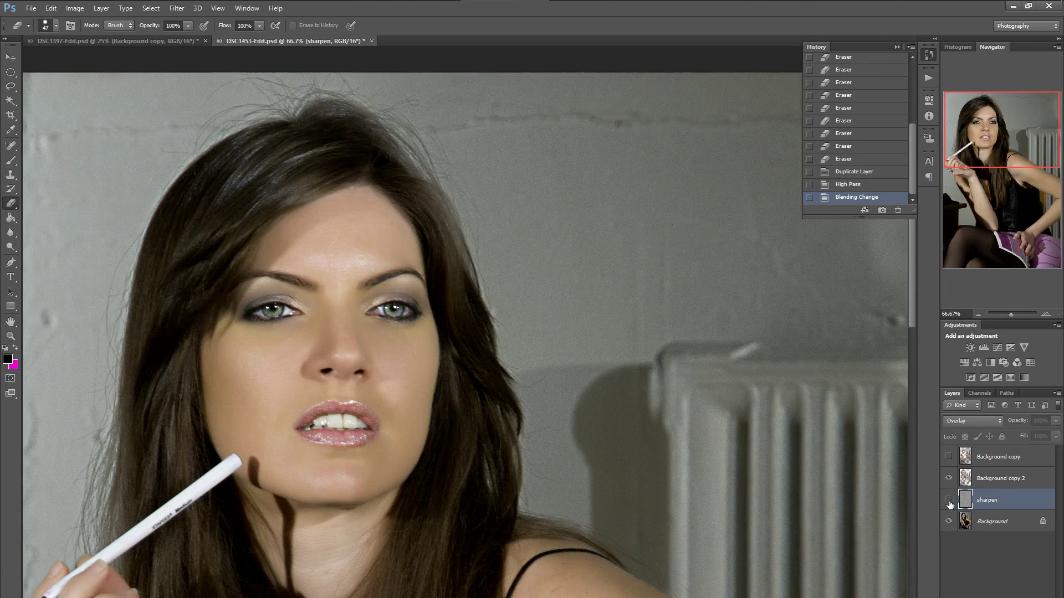
{"action": "left_click", "coordinate": [949, 501]}
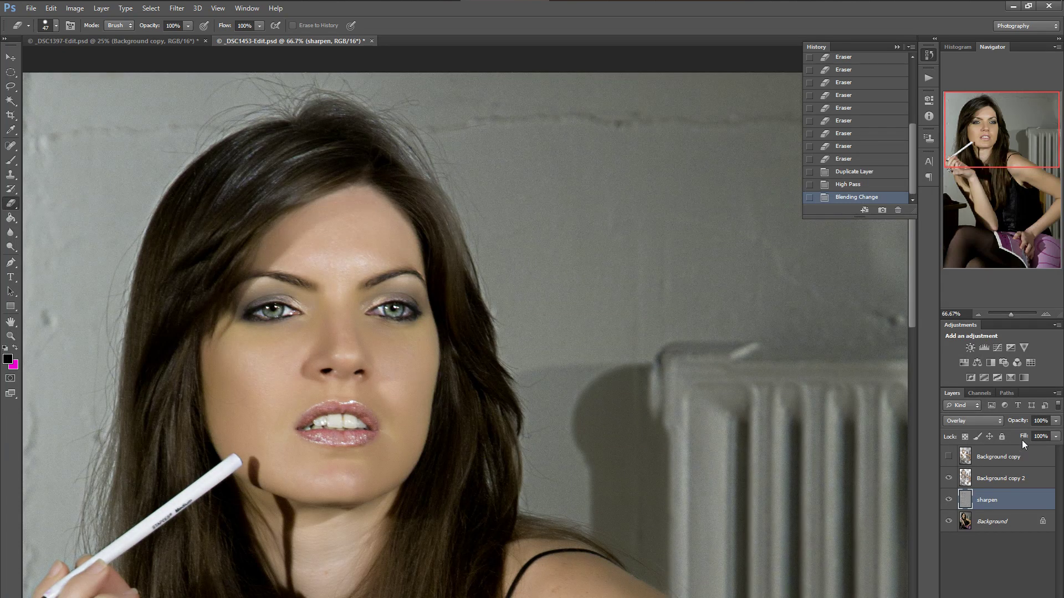
Step: Reduce the sharpen layer's opacity to 50% and compare the portrait with the layer hidden and shown
{"action": "left_click", "coordinate": [1054, 425]}
{"action": "left_click_drag", "start_coordinate": [1057, 437], "coordinate": [1028, 433]}
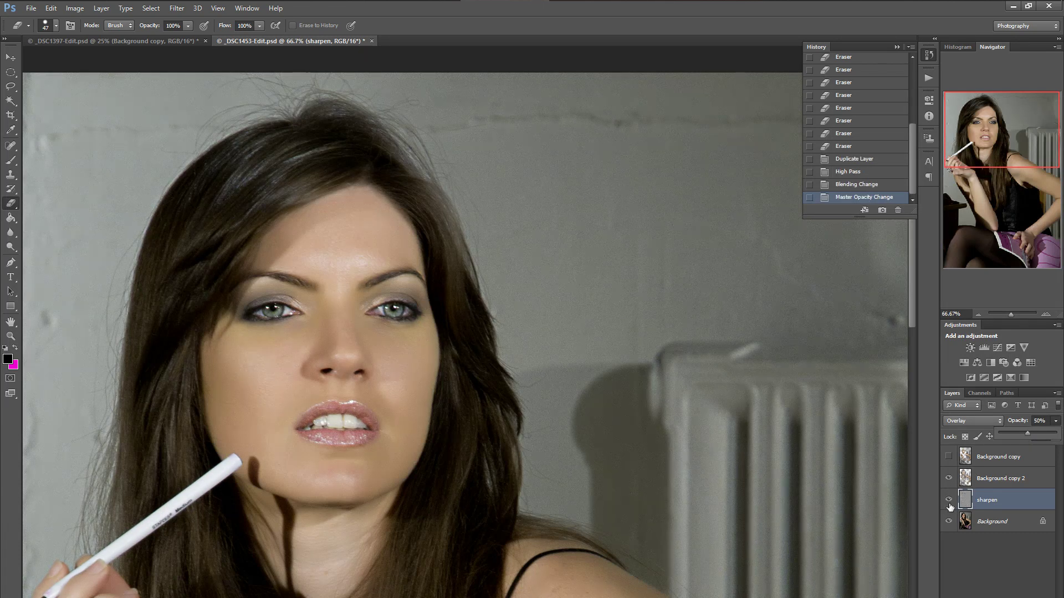
{"action": "left_click", "coordinate": [949, 504]}
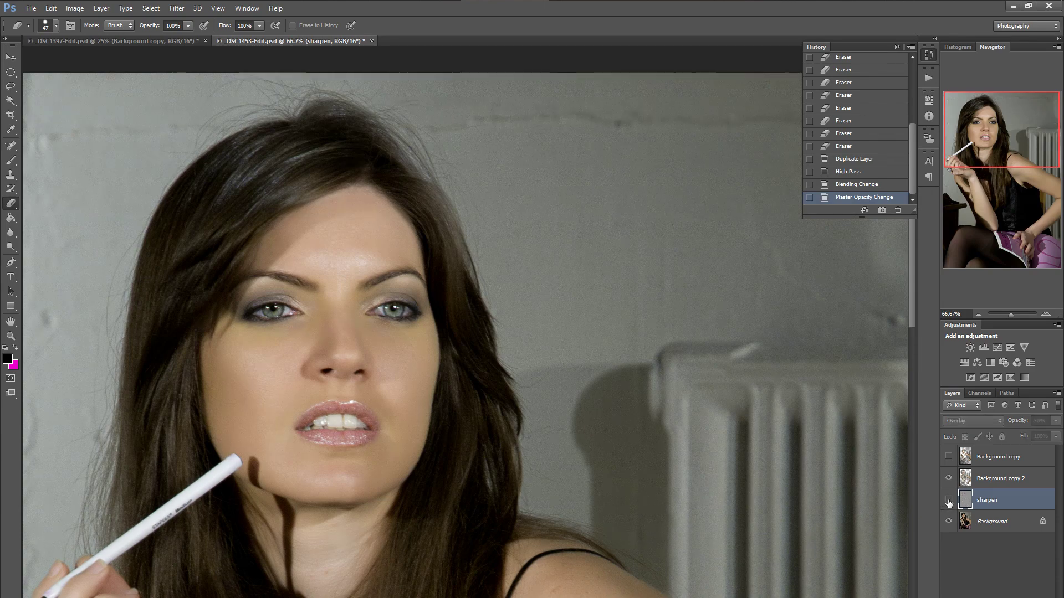
{"action": "left_click", "coordinate": [948, 502]}
{"action": "left_click", "coordinate": [948, 502]}
{"action": "left_click", "coordinate": [948, 502]}
{"action": "left_click", "coordinate": [948, 502]}
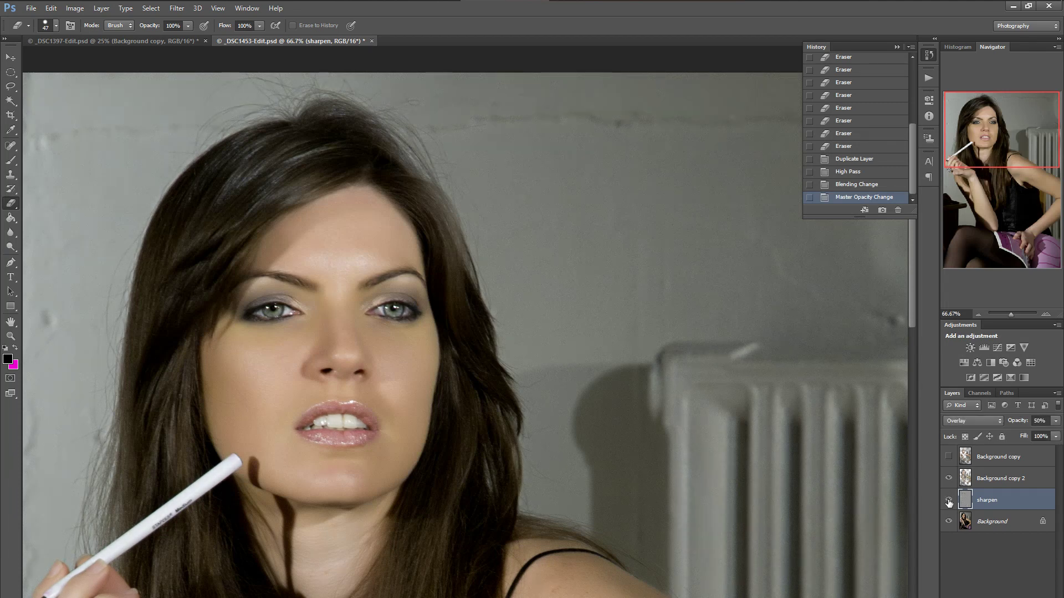
{"action": "left_click", "coordinate": [948, 502]}
{"action": "left_click", "coordinate": [948, 502]}
{"action": "left_click", "coordinate": [948, 502]}
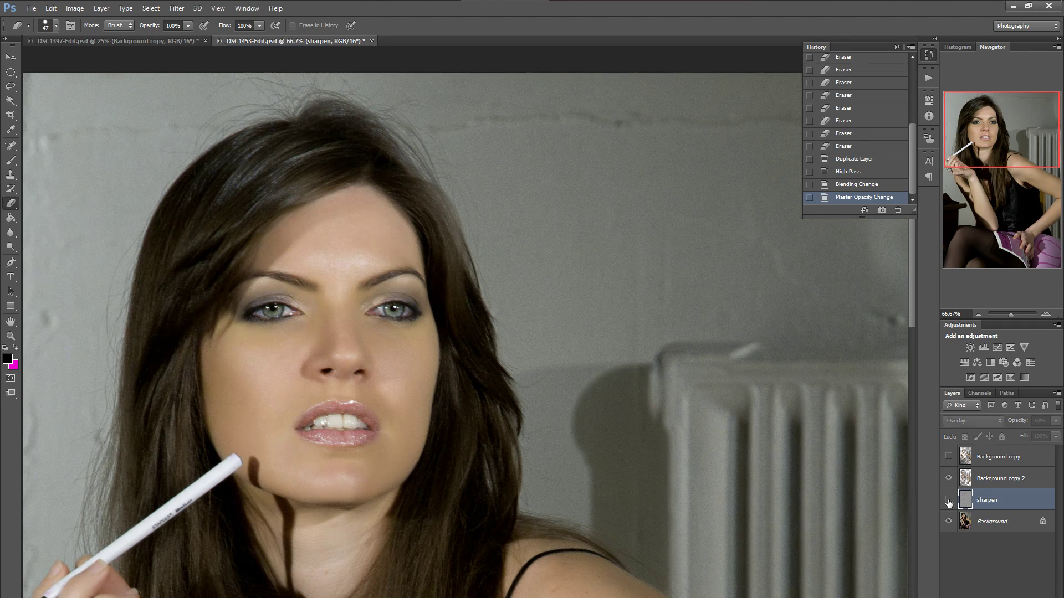
{"action": "left_click", "coordinate": [948, 502]}
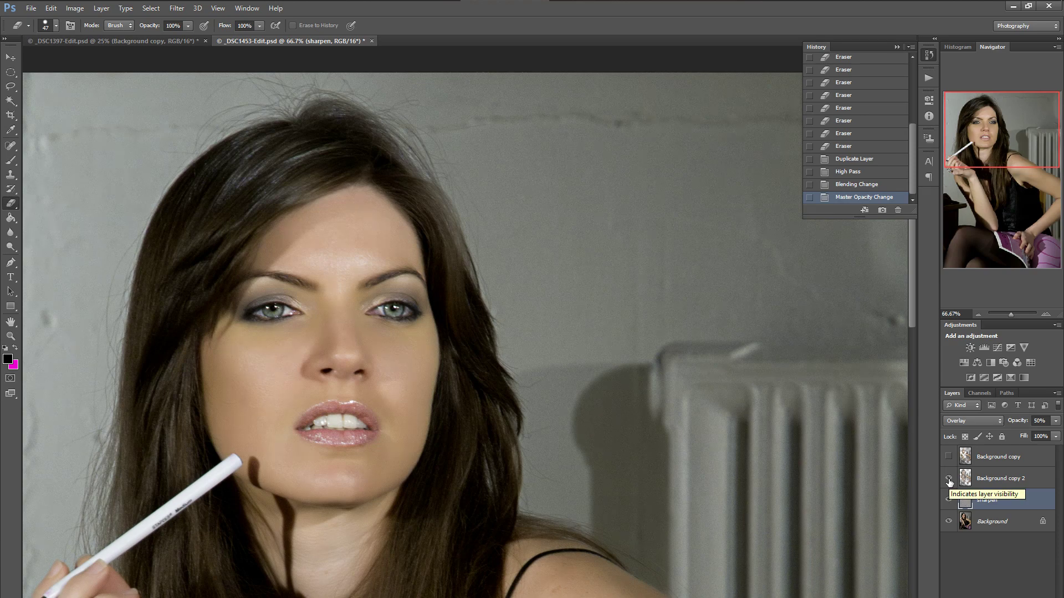
Step: Hide the Background copy 2 layer and toggle the sharpen layer to examine the sharpening on the unsmoothed skin
{"action": "left_click", "coordinate": [947, 478]}
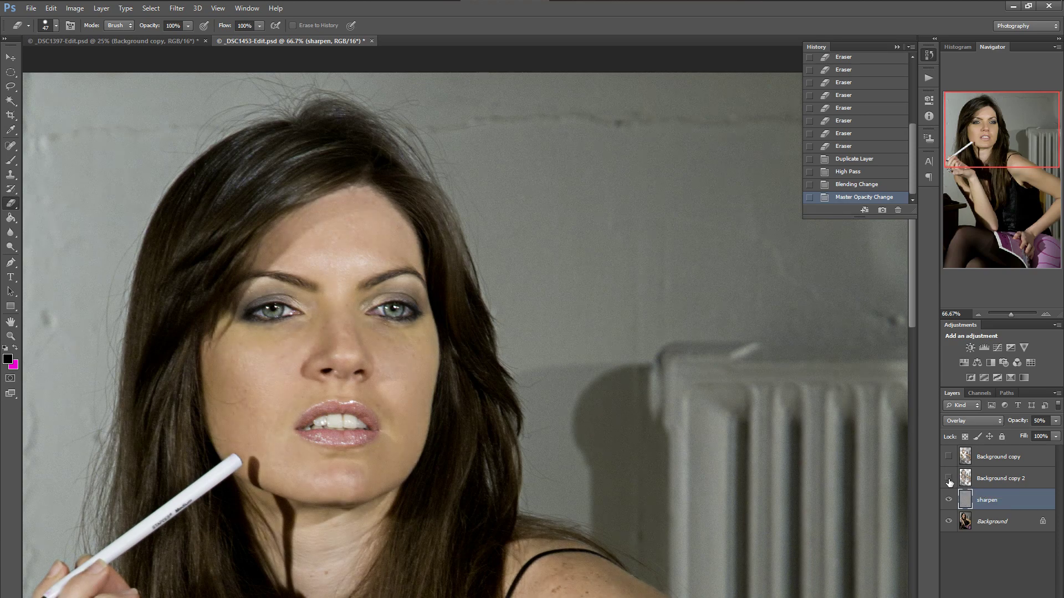
{"action": "left_click", "coordinate": [948, 501]}
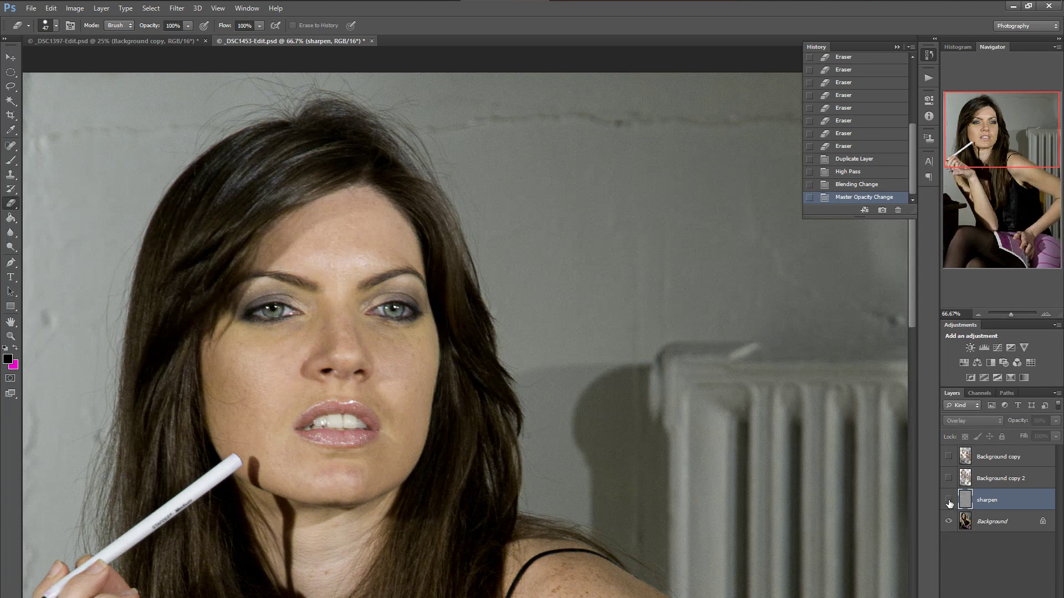
{"action": "left_click", "coordinate": [948, 500]}
{"action": "left_click", "coordinate": [949, 500]}
Step: Try the sharpen layer above Background copy 2, toggling its visibility to compare, and return it beneath that layer
{"action": "left_click_drag", "start_coordinate": [948, 478], "coordinate": [1012, 477]}
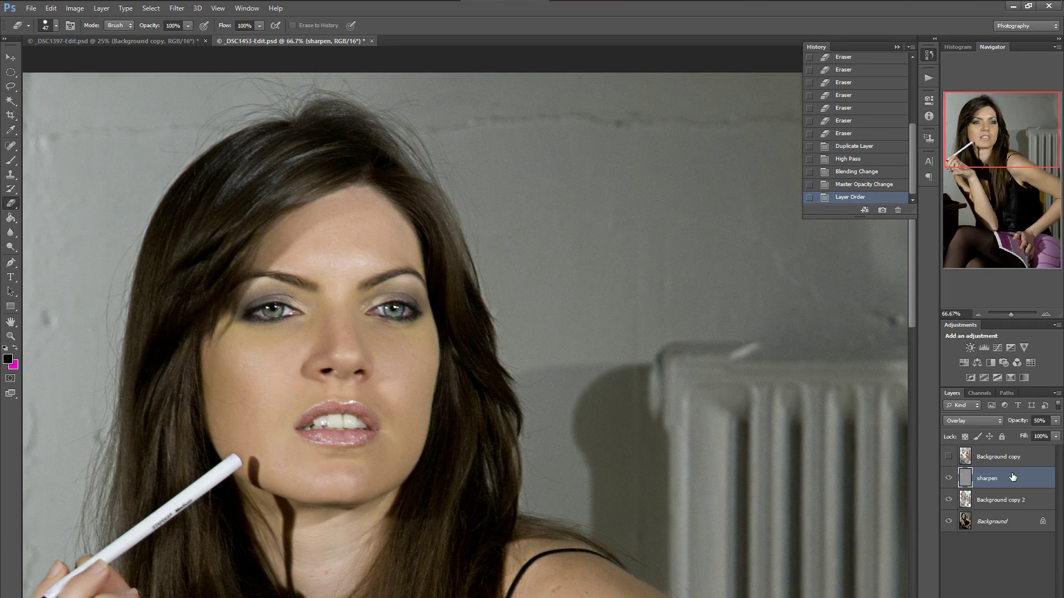
{"action": "left_click", "coordinate": [948, 480]}
{"action": "left_click", "coordinate": [949, 480]}
{"action": "left_click", "coordinate": [948, 480]}
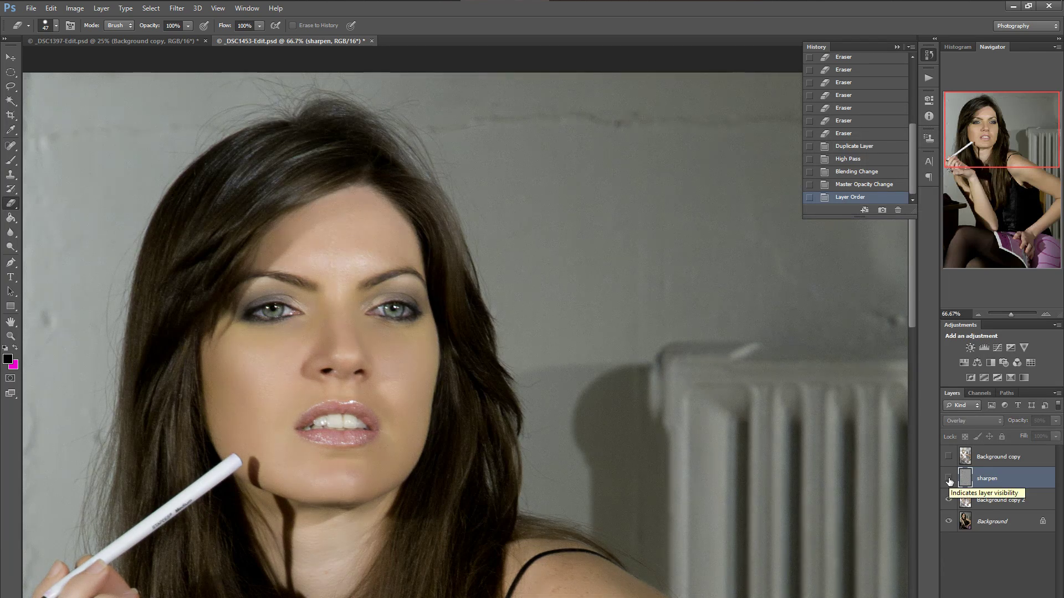
{"action": "left_click", "coordinate": [948, 480]}
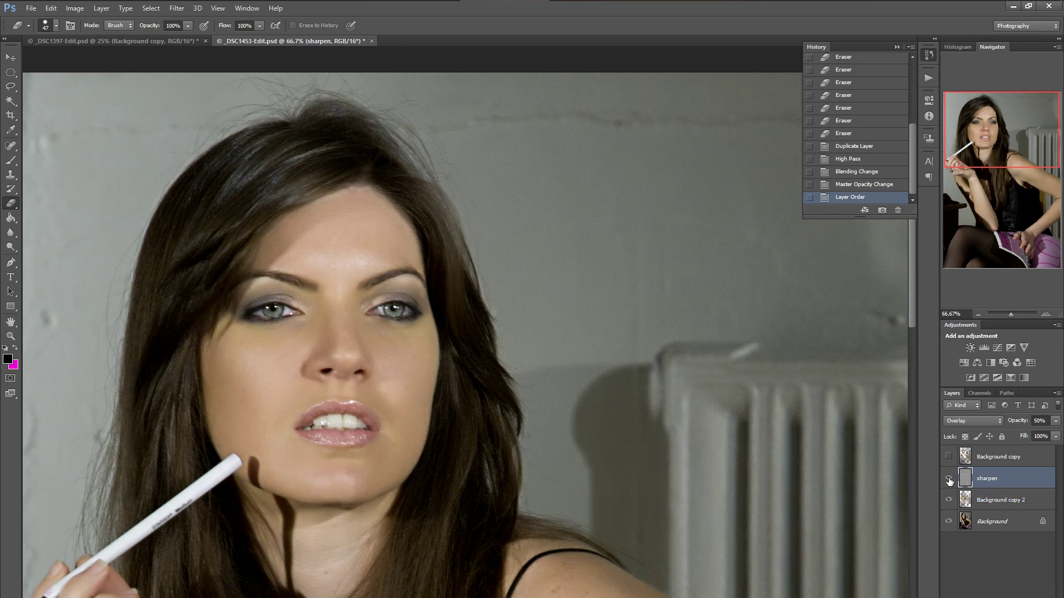
{"action": "left_click", "coordinate": [948, 480]}
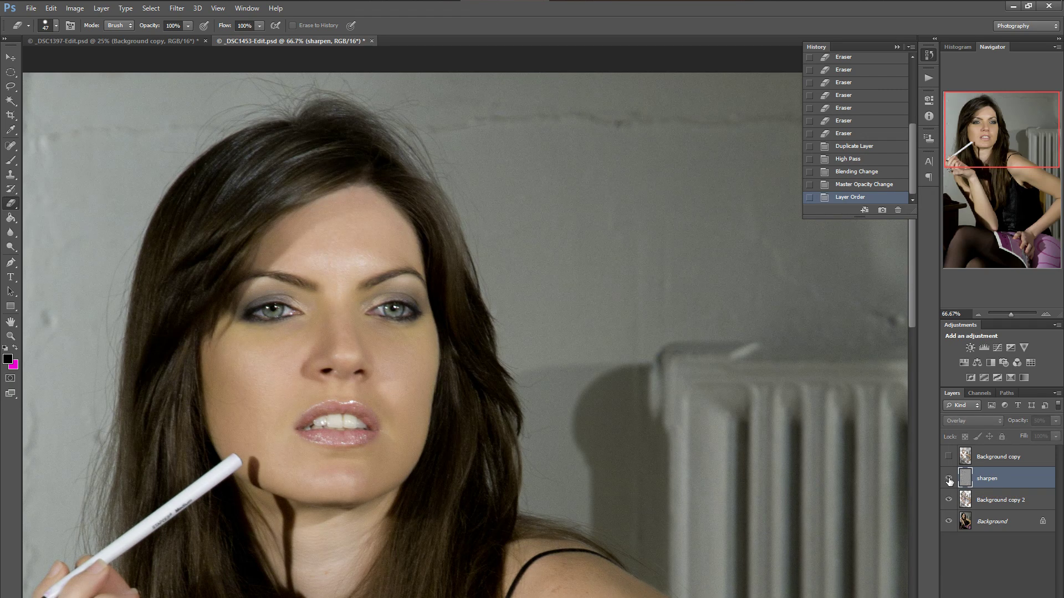
{"action": "left_click", "coordinate": [948, 480]}
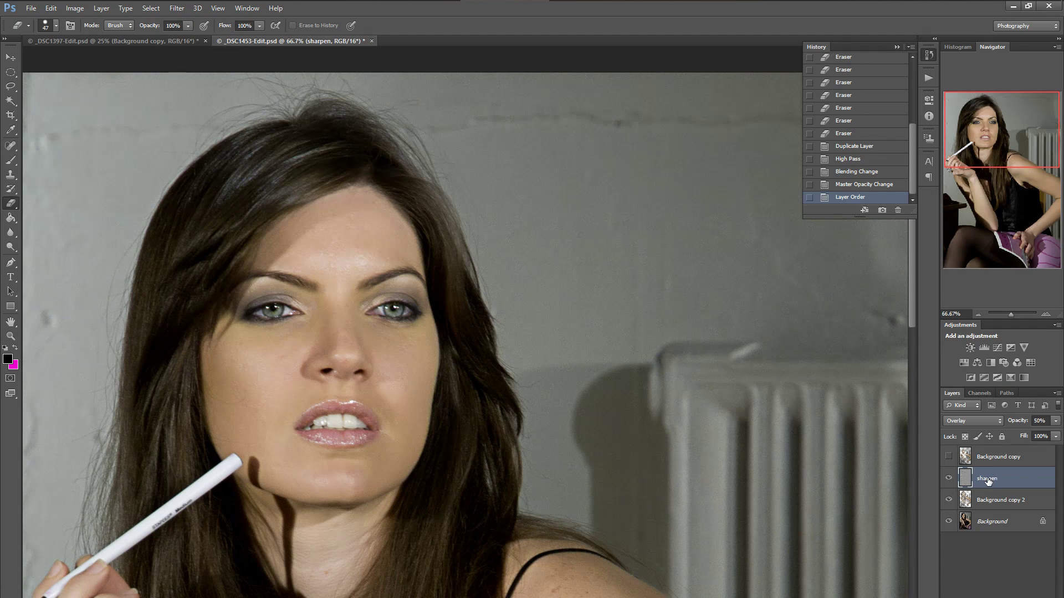
{"action": "left_click_drag", "start_coordinate": [989, 480], "coordinate": [1000, 509]}
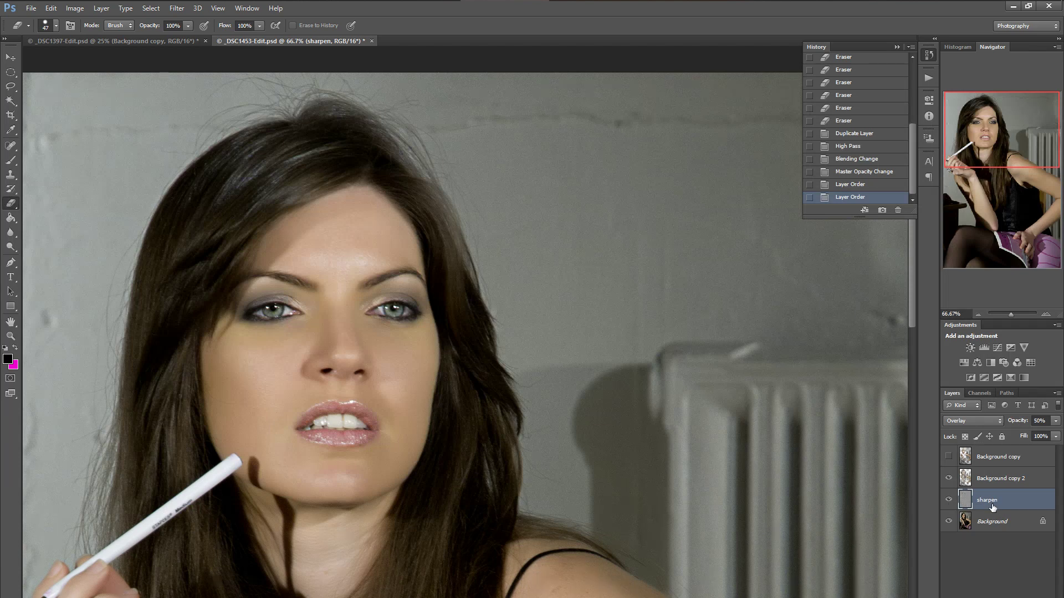
Step: Lower the sharpen layer's opacity to 25% and compare the portrait with the layer hidden and shown
{"action": "left_click", "coordinate": [1055, 421]}
{"action": "left_click_drag", "start_coordinate": [1015, 433], "coordinate": [1014, 434]}
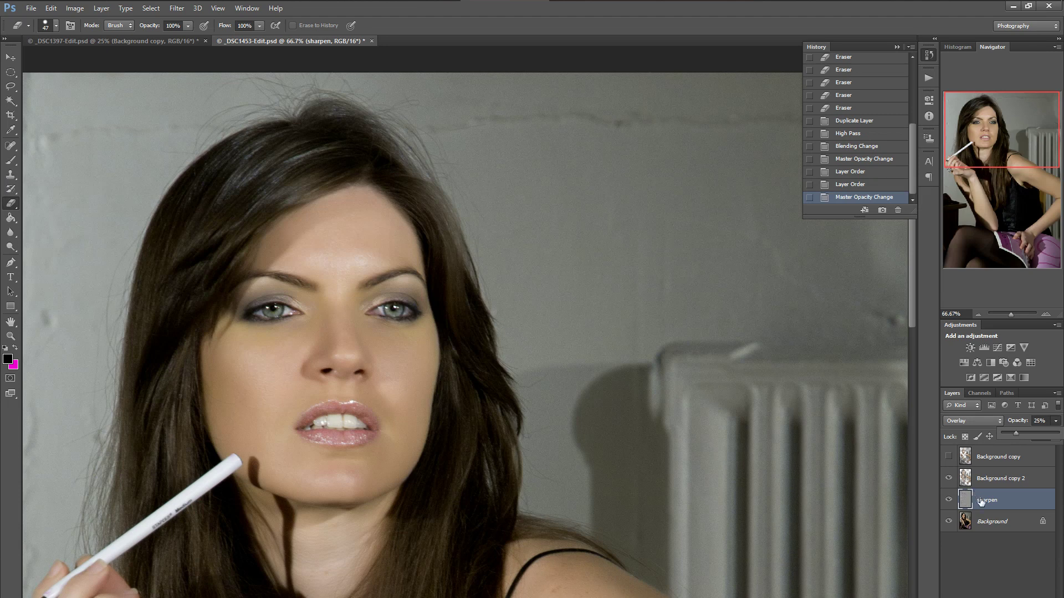
{"action": "left_click", "coordinate": [948, 501]}
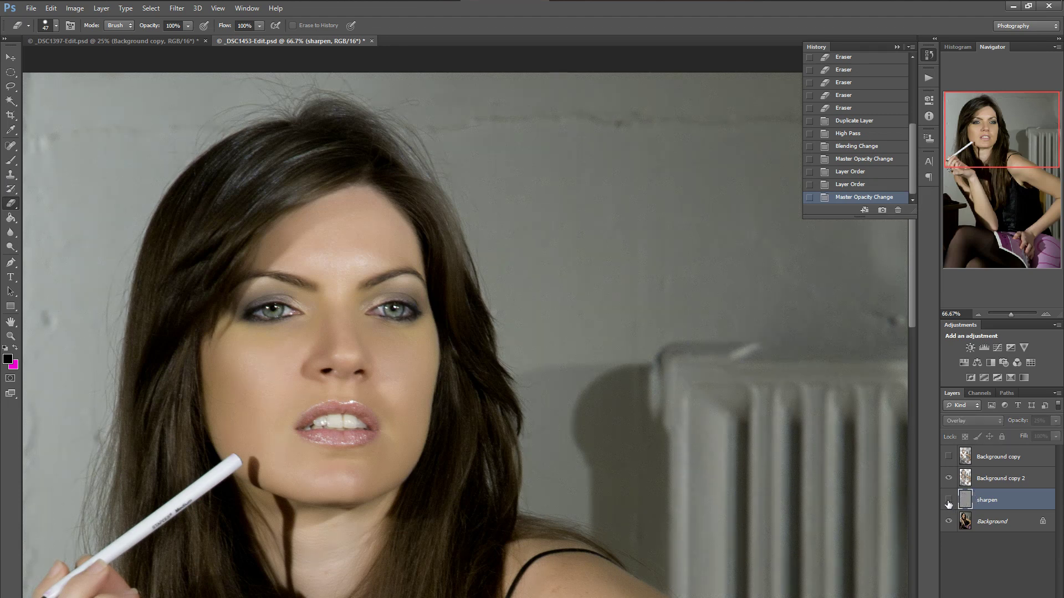
{"action": "left_click", "coordinate": [948, 501]}
{"action": "left_click", "coordinate": [948, 501]}
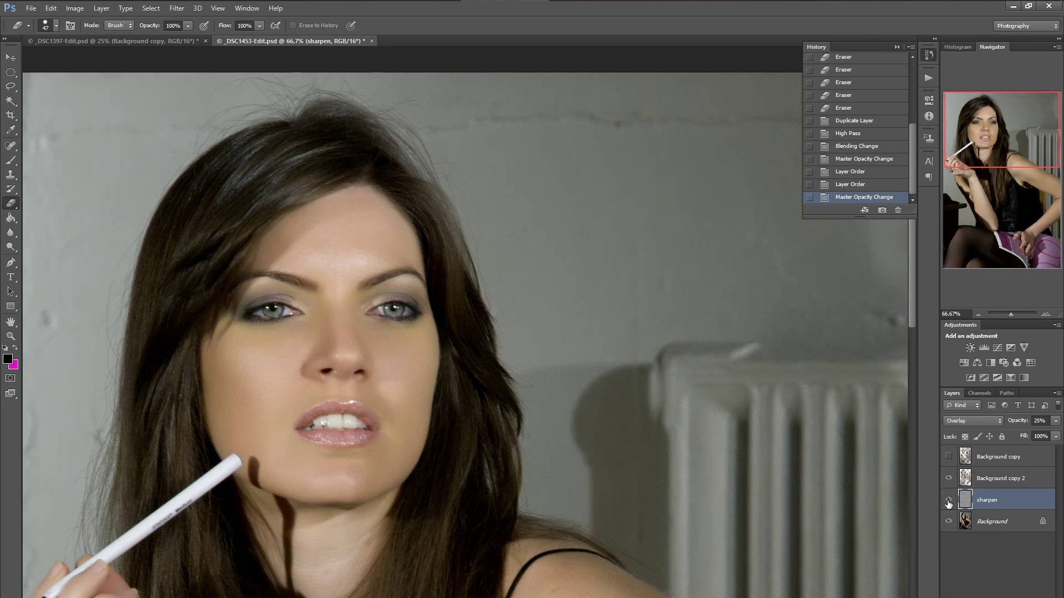
{"action": "left_click", "coordinate": [948, 501]}
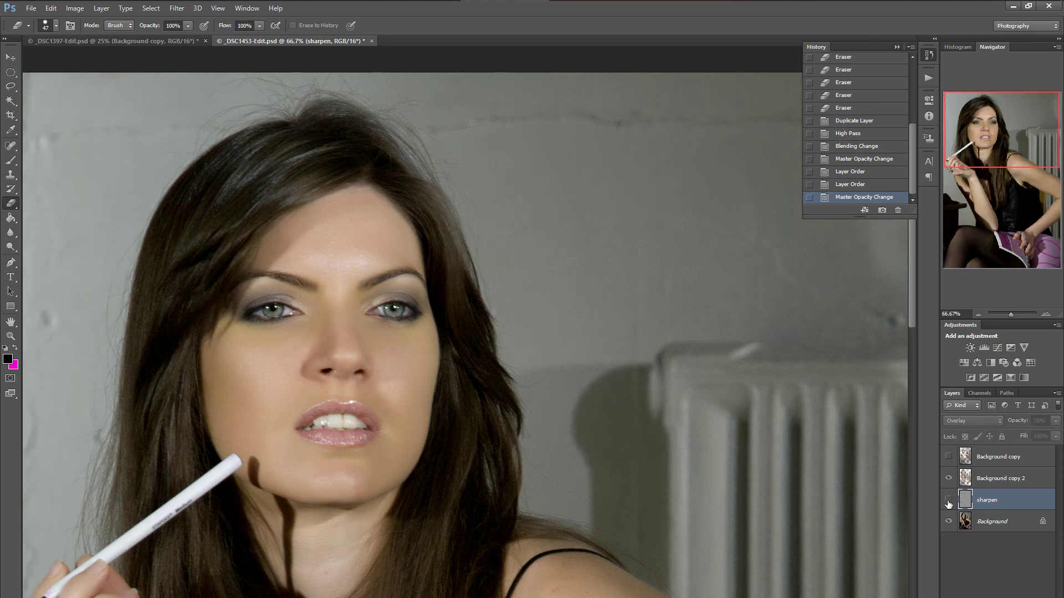
{"action": "left_click", "coordinate": [948, 501]}
Step: Raise the sharpen layer's opacity to about 48% and make Background copy 2 the active layer
{"action": "left_click", "coordinate": [1055, 421]}
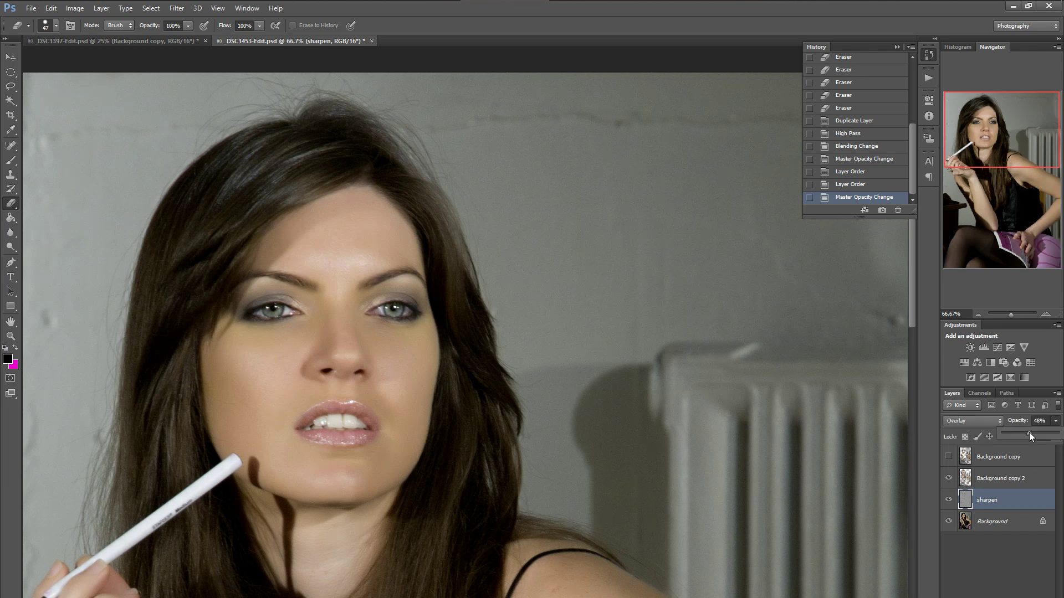
{"action": "left_click", "coordinate": [983, 563]}
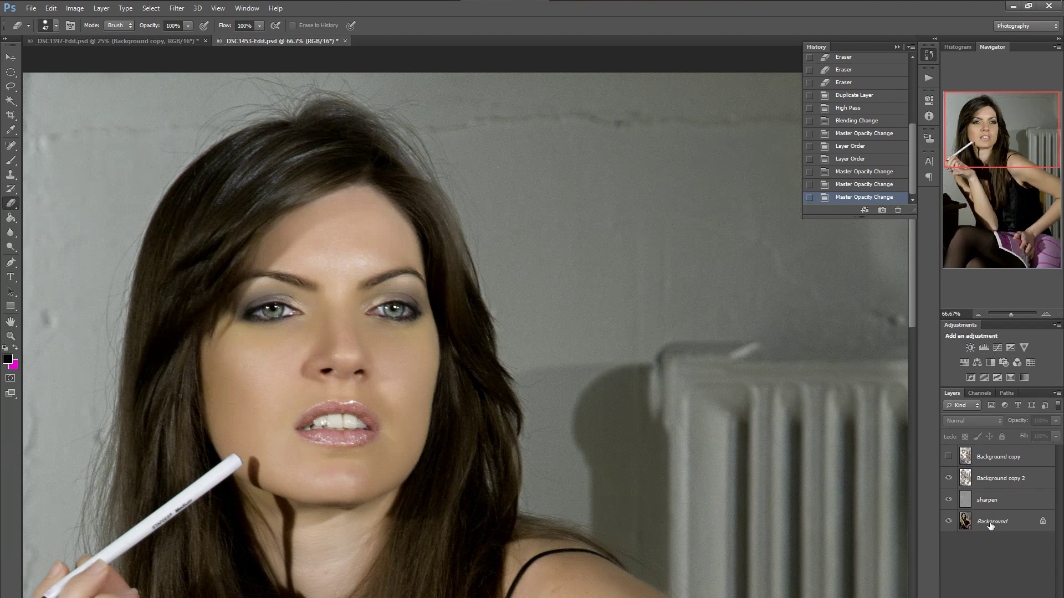
{"action": "left_click", "coordinate": [989, 479]}
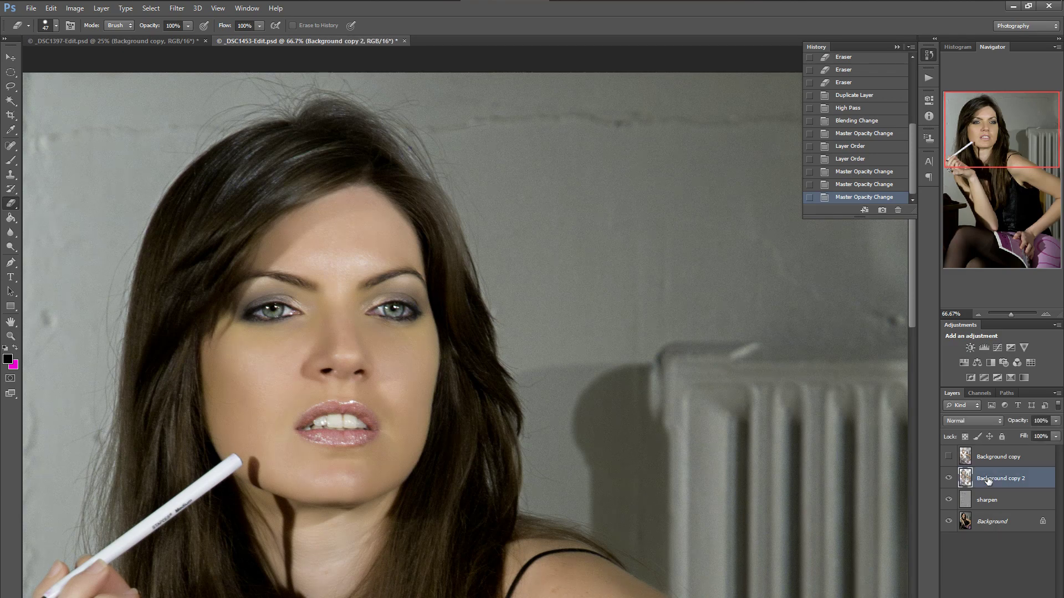
Step: Review the whole portrait at 25% zoom and close _DSC1453-Edit.psd, saving its changes
{"action": "left_click", "coordinate": [977, 315]}
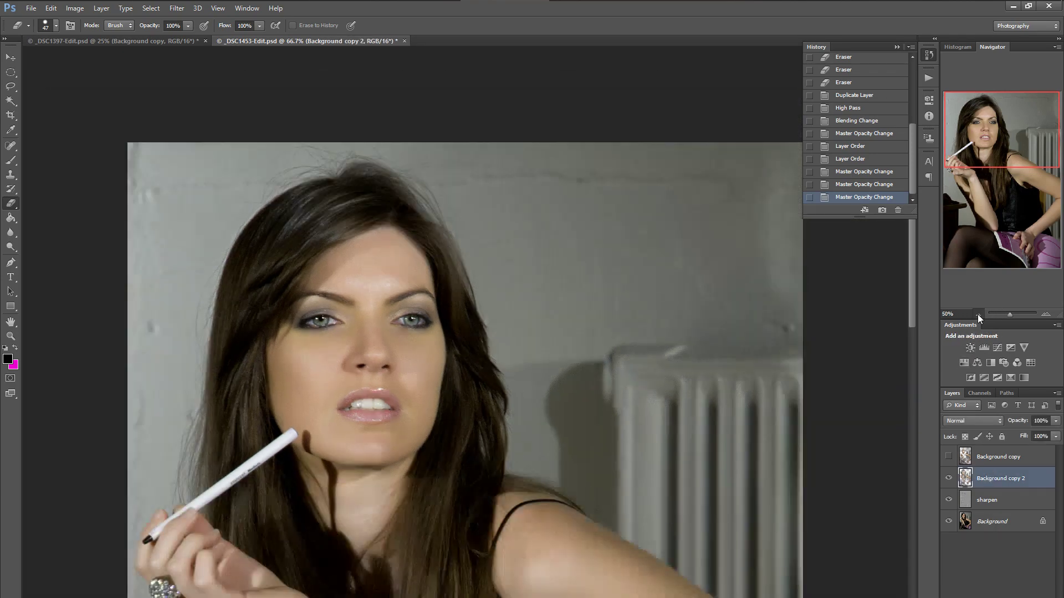
{"action": "left_click", "coordinate": [977, 314]}
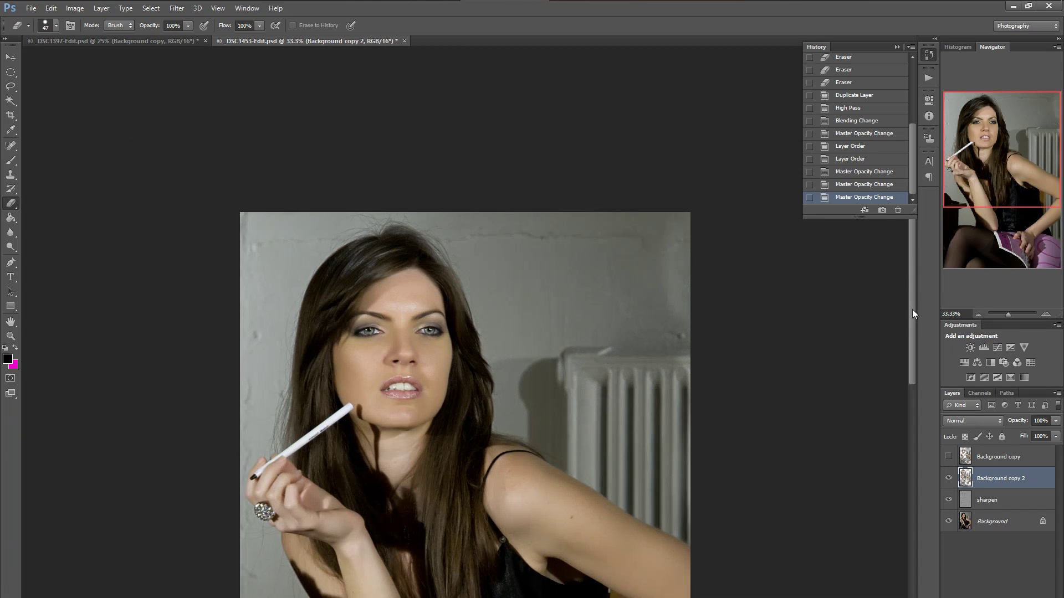
{"action": "left_click_drag", "start_coordinate": [912, 309], "coordinate": [926, 367]}
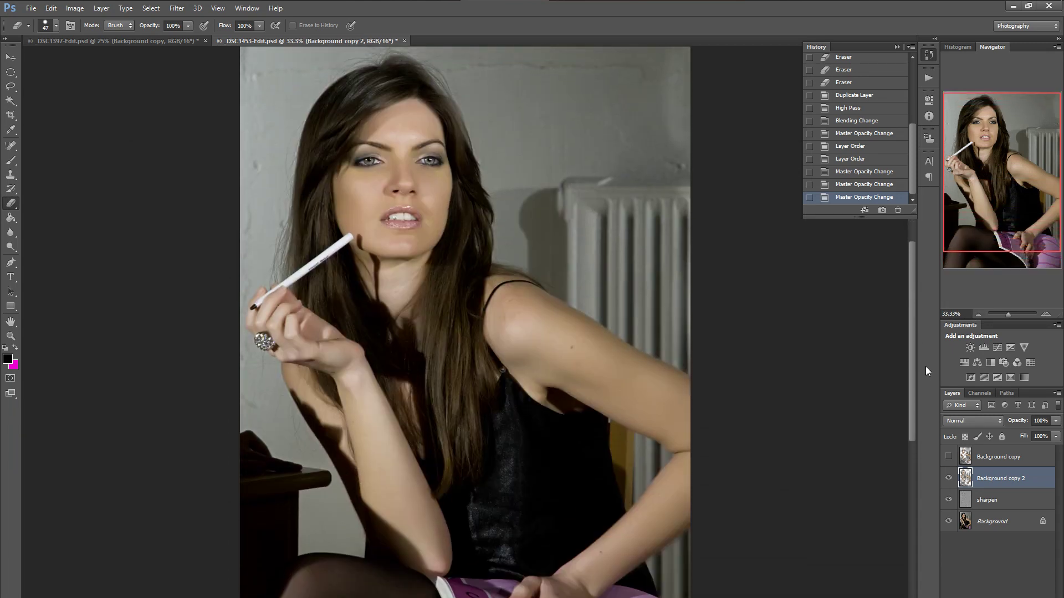
{"action": "left_click", "coordinate": [979, 314]}
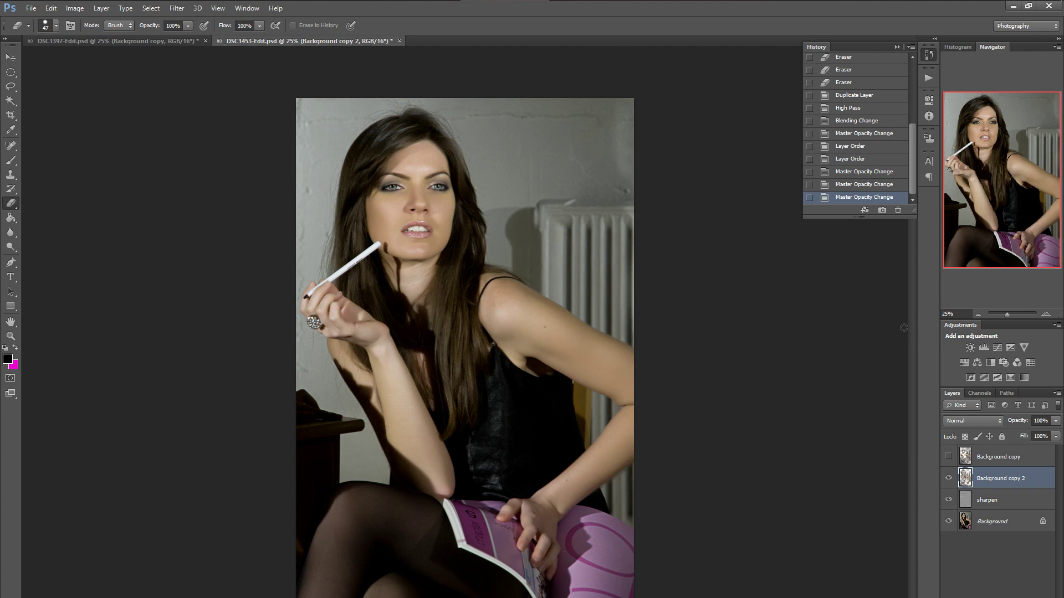
{"action": "mouse_move", "coordinate": [889, 4]}
{"action": "left_click", "coordinate": [399, 41]}
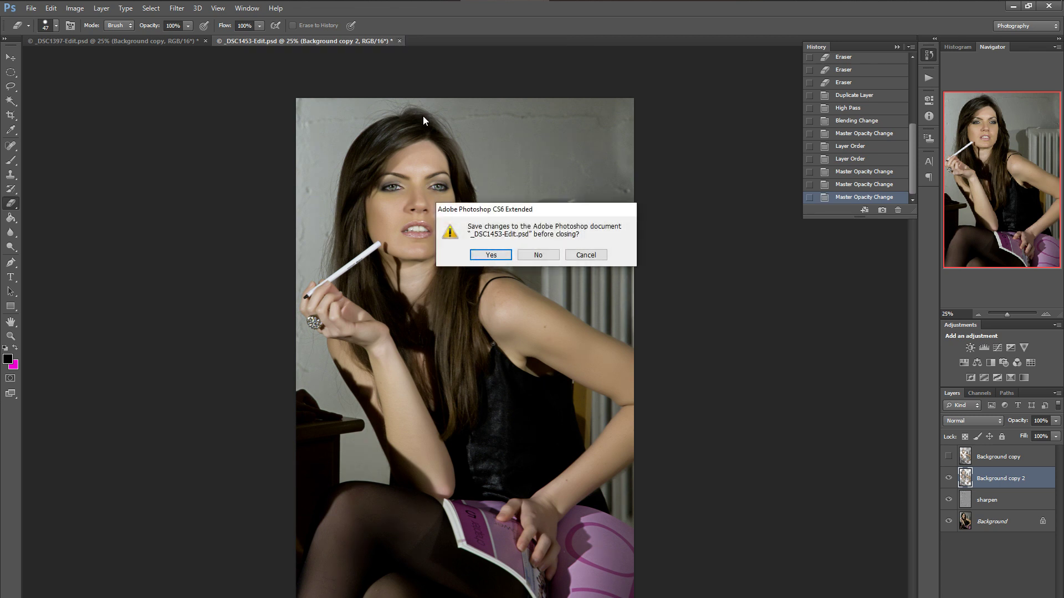
{"action": "left_click", "coordinate": [490, 255]}
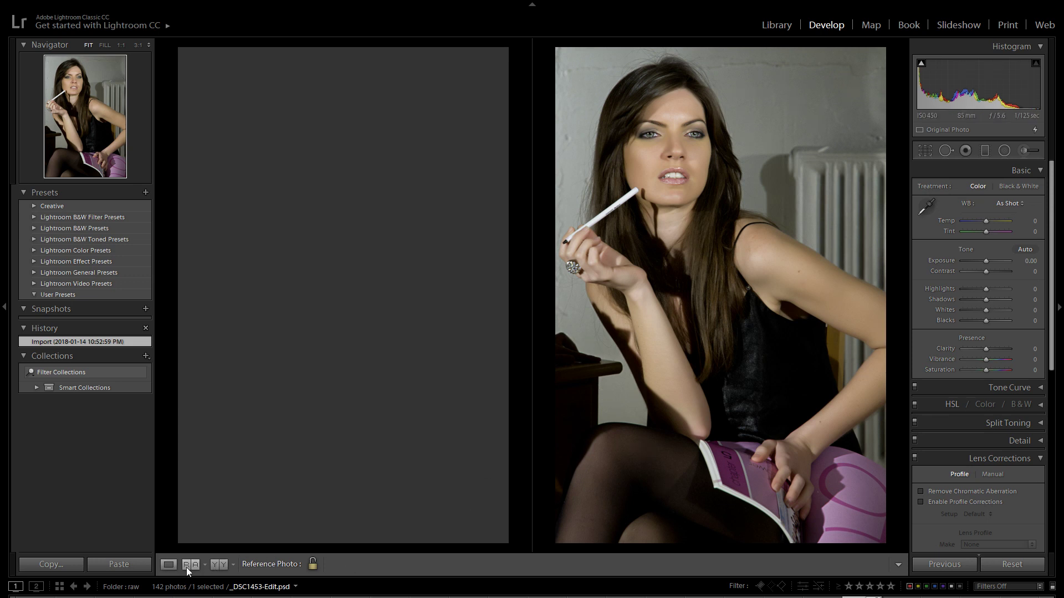
Step: Replace the Reference view with the single-photo view, reset the edited portrait's develop settings and compare it with the original raw photo
{"action": "left_click", "coordinate": [168, 565]}
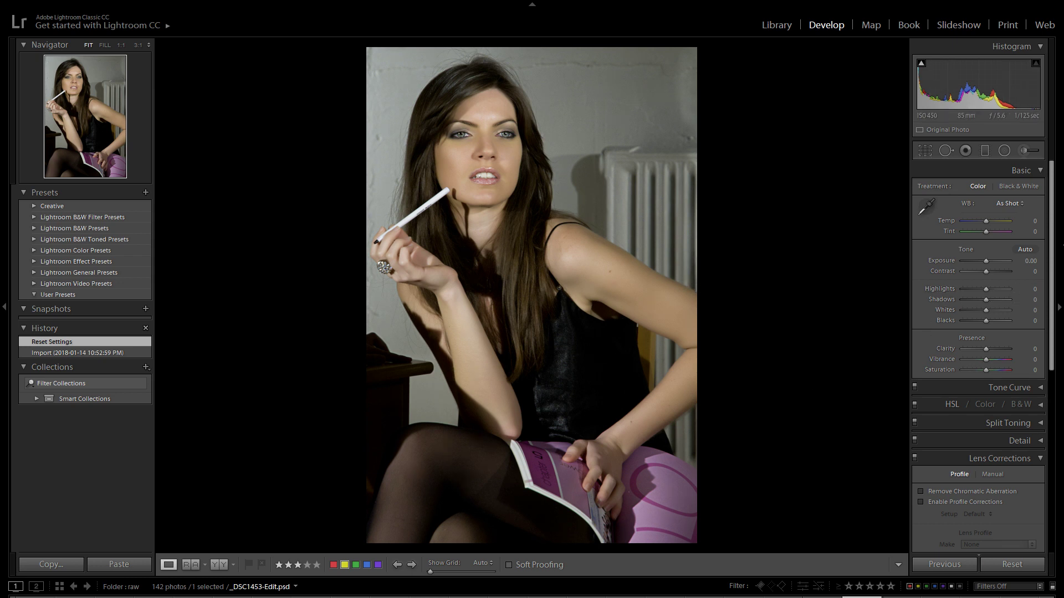
{"action": "left_click_drag", "start_coordinate": [1052, 221], "coordinate": [1054, 228]}
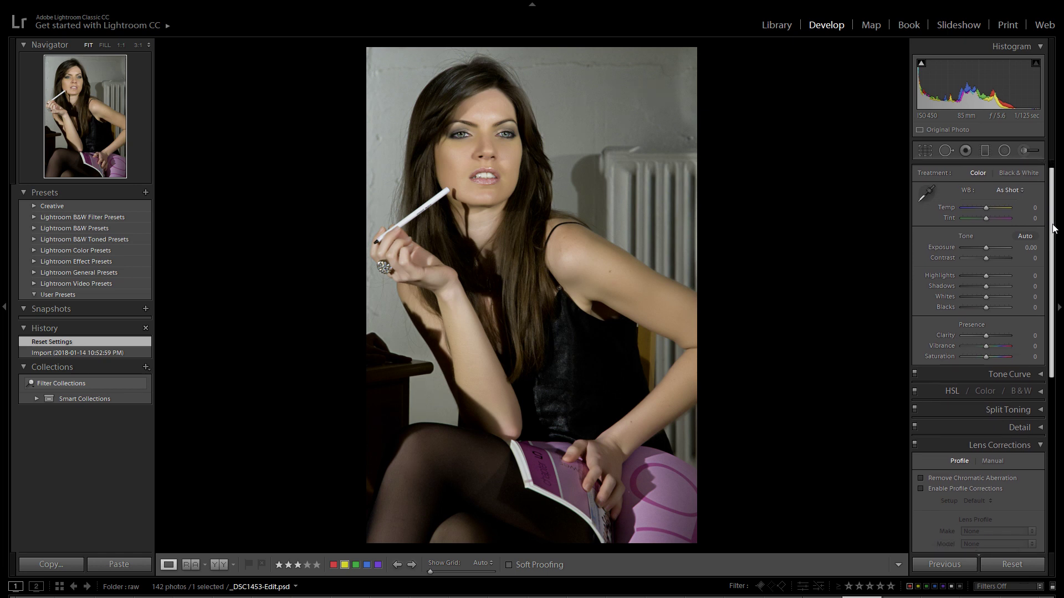
{"action": "left_click_drag", "start_coordinate": [1054, 228], "coordinate": [1054, 254]}
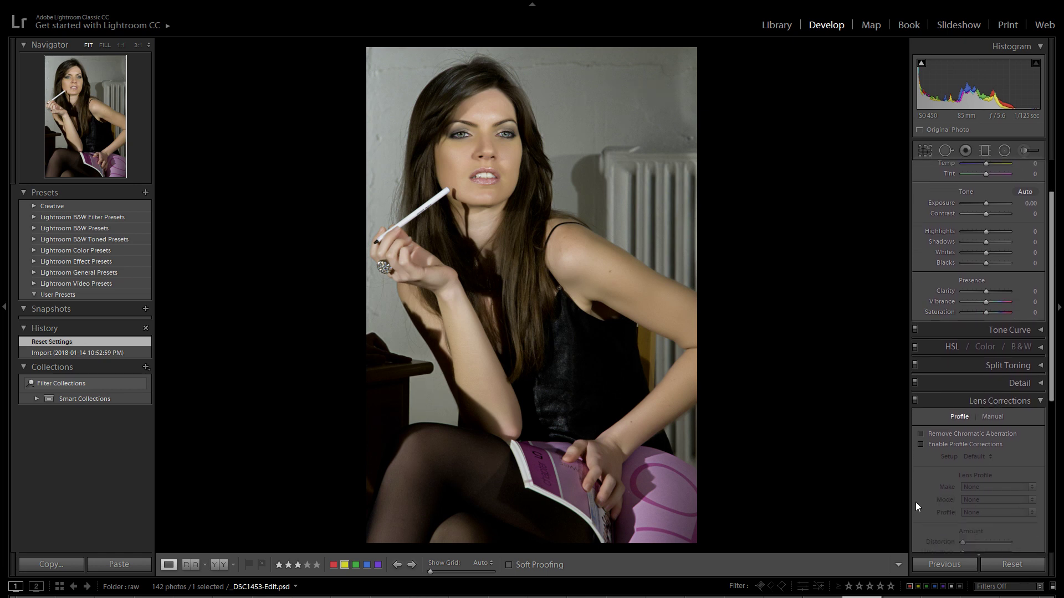
{"action": "key", "text": "Left"}
{"action": "key", "text": "ctrl+z"}
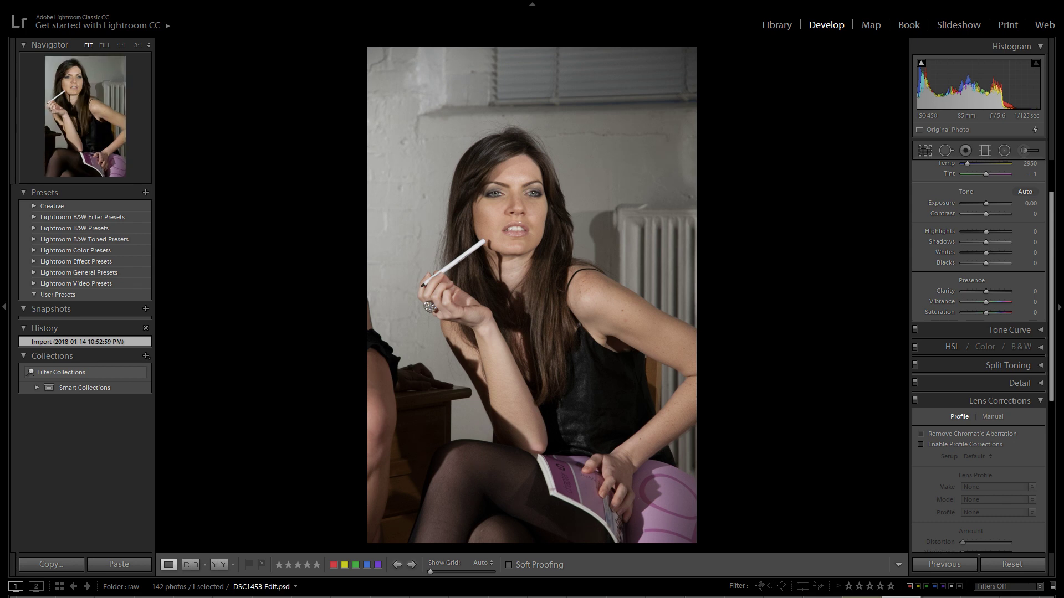
{"action": "key", "text": "7"}
{"action": "key", "text": "ctrl+shift+r"}
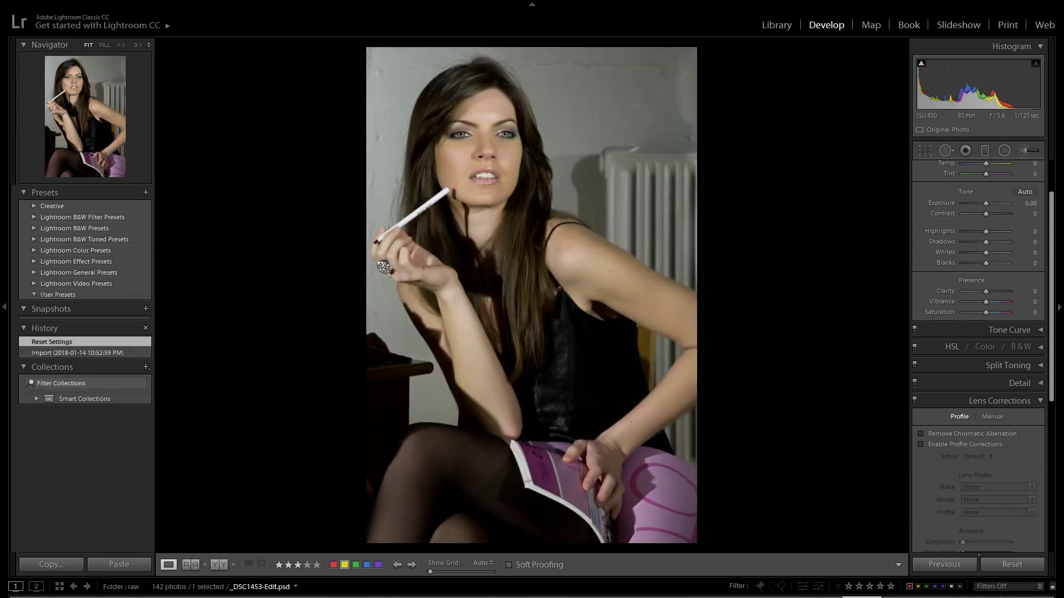
Step: Try lens profile corrections on _DSC1453-Edit.psd and on the original _DSC1453.NEF, turning them off again on both
{"action": "left_click", "coordinate": [920, 444]}
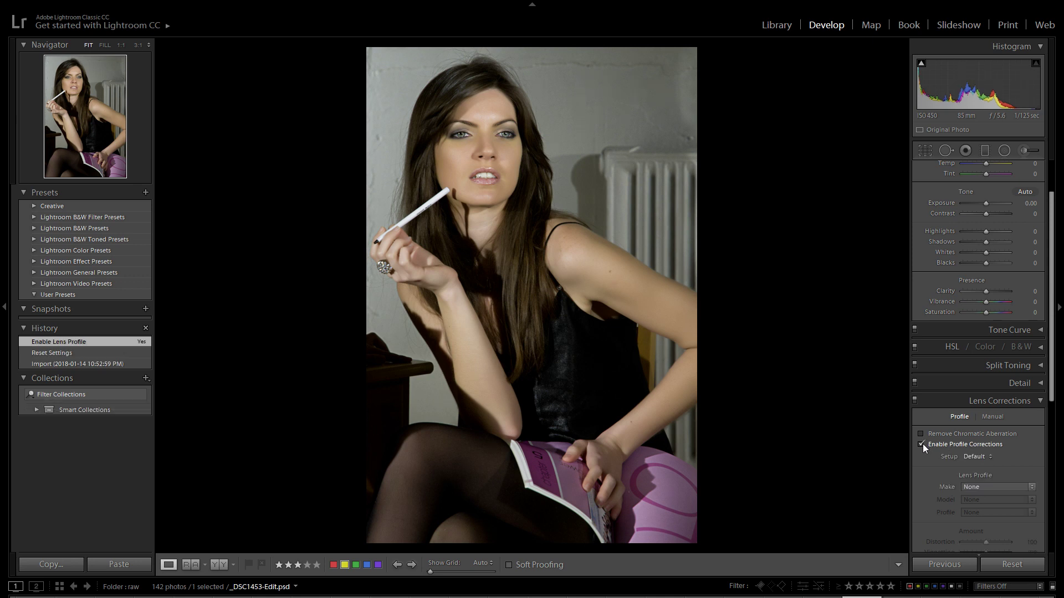
{"action": "left_click", "coordinate": [921, 444]}
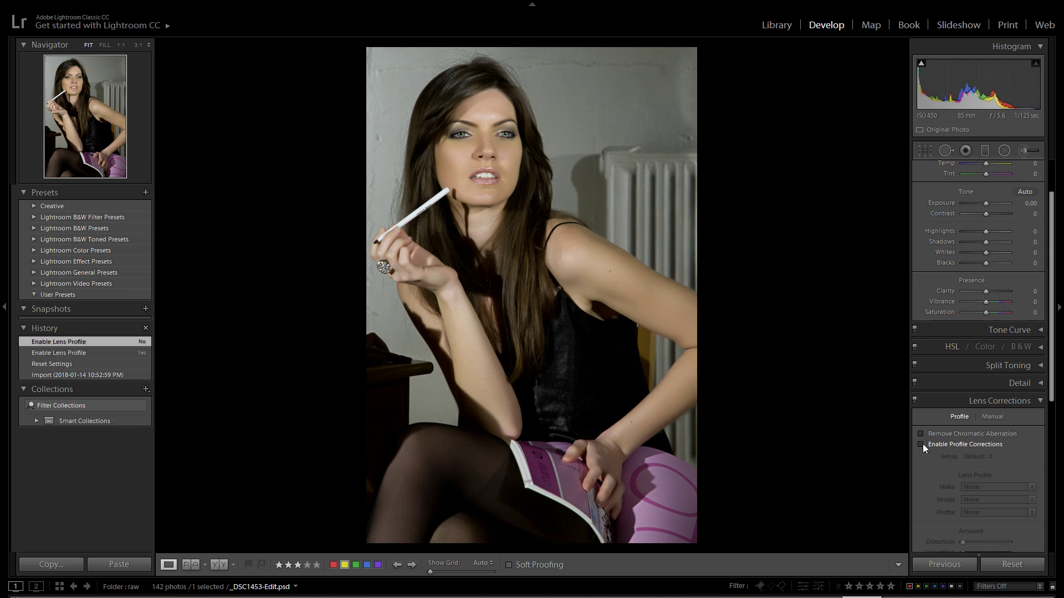
{"action": "key", "text": "Left"}
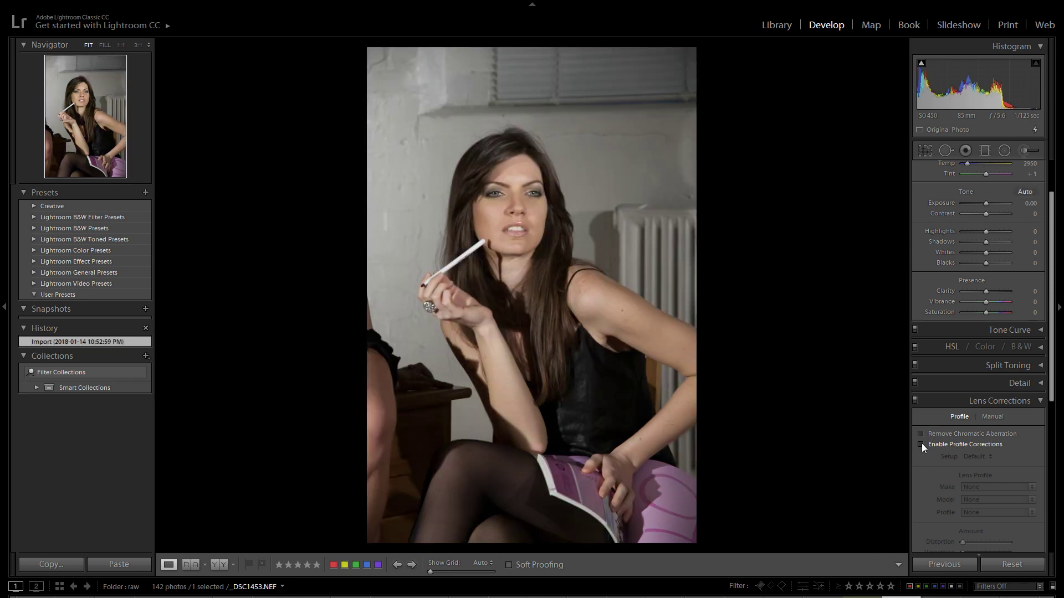
{"action": "left_click", "coordinate": [919, 445]}
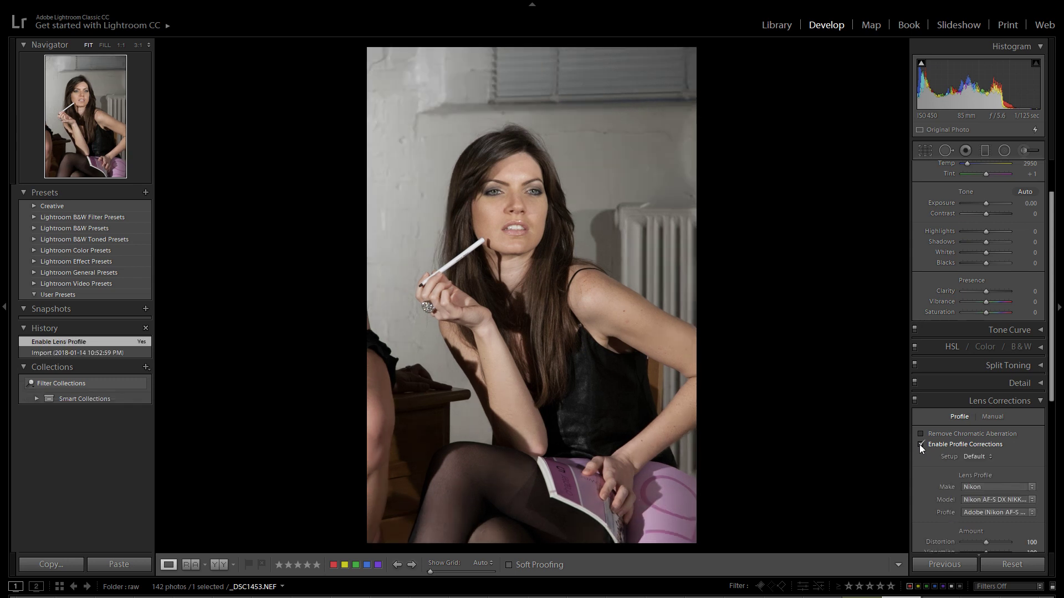
{"action": "left_click", "coordinate": [919, 444]}
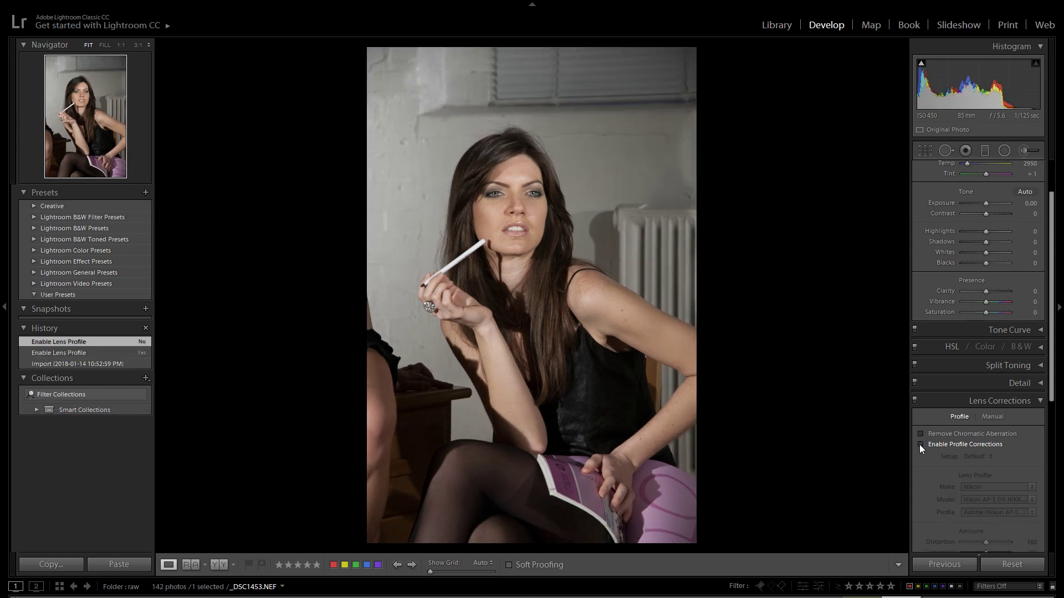
Step: Set the camera calibration profile of _DSC1453.NEF to school desk and compare the photo with its edited version
{"action": "left_click_drag", "start_coordinate": [1055, 387], "coordinate": [1049, 558]}
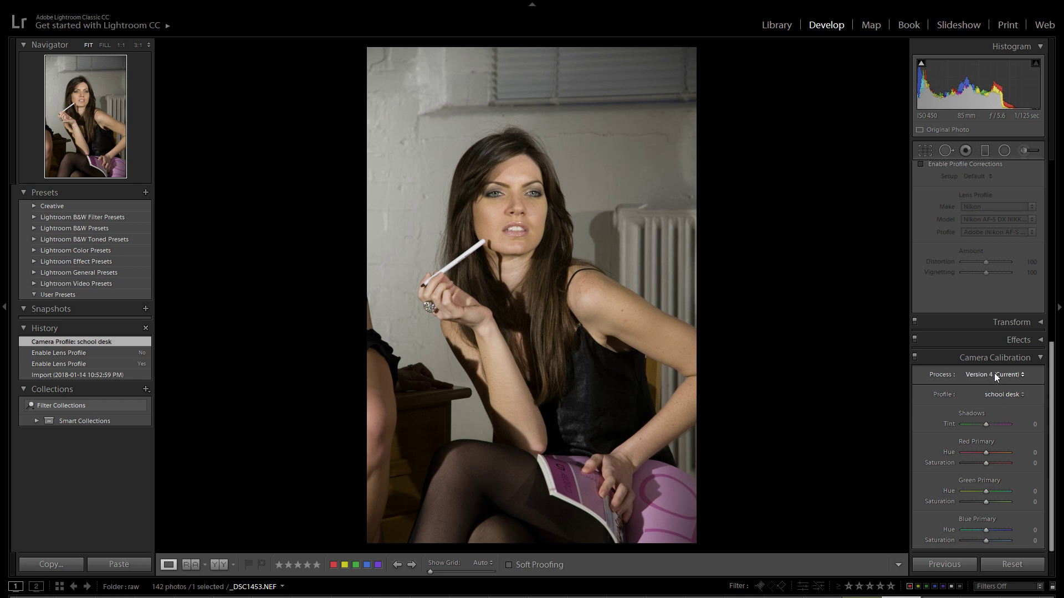
{"action": "key", "text": "Left"}
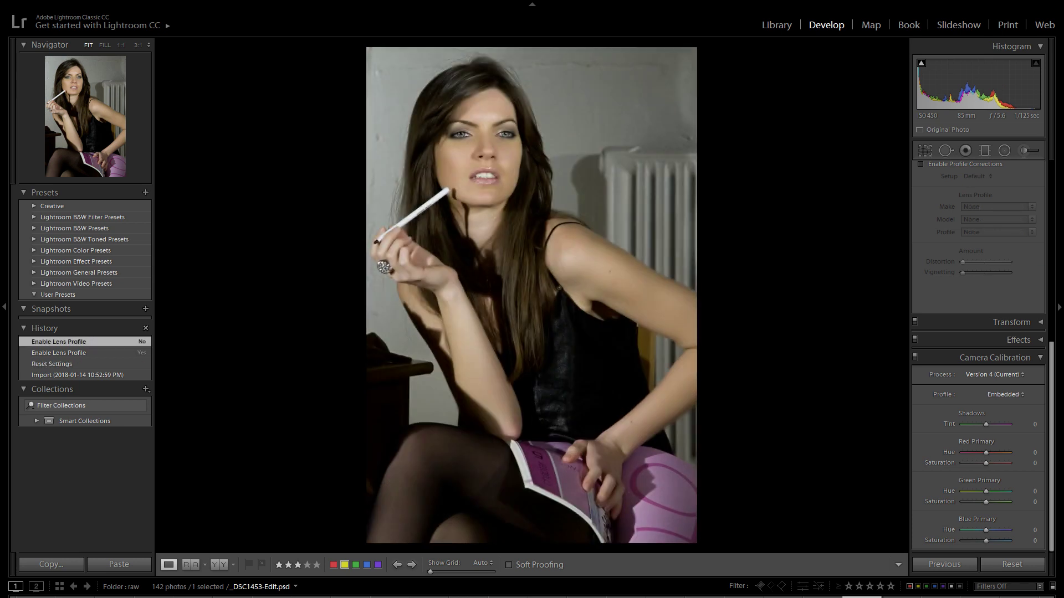
{"action": "key", "text": "Left"}
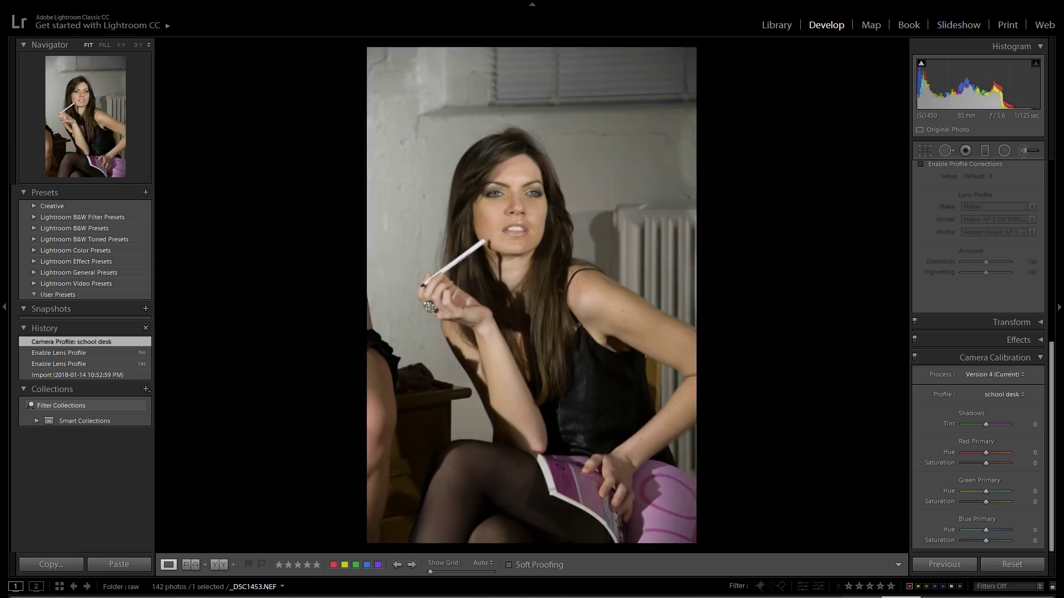
{"action": "key", "text": "Right"}
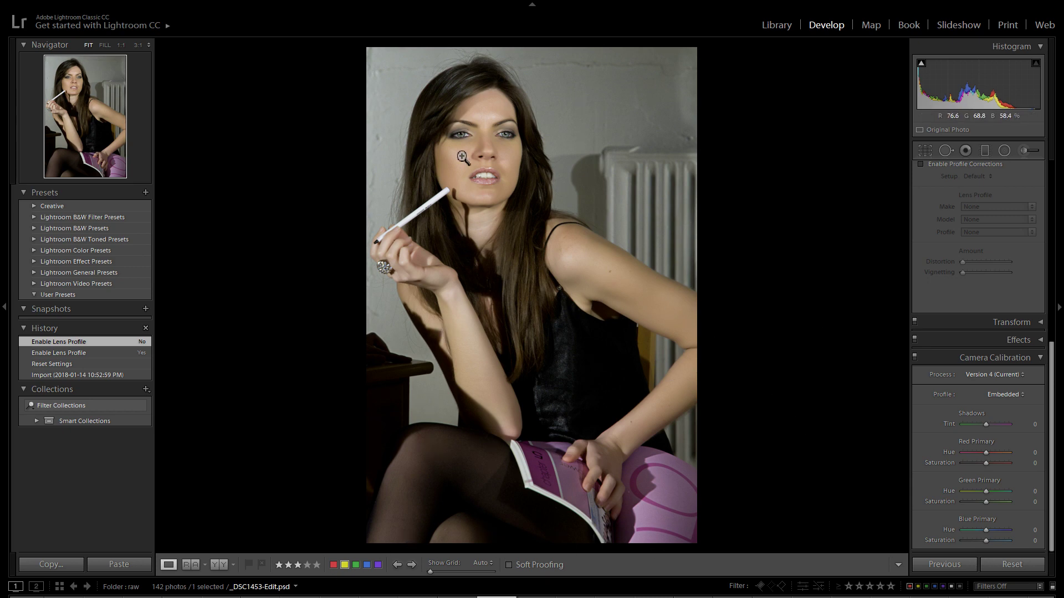
Step: Compare the face in the original and edited portraits at 1:1 and inspect the retouched eyes and nose at 3:1
{"action": "left_click", "coordinate": [481, 156]}
{"action": "left_click_drag", "start_coordinate": [481, 156], "coordinate": [540, 335]}
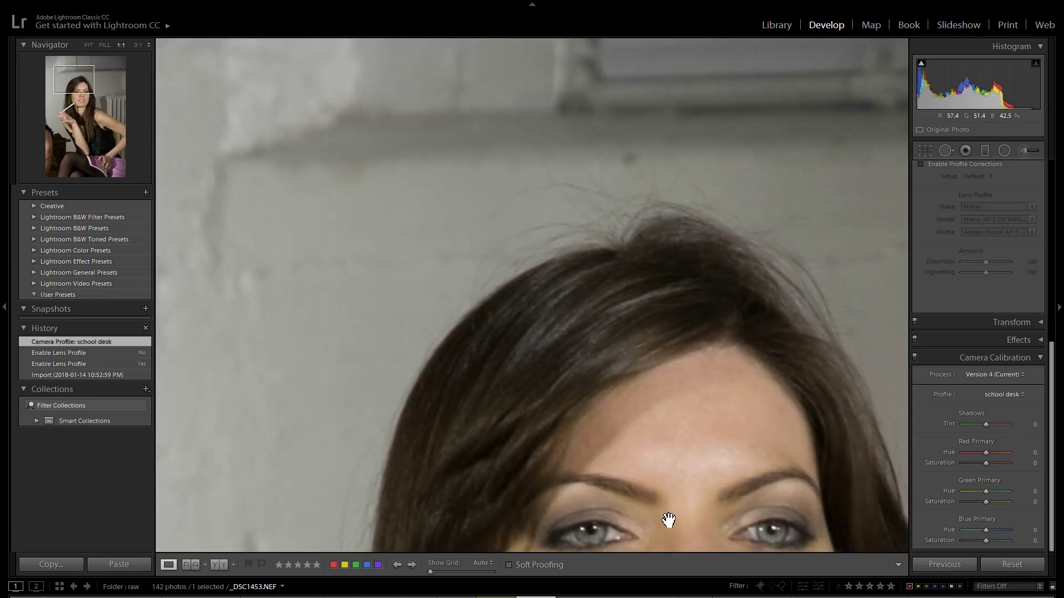
{"action": "left_click_drag", "start_coordinate": [670, 517], "coordinate": [510, 222]}
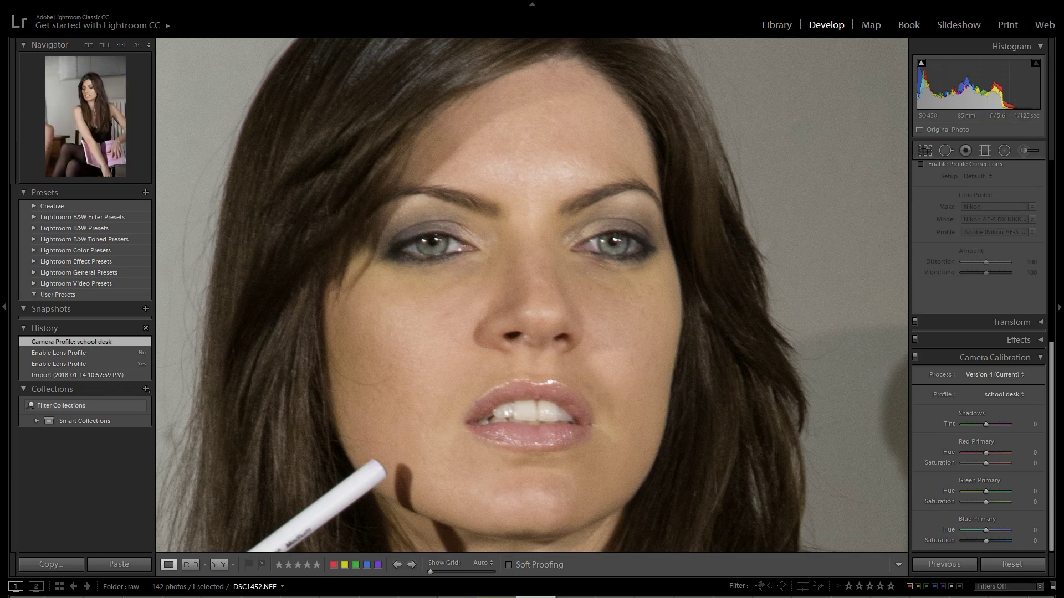
{"action": "left_click", "coordinate": [495, 597]}
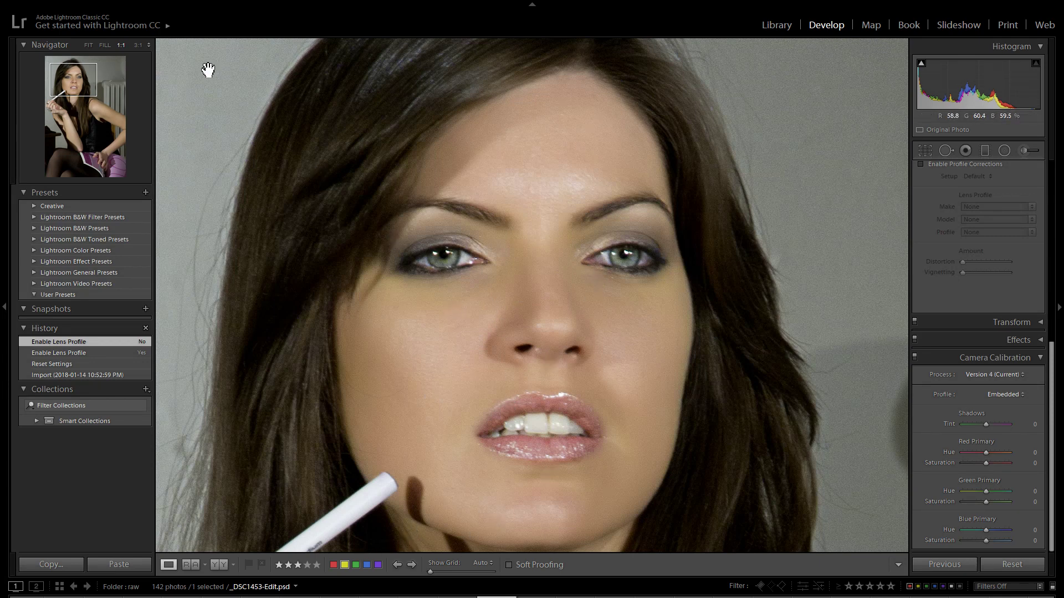
{"action": "left_click", "coordinate": [138, 45]}
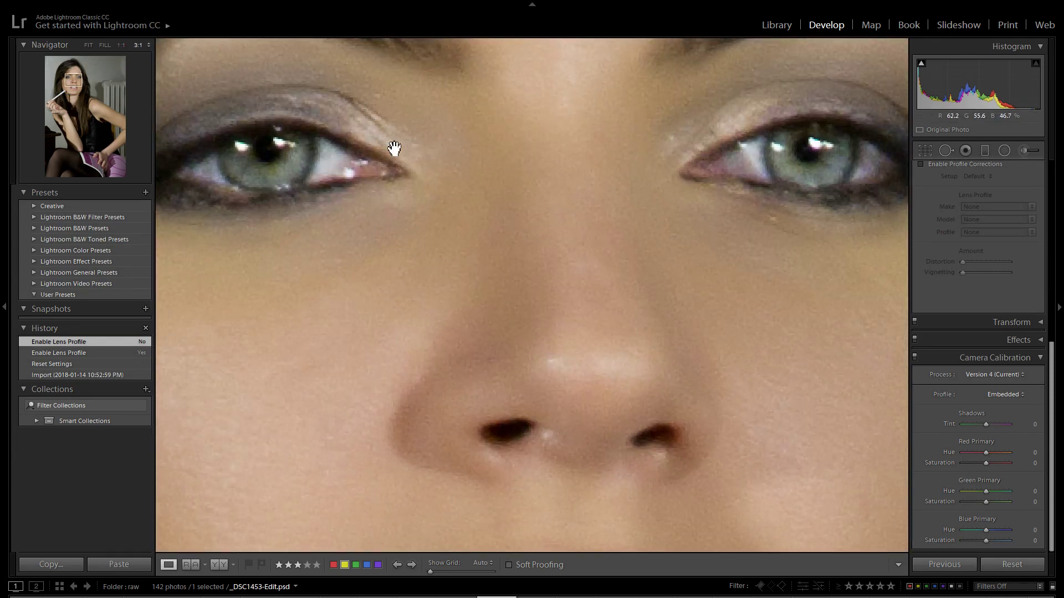
{"action": "left_click_drag", "start_coordinate": [577, 214], "coordinate": [550, 237]}
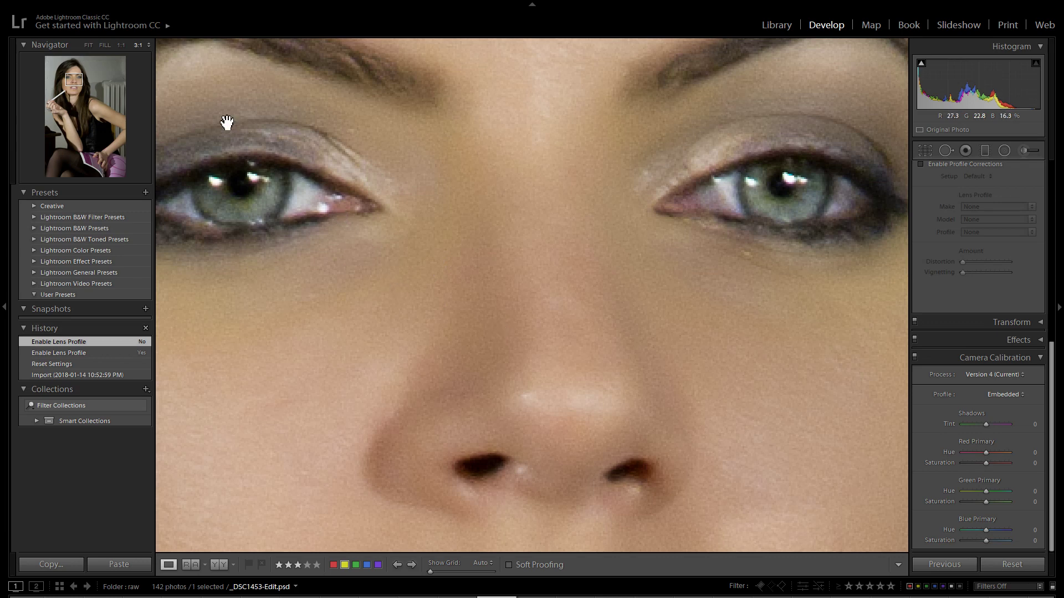
{"action": "left_click", "coordinate": [88, 44]}
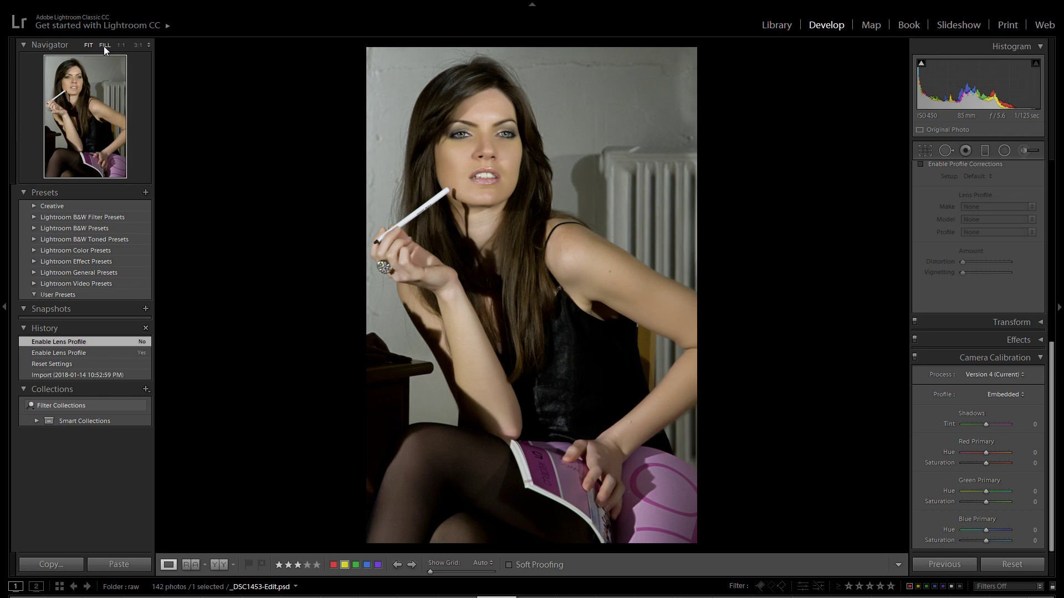
Step: Examine the smoothed face, hand and arm at Fill zoom against the original's skin, including the ring hand at 3:1
{"action": "left_click", "coordinate": [104, 45]}
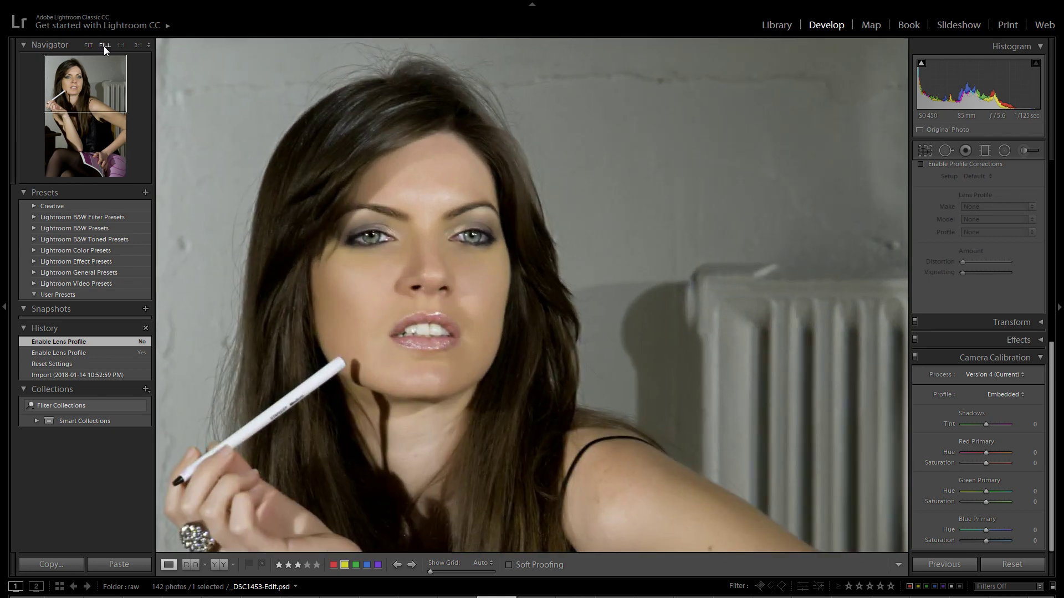
{"action": "left_click_drag", "start_coordinate": [381, 335], "coordinate": [490, 63]}
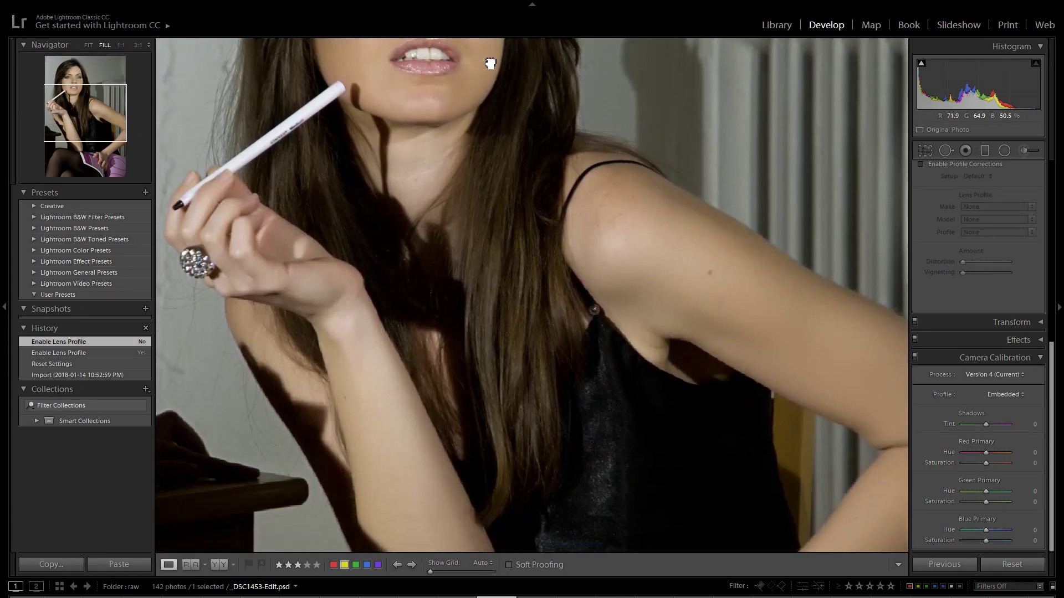
{"action": "left_click_drag", "start_coordinate": [482, 441], "coordinate": [456, 563]}
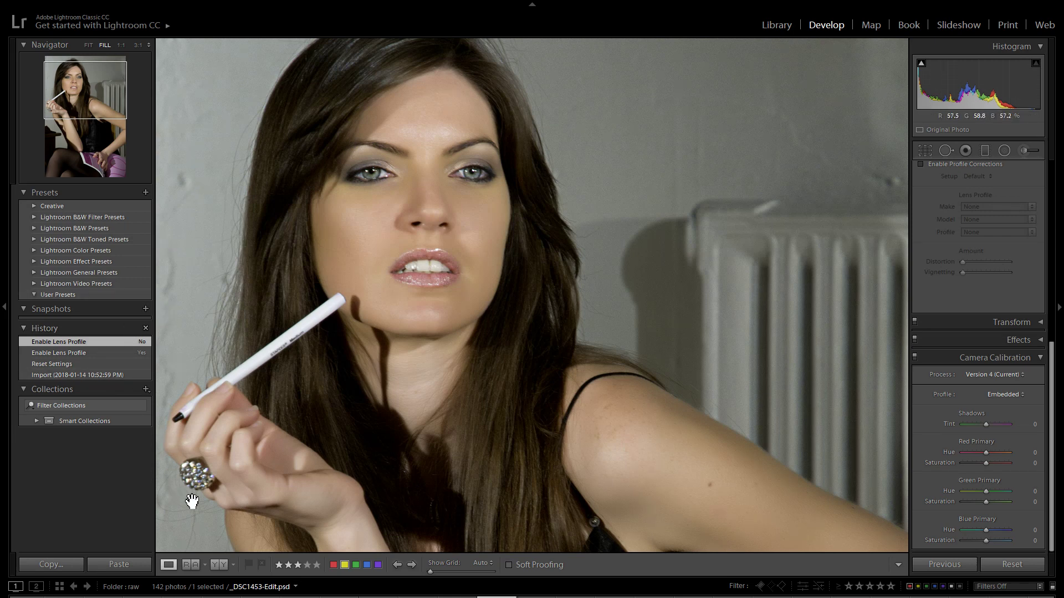
{"action": "left_click_drag", "start_coordinate": [407, 520], "coordinate": [398, 330]}
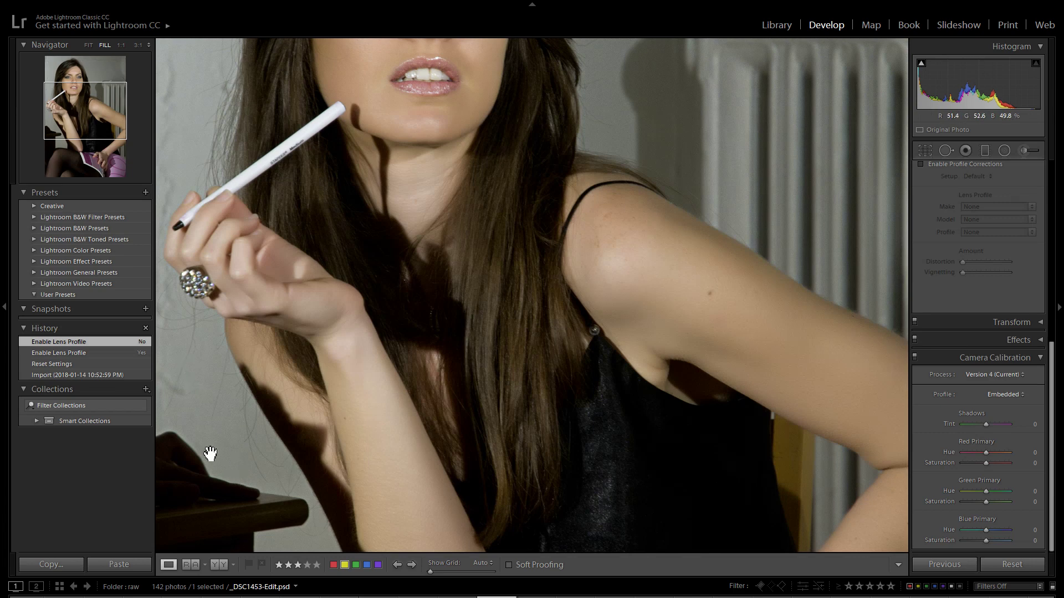
{"action": "left_click_drag", "start_coordinate": [351, 523], "coordinate": [240, 404]}
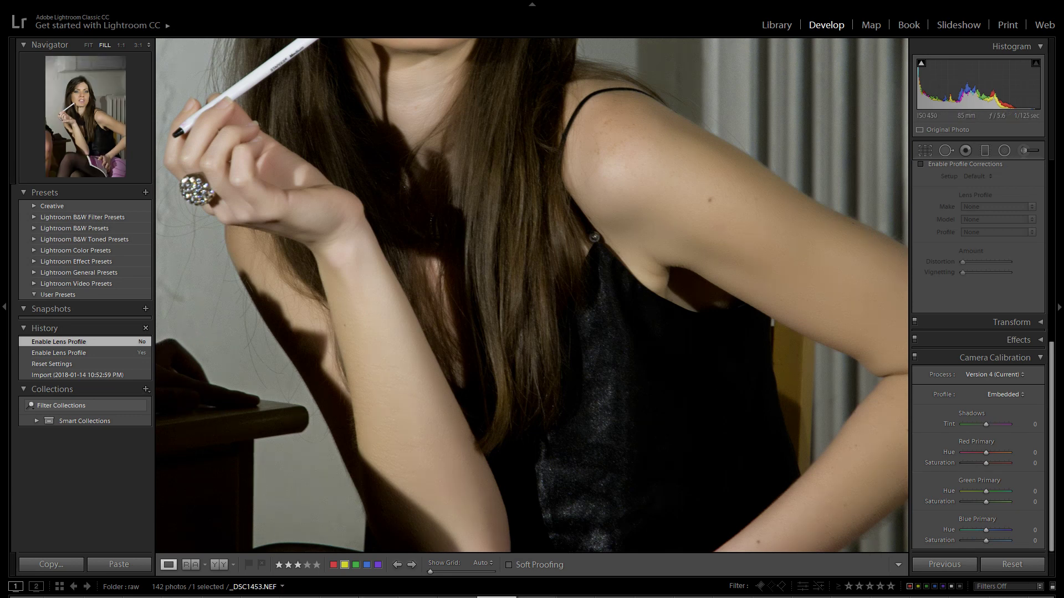
{"action": "left_click", "coordinate": [536, 597]}
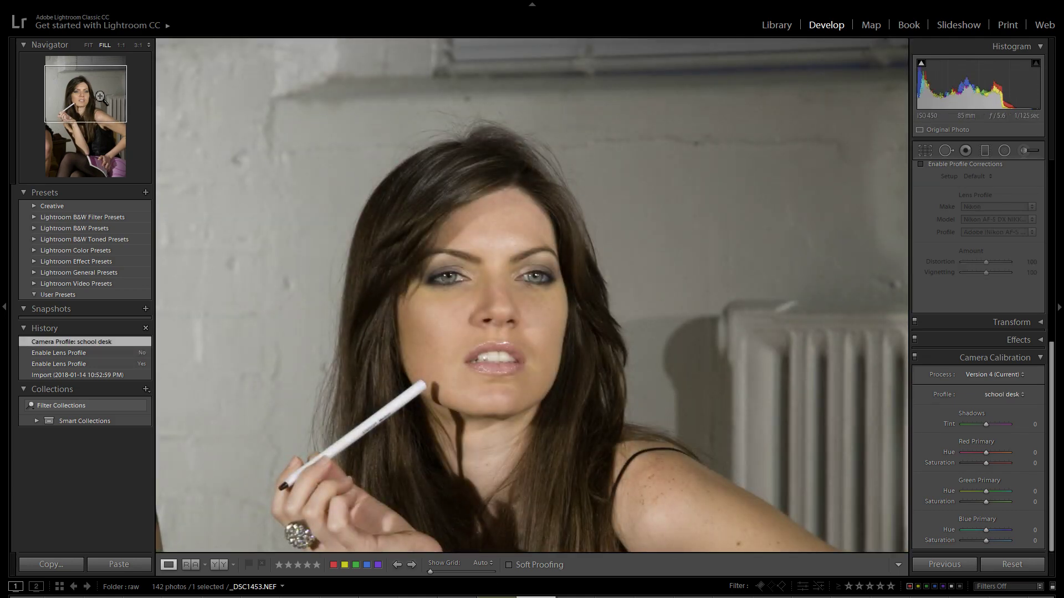
{"action": "left_click_drag", "start_coordinate": [99, 108], "coordinate": [69, 128]}
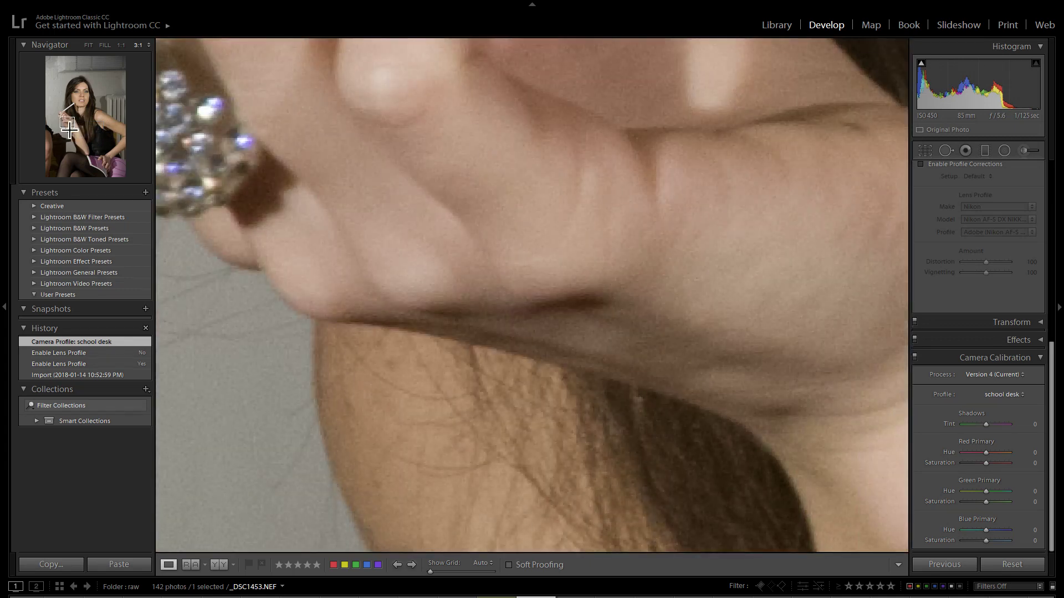
{"action": "left_click", "coordinate": [87, 45]}
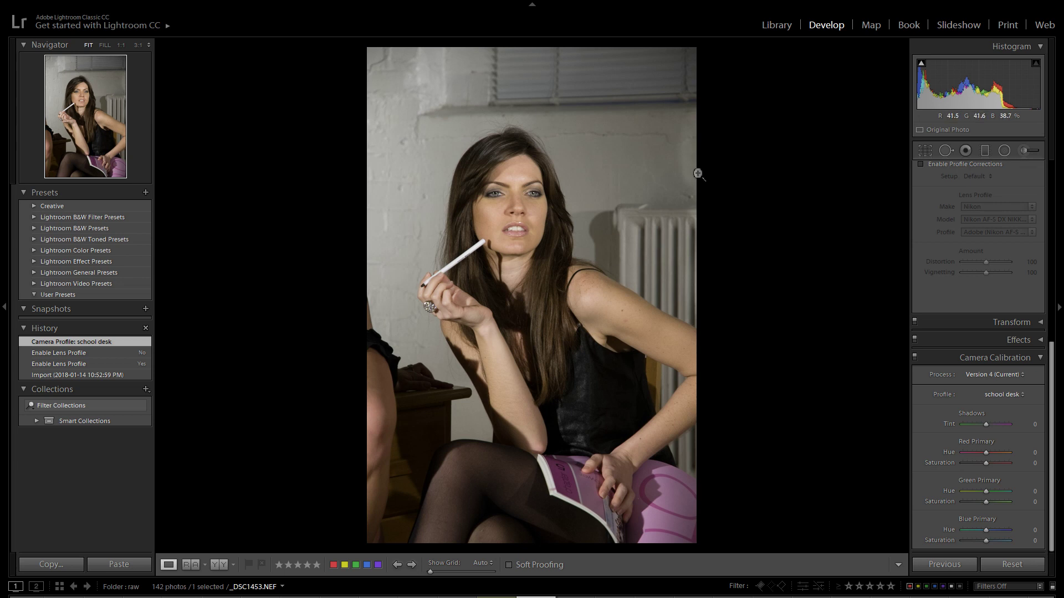
{"action": "key", "text": "Right"}
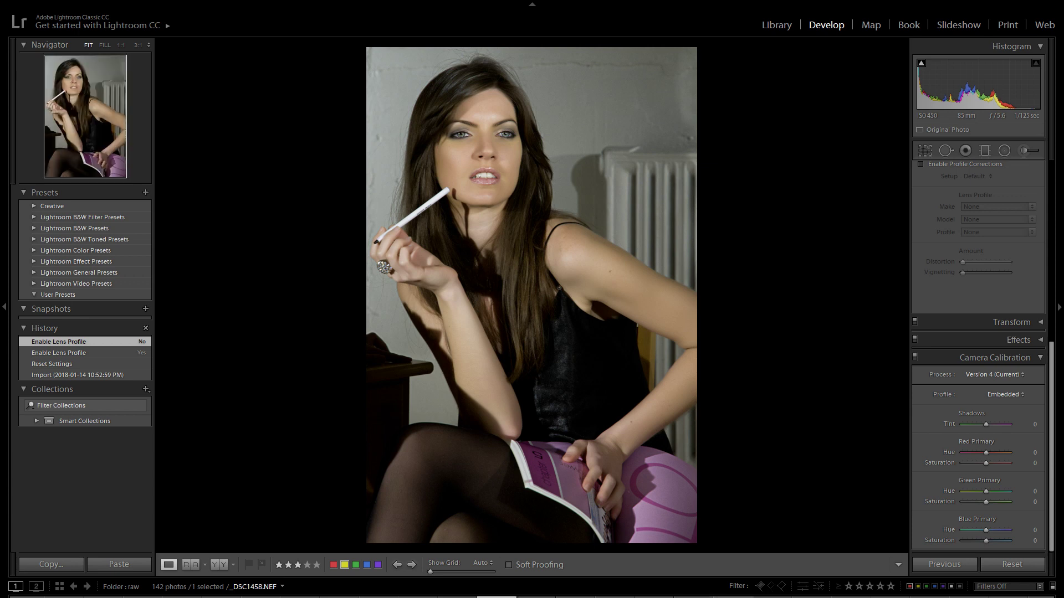
Step: Browse forward through the folder's photos to the finished telephone portrait _DSC1468-Edit.psd
{"action": "left_click", "coordinate": [733, 597]}
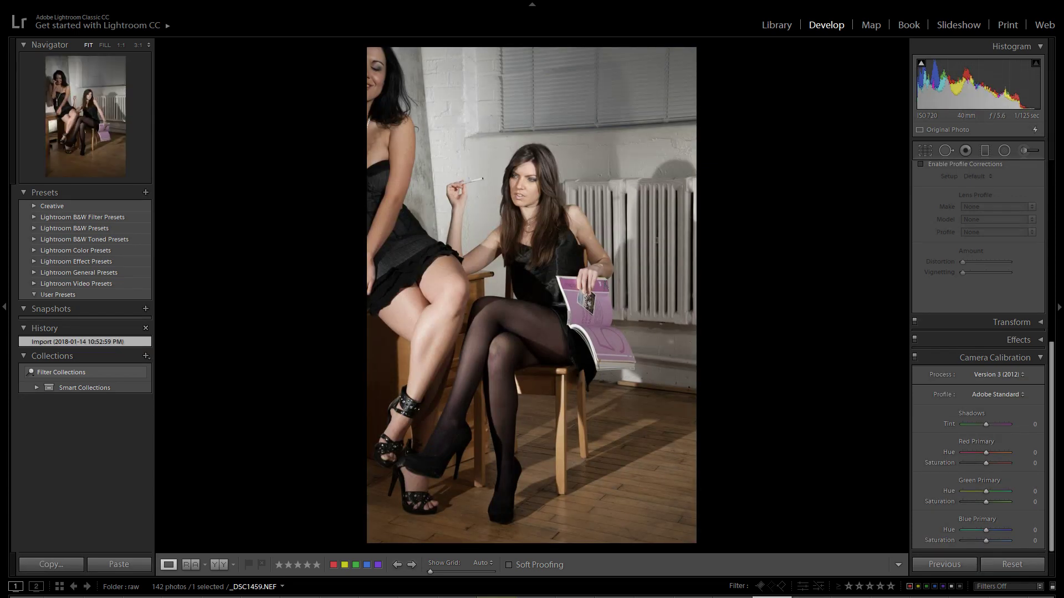
{"action": "left_click", "coordinate": [772, 597]}
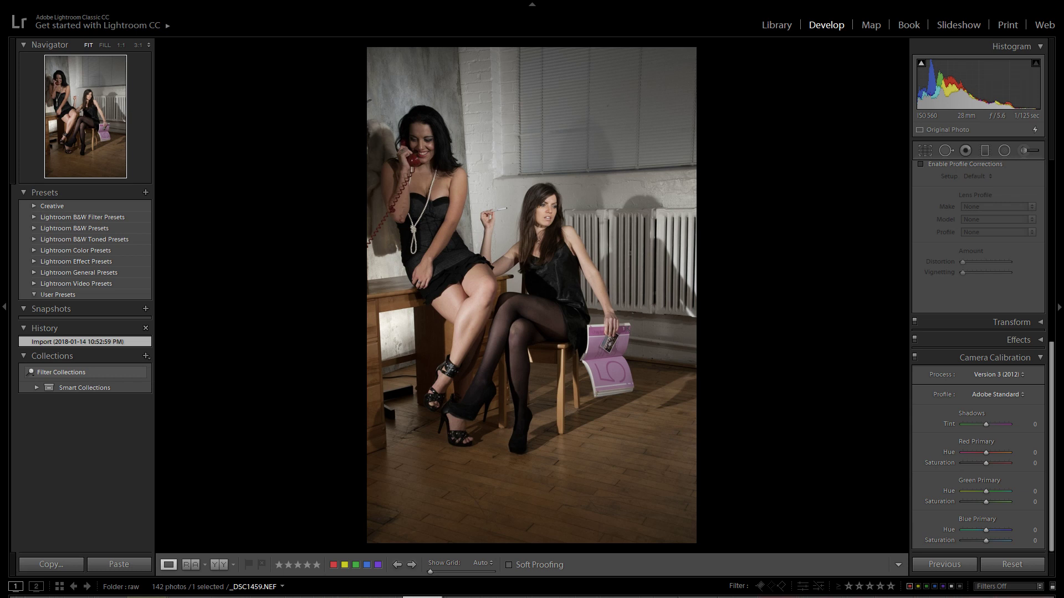
{"action": "key", "text": "Right"}
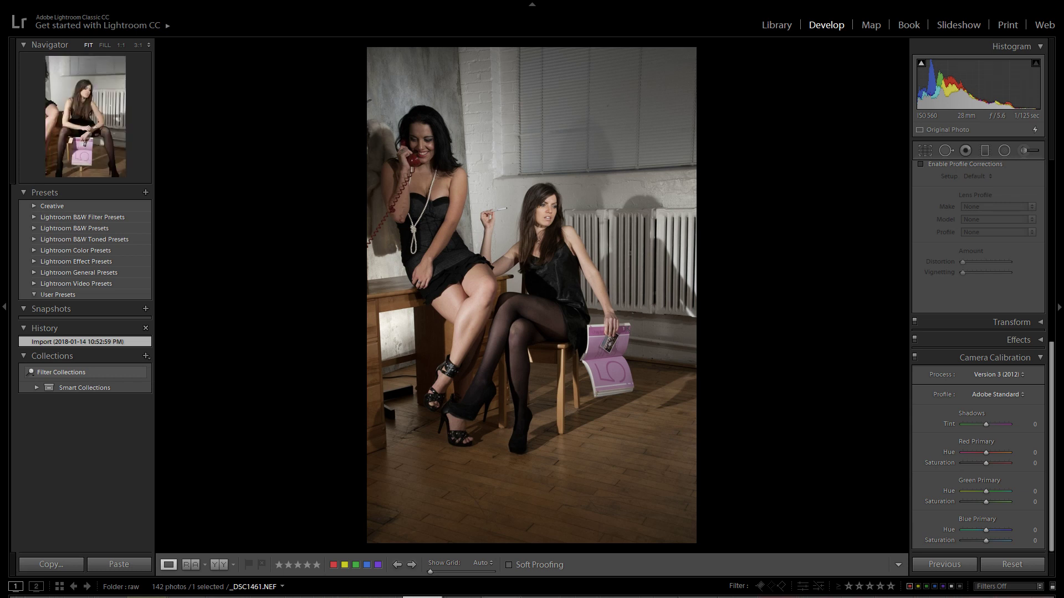
{"action": "key", "text": "Right"}
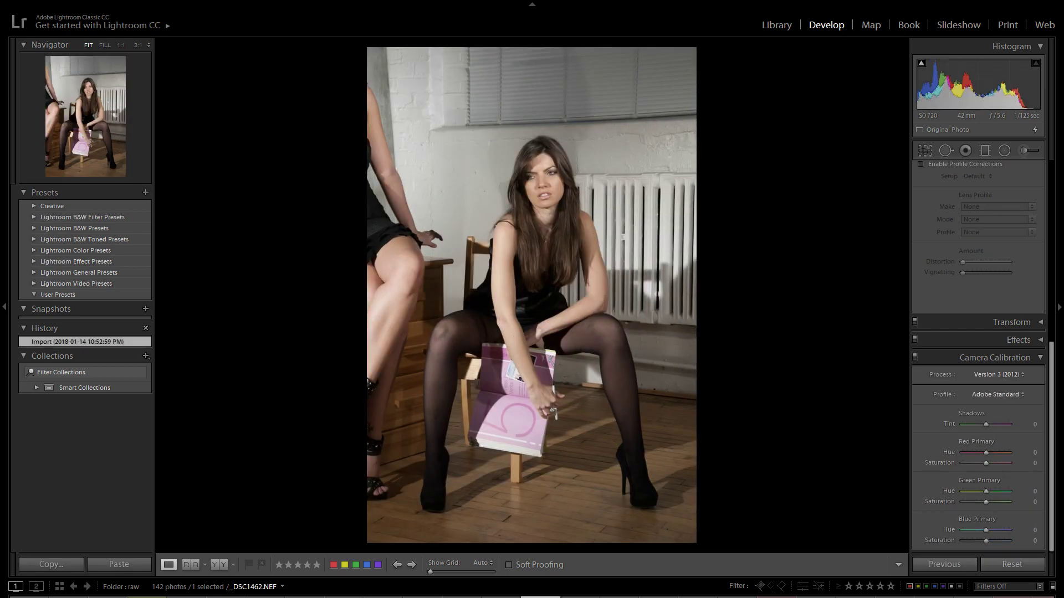
{"action": "key", "text": "Right"}
{"action": "key", "text": "Right"}
{"action": "key", "text": "Right"}
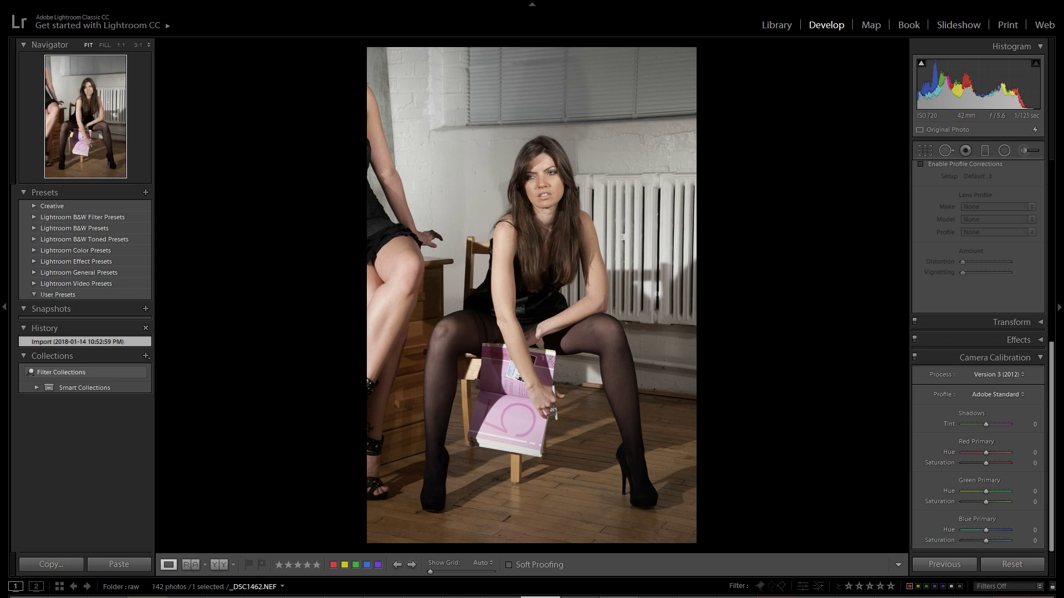
{"action": "key", "text": "Right"}
{"action": "key", "text": "Right"}
{"action": "key", "text": "Right"}
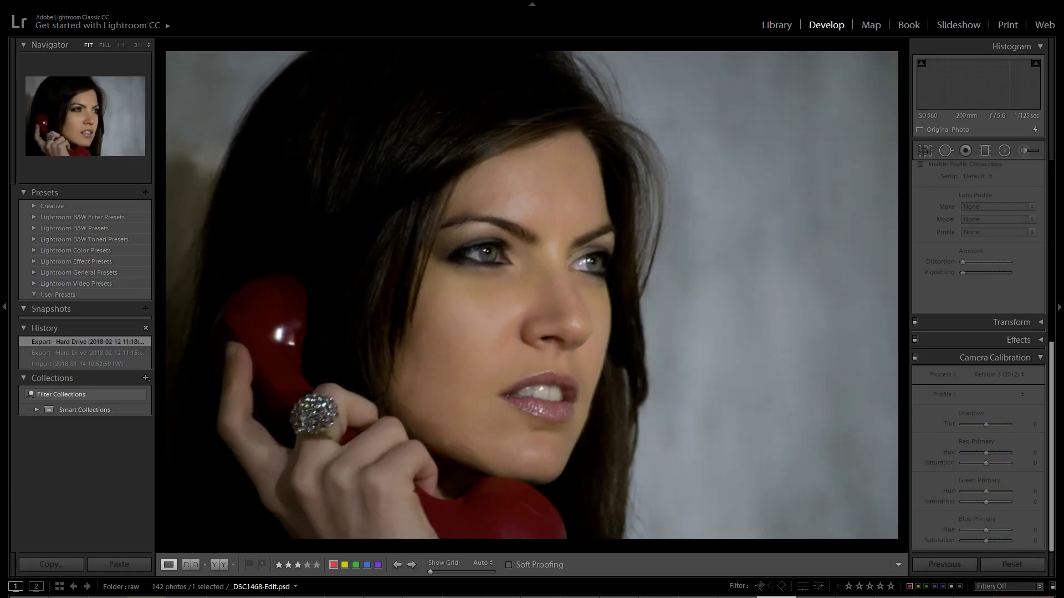
Step: Compare the edited telephone portrait with its raw original _DSC1468.NEF and enable lens profile corrections on the raw file
{"action": "key", "text": "Right"}
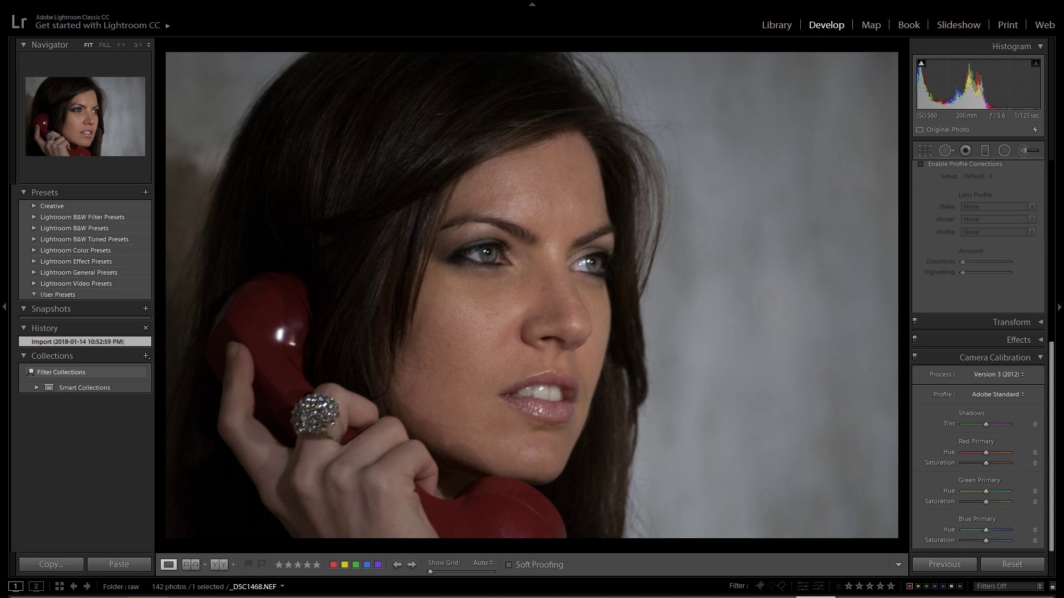
{"action": "key", "text": "Right"}
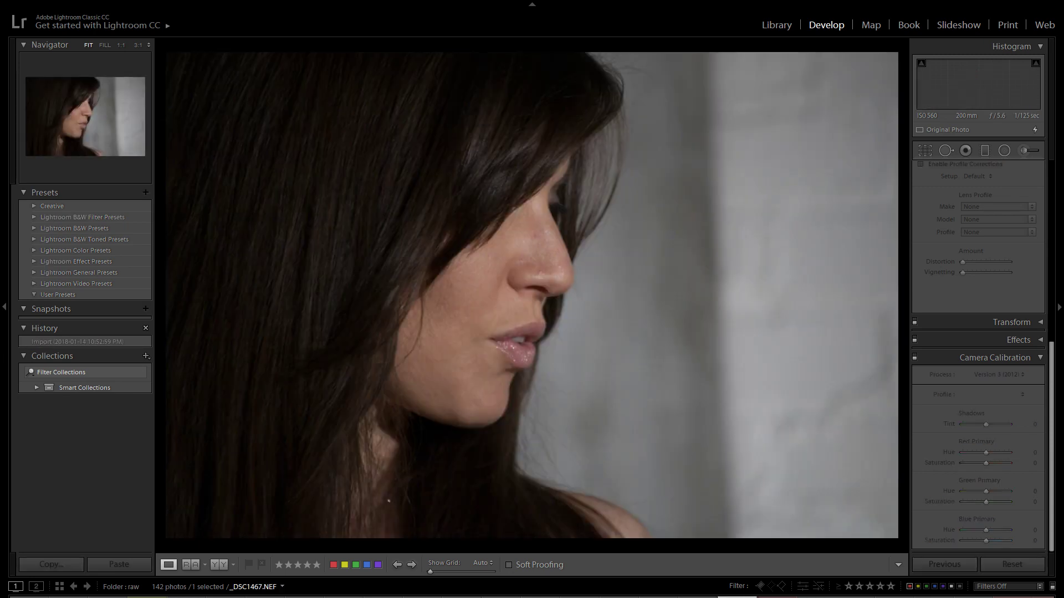
{"action": "key", "text": "Right"}
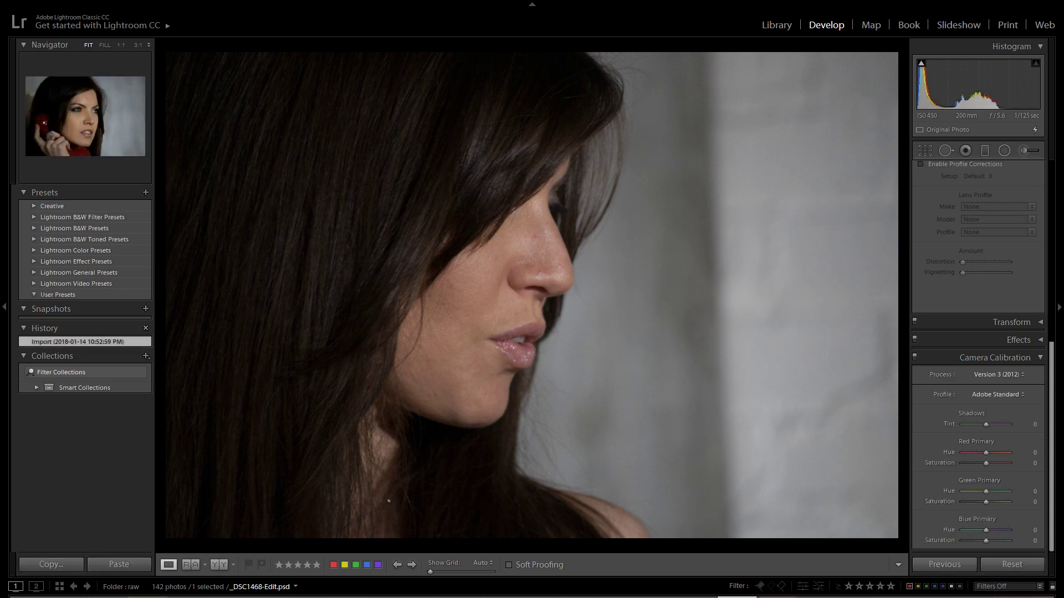
{"action": "key", "text": "Right"}
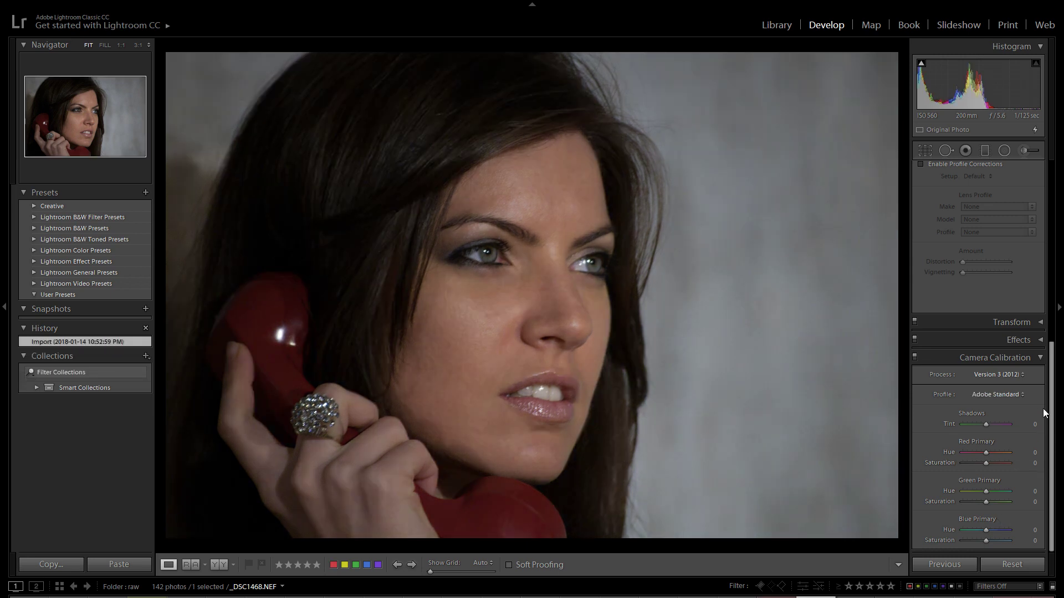
{"action": "left_click_drag", "start_coordinate": [1055, 380], "coordinate": [1054, 311]}
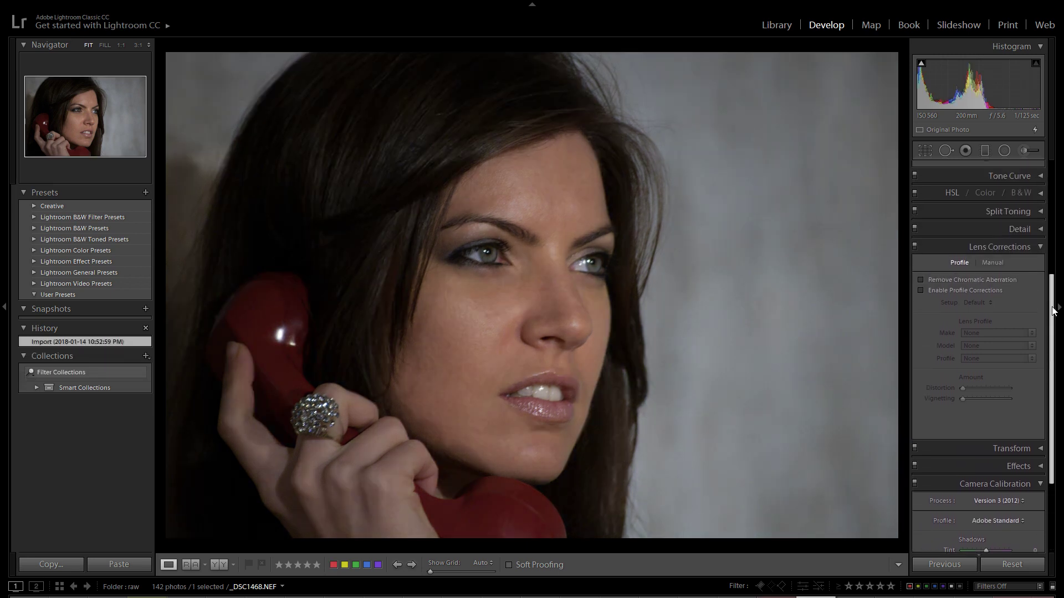
{"action": "left_click", "coordinate": [921, 291]}
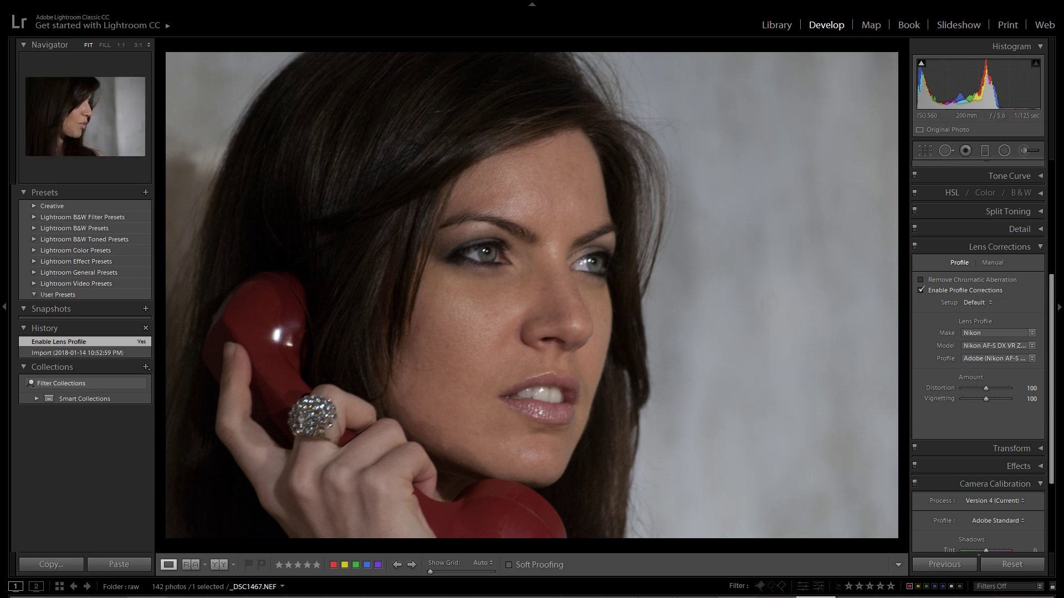
Step: Compare the lens-corrected raw portrait _DSC1468.NEF with its finished version _DSC1468-Edit.psd
{"action": "left_click", "coordinate": [737, 597]}
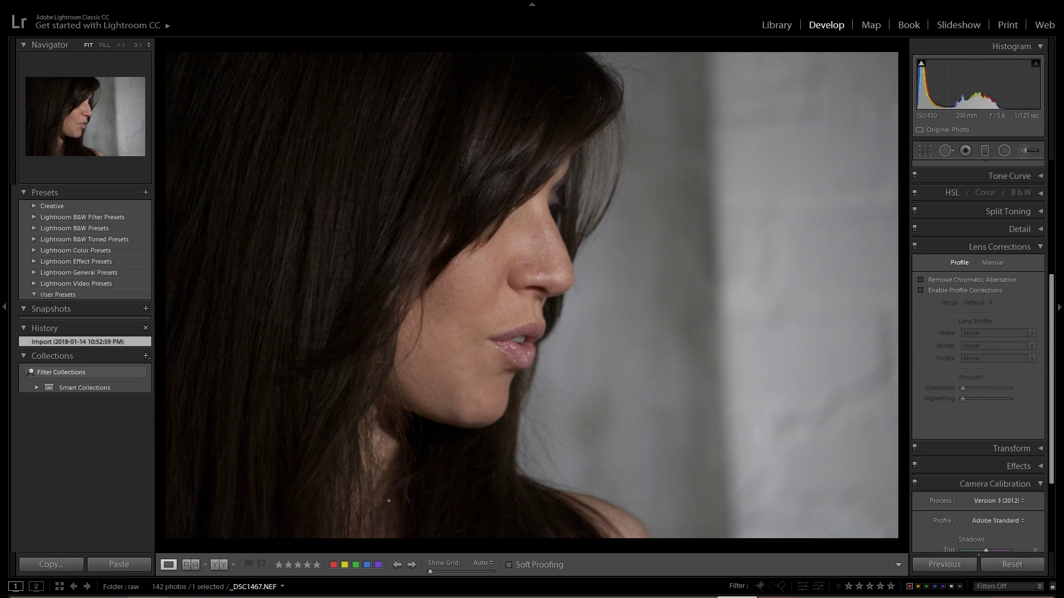
{"action": "left_click", "coordinate": [776, 597]}
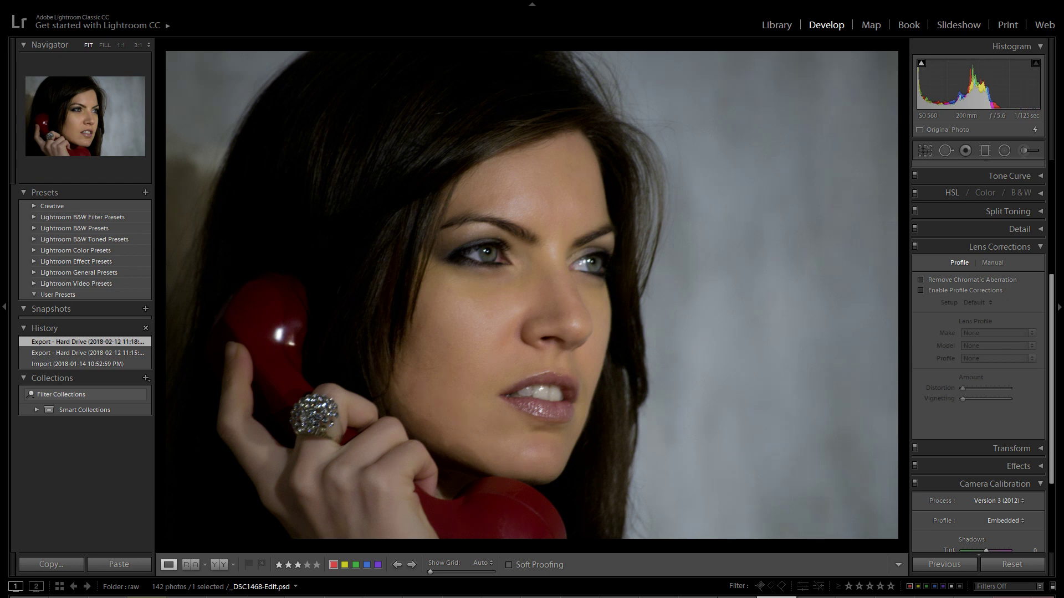
{"action": "left_click", "coordinate": [814, 597]}
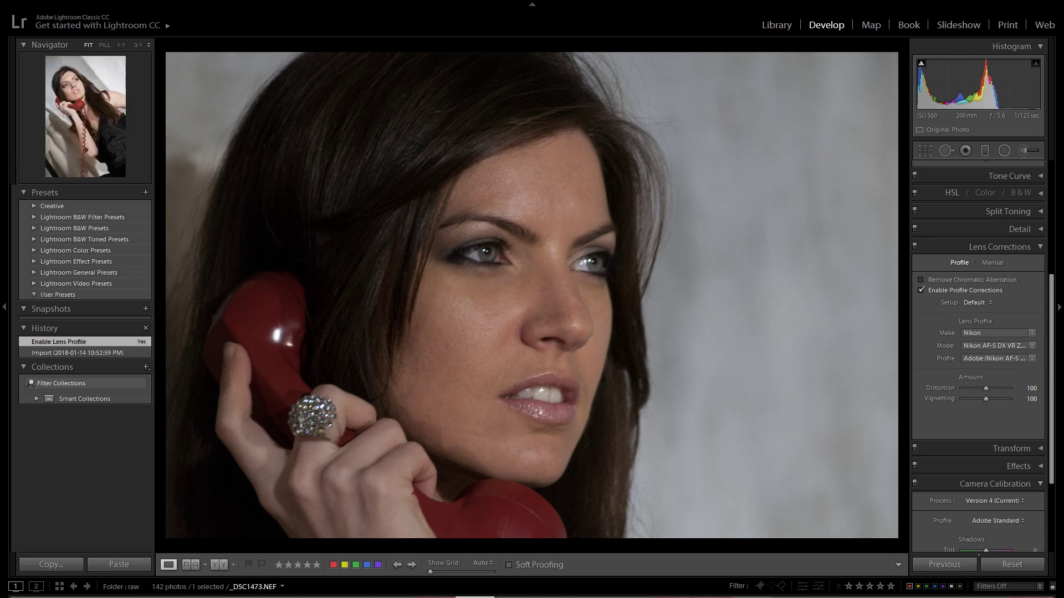
Step: View the raw photo _DSC1473.NEF and its two finished edits, _DSC1473-Edit.psd and _DSC1473-Edit-warm.psd
{"action": "left_click", "coordinate": [476, 597]}
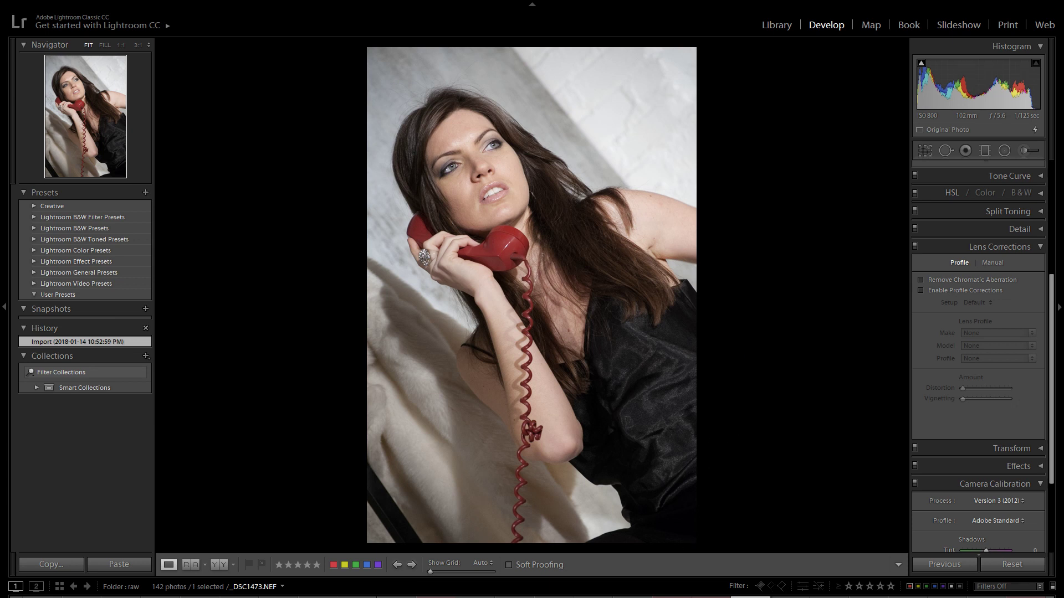
{"action": "key", "text": "Right"}
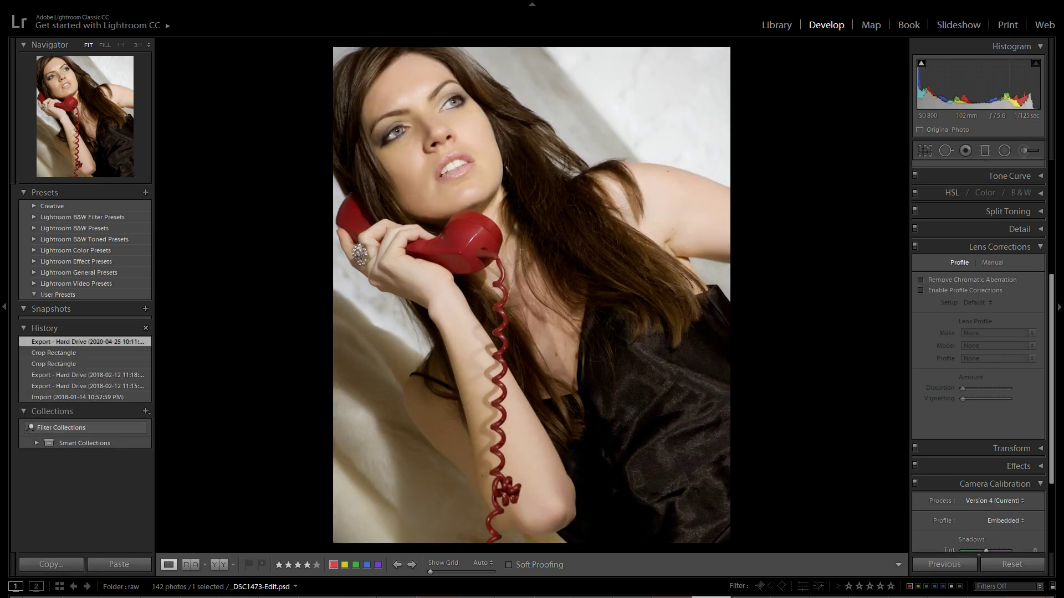
{"action": "key", "text": "Right"}
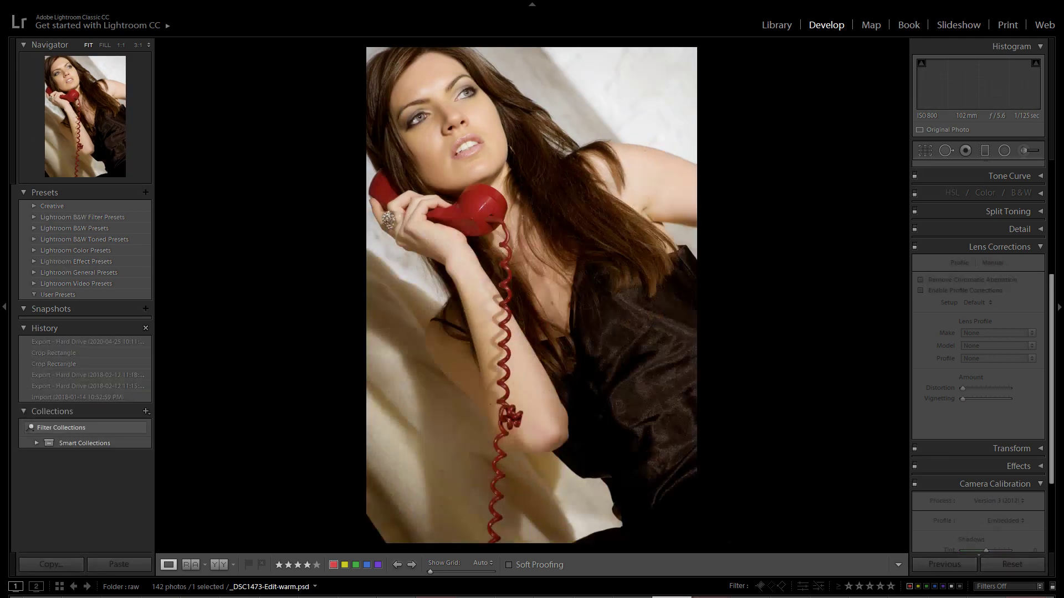
Step: Alternate between _DSC1473-Edit.psd and _DSC1473-Edit-warm.psd to compare their crop and color tone
{"action": "key", "text": "Left"}
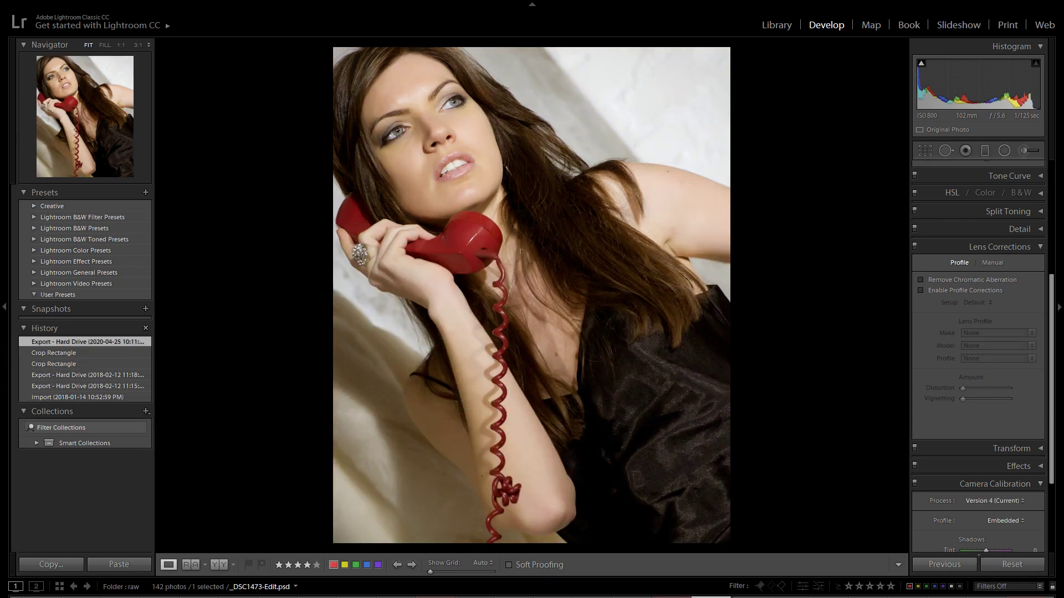
{"action": "key", "text": "Right"}
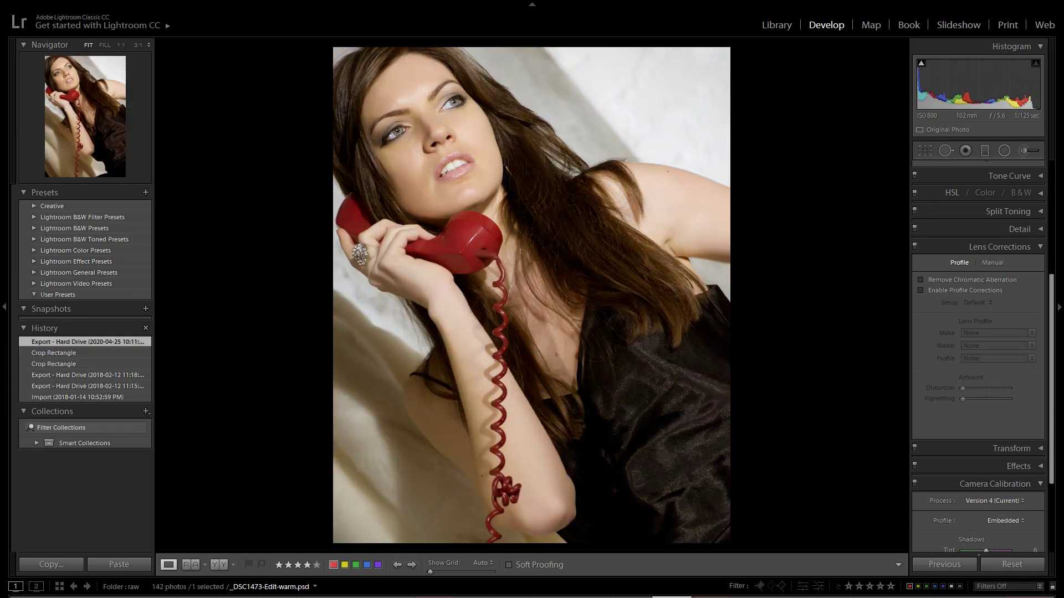
{"action": "key", "text": "Left"}
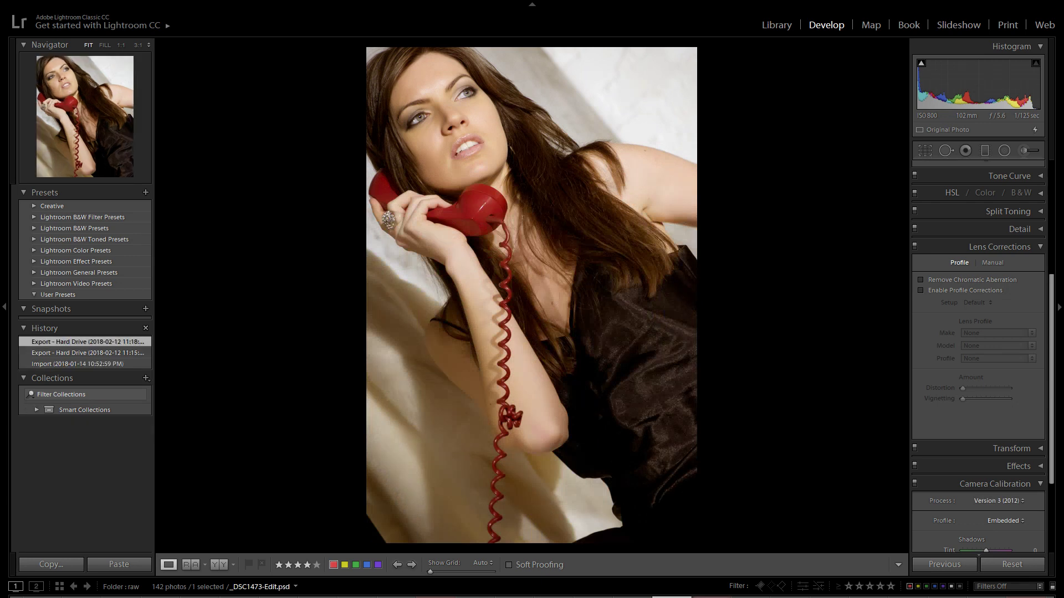
{"action": "key", "text": "Right"}
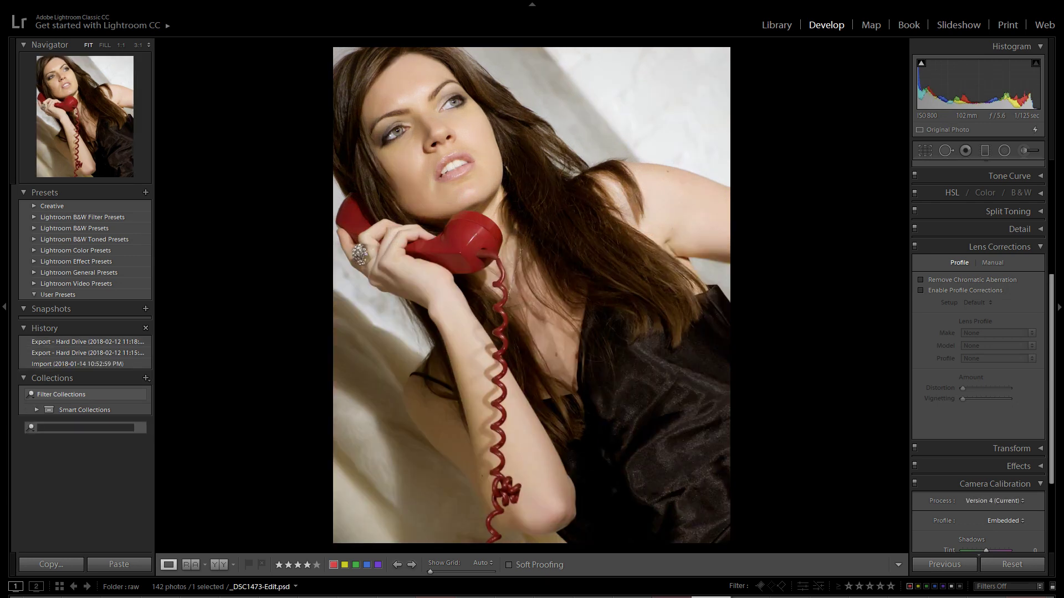
{"action": "key", "text": "Right"}
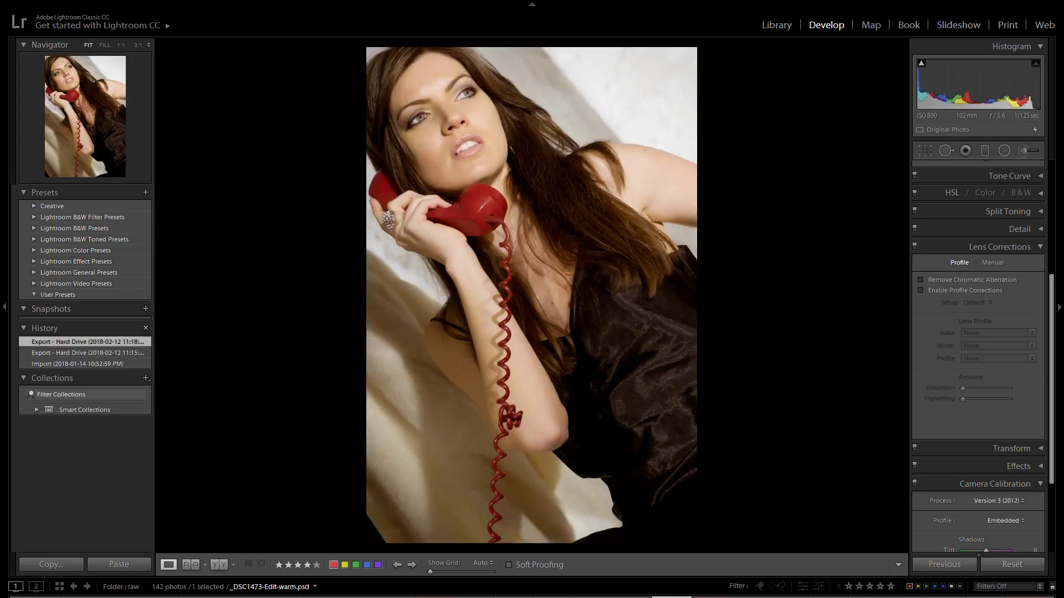
{"action": "key", "text": "Right"}
{"action": "key", "text": "Left"}
{"action": "key", "text": "Right"}
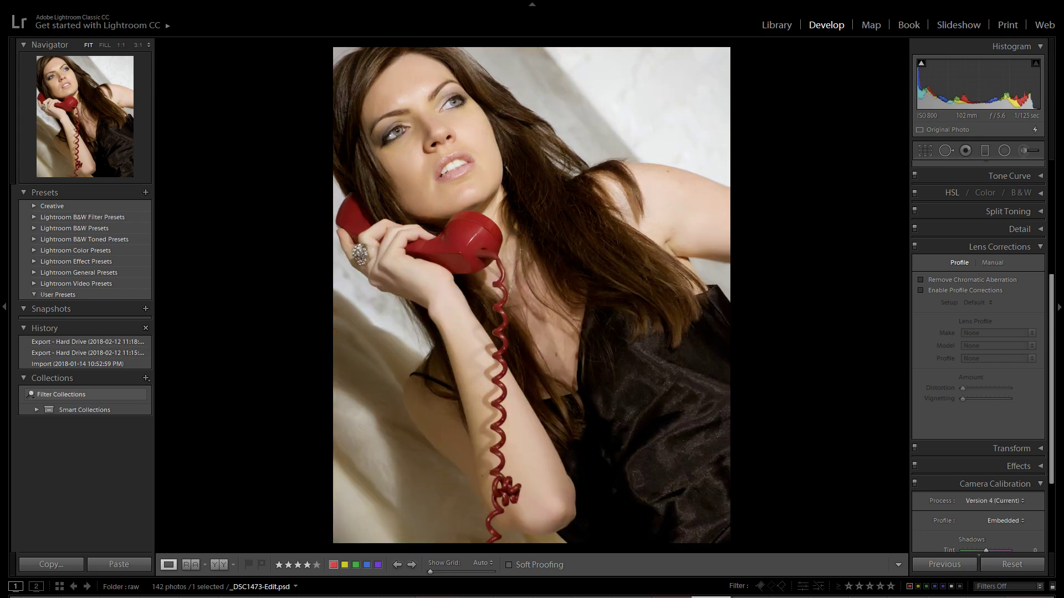
{"action": "key", "text": "Right"}
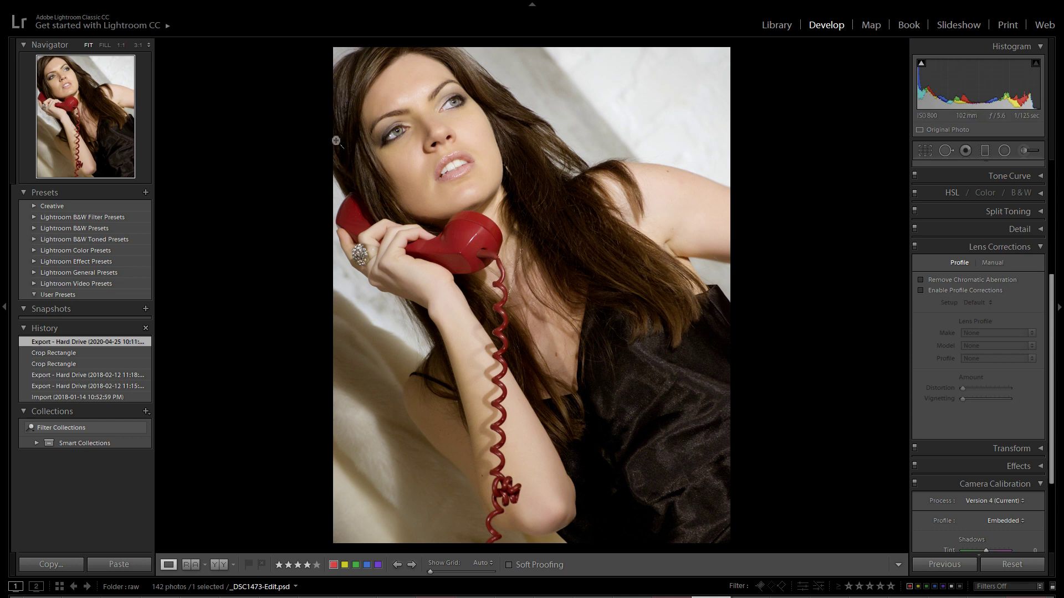
Step: Inspect the hair near the forehead in _DSC1473-Edit.psd at 3:1 and compare the full image with the warm version again
{"action": "left_click", "coordinate": [452, 58]}
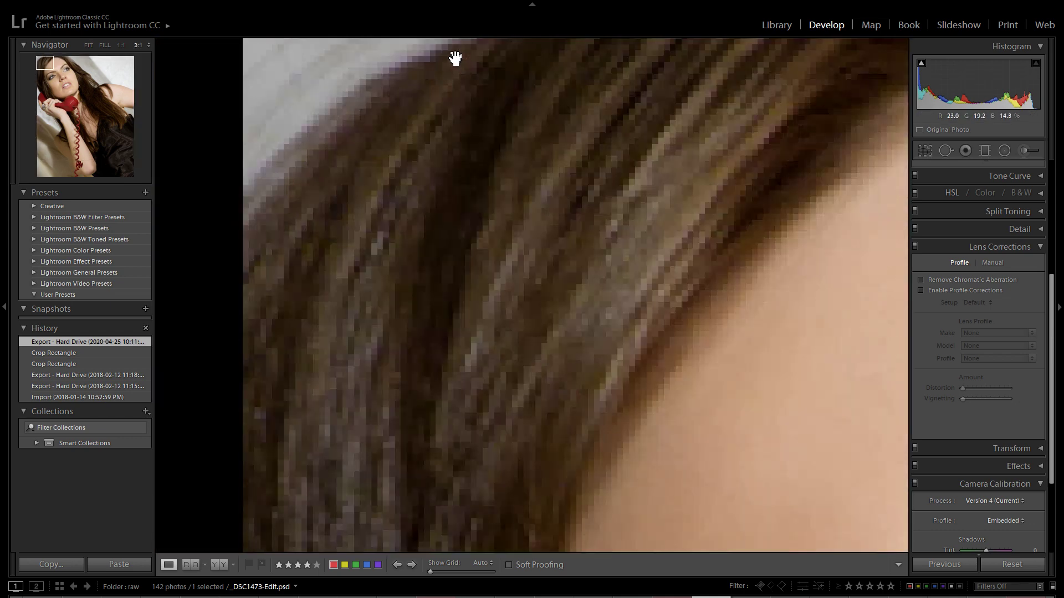
{"action": "left_click", "coordinate": [435, 141]}
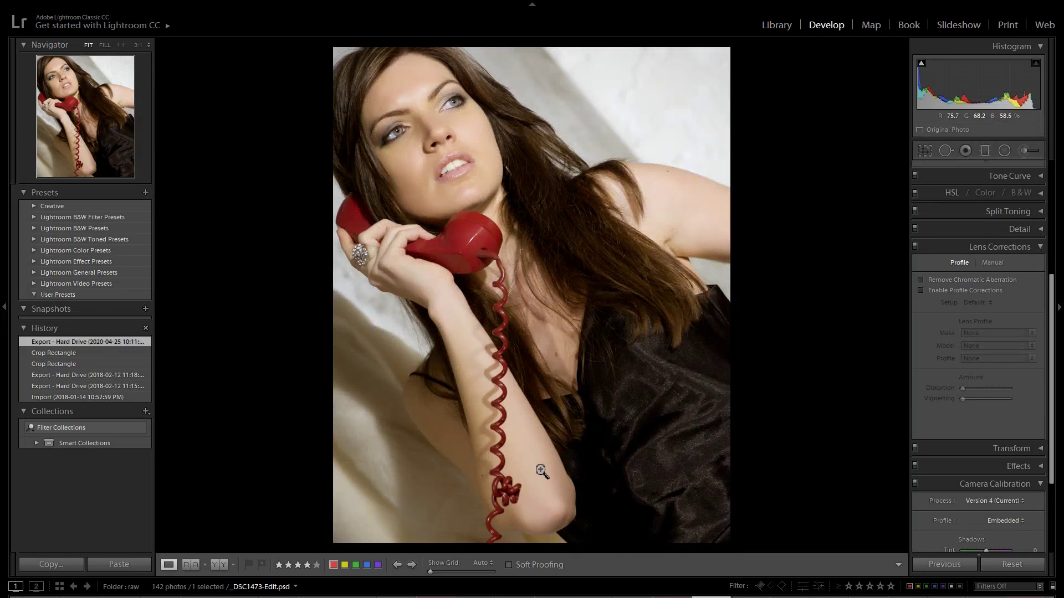
{"action": "key", "text": "Right"}
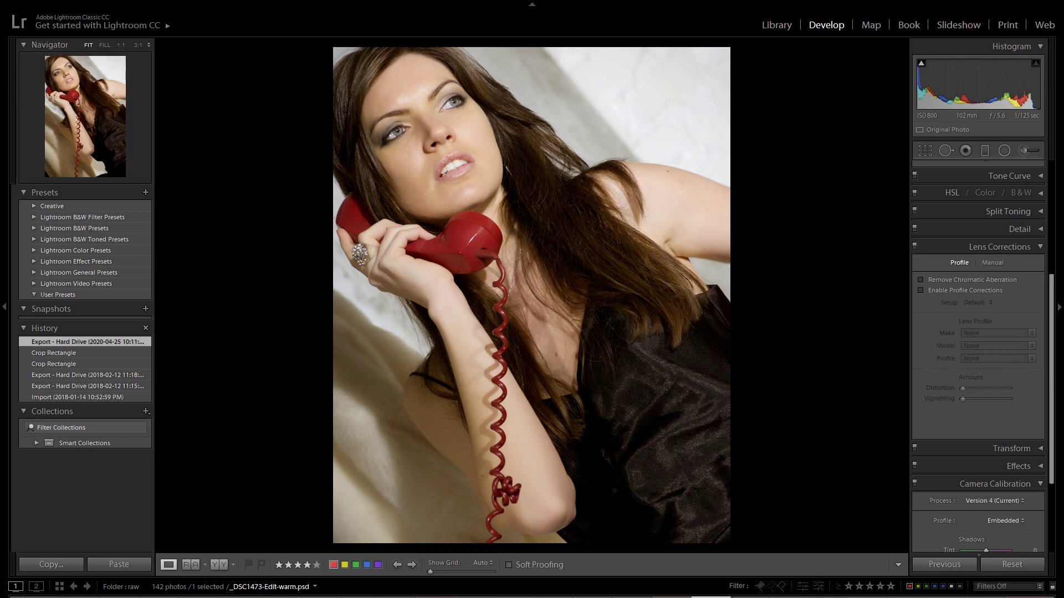
{"action": "key", "text": "Left"}
{"action": "key", "text": "Right"}
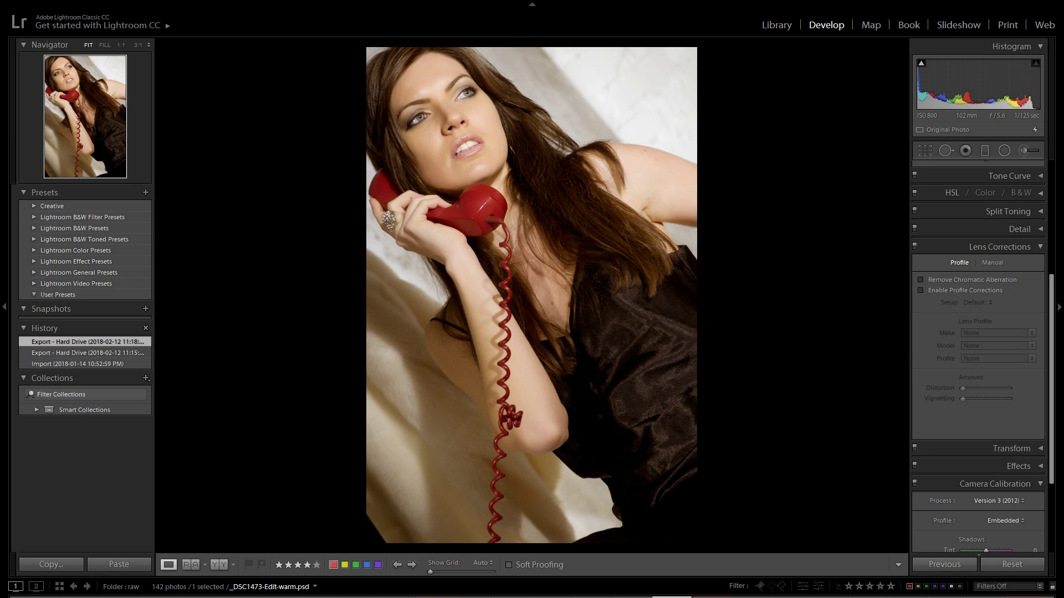
{"action": "key", "text": "Left"}
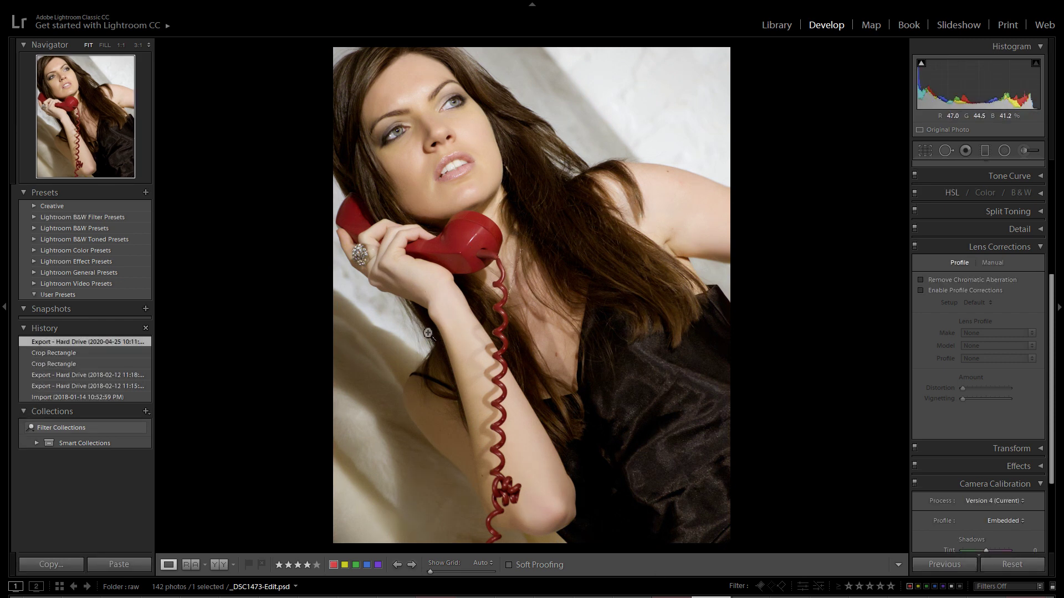
Step: Look ahead to the raw portraits _DSC1478.NEF and _DSC1479.NEF and return to the raw photo _DSC1473.NEF
{"action": "key", "text": "Left"}
{"action": "key", "text": "Right"}
{"action": "key", "text": "Right"}
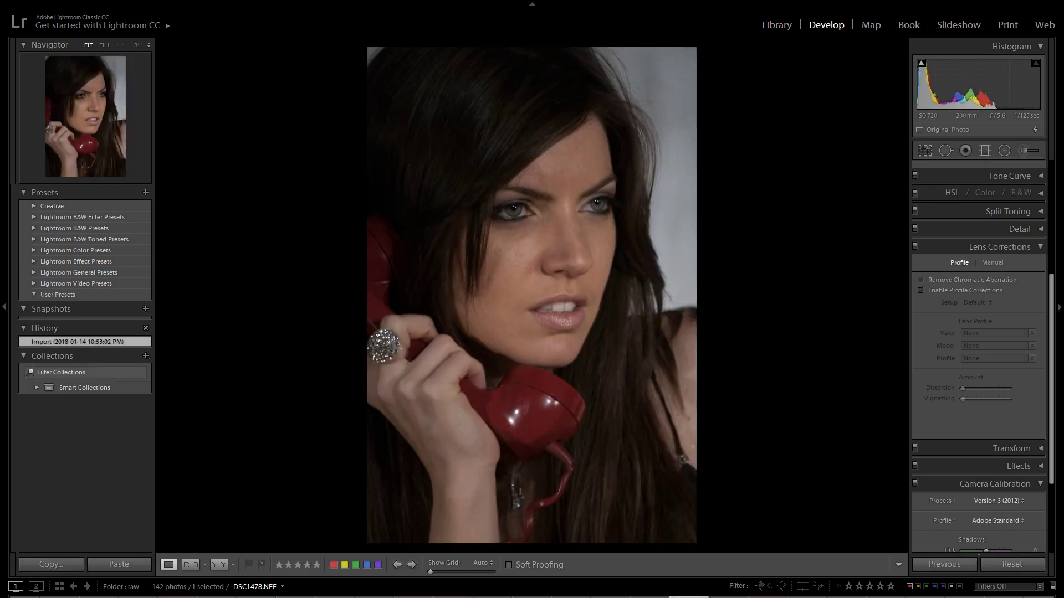
{"action": "key", "text": "Right"}
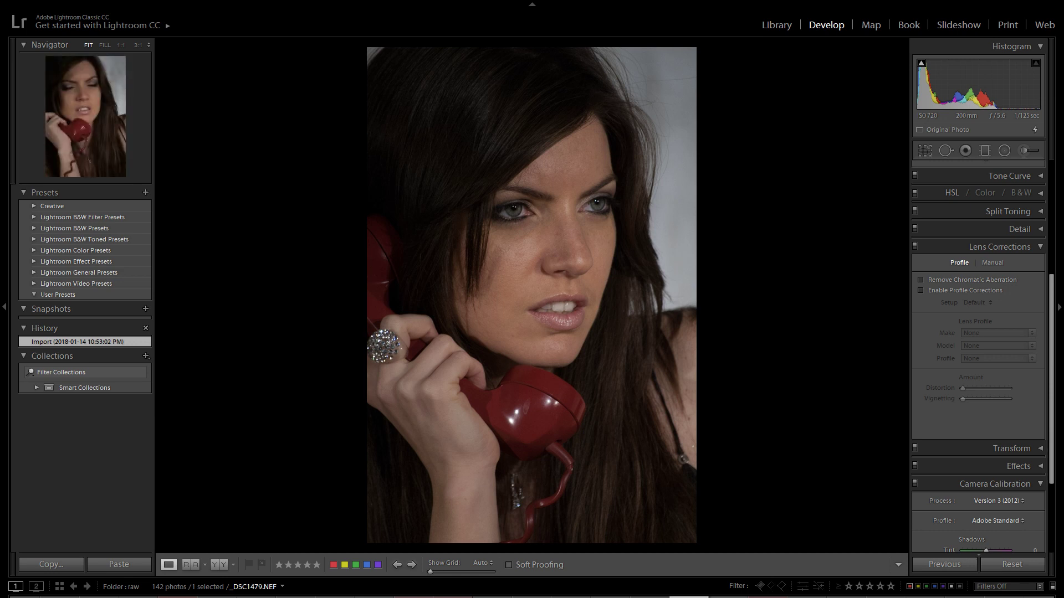
{"action": "key", "text": "Left"}
{"action": "key", "text": "Left"}
{"action": "key", "text": "Left"}
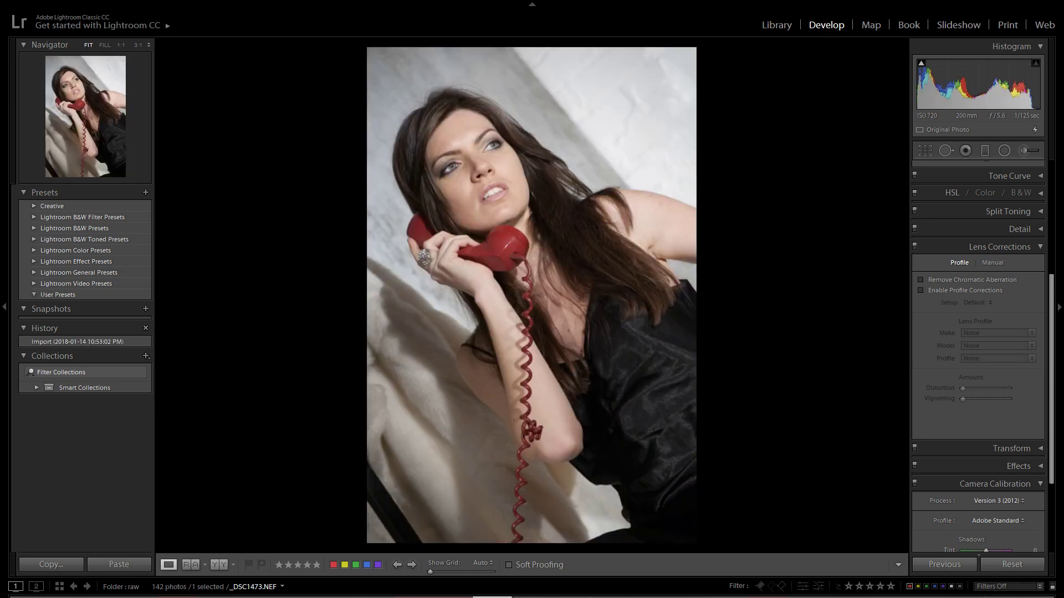
Step: Browse forward through the raw telephone portraits from _DSC1473.NEF to _DSC1481.NEF
{"action": "key", "text": "Right"}
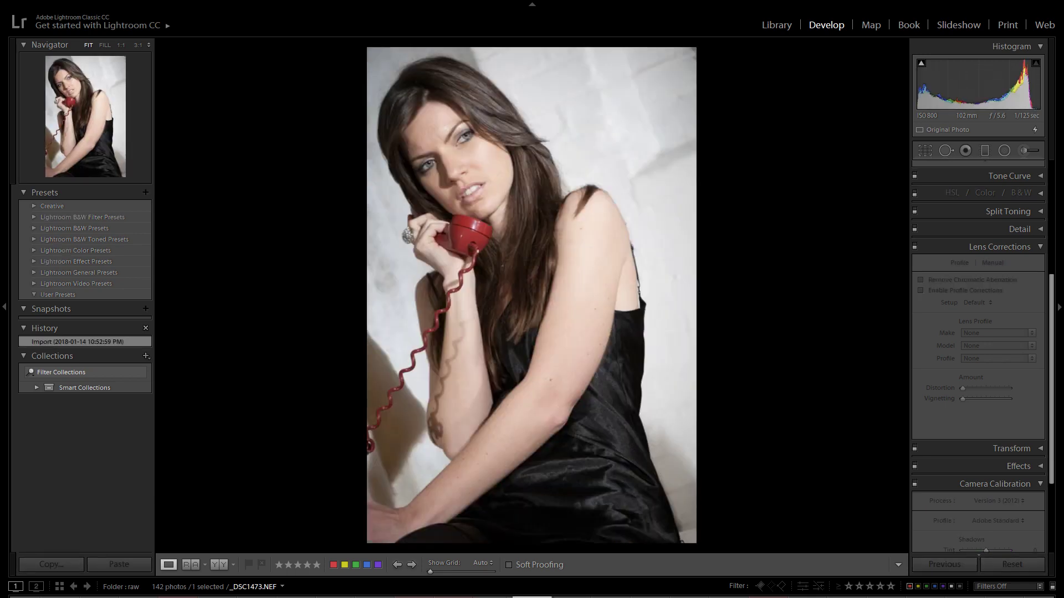
{"action": "key", "text": "Right"}
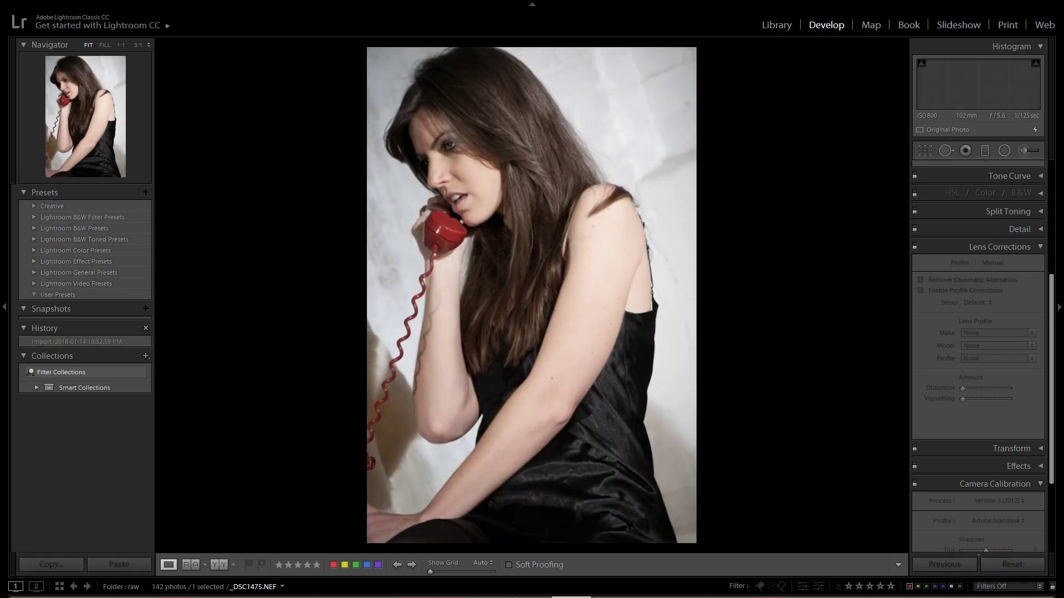
{"action": "key", "text": "Right"}
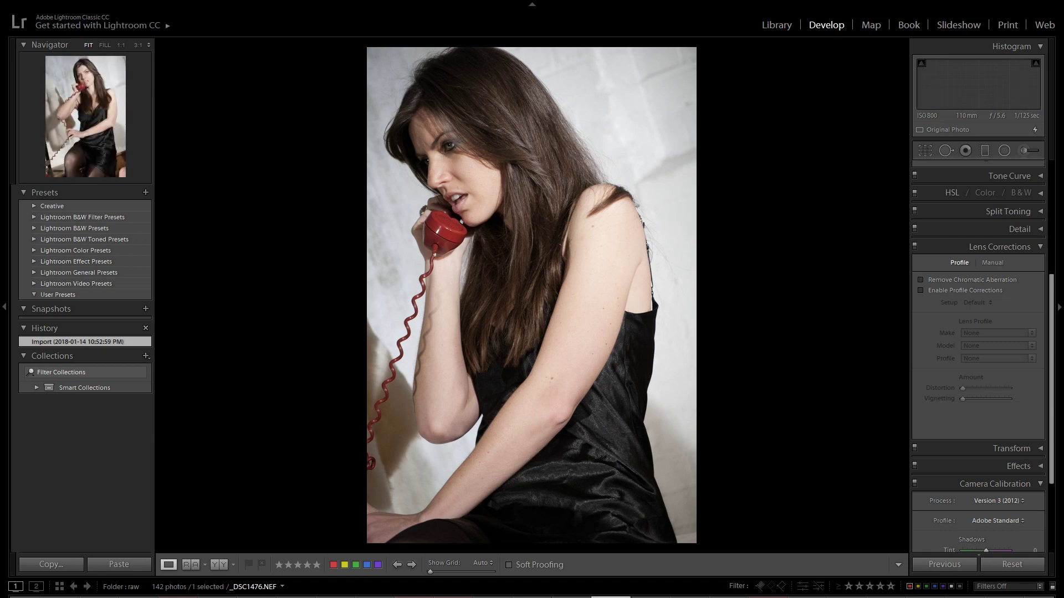
{"action": "key", "text": "Right"}
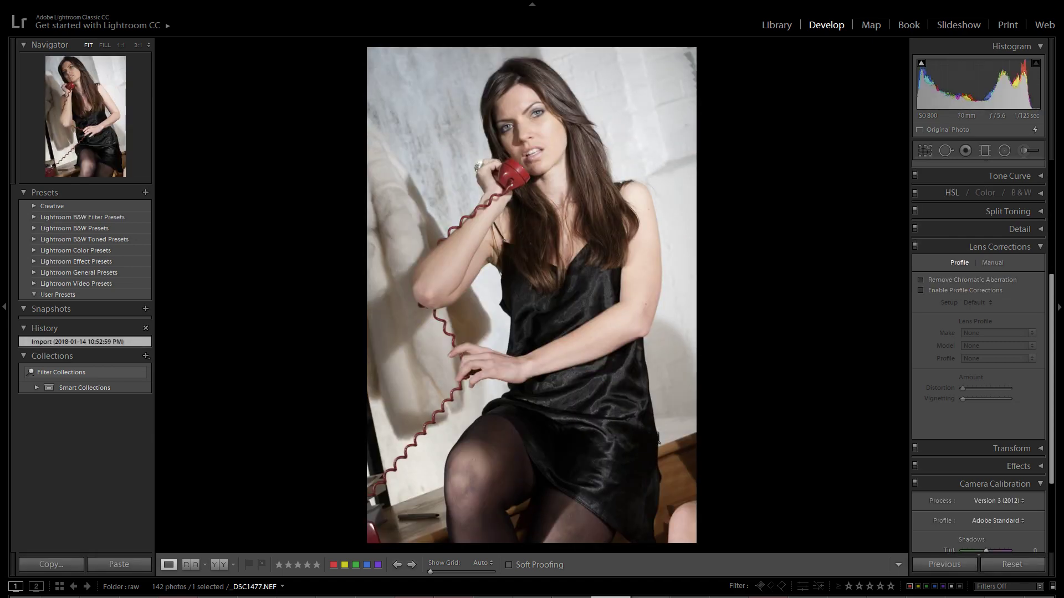
{"action": "key", "text": "Right"}
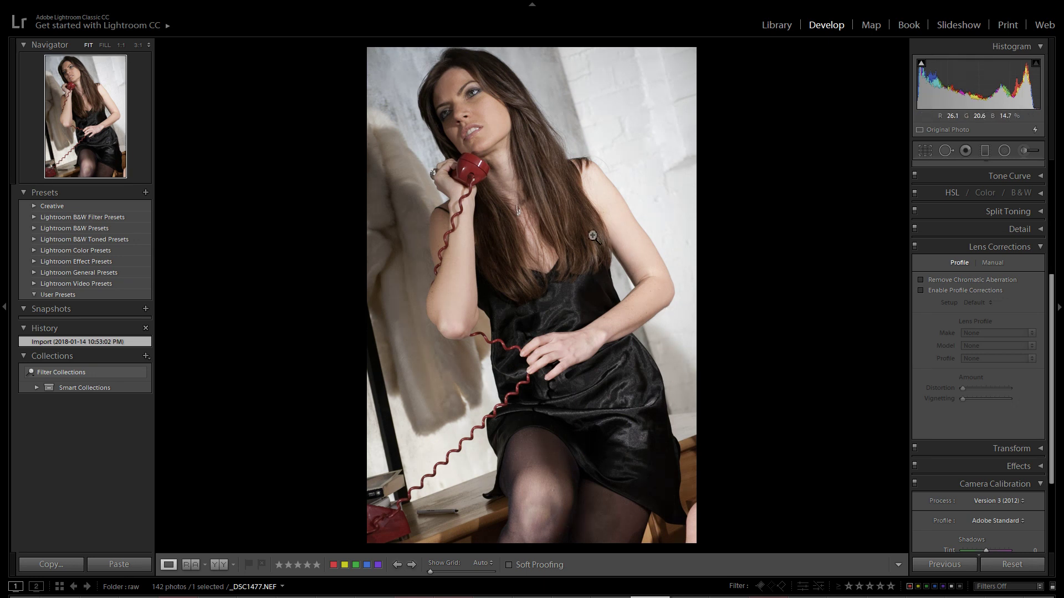
{"action": "key", "text": "Right"}
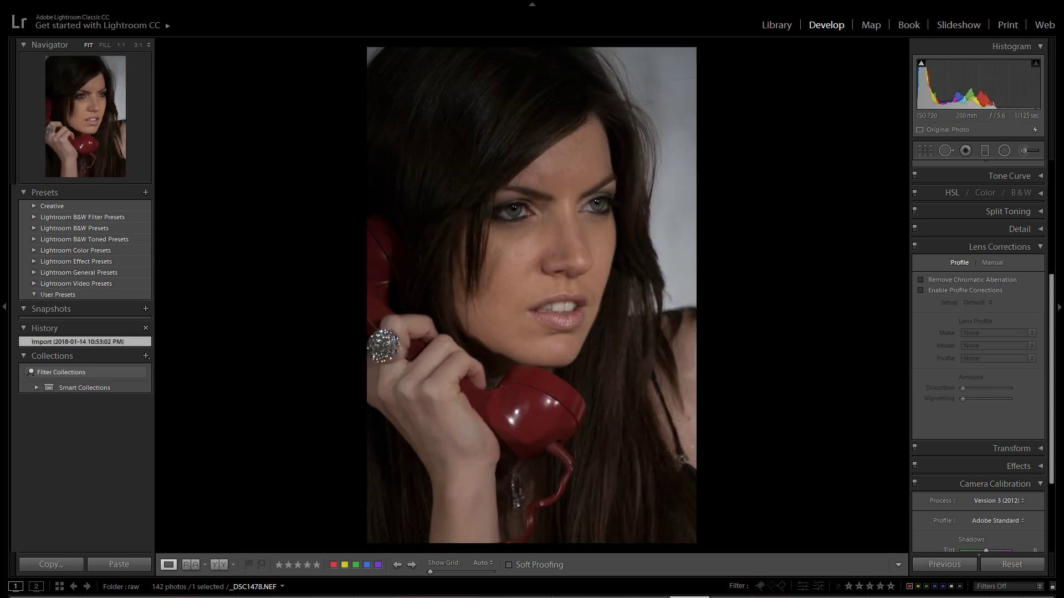
{"action": "key", "text": "Right"}
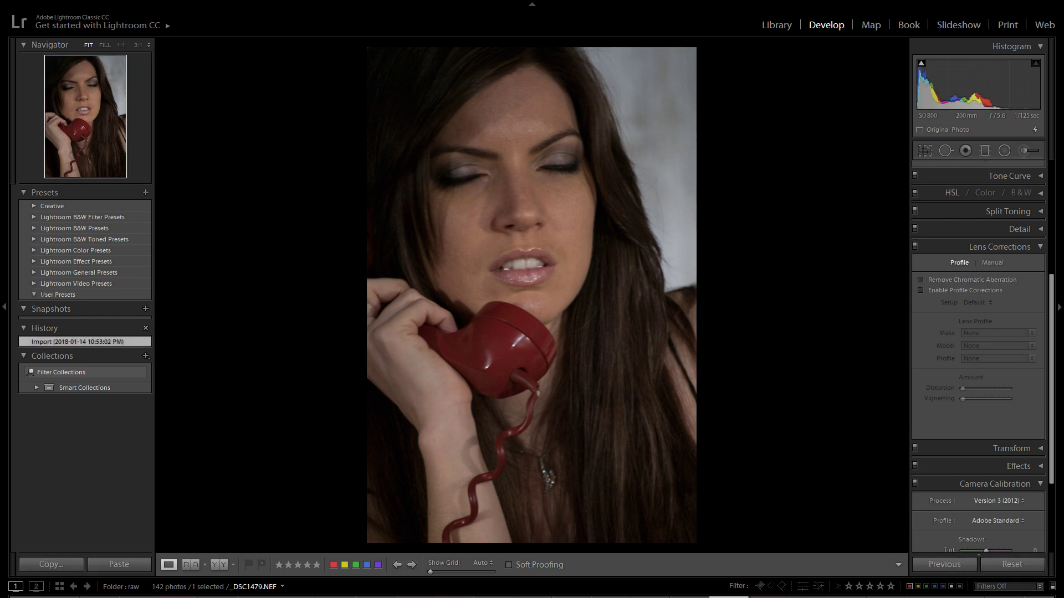
{"action": "key", "text": "Right"}
{"action": "key", "text": "Right"}
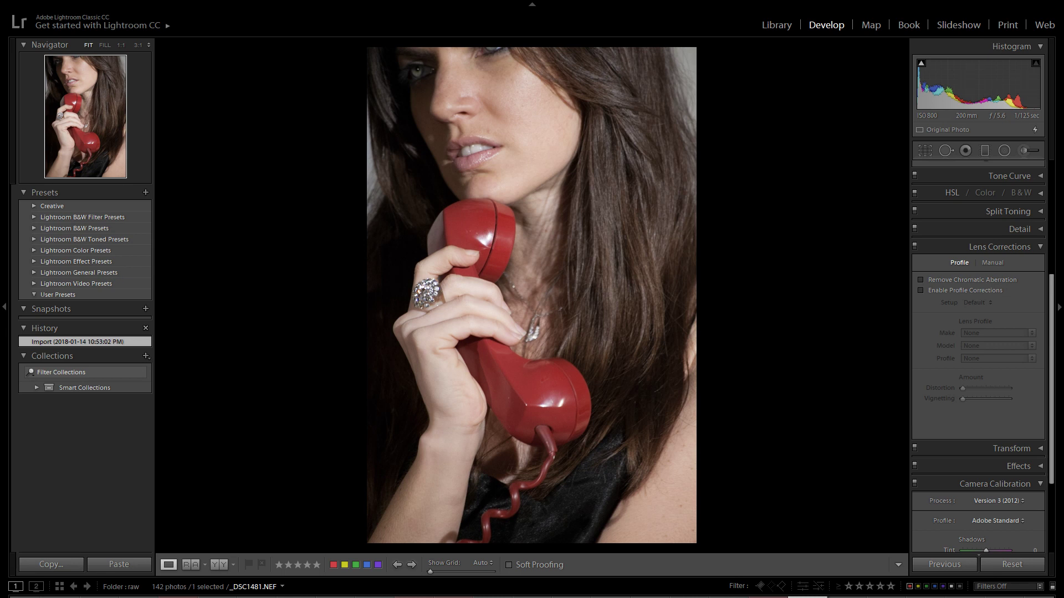
Step: Compare the raw telephone portrait _DSC1480.NEF with its neighbors _DSC1479.NEF and _DSC1481.NEF
{"action": "key", "text": "Left"}
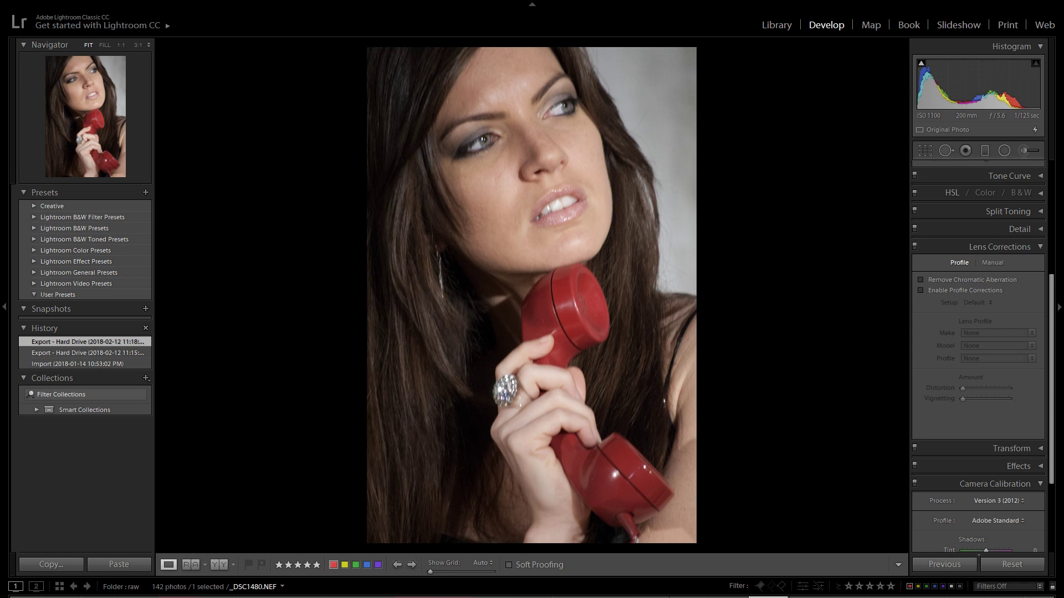
{"action": "key", "text": "Left"}
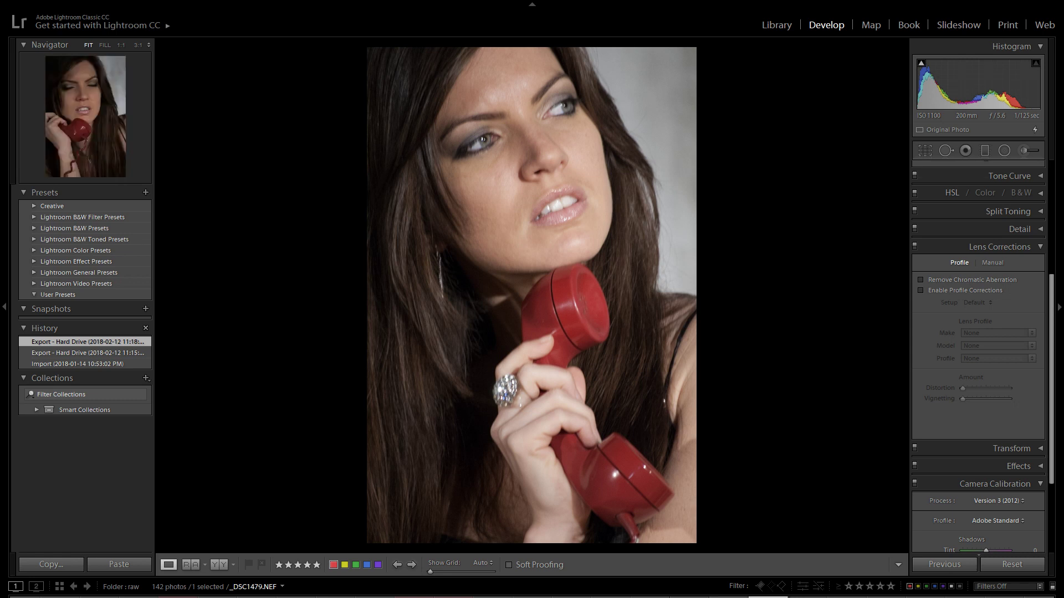
{"action": "key", "text": "Right"}
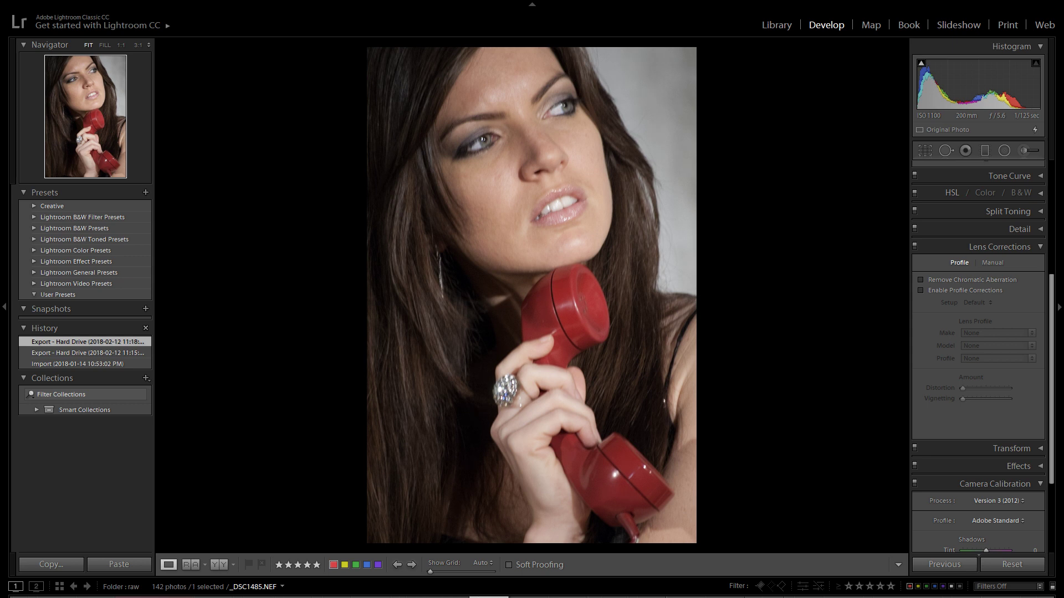
{"action": "key", "text": "Right"}
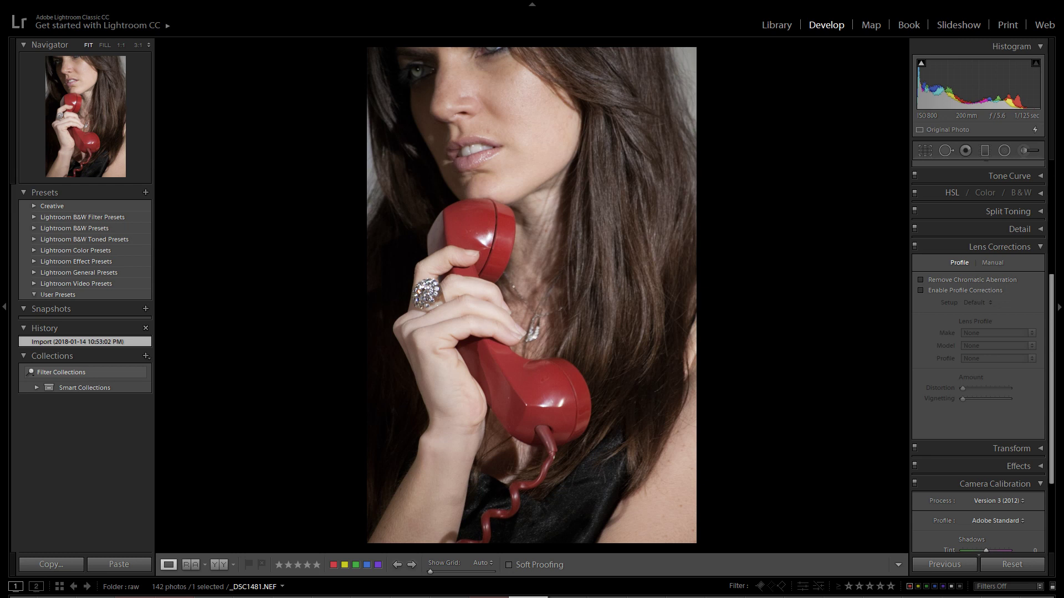
{"action": "key", "text": "Right"}
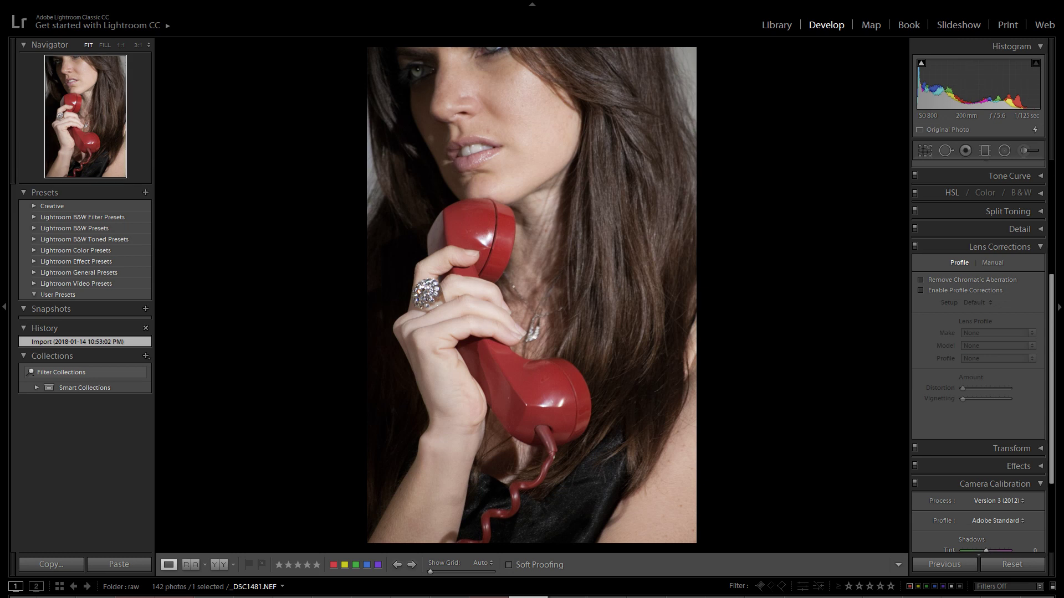
{"action": "key", "text": "Left"}
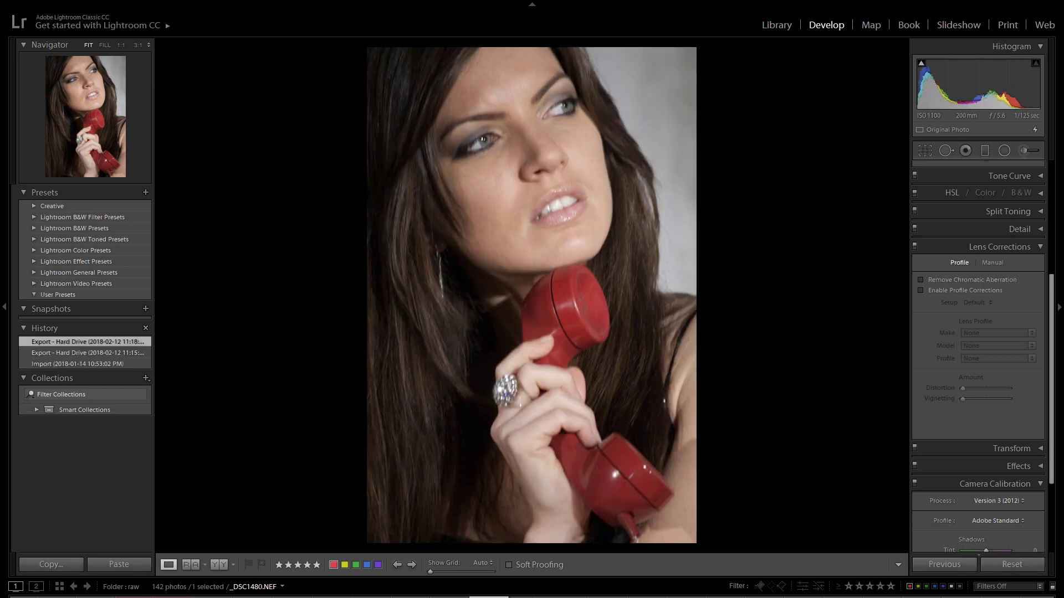
{"action": "key", "text": "Right"}
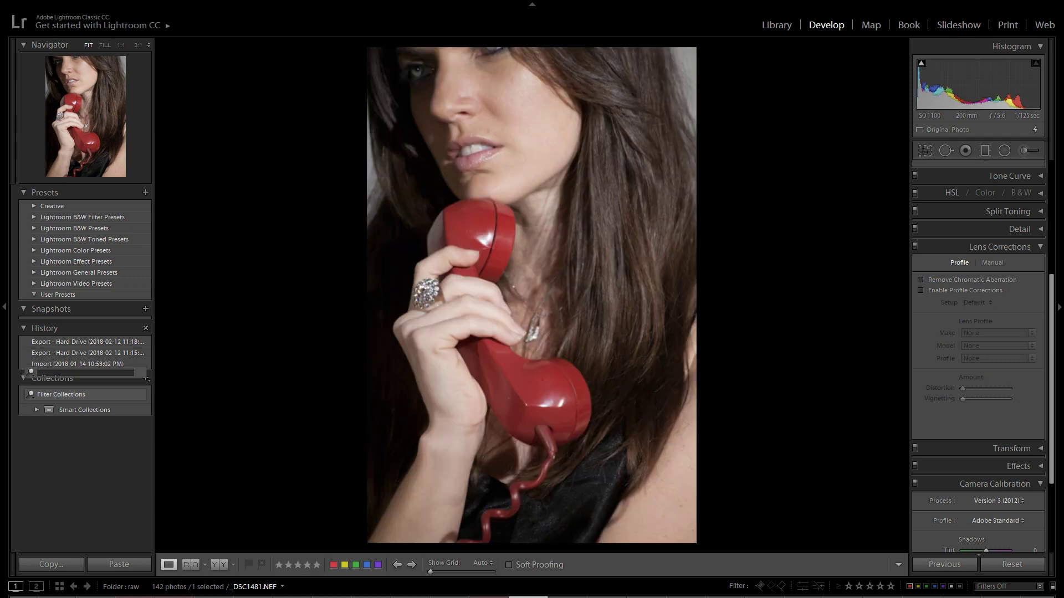
Step: Browse forward through the raw close-up portraits of both models from _DSC1481.NEF to _DSC1490.NEF
{"action": "key", "text": "Right"}
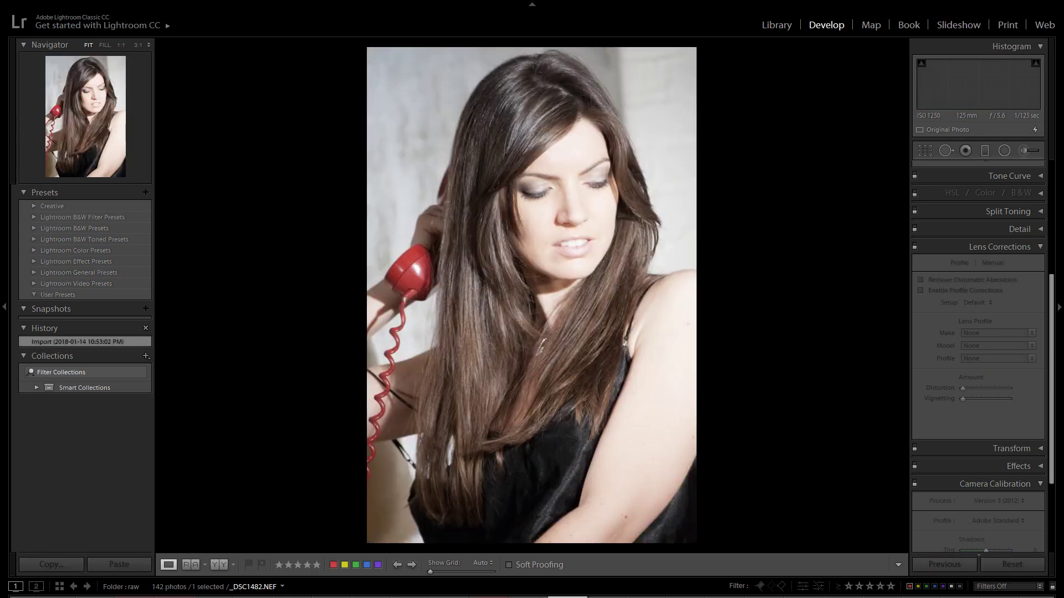
{"action": "key", "text": "Right"}
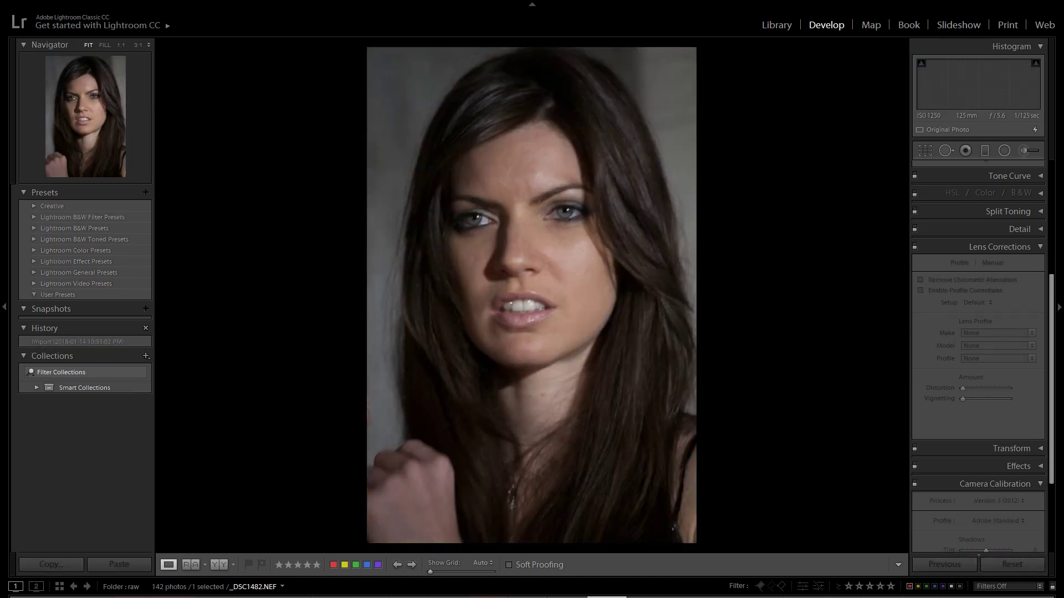
{"action": "key", "text": "Right"}
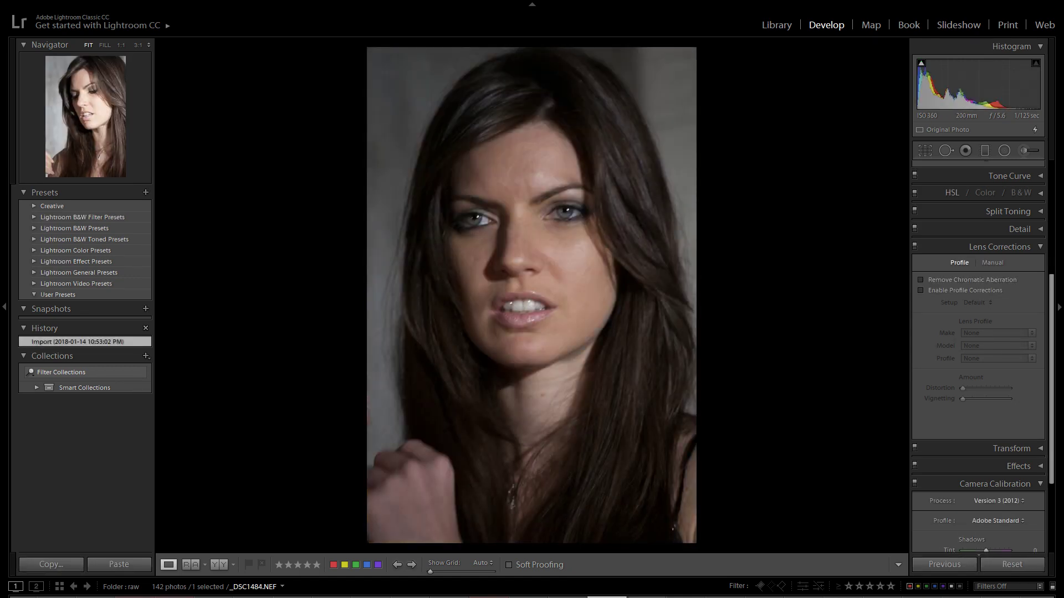
{"action": "key", "text": "Right"}
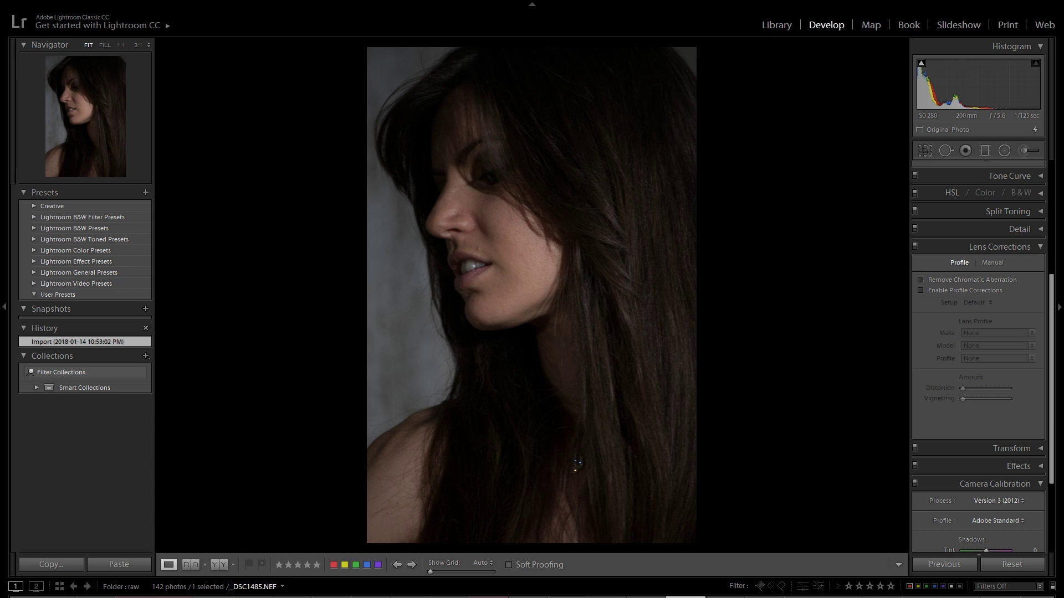
{"action": "key", "text": "Right"}
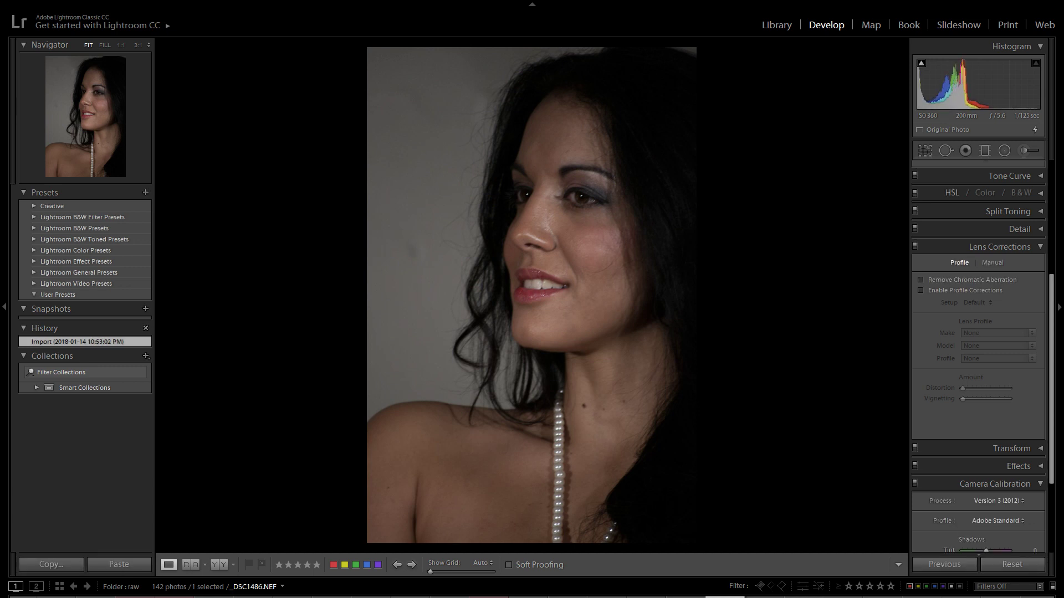
{"action": "key", "text": "Right"}
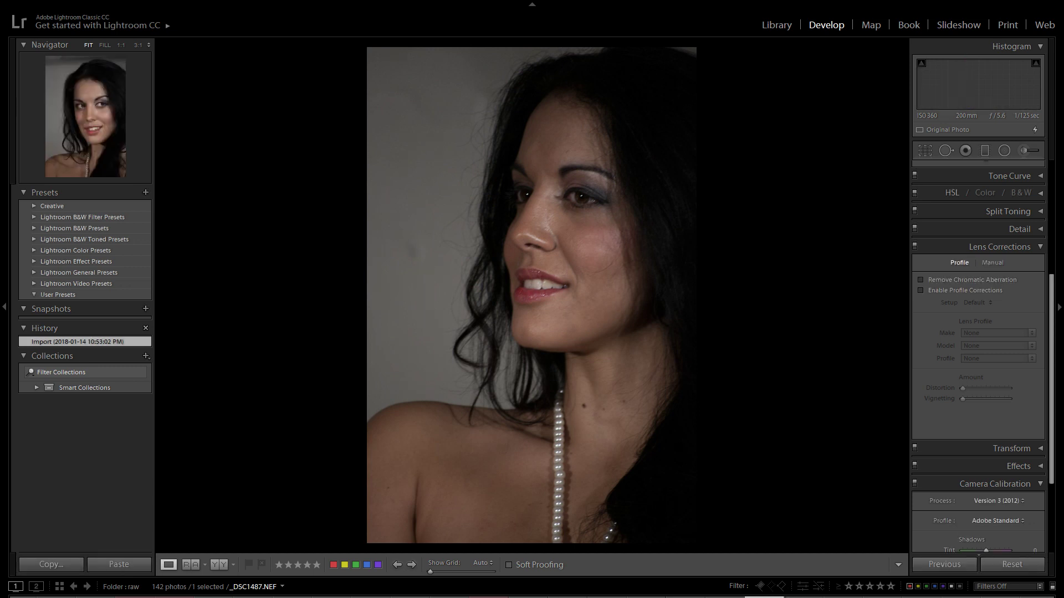
{"action": "key", "text": "Right"}
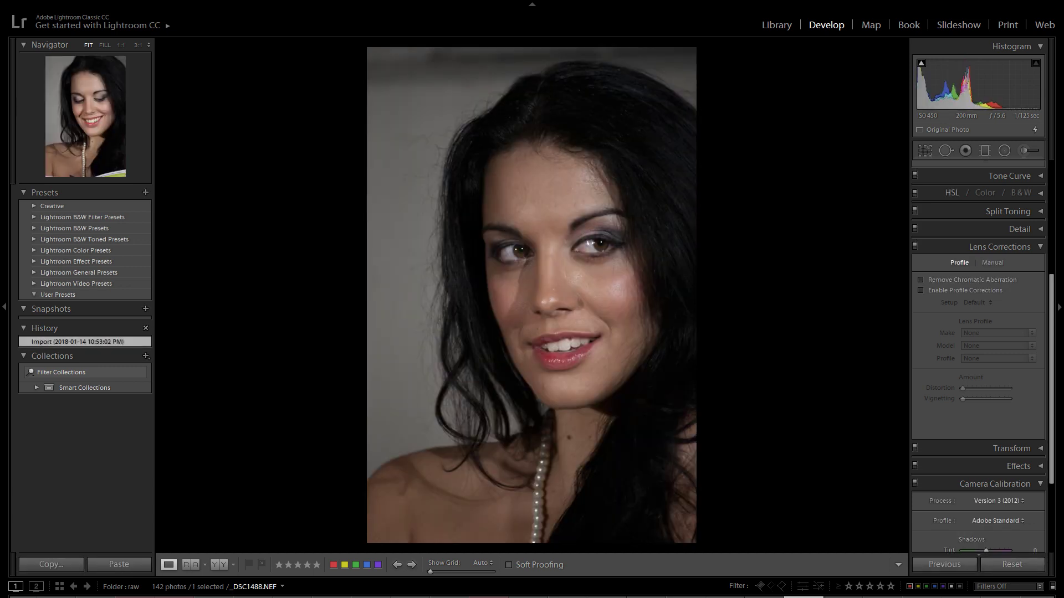
{"action": "key", "text": "Right"}
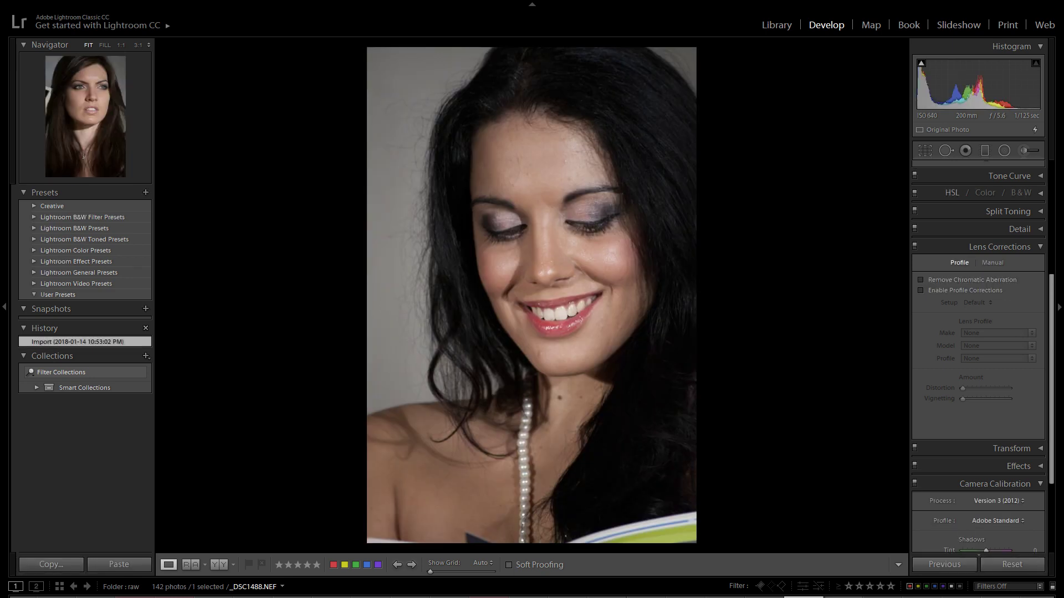
{"action": "key", "text": "Right"}
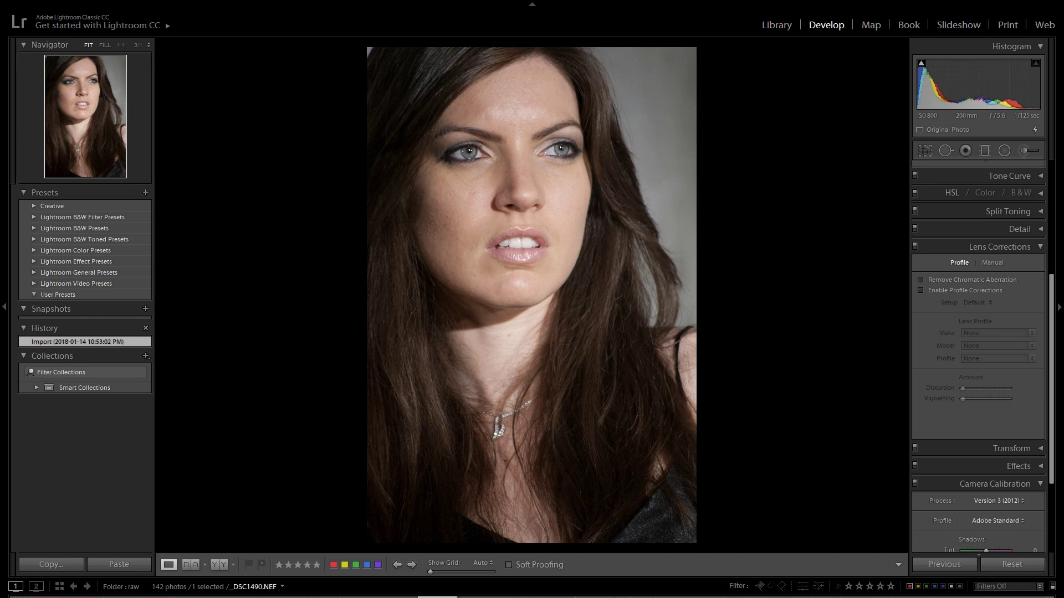
Step: Move on to the book portraits and browse the raw photos from _DSC1497.NEF to _DSC1503.NEF
{"action": "key", "text": "Left"}
{"action": "key", "text": "Left"}
{"action": "key", "text": "Left"}
{"action": "key", "text": "Left"}
{"action": "key", "text": "Left"}
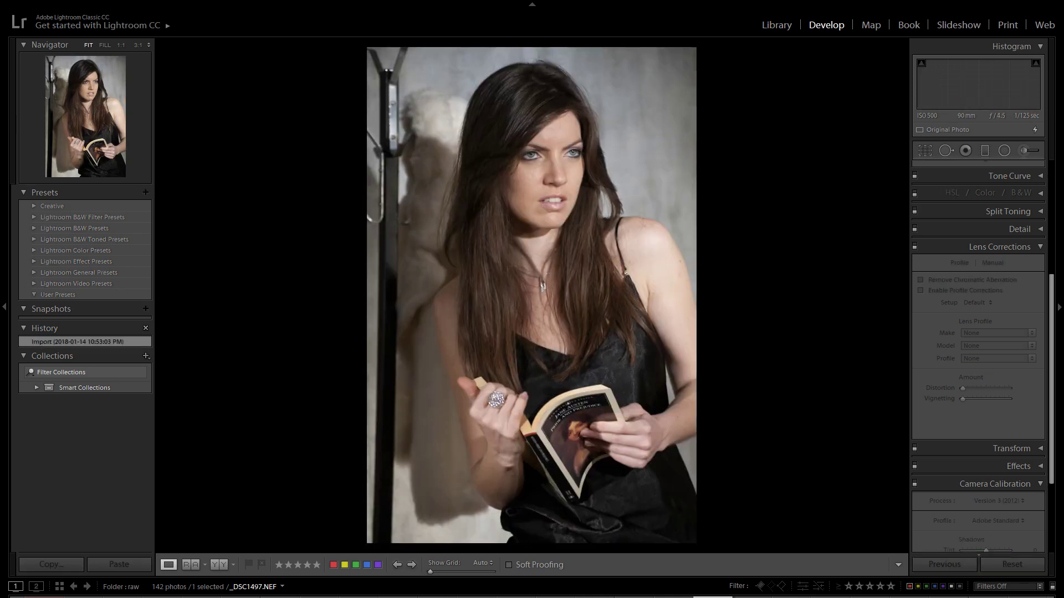
{"action": "key", "text": "Right"}
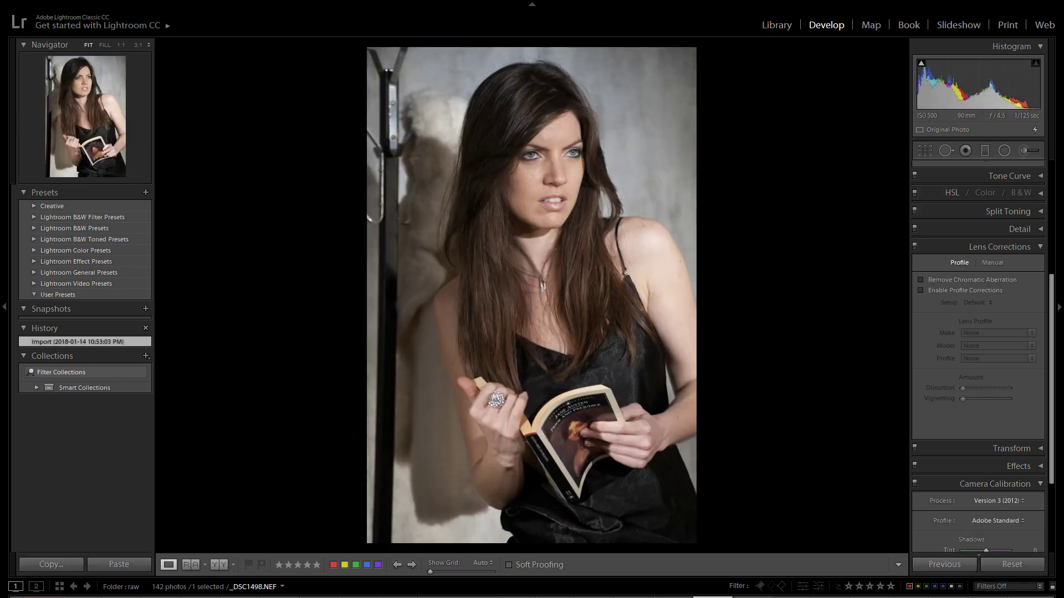
{"action": "key", "text": "Right"}
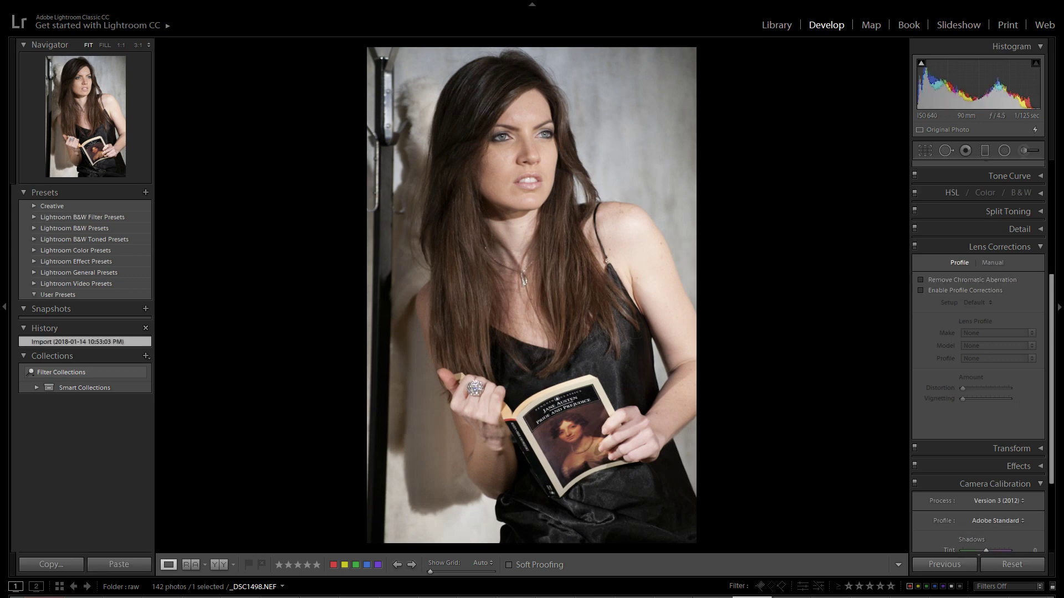
{"action": "key", "text": "Right"}
{"action": "key", "text": "Right"}
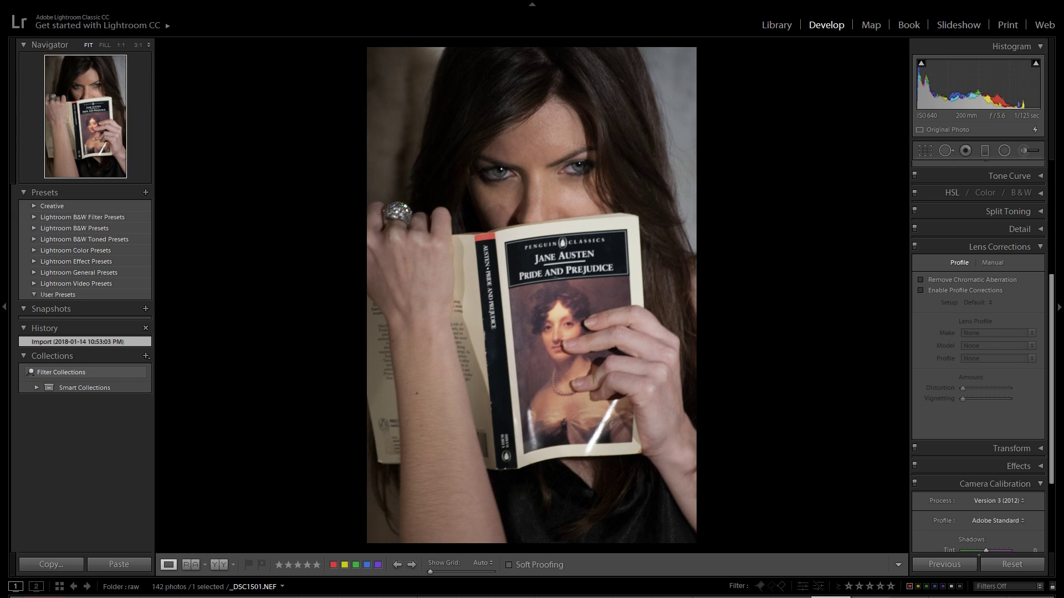
{"action": "key", "text": "Right"}
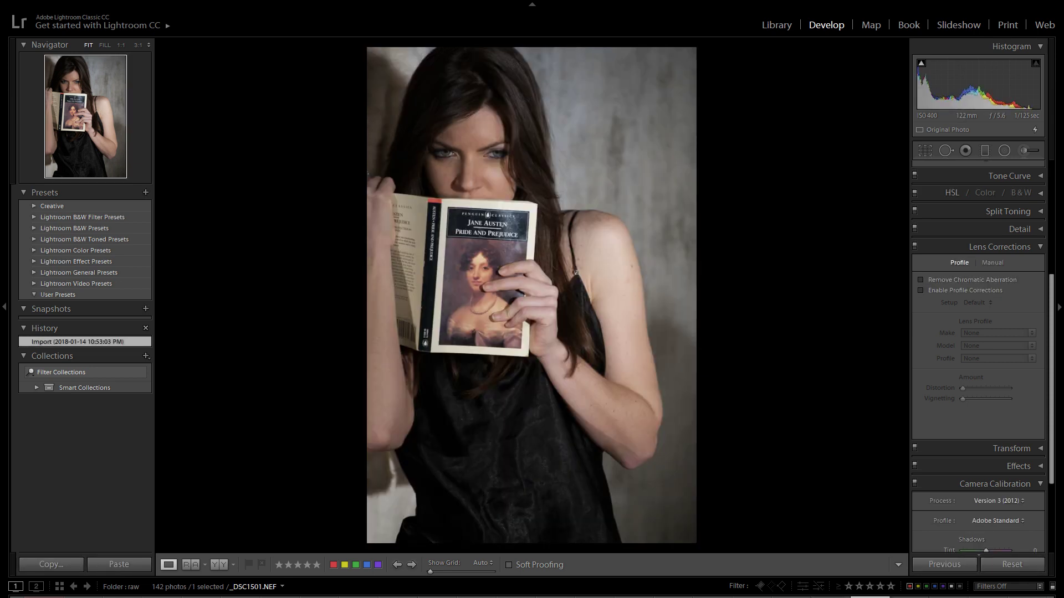
{"action": "key", "text": "Right"}
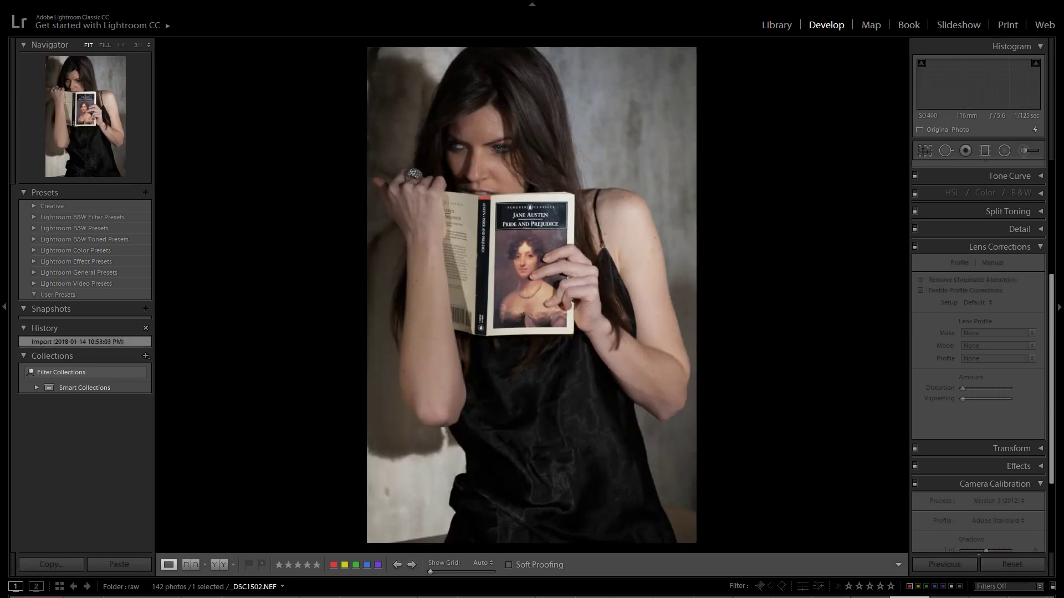
{"action": "key", "text": "Right"}
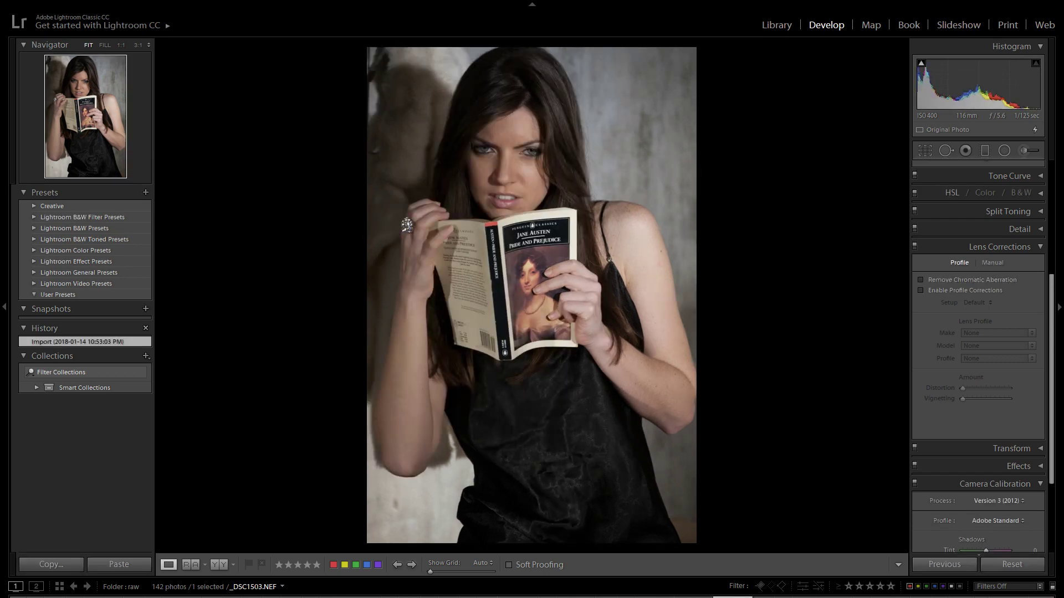
Step: Browse the raw shots of the two models at the desk and the following portraits, from _DSC1504.NEF to _DSC1508.NEF
{"action": "key", "text": "Right"}
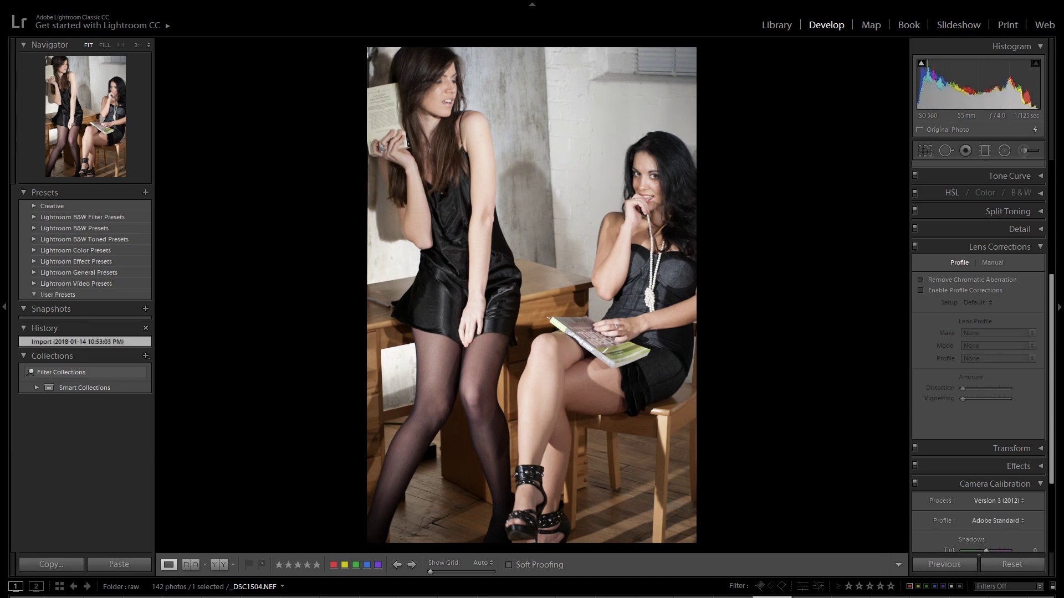
{"action": "key", "text": "Right"}
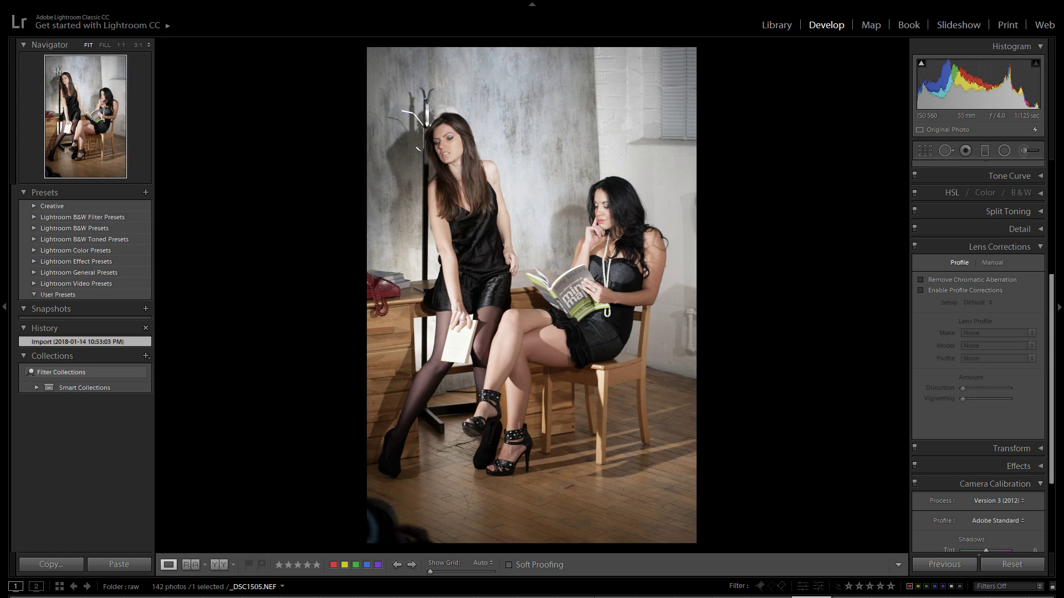
{"action": "key", "text": "Right"}
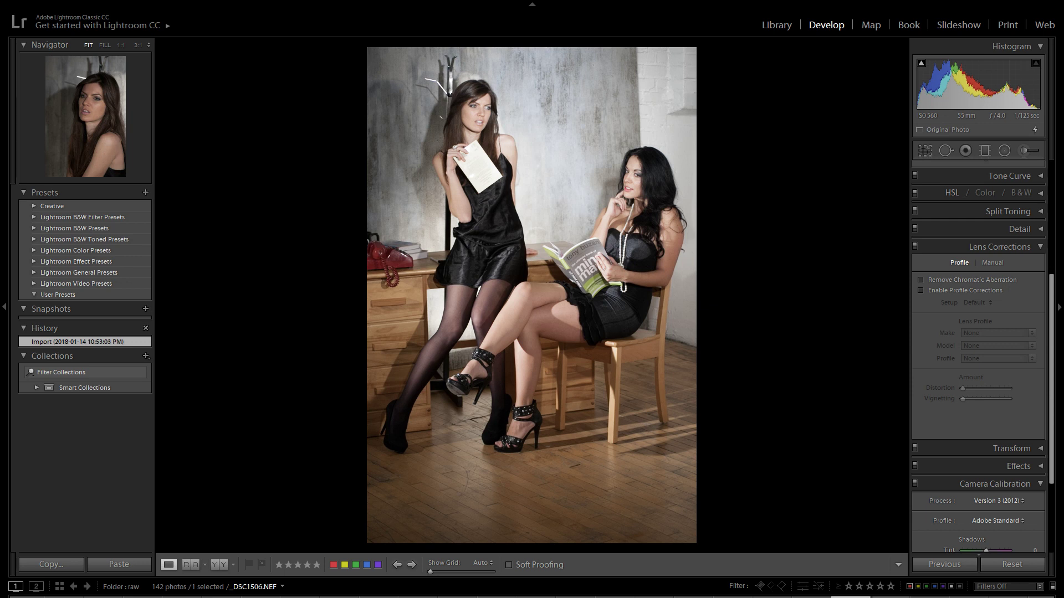
{"action": "key", "text": "Right"}
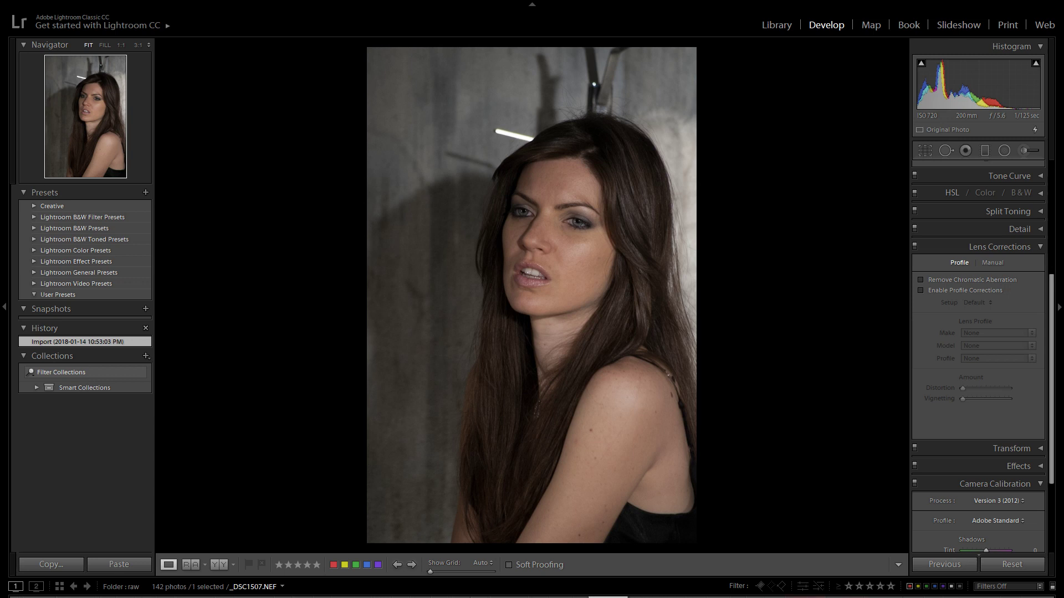
{"action": "key", "text": "Right"}
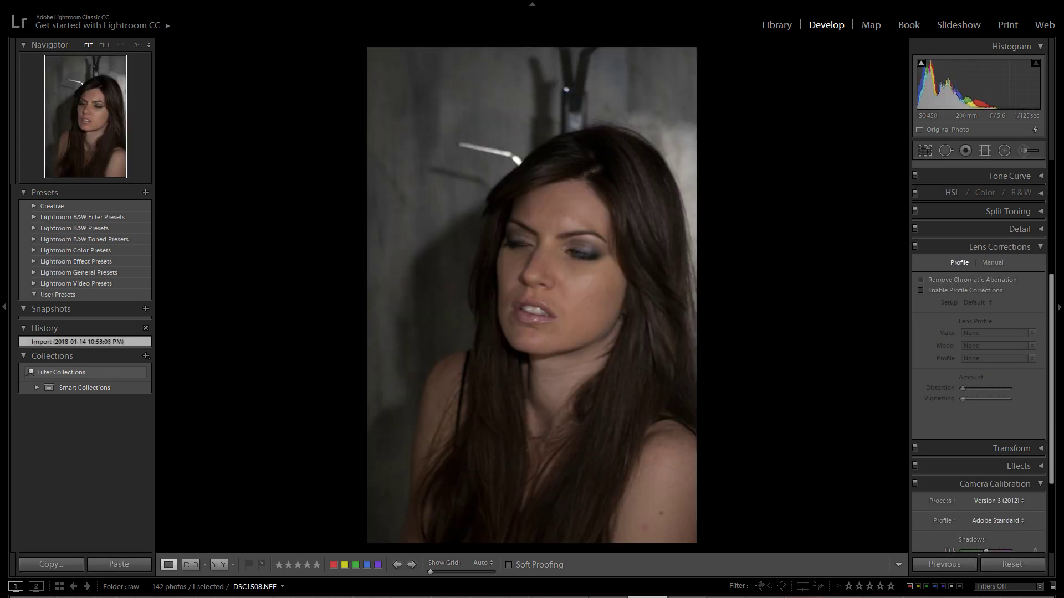
{"action": "key", "text": "Right"}
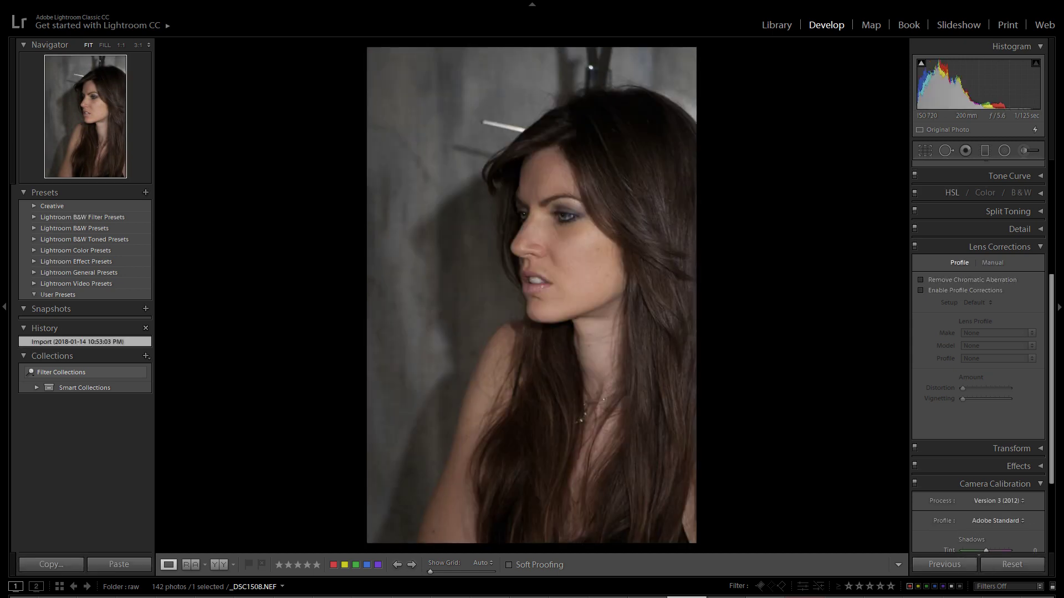
Step: Advance to the finished portrait _DSC1512-Edit.psd and compare it with its raw original _DSC1512.NEF
{"action": "key", "text": "Right"}
{"action": "key", "text": "Right"}
{"action": "key", "text": "Right"}
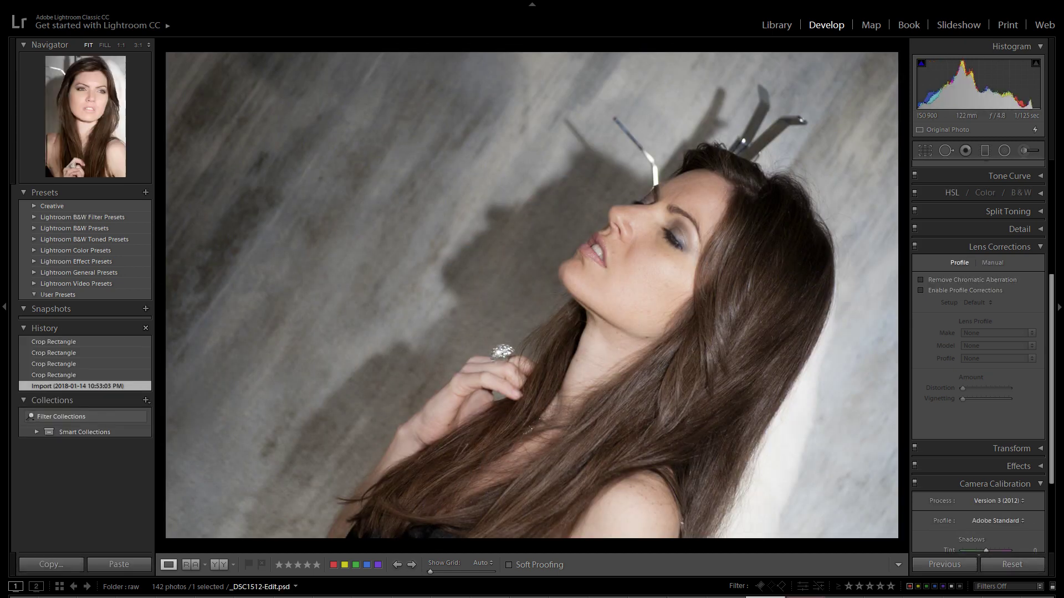
{"action": "key", "text": "Right"}
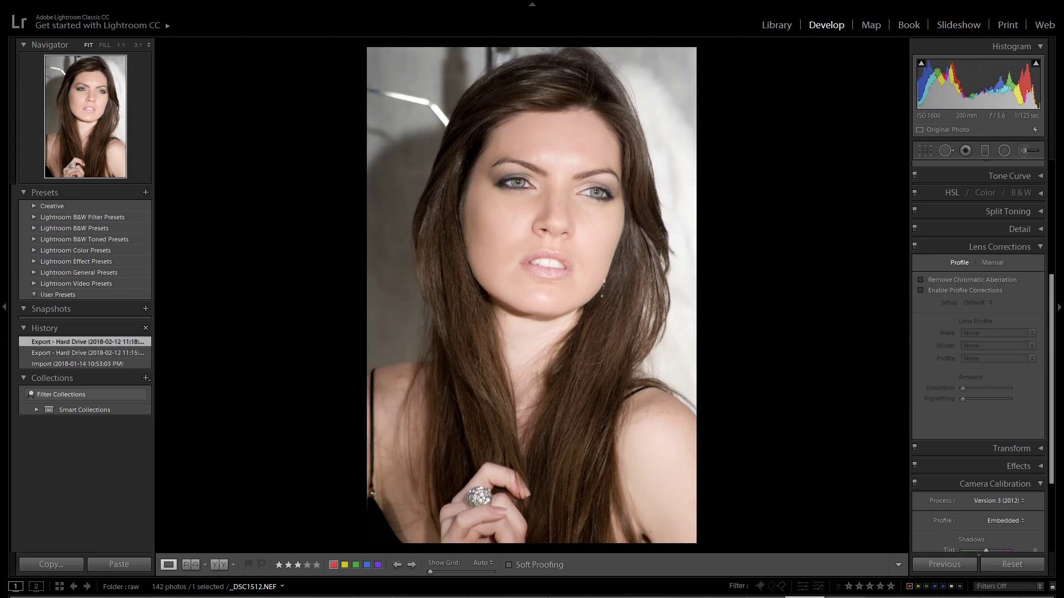
{"action": "key", "text": "Right"}
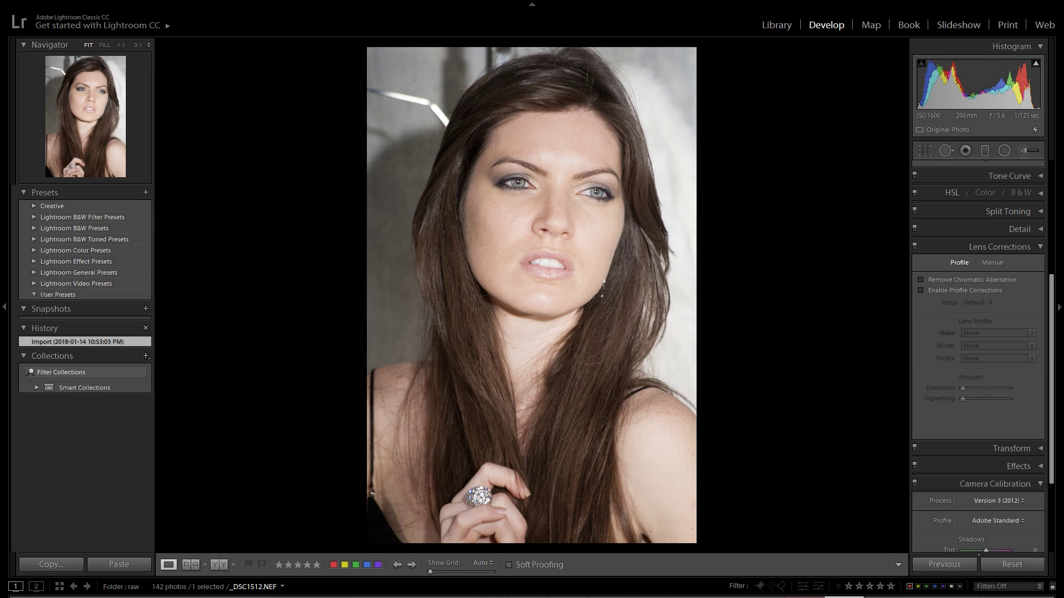
{"action": "key", "text": "Right"}
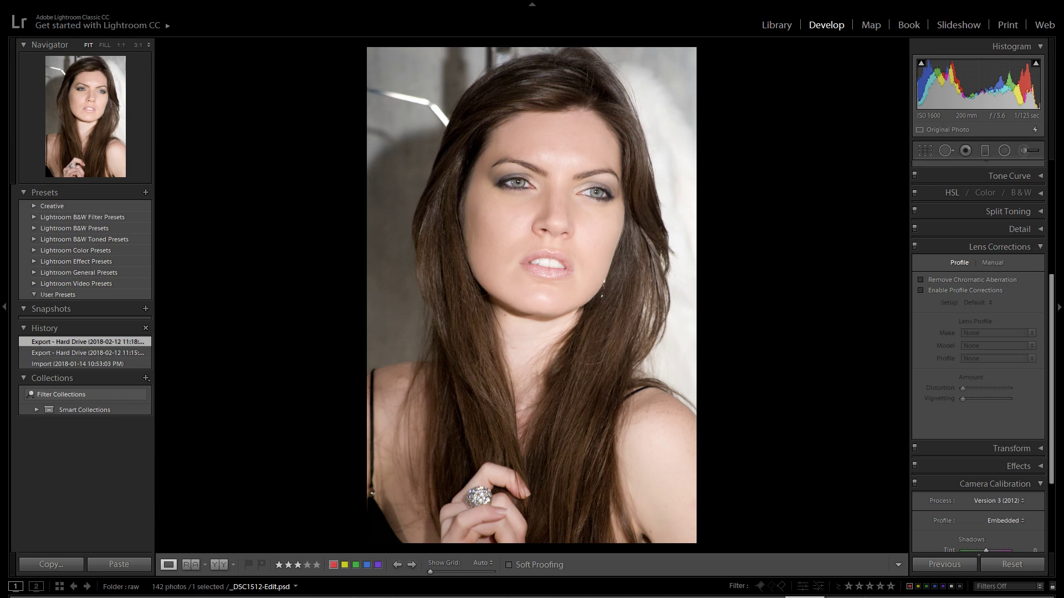
Step: Open the raw desk photo _DSC1515.NEF and zoom in on the red telephone at 3:1
{"action": "key", "text": "Left"}
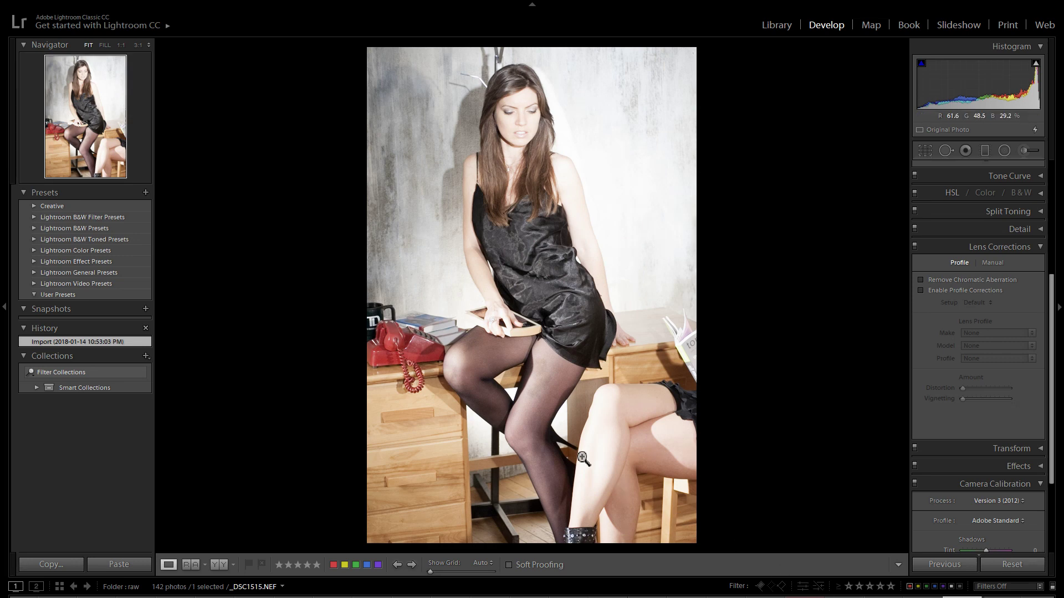
{"action": "left_click", "coordinate": [424, 359]}
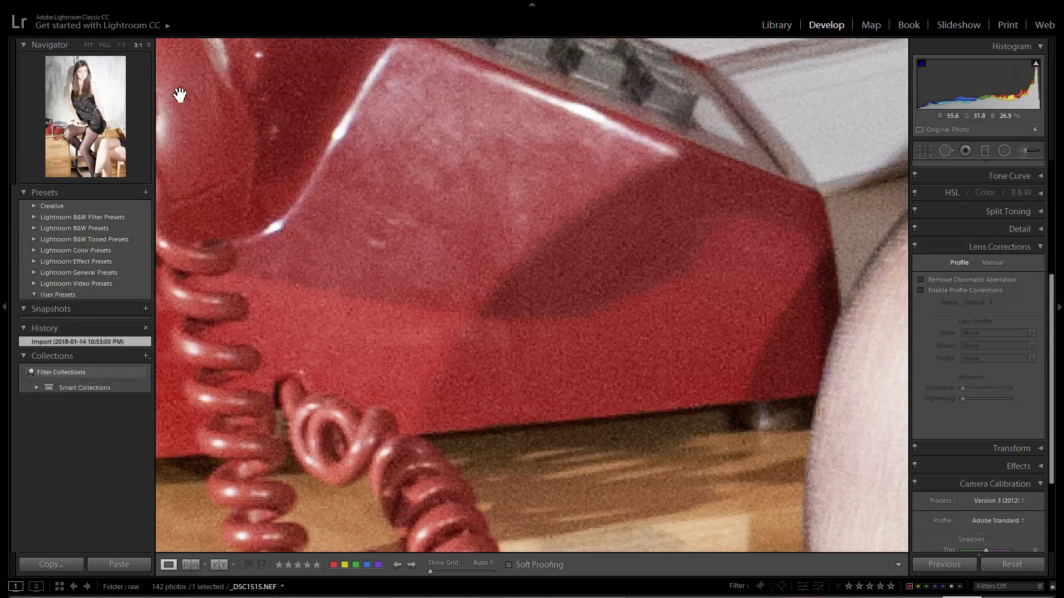
Step: Zoom _DSC1515.NEF out to 1:1, fit it to the view, and advance through the telephone shots to _DSC1518.NEF
{"action": "left_click", "coordinate": [121, 45]}
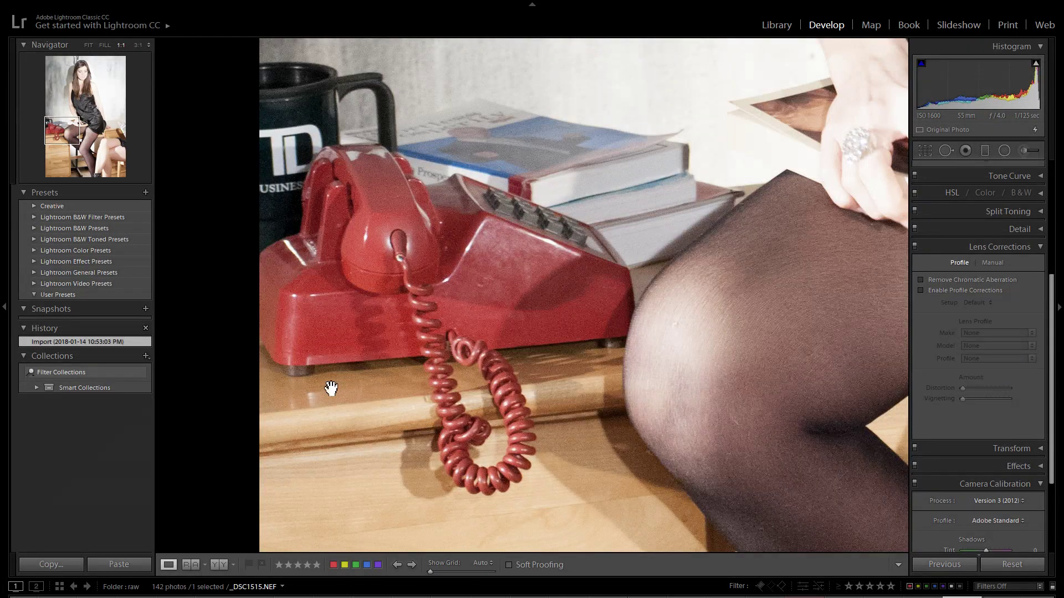
{"action": "left_click", "coordinate": [432, 346]}
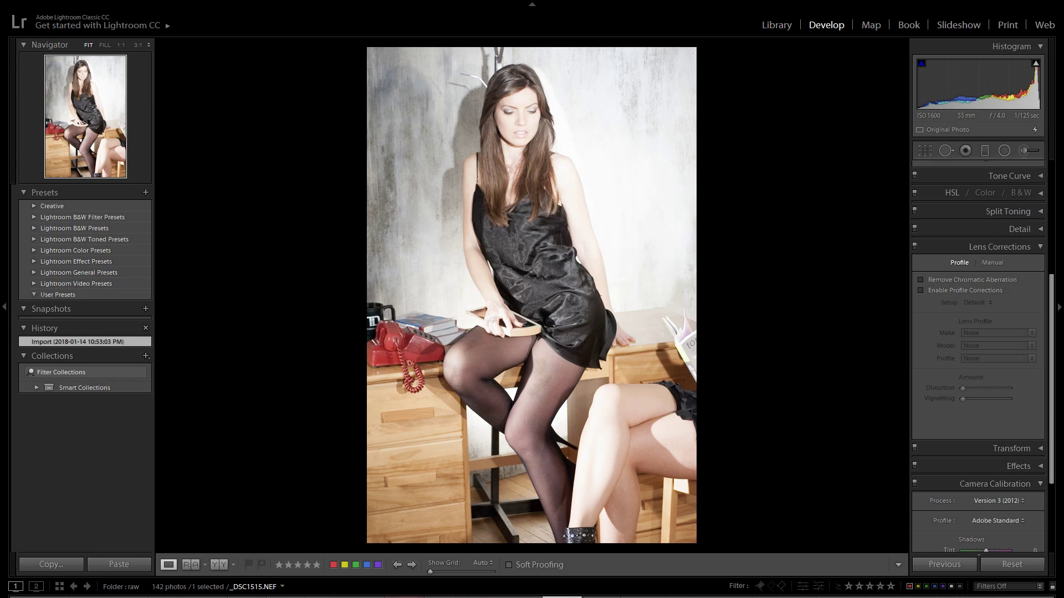
{"action": "key", "text": "Right"}
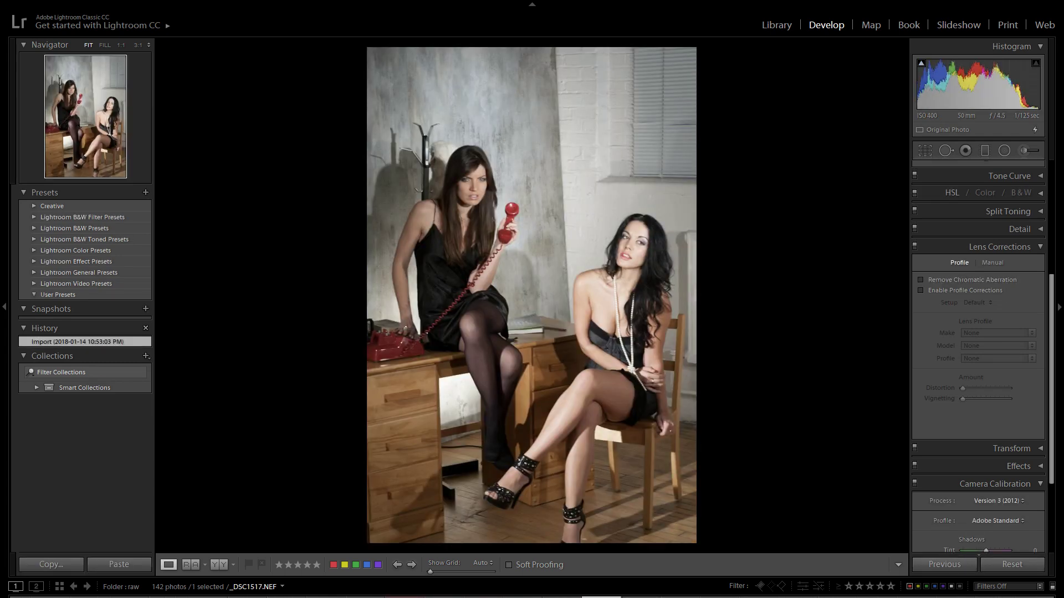
{"action": "key", "text": "Right"}
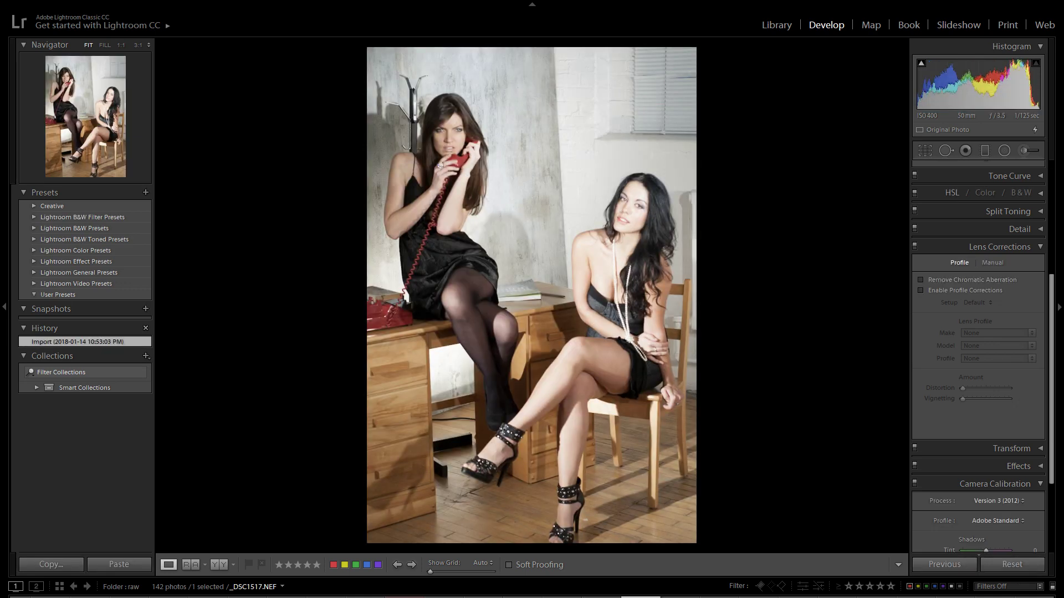
{"action": "key", "text": "Right"}
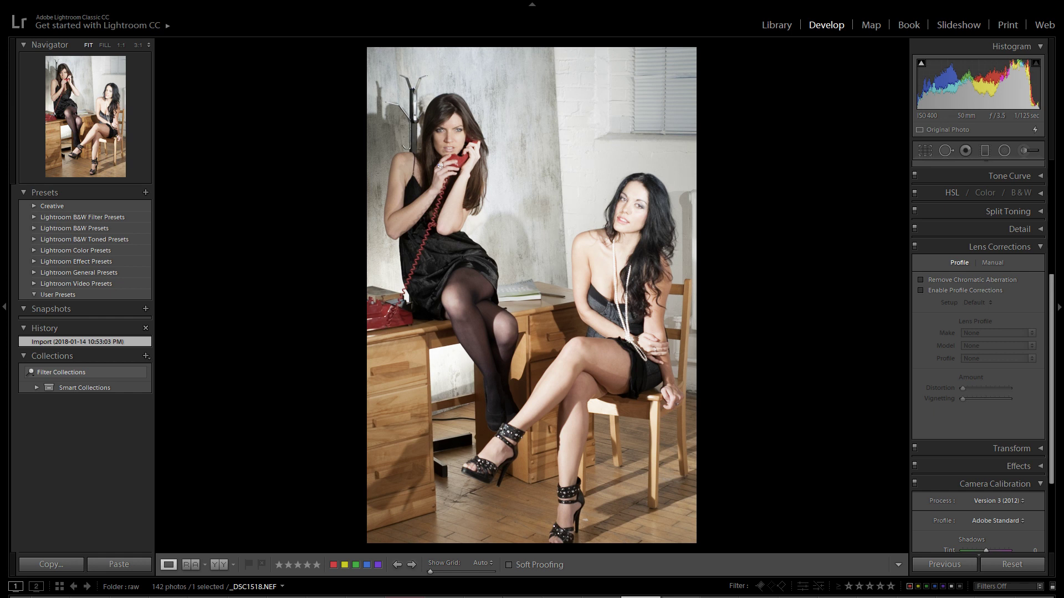
Step: Return to _DSC1517.NEF and turn its lens profile corrections on and back off
{"action": "key", "text": "Left"}
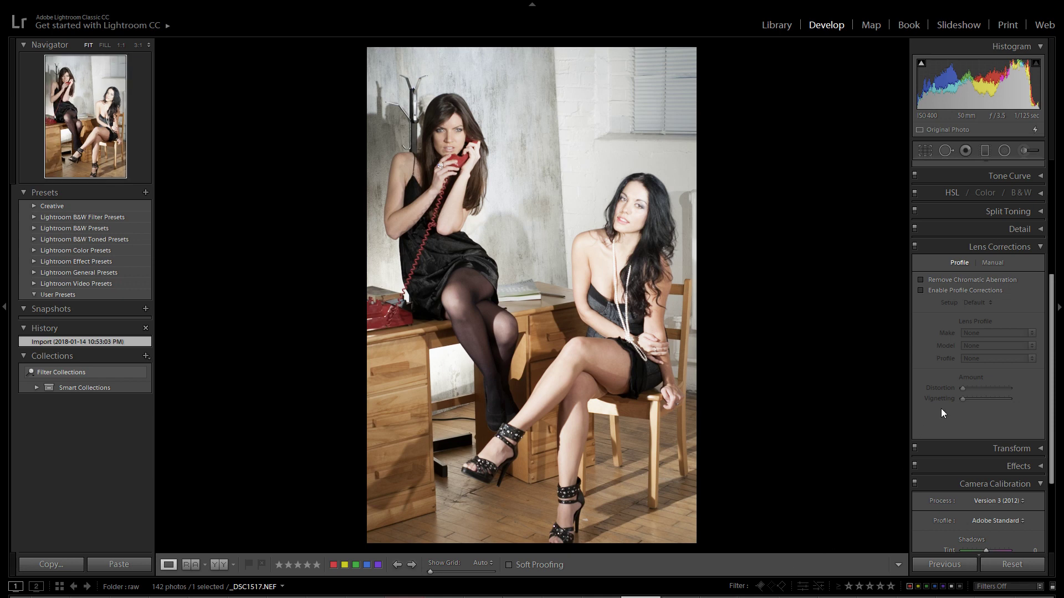
{"action": "left_click", "coordinate": [920, 290]}
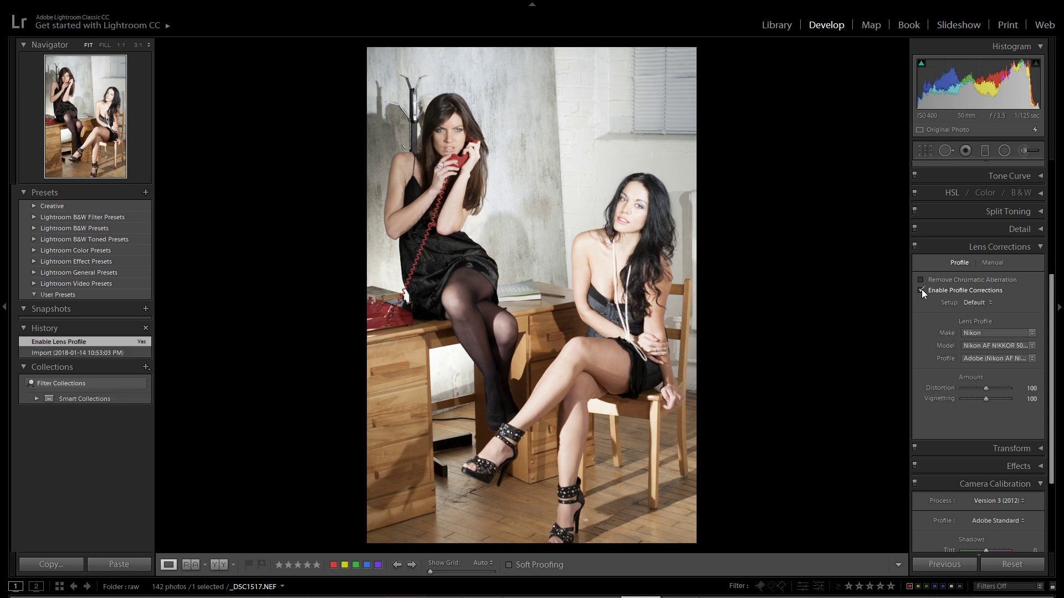
{"action": "left_click", "coordinate": [921, 290]}
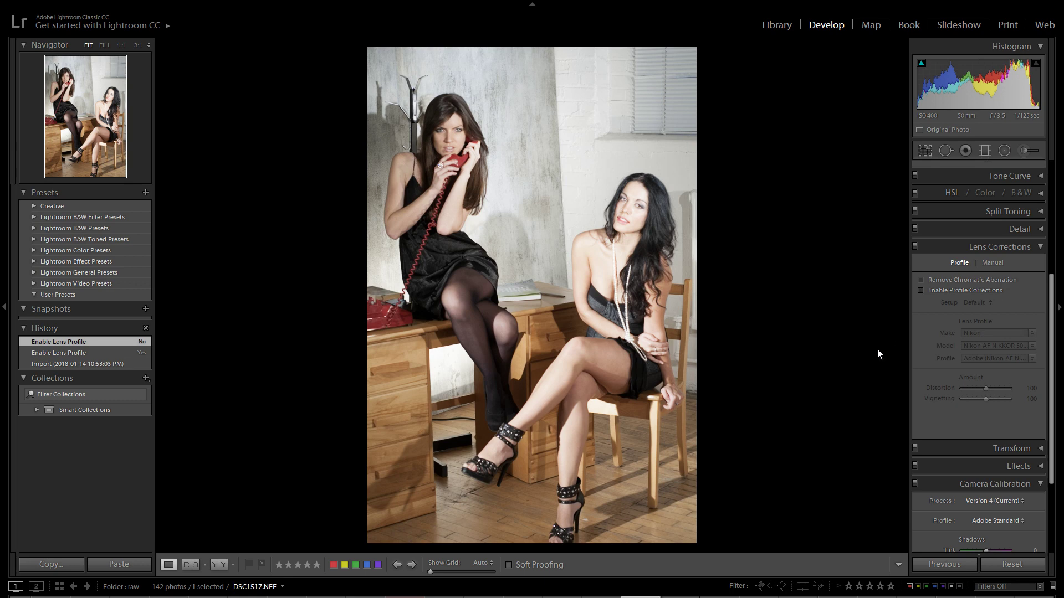
Step: Go back through the shoot to the dark profile portrait _DSC1510.NEF
{"action": "key", "text": "Left"}
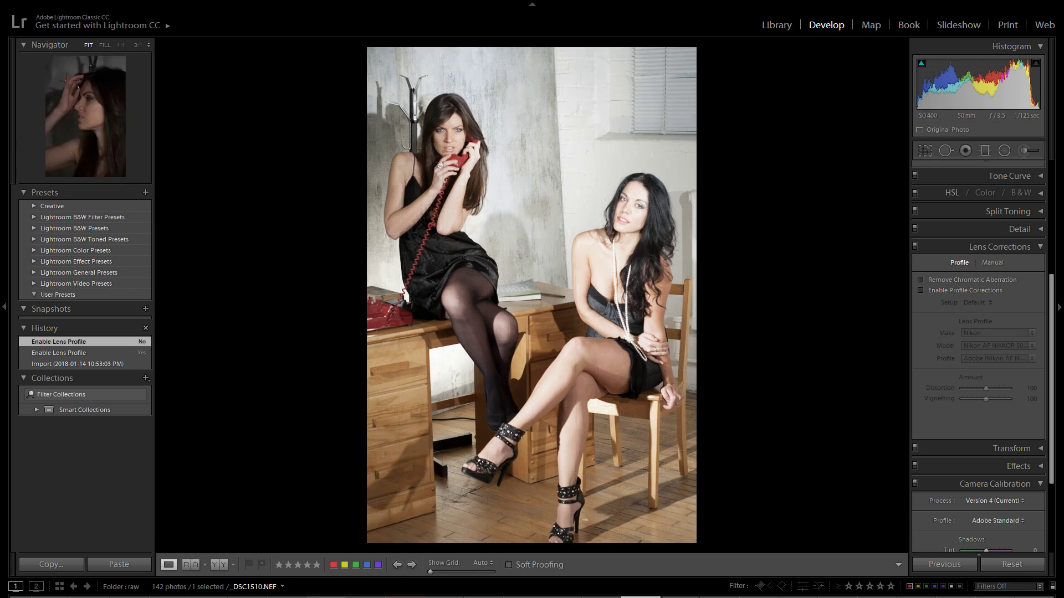
{"action": "key", "text": "Left"}
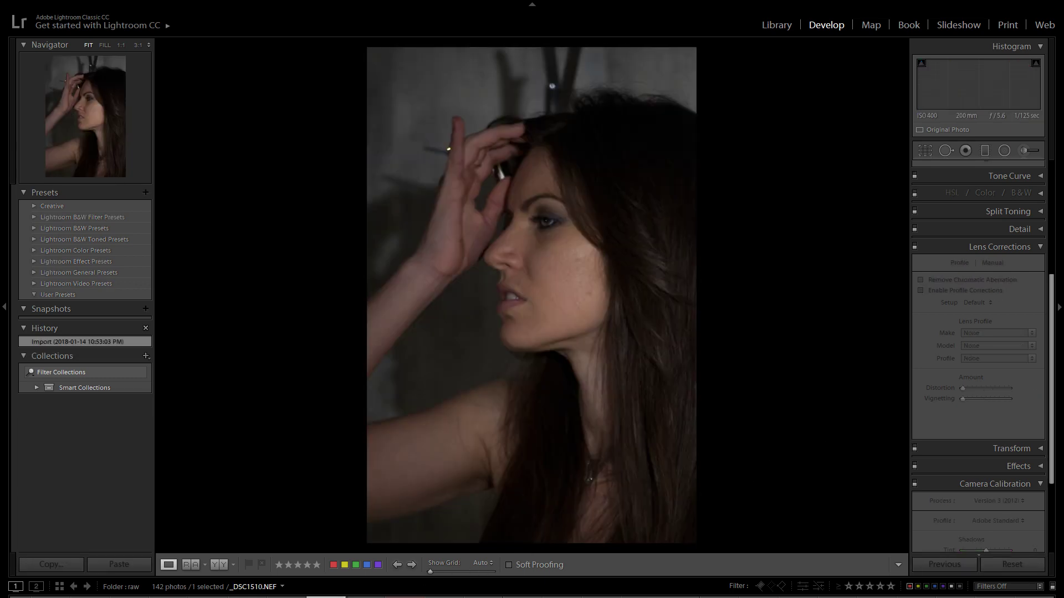
{"action": "key", "text": "Left"}
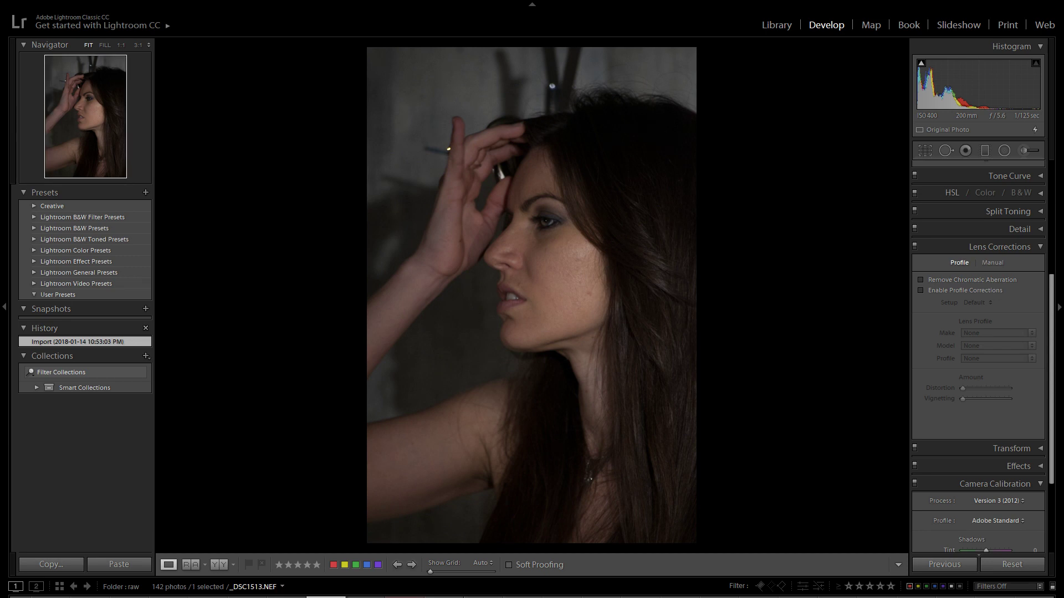
Step: Browse forward through the raw photos of the two models with the red telephone to _DSC1527.NEF
{"action": "key", "text": "Right"}
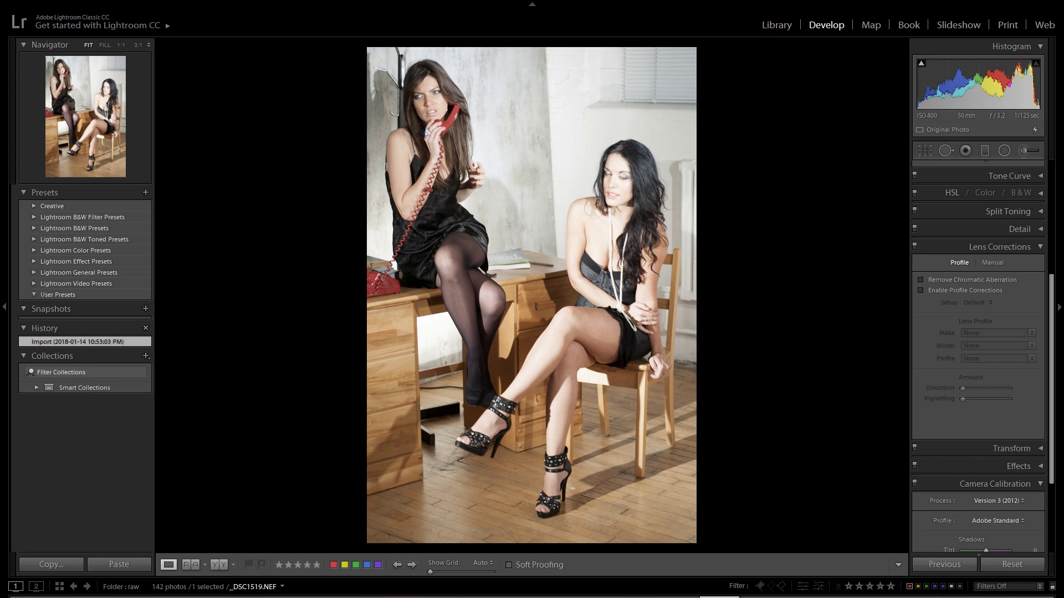
{"action": "key", "text": "Right"}
{"action": "key", "text": "Right"}
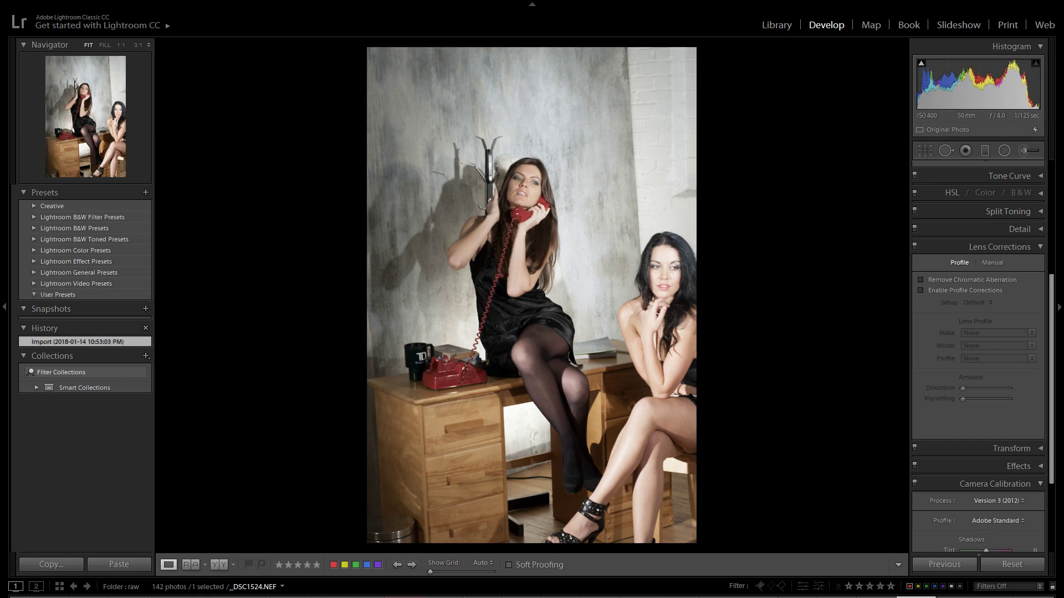
{"action": "key", "text": "Right"}
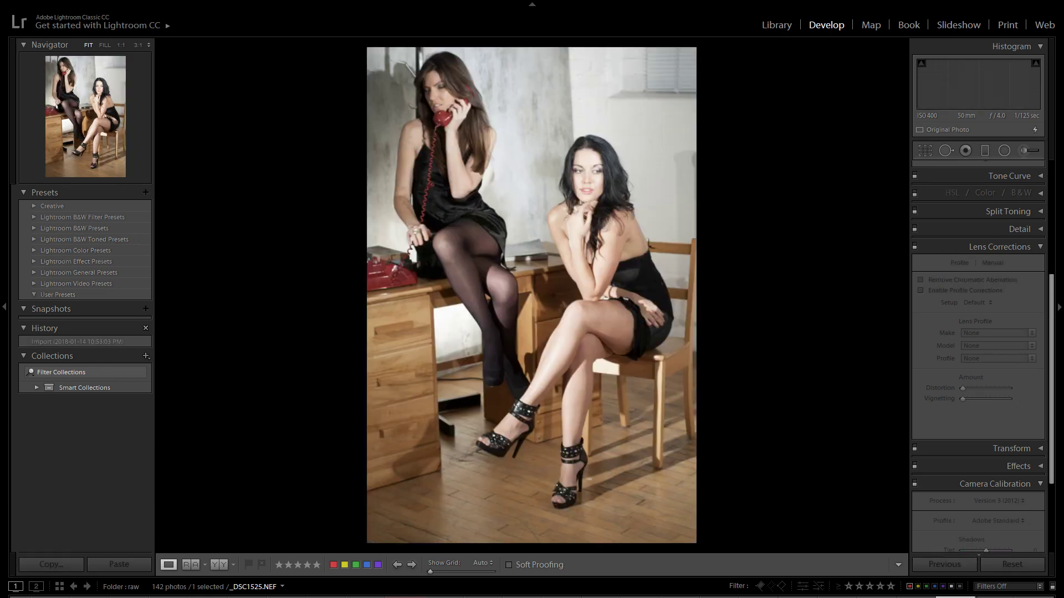
{"action": "key", "text": "Right"}
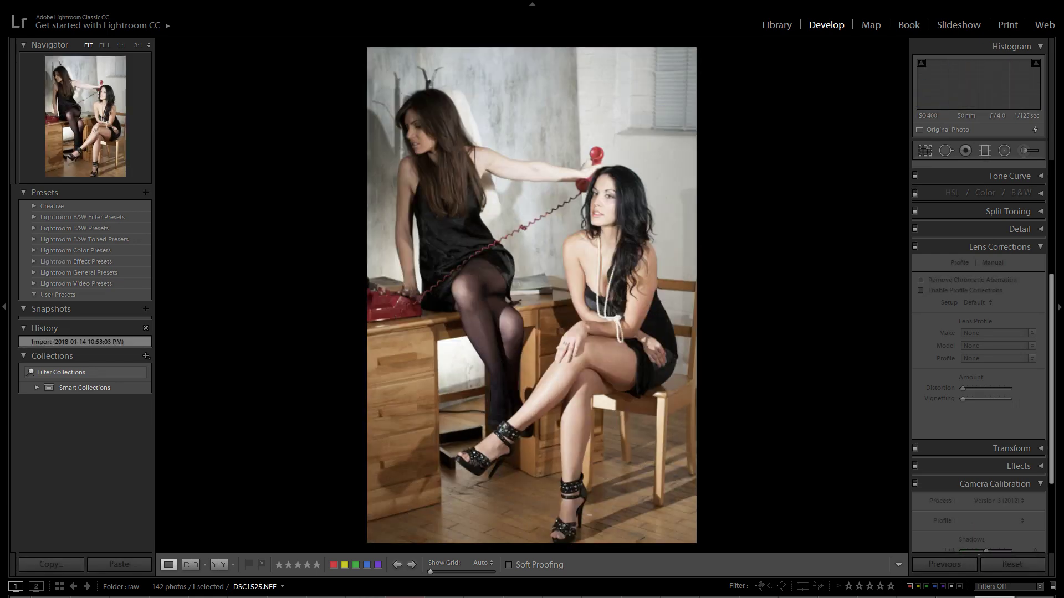
Step: Leaf back past the finished portrait _DSC1512-Edit.psd to the raw portrait _DSC1508.NEF
{"action": "key", "text": "Left"}
{"action": "key", "text": "Left"}
{"action": "key", "text": "Left"}
{"action": "key", "text": "Left"}
{"action": "key", "text": "Left"}
{"action": "key", "text": "Left"}
{"action": "key", "text": "Left"}
{"action": "key", "text": "Left"}
{"action": "key", "text": "Left"}
{"action": "key", "text": "Left"}
{"action": "key", "text": "Left"}
{"action": "key", "text": "Left"}
{"action": "key", "text": "Left"}
{"action": "key", "text": "Left"}
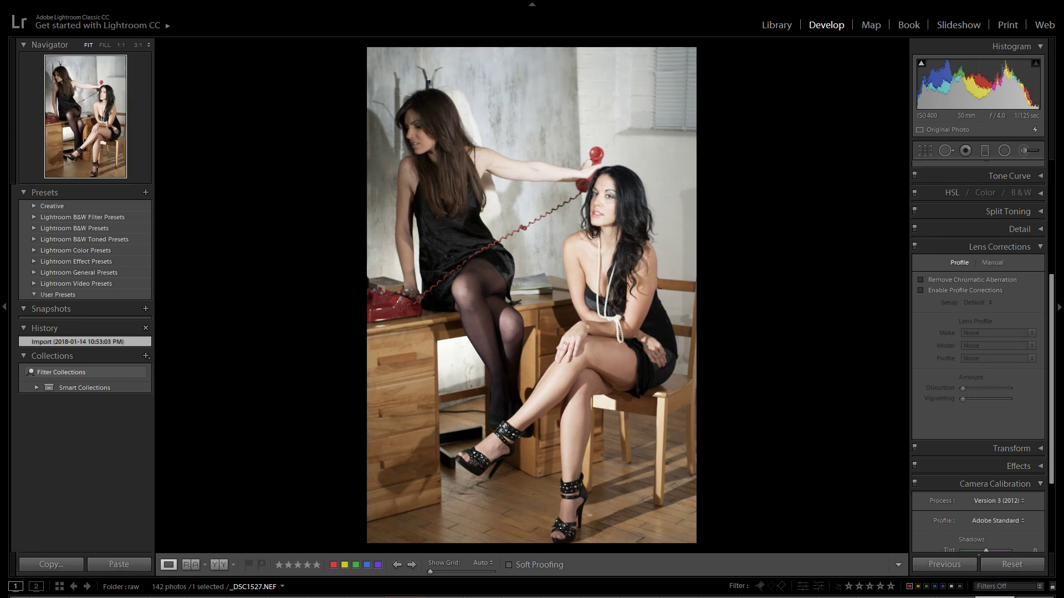
{"action": "key", "text": "Right"}
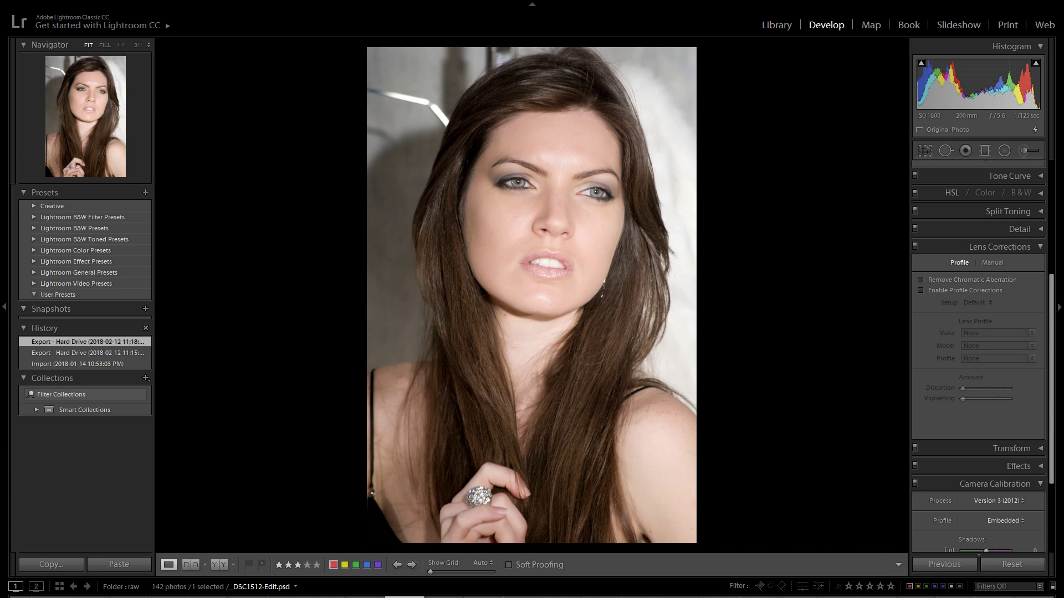
{"action": "key", "text": "Left"}
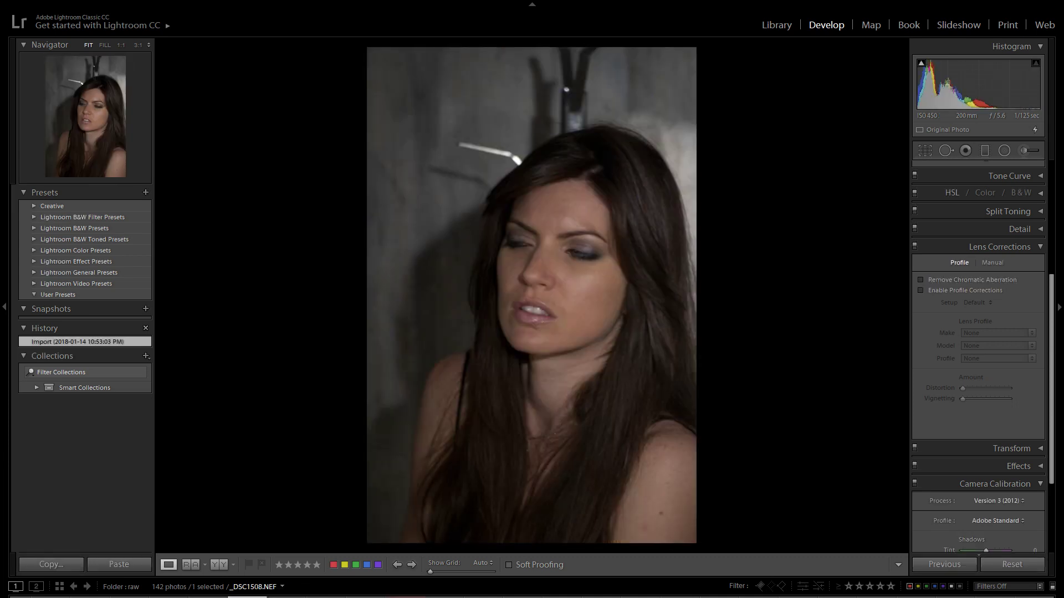
Step: Leaf forward from _DSC1508.NEF through the desk and telephone shots to _DSC1527.NEF
{"action": "key", "text": "Right"}
{"action": "key", "text": "Right"}
{"action": "key", "text": "Right"}
{"action": "key", "text": "Right"}
{"action": "key", "text": "Right"}
{"action": "key", "text": "Right"}
{"action": "key", "text": "Right"}
{"action": "key", "text": "Right"}
{"action": "key", "text": "Right"}
{"action": "key", "text": "Right"}
{"action": "key", "text": "Right"}
{"action": "key", "text": "Right"}
{"action": "key", "text": "Right"}
{"action": "key", "text": "Right"}
{"action": "key", "text": "Right"}
{"action": "key", "text": "Right"}
{"action": "key", "text": "Right"}
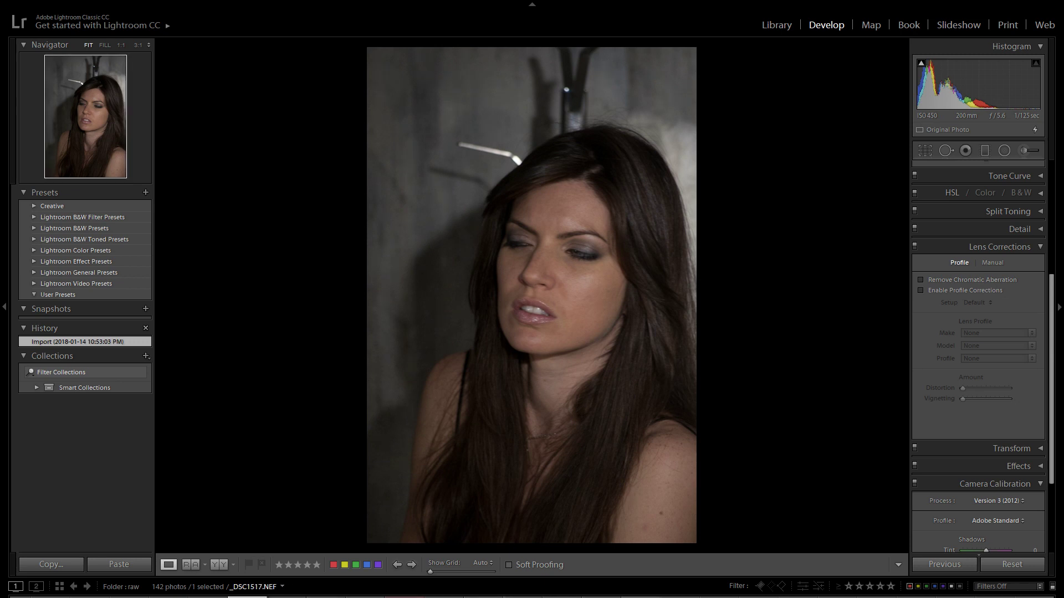
{"action": "key", "text": "Right"}
{"action": "key", "text": "Right"}
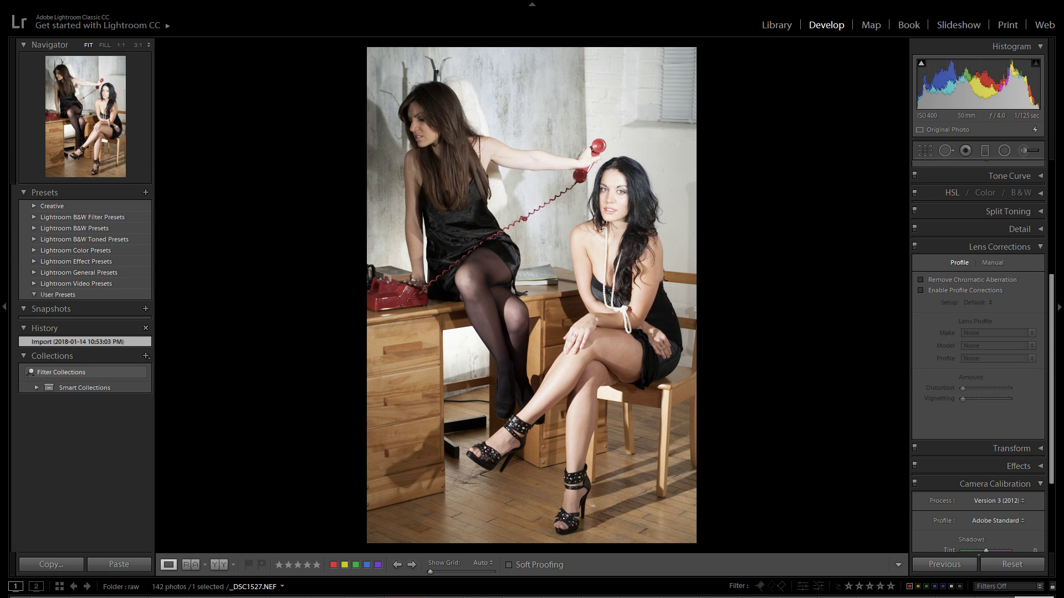
Step: Leaf back through the portraits to the book photo _DSC1506.NEF, and forward again to the telephone shot _DSC1525.NEF
{"action": "key", "text": "Left"}
{"action": "key", "text": "Left"}
{"action": "key", "text": "Left"}
{"action": "key", "text": "Left"}
{"action": "key", "text": "Left"}
{"action": "key", "text": "Left"}
{"action": "key", "text": "Left"}
{"action": "key", "text": "Left"}
{"action": "key", "text": "Left"}
{"action": "key", "text": "Left"}
{"action": "key", "text": "Left"}
{"action": "key", "text": "Left"}
{"action": "key", "text": "Left"}
{"action": "key", "text": "Left"}
{"action": "key", "text": "Left"}
{"action": "key", "text": "Left"}
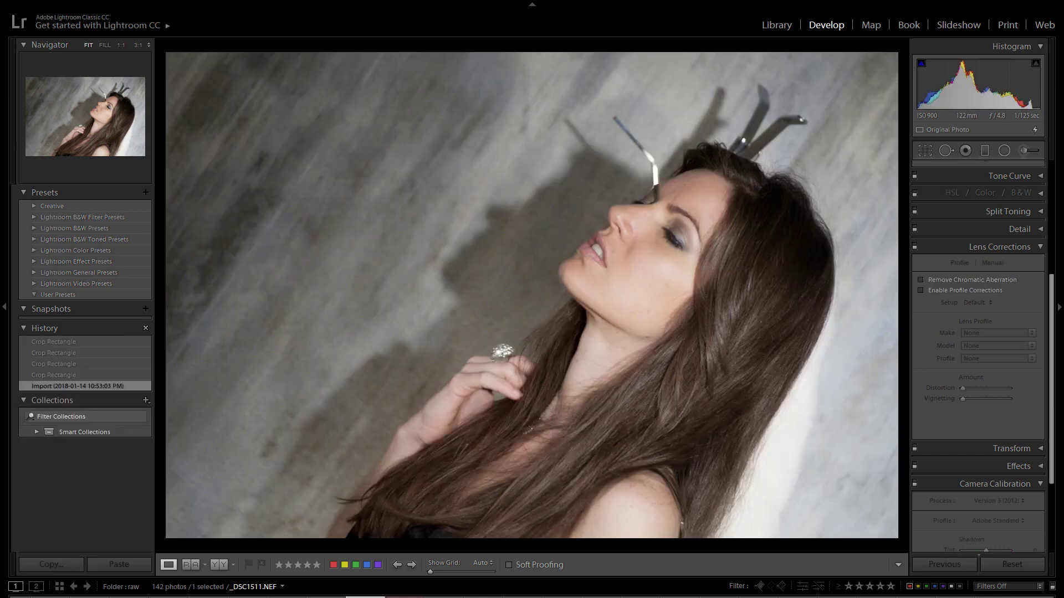
{"action": "key", "text": "Left"}
{"action": "key", "text": "Left"}
{"action": "key", "text": "Left"}
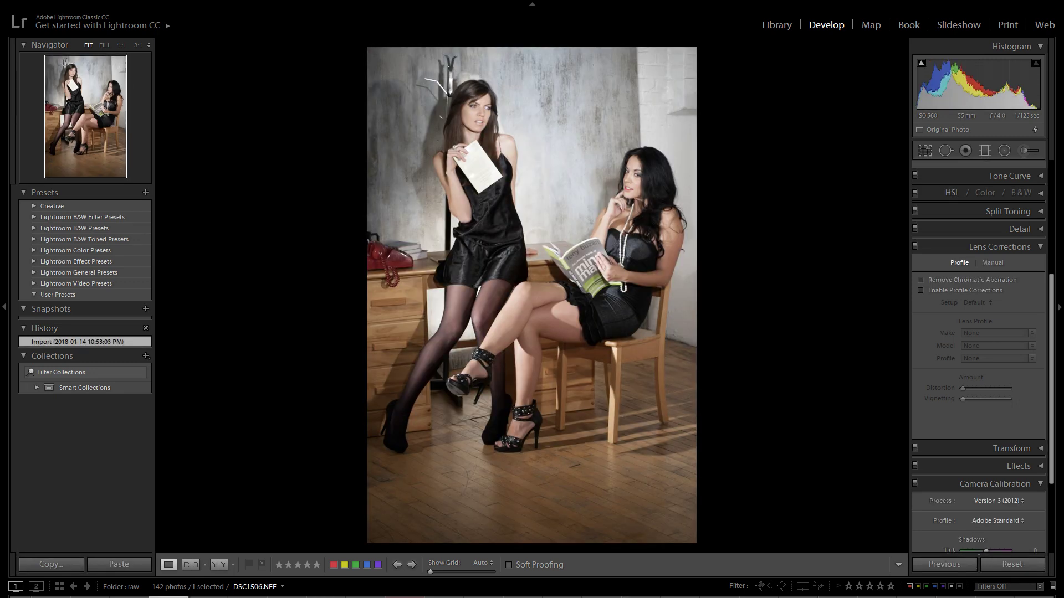
{"action": "key", "text": "Right"}
{"action": "key", "text": "Right"}
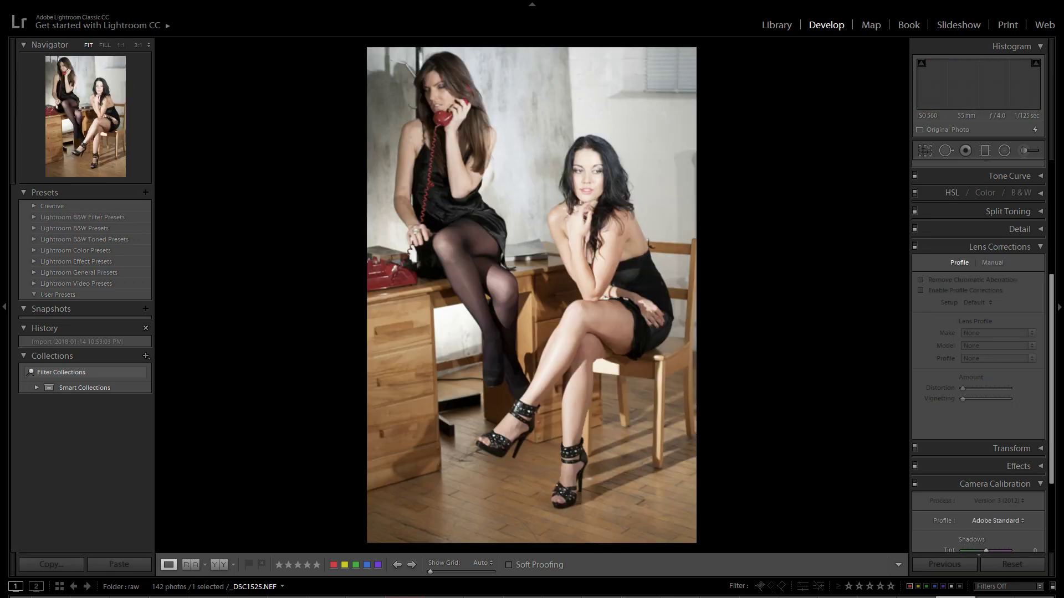